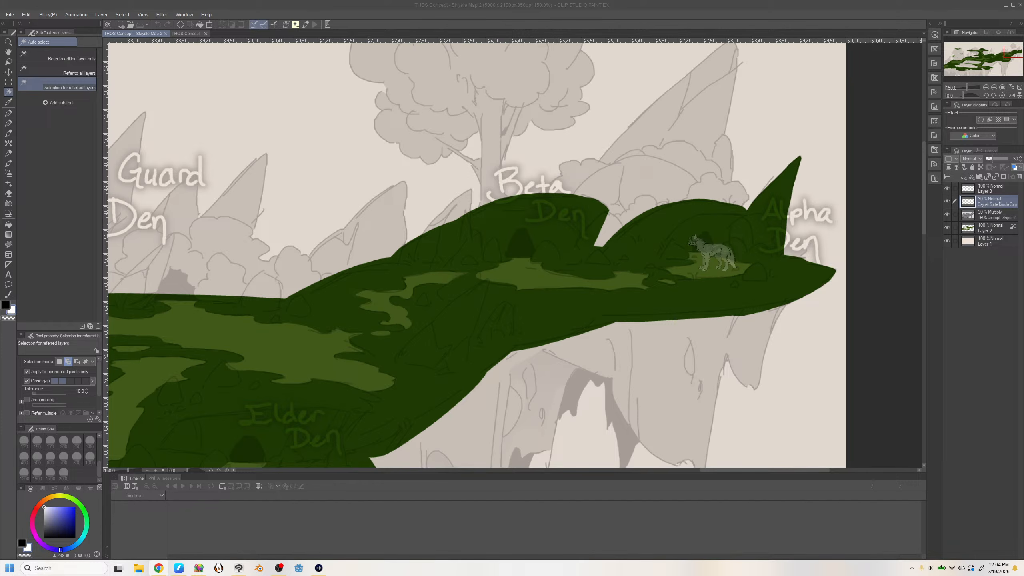
Make Layer 2 active and sample its dark green from the ledge, hiding the sketch layer only while sampling
click(948, 201)
click(947, 200)
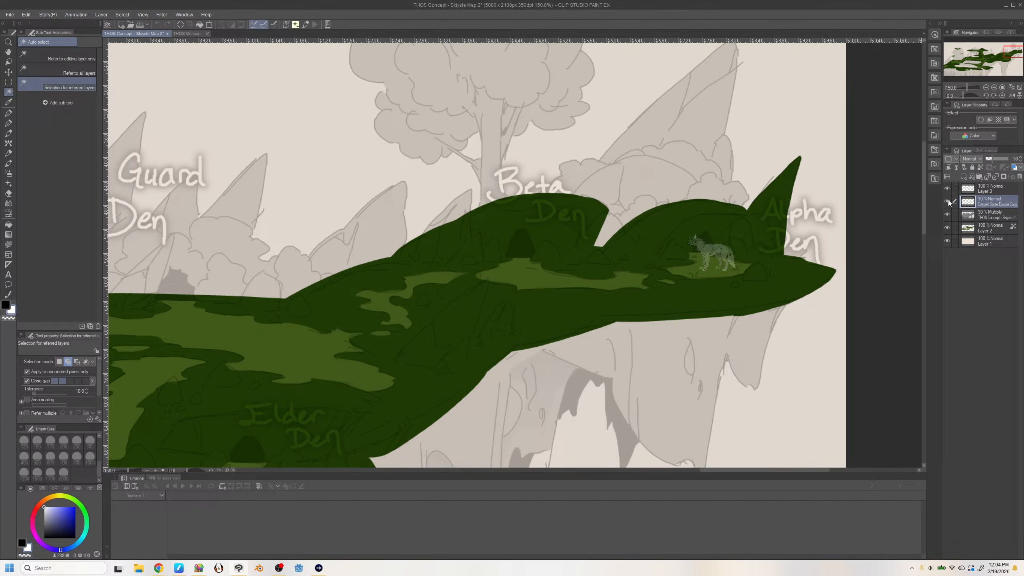
click(967, 214)
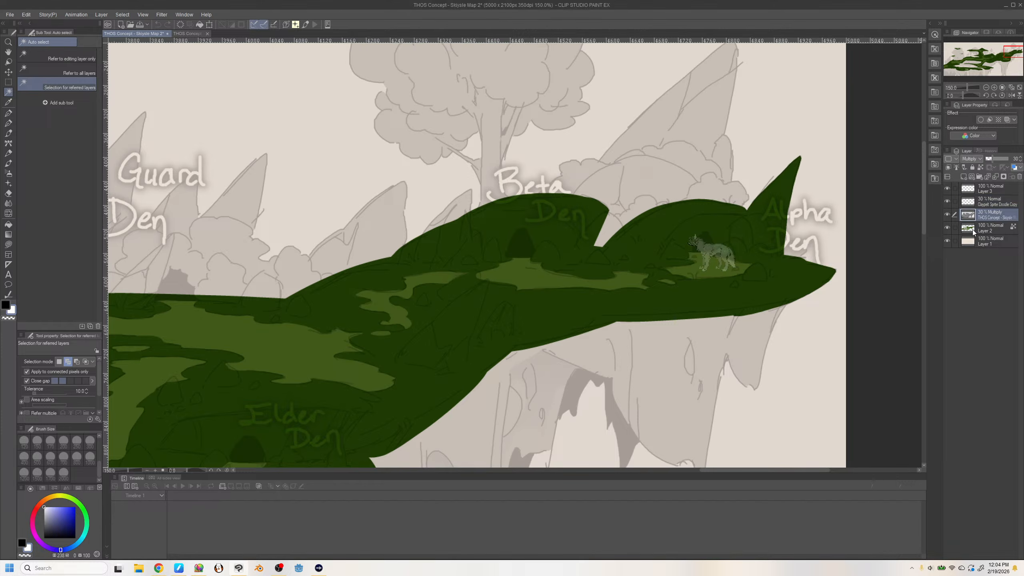
click(972, 229)
click(947, 214)
click(947, 214)
click(948, 214)
alt+click(728, 290)
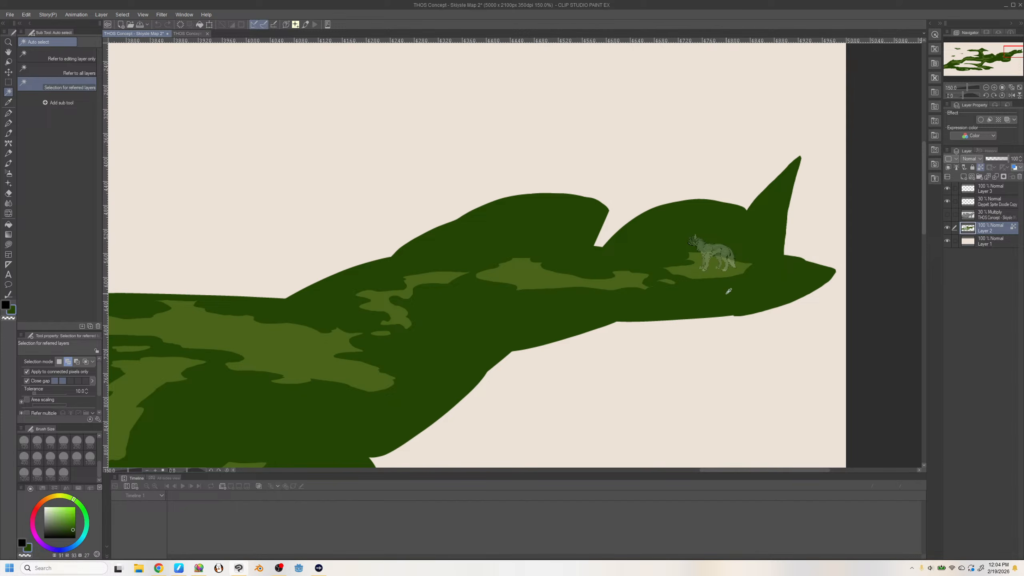
key(x)
key(x)
click(947, 214)
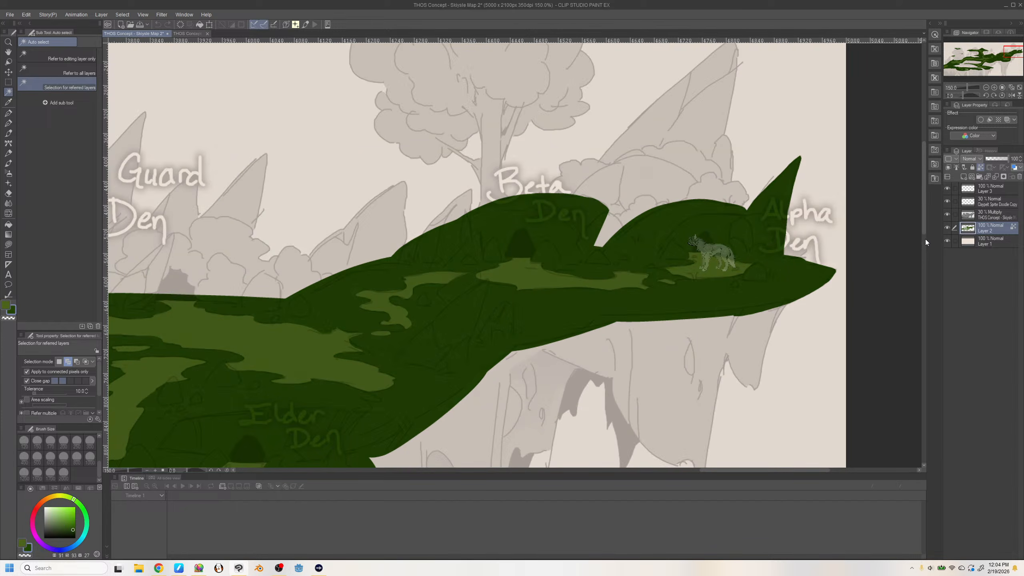
Mix a dark brown from the sketch's grey rock colour with Layer 2 active, and choose the Lasso fill tool
scroll(923, 229, down, 3)
click(985, 219)
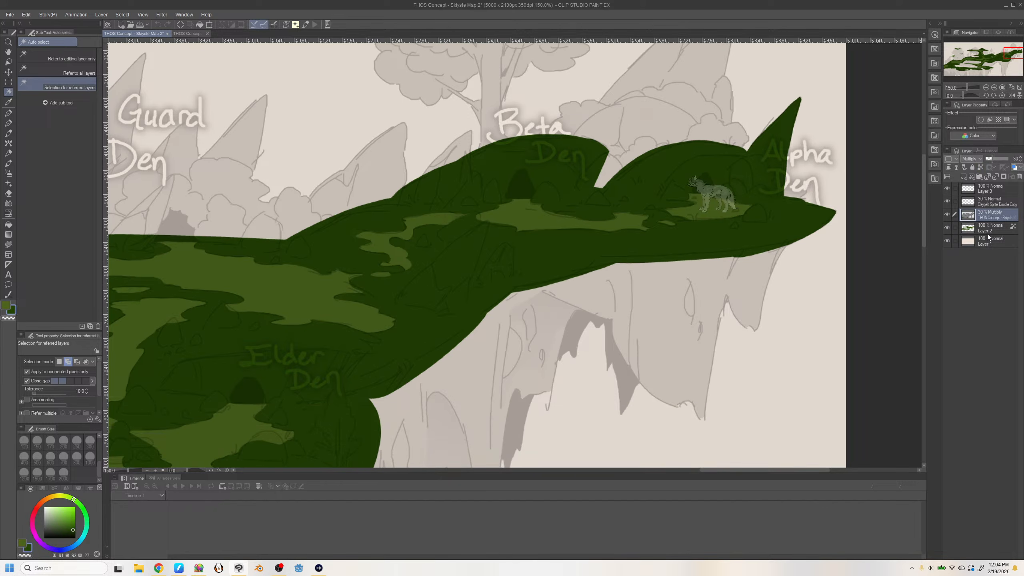
click(967, 228)
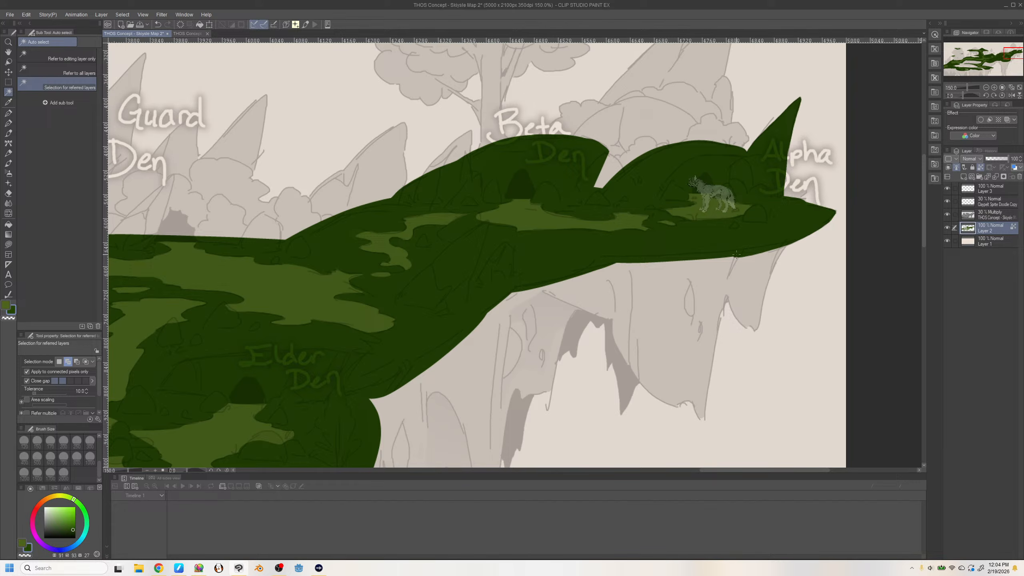
right_click(684, 243)
click(947, 214)
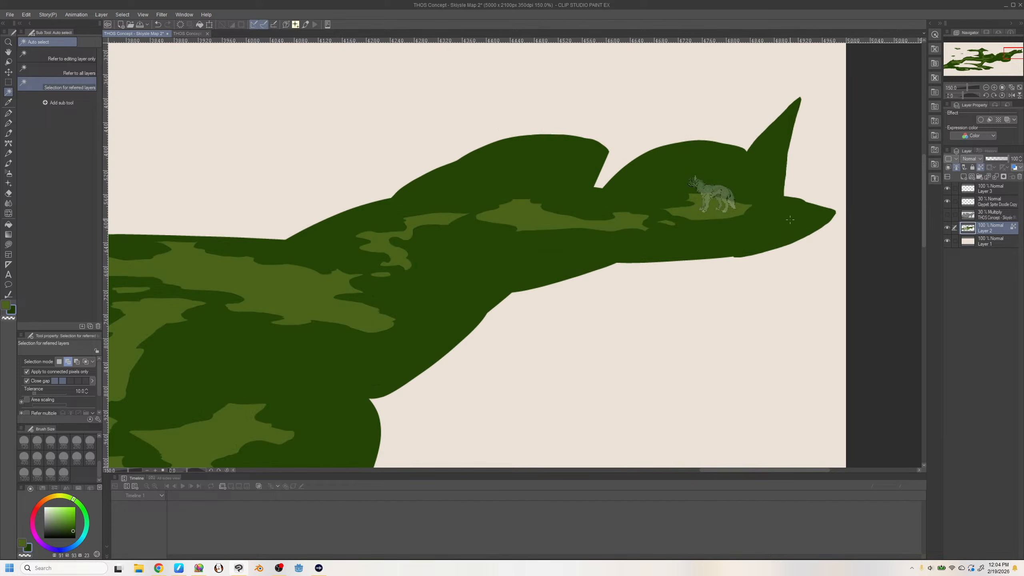
click(947, 214)
right_click(610, 330)
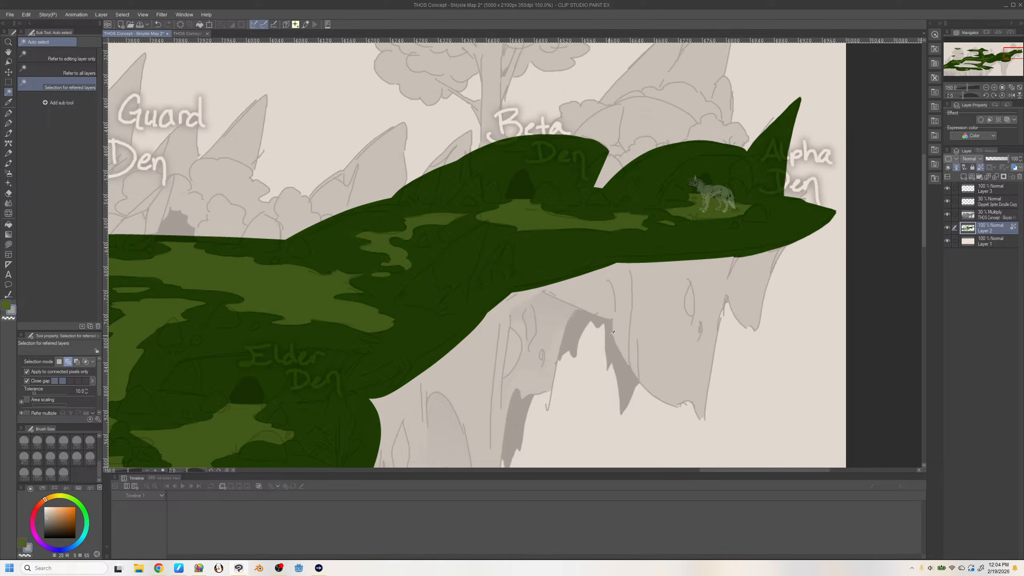
drag(51, 524, 49, 527)
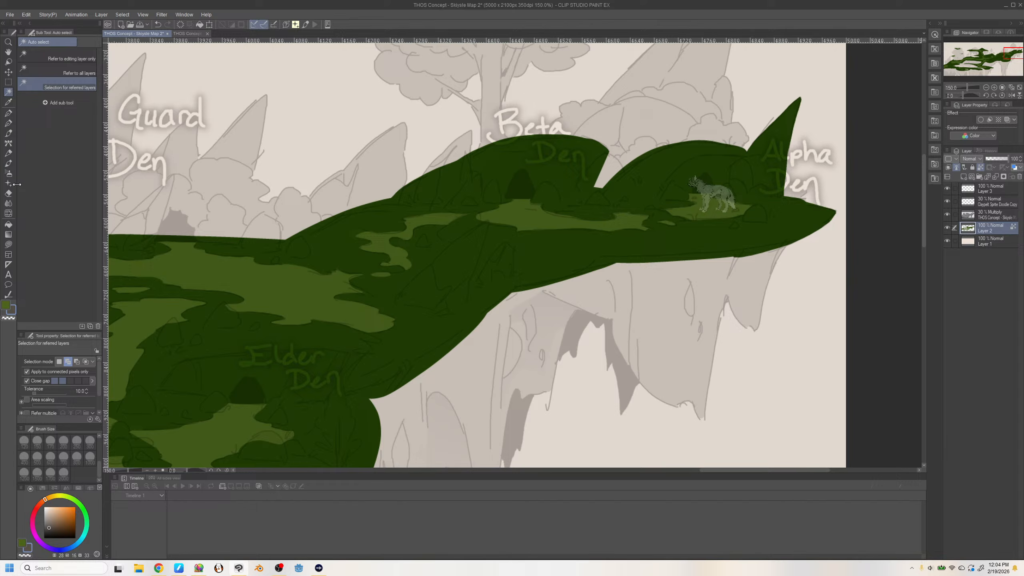
click(12, 83)
click(9, 244)
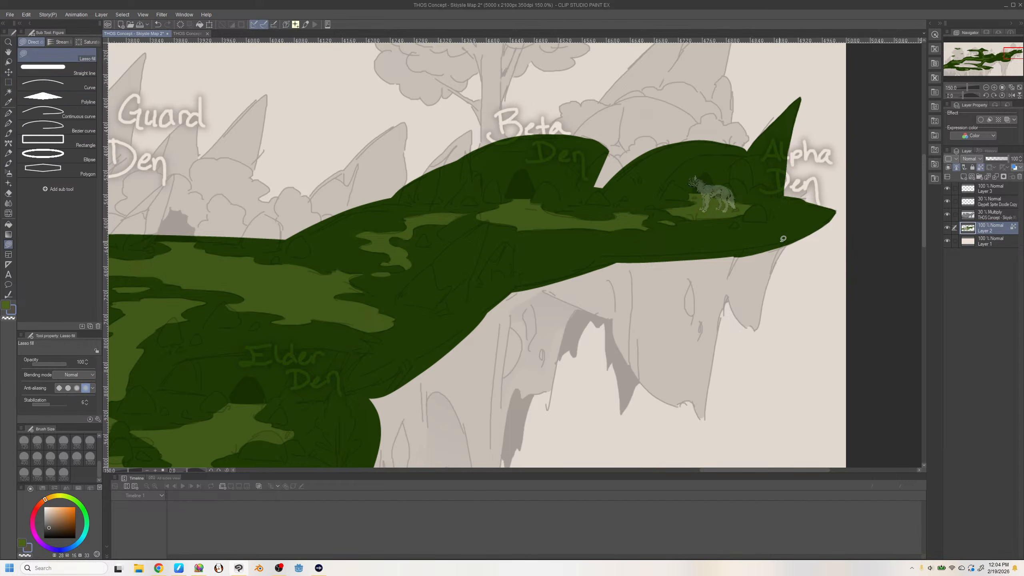
mouse_move(790, 241)
mouse_down()
mouse_move(557, 270)
mouse_move(496, 299)
mouse_move(370, 392)
mouse_move(378, 426)
mouse_move(390, 442)
mouse_move(459, 454)
mouse_move(520, 447)
mouse_move(539, 393)
mouse_move(551, 405)
mouse_move(569, 351)
mouse_move(576, 359)
mouse_move(598, 323)
mouse_move(617, 389)
mouse_move(644, 385)
mouse_move(707, 423)
mouse_move(729, 301)
mouse_move(754, 328)
mouse_move(791, 240)
mouse_up()
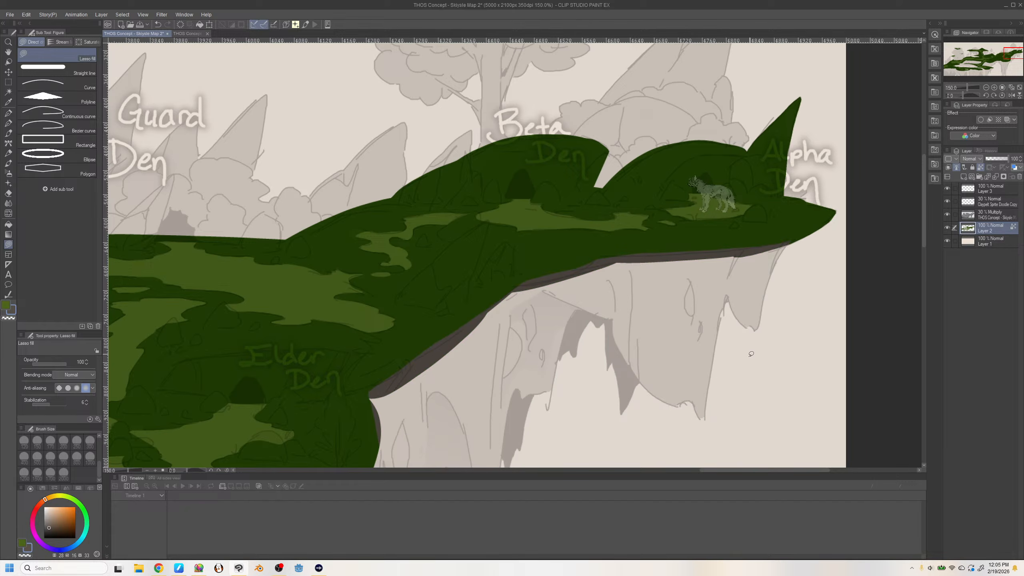
click(947, 214)
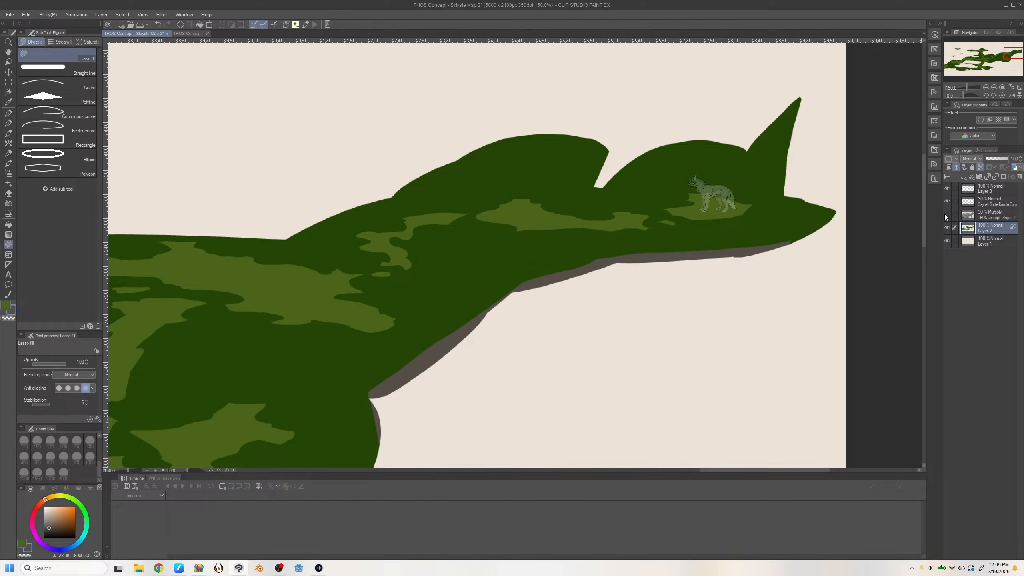
key(ctrl+z)
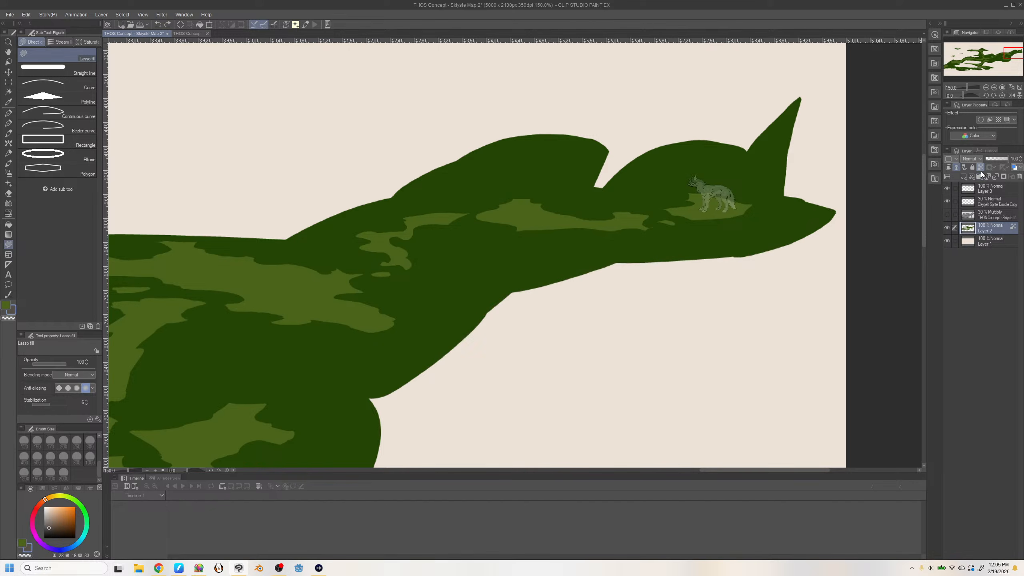
click(947, 214)
Lasso-fill the jagged rock underside from below the Alpha Den ledge to the Elder Den with dark brown, following the sketch
drag(929, 231, 926, 266)
mouse_move(789, 97)
mouse_down()
mouse_move(761, 183)
mouse_move(729, 150)
mouse_move(710, 265)
mouse_move(641, 232)
mouse_move(623, 266)
mouse_move(605, 175)
mouse_move(594, 175)
mouse_move(554, 244)
mouse_move(529, 265)
mouse_move(485, 393)
mouse_move(453, 353)
mouse_move(447, 325)
mouse_move(430, 339)
mouse_move(415, 404)
mouse_move(371, 398)
mouse_move(365, 346)
mouse_move(300, 306)
mouse_move(348, 246)
mouse_move(423, 210)
mouse_move(518, 140)
mouse_move(608, 112)
mouse_move(788, 97)
mouse_up()
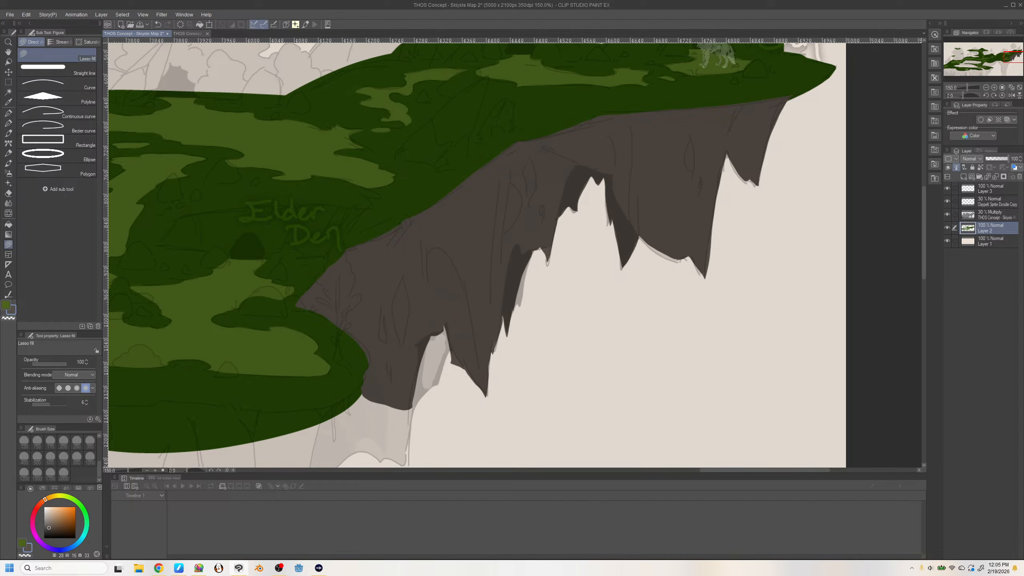
key(alt+Tab)
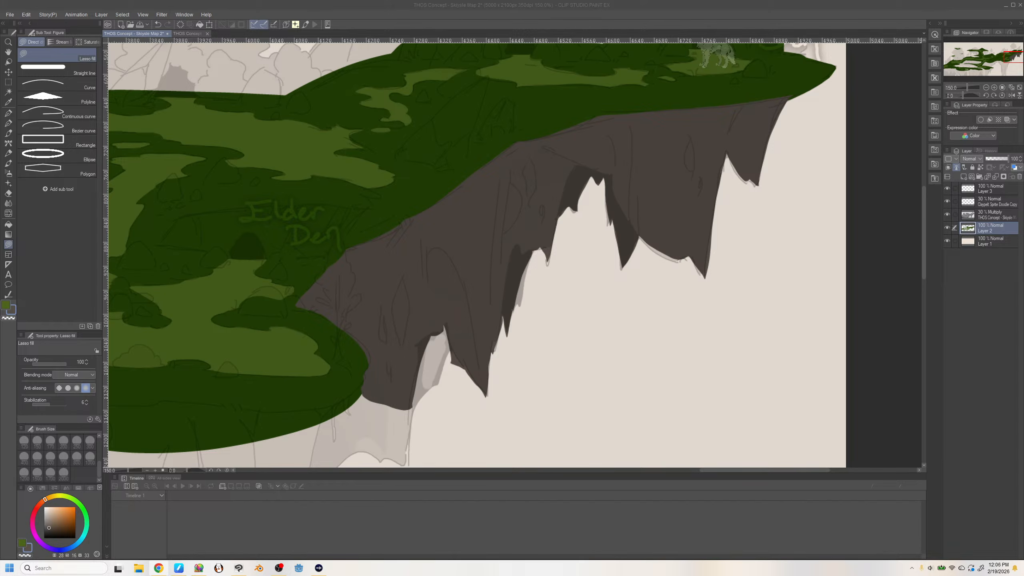
Extend the brown rock fill into the gap beside the Elder Den cliff and down the right side of the Nursery pillar
drag(1005, 56, 997, 64)
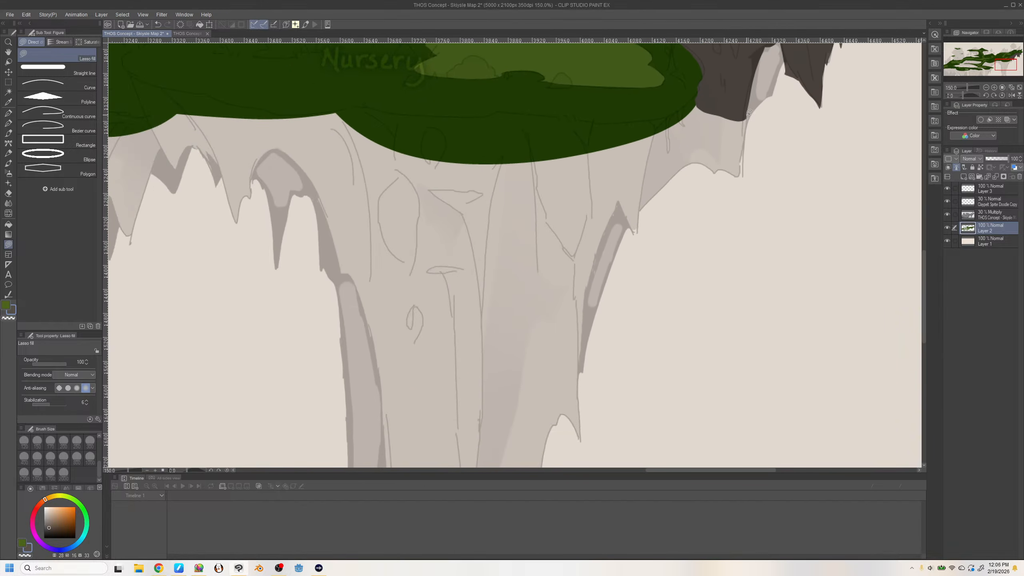
drag(787, 60, 747, 129)
scroll(783, 158, up, 1)
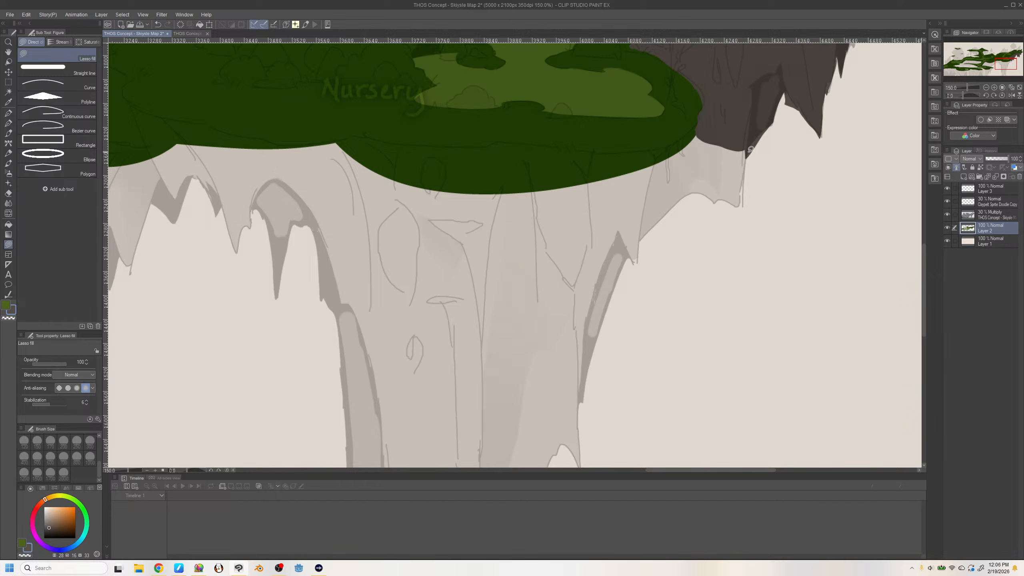
mouse_move(748, 152)
mouse_down()
mouse_move(743, 205)
mouse_move(685, 197)
mouse_move(618, 280)
mouse_move(589, 365)
mouse_move(581, 465)
mouse_move(557, 430)
mouse_move(538, 330)
mouse_move(536, 142)
mouse_move(597, 149)
mouse_move(705, 111)
mouse_up()
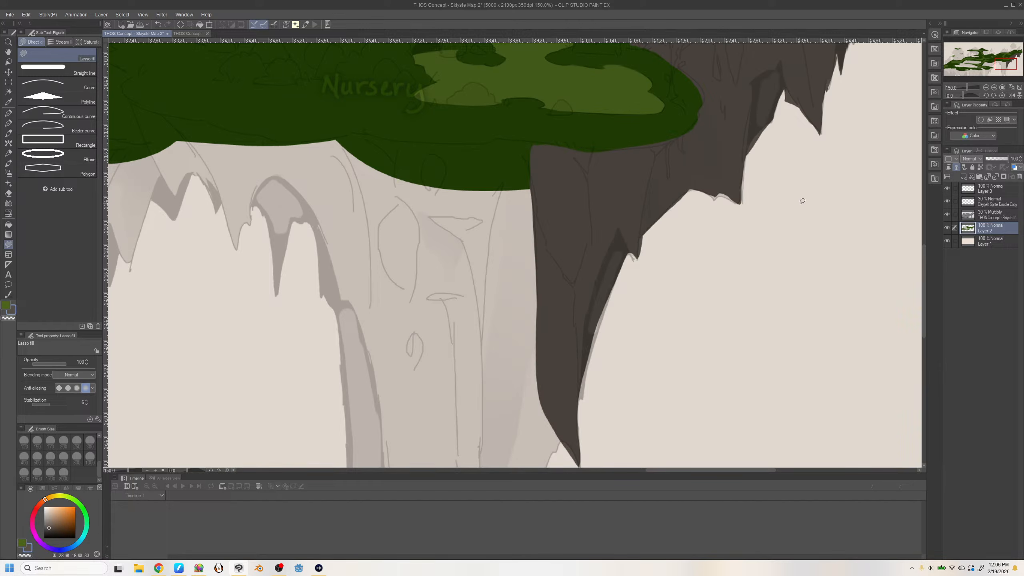
Lasso-fill the rest of the rock pillar beneath the Nursery in dark brown, down to the canvas's lower edge
drag(924, 260, 928, 298)
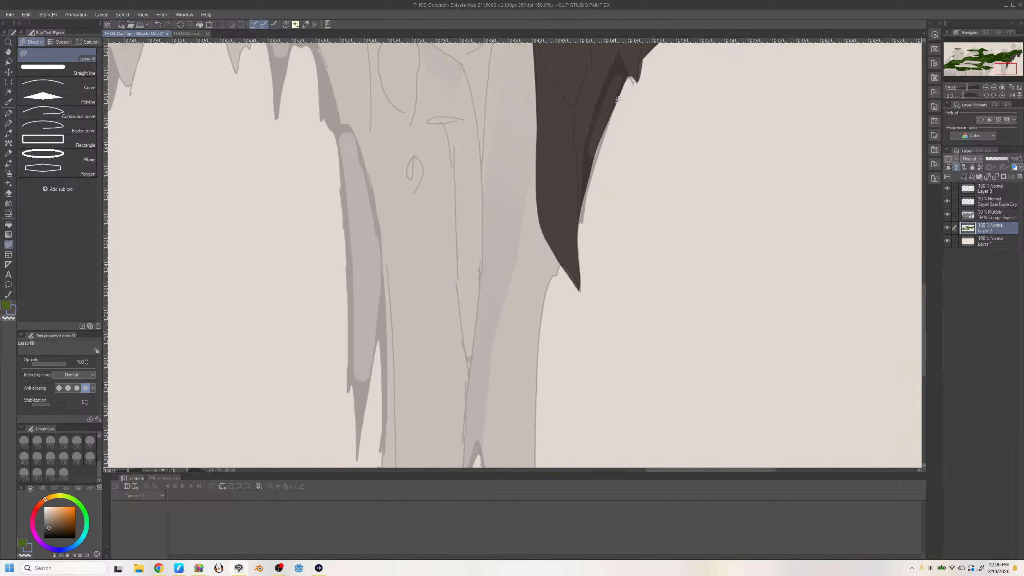
mouse_move(619, 102)
mouse_down()
mouse_move(586, 214)
mouse_move(576, 202)
mouse_move(619, 101)
mouse_move(582, 221)
mouse_move(614, 95)
mouse_up()
key(ctrl+z)
scroll(924, 299, down, 1)
scroll(919, 320, up, 1)
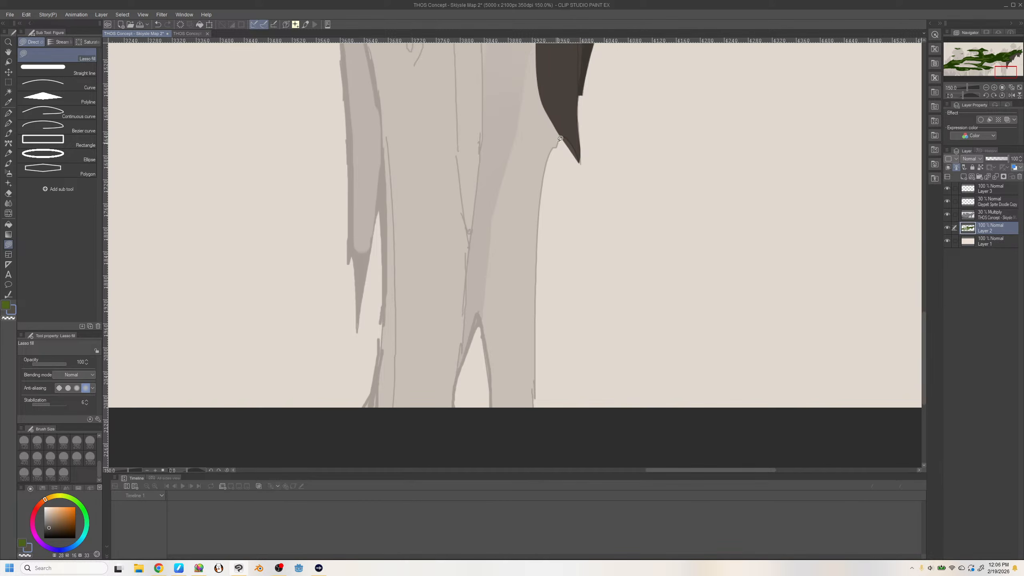
mouse_move(564, 132)
mouse_down()
mouse_move(550, 153)
mouse_move(534, 385)
mouse_move(495, 415)
mouse_move(353, 411)
mouse_move(380, 337)
mouse_move(375, 201)
mouse_move(362, 324)
mouse_move(352, 257)
mouse_move(350, 93)
mouse_move(562, 133)
mouse_up()
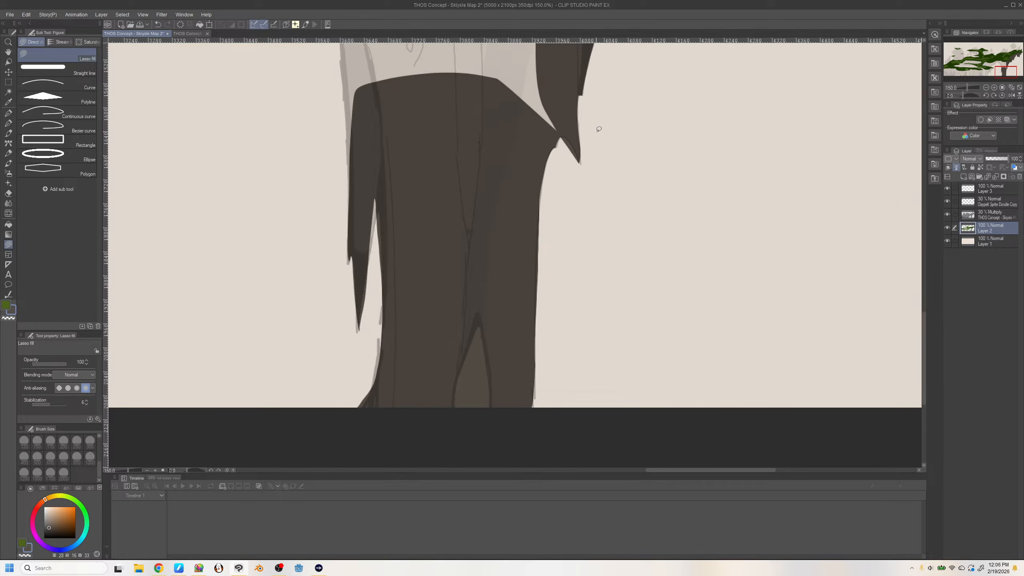
drag(923, 329, 922, 267)
mouse_move(556, 432)
mouse_down()
mouse_move(564, 356)
mouse_move(544, 154)
mouse_move(552, 128)
mouse_move(373, 117)
mouse_move(281, 125)
mouse_move(186, 101)
mouse_move(238, 232)
mouse_move(263, 192)
mouse_move(278, 275)
mouse_move(301, 204)
mouse_up()
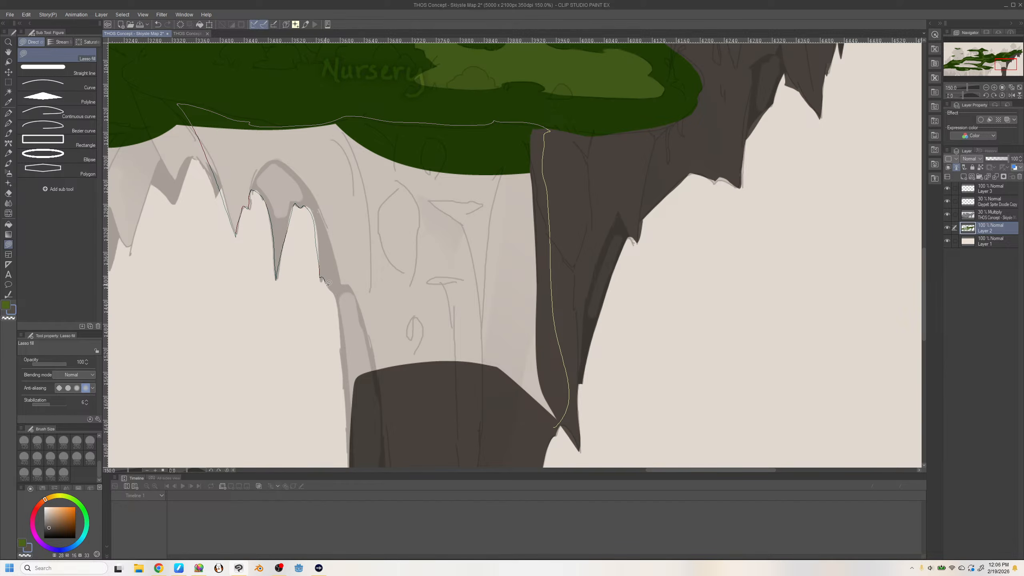
mouse_move(343, 336)
mouse_down()
mouse_move(359, 467)
mouse_move(507, 418)
mouse_move(533, 403)
mouse_up()
Cut the pointed opening out of the pillar's base with transparent lasso fill and refine its edges with brown
click(25, 555)
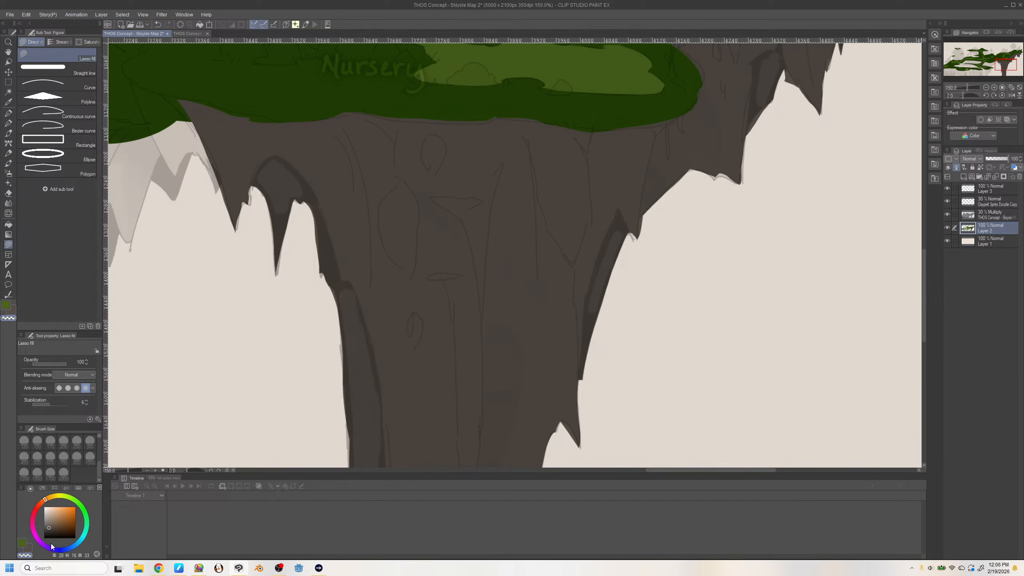
drag(923, 258, 923, 351)
mouse_move(455, 271)
mouse_down()
mouse_move(470, 200)
mouse_move(487, 211)
mouse_move(498, 278)
mouse_up()
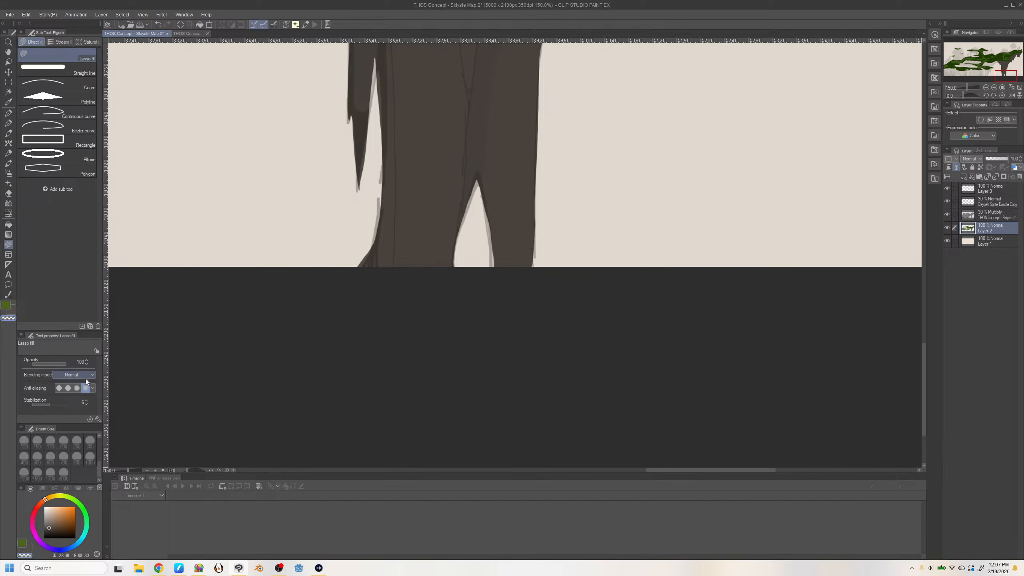
key(c)
mouse_move(480, 188)
mouse_down()
mouse_move(505, 212)
mouse_move(487, 239)
mouse_move(503, 207)
mouse_move(507, 249)
mouse_up()
key(ctrl+z)
drag(485, 193, 503, 252)
drag(487, 202, 499, 260)
drag(480, 178, 447, 266)
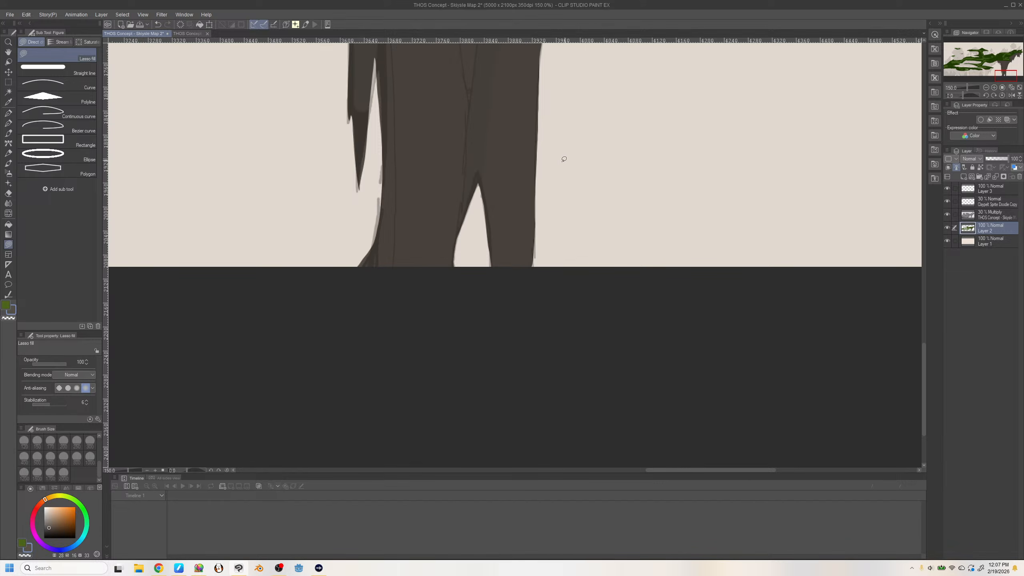
Fill the missing brown slivers along the pillar's lower left edge and its long hanging spike
mouse_move(388, 142)
mouse_down()
mouse_move(372, 299)
mouse_move(398, 172)
mouse_move(385, 153)
mouse_move(380, 185)
mouse_move(391, 169)
mouse_up()
drag(926, 350, 924, 314)
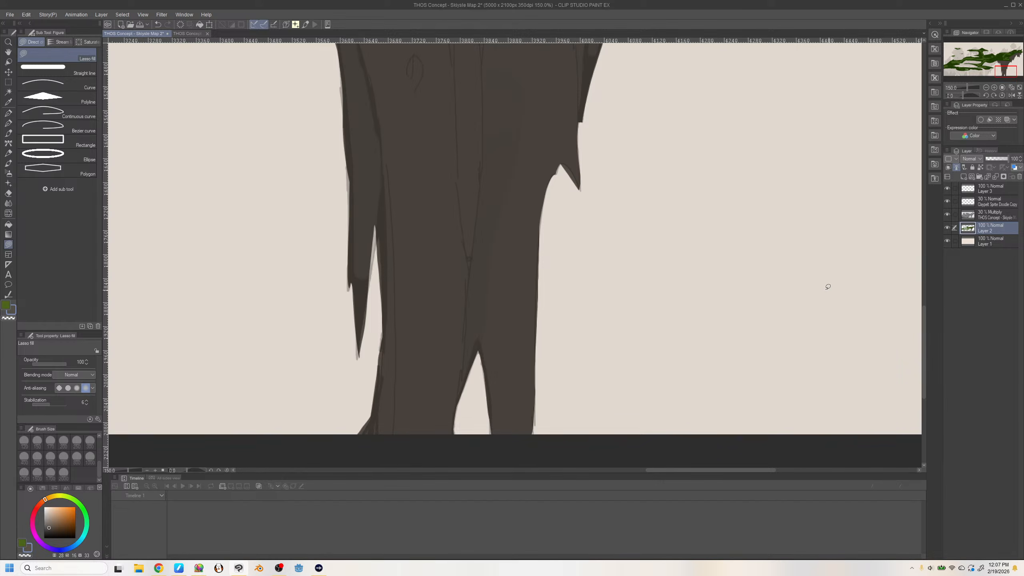
mouse_move(376, 263)
mouse_down()
mouse_move(364, 293)
mouse_move(382, 271)
mouse_move(370, 291)
mouse_move(381, 222)
mouse_move(377, 238)
mouse_up()
drag(357, 343, 359, 323)
Trim the slit between the long spike and the pillar with transparent lasso fill, undoing the last two extra trims
click(28, 556)
mouse_move(373, 297)
mouse_down()
mouse_move(358, 366)
mouse_move(385, 304)
mouse_up()
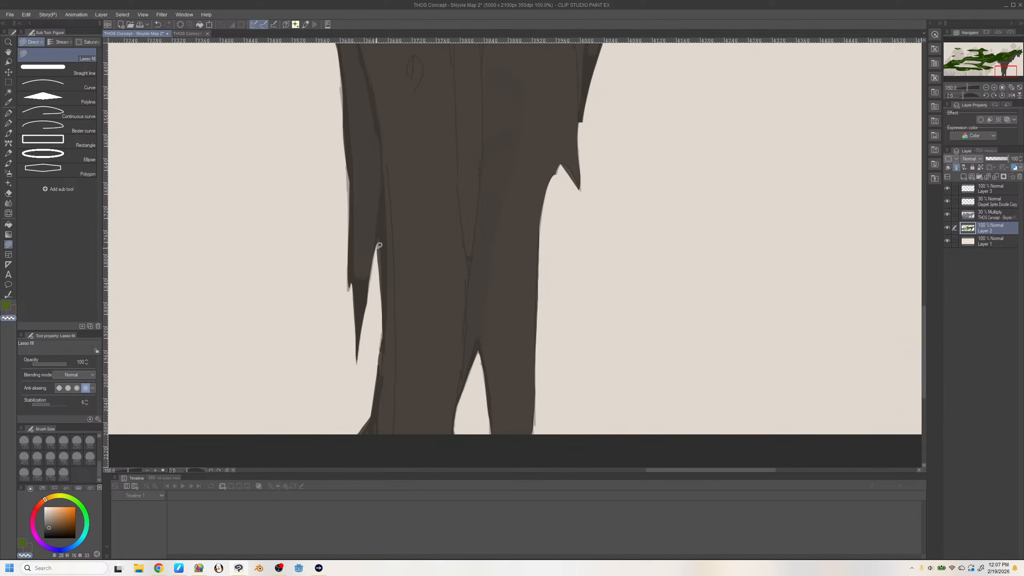
drag(379, 243, 386, 327)
mouse_move(343, 103)
mouse_down()
mouse_move(334, 104)
mouse_move(346, 204)
mouse_move(344, 122)
mouse_up()
mouse_move(563, 167)
mouse_down()
mouse_move(582, 212)
mouse_move(565, 164)
mouse_move(582, 210)
mouse_move(575, 184)
mouse_move(581, 191)
mouse_up()
key(ctrl+z)
key(ctrl+z)
Trim the brown edges around the rock spikes beneath the Nursery to the sketch lines with transparent lasso fill
scroll(923, 282, up, 5)
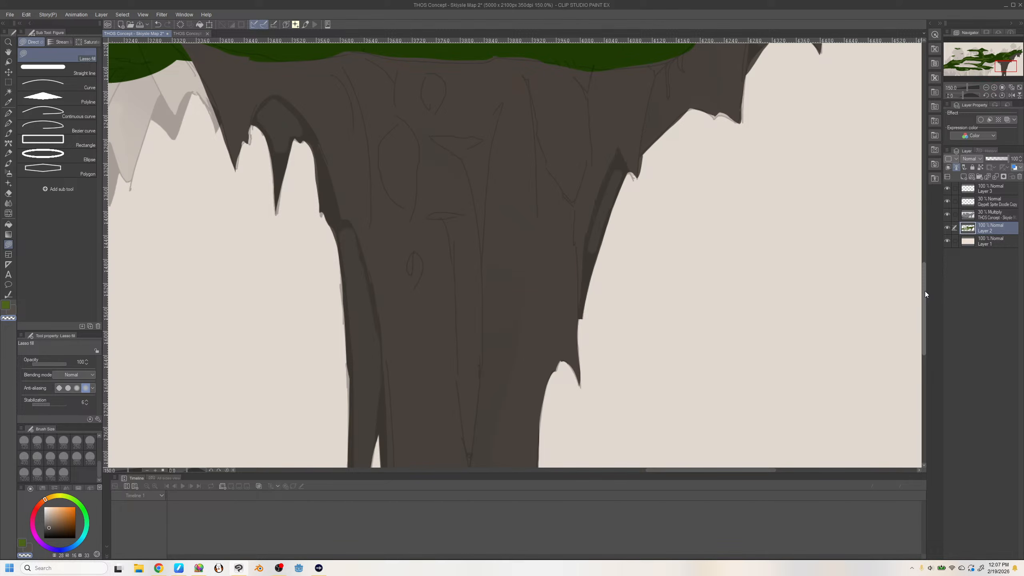
drag(647, 151, 645, 152)
mouse_move(690, 109)
mouse_down()
mouse_move(648, 165)
mouse_move(690, 113)
mouse_up()
mouse_move(302, 142)
mouse_down()
mouse_move(316, 196)
mouse_move(303, 140)
mouse_up()
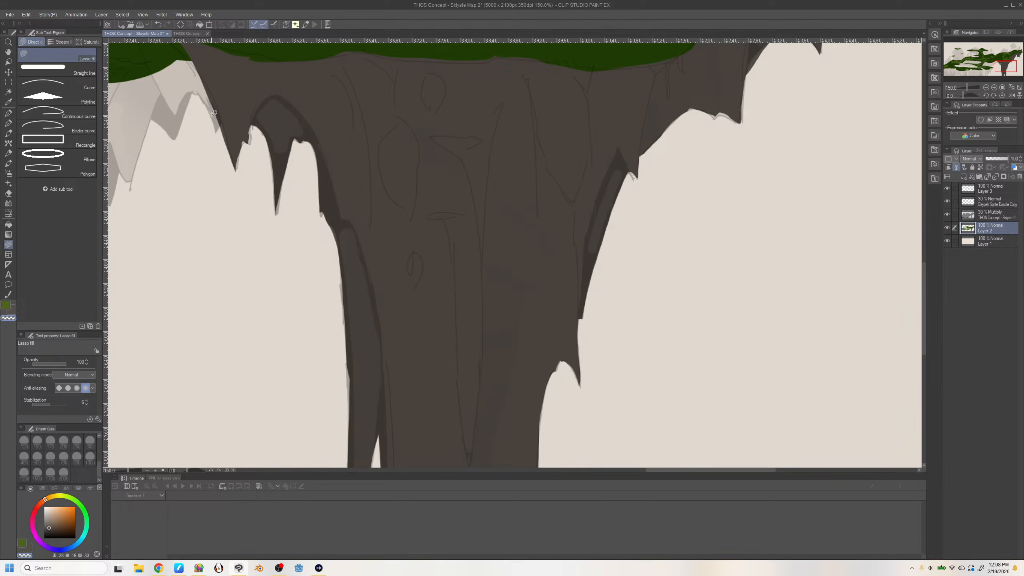
mouse_move(214, 112)
mouse_down()
mouse_move(223, 158)
mouse_move(211, 108)
mouse_up()
drag(231, 163, 215, 111)
drag(229, 158, 220, 111)
Fill the uncovered slivers on the rock spikes on both sides of the Nursery pillar with brown, undoing the last one
key(x)
key(x)
drag(240, 158, 245, 137)
mouse_move(249, 143)
mouse_down()
mouse_move(258, 118)
mouse_move(238, 135)
mouse_move(241, 148)
mouse_up()
key(ctrl+z)
mouse_move(250, 143)
mouse_down()
mouse_move(258, 118)
mouse_move(248, 139)
mouse_up()
drag(278, 195, 291, 157)
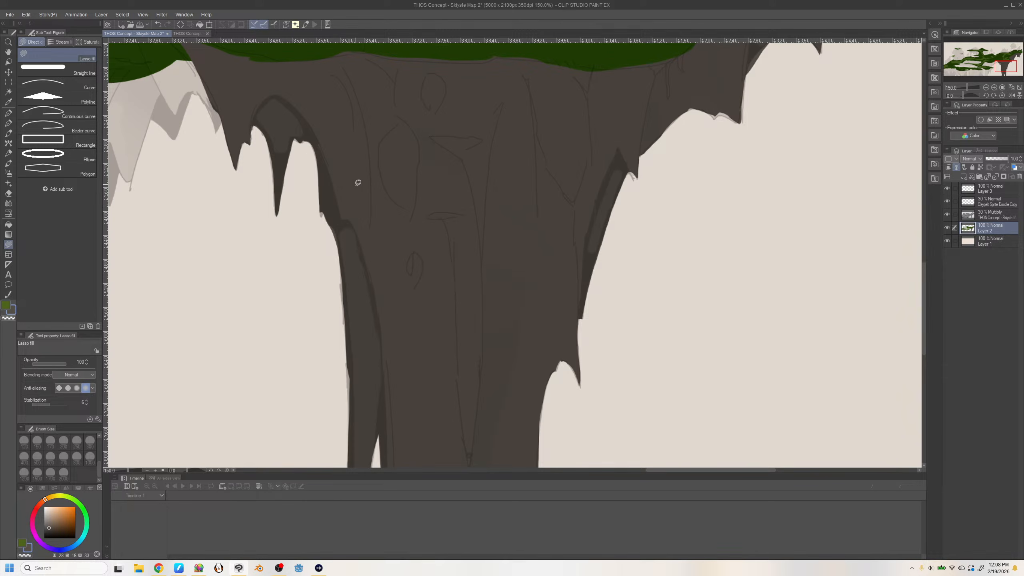
mouse_move(320, 209)
mouse_down()
mouse_move(321, 217)
mouse_move(327, 208)
mouse_up()
mouse_move(627, 174)
mouse_down()
mouse_move(635, 182)
mouse_move(630, 164)
mouse_up()
mouse_move(685, 110)
mouse_down()
mouse_move(708, 103)
mouse_move(677, 115)
mouse_move(727, 108)
mouse_move(717, 106)
mouse_up()
key(ctrl+z)
Trim the notches between the rock spikes beneath the Elder Den with transparent lasso fill, flipping the view temporarily
drag(1004, 64, 1012, 61)
click(31, 556)
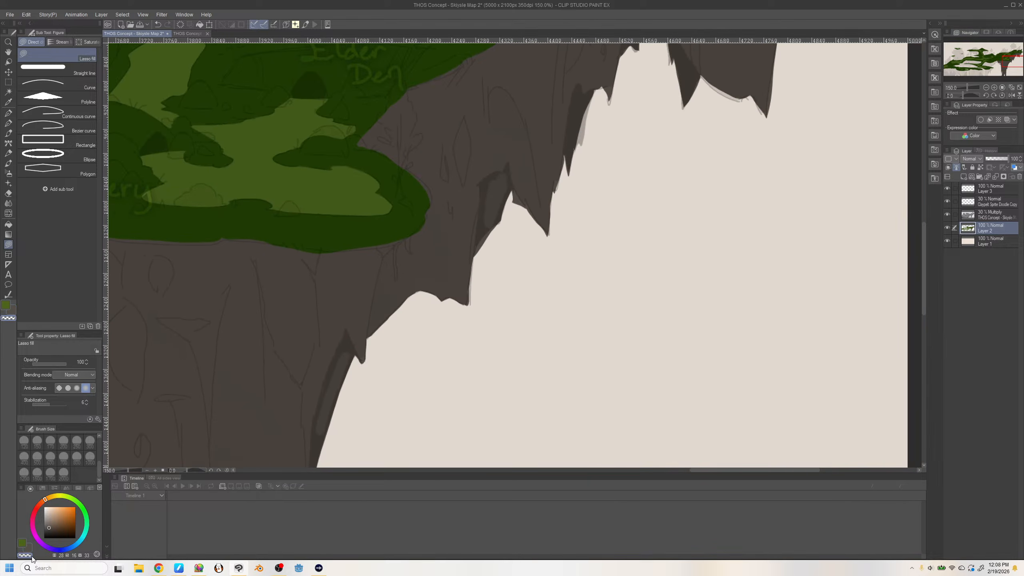
mouse_move(474, 257)
mouse_down()
mouse_move(506, 229)
mouse_move(534, 234)
mouse_move(515, 212)
mouse_up()
key(h)
drag(512, 198, 483, 240)
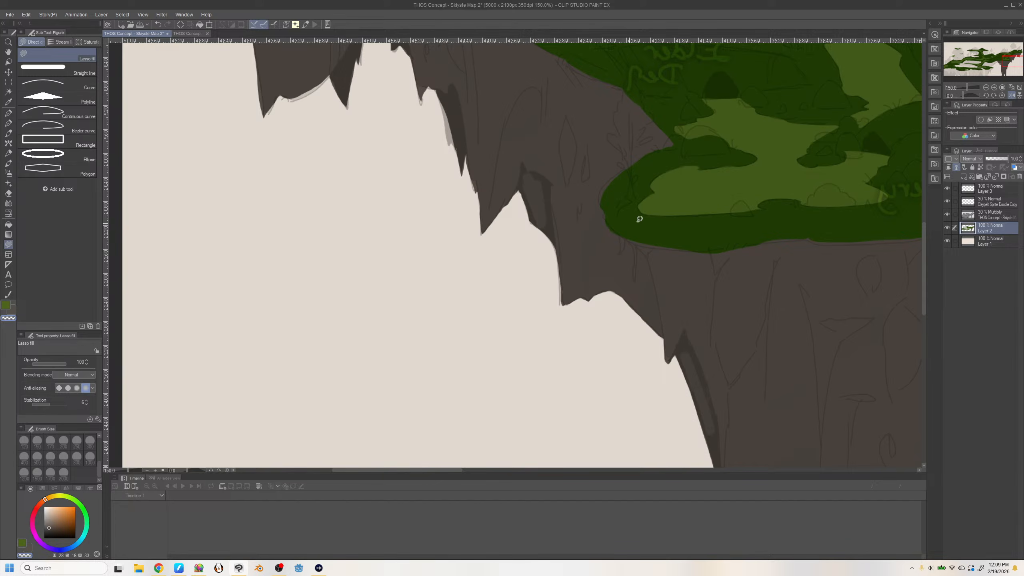
key(h)
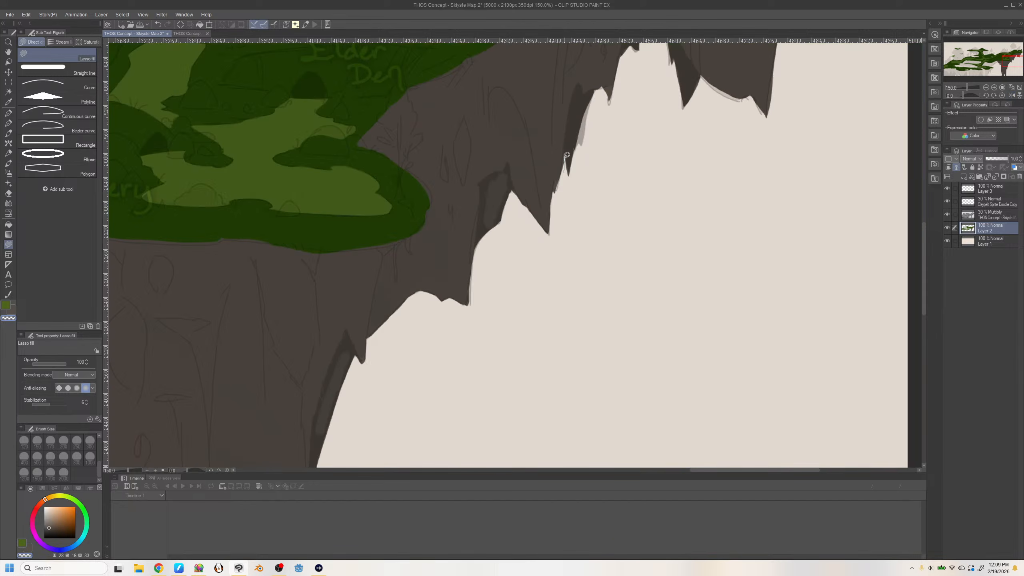
drag(564, 162, 563, 155)
Fill the uncovered grey sliver on the rock spike to the right of the Elder Den cliff with brown
key(x)
mouse_move(584, 135)
mouse_down()
mouse_move(599, 81)
mouse_move(611, 89)
mouse_up()
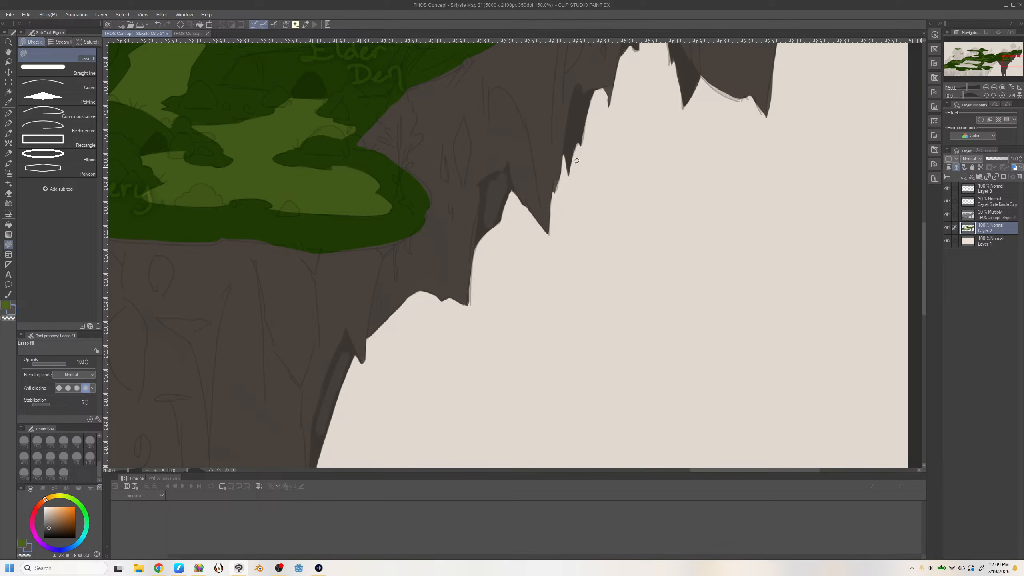
mouse_move(560, 173)
mouse_down()
mouse_move(556, 193)
mouse_move(560, 173)
mouse_up()
key(ctrl+z)
Adjust the brown edge of the outermost rock spikes beneath the map's far-right ledge with lasso fill, undoing the last two fills
drag(925, 235, 925, 201)
drag(710, 471, 762, 471)
drag(566, 147, 582, 177)
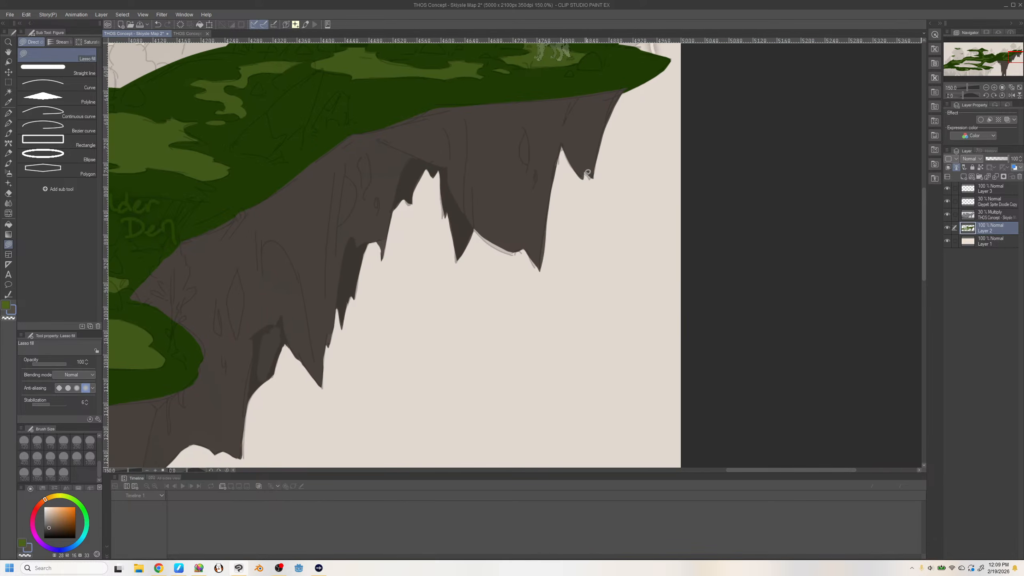
mouse_move(564, 137)
mouse_down()
mouse_move(595, 164)
mouse_move(594, 173)
mouse_move(569, 148)
mouse_move(583, 171)
mouse_up()
key(ctrl+z)
mouse_move(476, 227)
mouse_down()
mouse_move(507, 253)
mouse_move(538, 230)
mouse_move(507, 260)
mouse_move(528, 251)
mouse_move(523, 261)
mouse_up()
key(ctrl+z)
Trim the edges of the outermost rock spikes beneath the far-right ledge to the sketch lines with transparent lasso fill
click(27, 556)
mouse_move(547, 221)
mouse_down()
mouse_move(541, 284)
mouse_move(547, 221)
mouse_up()
mouse_move(560, 151)
mouse_down()
mouse_move(548, 273)
mouse_move(576, 171)
mouse_move(603, 178)
mouse_up()
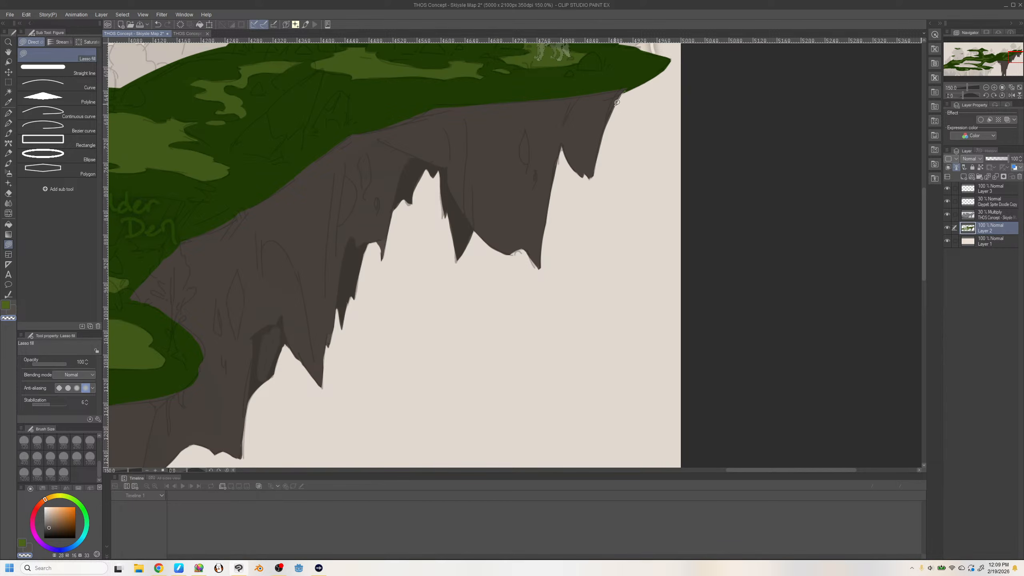
drag(623, 96, 596, 203)
key(c)
mouse_move(443, 187)
mouse_down()
mouse_move(445, 220)
mouse_move(443, 190)
mouse_up()
Fill the rock spikes where the KillDen and Nursery cliffs meet with brown, undoing misplaced fills and flipping the view temporarily
drag(740, 472, 606, 476)
drag(923, 262, 922, 316)
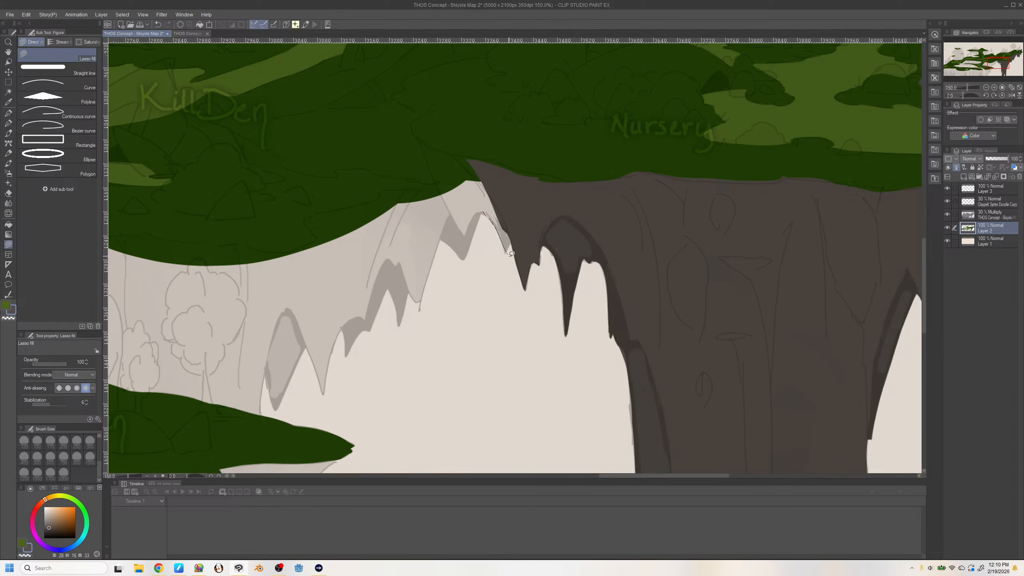
mouse_move(485, 210)
mouse_down()
mouse_move(505, 252)
mouse_move(492, 218)
mouse_move(463, 198)
mouse_move(496, 216)
mouse_up()
key(ctrl+z)
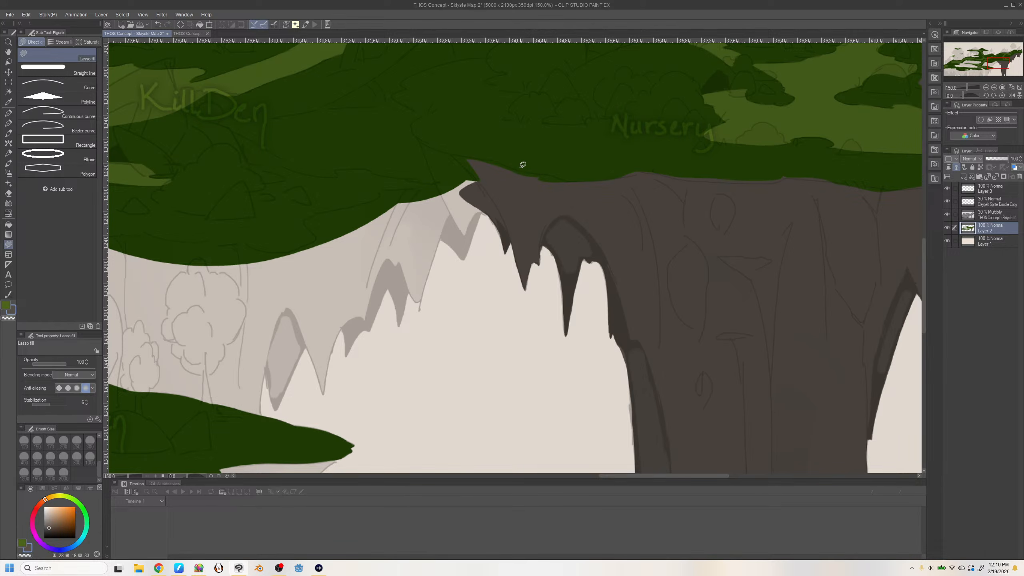
mouse_move(485, 212)
mouse_down()
mouse_move(463, 258)
mouse_move(442, 238)
mouse_move(442, 218)
mouse_move(488, 213)
mouse_move(465, 258)
mouse_move(444, 220)
mouse_move(487, 202)
mouse_up()
key(ctrl+z)
drag(462, 258, 440, 236)
key(ctrl+z)
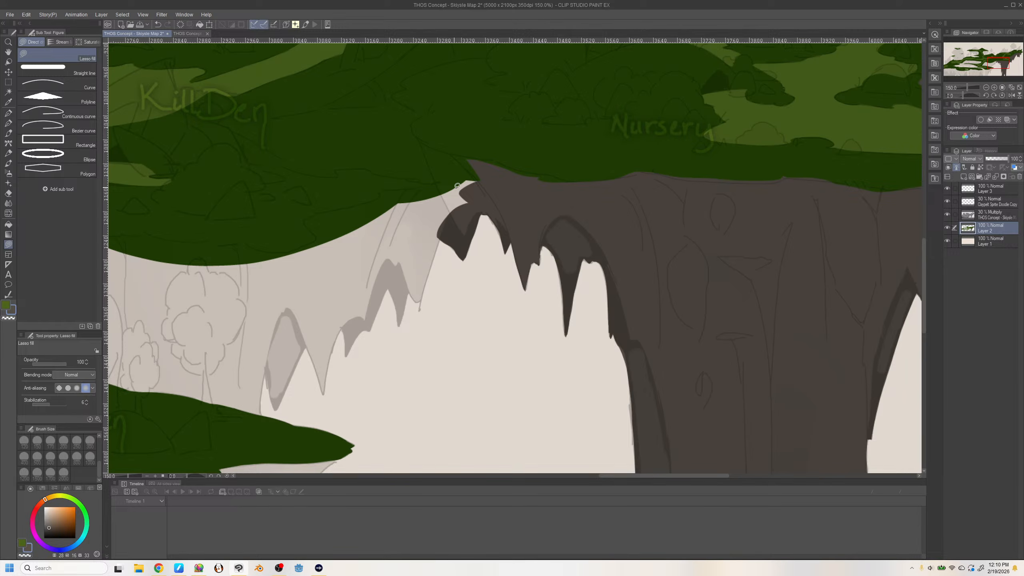
key(h)
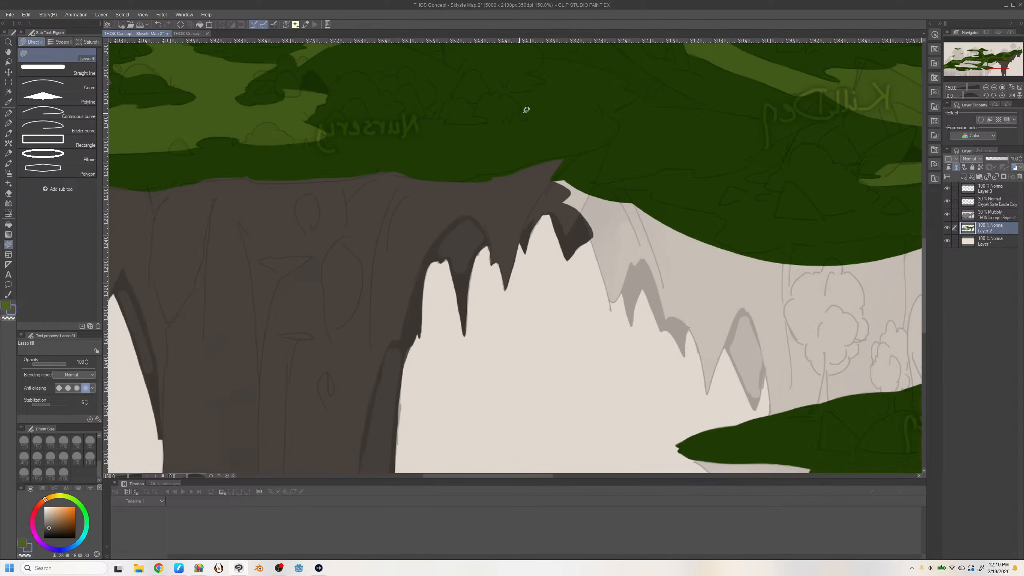
mouse_move(556, 160)
mouse_down()
mouse_move(612, 140)
mouse_move(582, 212)
mouse_move(572, 178)
mouse_move(576, 208)
mouse_up()
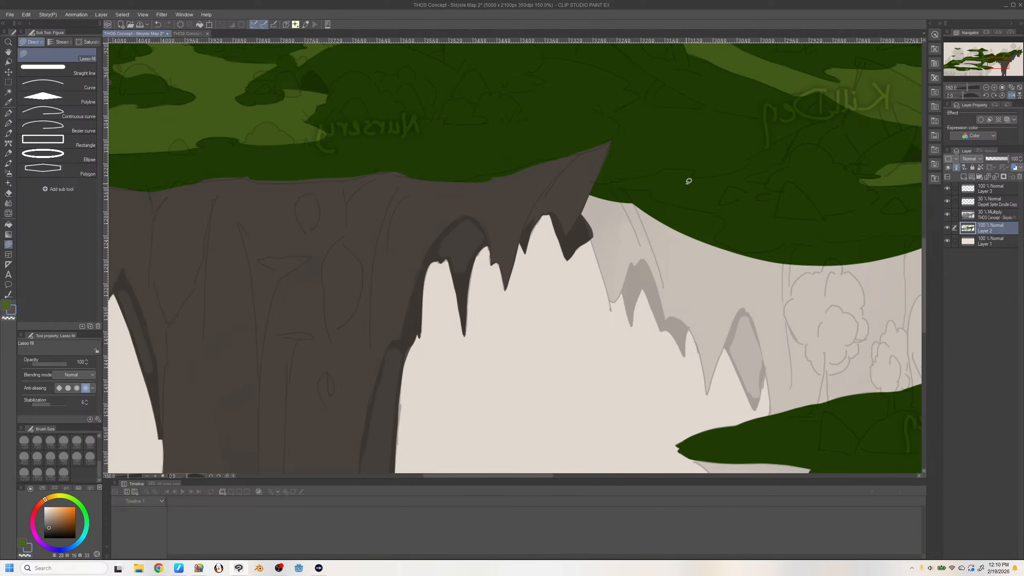
key(h)
Fill the row of rock spikes beneath the KillDen ledge down to the Hunter Den with brown, undoing misplaced fills
mouse_move(440, 237)
mouse_down()
mouse_move(424, 295)
mouse_move(410, 293)
mouse_move(402, 319)
mouse_move(390, 290)
mouse_move(347, 353)
mouse_move(311, 220)
mouse_move(387, 189)
mouse_move(449, 185)
mouse_move(453, 210)
mouse_move(423, 276)
mouse_move(443, 230)
mouse_up()
drag(618, 479, 576, 481)
mouse_move(595, 325)
mouse_down()
mouse_move(575, 394)
mouse_move(541, 314)
mouse_move(518, 397)
mouse_move(496, 410)
mouse_move(431, 377)
mouse_move(609, 277)
mouse_up()
key(ctrl+z)
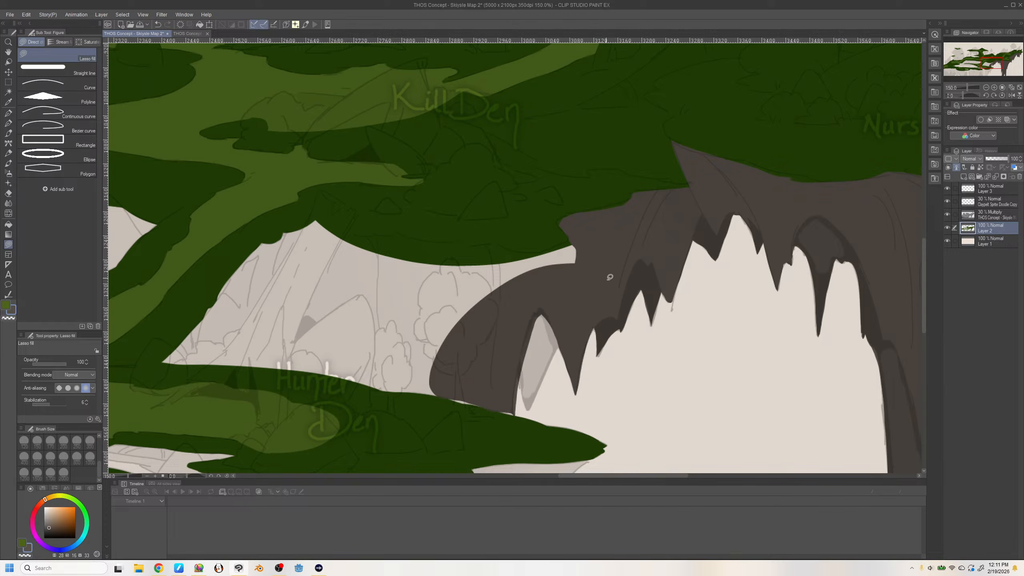
drag(561, 341, 524, 414)
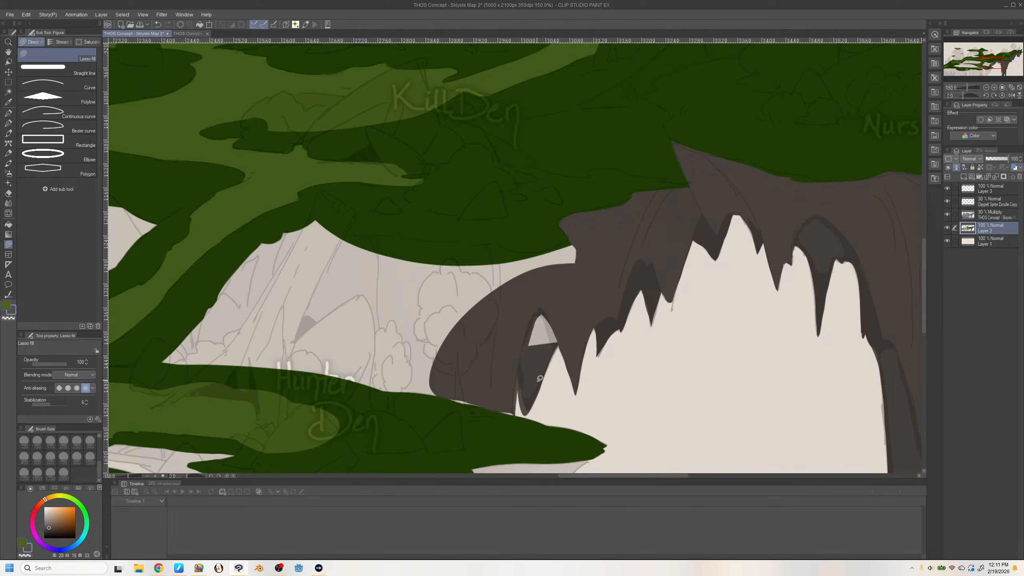
key(ctrl+z)
mouse_move(556, 298)
mouse_down()
mouse_move(516, 371)
mouse_move(531, 409)
mouse_move(560, 345)
mouse_move(557, 299)
mouse_up()
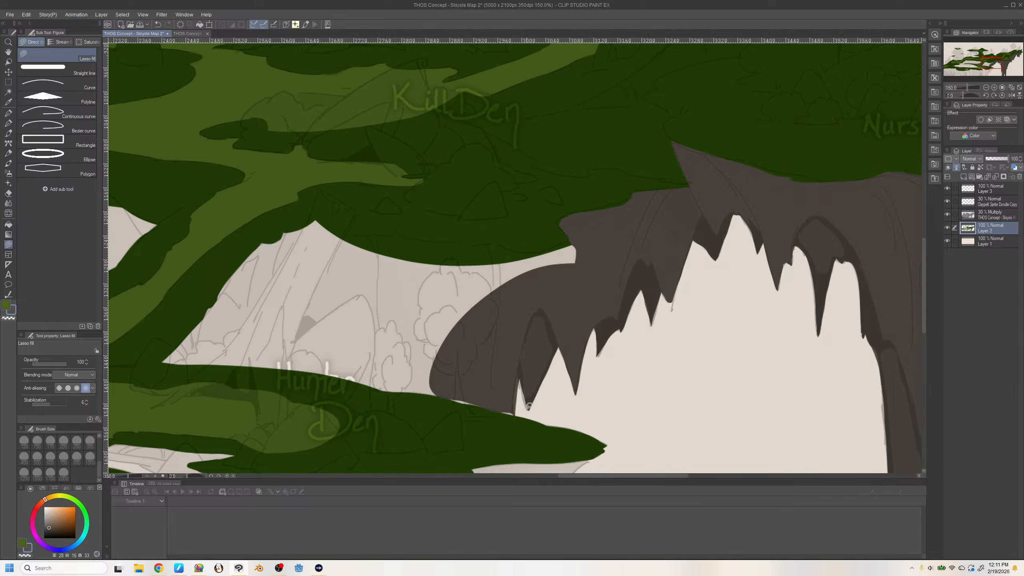
mouse_move(531, 393)
mouse_down()
mouse_move(529, 406)
mouse_move(526, 361)
mouse_up()
Fill the remaining rock wall between the KillDen and Hunter Den ledges with brown
mouse_move(512, 415)
mouse_down()
mouse_move(489, 408)
mouse_move(484, 388)
mouse_up()
mouse_move(161, 361)
mouse_down()
mouse_move(238, 266)
mouse_move(296, 225)
mouse_move(583, 245)
mouse_move(465, 339)
mouse_move(423, 393)
mouse_move(163, 361)
mouse_up()
drag(291, 234, 254, 252)
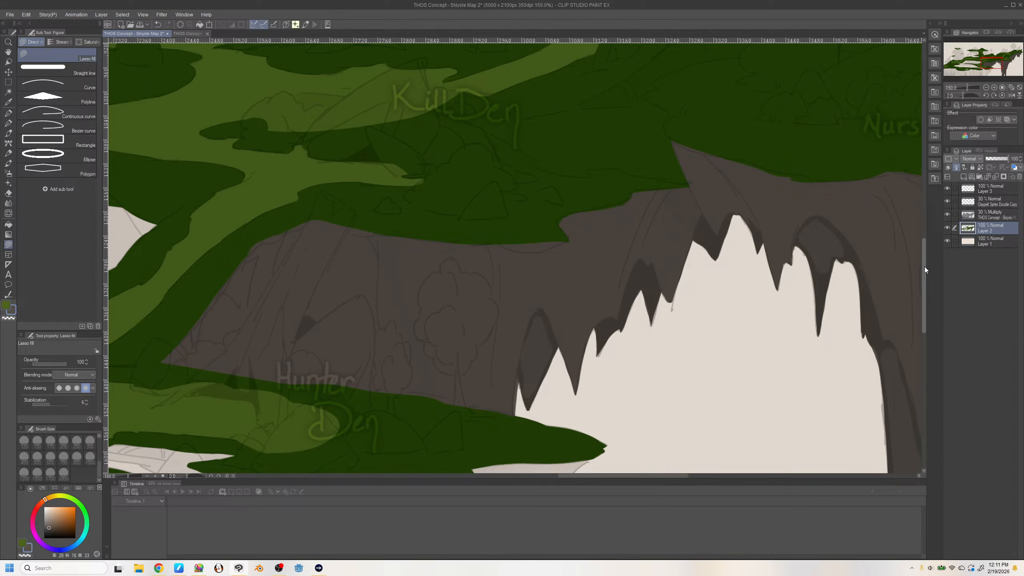
Fill the rock cliff and hanging spikes beneath the Hunter Den ledge with brown
drag(924, 268, 920, 346)
mouse_move(595, 105)
mouse_down()
mouse_move(540, 184)
mouse_move(529, 190)
mouse_move(515, 175)
mouse_move(479, 303)
mouse_move(461, 228)
mouse_move(441, 266)
mouse_move(430, 238)
mouse_move(379, 414)
mouse_move(222, 411)
mouse_move(257, 245)
mouse_move(310, 178)
mouse_move(435, 153)
mouse_move(465, 136)
mouse_move(472, 118)
mouse_move(595, 101)
mouse_up()
drag(431, 246, 419, 244)
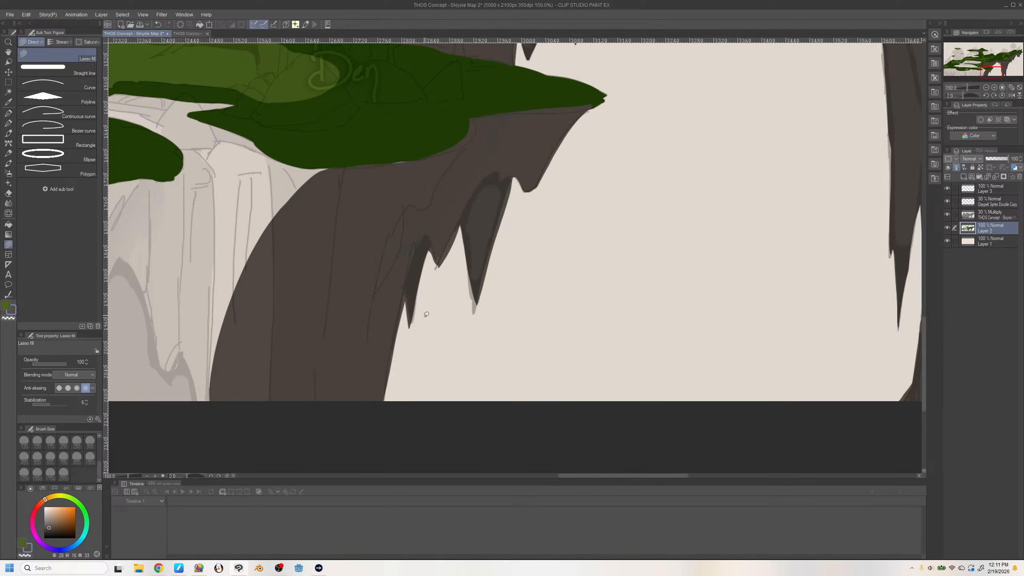
mouse_move(578, 479)
mouse_down()
mouse_move(502, 488)
mouse_move(569, 485)
mouse_up()
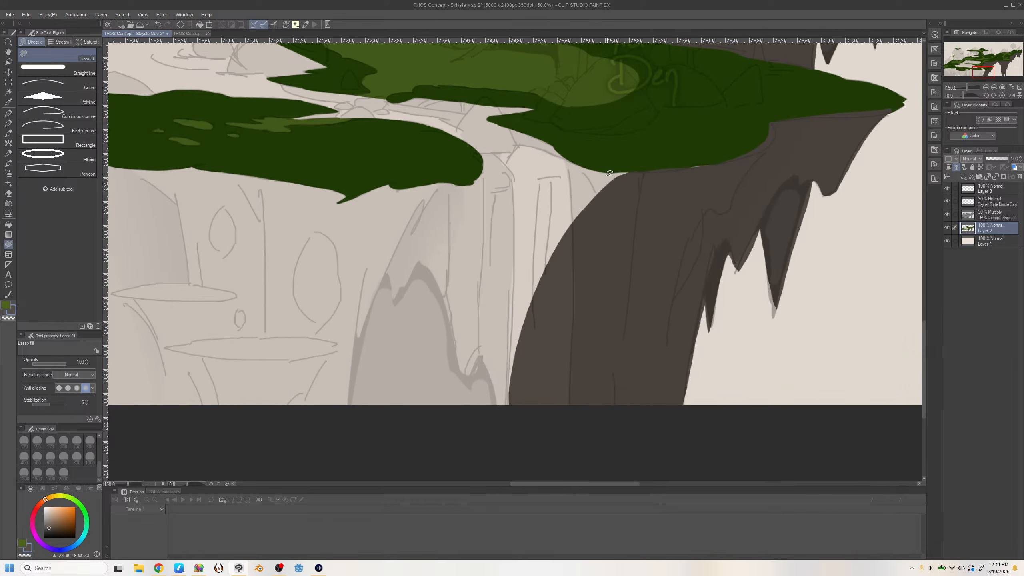
mouse_move(639, 172)
mouse_down()
mouse_move(533, 146)
mouse_move(485, 149)
mouse_move(460, 185)
mouse_up()
Select all the brown rock areas by colour gamut with an error margin of 0.00
click(1012, 87)
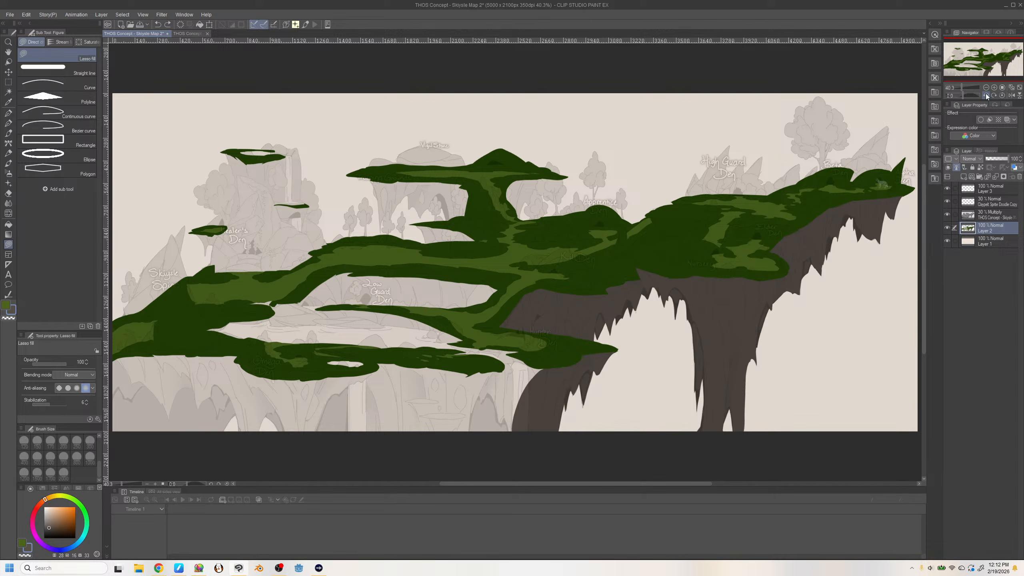
click(101, 15)
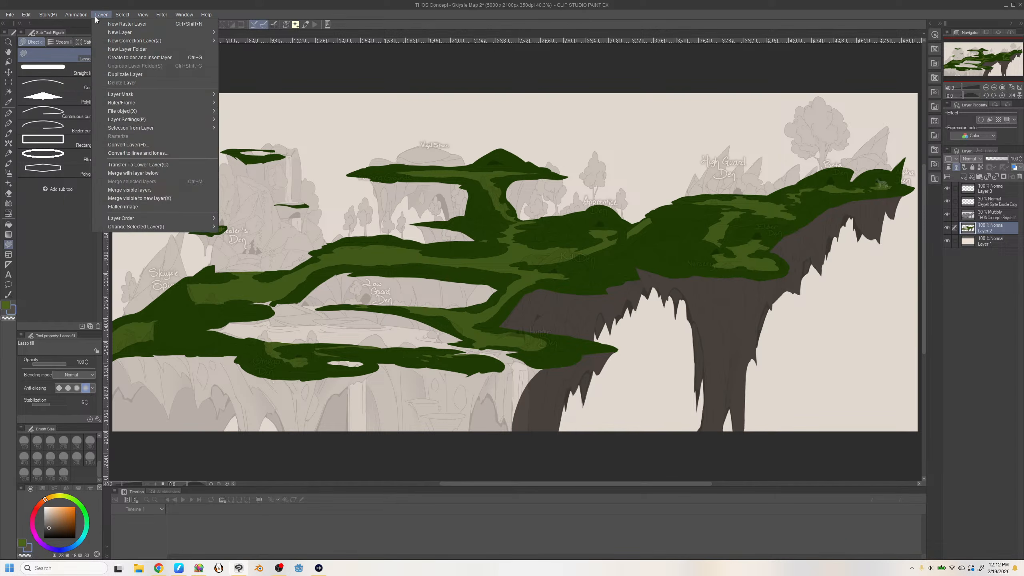
mouse_move(122, 14)
click(165, 89)
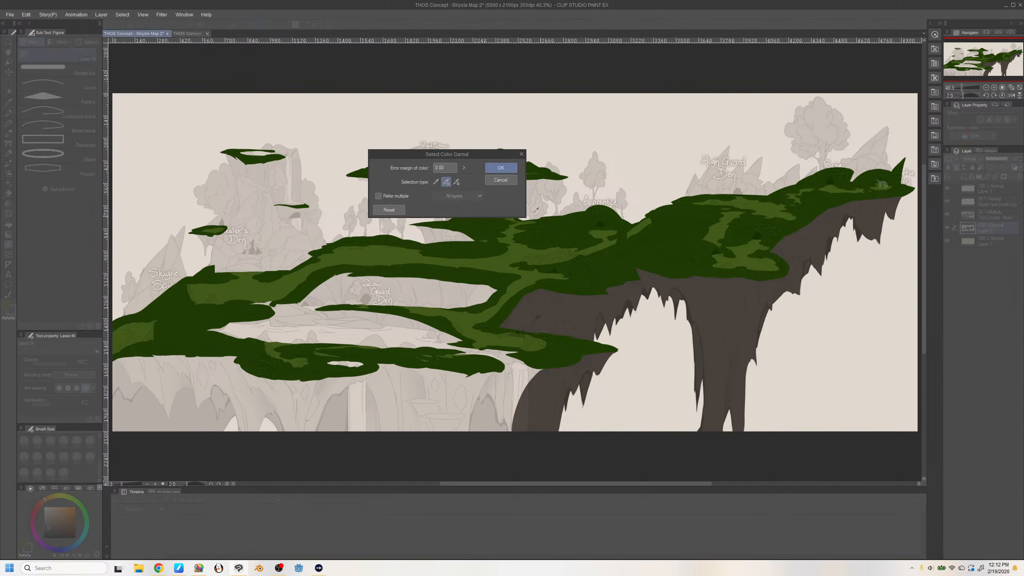
click(714, 313)
click(501, 167)
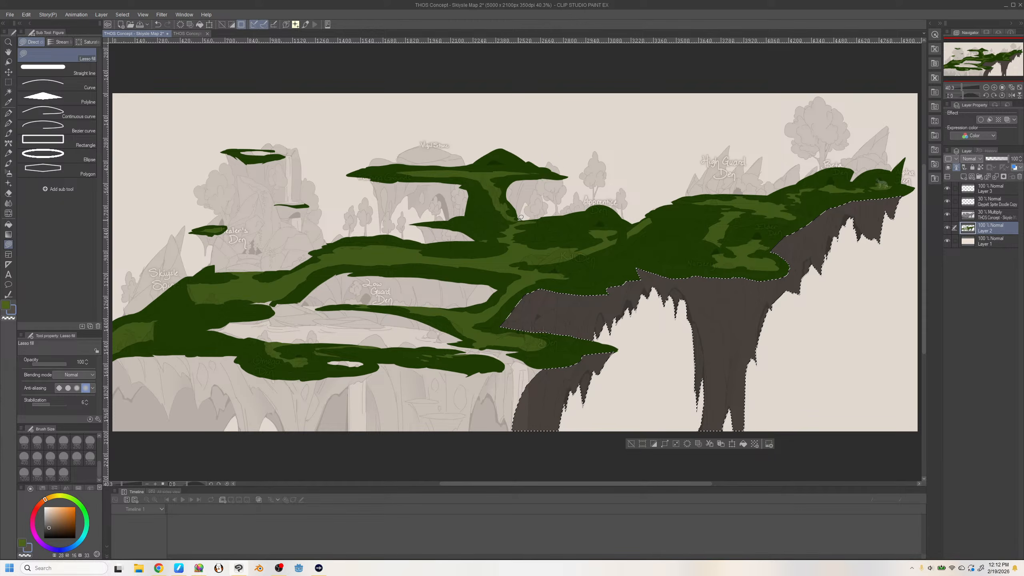
Move the selected brown rock onto its own layer beneath Layer 2, then hide Layer 2 and clear the selection
key(Delete)
key(ctrl+v)
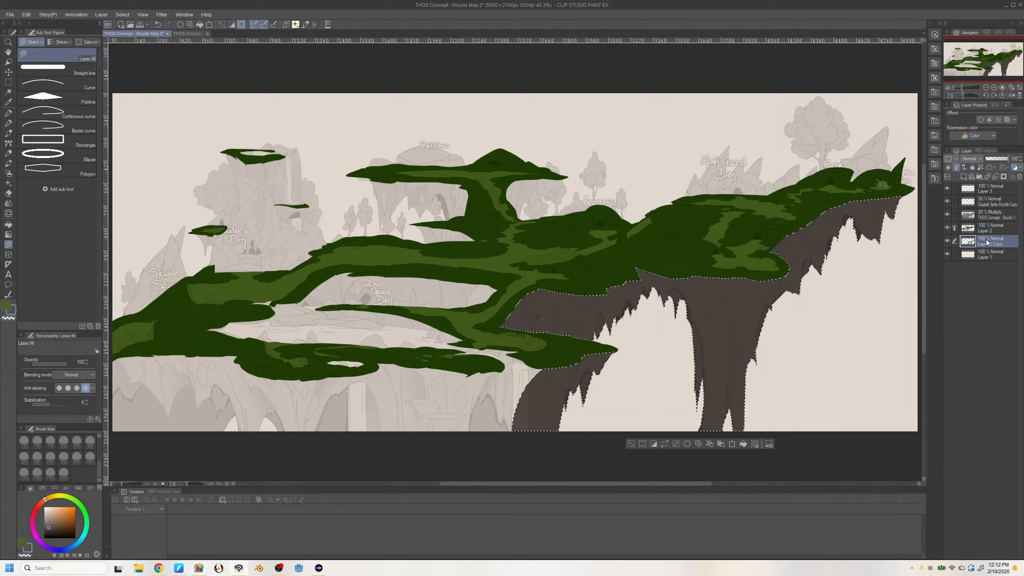
click(947, 228)
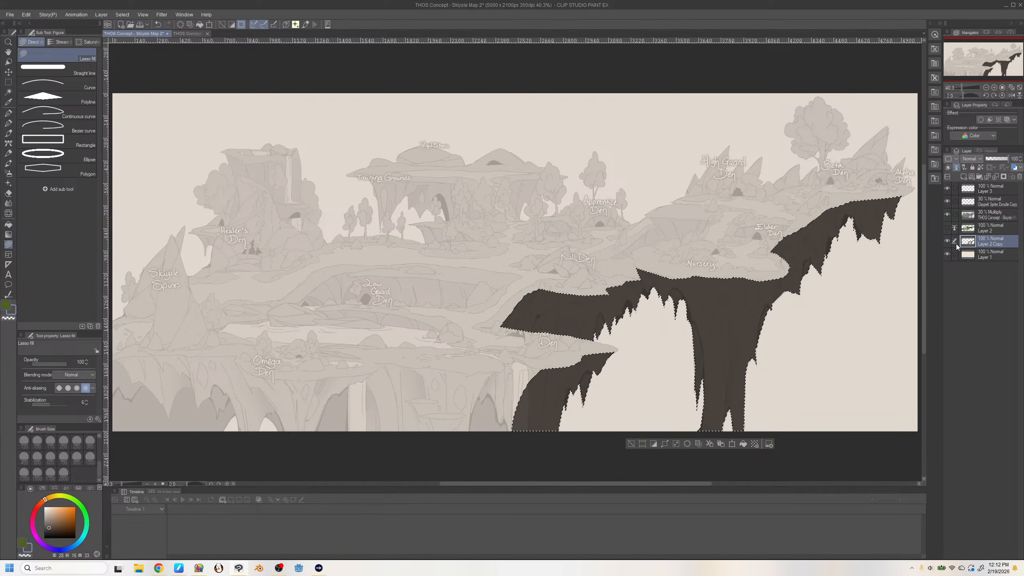
click(631, 443)
Extend the brown rock upward behind the lower edges of the Nursery and Elder Den ledges with lasso fill
click(993, 88)
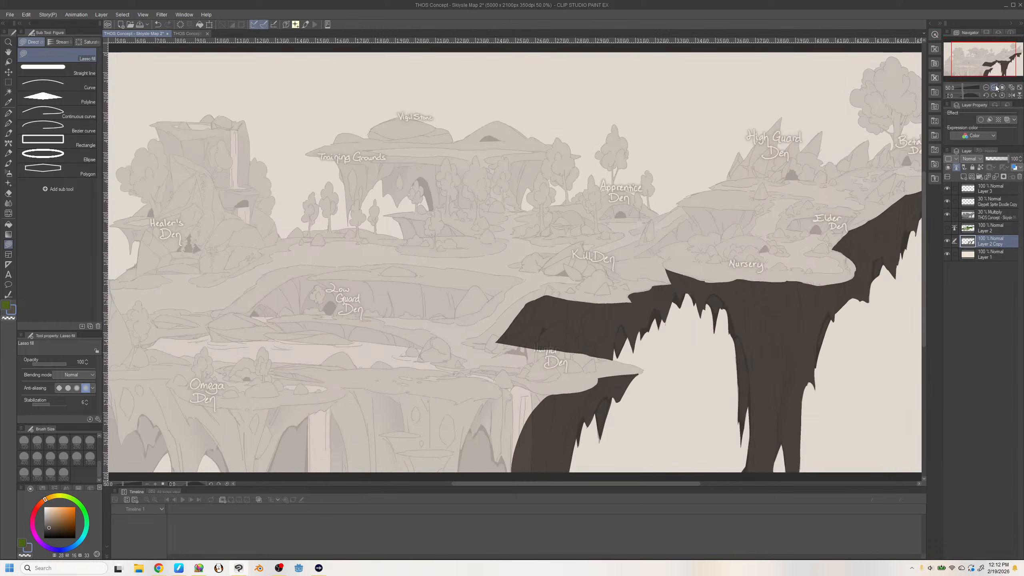
click(994, 87)
click(994, 87)
drag(990, 58, 994, 64)
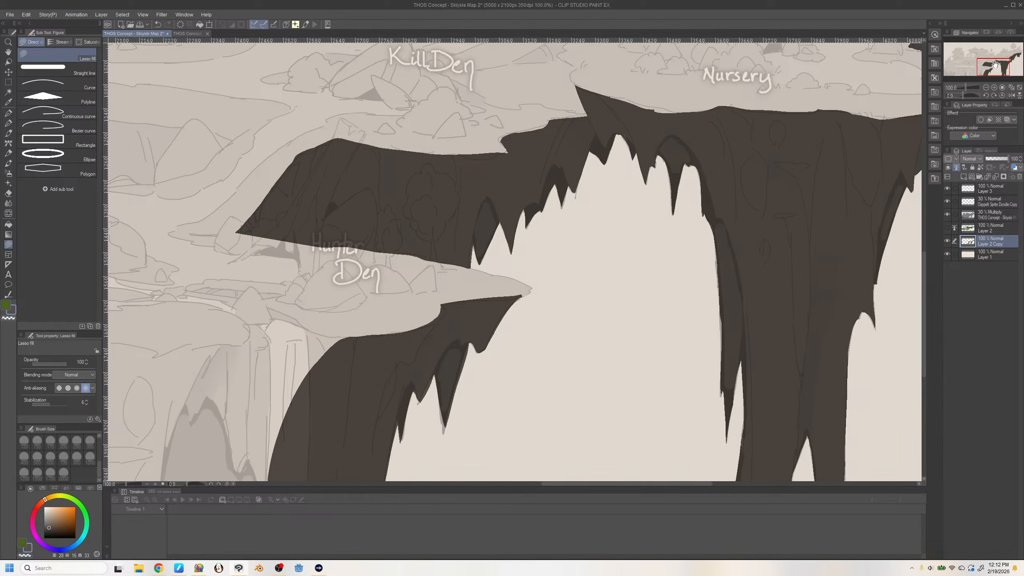
drag(997, 74, 998, 71)
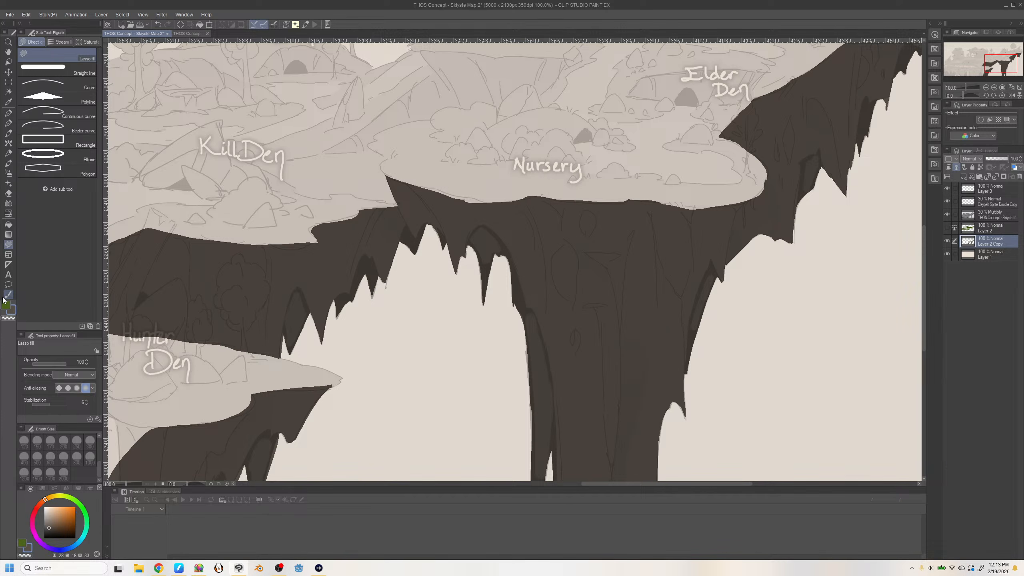
mouse_move(782, 86)
mouse_down()
mouse_move(708, 119)
mouse_move(737, 169)
mouse_move(385, 178)
mouse_move(507, 226)
mouse_move(668, 239)
mouse_move(758, 188)
mouse_up()
mouse_move(732, 124)
mouse_down()
mouse_move(687, 220)
mouse_move(768, 150)
mouse_up()
mouse_move(711, 193)
mouse_down()
mouse_move(441, 179)
mouse_move(567, 220)
mouse_up()
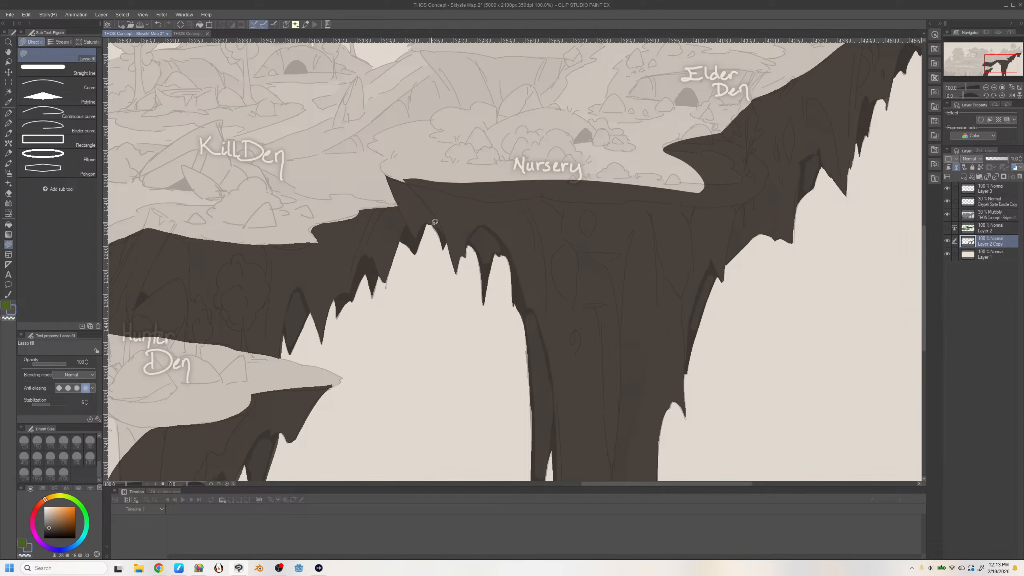
Extend the brown rock behind the KillDen and Hunter Den ledges, joining the upper and lower cliffs
scroll(633, 485, left, 5)
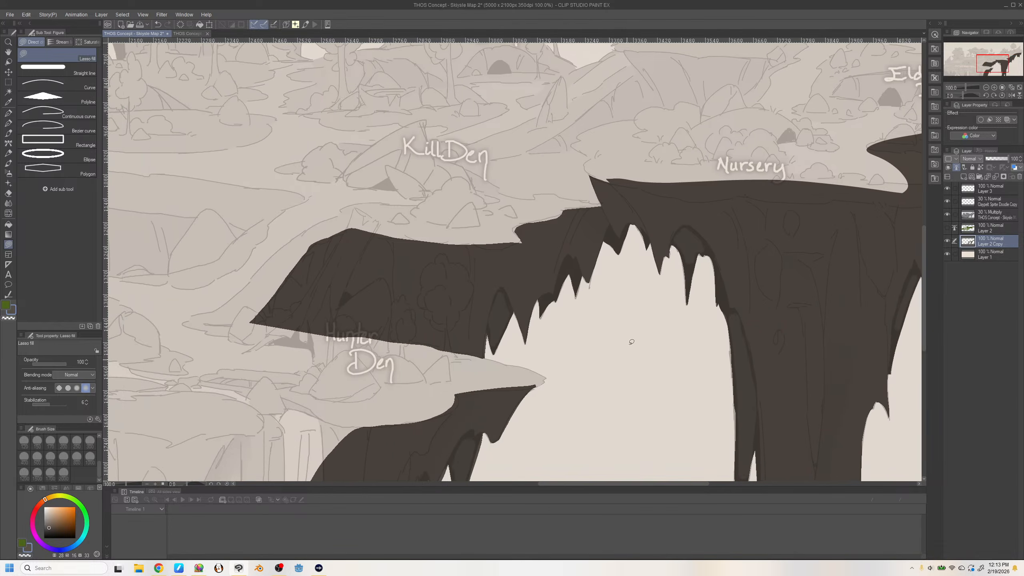
mouse_move(619, 202)
mouse_down()
mouse_move(548, 173)
mouse_move(617, 190)
mouse_up()
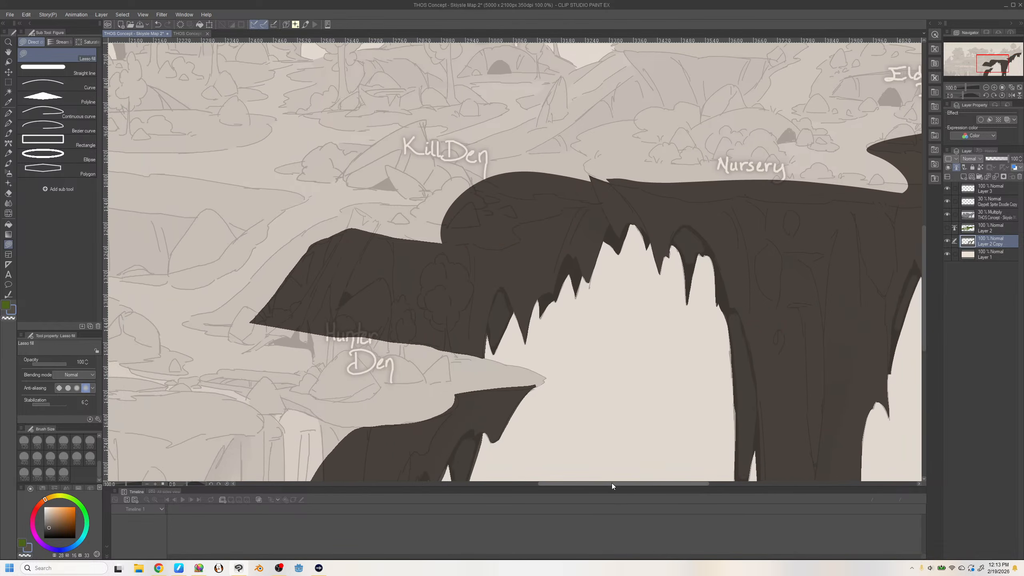
scroll(591, 484, left, 5)
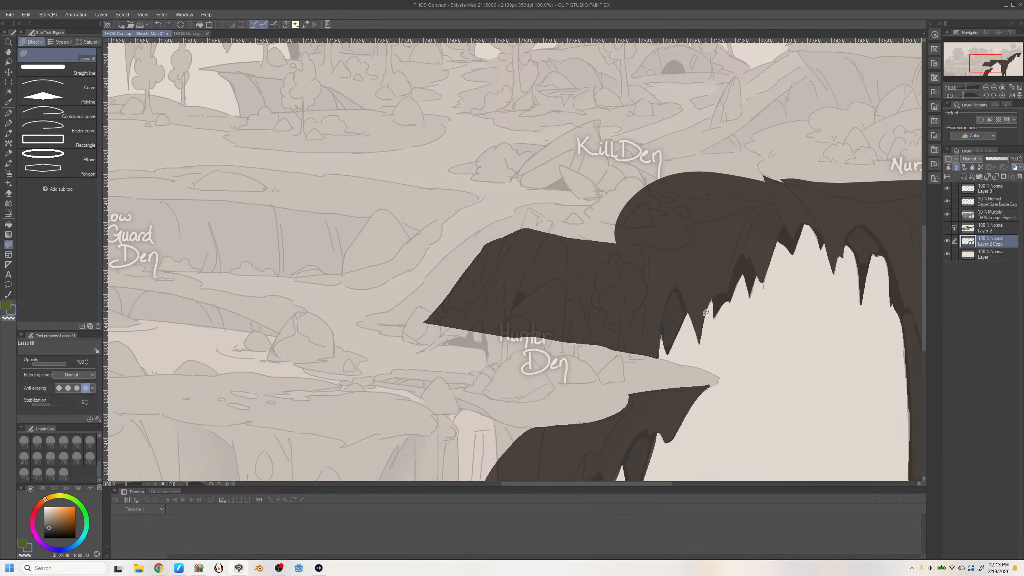
mouse_move(647, 247)
mouse_down()
mouse_move(521, 214)
mouse_move(425, 331)
mouse_move(575, 321)
mouse_up()
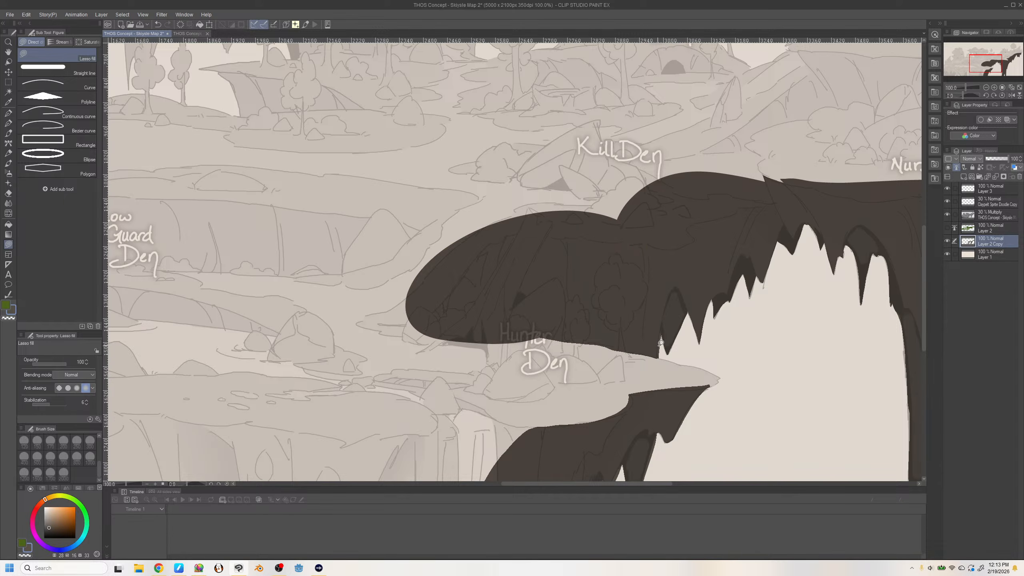
mouse_move(660, 342)
mouse_down()
mouse_move(586, 443)
mouse_move(541, 273)
mouse_up()
Fill the cliffs and waterfall area to the left of the Hunter Den with brown down to the canvas edge
scroll(923, 268, down, 1)
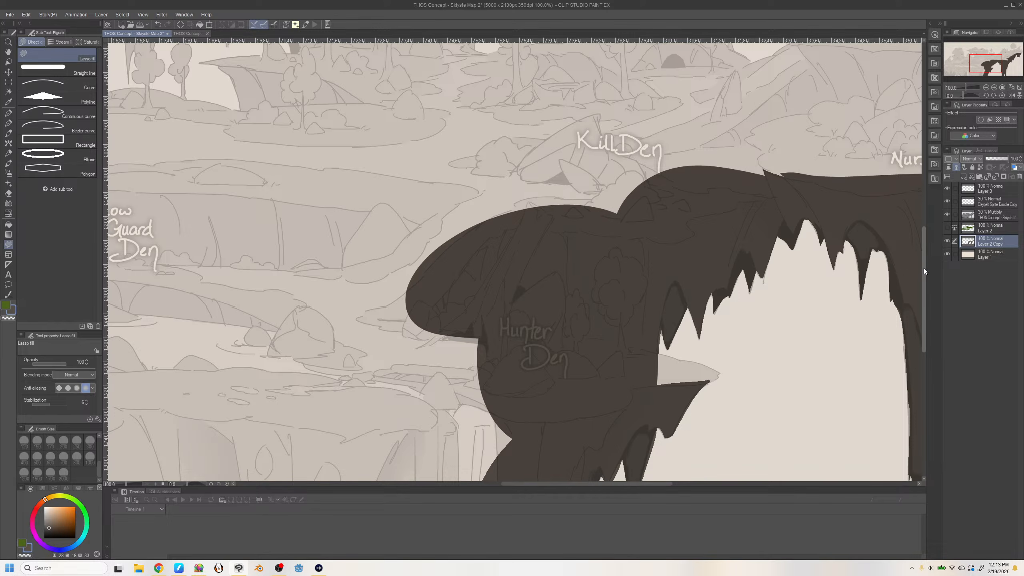
drag(923, 268, 923, 328)
drag(606, 484, 562, 483)
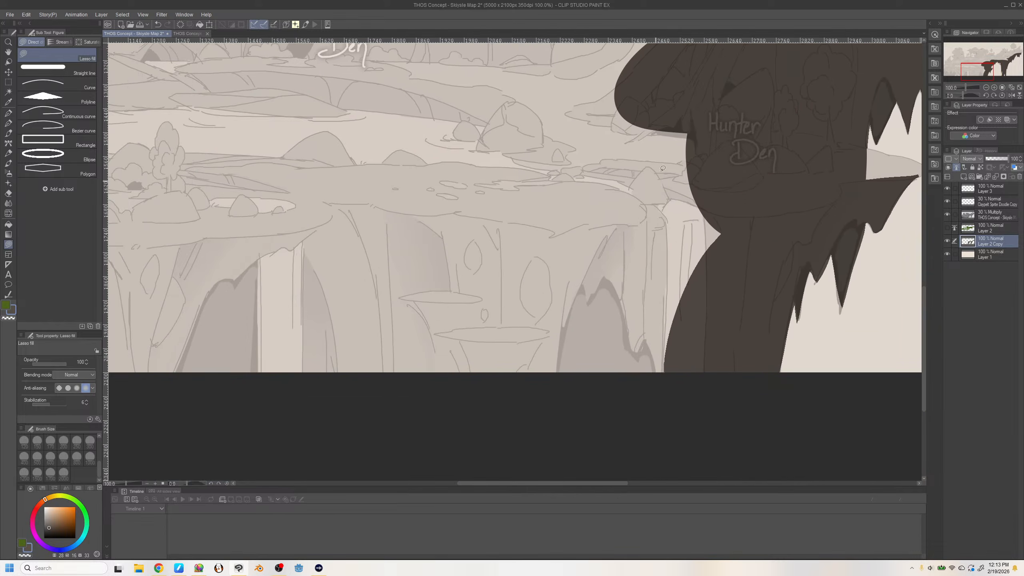
mouse_move(649, 88)
mouse_down()
mouse_move(323, 346)
mouse_move(734, 92)
mouse_up()
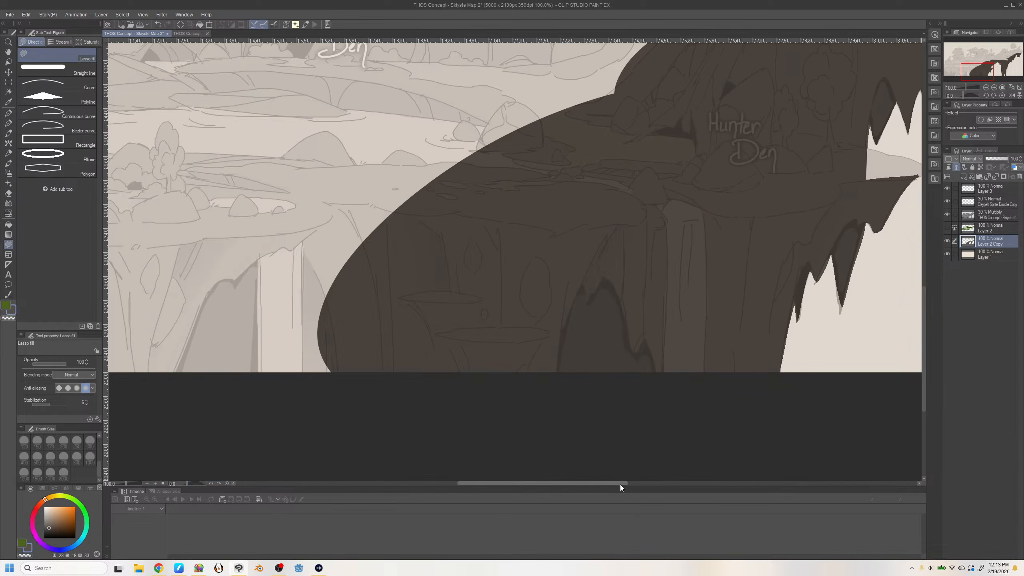
Fill the whole cliff area around and beneath the Omega Den with brown out to the canvas's left edge
drag(620, 485, 540, 503)
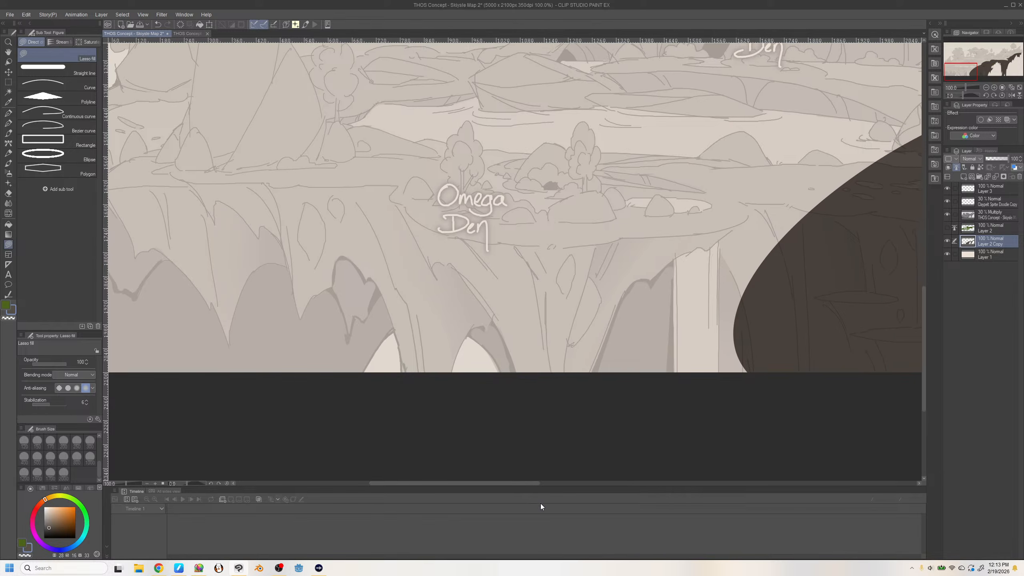
click(986, 88)
click(985, 88)
drag(965, 61, 985, 48)
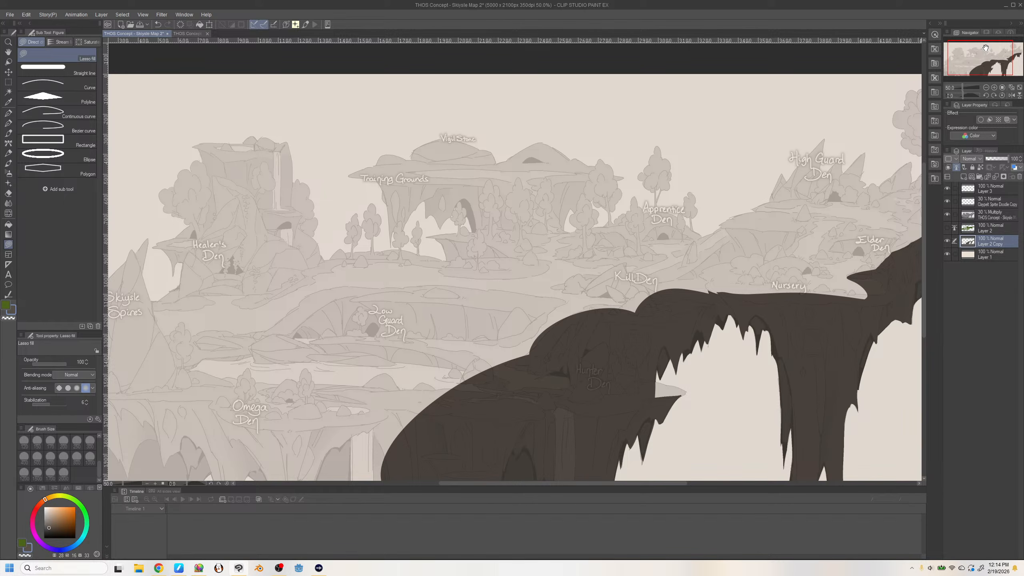
drag(990, 61, 963, 73)
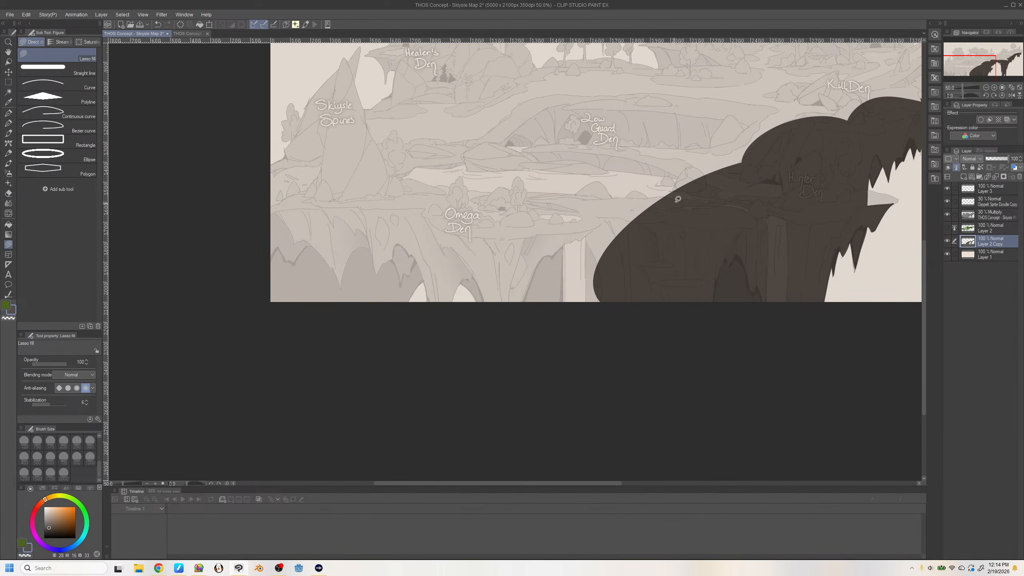
mouse_move(666, 220)
mouse_down()
mouse_move(347, 195)
mouse_move(673, 307)
mouse_up()
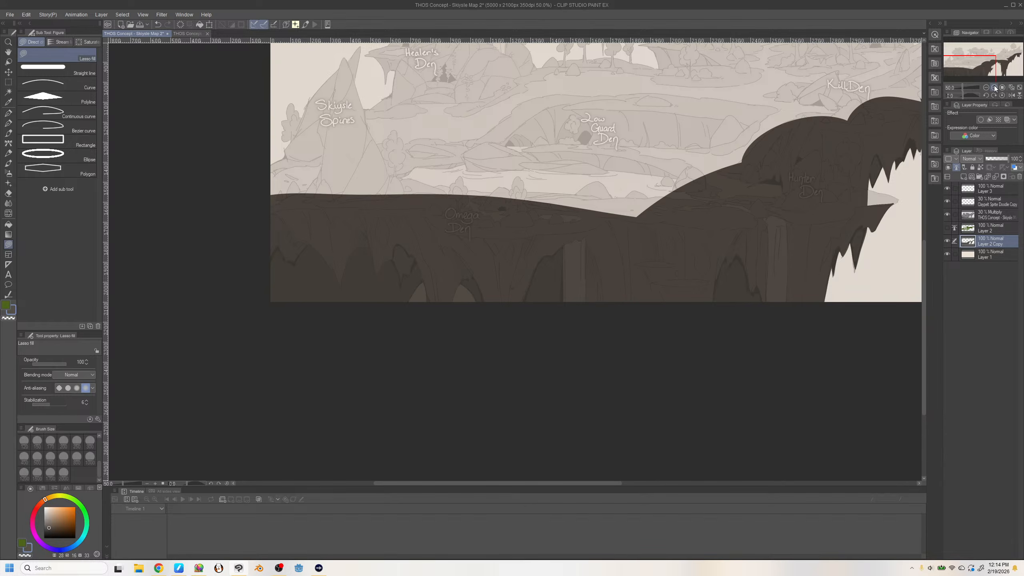
mouse_move(975, 69)
mouse_down()
mouse_move(1008, 56)
mouse_move(960, 61)
mouse_move(969, 63)
mouse_up()
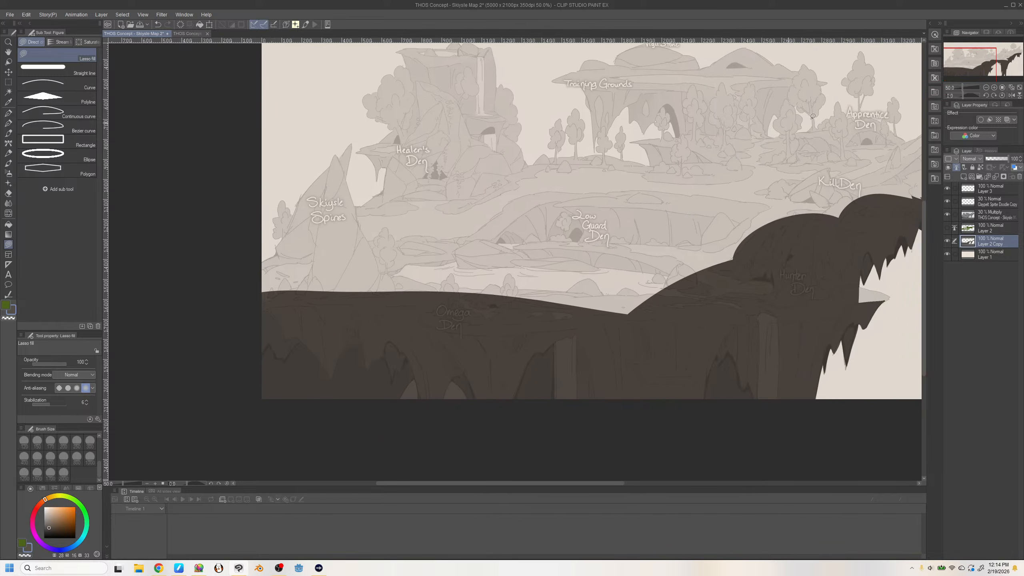
Extend the brown rock upward behind the Elder Den, Beta Den and Alpha Den ledges with lasso fill
drag(972, 60, 1009, 65)
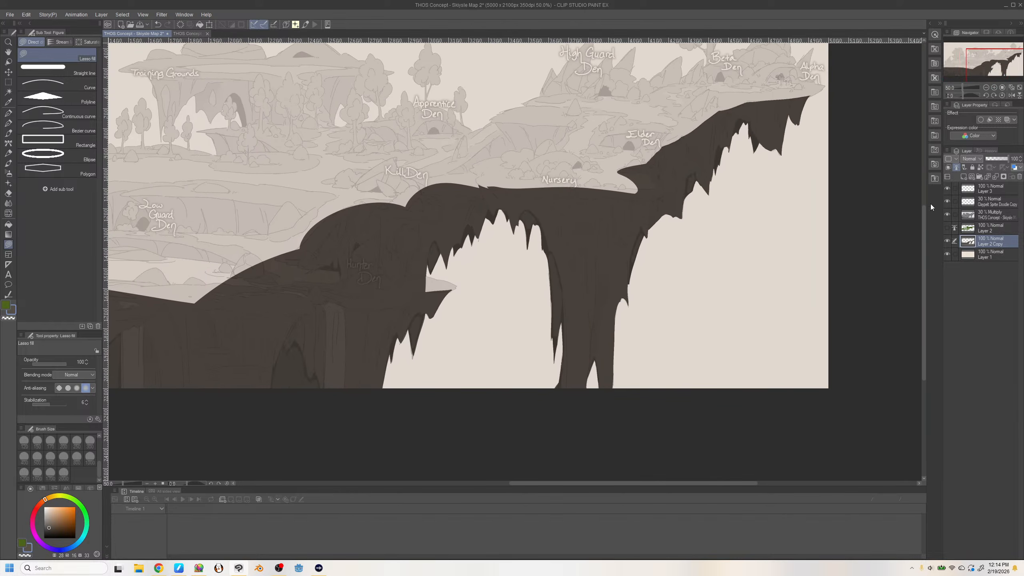
drag(988, 68, 978, 58)
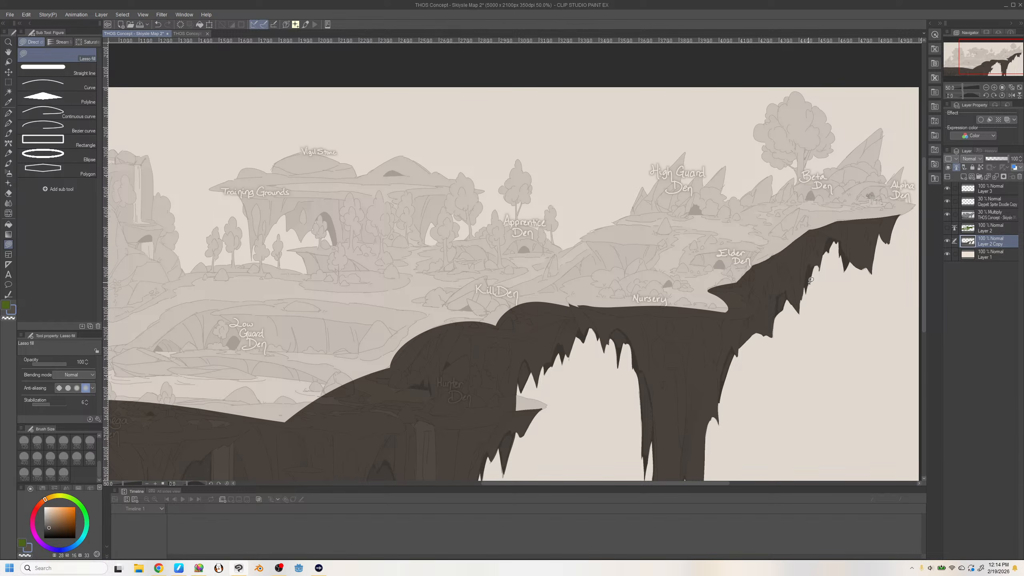
drag(681, 484, 727, 484)
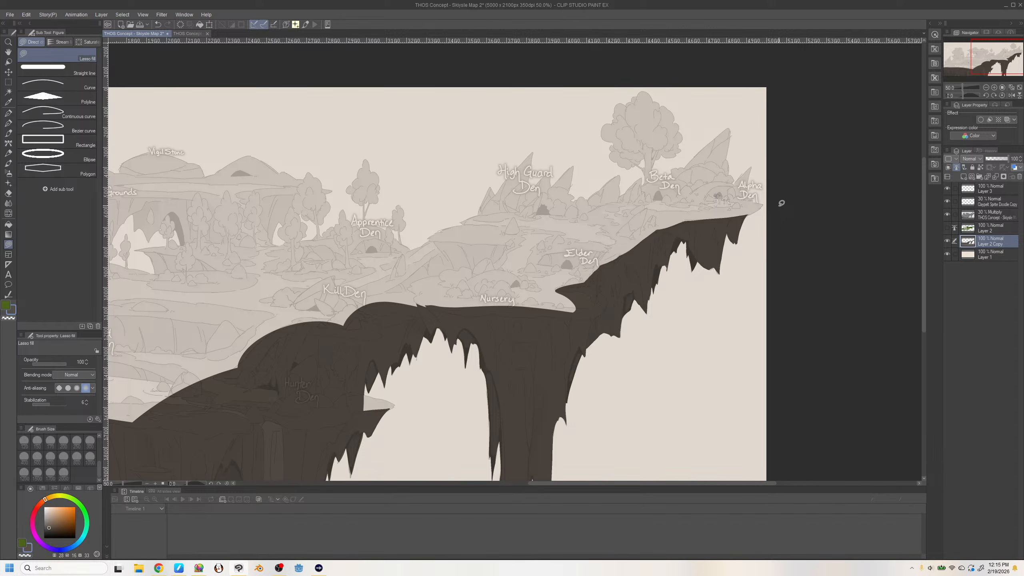
click(994, 87)
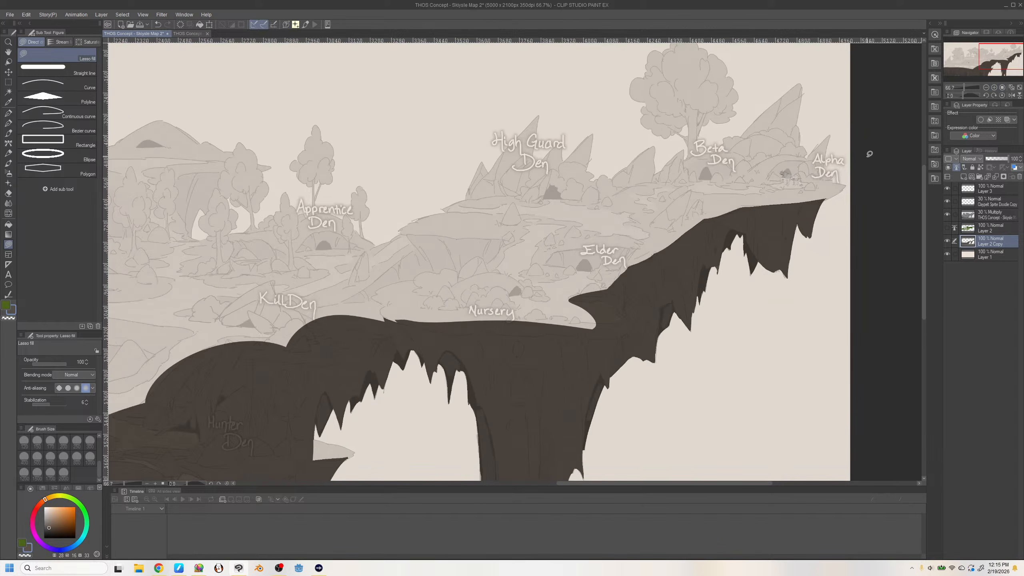
mouse_move(824, 197)
mouse_down()
mouse_move(833, 187)
mouse_move(655, 225)
mouse_move(579, 327)
mouse_move(702, 245)
mouse_move(825, 197)
mouse_up()
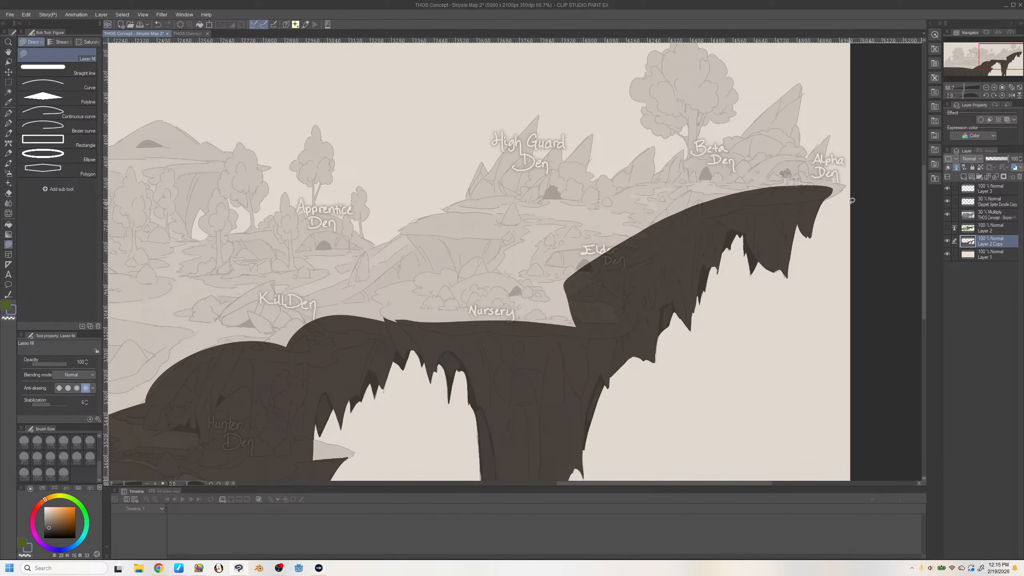
Erase the brown that spills past the line art along the lower cliff edge beneath the Hunter Den
mouse_move(991, 68)
mouse_down()
mouse_move(955, 69)
mouse_move(993, 66)
mouse_move(995, 87)
mouse_move(978, 92)
mouse_move(996, 68)
mouse_move(990, 75)
mouse_up()
click(994, 88)
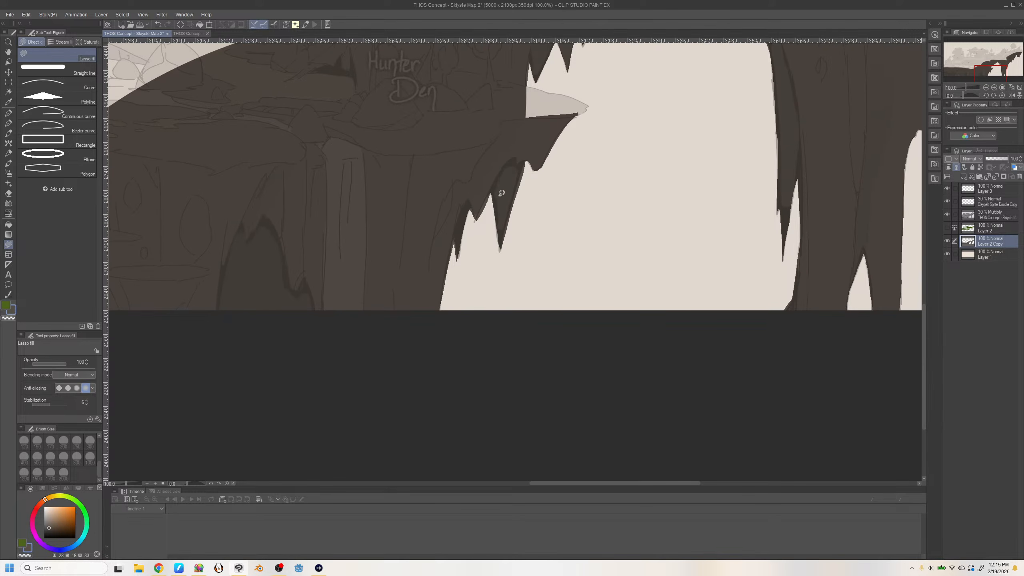
key(c)
drag(472, 210, 461, 261)
key(ctrl+z)
drag(454, 246, 445, 335)
drag(452, 242, 444, 334)
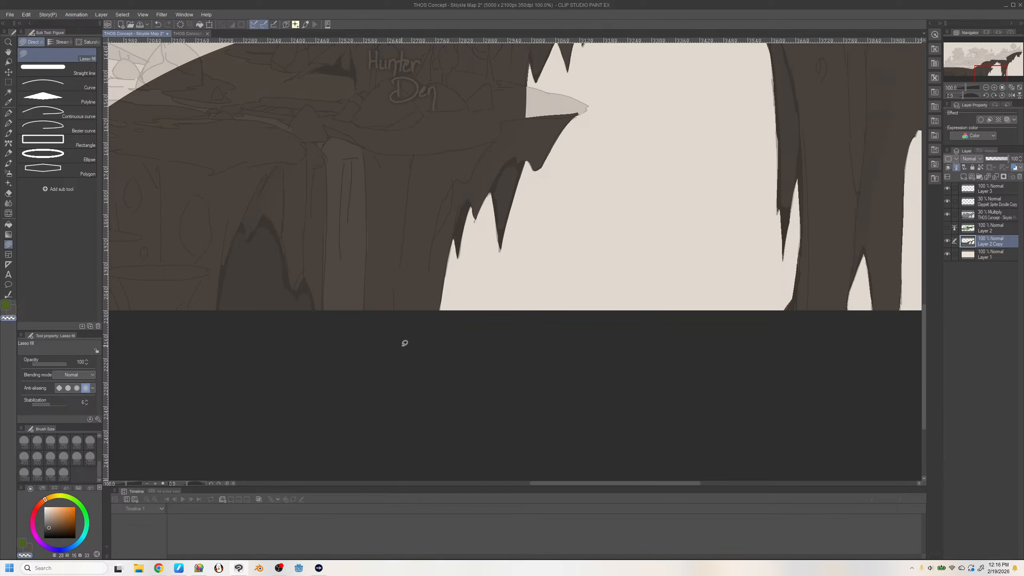
Touch up the brown on the stalactite and the pointed ledge tip beneath the Hunter Den
key(c)
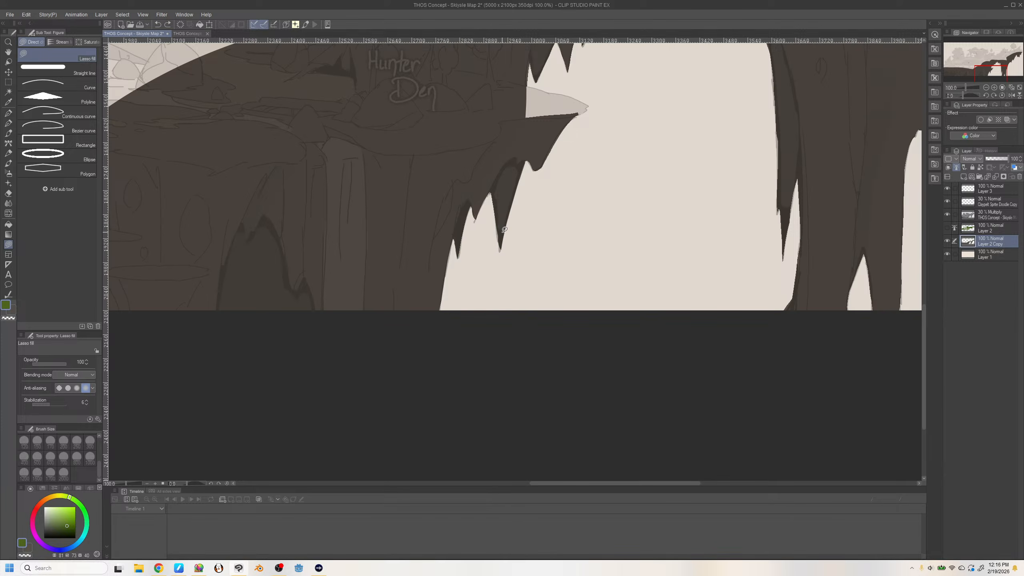
key(x)
drag(497, 222, 503, 237)
key(ctrl+z)
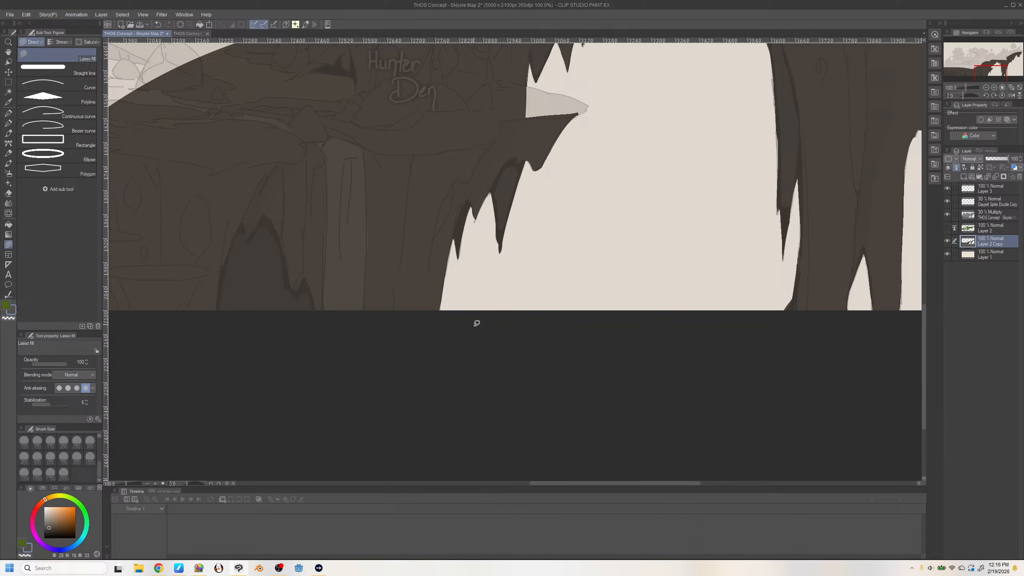
mouse_move(572, 114)
mouse_down()
mouse_move(532, 96)
mouse_move(543, 129)
mouse_up()
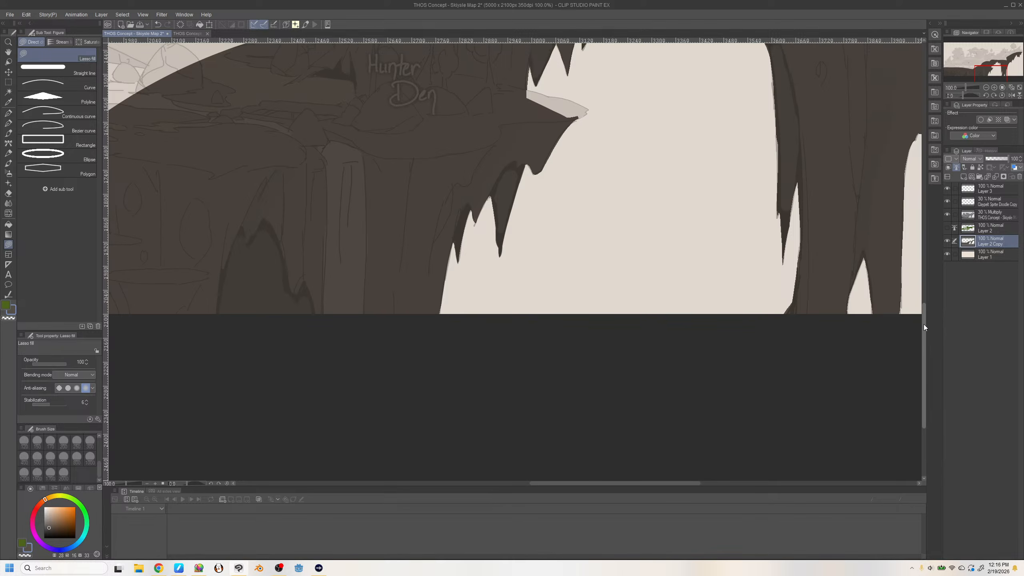
Trim and refill the brown edges of the stalactites between the Hunter Den ledge and the top of the arch
drag(923, 324, 926, 276)
click(24, 556)
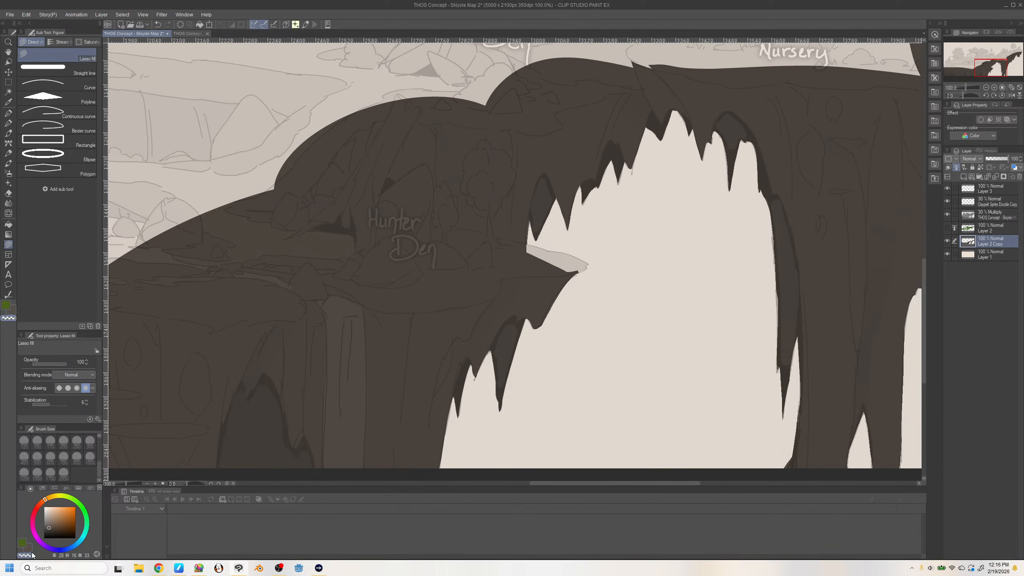
mouse_move(532, 219)
mouse_down()
mouse_move(526, 252)
mouse_move(532, 220)
mouse_up()
key(x)
drag(580, 203, 593, 180)
mouse_move(604, 180)
mouse_down()
mouse_move(615, 149)
mouse_move(601, 195)
mouse_move(614, 157)
mouse_move(601, 180)
mouse_move(623, 173)
mouse_up()
drag(634, 165, 632, 180)
key(ctrl+z)
Fill the gaps along the arch's inner edge beneath the Nursery and down the large hanging stalactite
key(h)
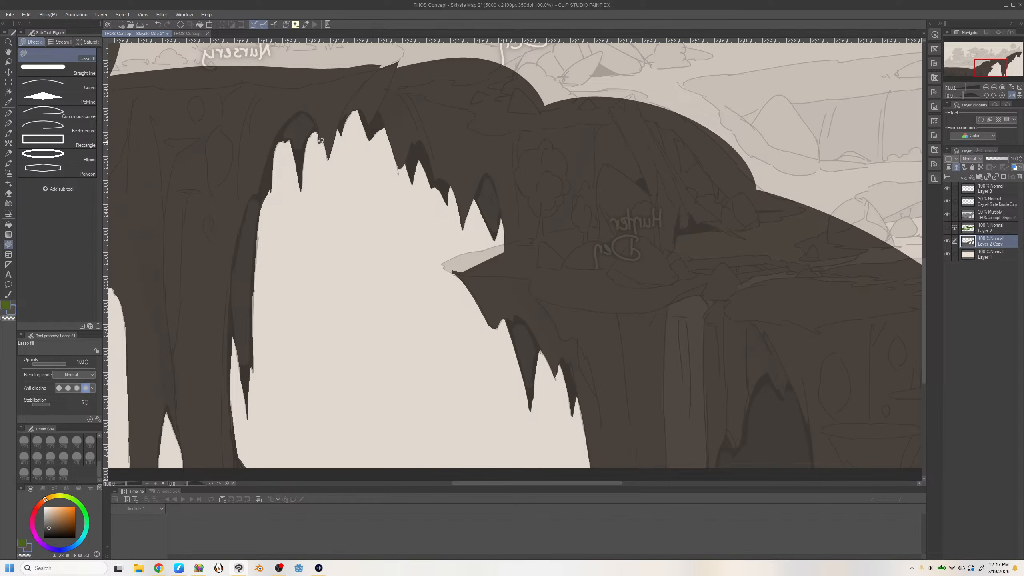
key(h)
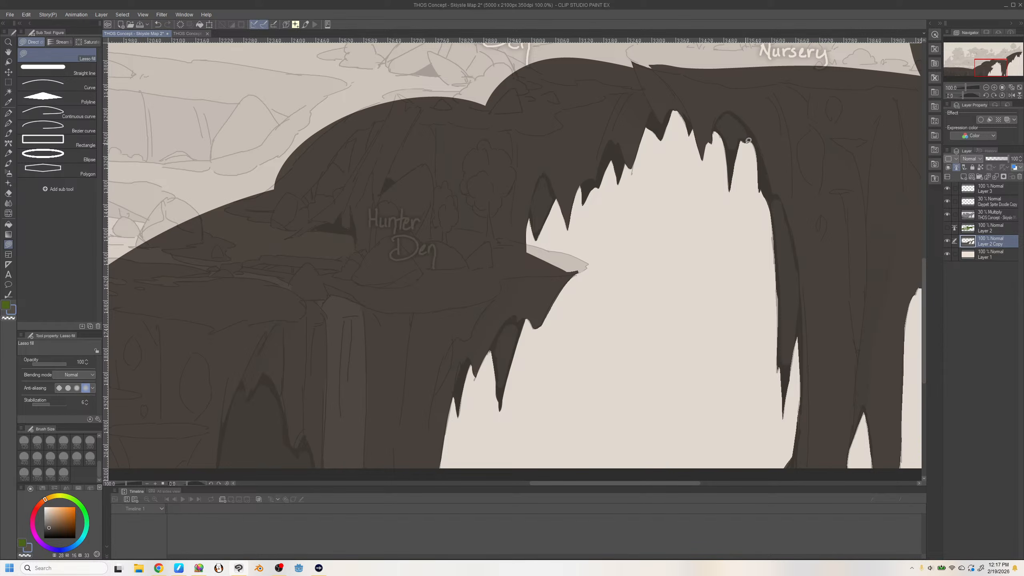
drag(748, 137, 764, 157)
mouse_move(777, 279)
mouse_down()
mouse_move(780, 352)
mouse_move(783, 273)
mouse_move(777, 281)
mouse_move(770, 217)
mouse_move(781, 305)
mouse_up()
key(ctrl+z)
drag(773, 222, 784, 293)
key(ctrl+z)
drag(772, 239, 782, 278)
Refine the brown at the base of the central pillar, around its small bottom opening
drag(924, 282, 925, 338)
mouse_move(797, 143)
mouse_down()
mouse_move(784, 197)
mouse_move(785, 146)
mouse_move(777, 177)
mouse_move(783, 156)
mouse_move(788, 228)
mouse_move(791, 157)
mouse_up()
key(ctrl+z)
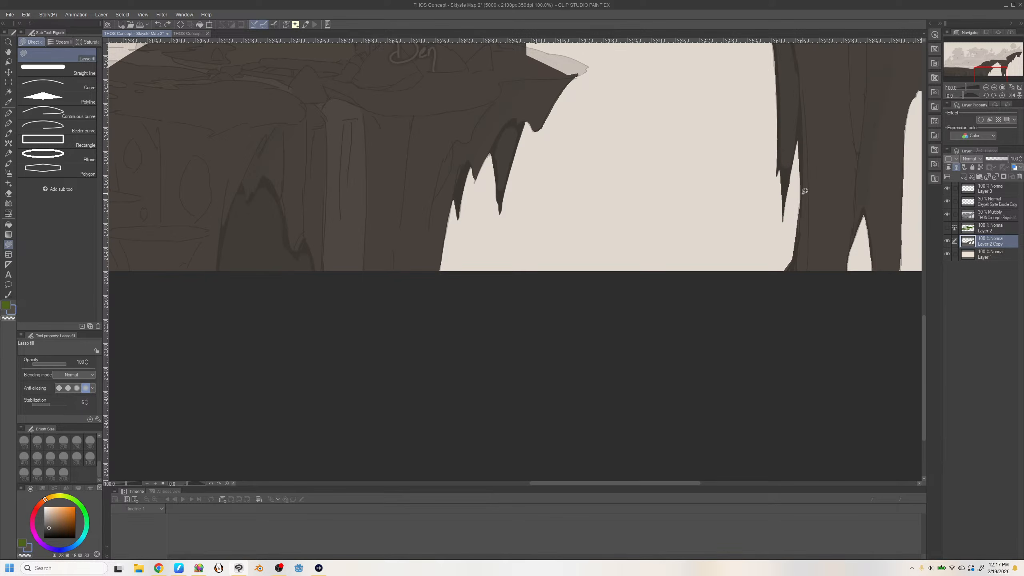
mouse_move(800, 210)
mouse_down()
mouse_move(798, 258)
mouse_move(810, 210)
mouse_move(798, 234)
mouse_move(858, 220)
mouse_up()
mouse_move(872, 250)
mouse_down()
mouse_move(873, 277)
mouse_move(905, 254)
mouse_move(903, 236)
mouse_move(899, 275)
mouse_up()
Erase the excess brown along the outer right edge of the central pillar down to the canvas bottom
mouse_move(680, 484)
mouse_down()
mouse_move(715, 493)
mouse_move(751, 484)
mouse_up()
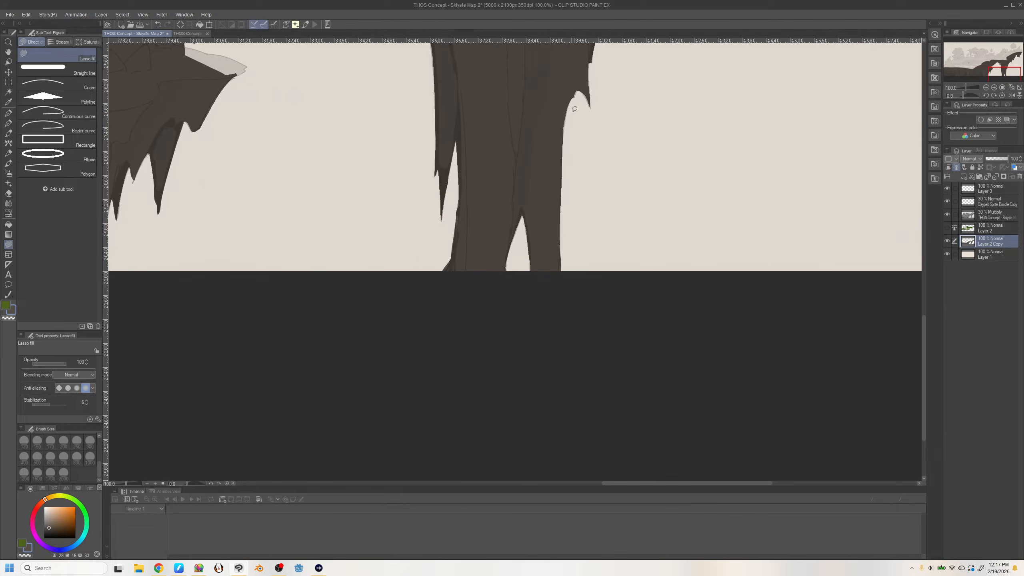
mouse_move(572, 95)
mouse_down()
mouse_move(560, 164)
mouse_move(568, 99)
mouse_up()
key(c)
mouse_move(566, 137)
mouse_down()
mouse_move(564, 245)
mouse_move(565, 234)
mouse_up()
key(ctrl+z)
key(ctrl+z)
drag(562, 186, 571, 300)
drag(563, 141, 563, 185)
Fill the notch and the small spike on the central pillar's outer edge with brown to match the line art
key(c)
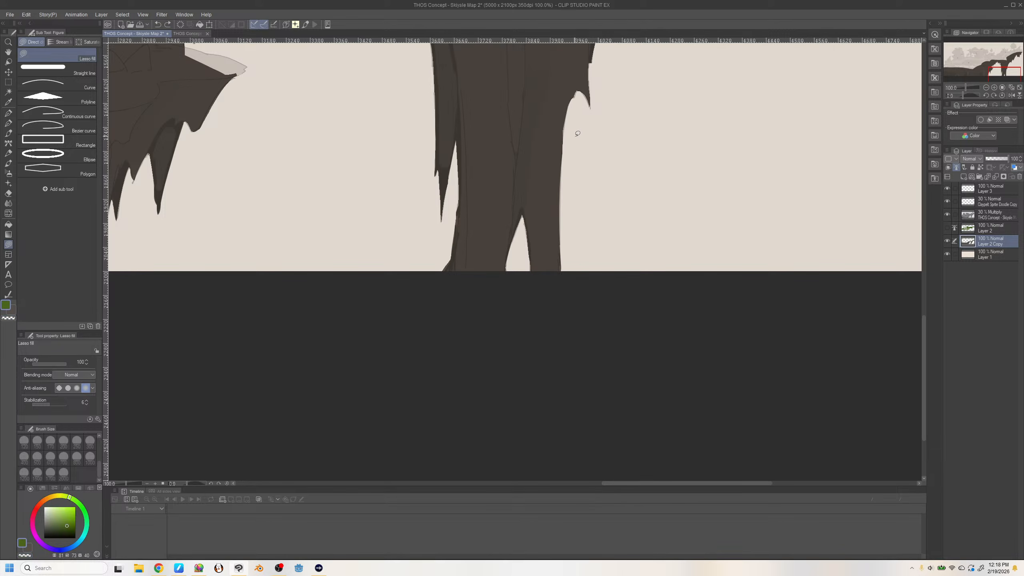
mouse_move(564, 106)
mouse_down()
mouse_move(559, 161)
mouse_move(570, 124)
mouse_up()
key(x)
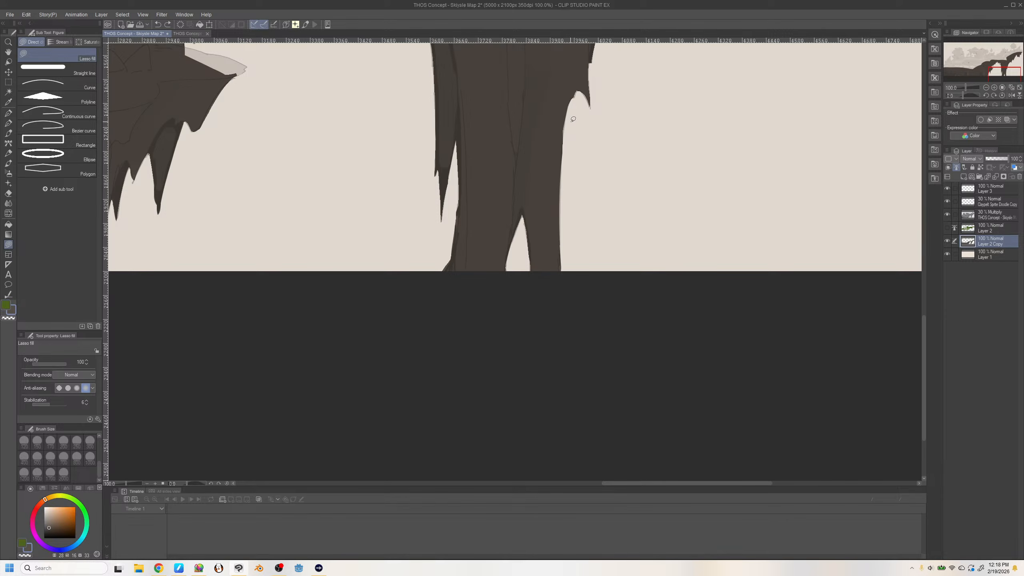
mouse_move(565, 113)
mouse_down()
mouse_move(559, 159)
mouse_move(563, 141)
mouse_up()
drag(576, 95, 596, 102)
key(h)
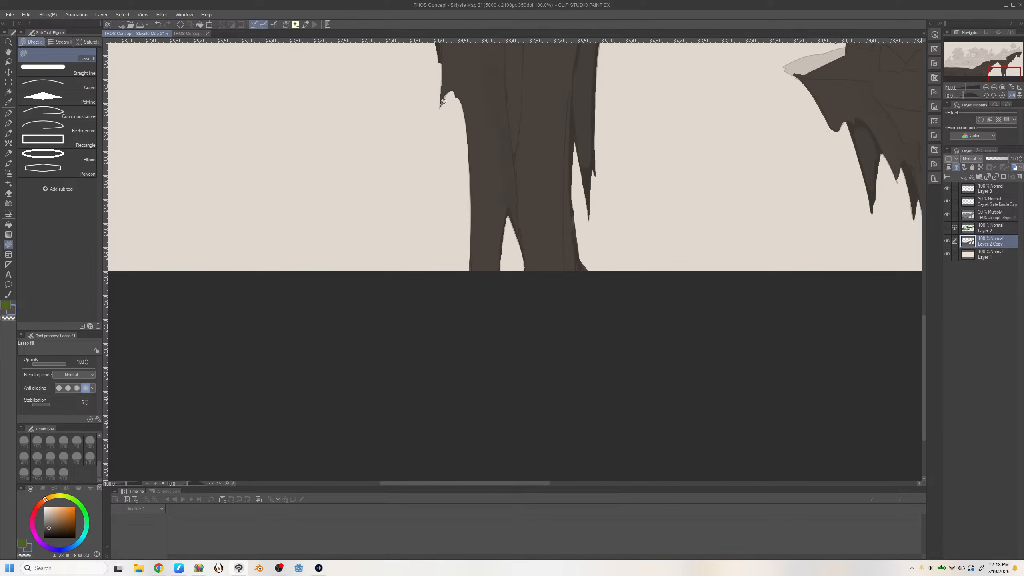
drag(443, 101, 446, 97)
Fill the missing brown along the stalactites beneath the Elder Den, Beta Den and Alpha Den ledges
drag(922, 326, 923, 300)
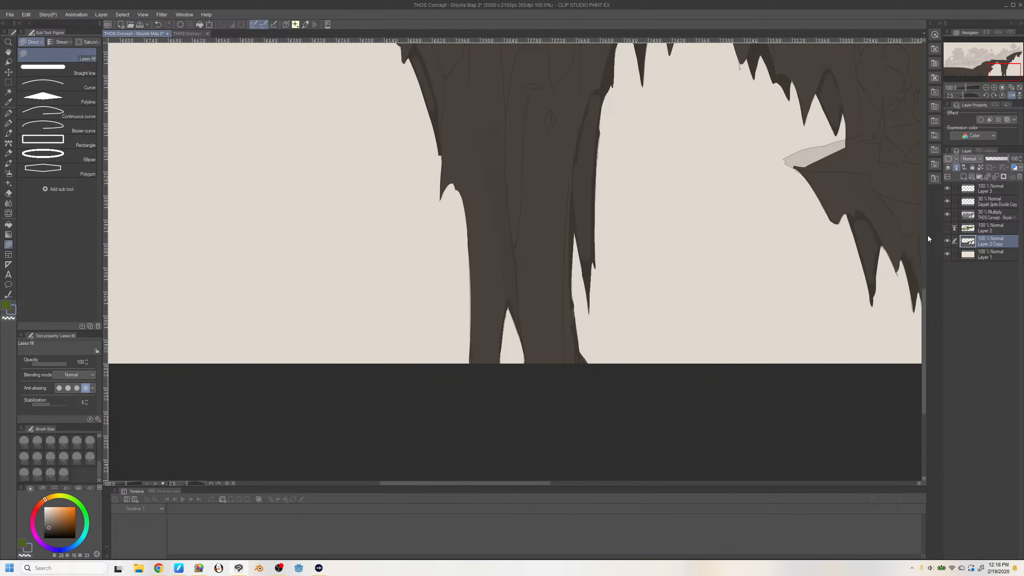
drag(924, 301, 921, 257)
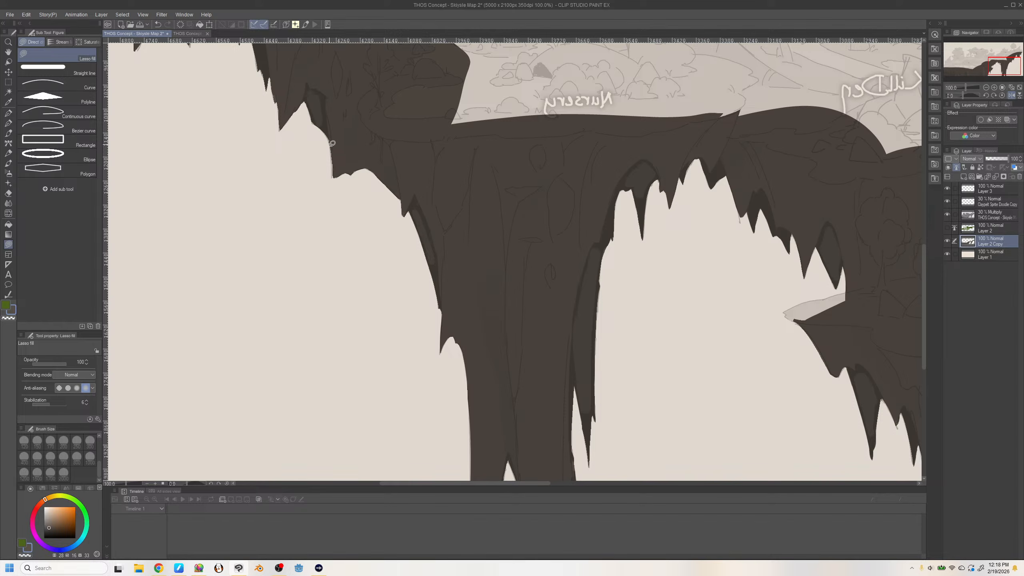
key(ctrl+z)
mouse_move(329, 143)
mouse_down()
mouse_move(342, 162)
mouse_move(331, 166)
mouse_move(333, 145)
mouse_move(335, 177)
mouse_up()
drag(1004, 66, 1007, 60)
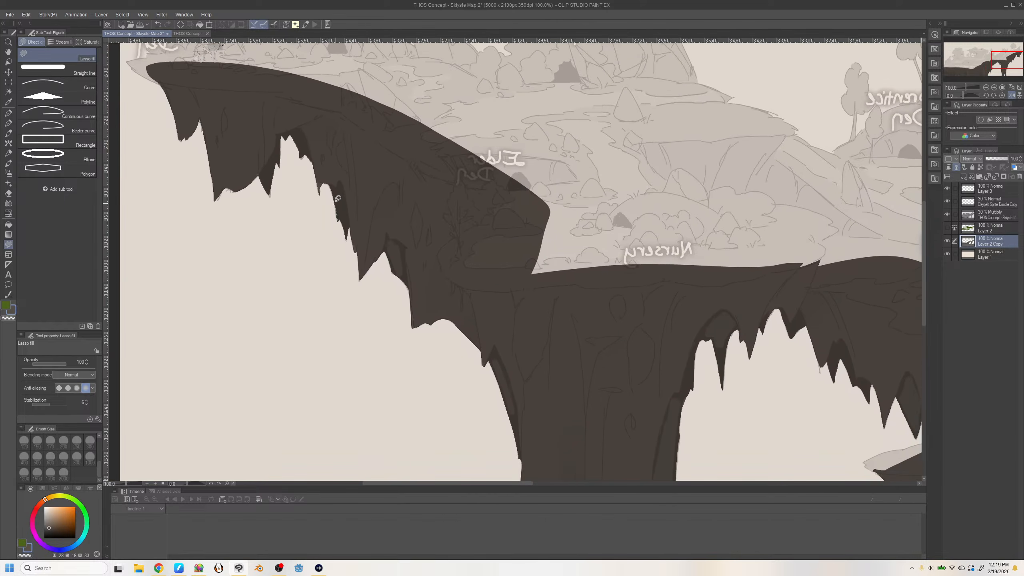
mouse_move(338, 220)
mouse_down()
mouse_move(334, 191)
mouse_move(348, 187)
mouse_move(331, 178)
mouse_move(334, 198)
mouse_move(328, 178)
mouse_move(337, 203)
mouse_move(322, 183)
mouse_up()
drag(266, 192, 270, 197)
Trim the brown along the underside of the Hunter Den ledge tip and the cliff edge below it
drag(1000, 57, 989, 72)
click(25, 556)
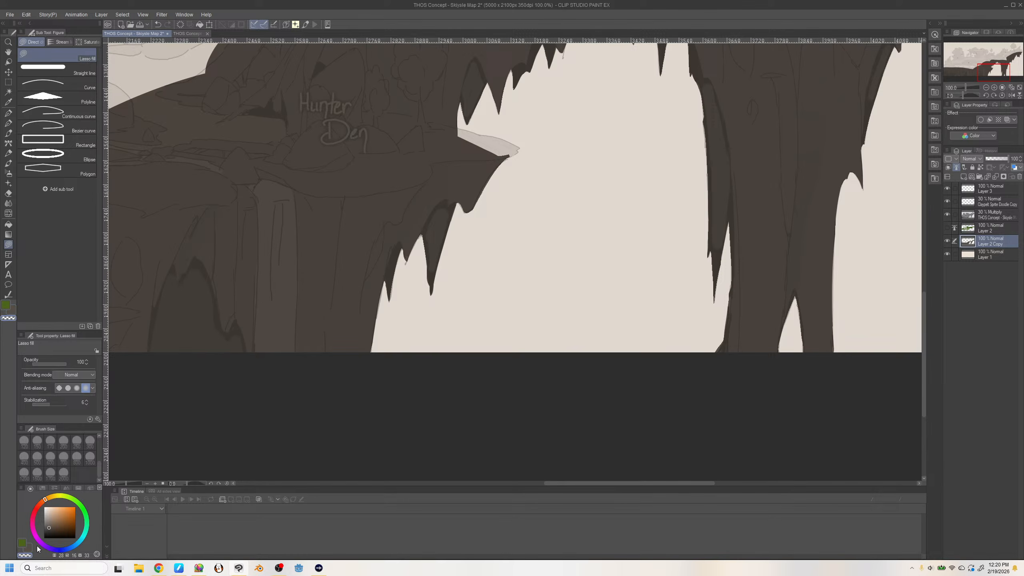
drag(505, 160, 471, 238)
key(x)
key(x)
mouse_move(395, 284)
mouse_down()
mouse_move(378, 319)
mouse_move(386, 278)
mouse_move(368, 354)
mouse_up()
key(c)
key(c)
Erase the brown inside the two small arch openings at the canvas bottom beneath the Omega Den
drag(567, 484, 361, 511)
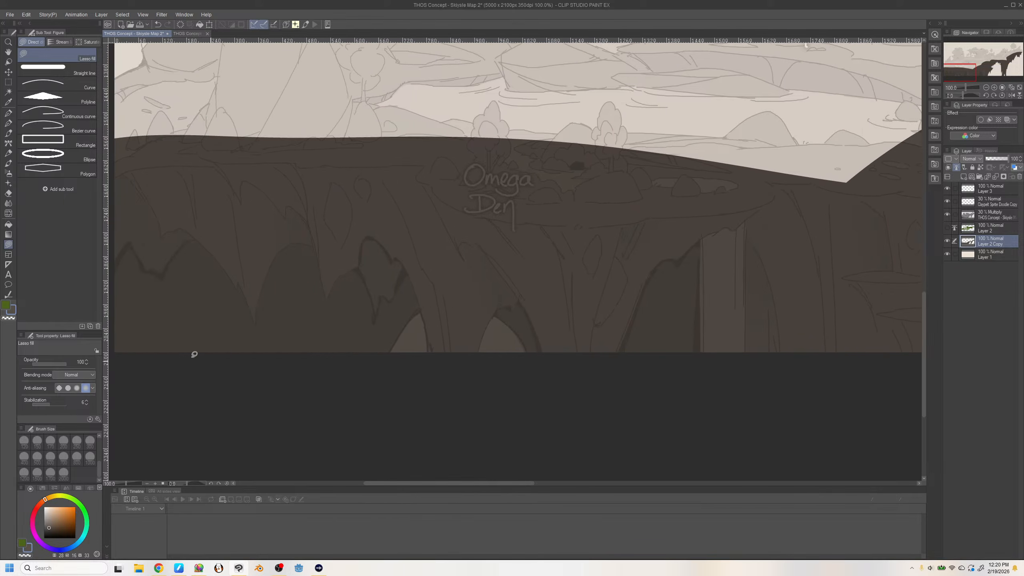
click(24, 555)
mouse_move(390, 351)
mouse_down()
mouse_move(416, 314)
mouse_move(431, 383)
mouse_up()
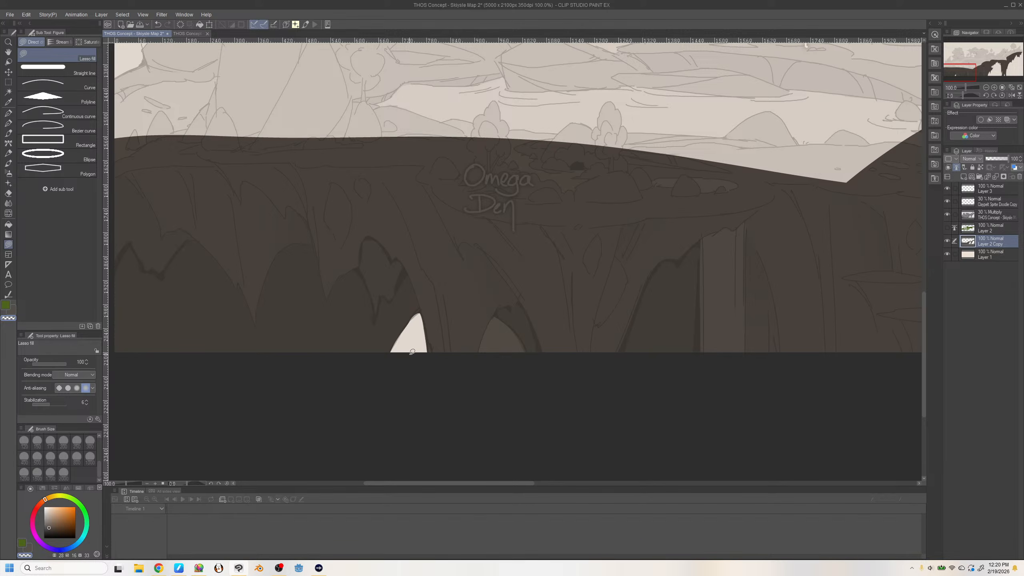
mouse_move(492, 343)
mouse_down()
mouse_move(497, 314)
mouse_move(532, 381)
mouse_up()
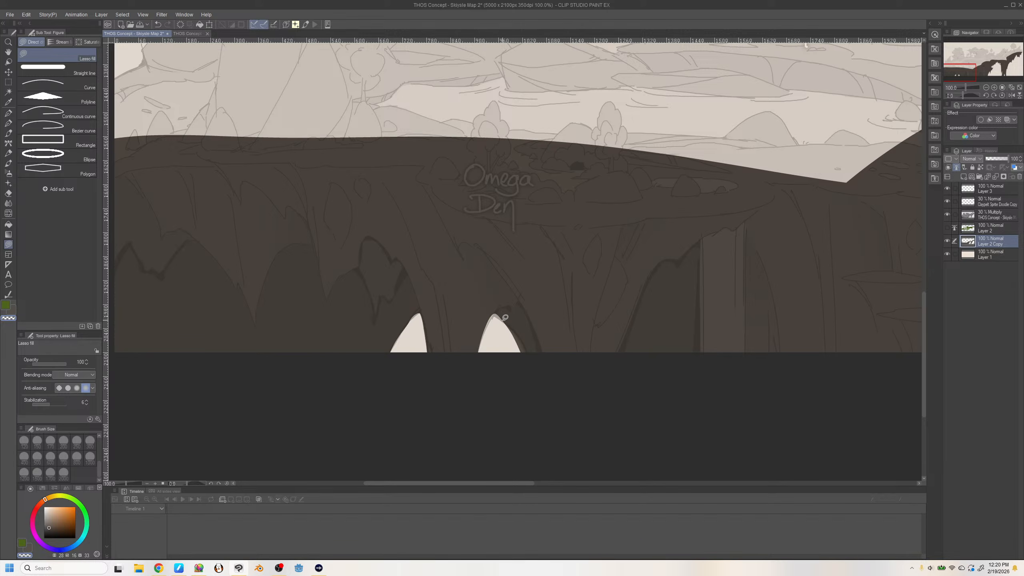
Pick the rock's flat brown as the drawing colour with the Multiply sketch layer temporarily hidden
key(x)
click(947, 214)
alt+click(581, 267)
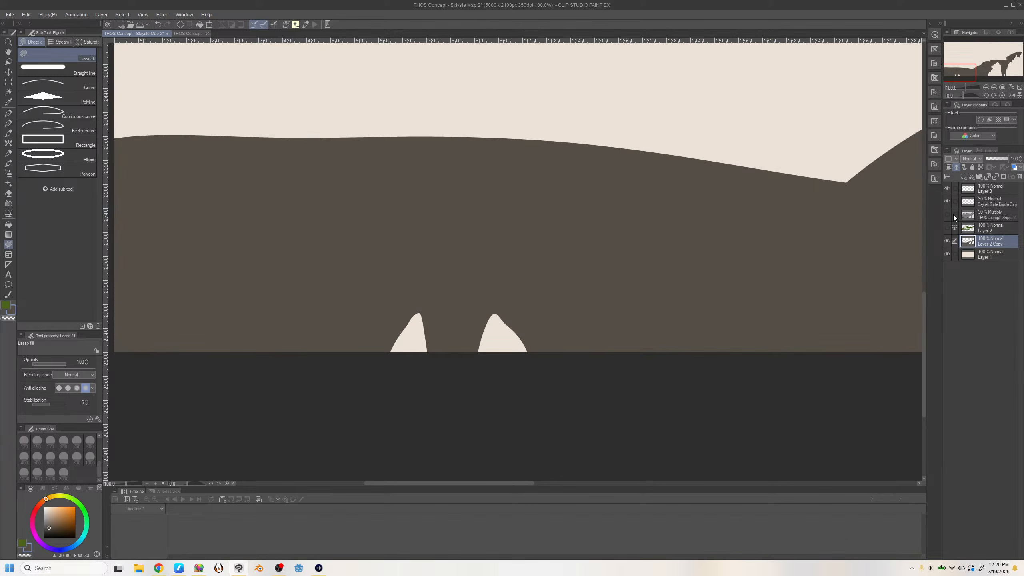
click(947, 214)
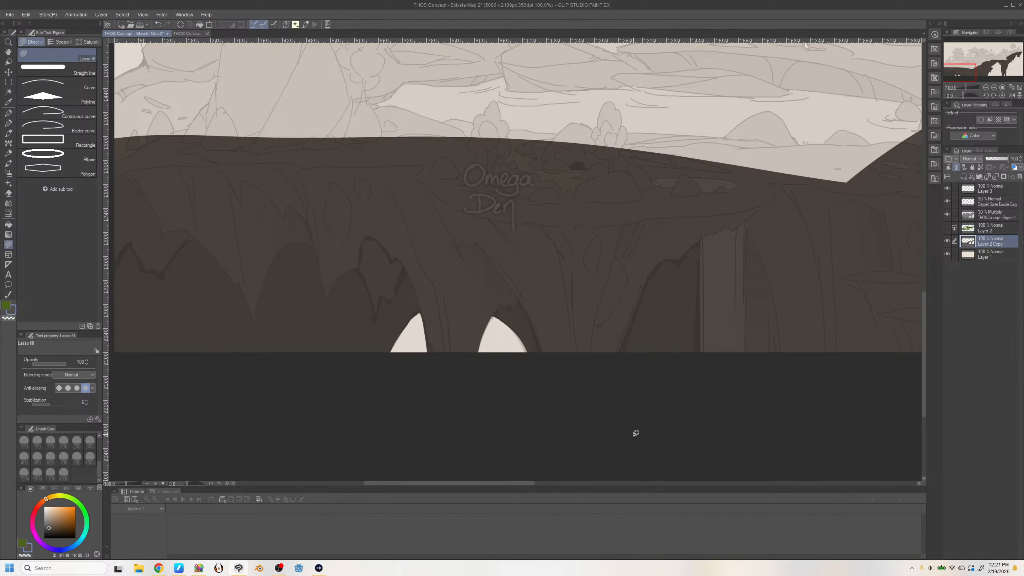
Erase the stray brown along the stalactites beneath the Alpha Den ledge
drag(957, 71, 986, 71)
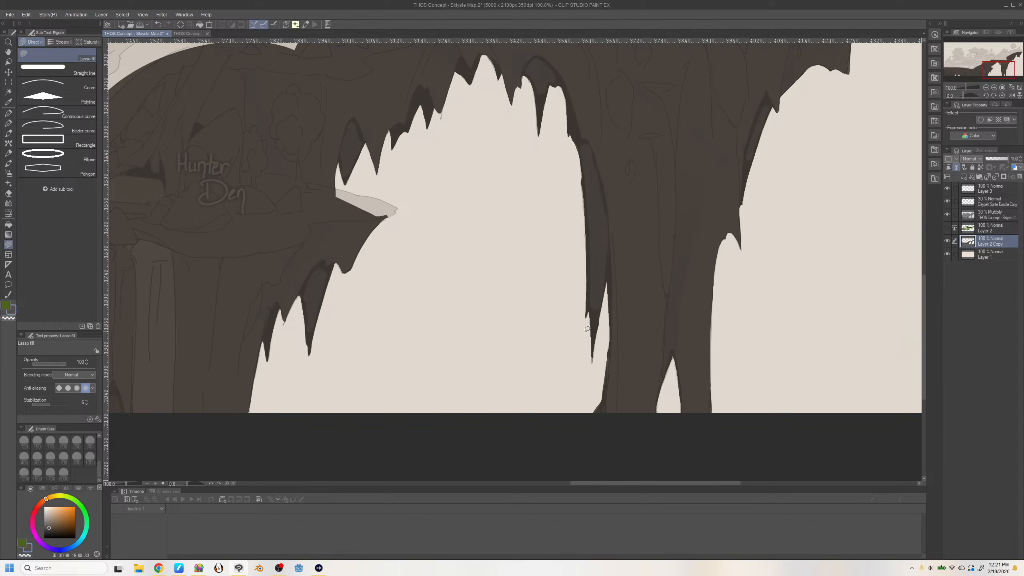
drag(986, 63, 989, 65)
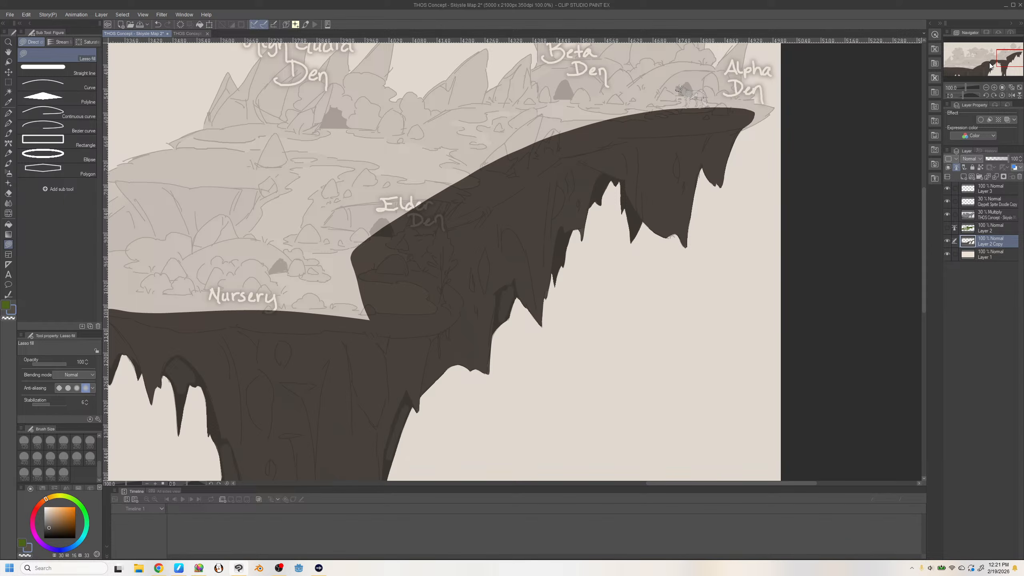
click(24, 555)
drag(698, 186, 695, 269)
Show the green ledge layer again and check the whole map's flat colours with the sketch temporarily hidden
drag(1008, 56, 977, 68)
click(1011, 87)
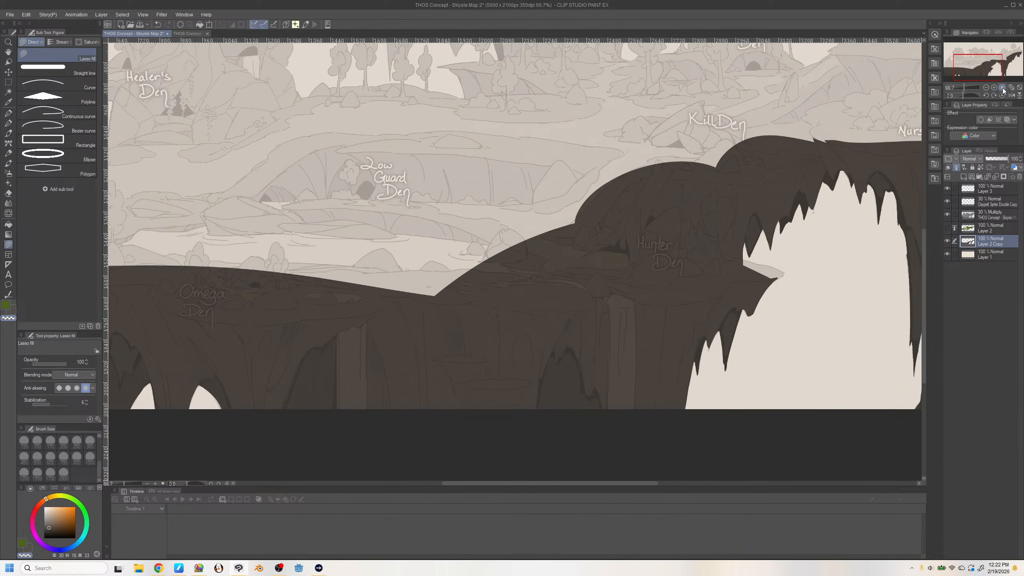
click(946, 228)
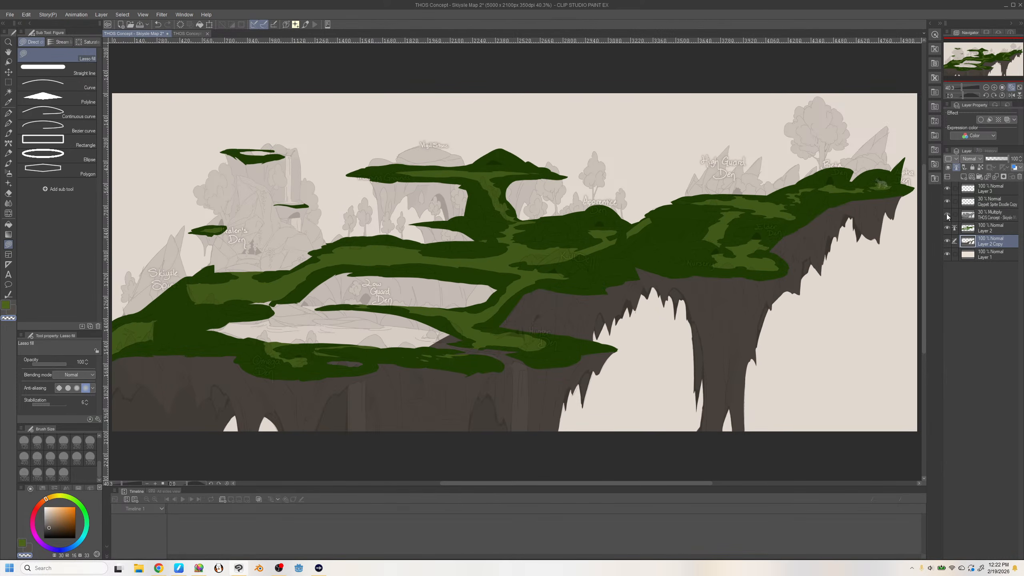
click(947, 213)
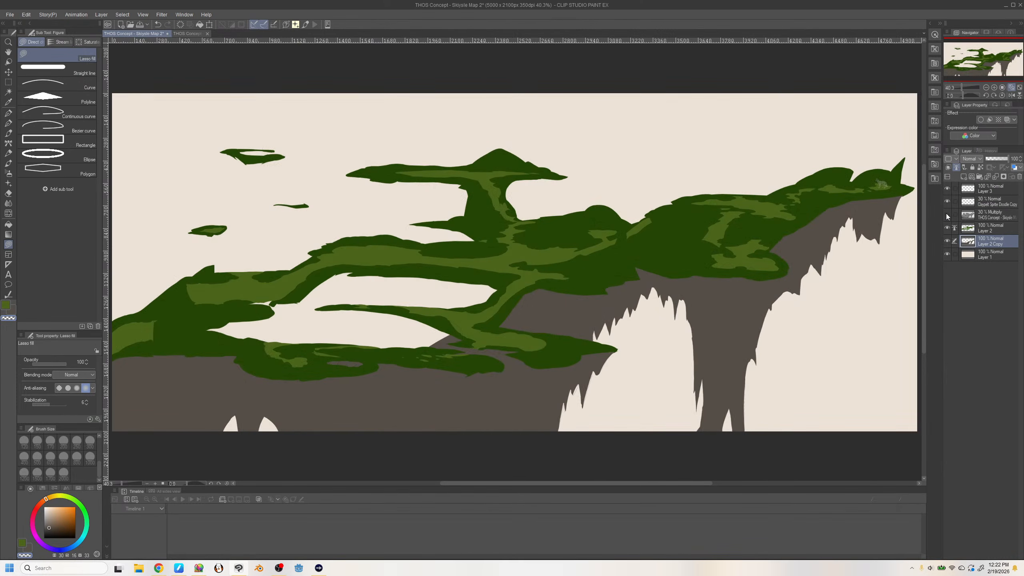
click(946, 213)
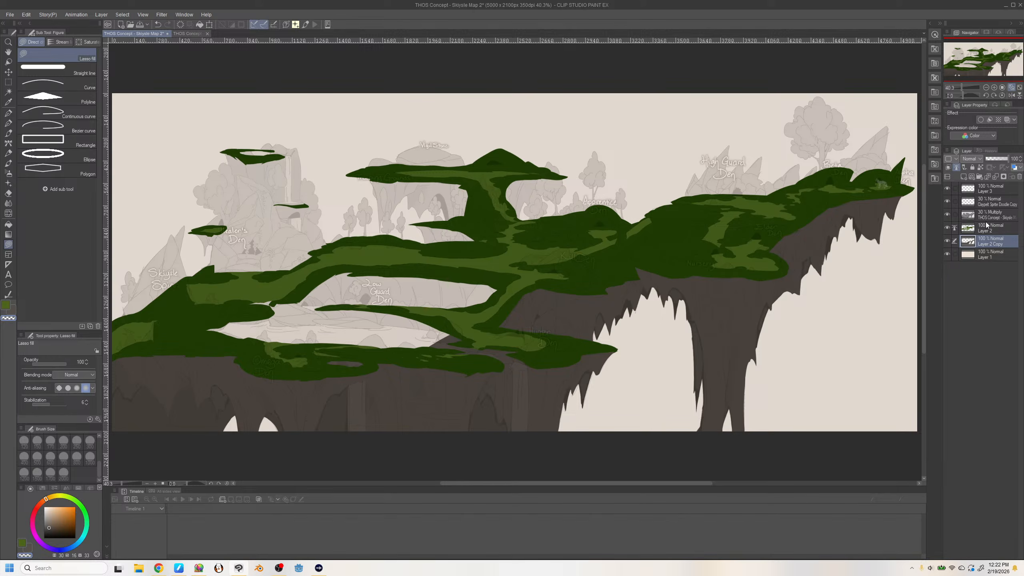
Make the green ledge layer, Layer 2, active for editing around the Omega Den
click(987, 226)
click(994, 88)
click(993, 87)
drag(989, 73, 936, 82)
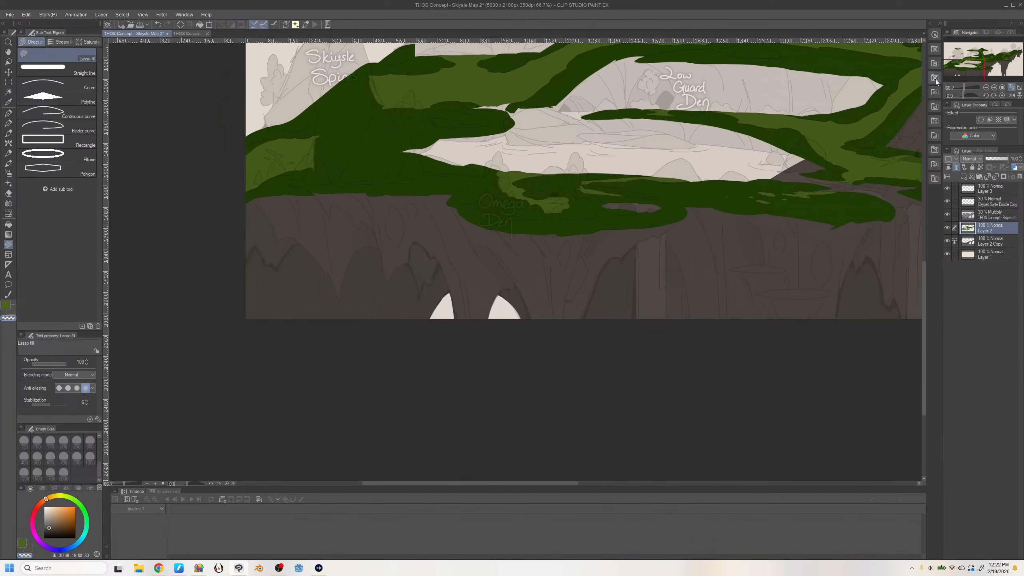
alt+click(603, 220)
mouse_move(645, 203)
mouse_down()
mouse_move(602, 205)
mouse_move(654, 198)
mouse_move(619, 199)
mouse_move(665, 208)
mouse_up()
key(ctrl+z)
Pick the ledge's flat dark green as the drawing colour with the Multiply sketch layer temporarily hidden
click(946, 215)
alt+click(667, 200)
click(946, 214)
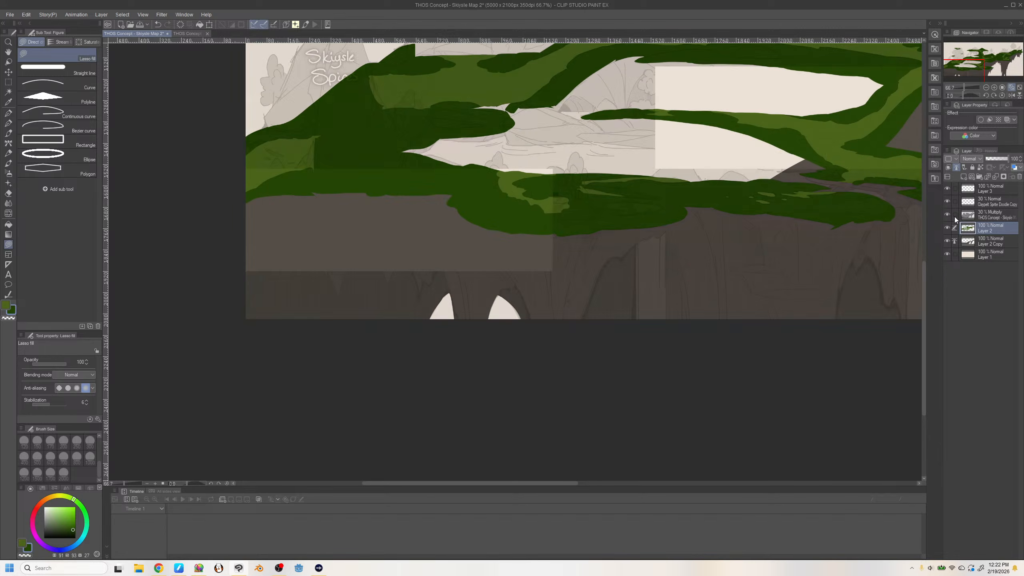
Try marking the Multiply sketch layer as a draft layer and compare it with Layer 2
click(979, 218)
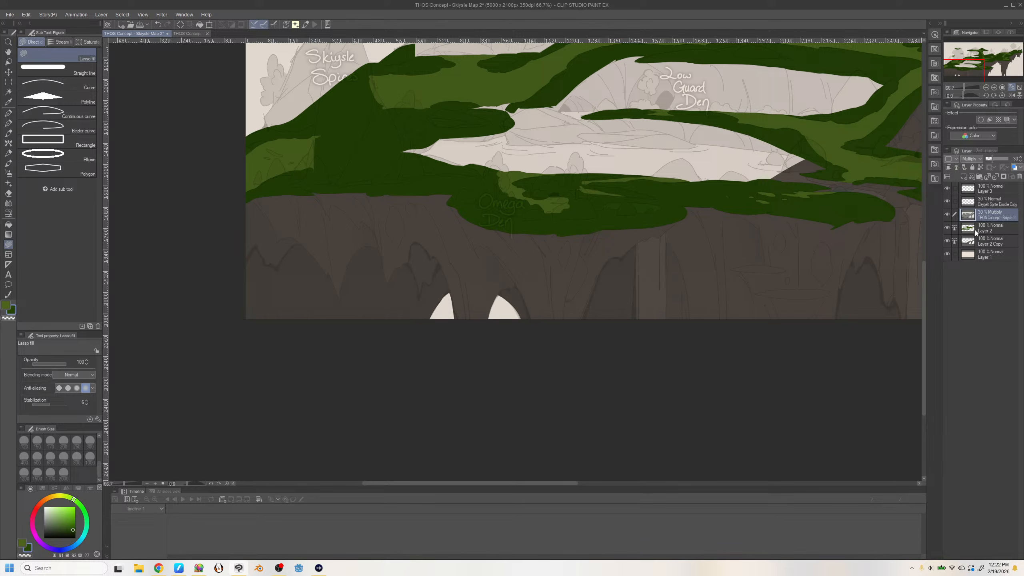
click(985, 229)
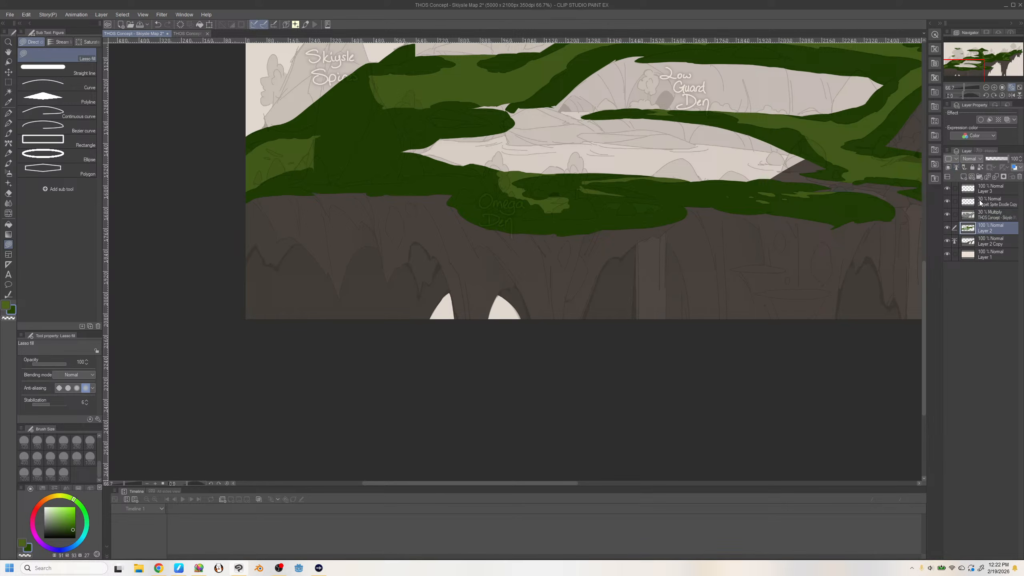
click(985, 216)
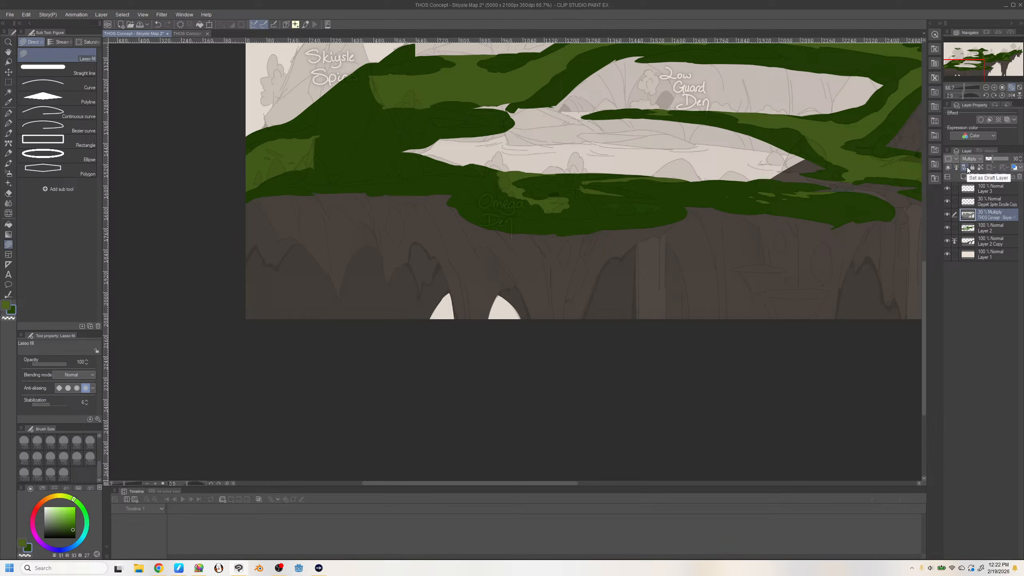
click(965, 167)
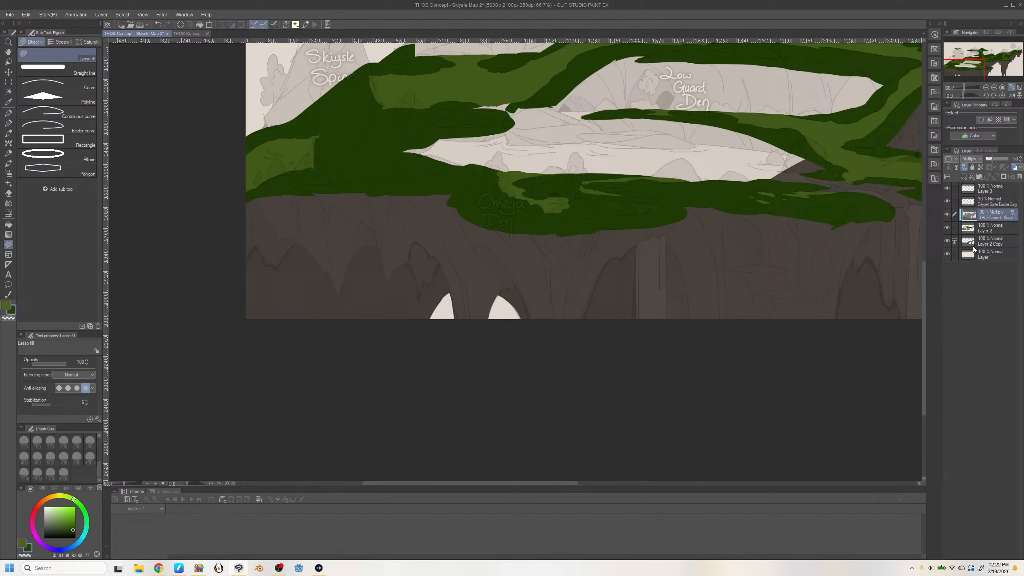
click(982, 229)
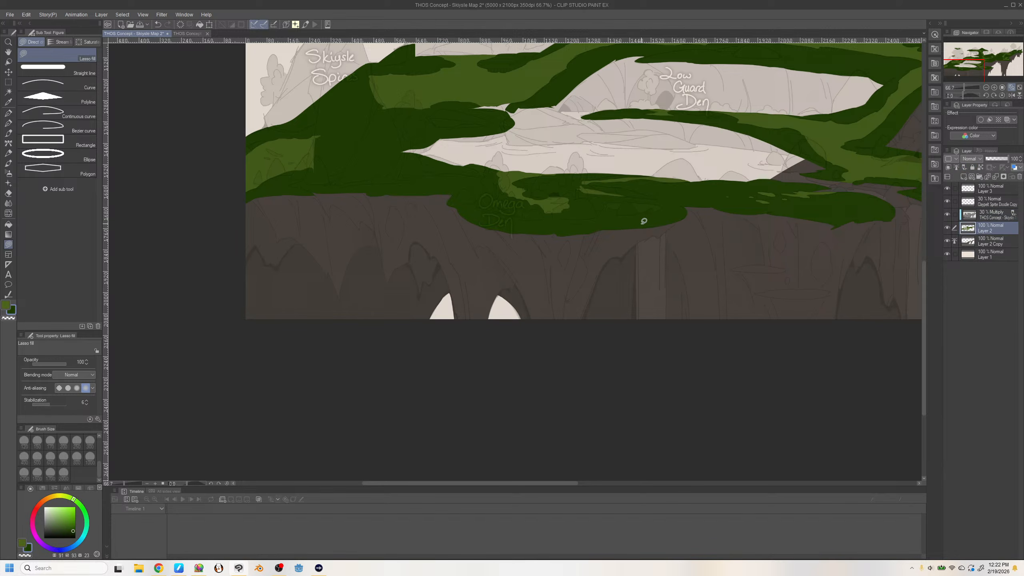
click(979, 218)
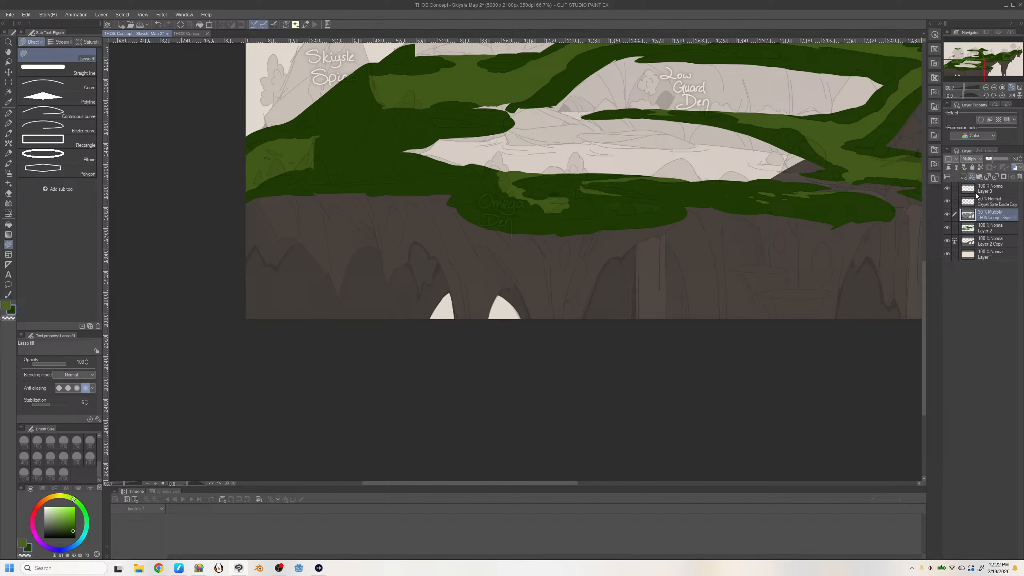
Return to Layer 2 after a check with the sketch hidden, and hide the brown rock layer, Layer 2 Copy
click(946, 213)
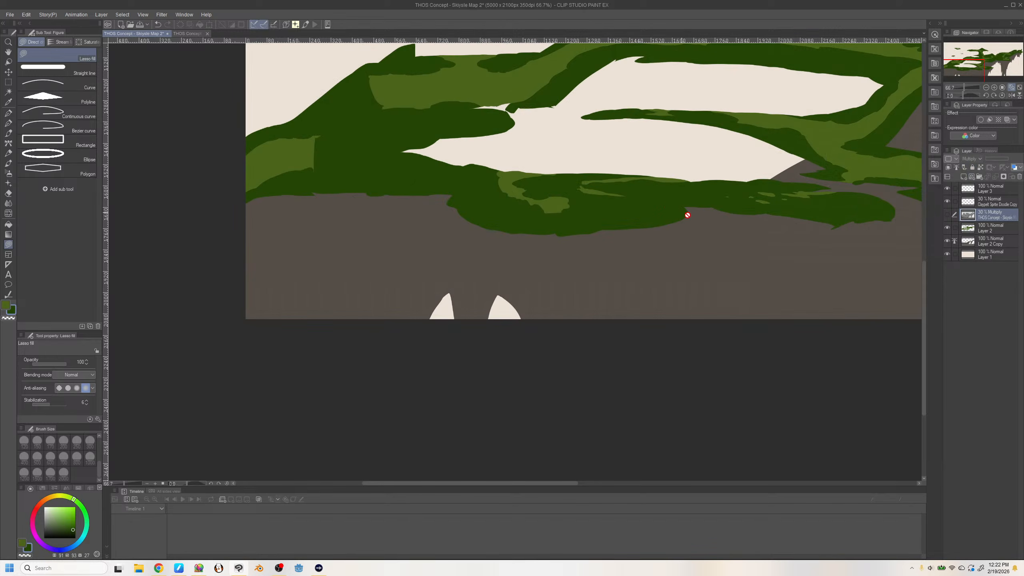
click(947, 214)
click(968, 233)
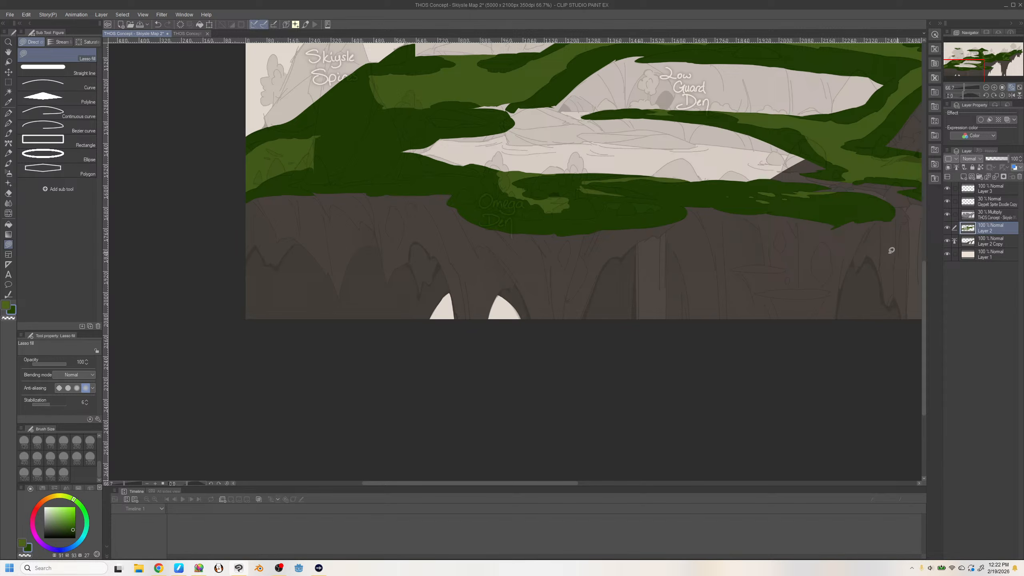
click(947, 241)
Fill a rounded dark green bulge along the underside of the ledge below Kill Den, following the sketch line
click(993, 87)
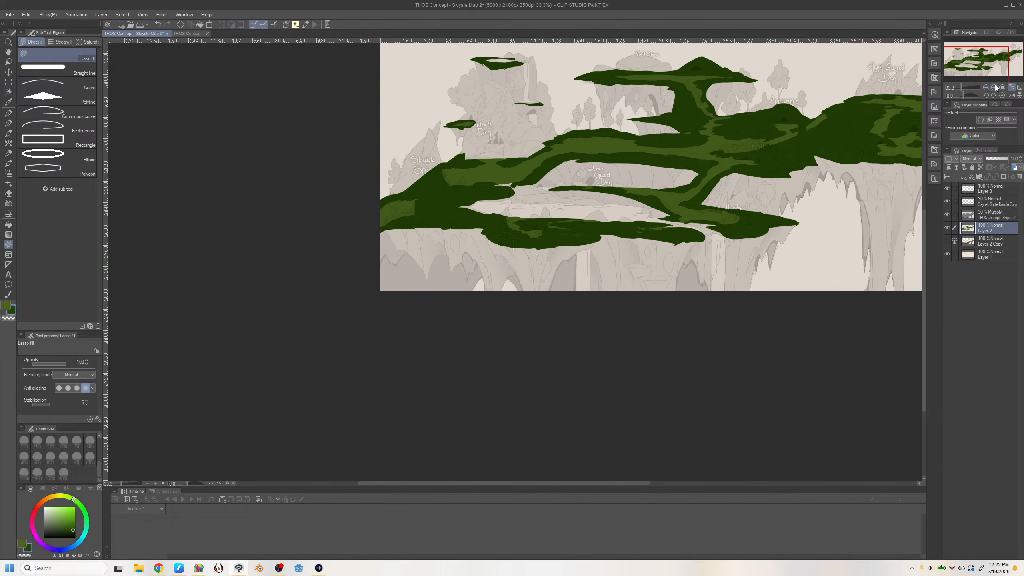
click(994, 87)
click(993, 87)
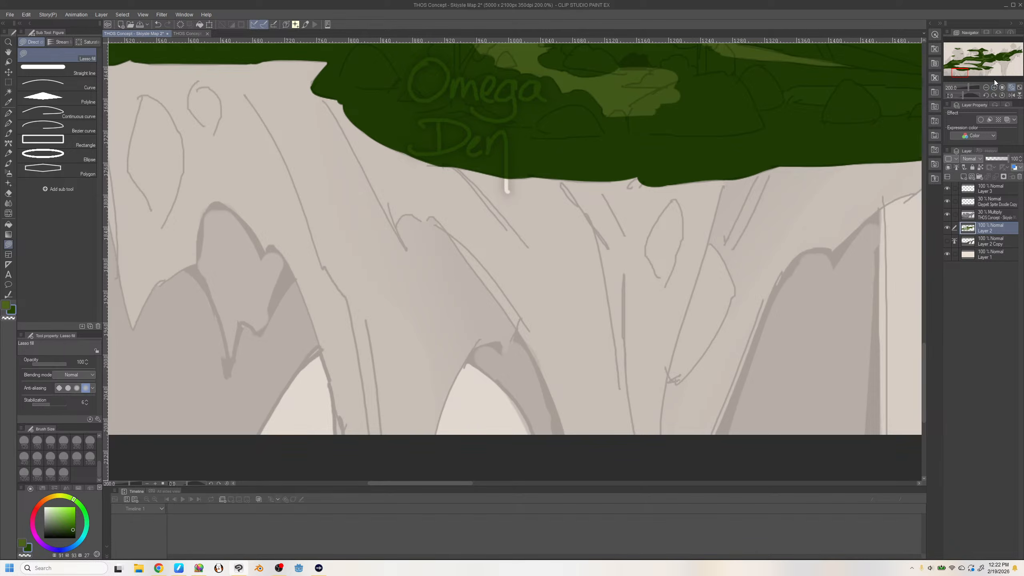
drag(975, 59, 992, 63)
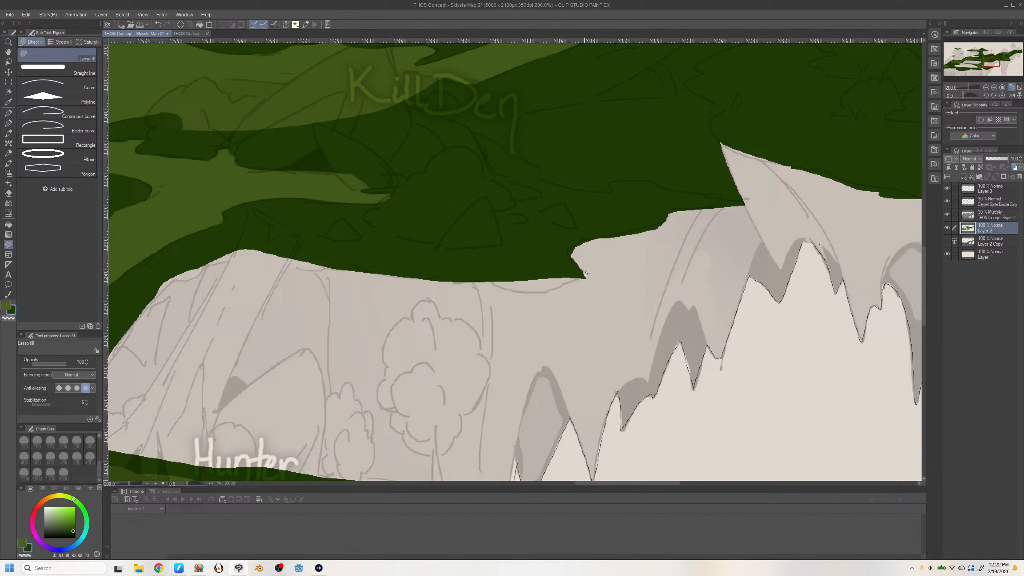
drag(585, 273, 544, 288)
key(ctrl+z)
click(947, 215)
click(948, 216)
mouse_move(583, 275)
mouse_down()
mouse_move(516, 290)
mouse_move(486, 280)
mouse_up()
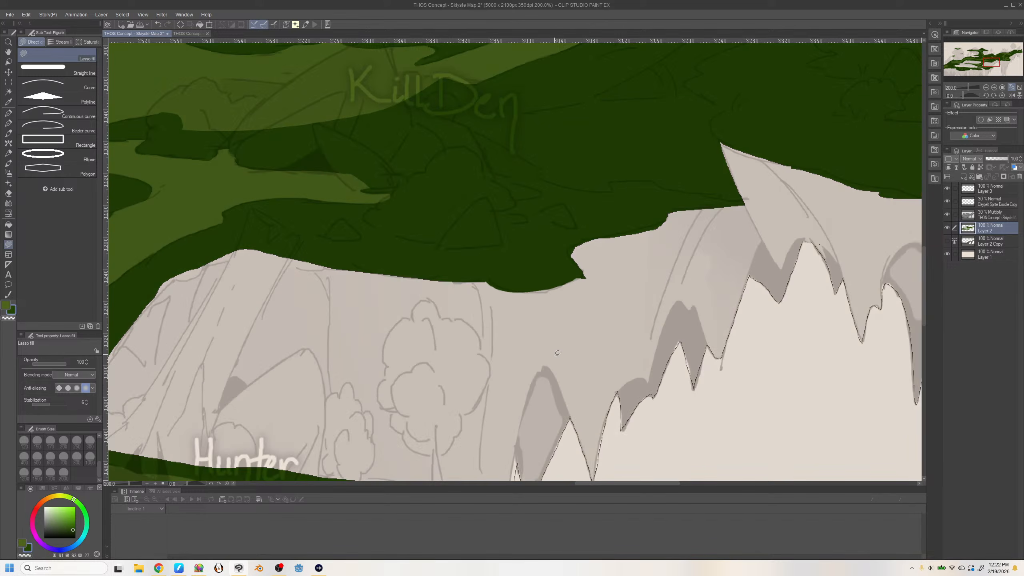
Extend the rounded underside of the Hunter Den ledge in dark green to match the sketch
click(1012, 88)
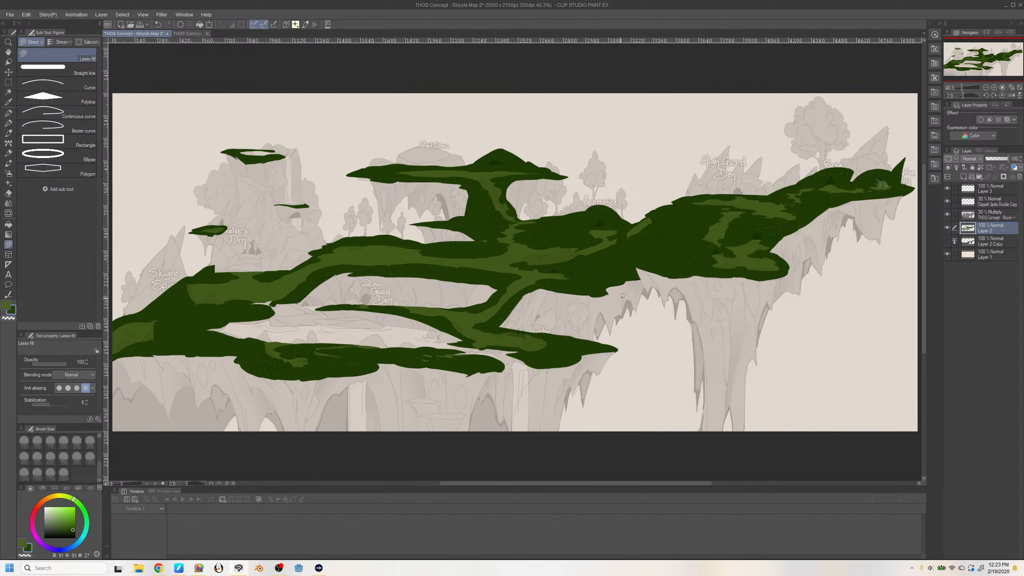
scroll(984, 77, up, 5)
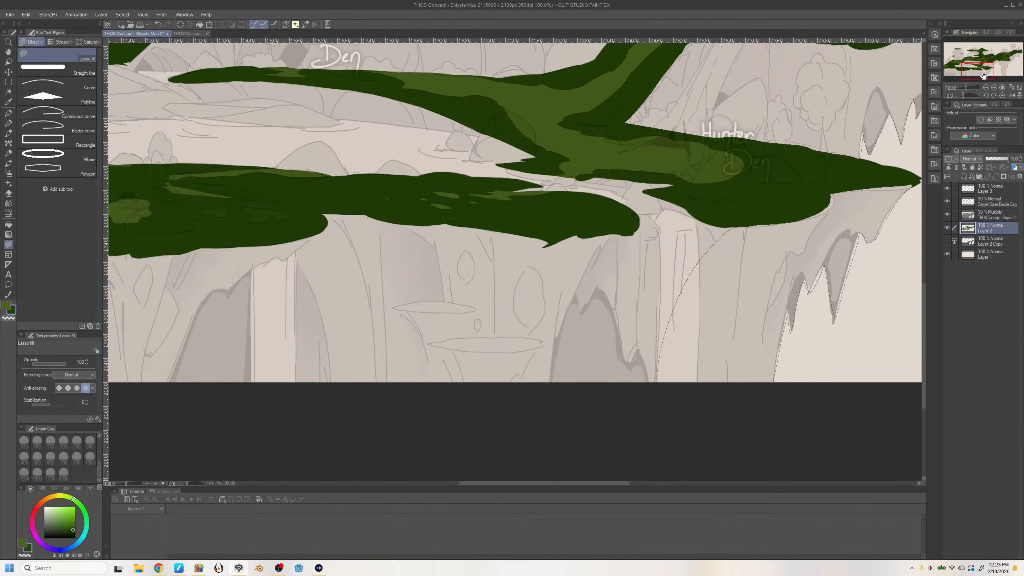
drag(984, 76, 988, 76)
mouse_move(706, 182)
mouse_down()
mouse_move(619, 210)
mouse_move(706, 183)
mouse_move(663, 209)
mouse_move(704, 181)
mouse_up()
click(948, 214)
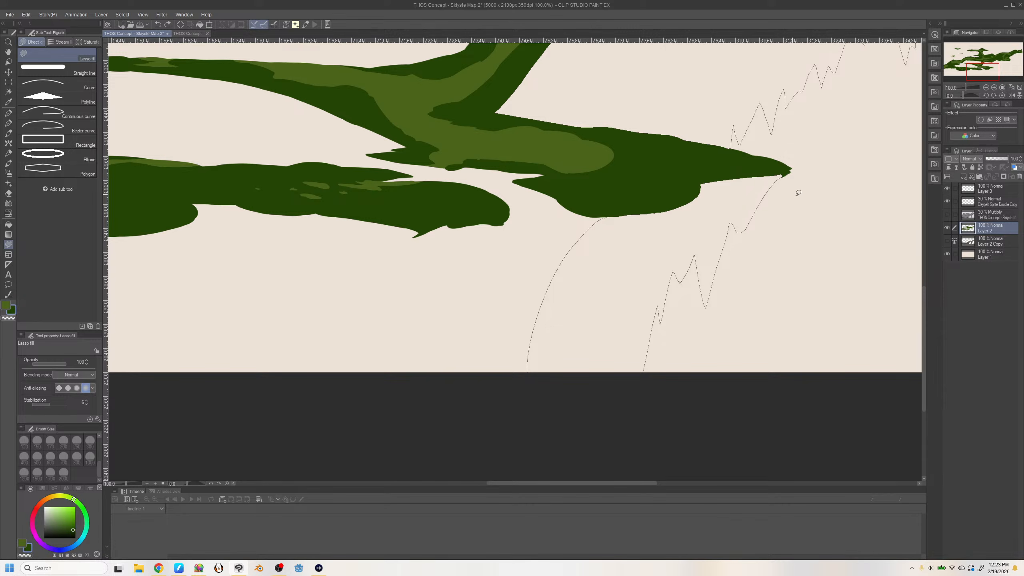
click(948, 215)
drag(705, 179, 644, 209)
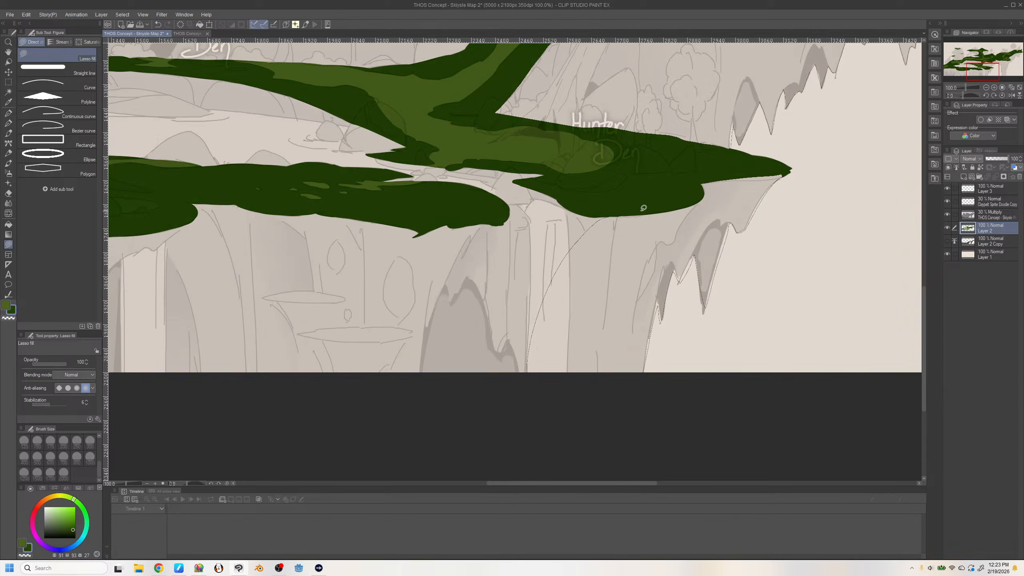
Erase the stray curved line beneath the Hunter Den ledge and fill the gaps along the ledge's lower edge with dark green
click(994, 87)
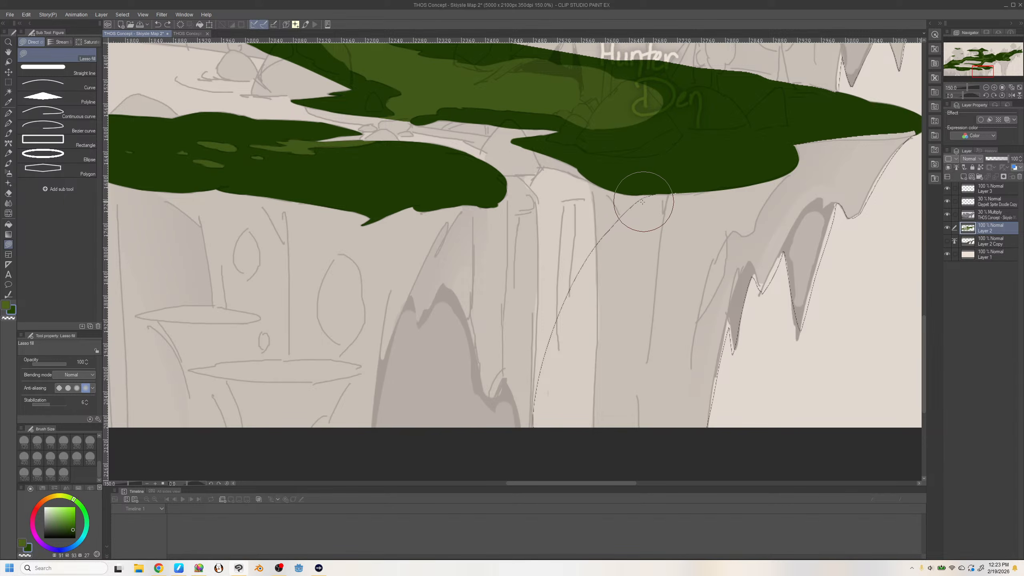
mouse_move(654, 199)
mouse_down()
mouse_move(621, 219)
mouse_move(564, 296)
mouse_move(598, 266)
mouse_up()
mouse_move(641, 191)
mouse_down()
mouse_move(723, 193)
mouse_move(740, 176)
mouse_up()
mouse_move(423, 121)
mouse_down()
mouse_move(565, 128)
mouse_move(429, 125)
mouse_move(565, 146)
mouse_move(538, 120)
mouse_move(422, 123)
mouse_up()
key(ctrl+z)
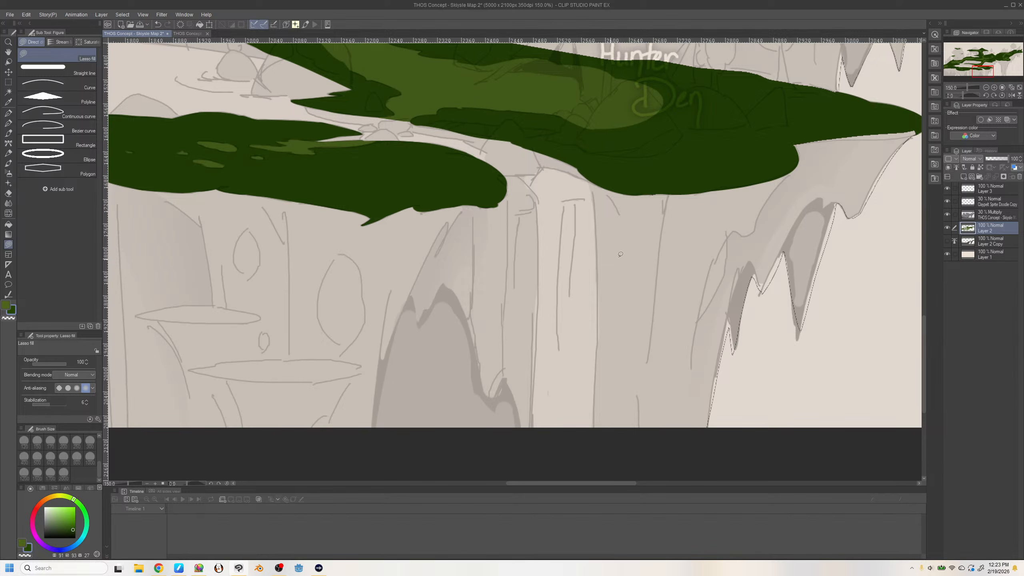
Fill dark green along the underside of the Hunter Den ledge toward its pointed tip
drag(990, 68, 995, 70)
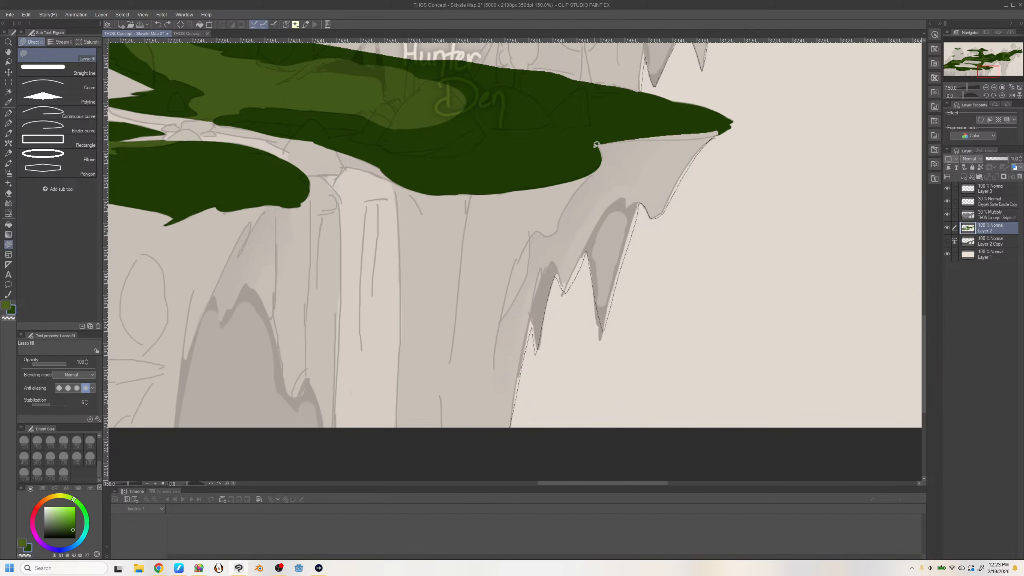
mouse_move(600, 144)
mouse_down()
mouse_move(716, 134)
mouse_move(708, 123)
mouse_move(718, 134)
mouse_move(701, 133)
mouse_move(726, 120)
mouse_move(700, 135)
mouse_move(594, 146)
mouse_move(657, 138)
mouse_move(653, 127)
mouse_move(586, 148)
mouse_move(627, 137)
mouse_move(593, 169)
mouse_up()
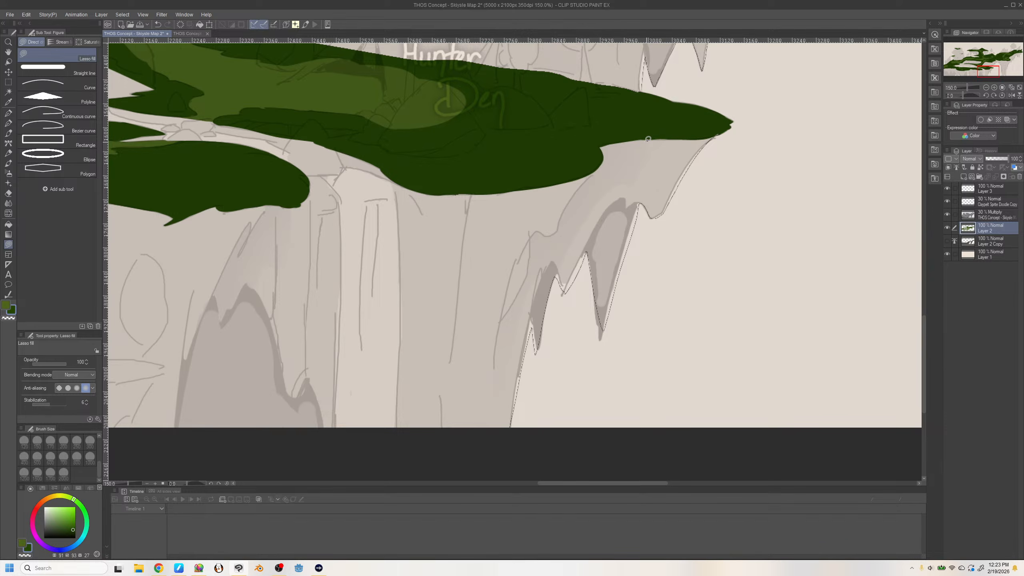
mouse_move(654, 136)
mouse_down()
mouse_move(709, 129)
mouse_move(659, 137)
mouse_move(696, 132)
mouse_up()
key(ctrl+z)
Erase the stray outlines along the stalactites under the Hunter Den ledge and check the flats with the brown rock layer shown again
mouse_move(708, 148)
mouse_down()
mouse_move(677, 223)
mouse_move(689, 174)
mouse_move(604, 316)
mouse_move(597, 293)
mouse_move(576, 344)
mouse_move(532, 350)
mouse_move(534, 294)
mouse_move(578, 318)
mouse_up()
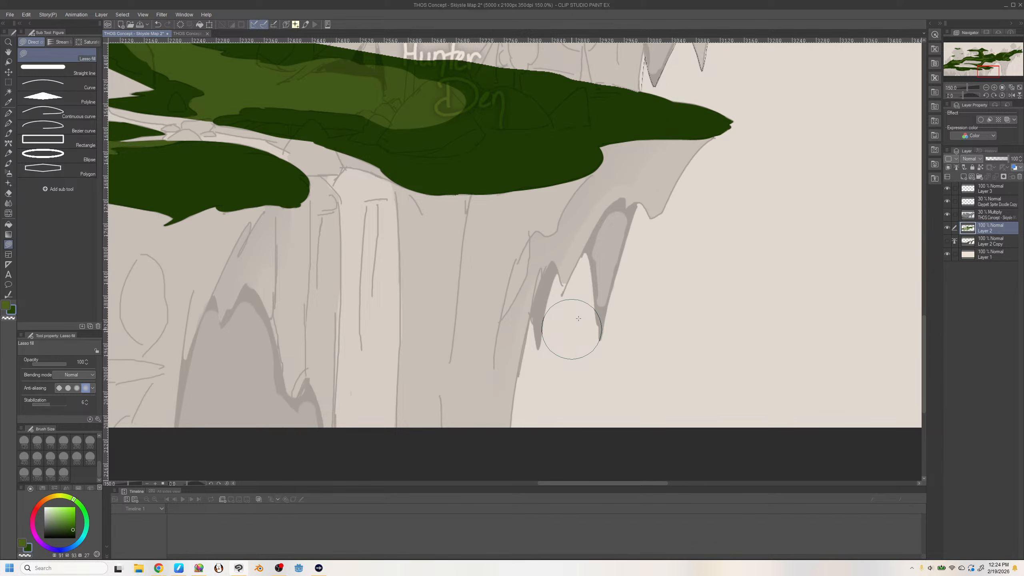
click(948, 241)
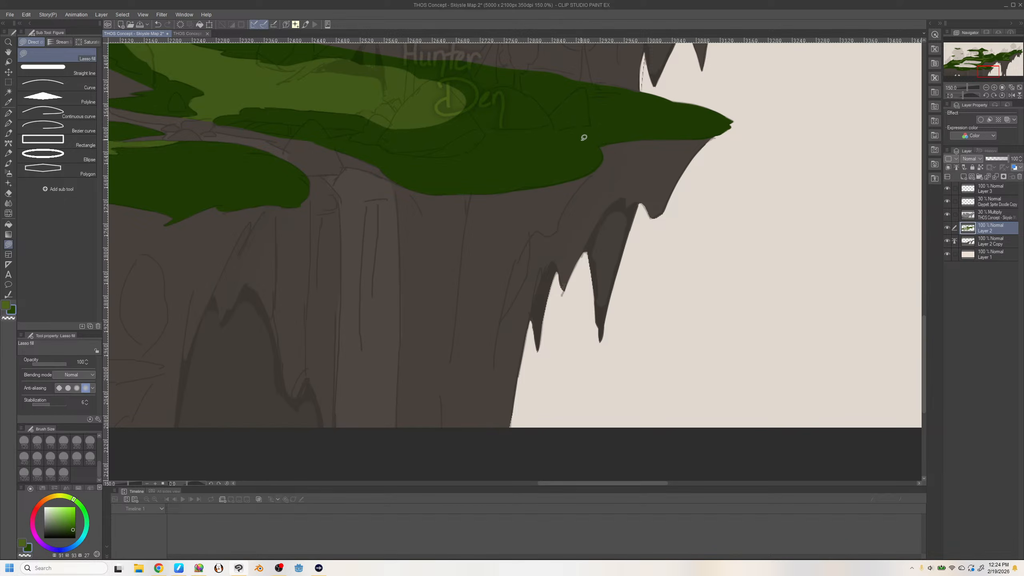
drag(988, 68, 980, 58)
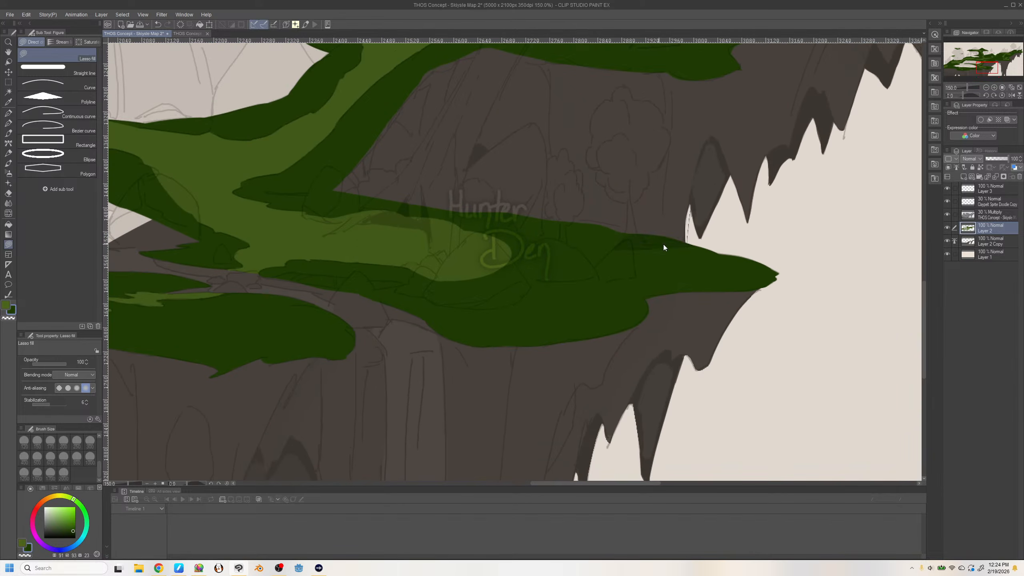
click(947, 214)
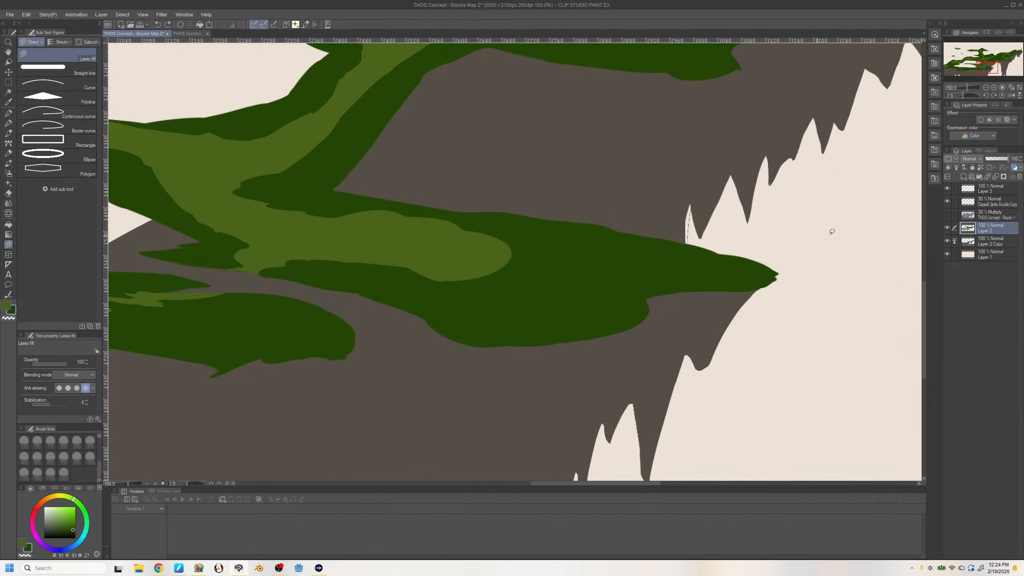
click(948, 215)
Smooth the upper edge of the Hunter Den ledge near its tip in dark green with the canvas temporarily mirrored
key(h)
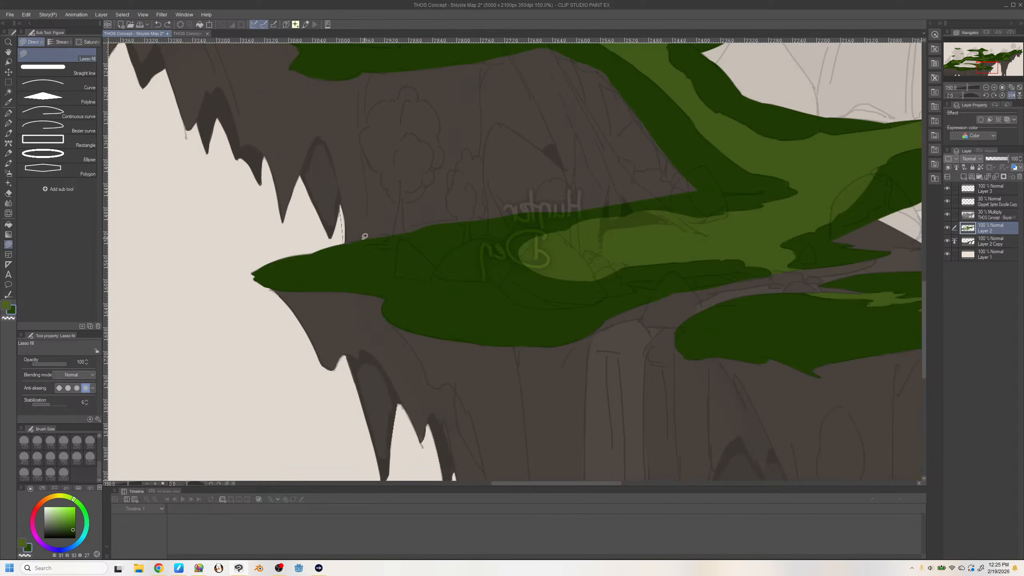
drag(331, 251, 445, 228)
drag(360, 244, 517, 214)
key(h)
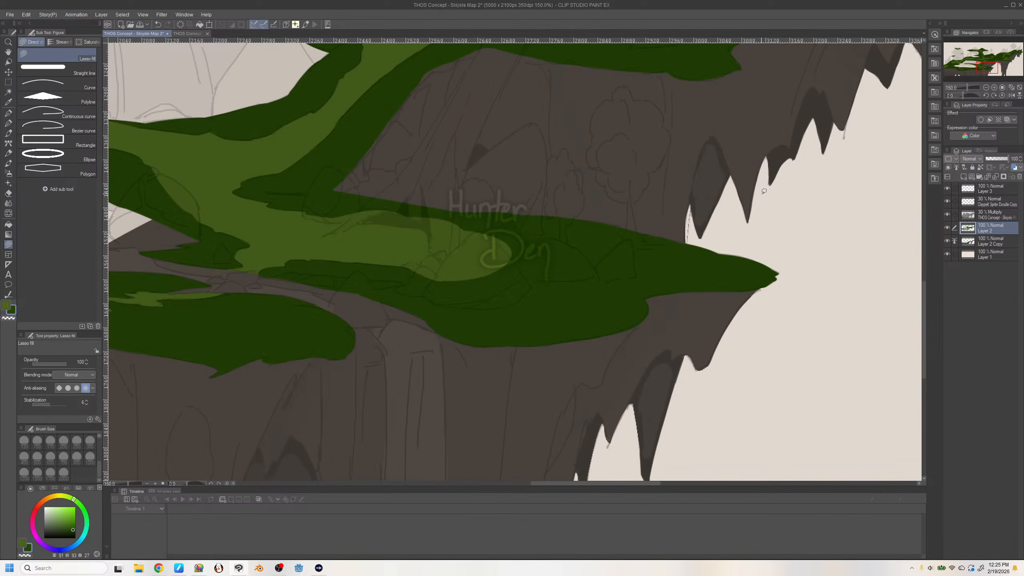
Refine the dark green edge around the sloping side of the brown rock face between Kill Den and Hunter Den
drag(923, 294, 926, 261)
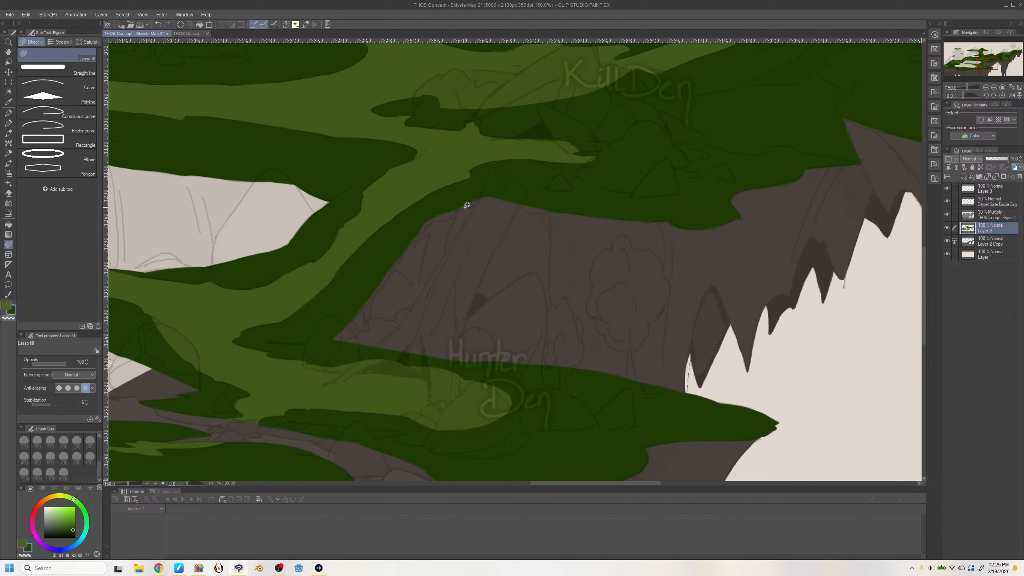
mouse_move(426, 219)
mouse_down()
mouse_move(464, 192)
mouse_move(457, 206)
mouse_move(509, 189)
mouse_move(430, 213)
mouse_move(399, 259)
mouse_move(441, 214)
mouse_up()
key(ctrl+z)
drag(402, 255, 335, 328)
drag(402, 254, 345, 324)
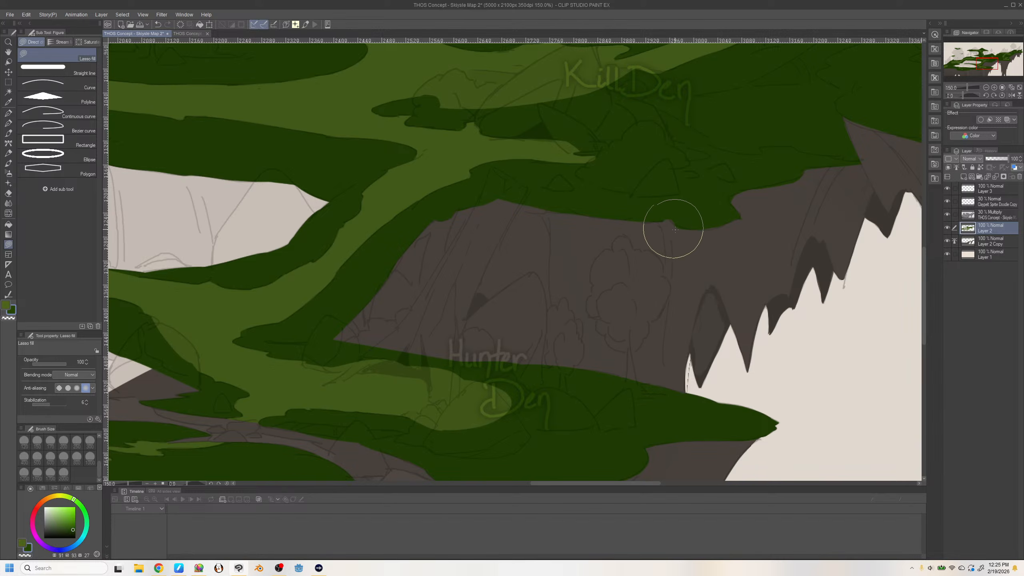
drag(666, 224, 682, 234)
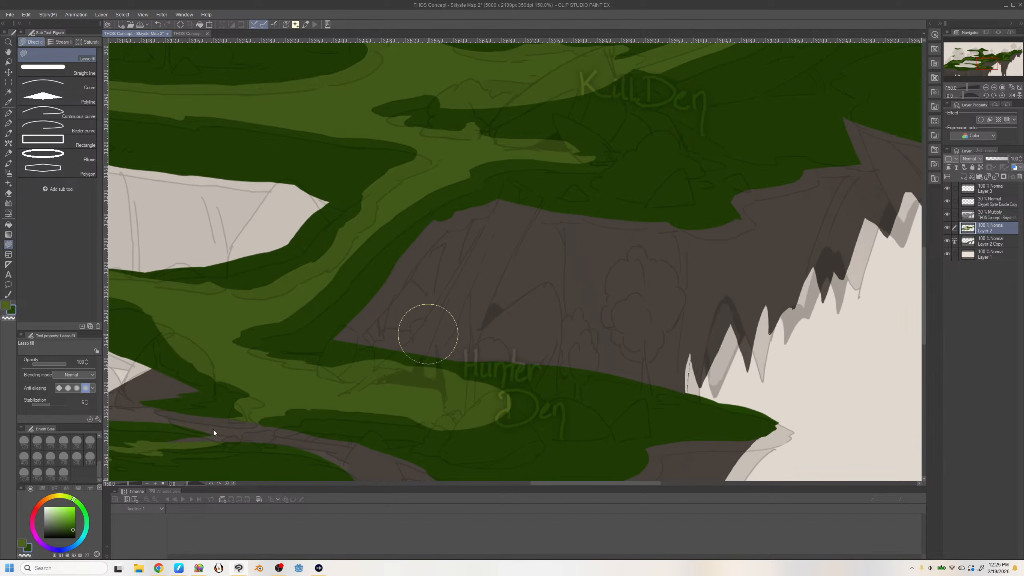
key(ctrl+z)
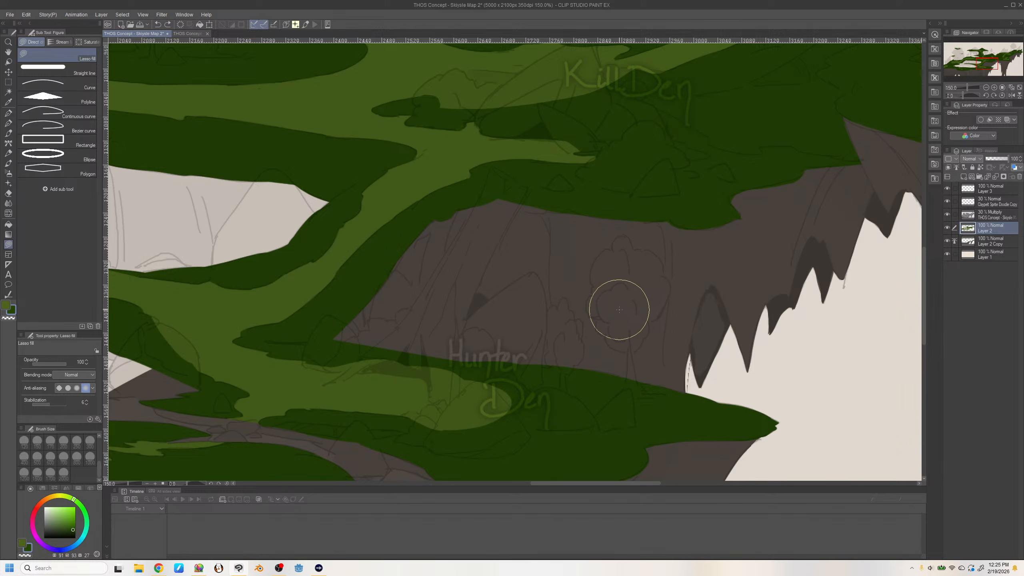
Reshape the dark green lower edge of the Kill Den ledge around its bulge above the brown rock face
scroll(618, 309, down, 2)
scroll(618, 309, up, 2)
scroll(618, 309, down, 1)
key(alt)
scroll(618, 310, up, 1)
scroll(668, 222, down, 1)
scroll(667, 221, down, 2)
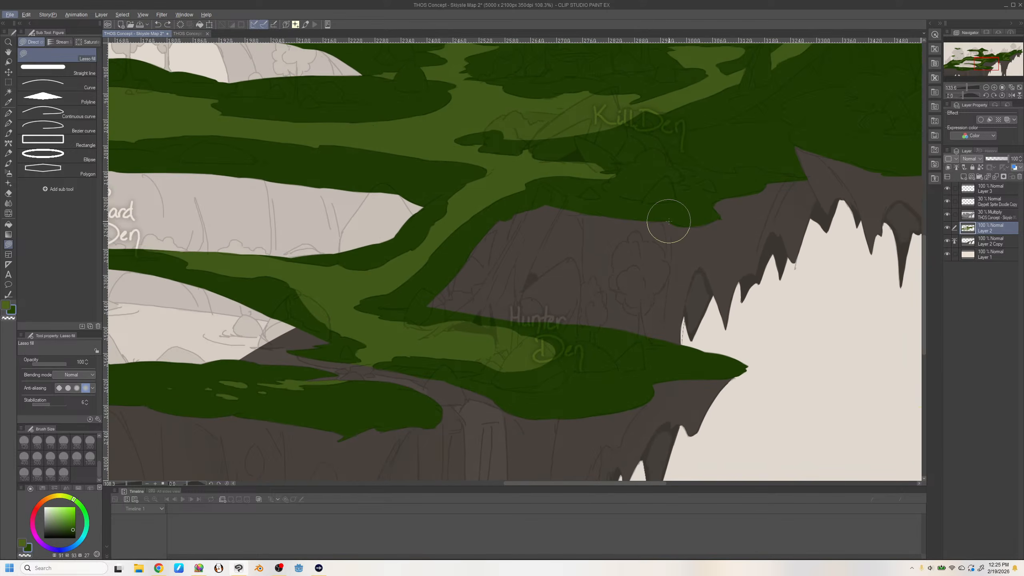
scroll(665, 220, up, 1)
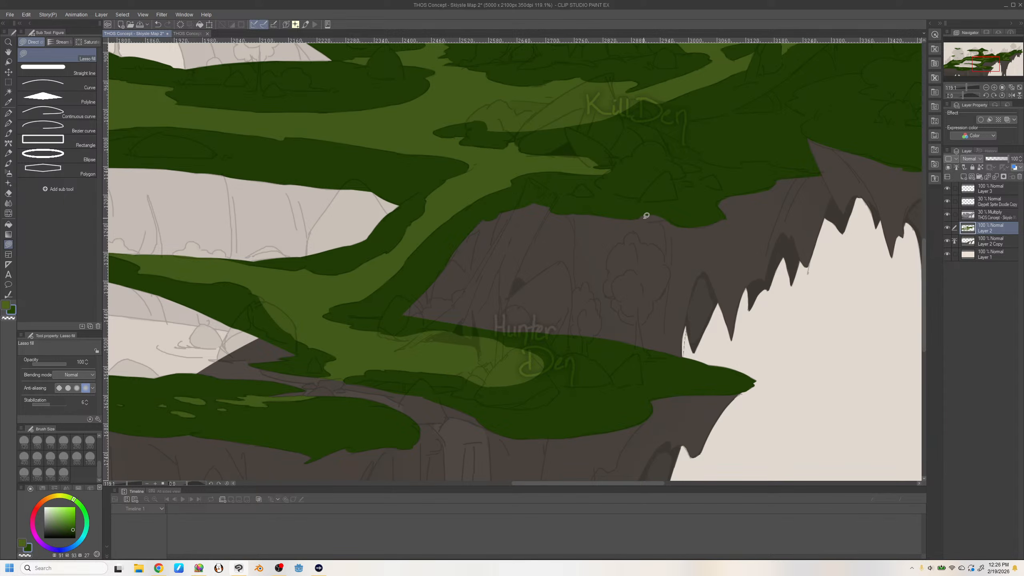
drag(641, 219, 671, 213)
mouse_move(669, 221)
mouse_down()
mouse_move(693, 227)
mouse_move(717, 216)
mouse_up()
drag(722, 226, 718, 202)
Make the brown rock layer, Layer 2 Copy, active and pick its flat brown with the Multiply sketch layer temporarily hidden
key(x)
click(946, 215)
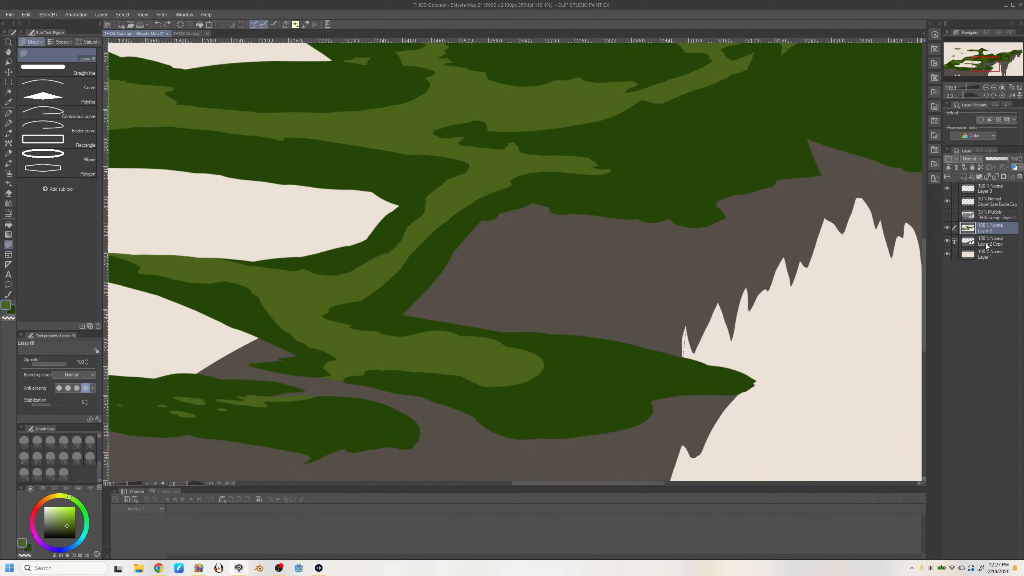
click(983, 244)
alt+click(748, 284)
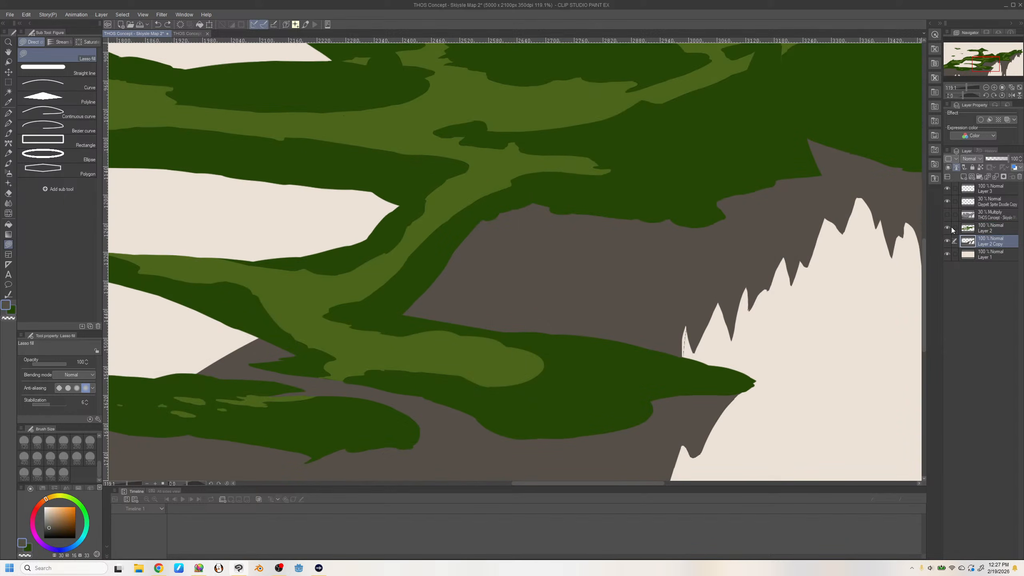
click(947, 214)
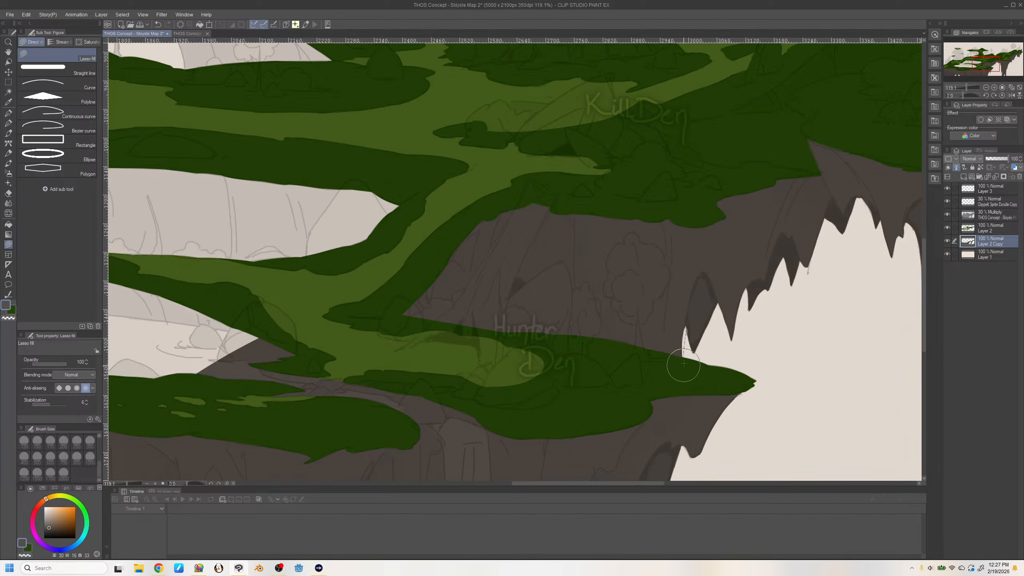
Make the green layer, Layer 2, active and examine the rock pillar sketch below Nursery with the brown Layer 2 Copy hidden
click(980, 228)
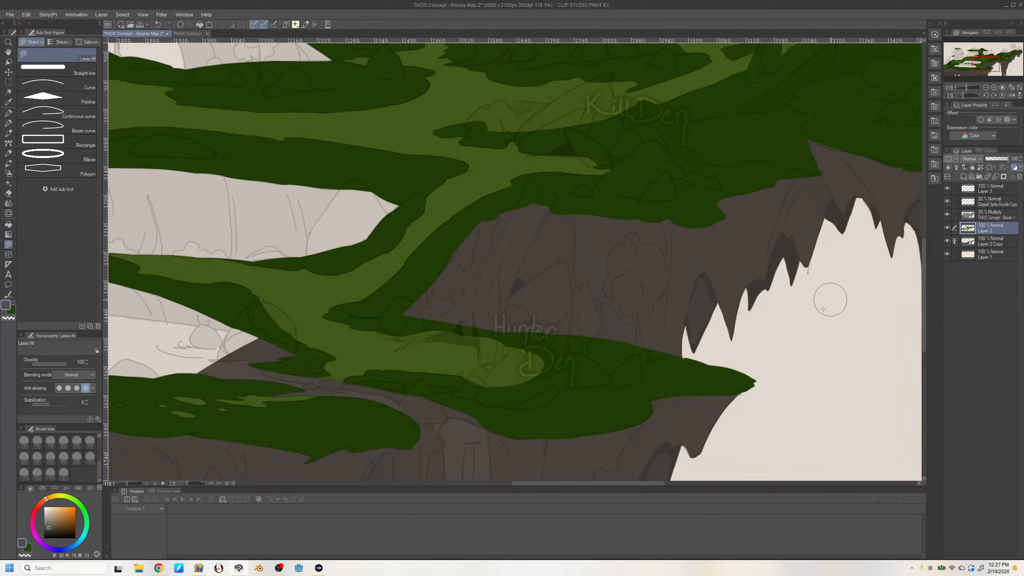
drag(606, 486, 605, 484)
drag(627, 482, 741, 490)
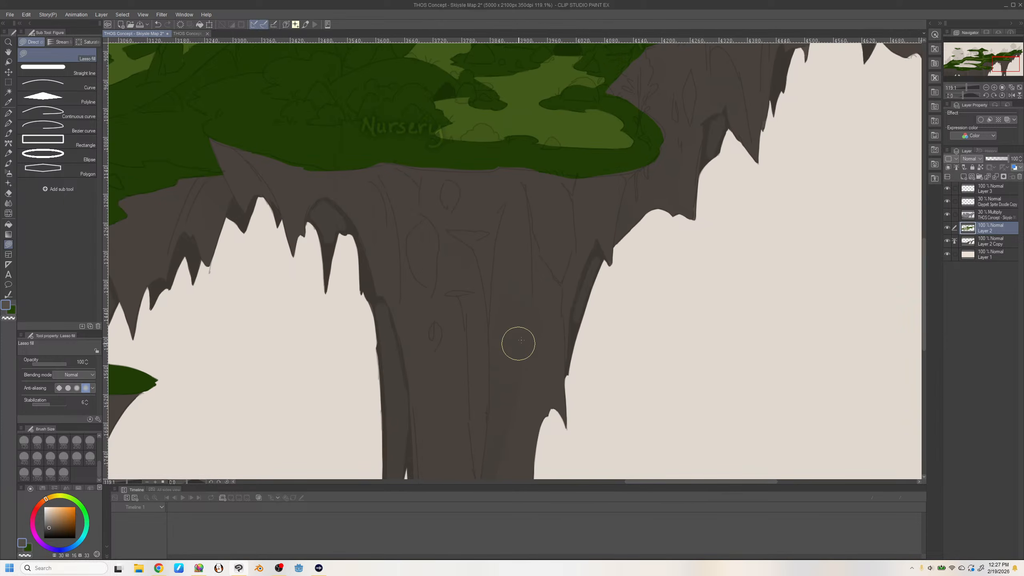
drag(923, 282, 923, 375)
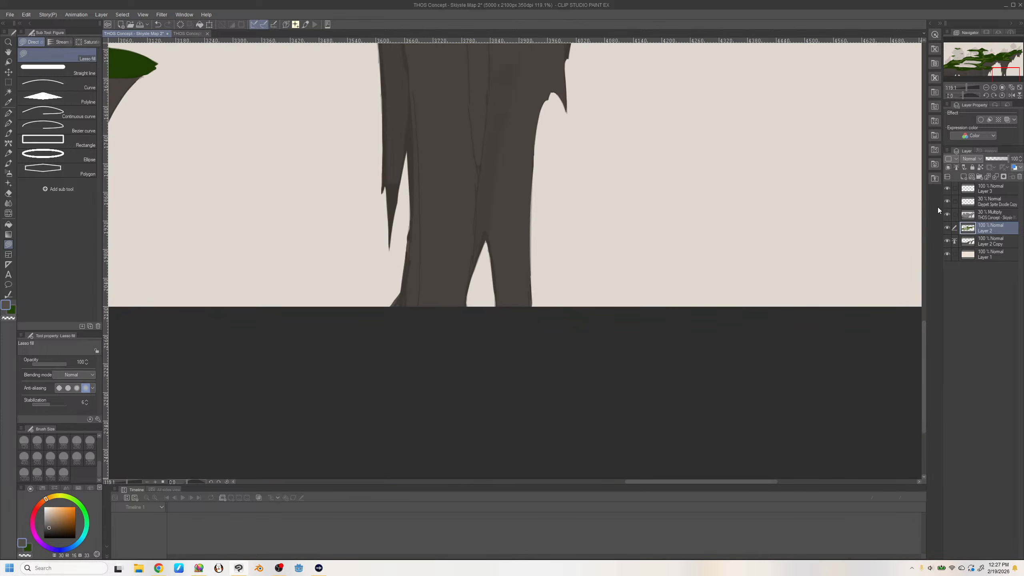
click(947, 240)
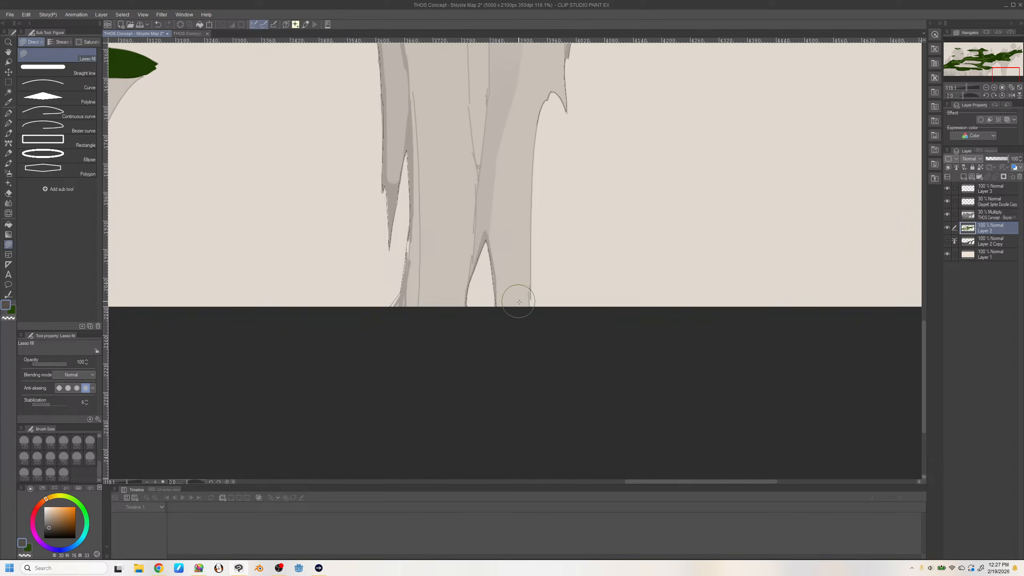
key(])
key(])
key(])
key(])
key(])
key(])
key(])
key(])
mouse_move(508, 252)
mouse_down()
mouse_move(470, 259)
mouse_move(400, 153)
mouse_up()
scroll(919, 319, up, 10)
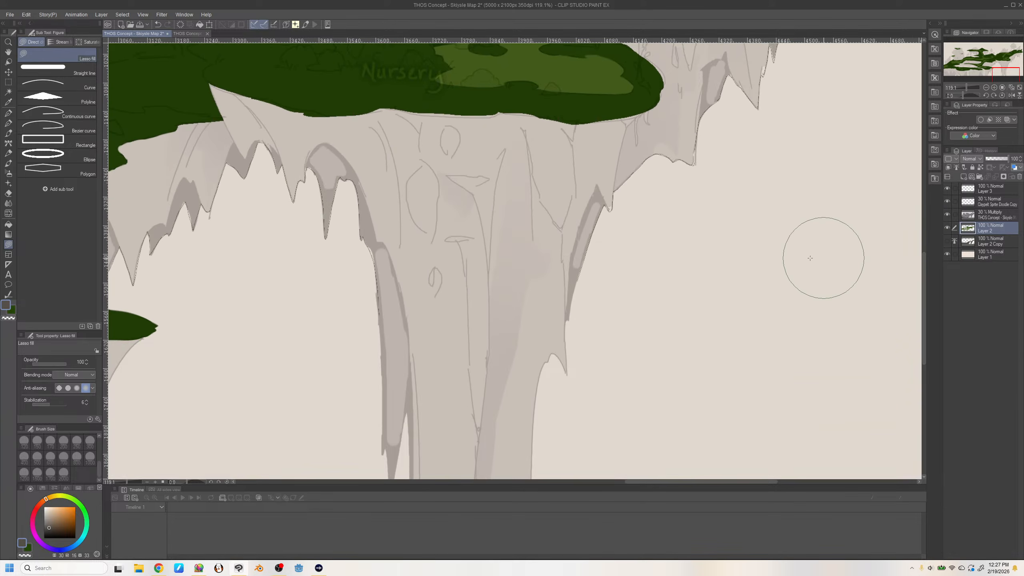
drag(365, 218, 393, 293)
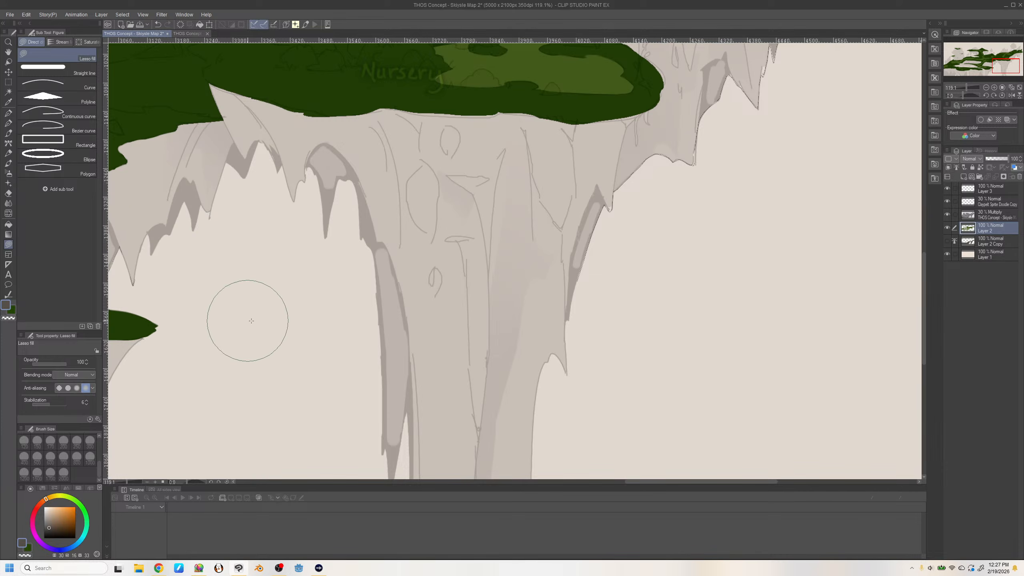
Examine the sketched rock undersides from Hunter Den to Alpha Den and below Omega Den, and show Layer 2 Copy again
drag(635, 481, 574, 482)
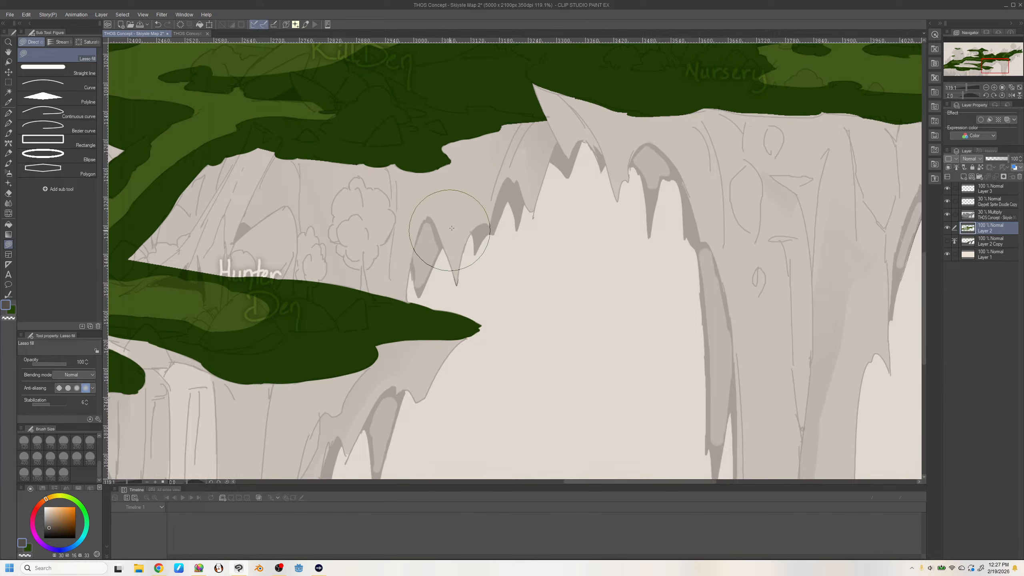
drag(628, 483, 725, 482)
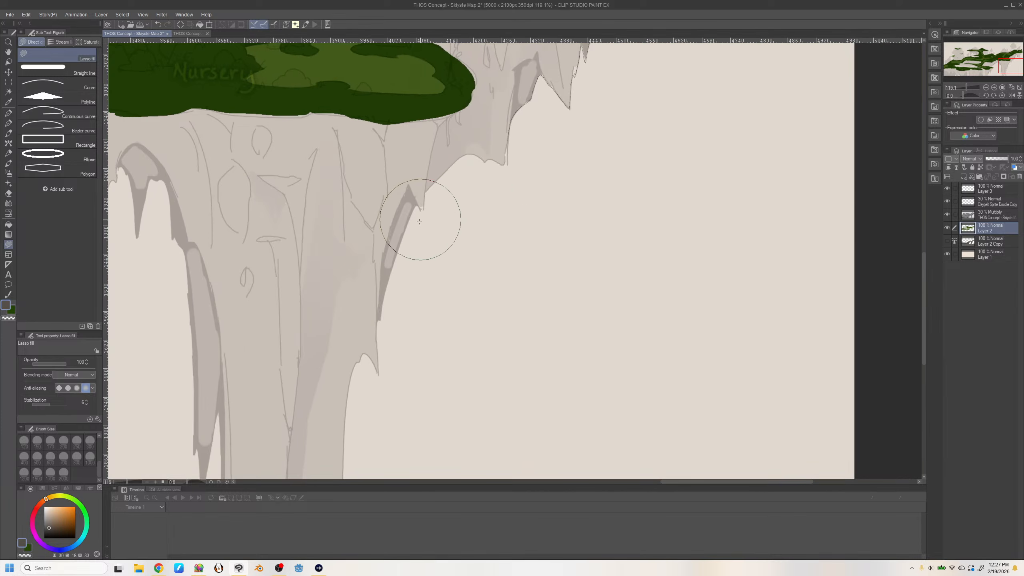
drag(923, 334, 922, 269)
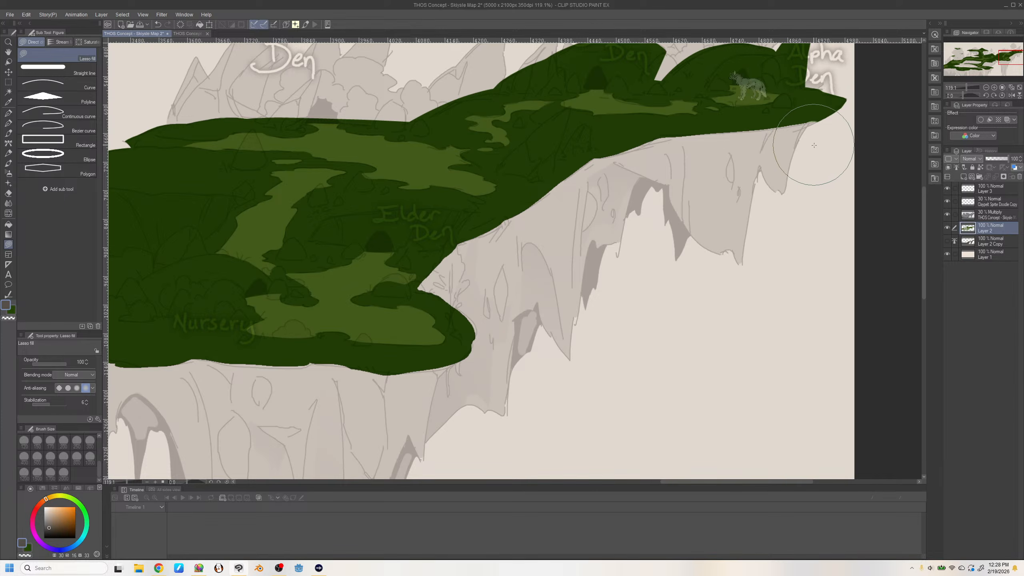
scroll(899, 322, down, 5)
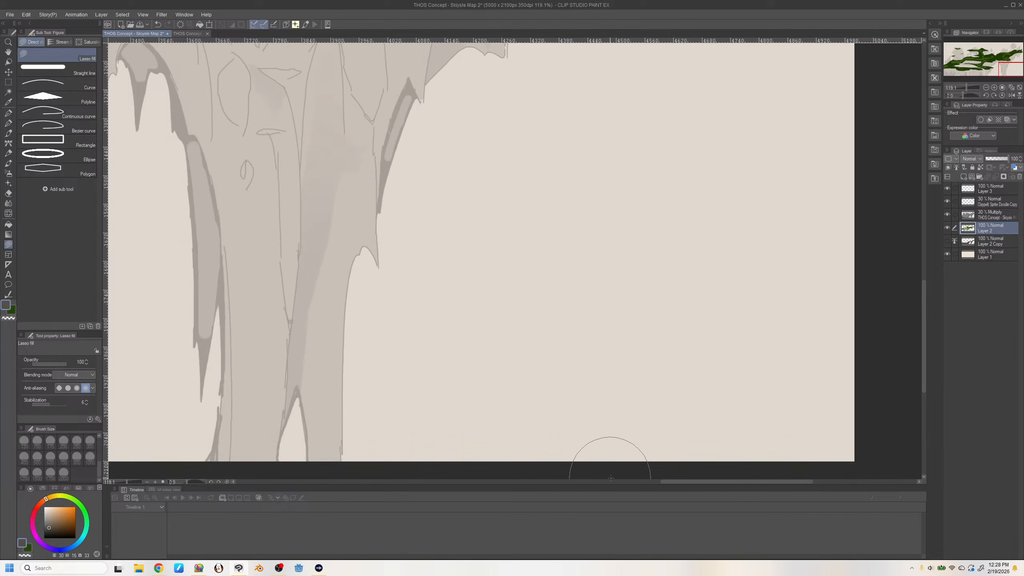
drag(686, 486, 445, 484)
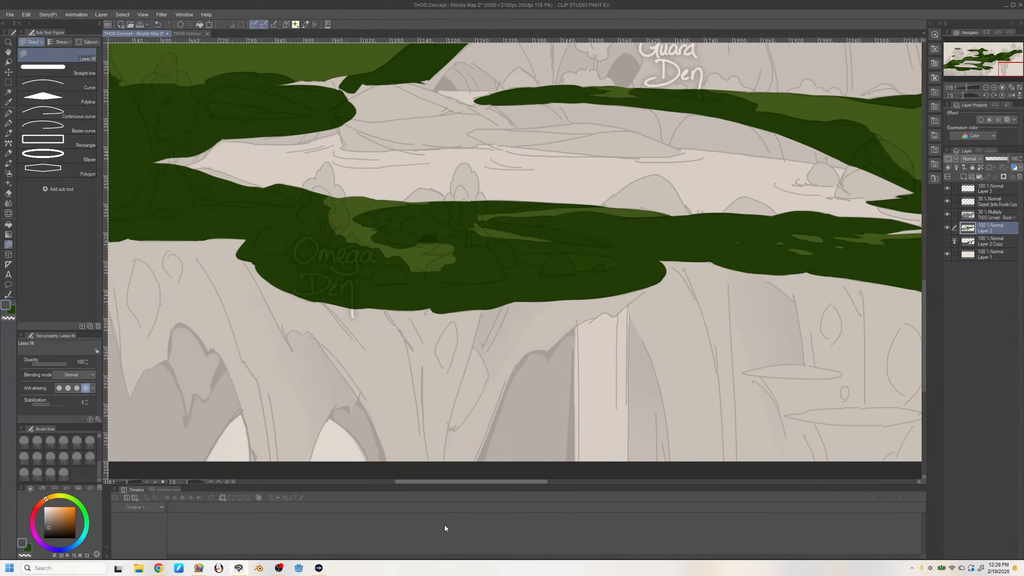
scroll(925, 331, down, 2)
scroll(926, 331, down, 1)
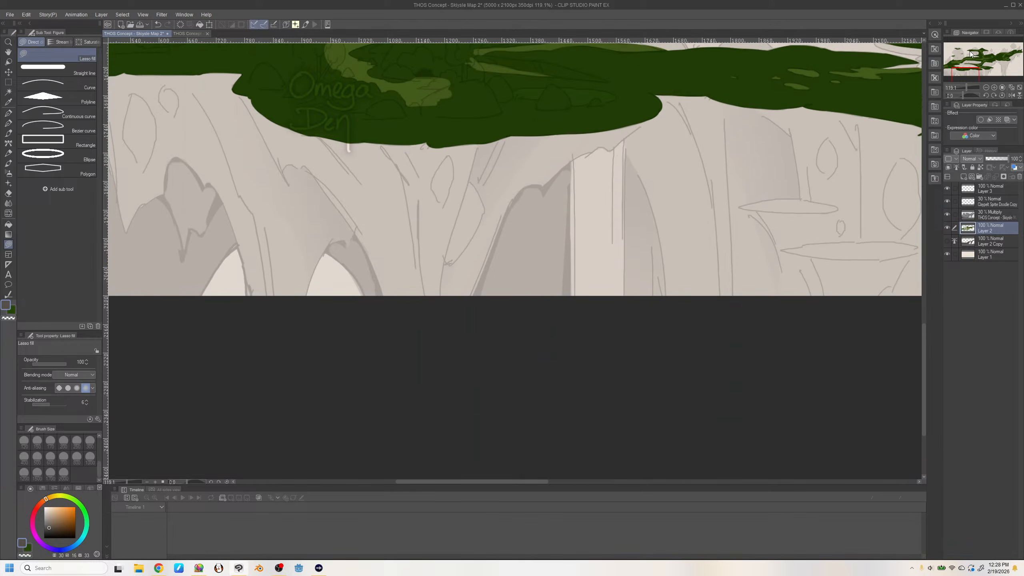
drag(967, 65, 997, 57)
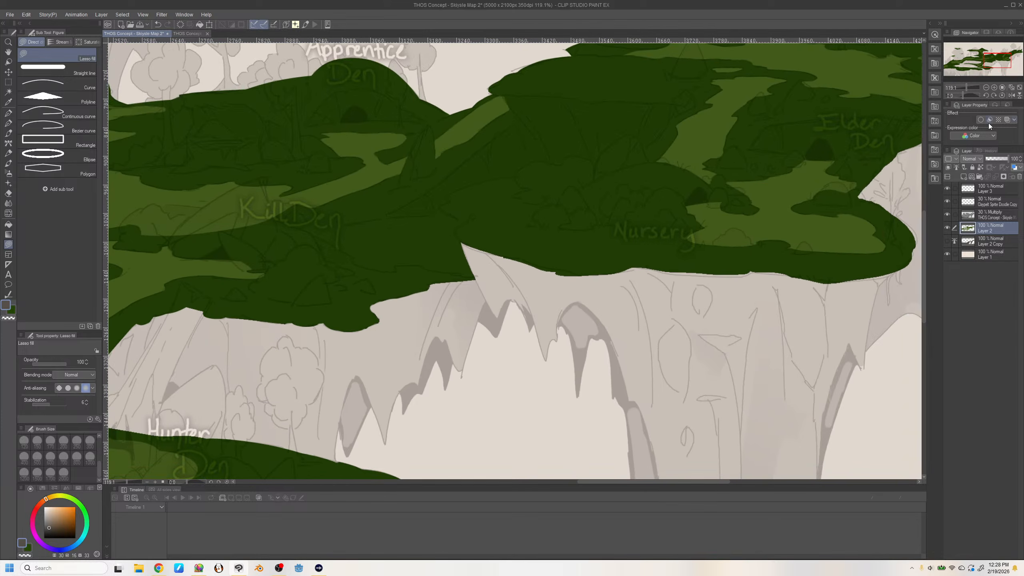
click(947, 241)
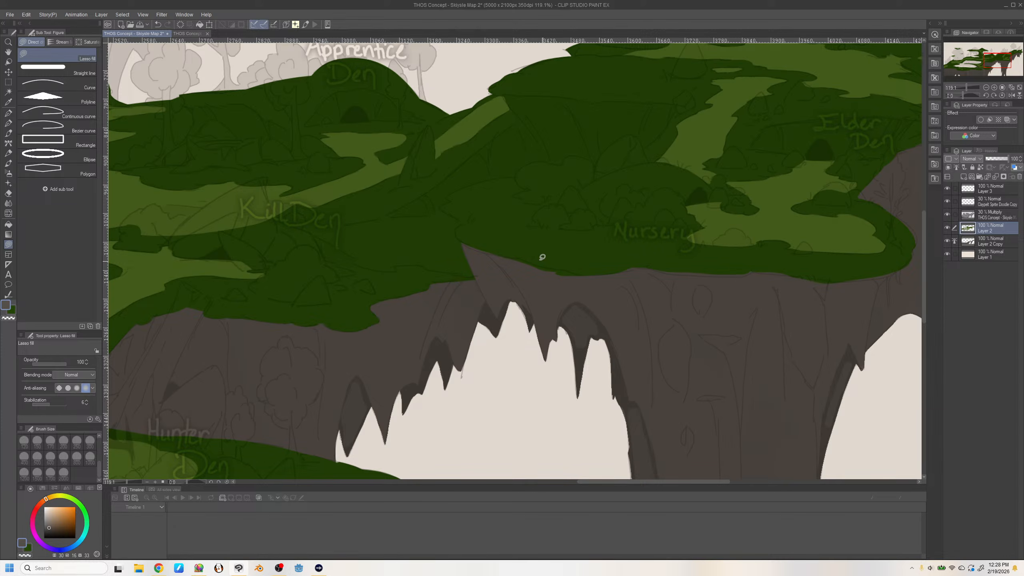
key(x)
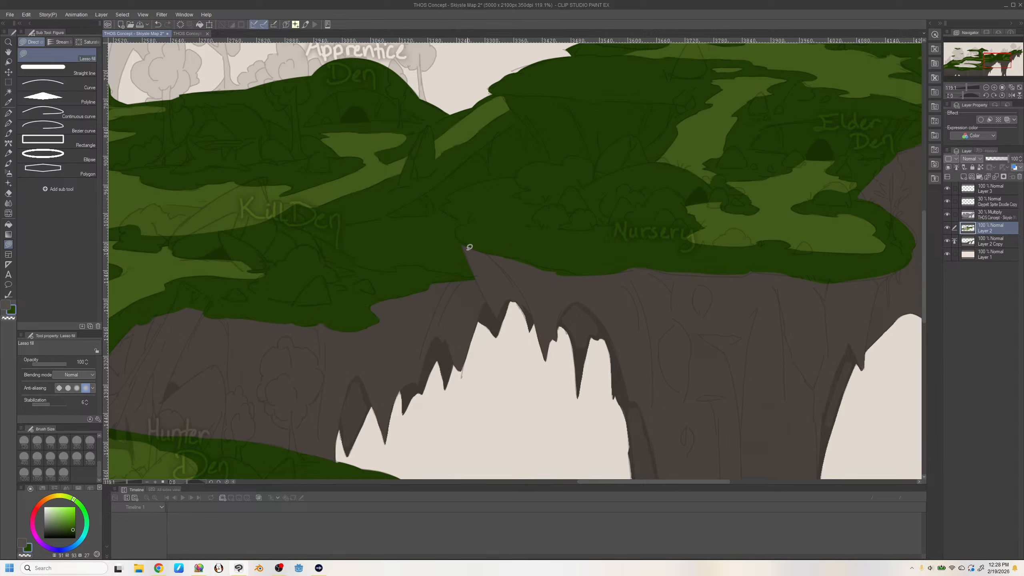
mouse_move(461, 237)
mouse_down()
mouse_move(475, 285)
mouse_move(469, 258)
mouse_up()
key(ctrl+z)
click(31, 555)
key(alt+Tab)
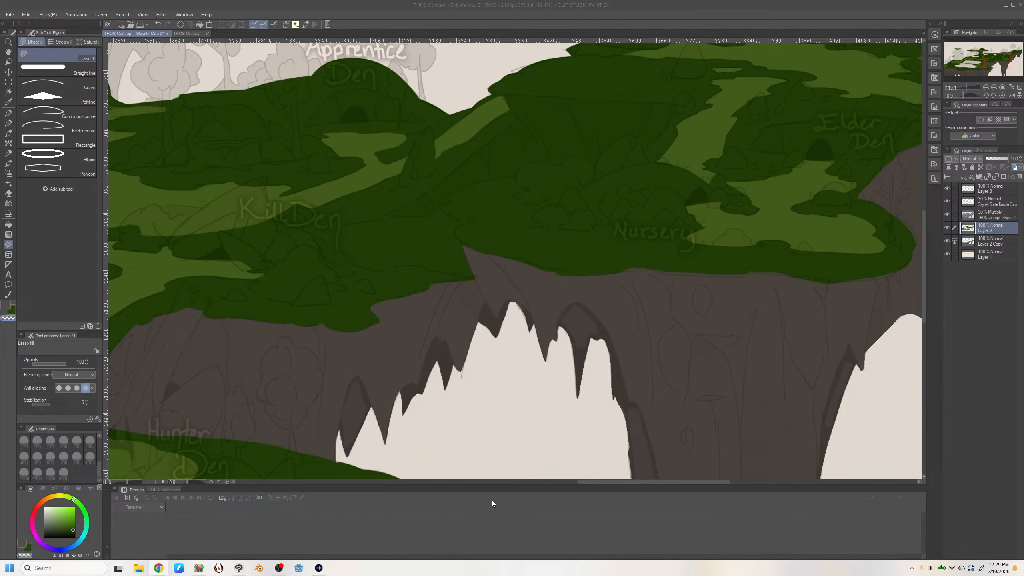
click(573, 276)
mouse_move(577, 276)
mouse_down()
mouse_move(529, 272)
mouse_move(572, 277)
mouse_up()
key(ctrl+z)
key(ctrl+z)
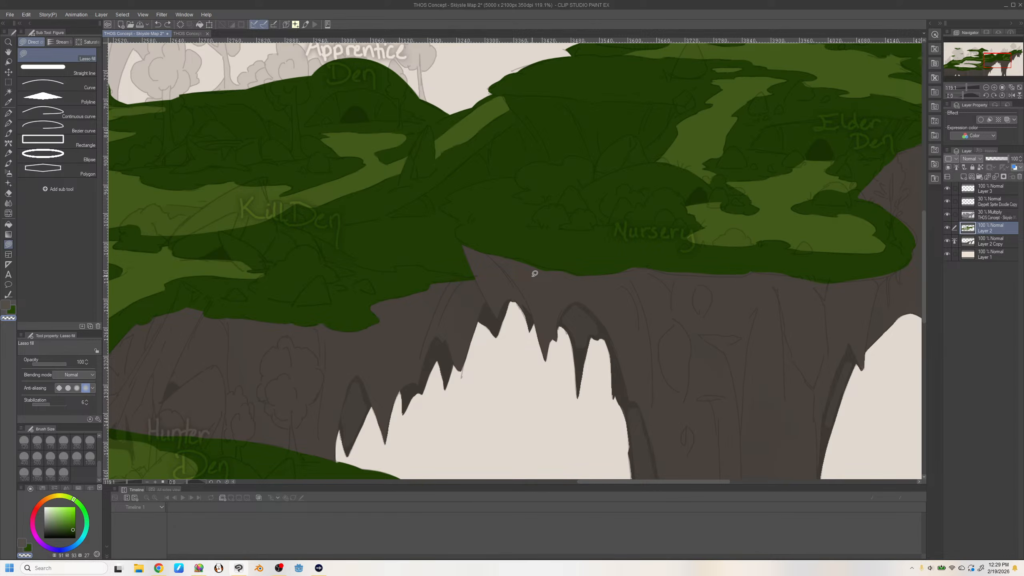
key(h)
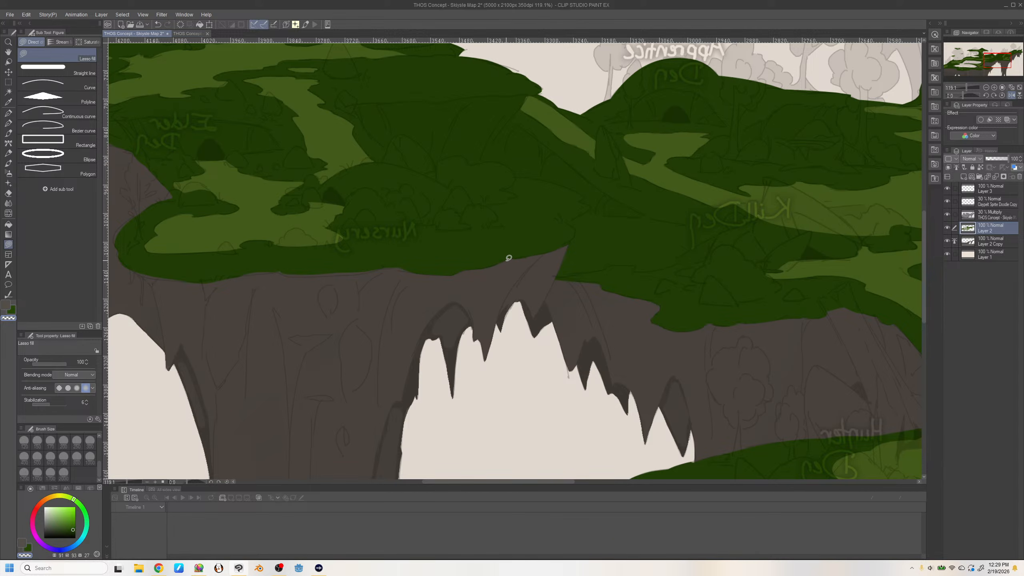
key(h)
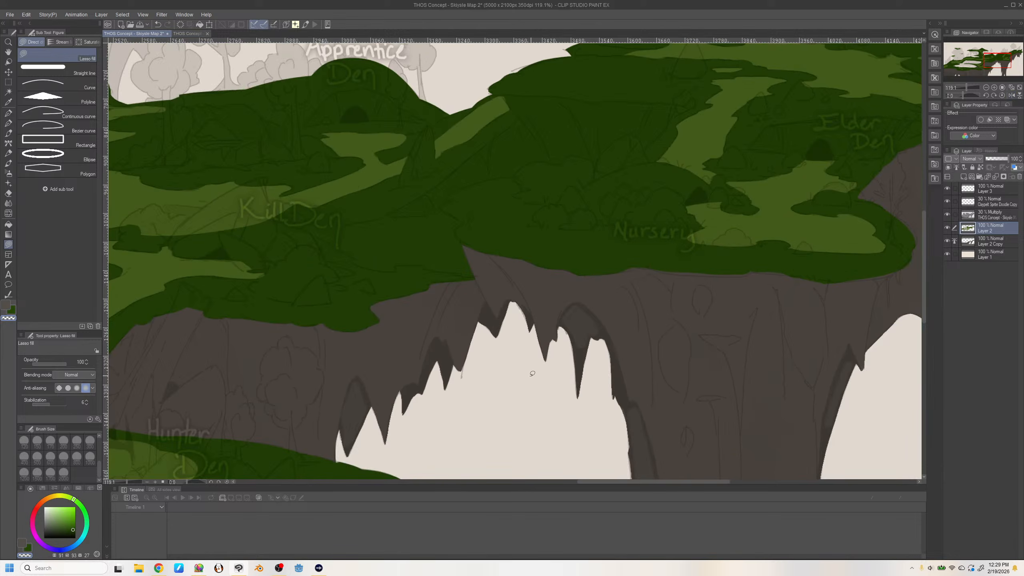
Pick the flat dark green with the Multiply sketch layer temporarily hidden and smooth the lower edge of the Nursery ledge
alt+click(643, 258)
click(947, 215)
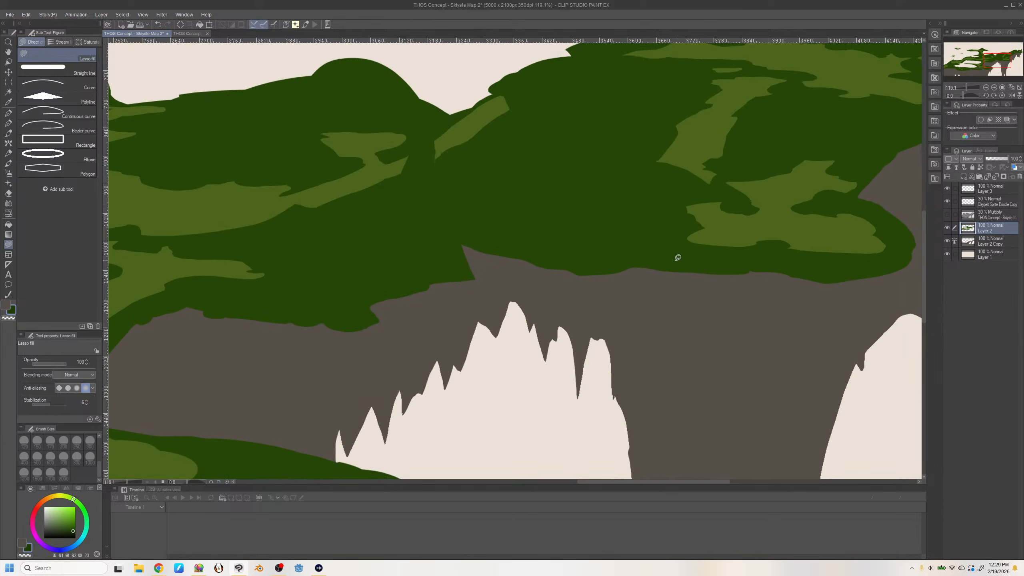
alt+click(676, 258)
click(948, 215)
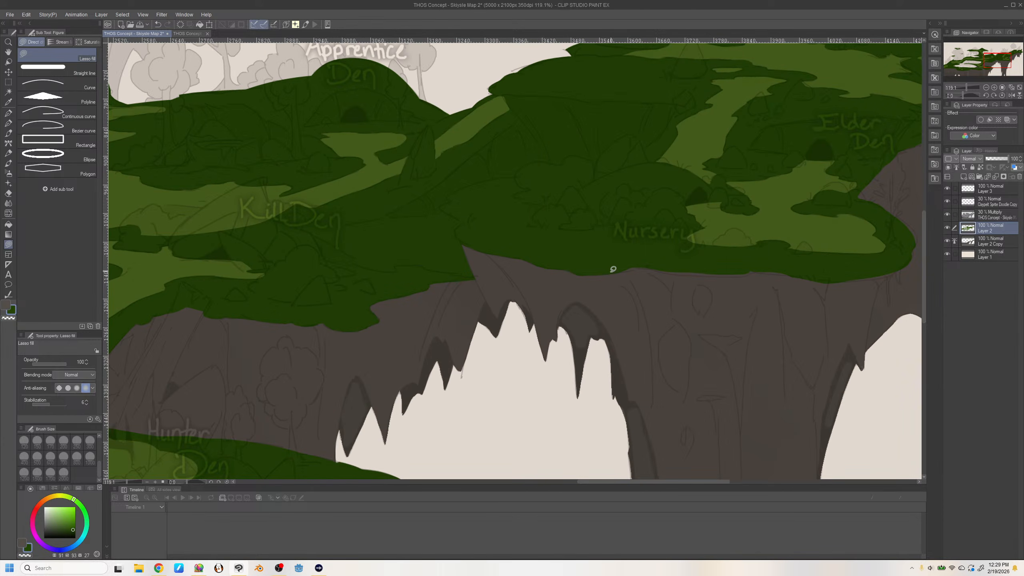
drag(610, 273, 657, 262)
mouse_move(647, 266)
mouse_down()
mouse_move(744, 264)
mouse_move(651, 265)
mouse_up()
mouse_move(753, 268)
mouse_down()
mouse_move(658, 265)
mouse_move(758, 268)
mouse_up()
mouse_move(748, 273)
mouse_down()
mouse_move(809, 274)
mouse_move(754, 268)
mouse_move(769, 269)
mouse_up()
Refine the dark green underside and rounded end of the Nursery ledge against the brown rock
drag(725, 481, 759, 482)
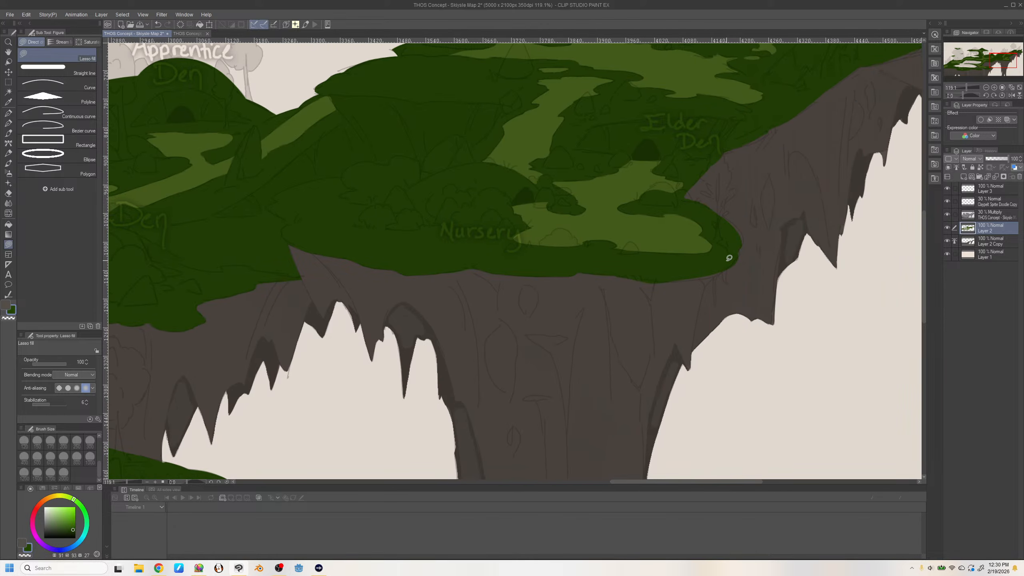
click(994, 87)
click(1002, 62)
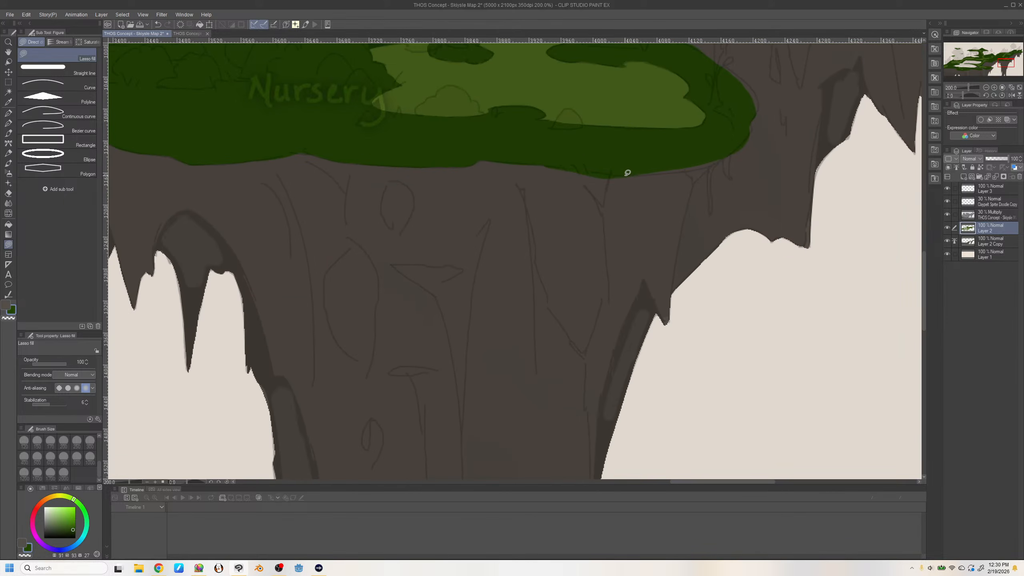
mouse_move(627, 175)
mouse_down()
mouse_move(740, 135)
mouse_move(658, 170)
mouse_move(727, 138)
mouse_move(681, 167)
mouse_move(743, 130)
mouse_move(632, 179)
mouse_up()
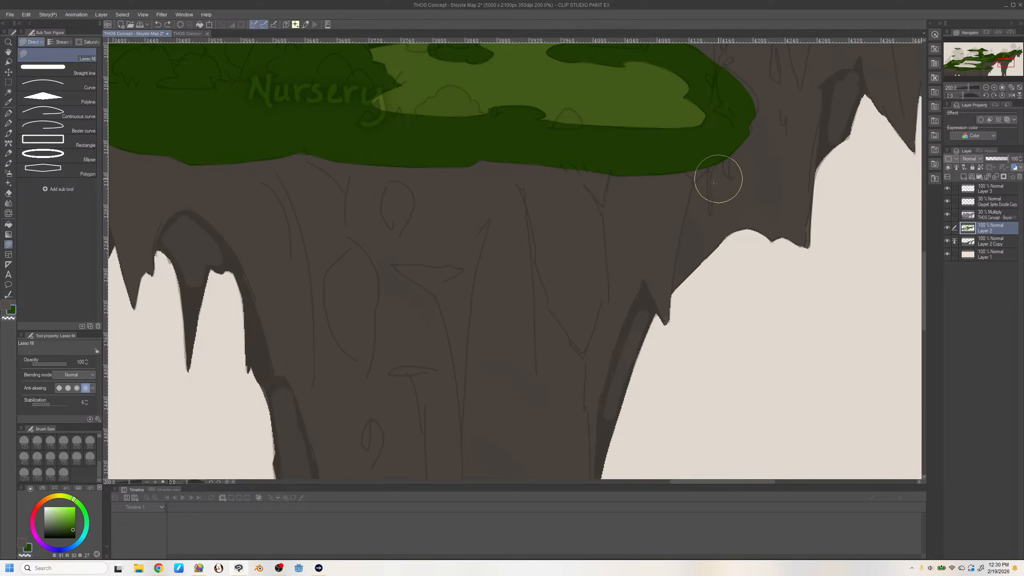
drag(746, 121, 737, 152)
drag(923, 259, 923, 230)
key(h)
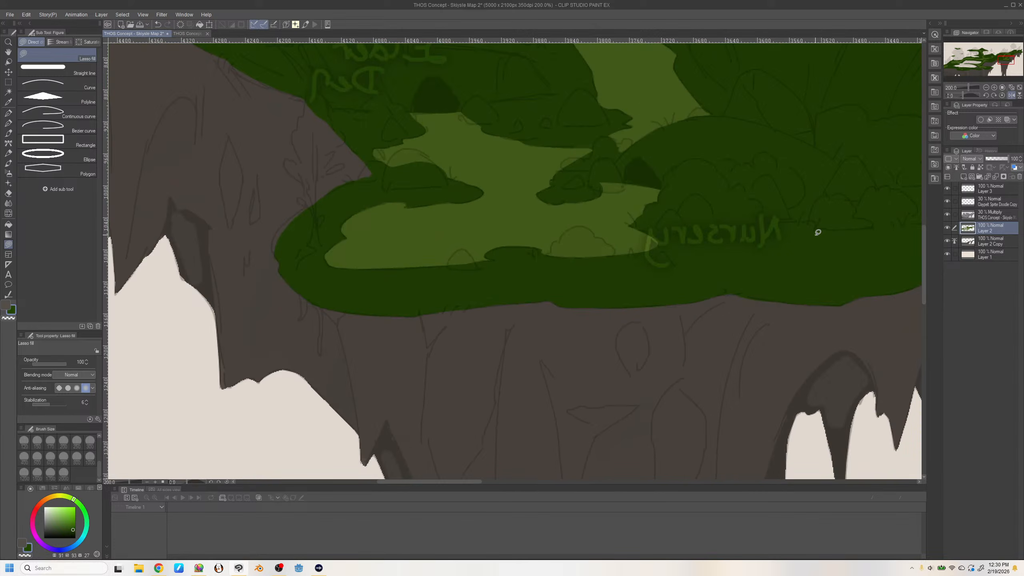
mouse_move(277, 251)
mouse_down()
mouse_move(352, 188)
mouse_move(293, 232)
mouse_up()
key(h)
Reshape the dark green edge along the slope beside Elder Den, from the notch above the Nursery ledge upward
drag(924, 247, 924, 223)
drag(719, 481, 751, 483)
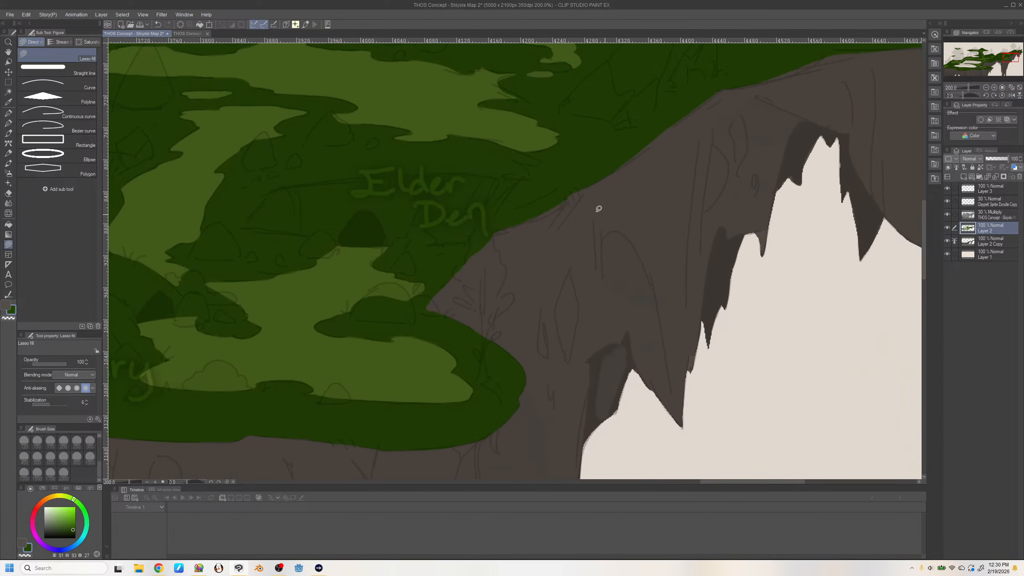
mouse_move(577, 188)
mouse_down()
mouse_move(464, 239)
mouse_move(575, 190)
mouse_up()
mouse_move(441, 281)
mouse_down()
mouse_move(418, 292)
mouse_move(441, 297)
mouse_move(435, 307)
mouse_up()
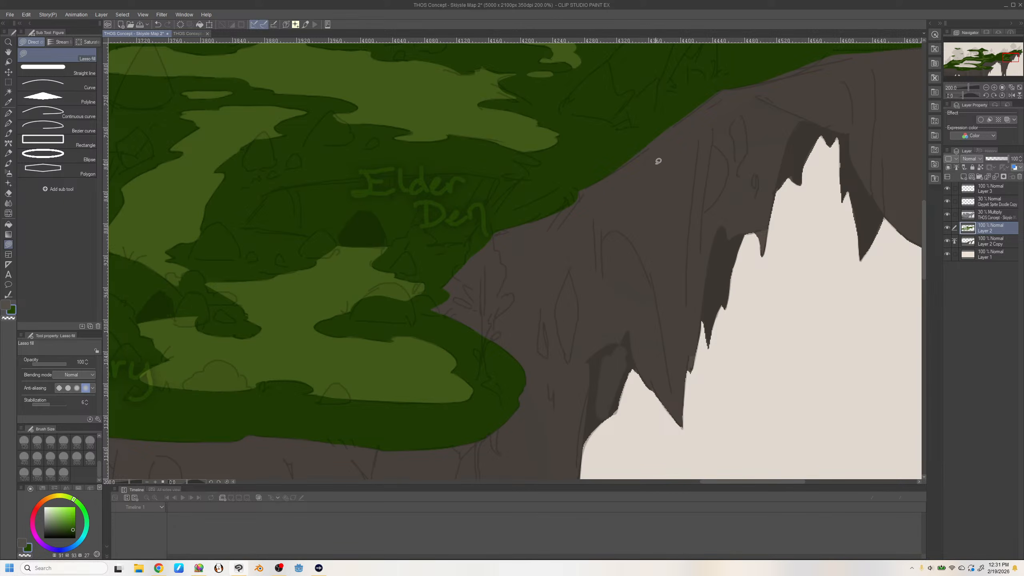
mouse_move(601, 177)
mouse_down()
mouse_move(710, 99)
mouse_move(624, 163)
mouse_up()
key(ctrl+z)
drag(657, 141, 595, 179)
mouse_move(724, 85)
mouse_down()
mouse_move(713, 89)
mouse_move(727, 82)
mouse_up()
Smooth the dark green edge at the upper bends of the slope between Elder Den and Alpha Den
drag(1008, 58, 1010, 56)
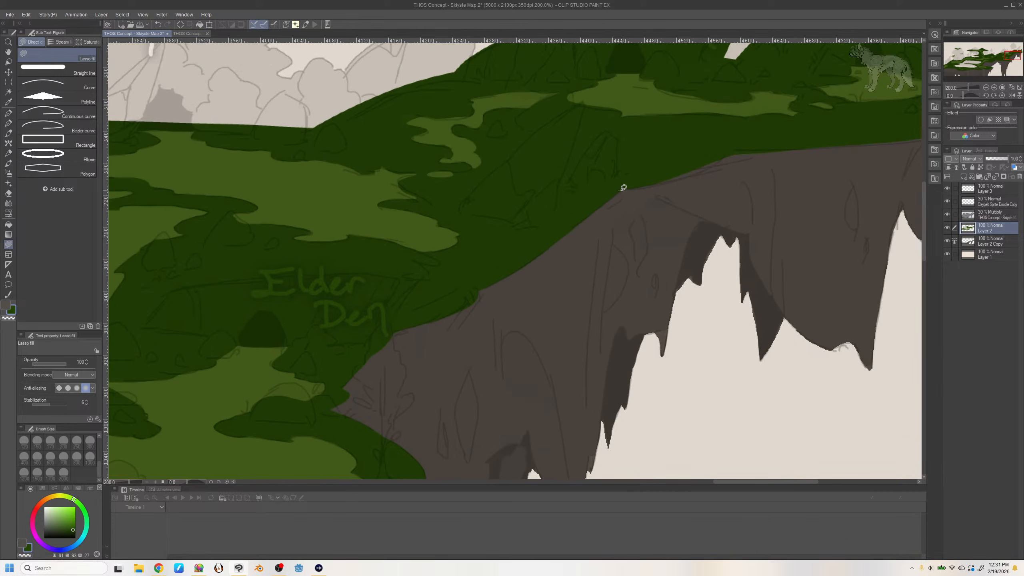
mouse_move(623, 188)
mouse_down()
mouse_move(669, 181)
mouse_move(721, 145)
mouse_move(623, 183)
mouse_up()
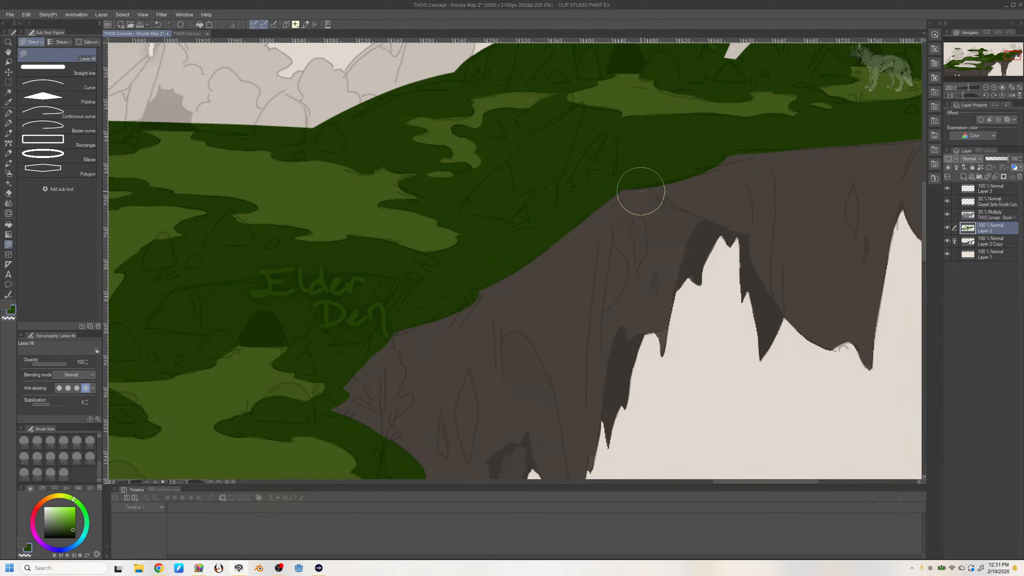
drag(696, 181, 725, 157)
key(ctrl+z)
drag(747, 156, 745, 153)
Switch to the COTCS View Testing project in Godot Engine and run it
click(299, 571)
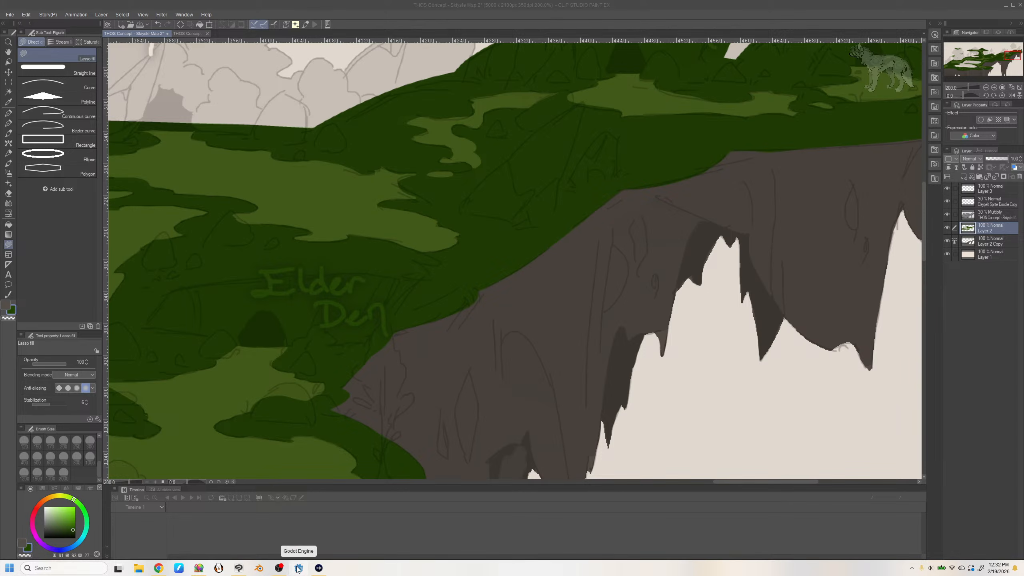
mouse_move(298, 569)
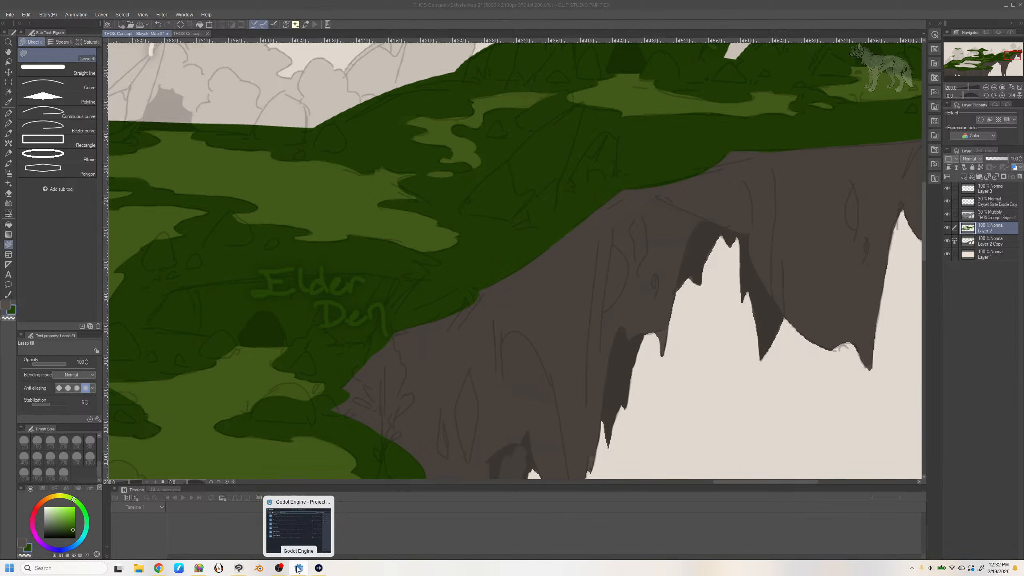
click(298, 568)
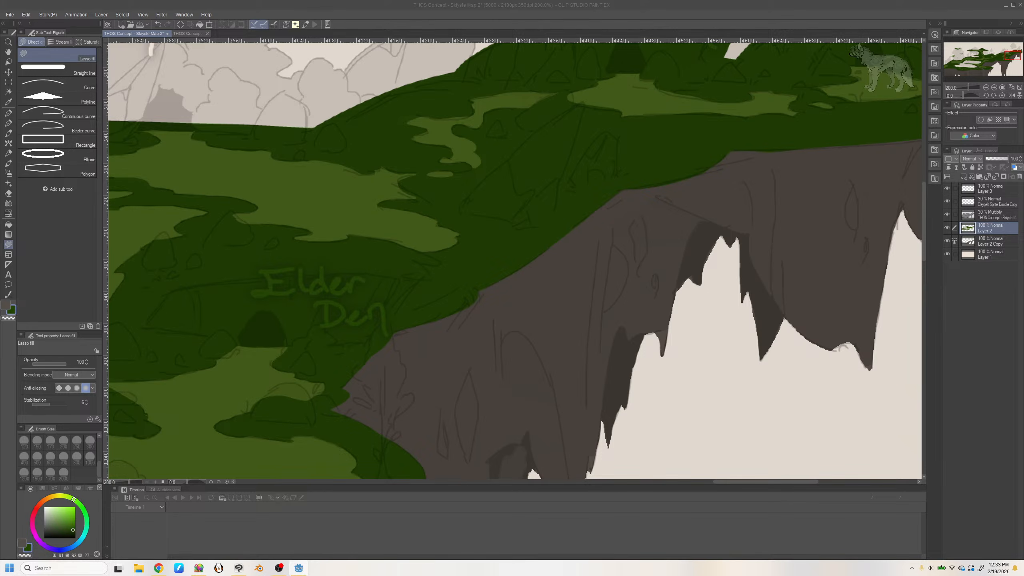
drag(0, 121, 551, 2)
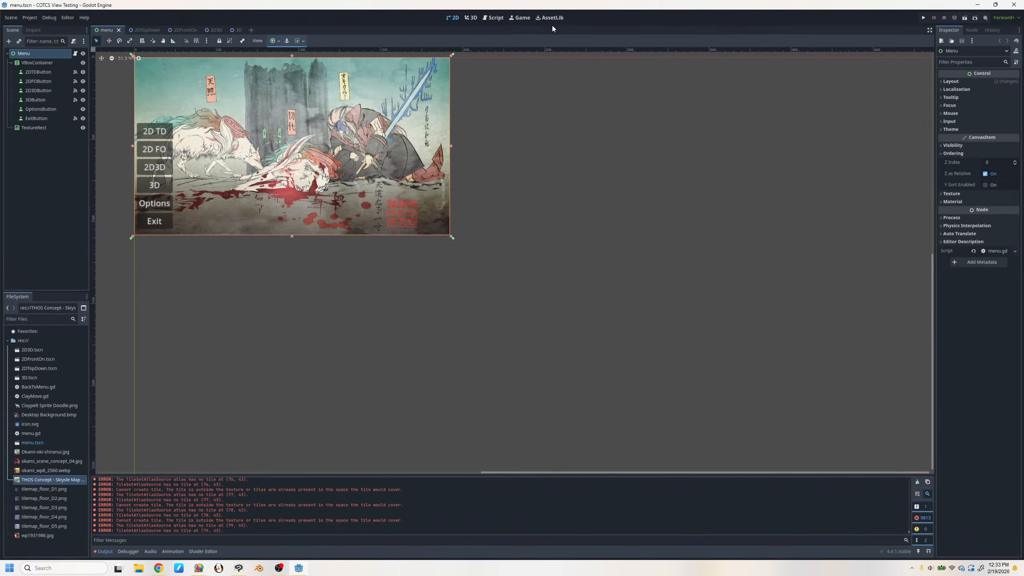
click(923, 18)
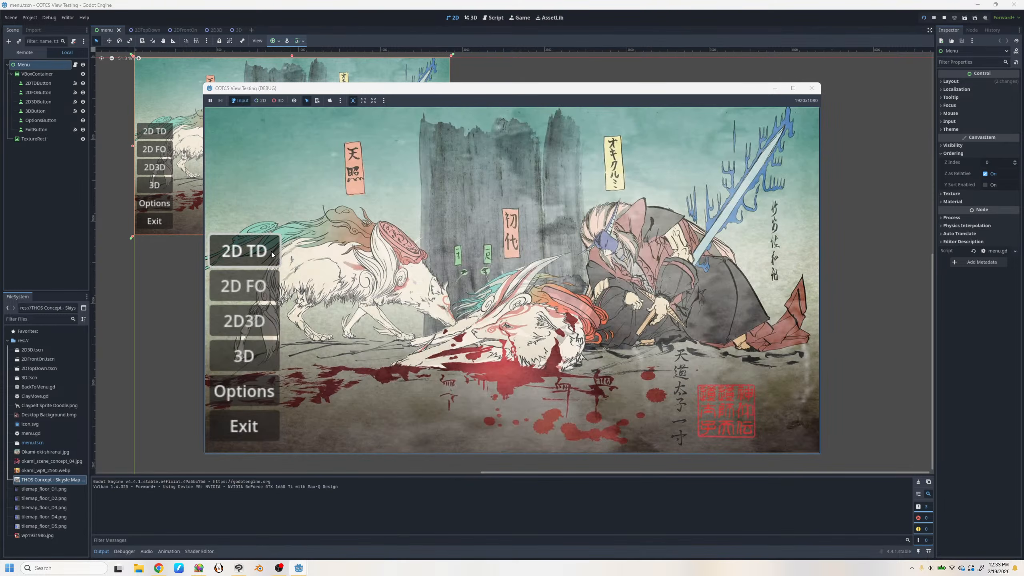
Open the 2D TD view from the running game's menu and walk the wolf around the map near Alpha Den
click(284, 248)
key(s)
key(a)
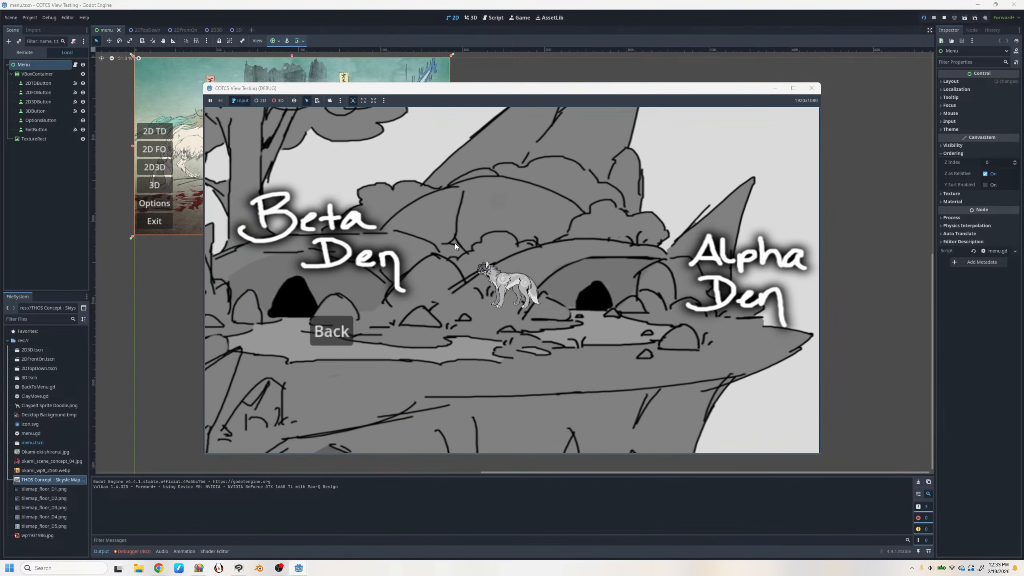
Walk the wolf from Alpha Den past Beta Den to the path between High Guard Den and Elder Den
key(a)
key(s)
key(w)
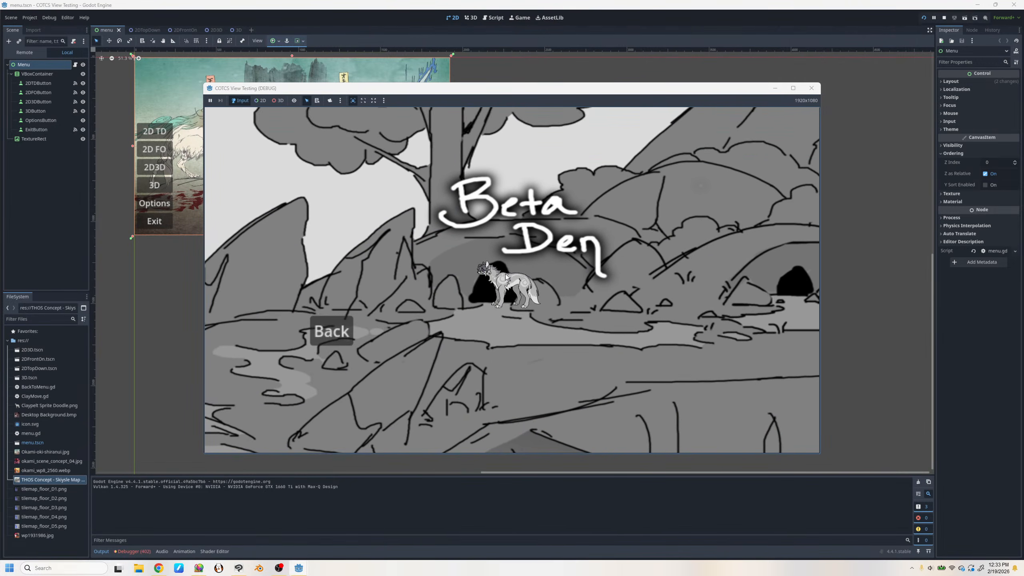
key(a)
key(s)
key(a)
key(w)
key(a)
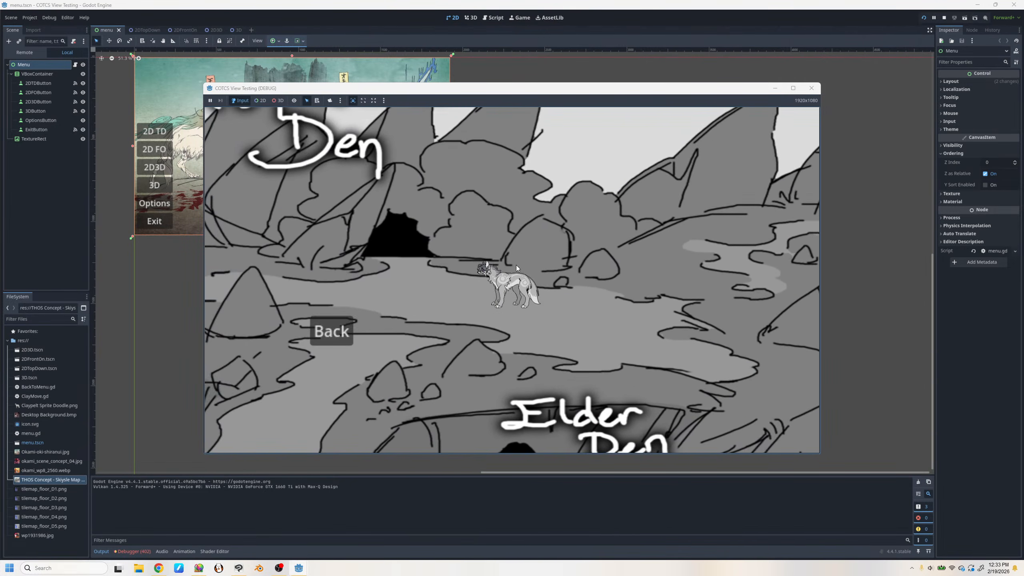
Walk the wolf down past Nursery and Kill Den, and up to the Apprentice Den entrance
key(a)
key(s)
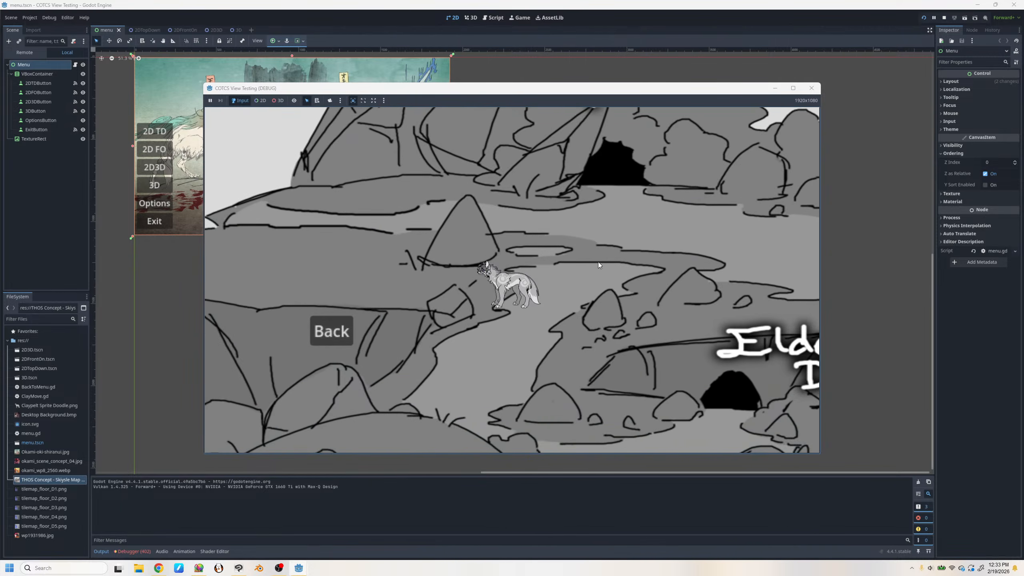
key(w)
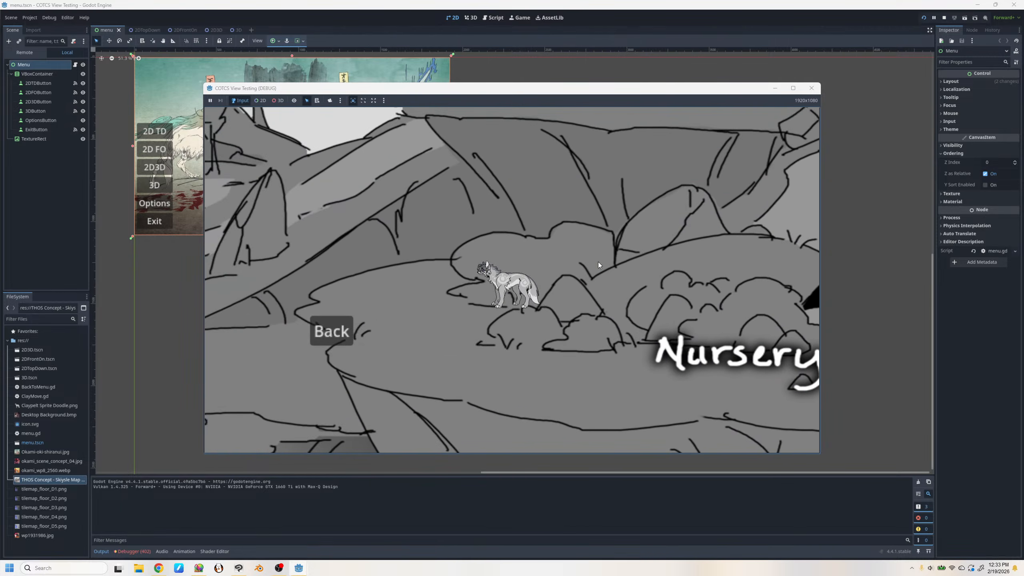
key(s)
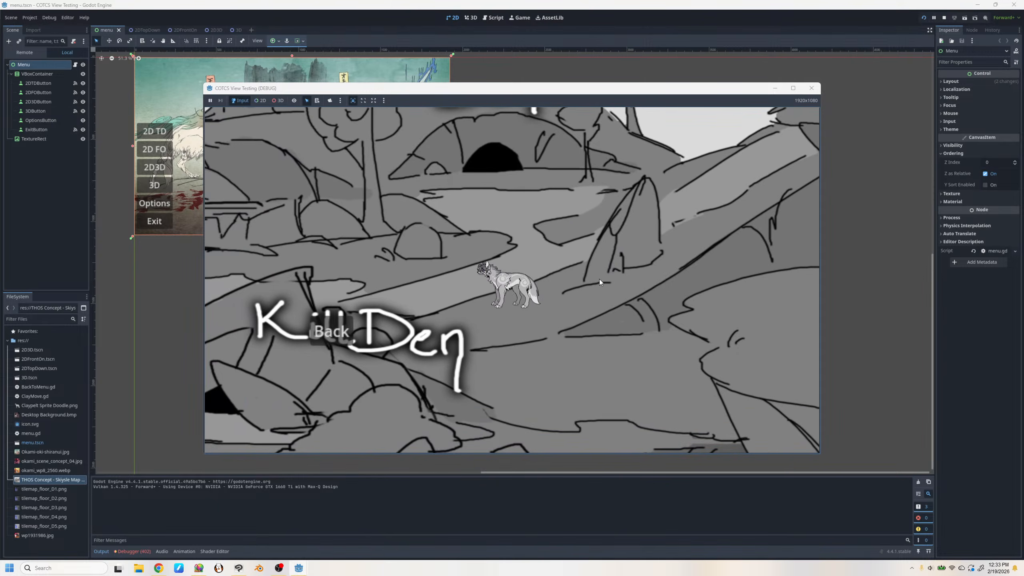
key(w)
key(d)
key(w)
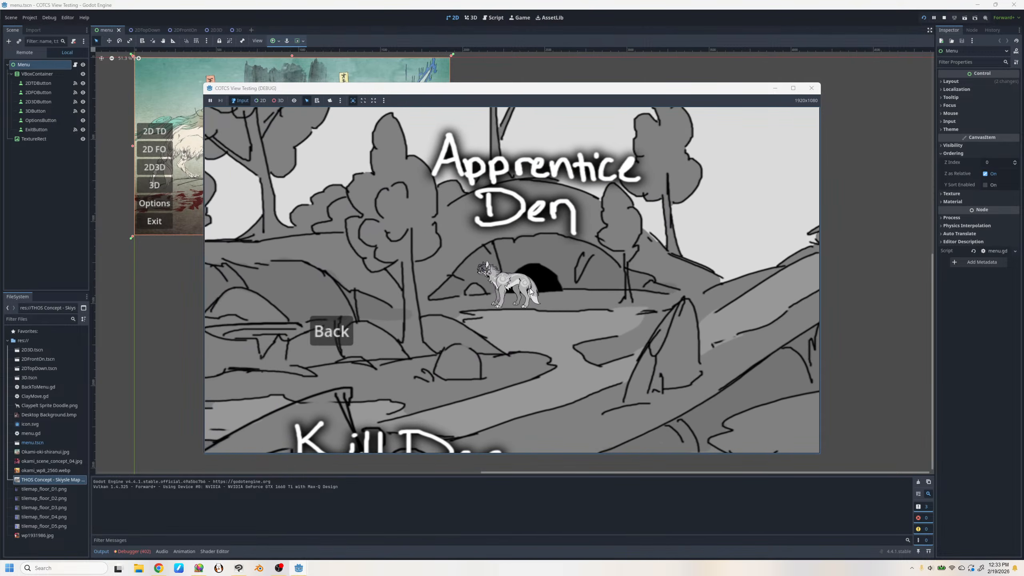
Walk the wolf past Kill Den to the open ground above the Low Guard label, and close the running game
key(s)
key(a)
key(s)
key(w)
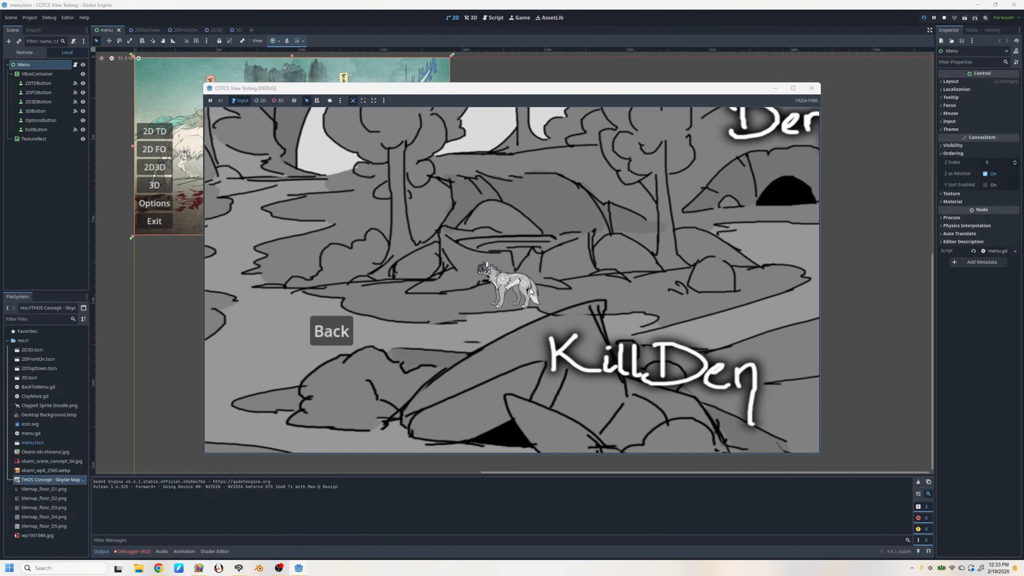
key(s)
key(w)
key(a)
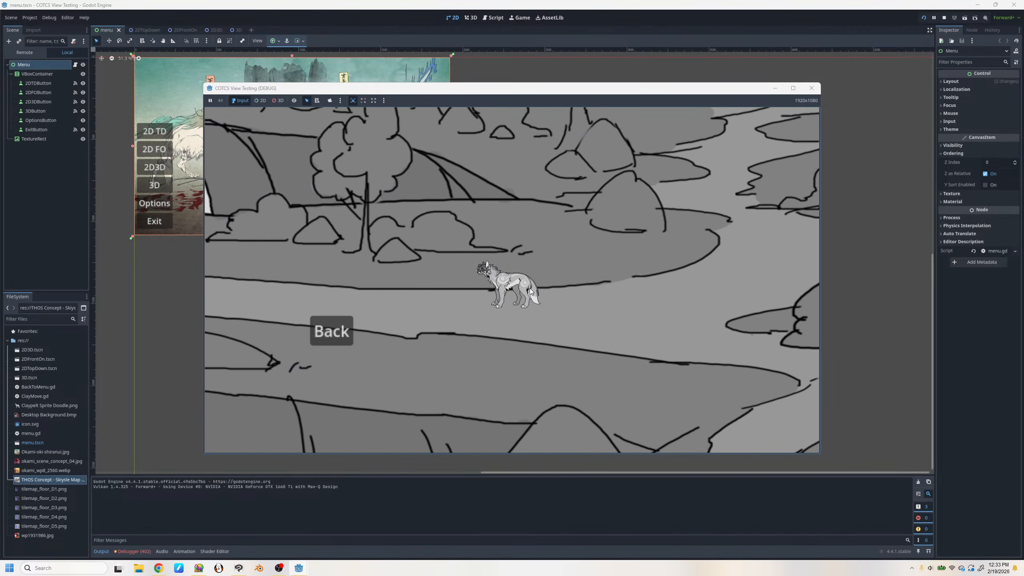
key(s)
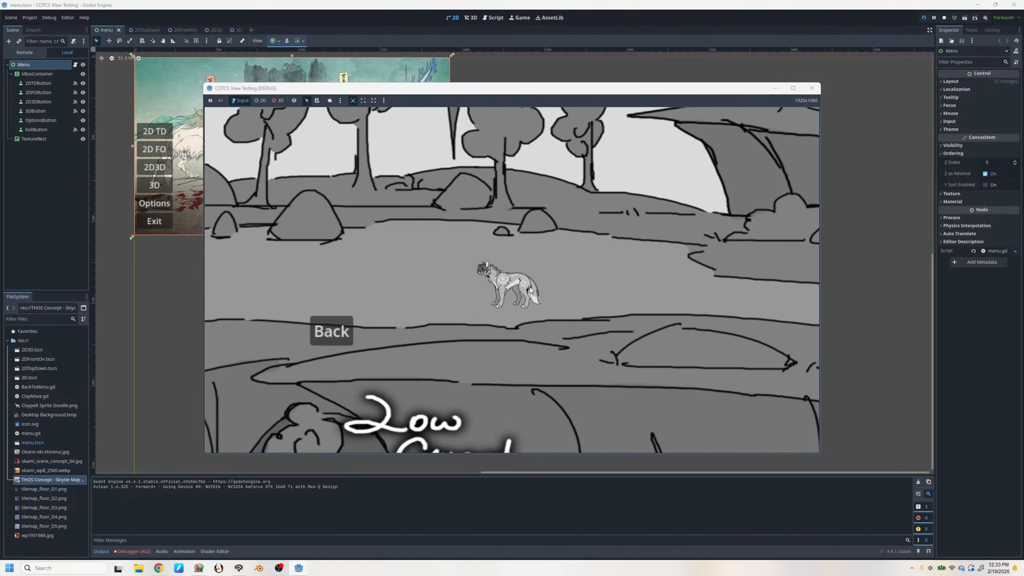
key(d)
key(w)
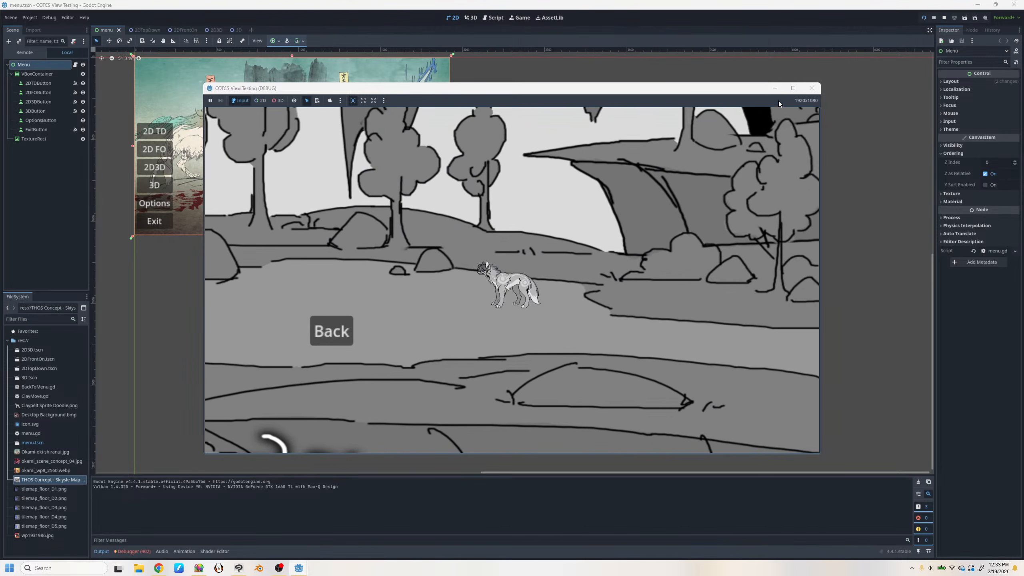
click(805, 89)
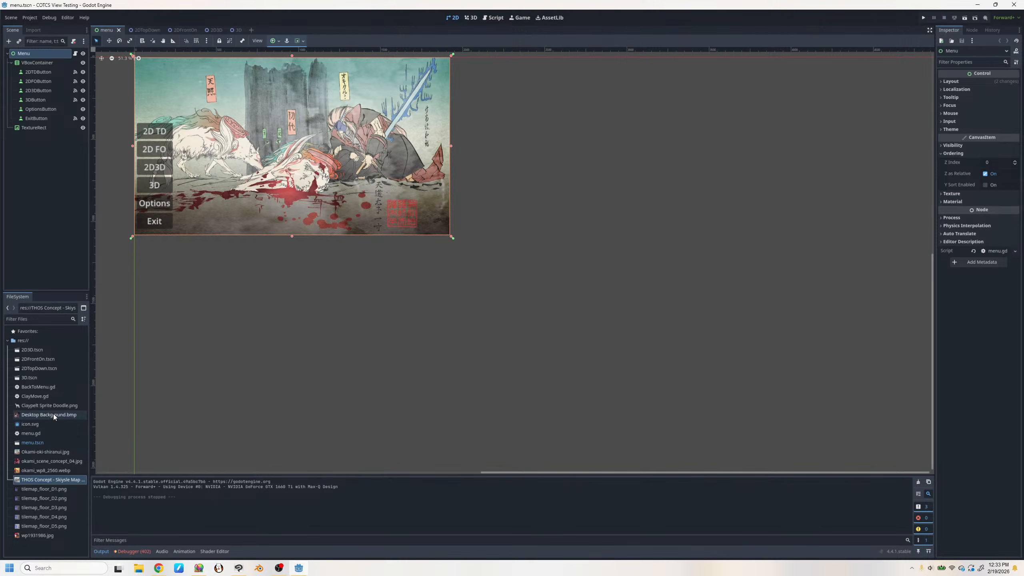
Check the THOS Concept map file and open the 2D3D.tscn and 2DFrontOn.tscn scenes
click(61, 350)
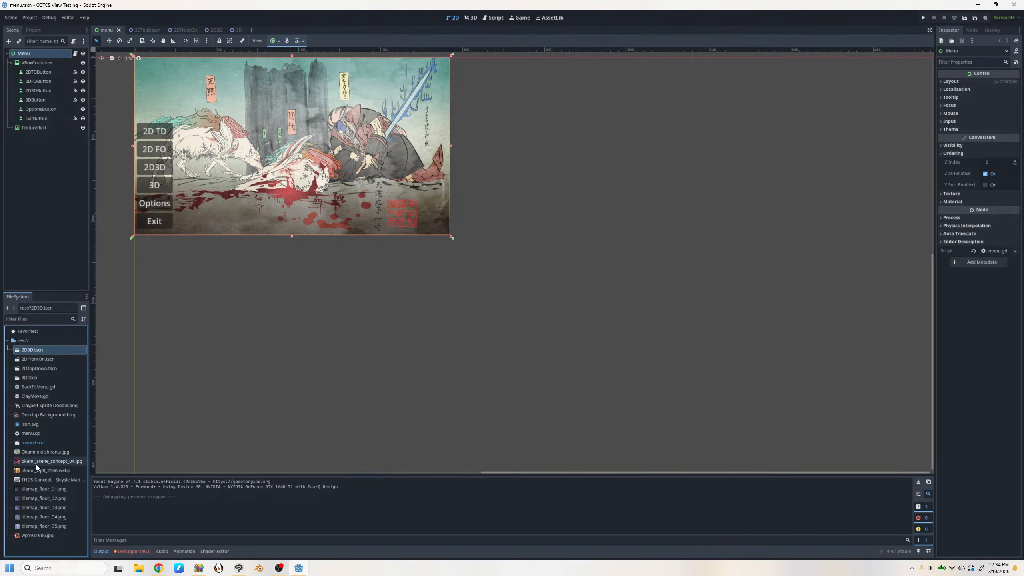
click(35, 480)
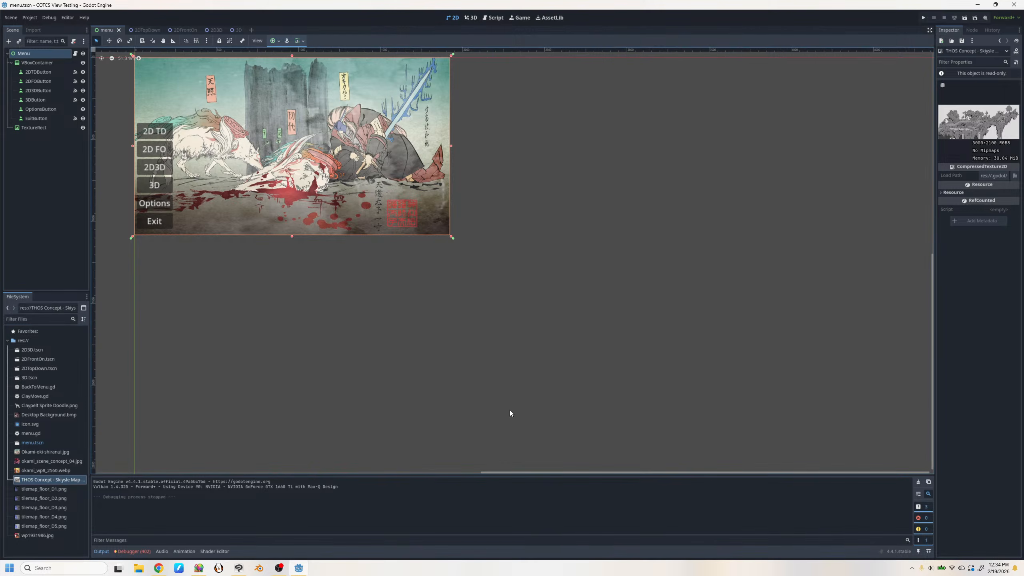
double_click(36, 349)
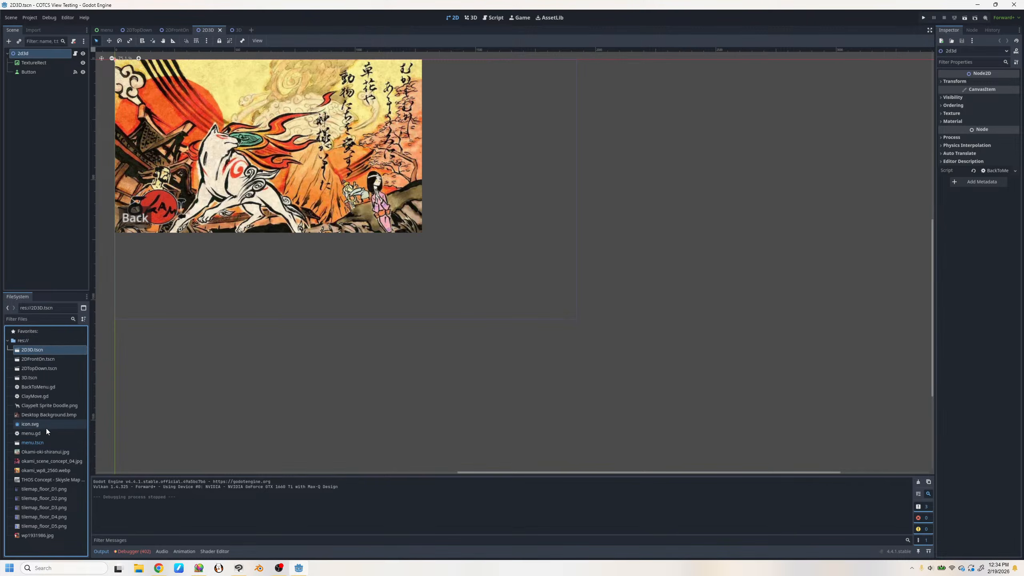
click(63, 360)
double_click(63, 361)
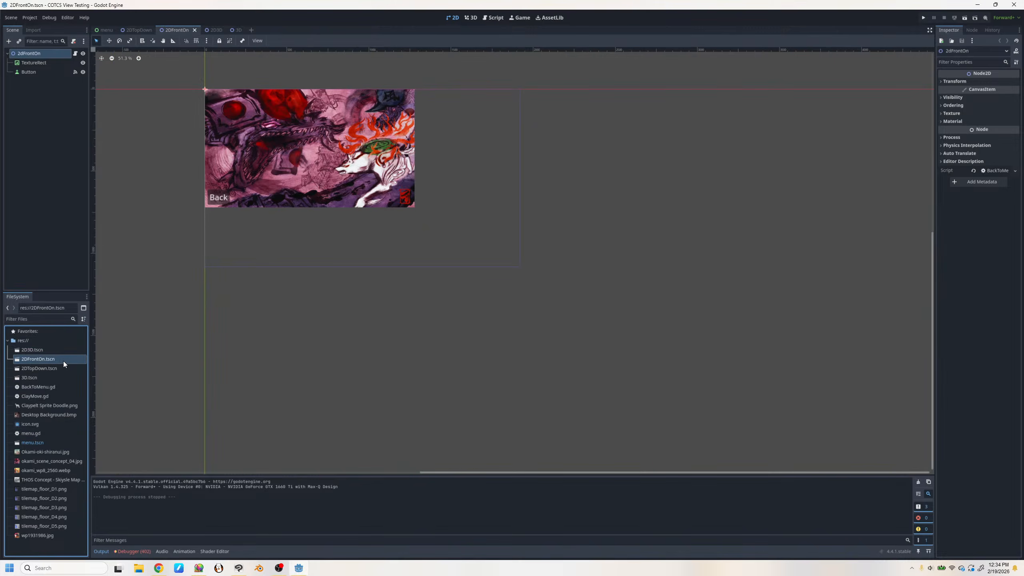
Open the 2DTopDown.tscn scene and select the TextureRect holding the island map
click(62, 365)
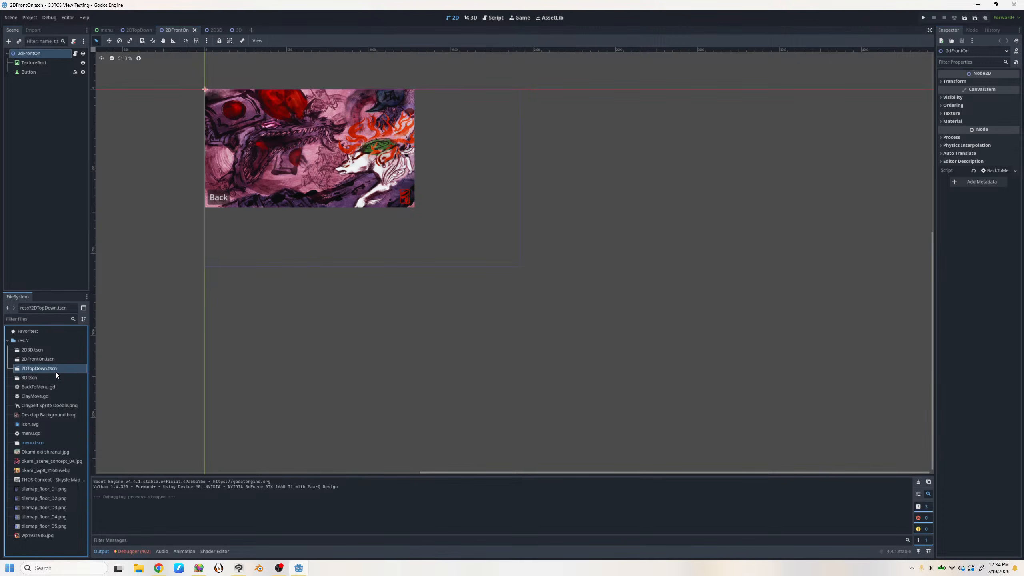
double_click(56, 369)
drag(205, 174, 563, 307)
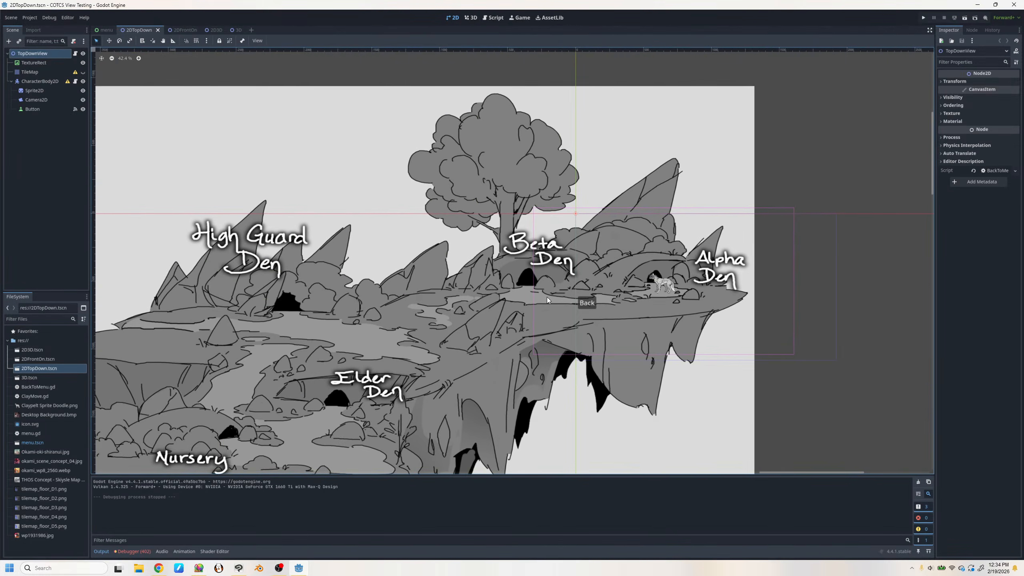
drag(536, 354, 591, 232)
click(713, 277)
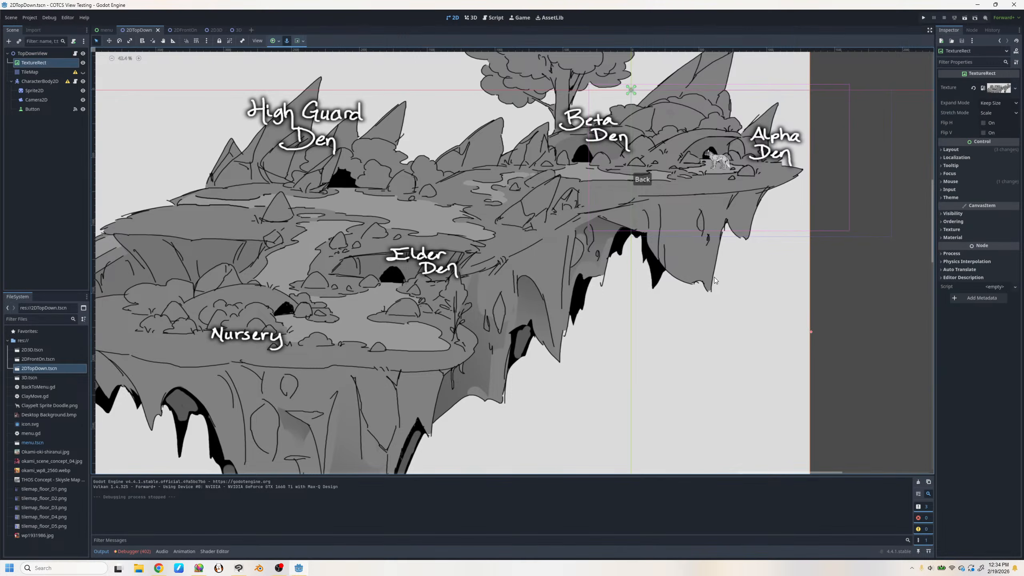
Examine the map TextureRect's Control properties from Layout through Input for a way to resize it
click(957, 149)
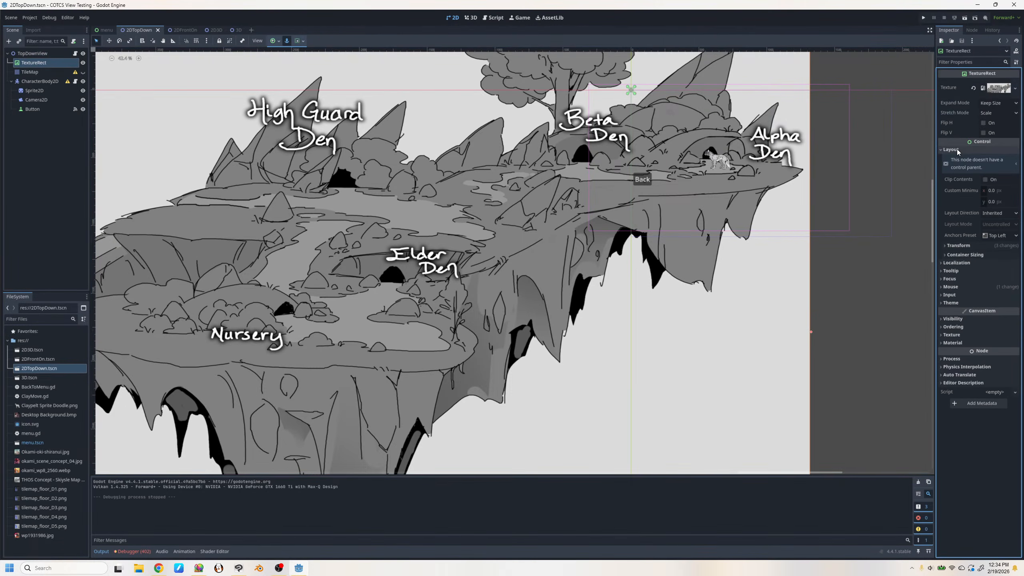
click(953, 149)
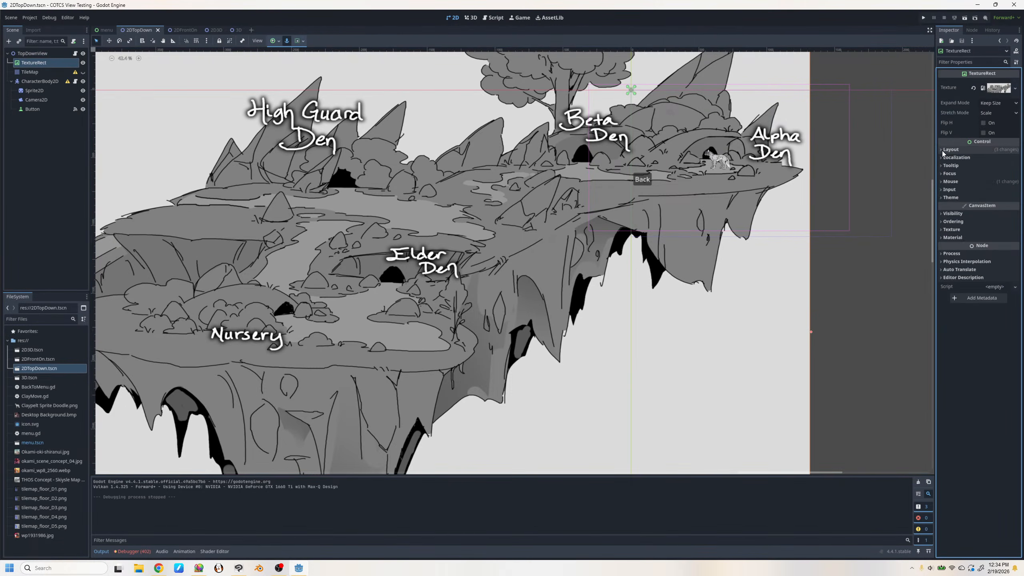
click(942, 158)
click(943, 157)
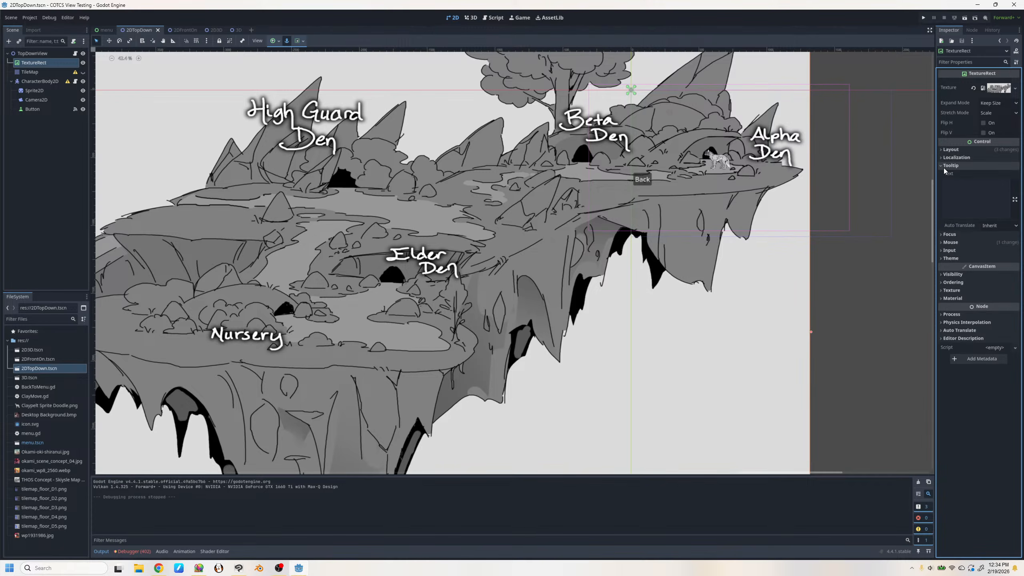
click(946, 174)
click(945, 174)
click(947, 182)
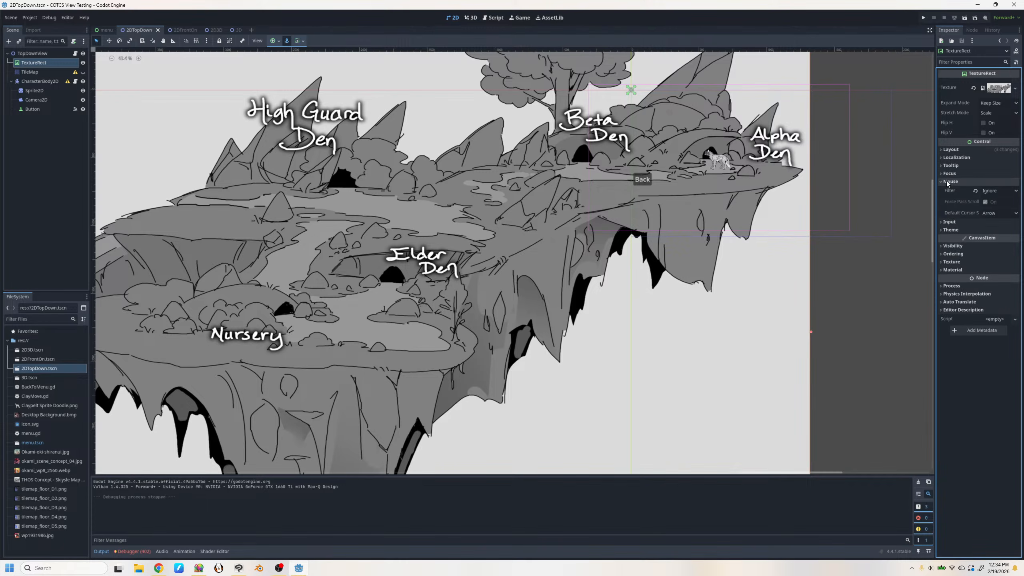
click(948, 182)
click(947, 190)
click(947, 189)
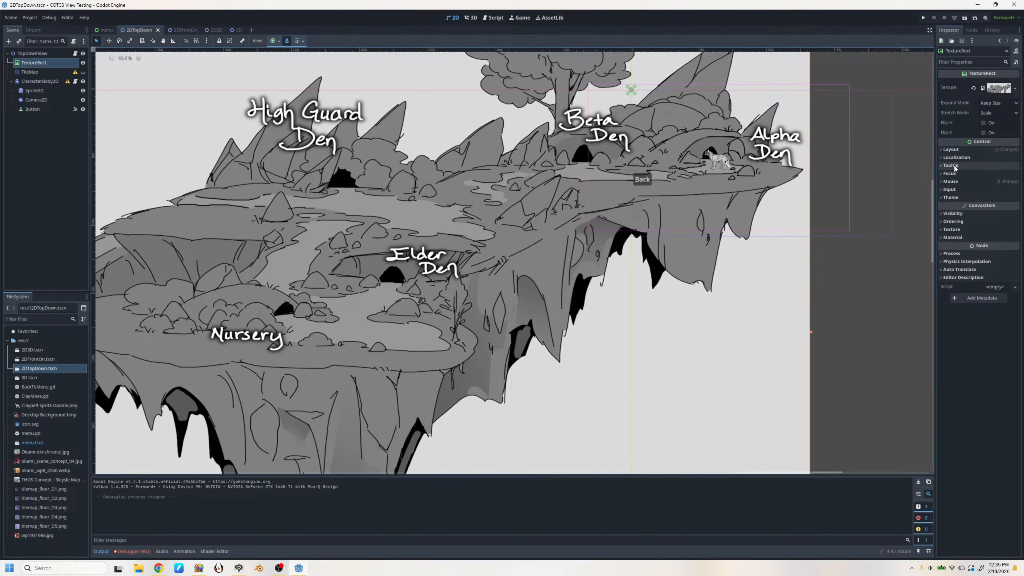
Look through the map TextureRect's CanvasItem properties: Visibility, Ordering and Material
click(963, 215)
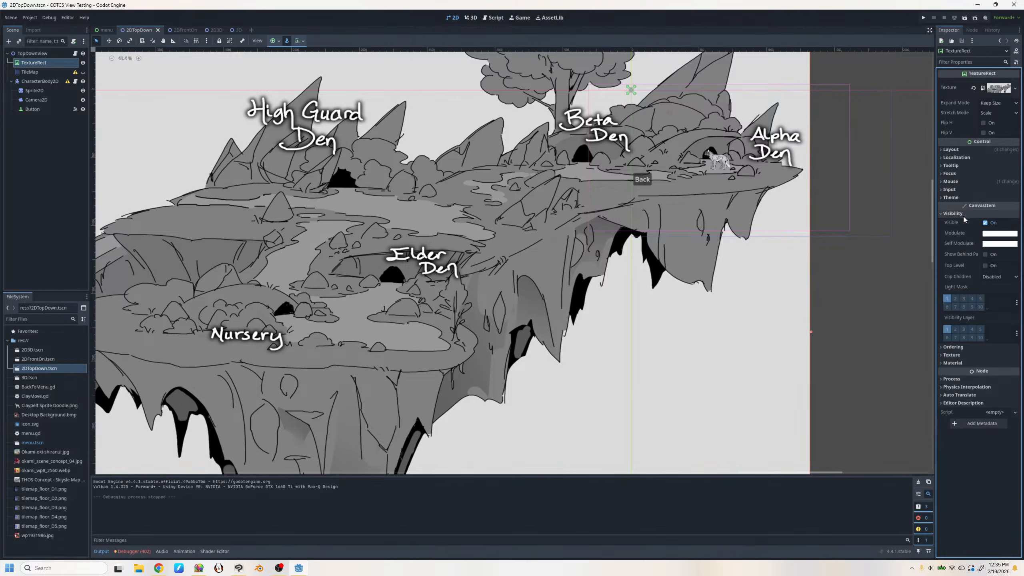
click(963, 216)
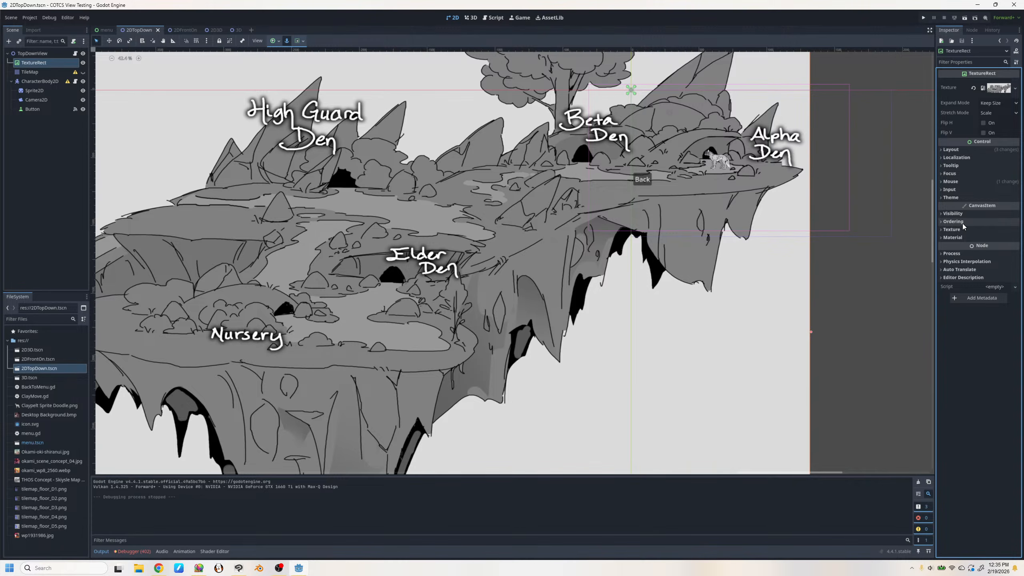
click(962, 224)
click(962, 224)
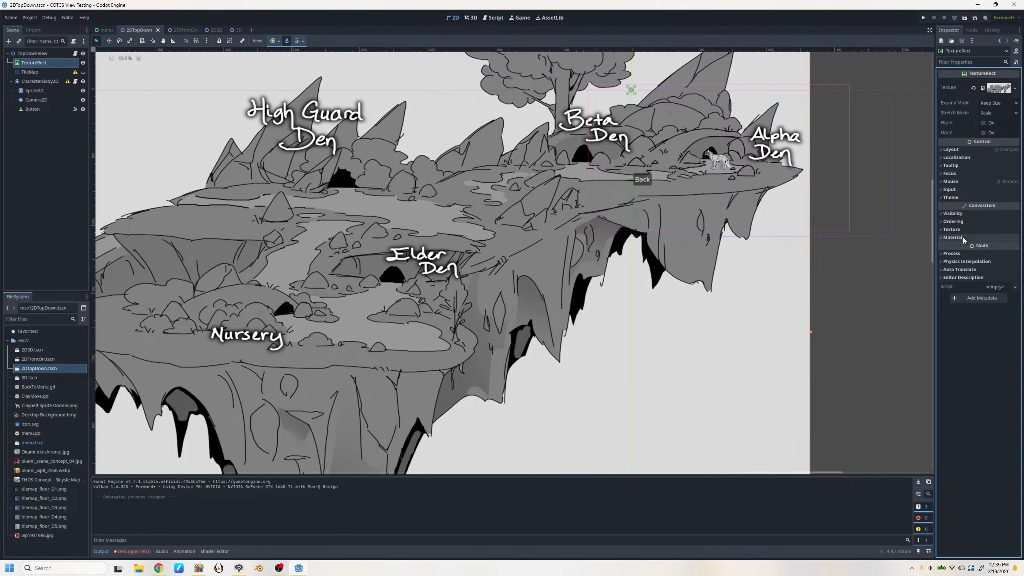
click(963, 237)
click(963, 237)
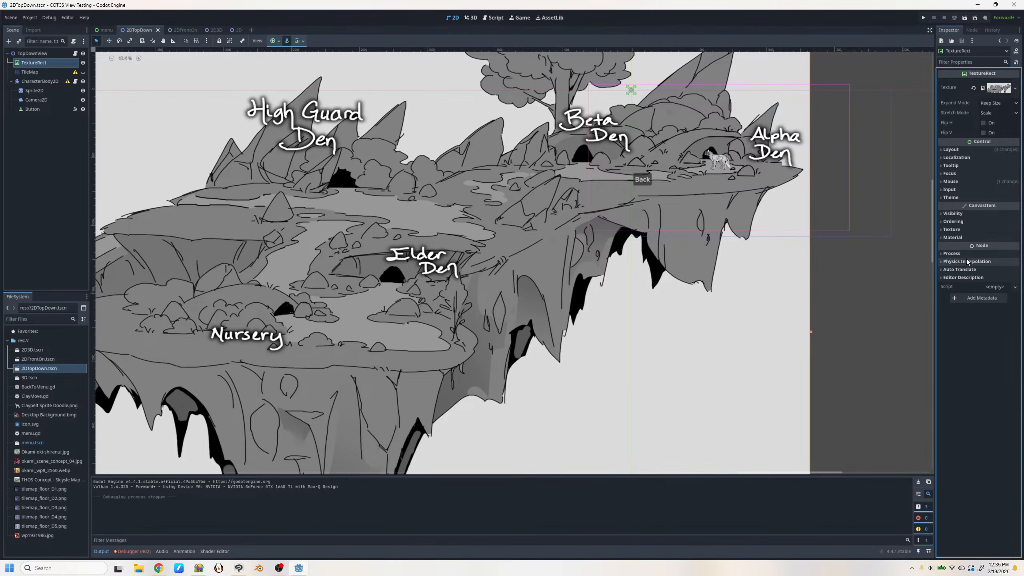
Recheck the map TextureRect's Control properties from Theme back up to Layout
click(963, 196)
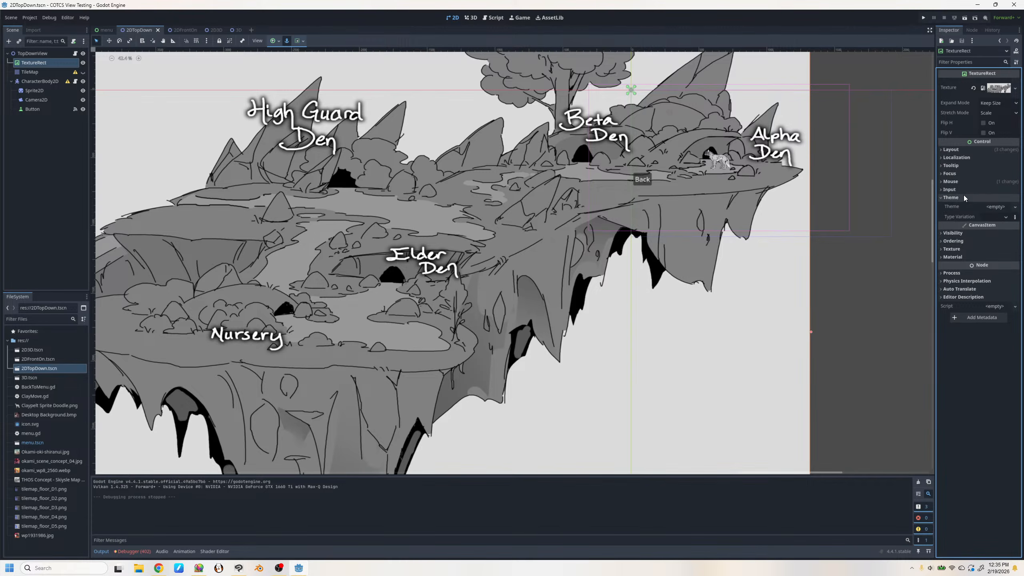
click(962, 196)
click(963, 190)
click(963, 189)
click(964, 183)
click(964, 183)
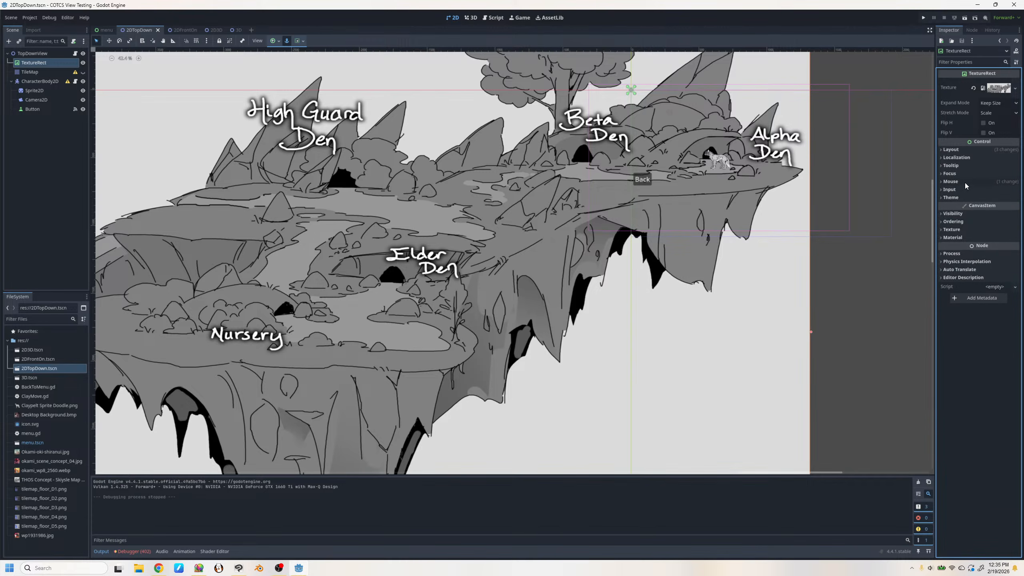
click(965, 176)
click(965, 176)
click(965, 170)
click(965, 170)
click(967, 158)
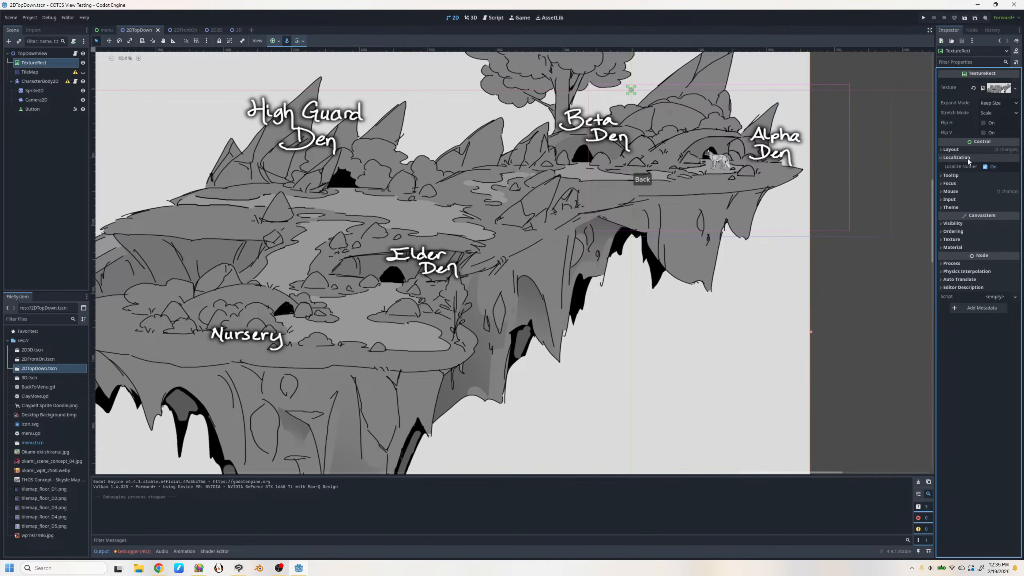
click(968, 158)
click(968, 150)
click(969, 149)
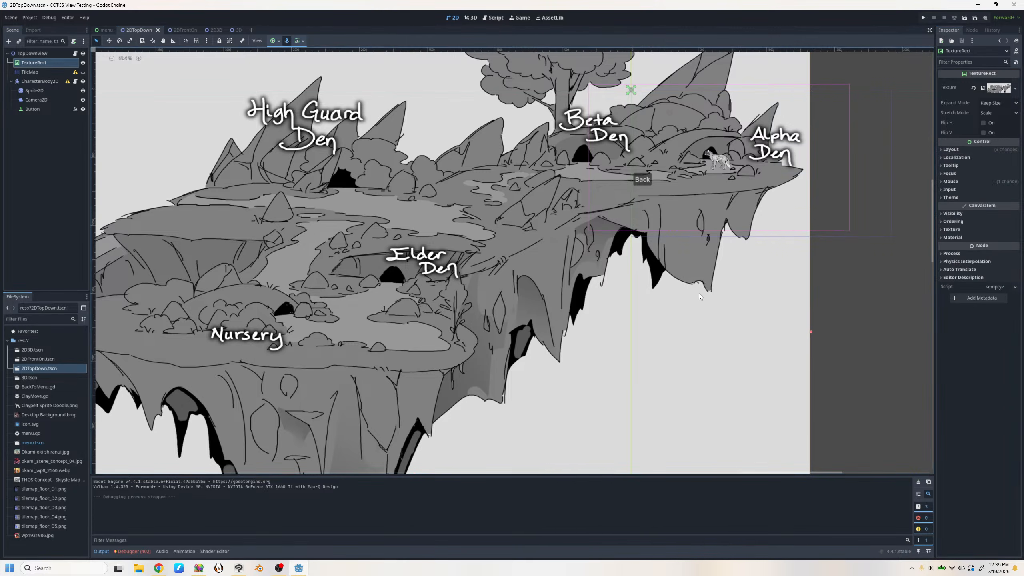
Try resizing the island map TextureRect freehand with the Scale tool, undoing each attempt
right_click(57, 67)
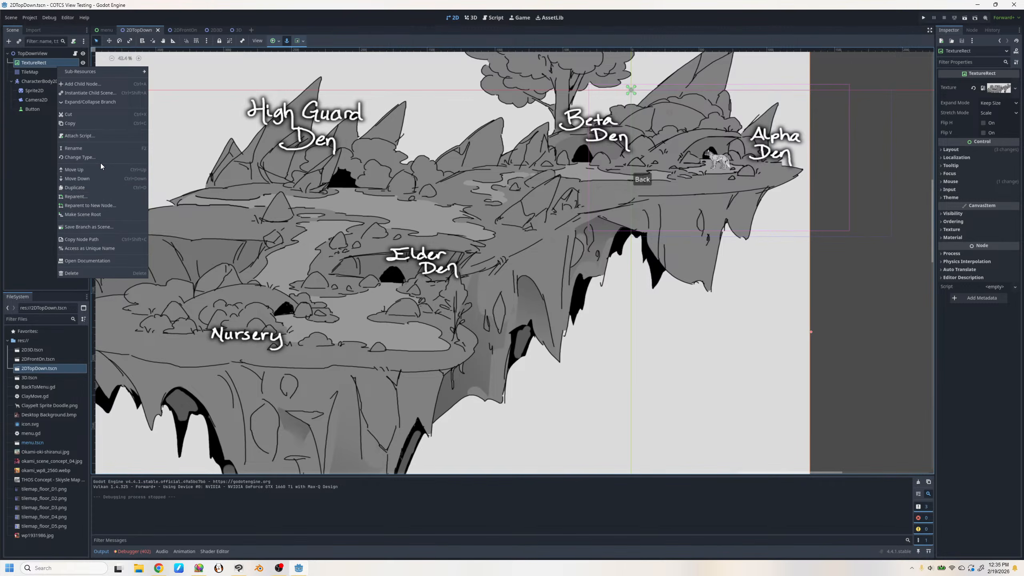
click(113, 41)
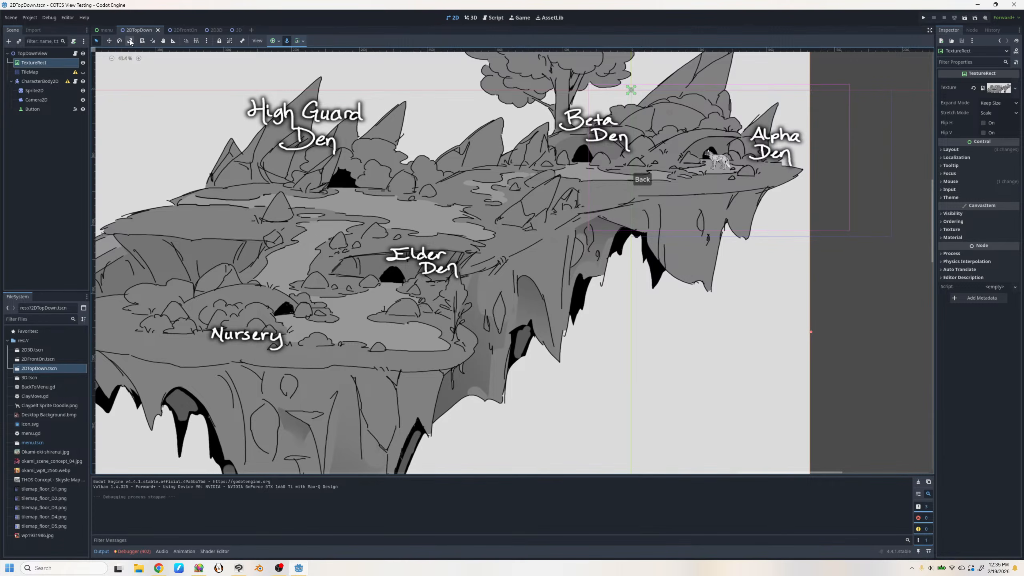
click(130, 41)
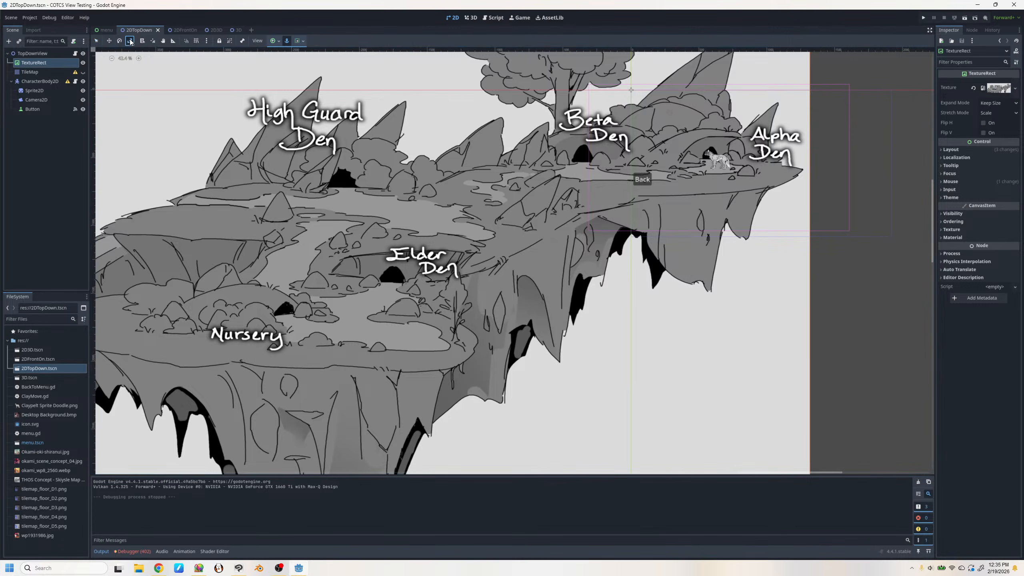
scroll(553, 298, down, 3)
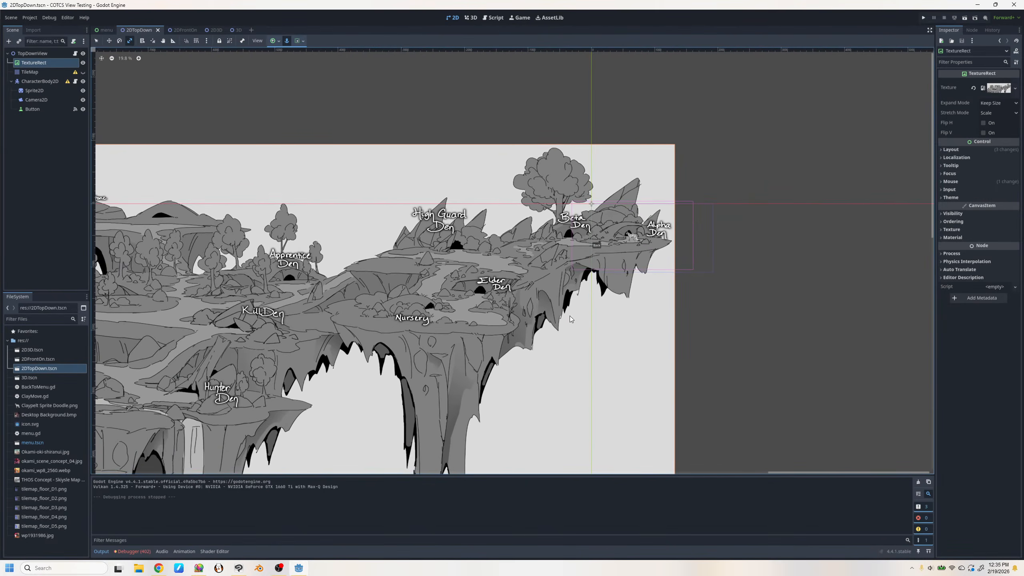
scroll(569, 315, down, 3)
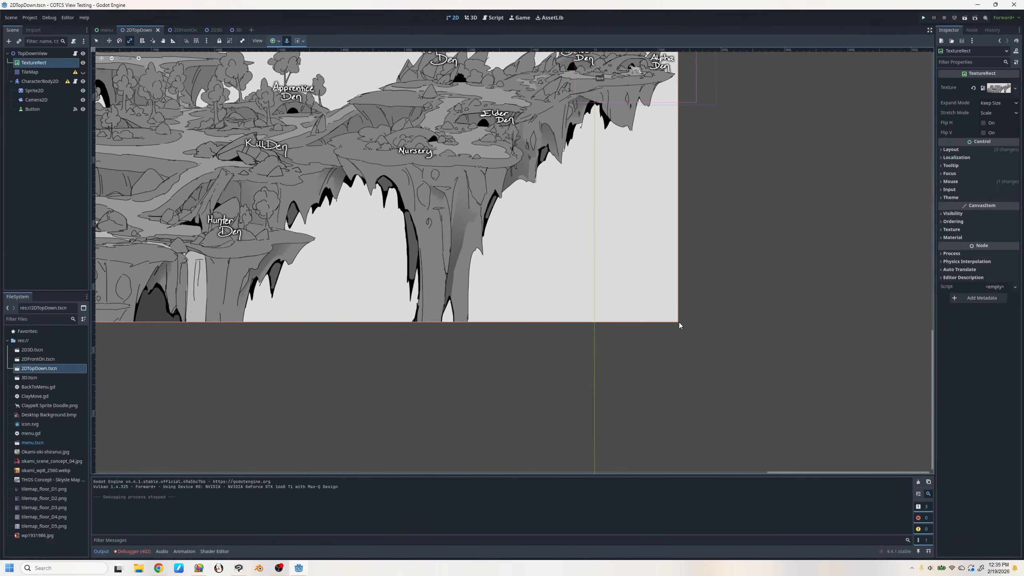
drag(678, 323, 700, 262)
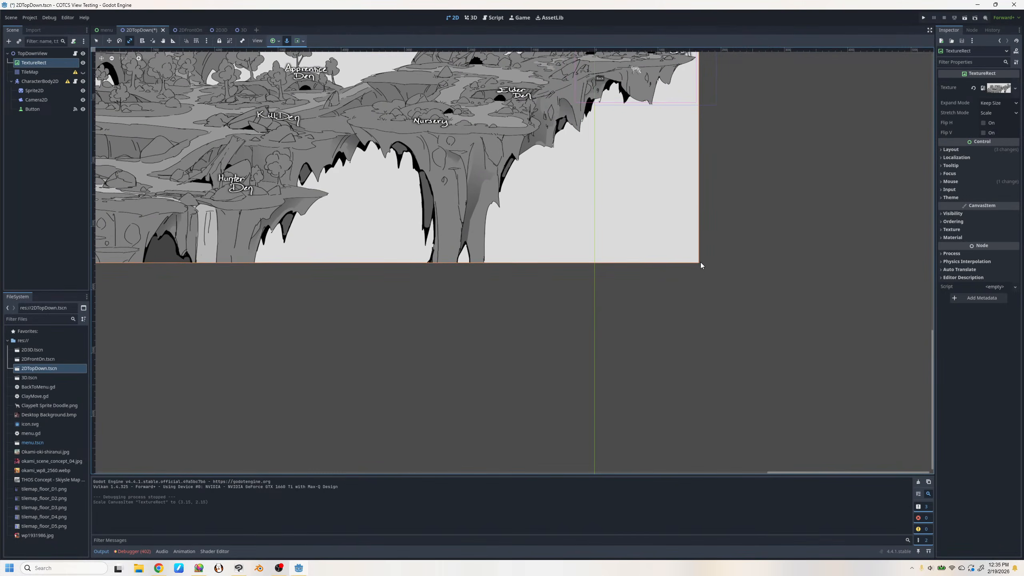
key(ctrl+z)
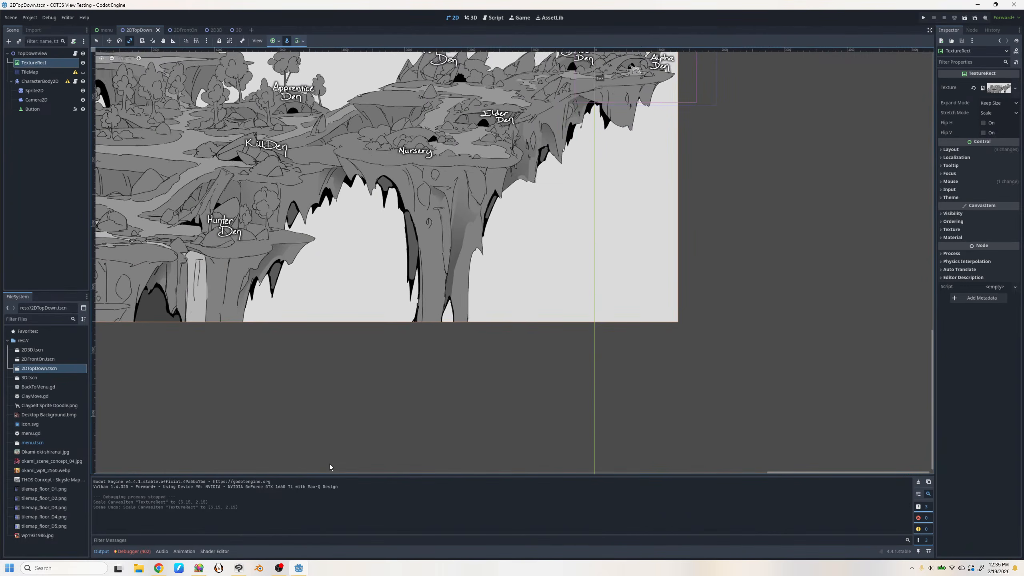
drag(363, 332, 370, 306)
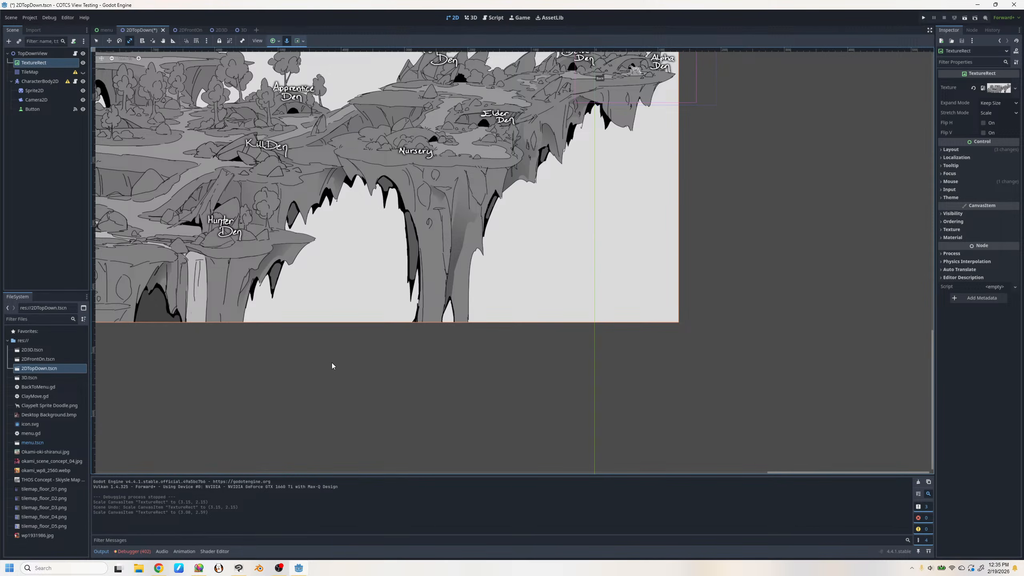
key(ctrl+z)
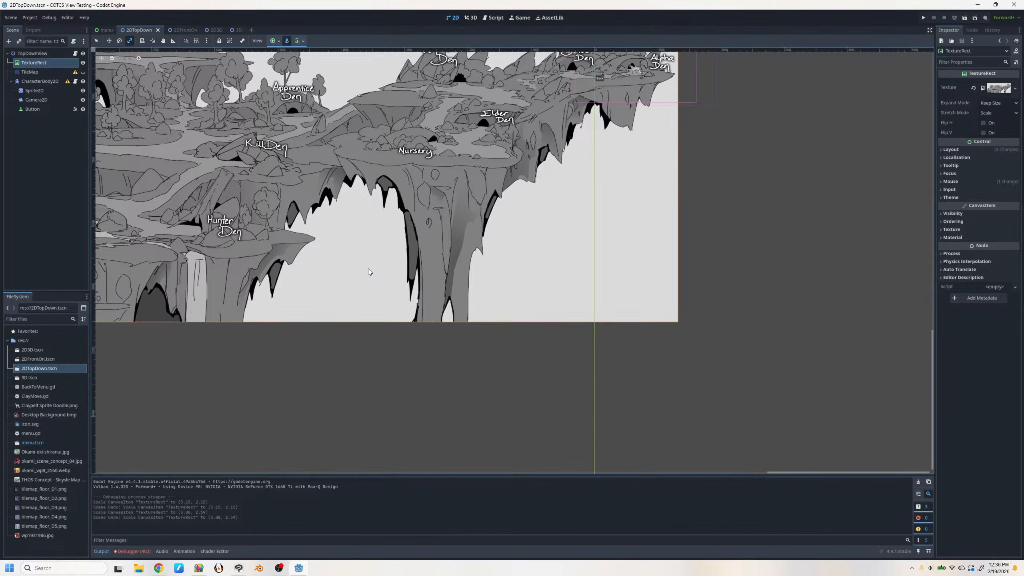
drag(250, 149, 458, 273)
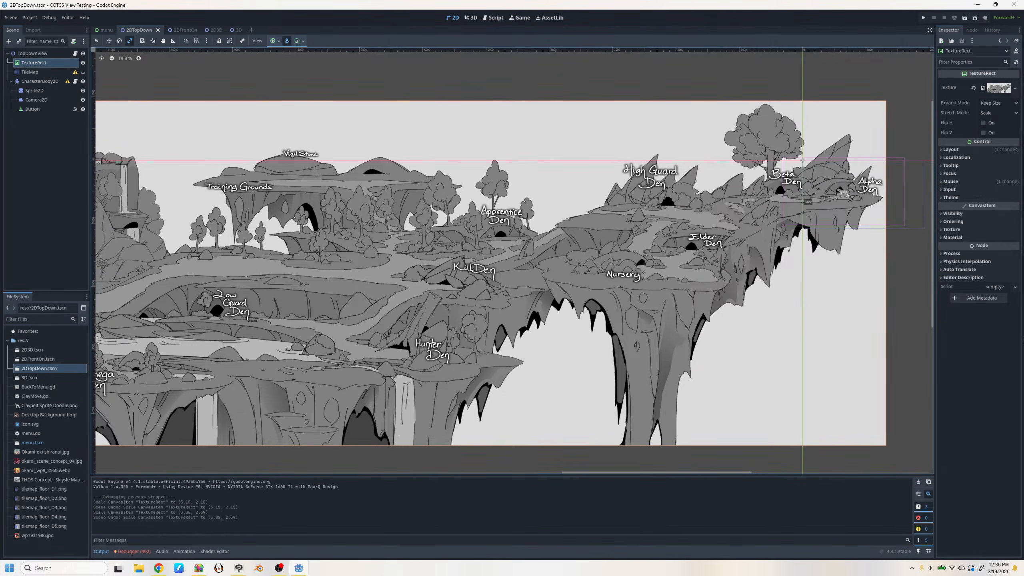
click(972, 31)
click(991, 30)
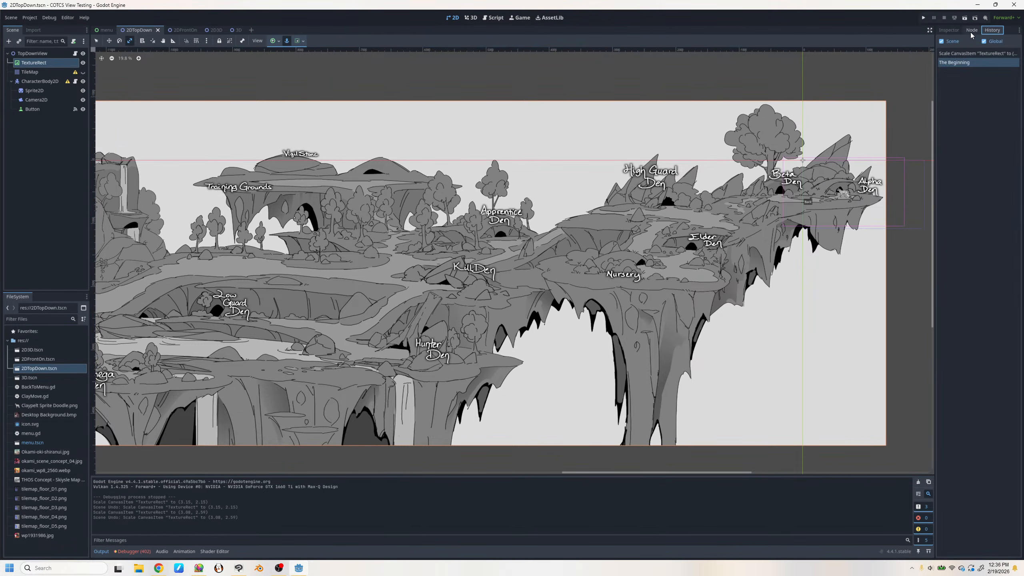
click(948, 31)
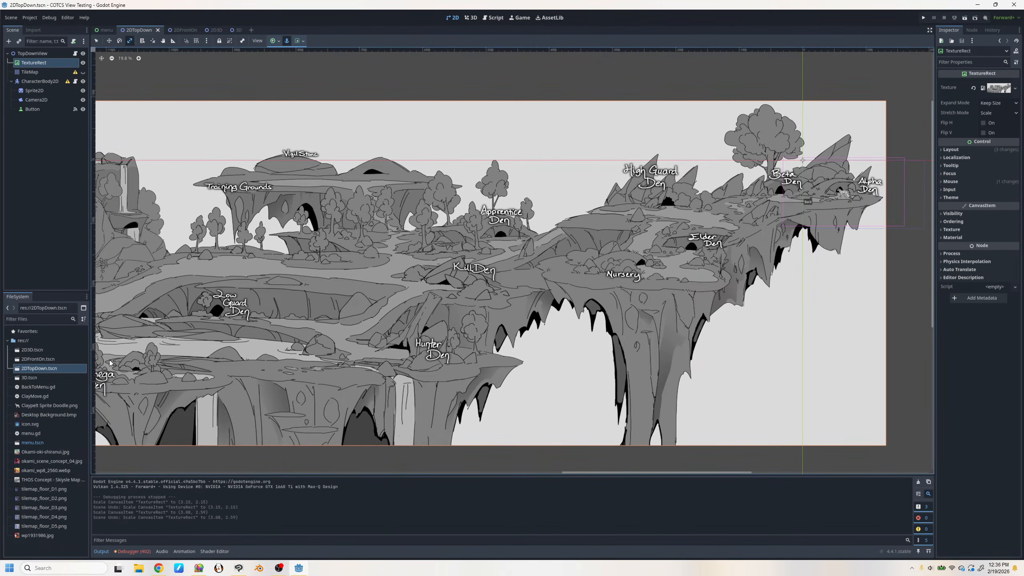
click(71, 368)
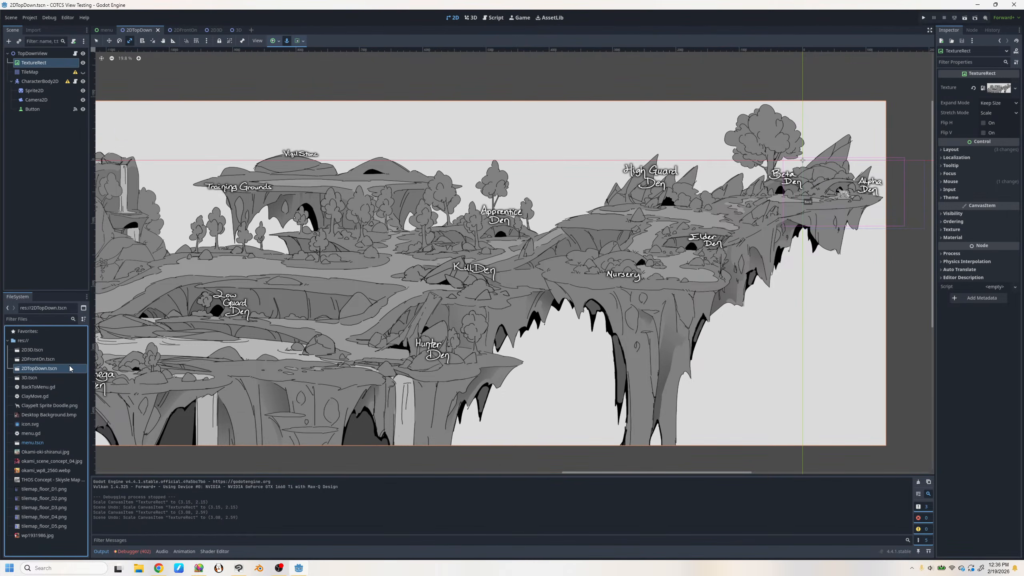
right_click(66, 369)
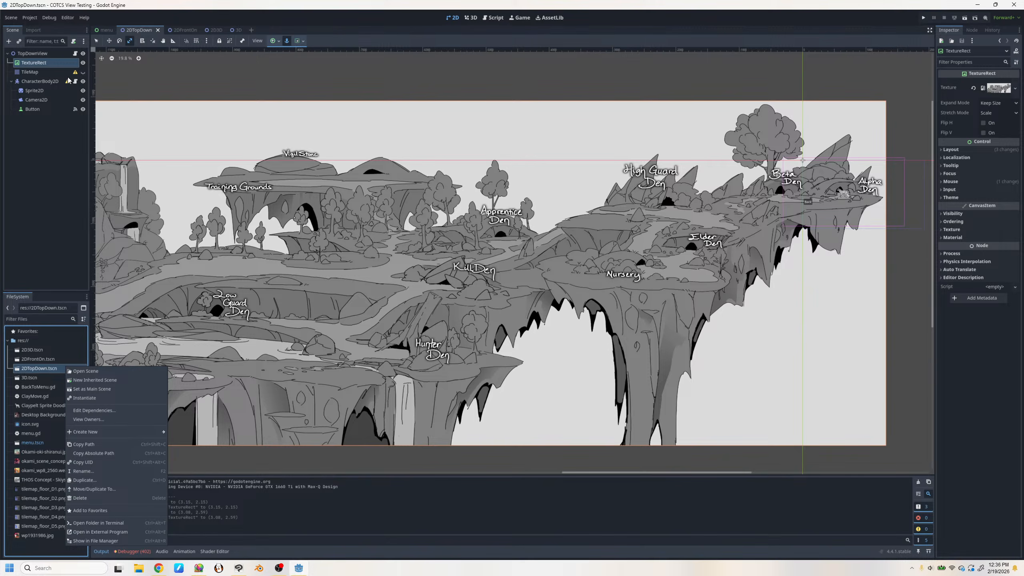
click(64, 66)
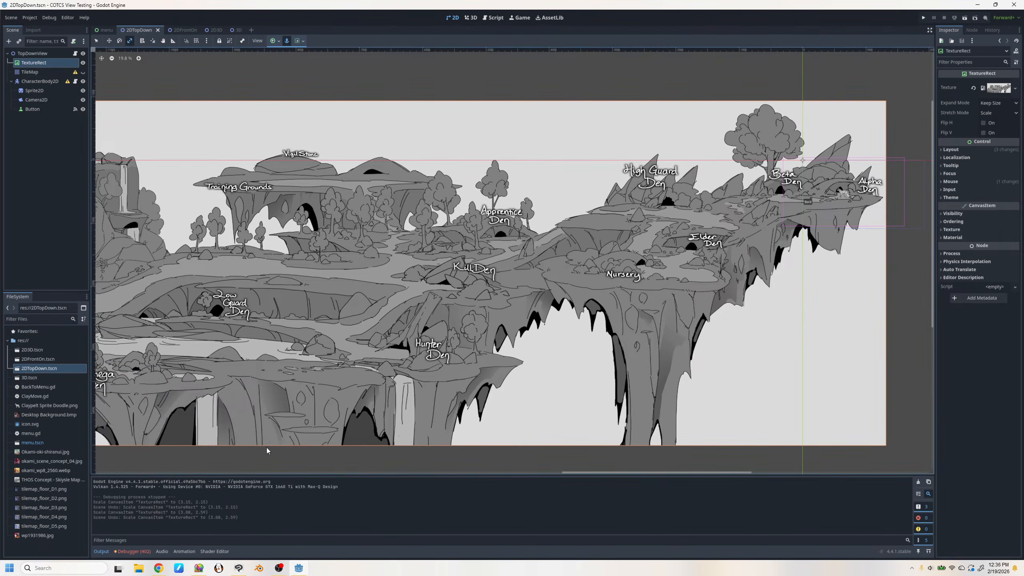
Try two more small freehand rescales of the island map TextureRect and undo both
mouse_move(307, 395)
mouse_down()
mouse_move(320, 387)
mouse_move(321, 396)
mouse_up()
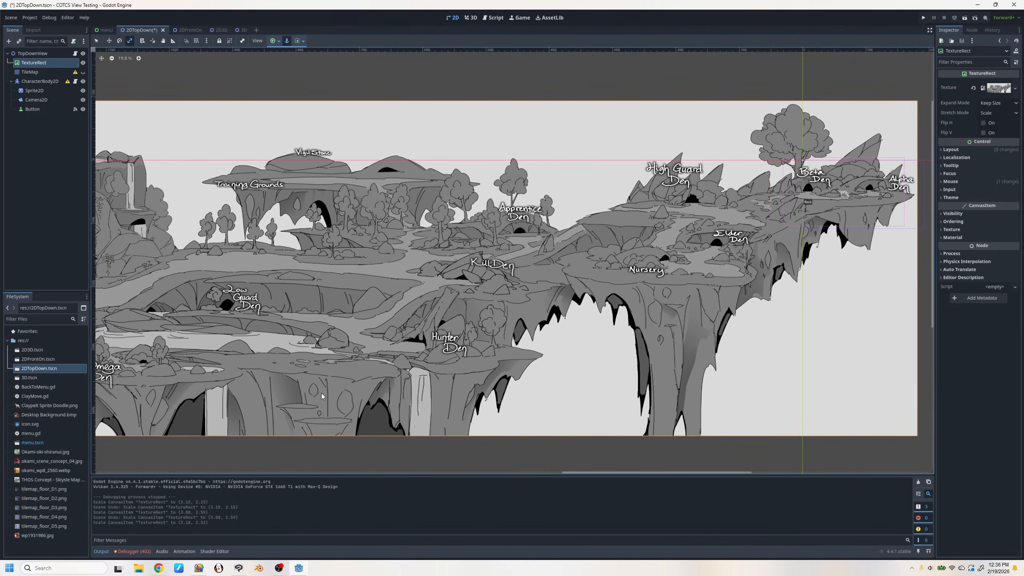
key(ctrl+z)
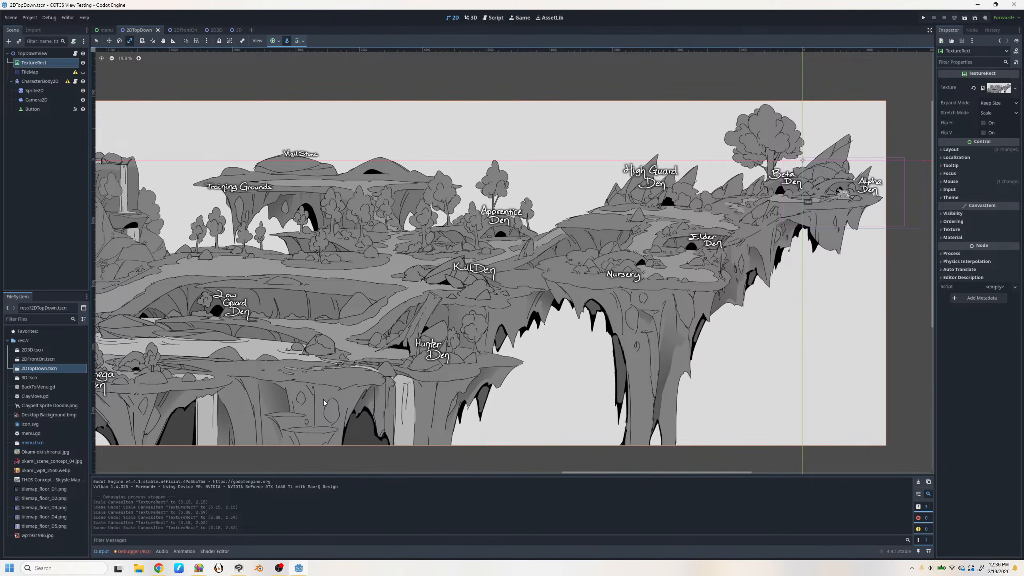
drag(324, 400, 323, 401)
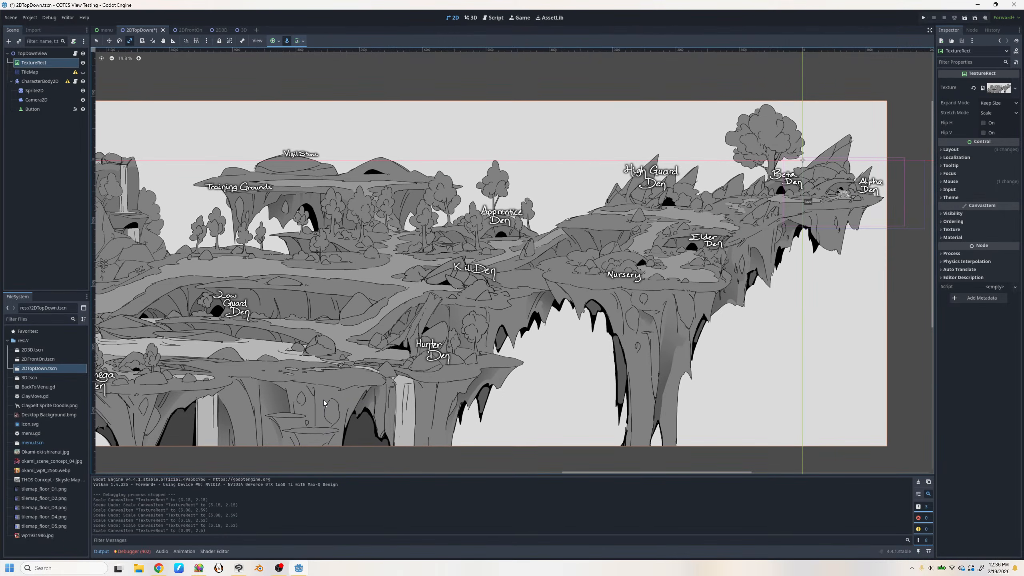
key(ctrl+z)
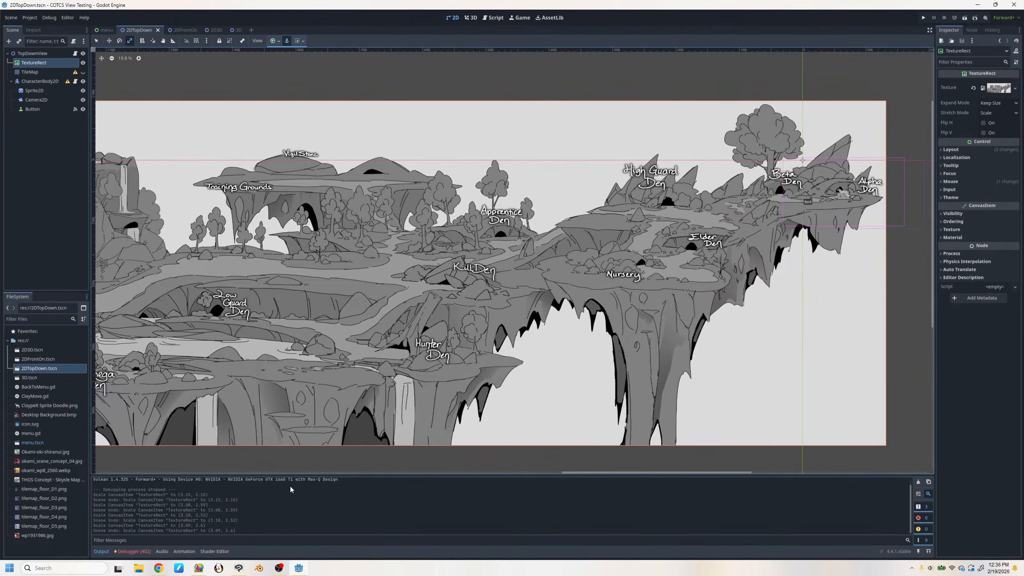
Compare the whole painted map in Clip Studio Paint with the map TextureRect in Godot, ending in Clip Studio Paint
click(238, 567)
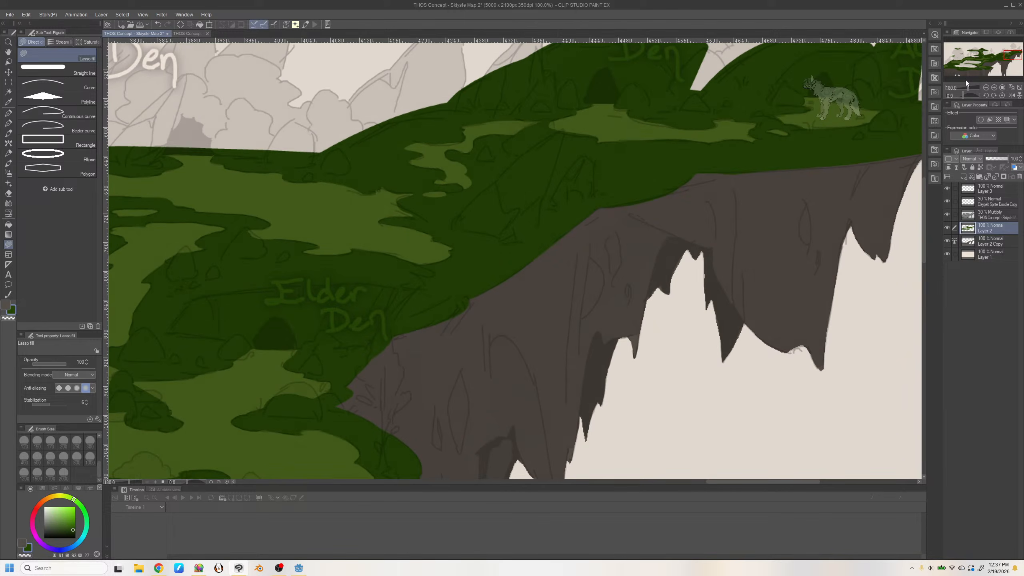
click(1003, 87)
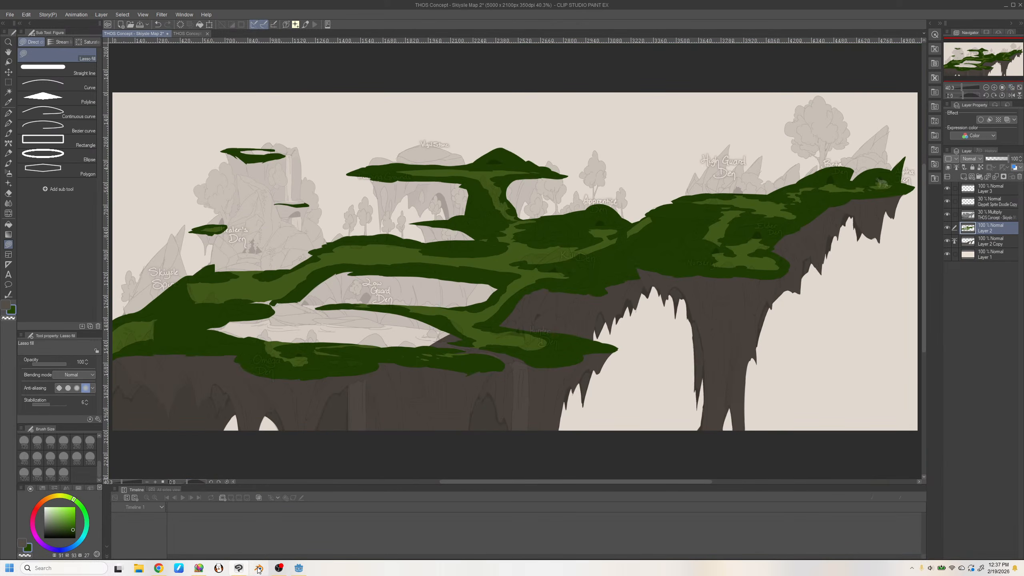
click(298, 567)
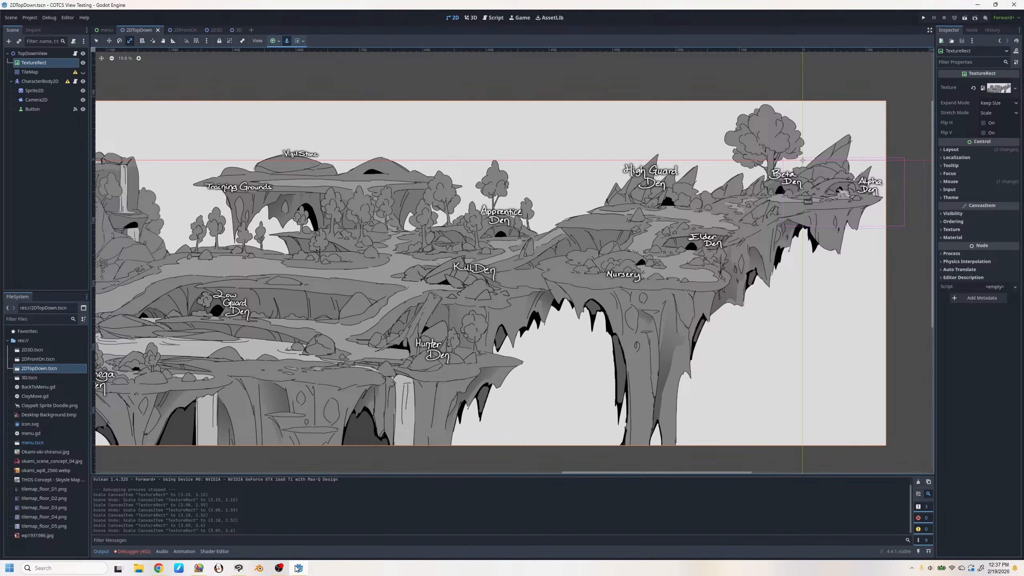
drag(518, 247, 628, 234)
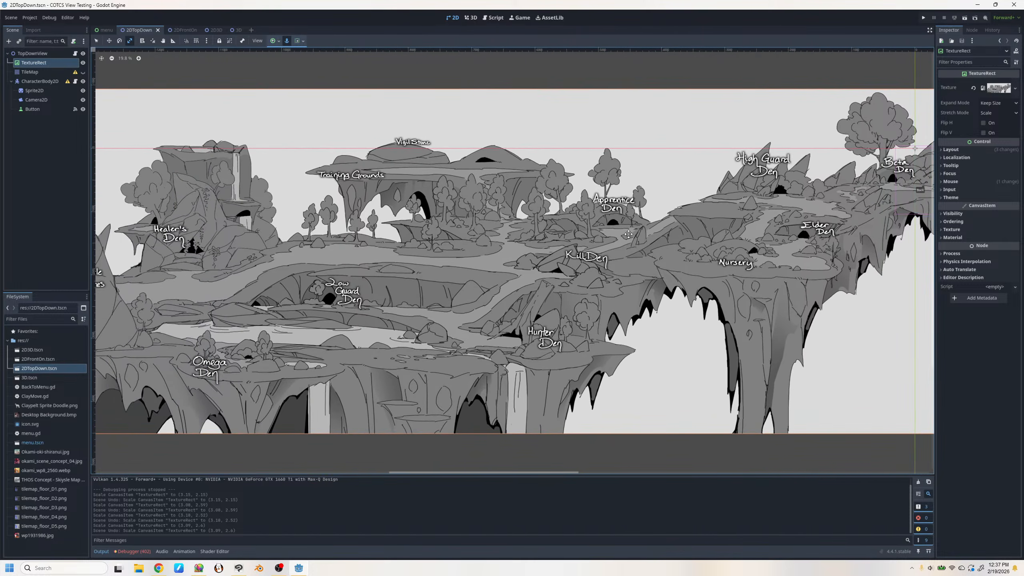
scroll(668, 241, down, 3)
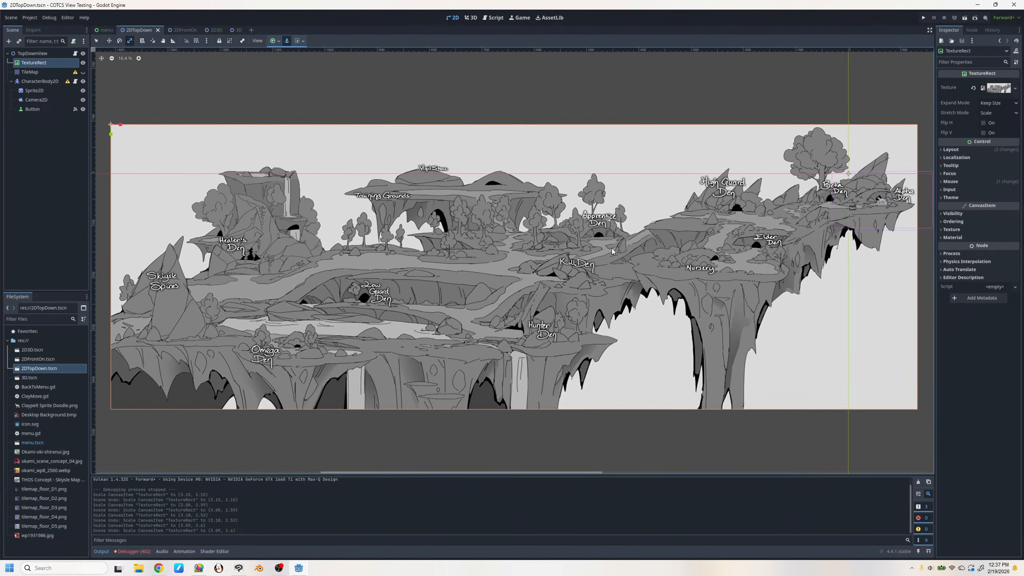
scroll(611, 248, down, 1)
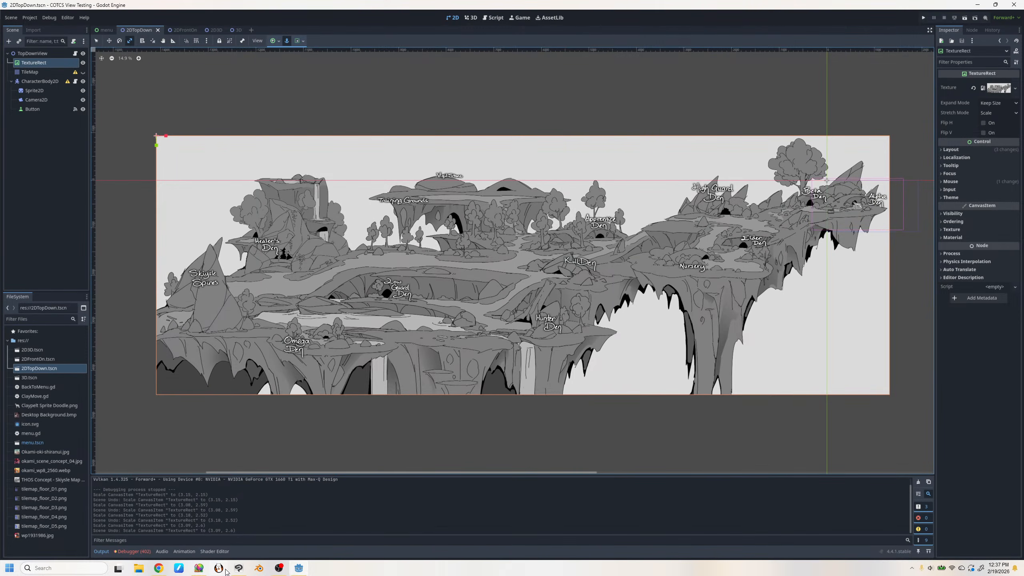
click(239, 569)
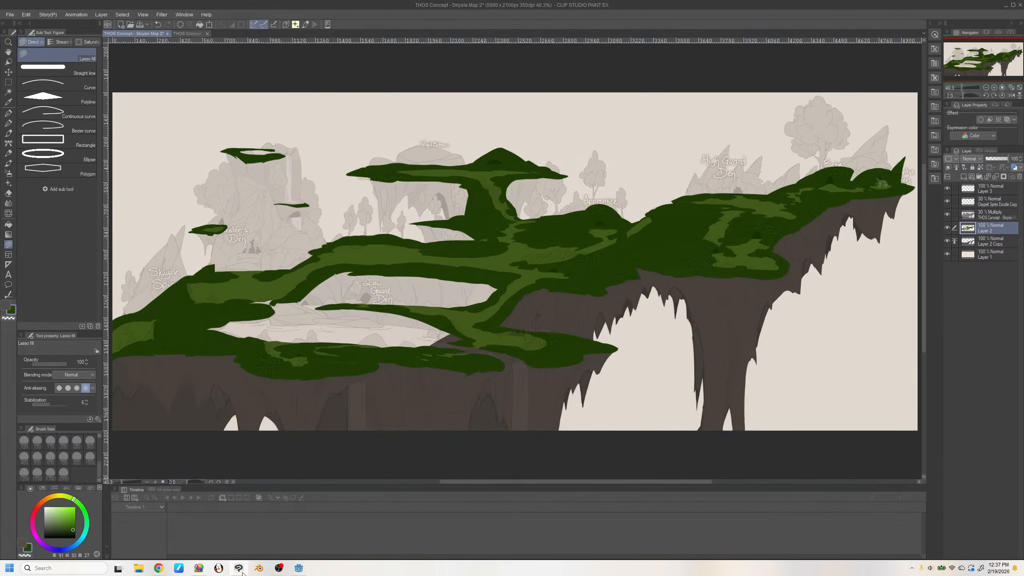
click(301, 569)
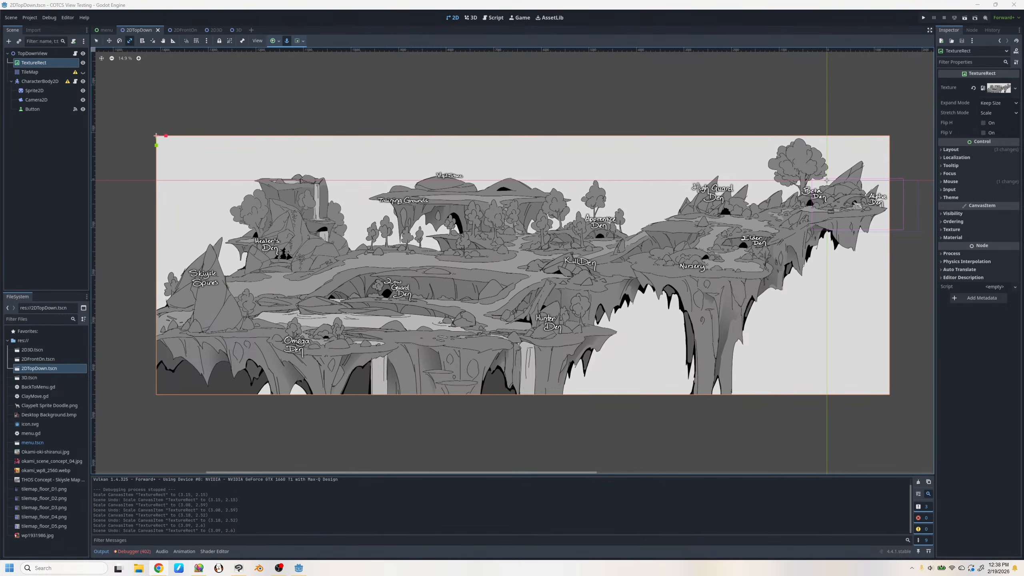
click(244, 572)
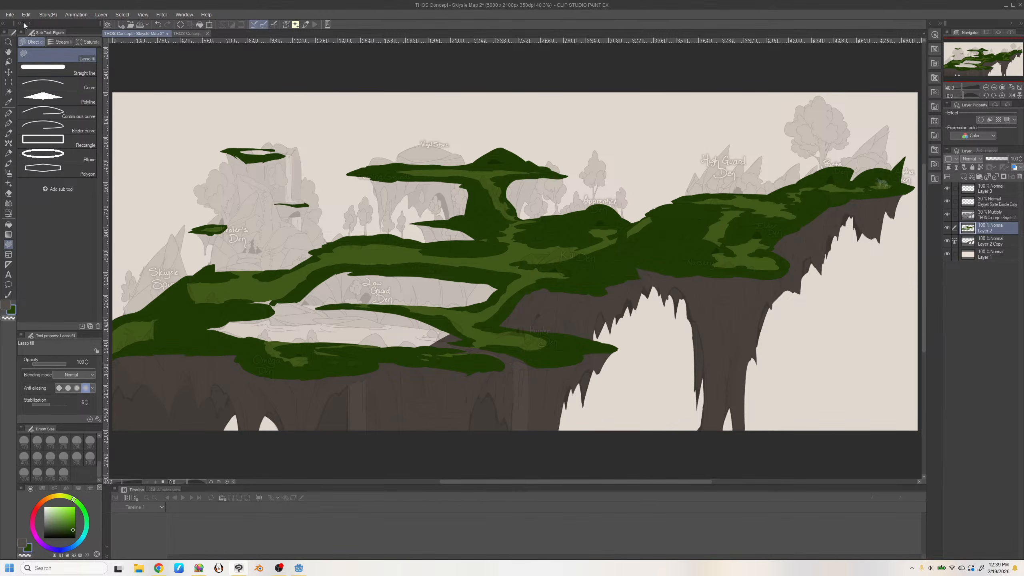
click(9, 15)
mouse_move(99, 269)
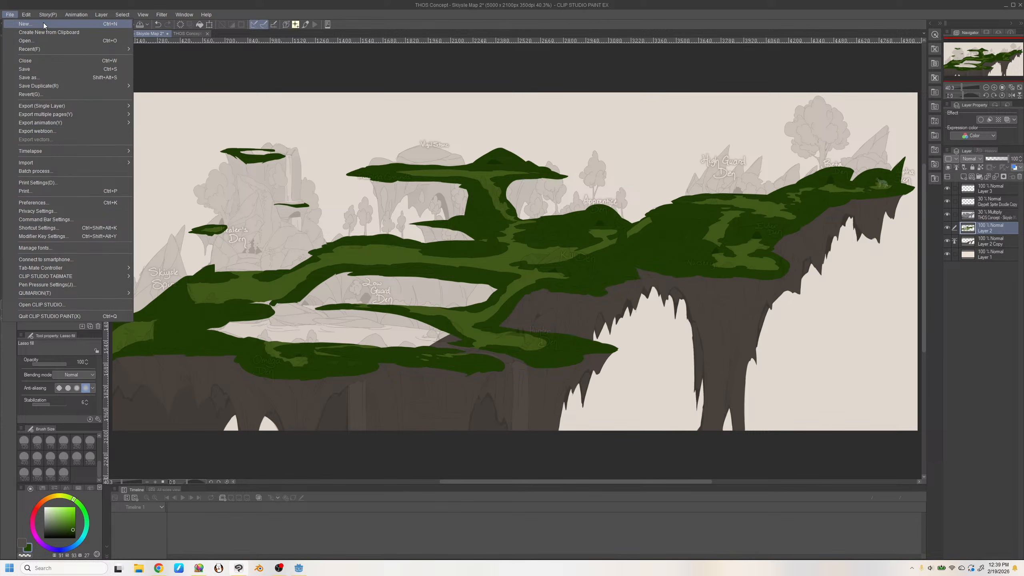
mouse_move(28, 15)
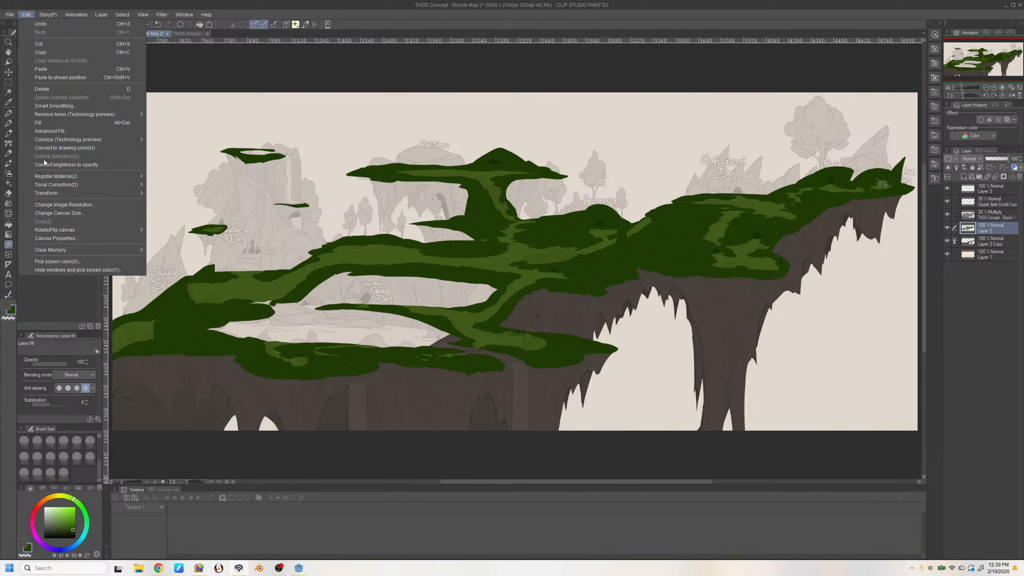
click(104, 214)
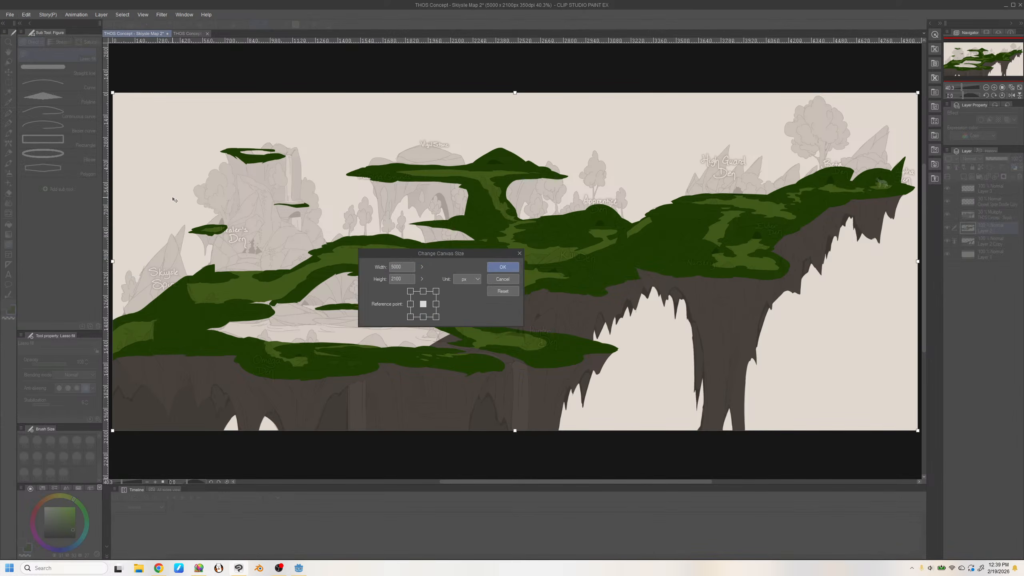
click(495, 283)
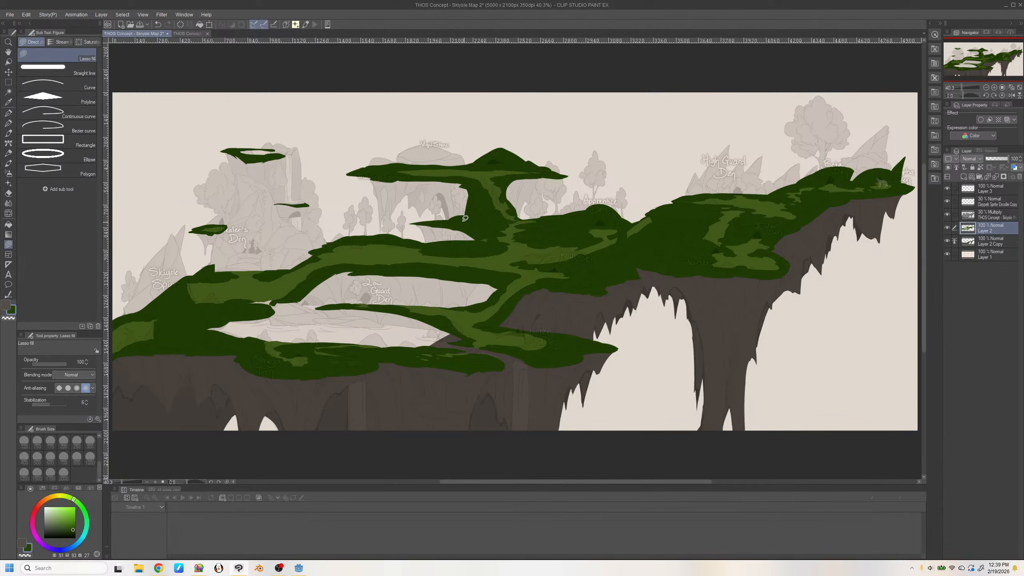
Change the map's image resolution to a width of 15000 px and a height of 6300 px
click(47, 14)
mouse_move(26, 14)
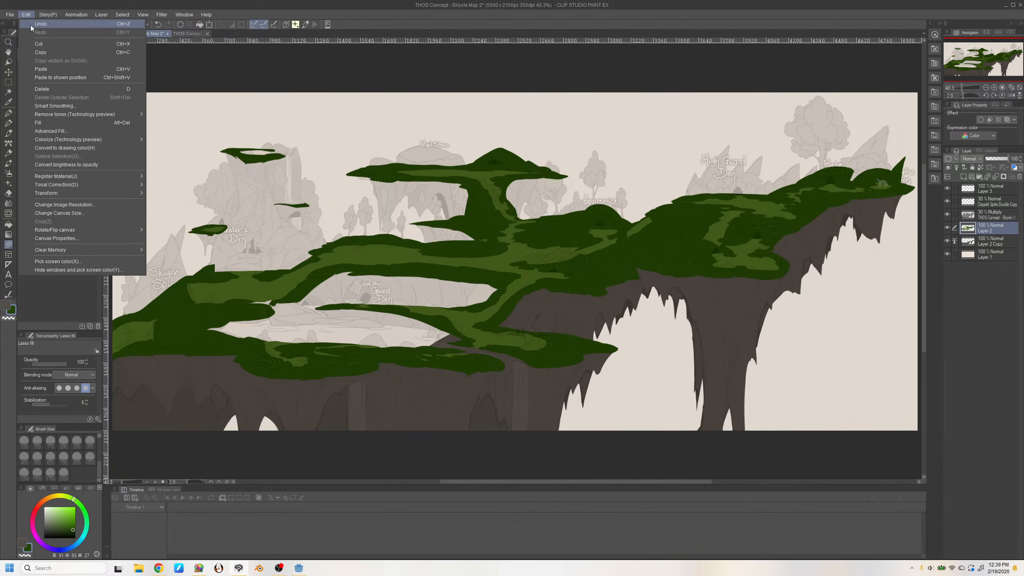
click(69, 204)
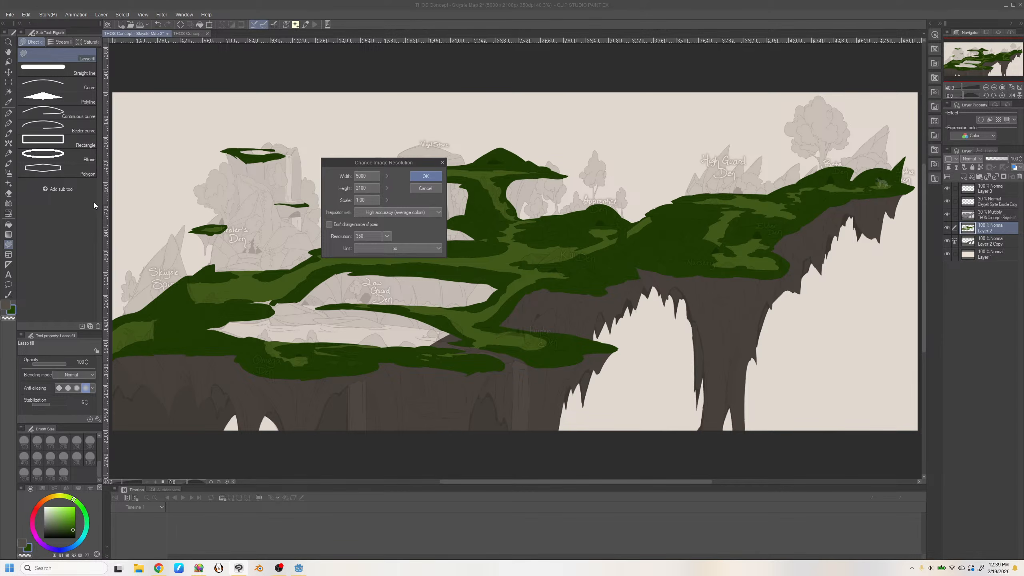
click(357, 177)
click(438, 176)
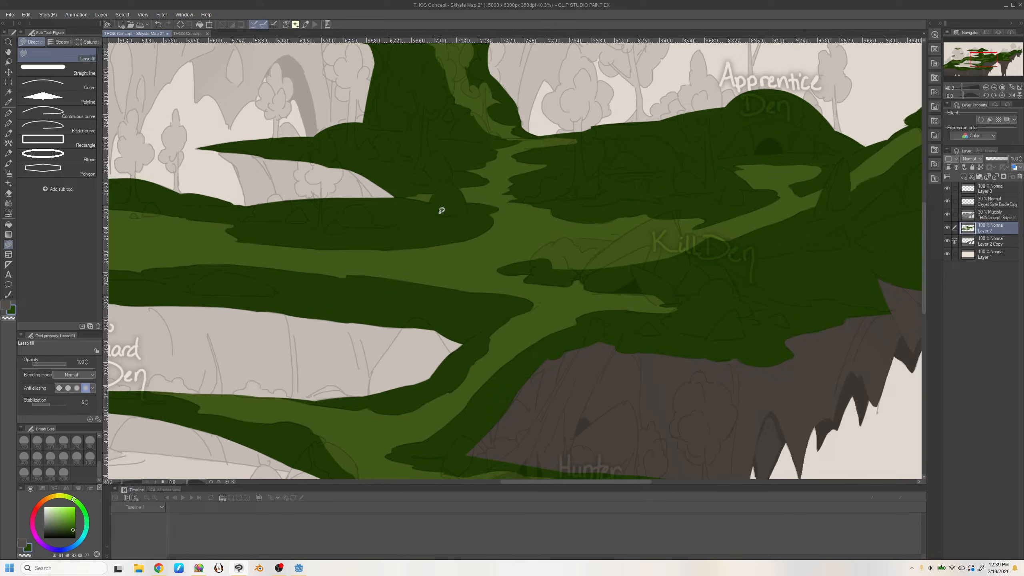
Open Claypelt Sprite Doodle.png from the 1 Prince's Haven folder as a separate document
click(993, 95)
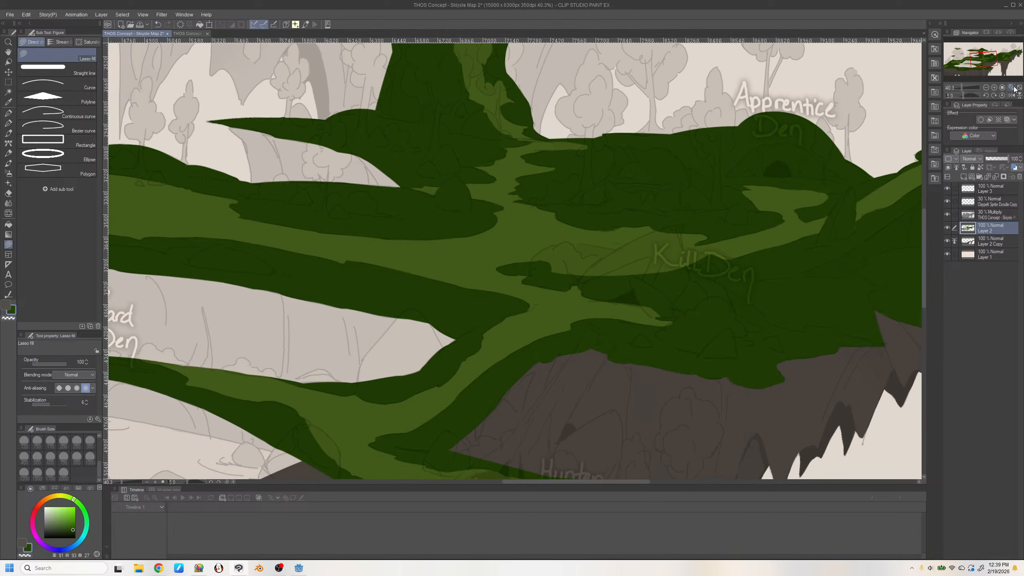
click(1014, 88)
click(1004, 96)
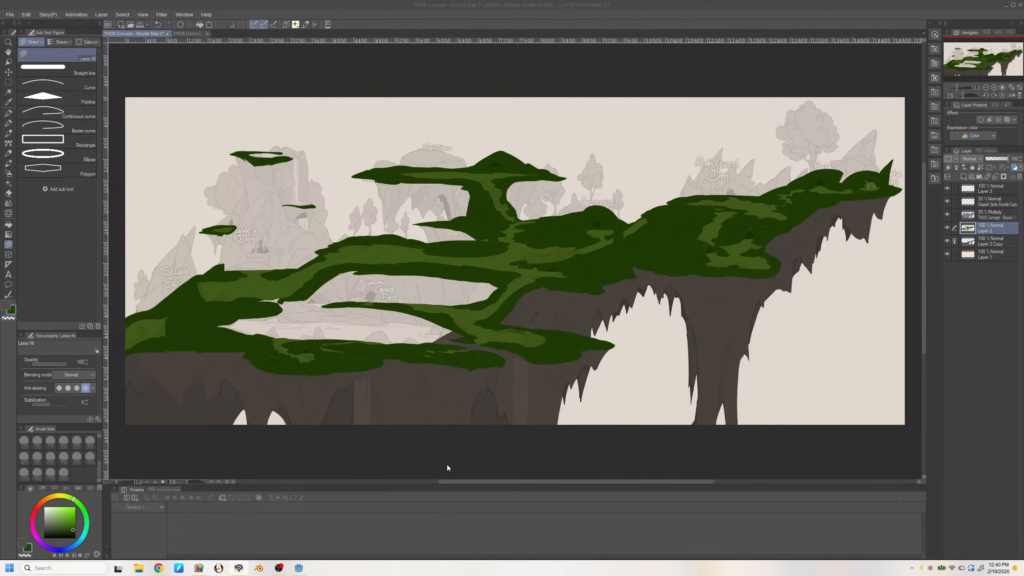
key(ctrl+o)
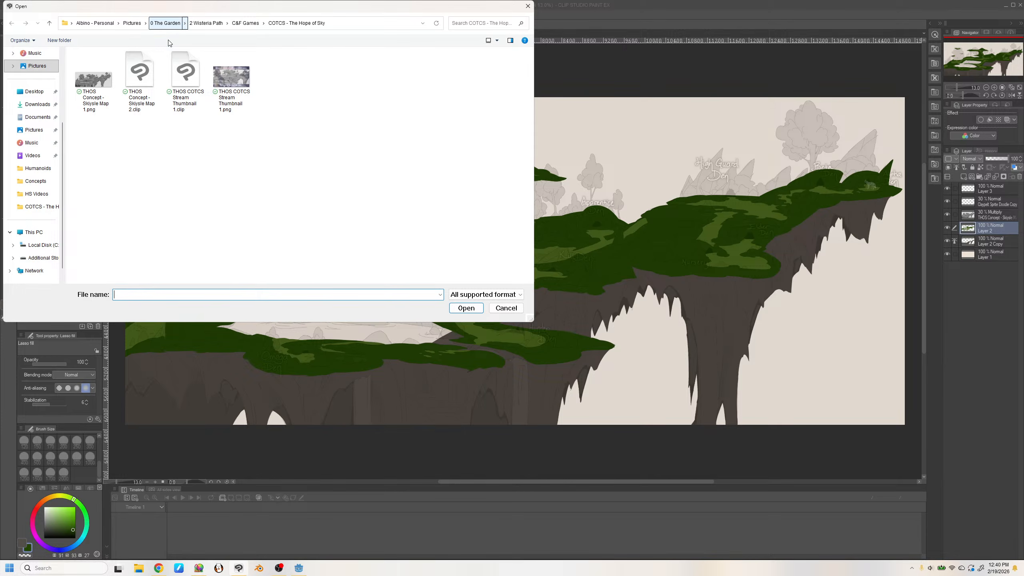
click(165, 23)
double_click(106, 89)
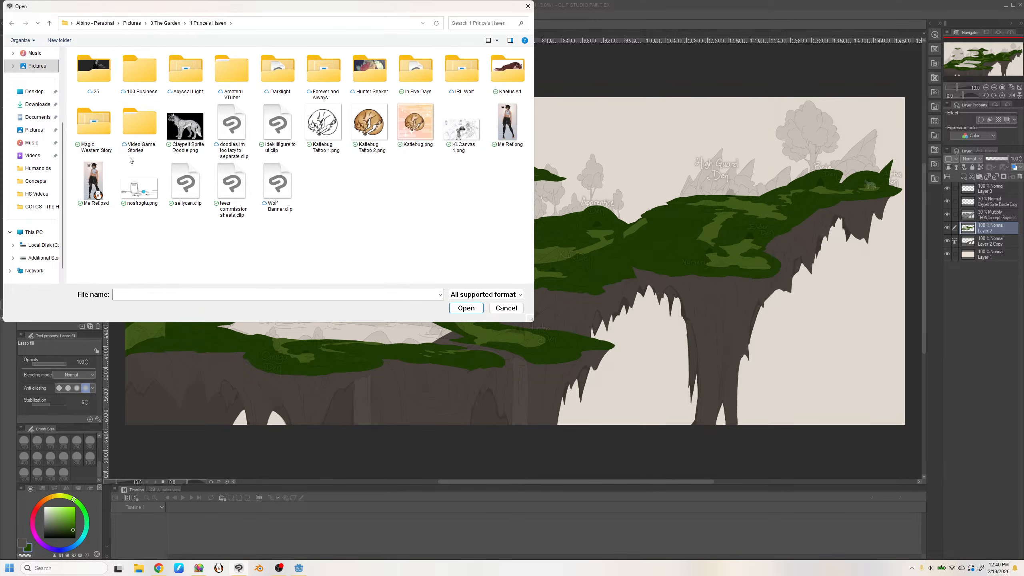
click(198, 138)
click(466, 307)
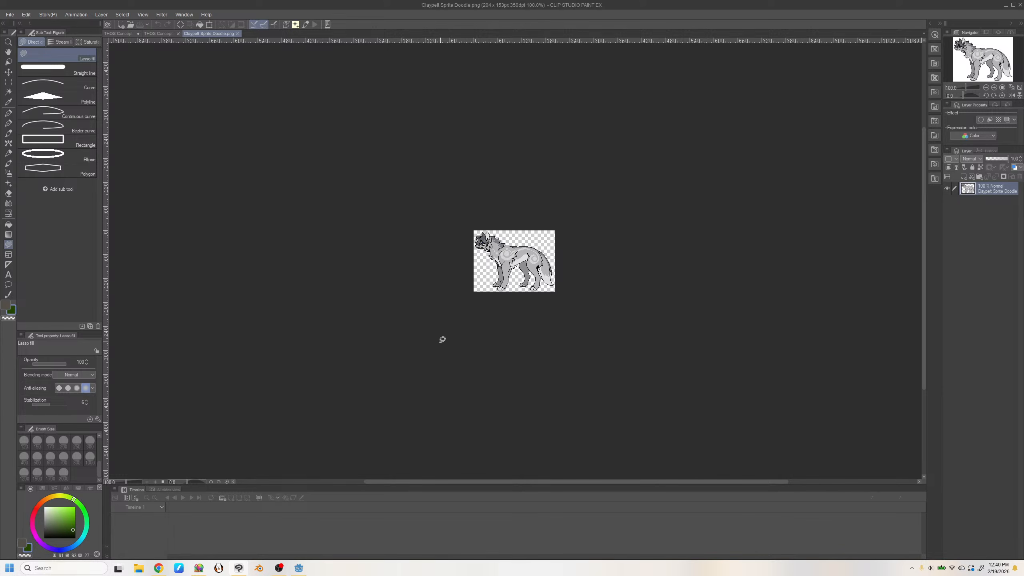
Check the wolf sprite's canvas size without changing it, and return to the Skyisle Map 2 document
click(26, 15)
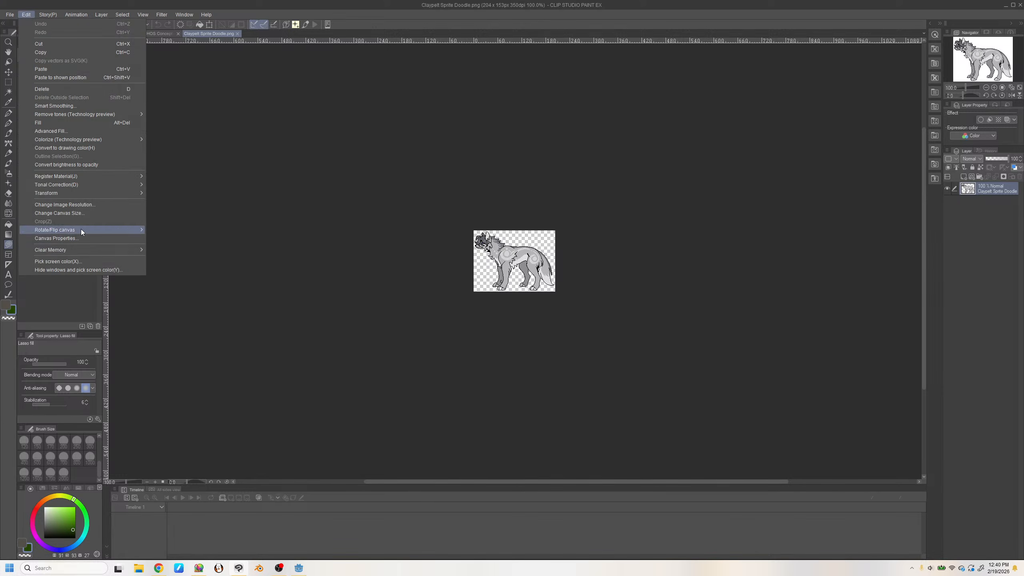
click(100, 213)
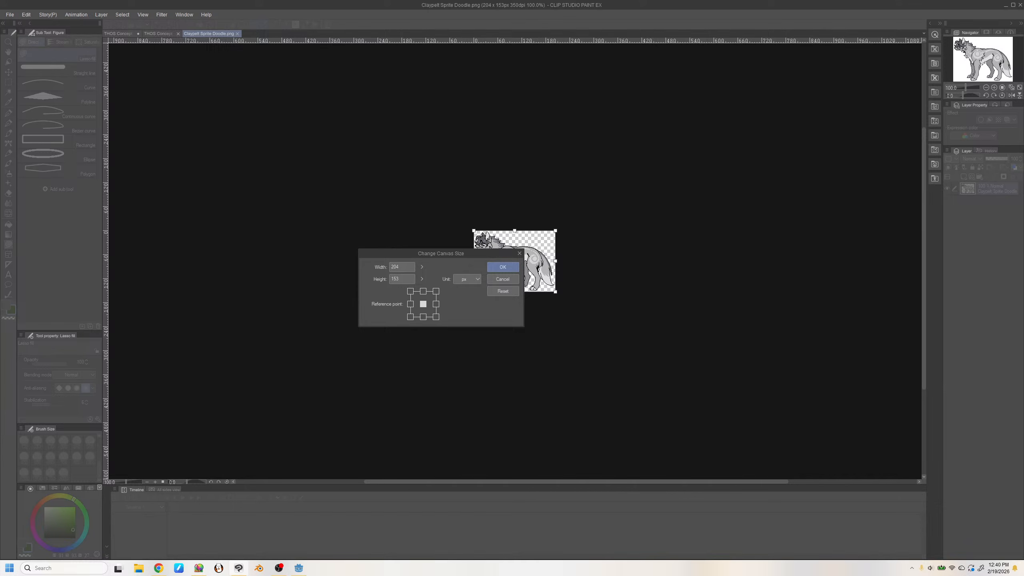
key(alt+Tab)
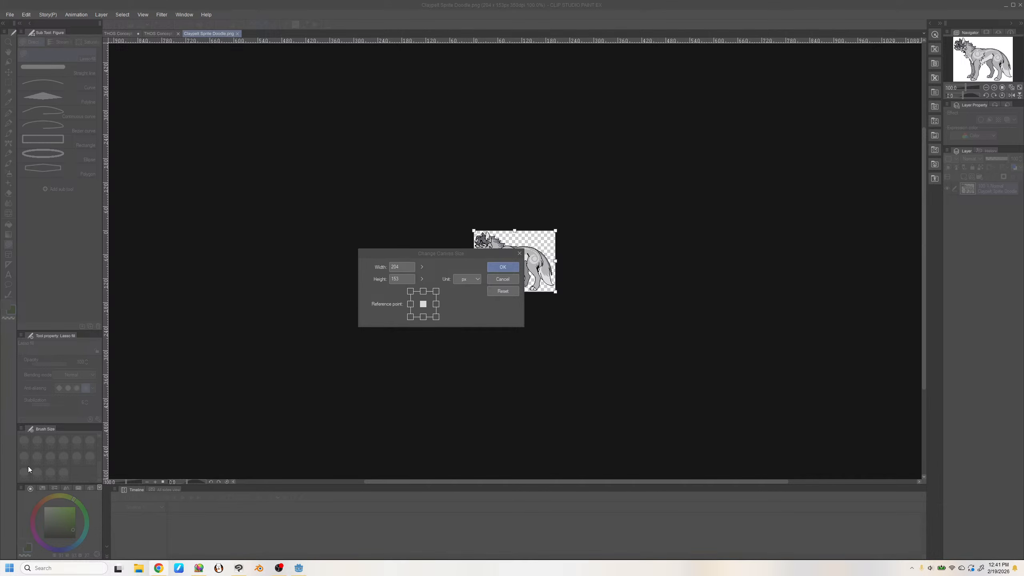
click(509, 278)
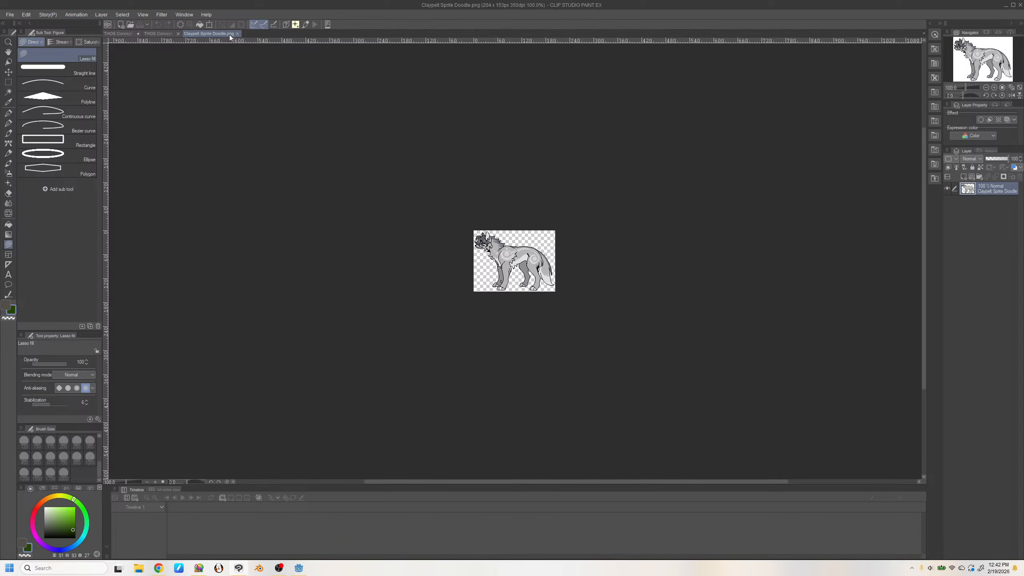
click(157, 35)
click(120, 35)
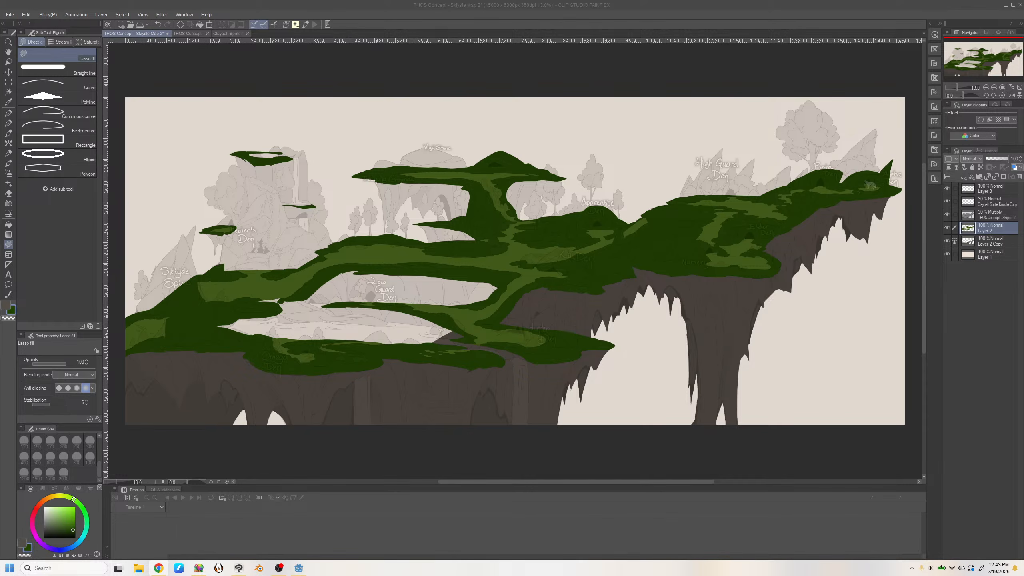
Lasso-fill dark green along the Alpha Den ledge's lower edge and into the notch between the Beta Den and Alpha Den mounds
click(993, 87)
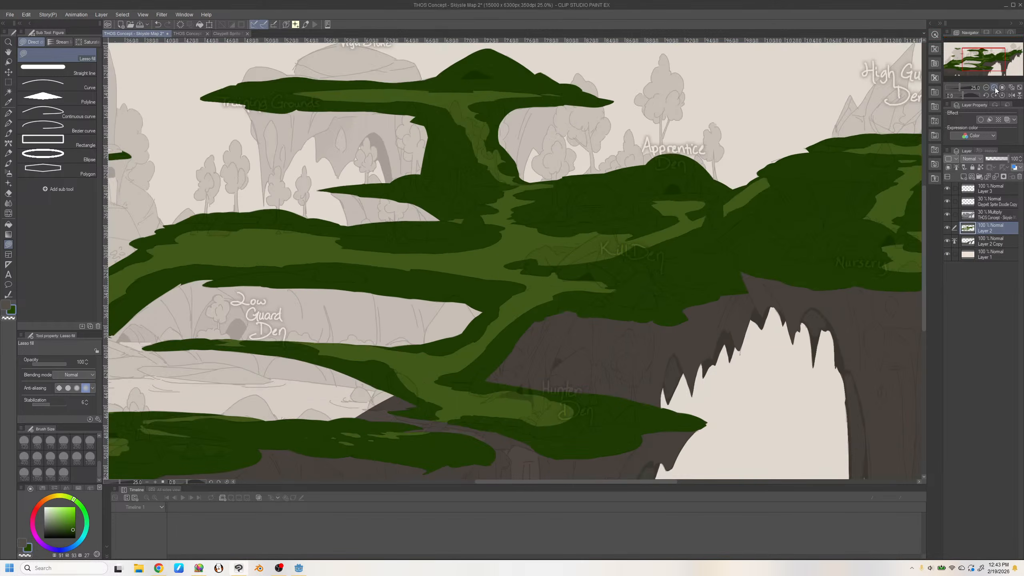
click(993, 87)
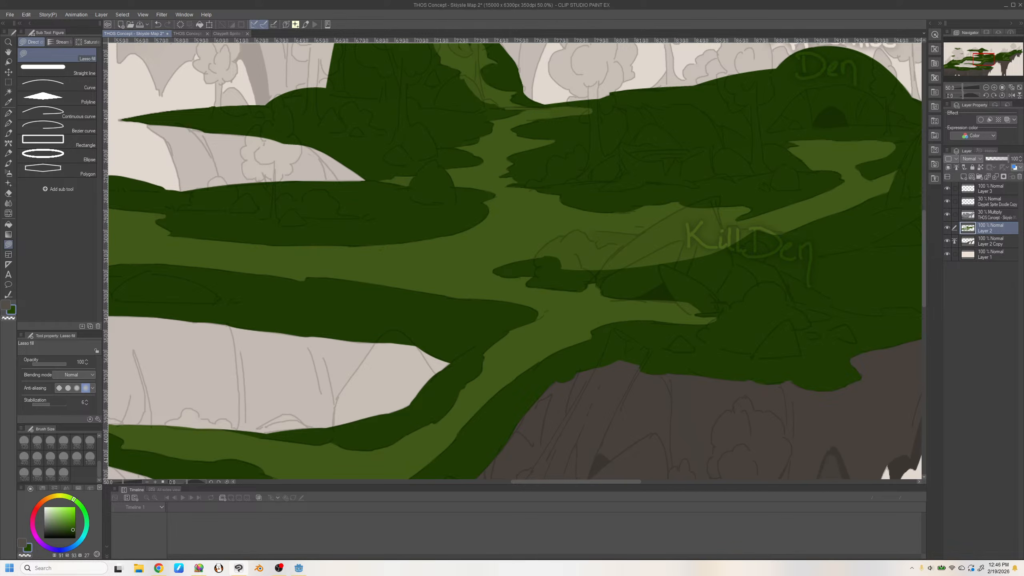
key(alt+Tab)
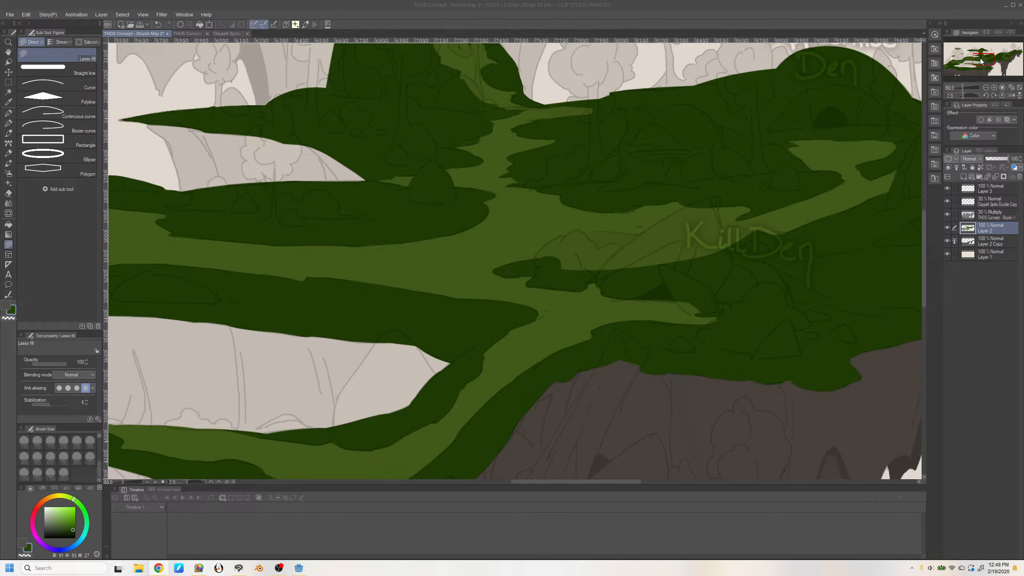
drag(980, 61, 1016, 55)
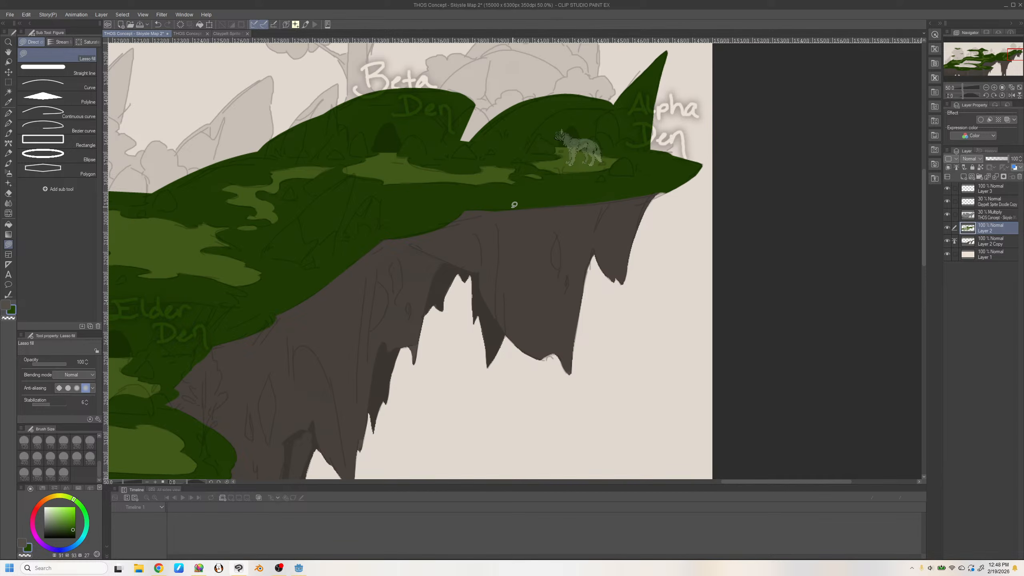
drag(528, 206, 670, 188)
drag(1010, 53, 1013, 49)
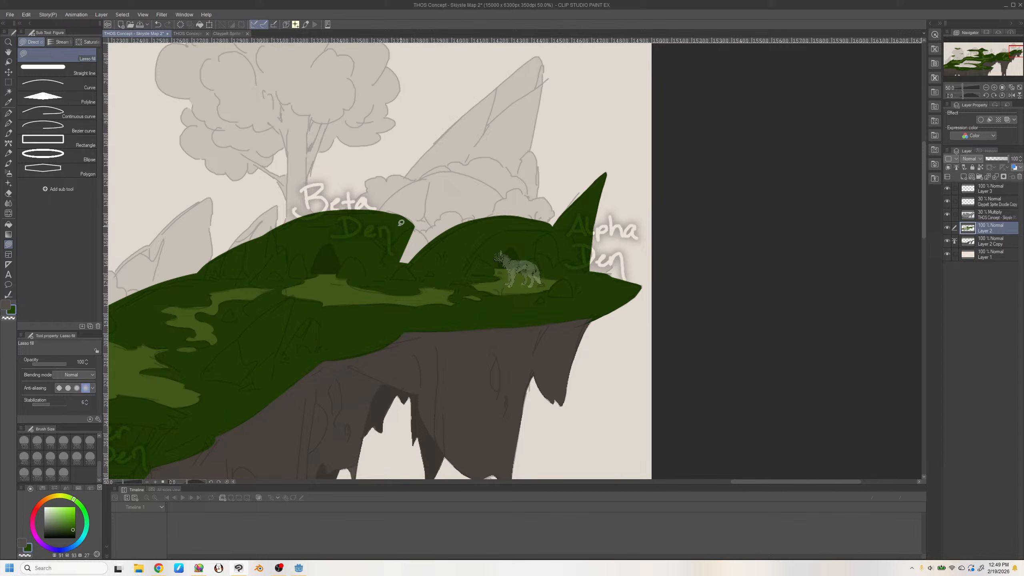
mouse_move(401, 224)
mouse_down()
mouse_move(442, 253)
mouse_move(417, 264)
mouse_up()
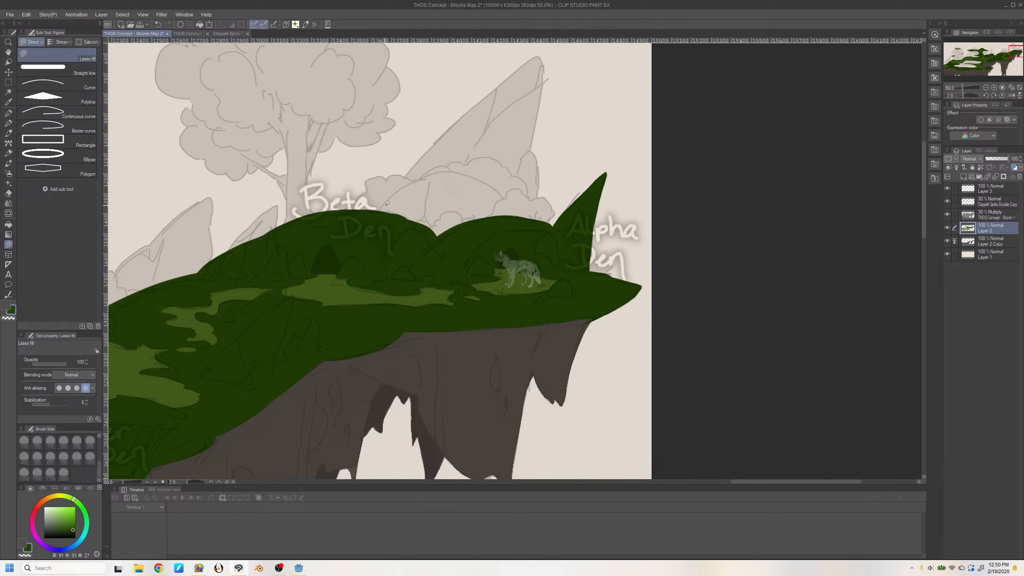
Block in a rounded dark green hill rising behind the gap between Beta Den and Alpha Den
mouse_move(379, 210)
mouse_down()
mouse_move(540, 252)
mouse_move(524, 222)
mouse_up()
key(ctrl+z)
drag(378, 213, 503, 240)
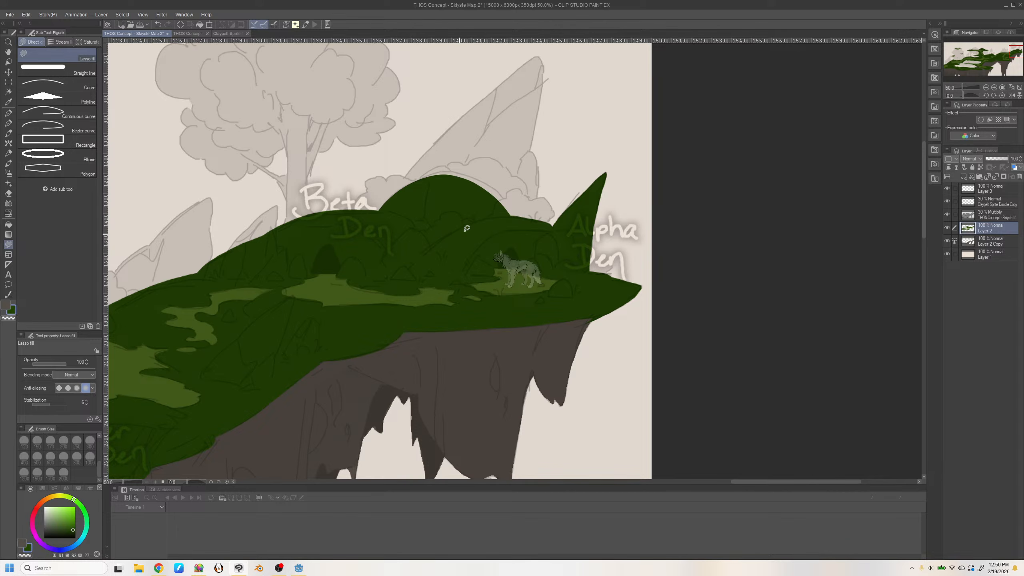
Smooth the crest of the hill behind Alpha Den and extend its slope toward the spike with further lasso fills, undoing poor attempts
drag(417, 184, 508, 224)
key(ctrl+z)
mouse_move(423, 181)
mouse_down()
mouse_move(555, 249)
mouse_move(480, 218)
mouse_up()
key(ctrl+z)
key(h)
key(h)
drag(409, 189, 520, 232)
key(ctrl+z)
mouse_move(409, 188)
mouse_down()
mouse_move(507, 214)
mouse_move(466, 182)
mouse_up()
drag(422, 179, 514, 228)
key(ctrl+z)
drag(409, 190, 507, 218)
mouse_move(420, 181)
mouse_down()
mouse_move(461, 173)
mouse_move(495, 190)
mouse_move(524, 228)
mouse_up()
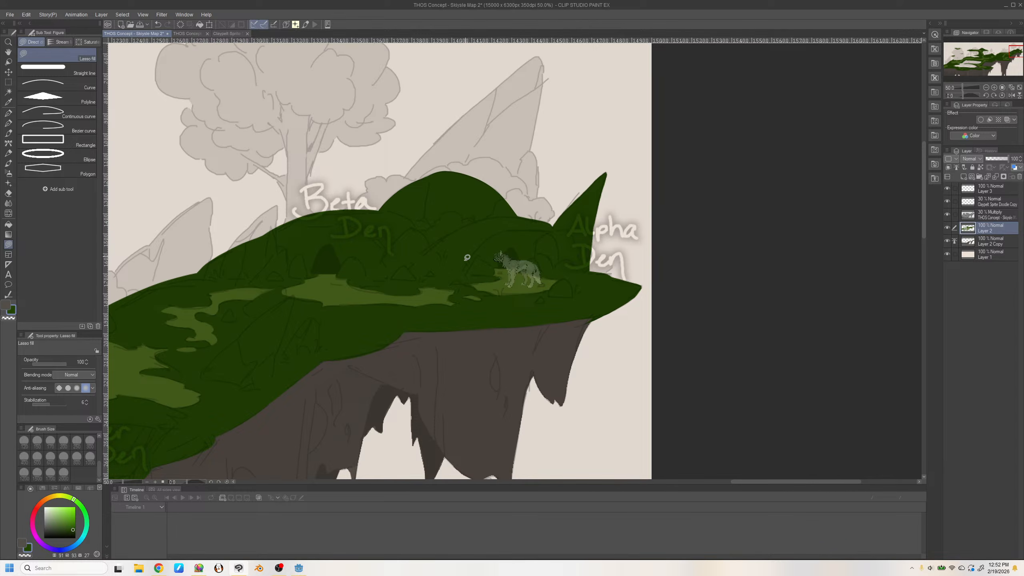
Examine the grass edges around High Guard Den, Elder Den, Nursery and Beta Den
drag(1010, 54, 1000, 56)
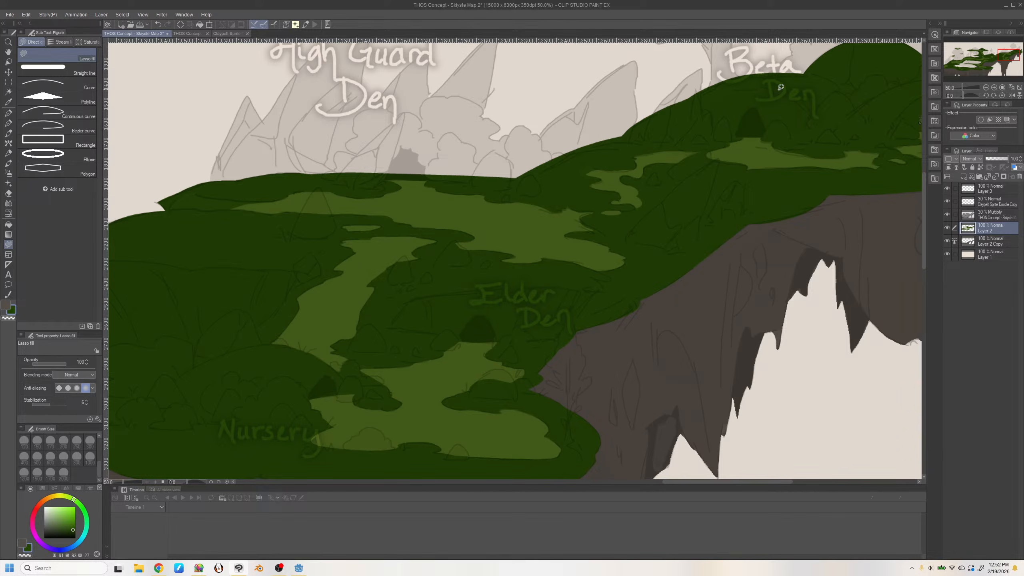
drag(1000, 57, 1003, 54)
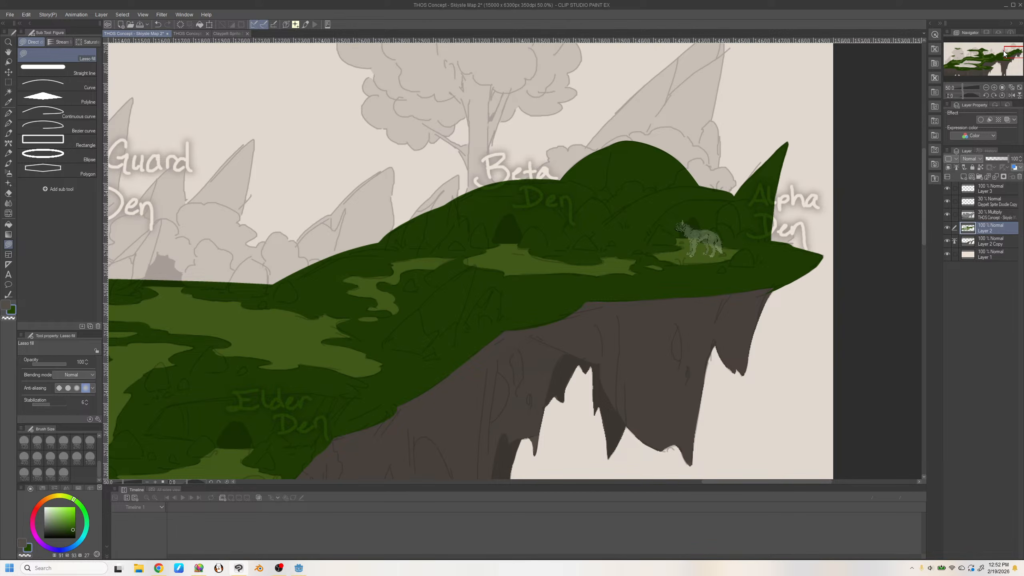
drag(1009, 51, 1001, 54)
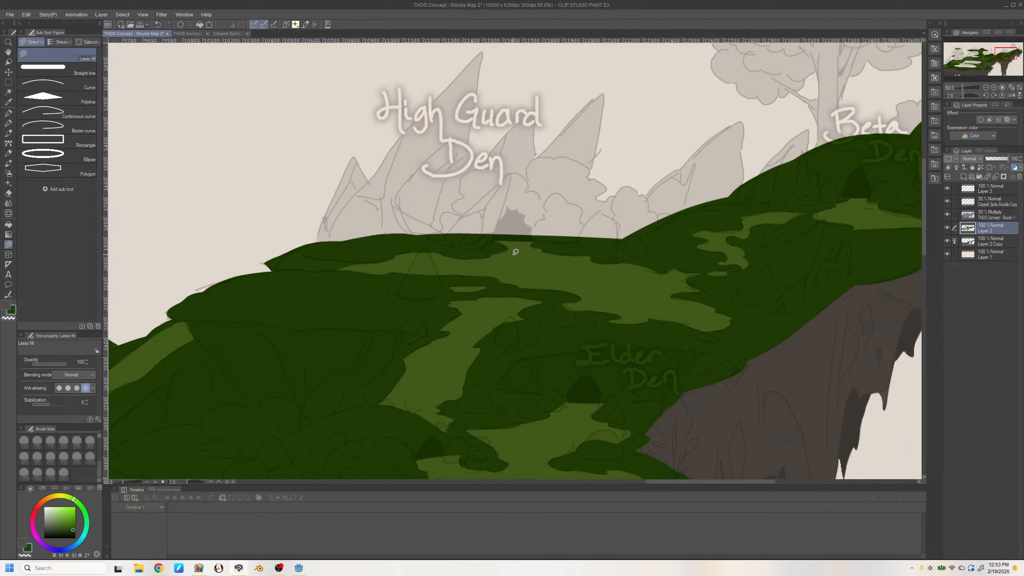
drag(1002, 55, 997, 58)
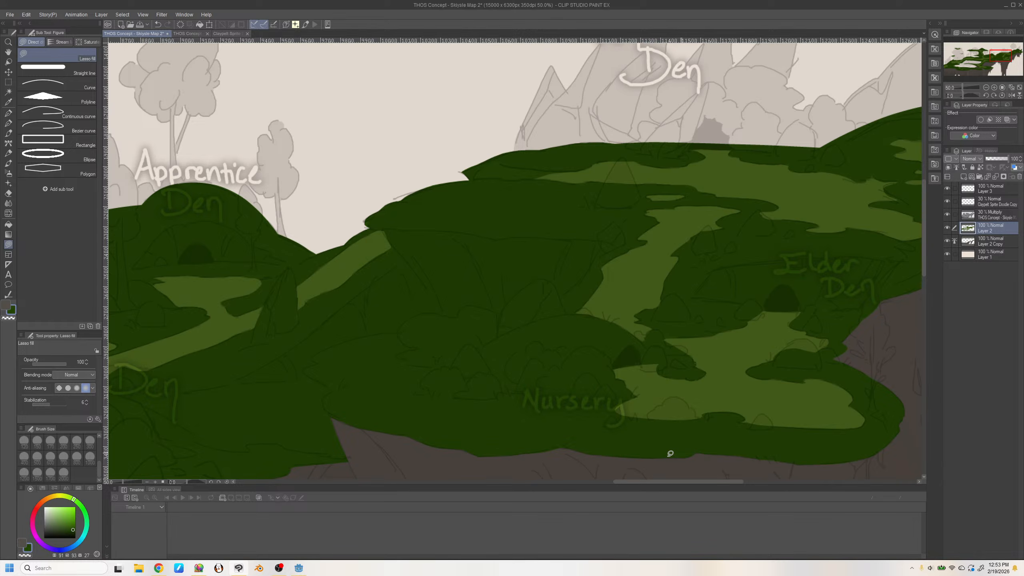
drag(993, 56, 996, 56)
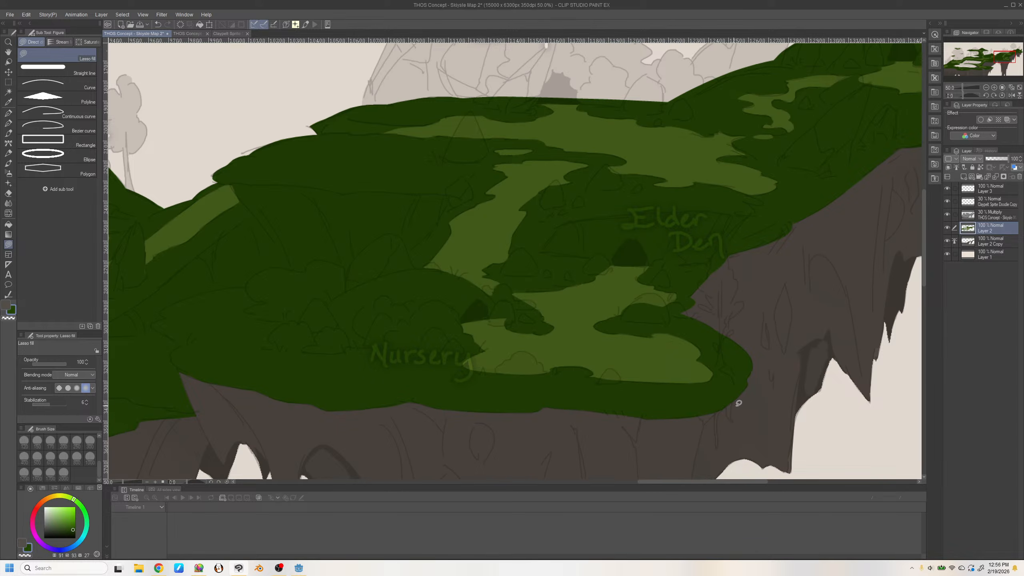
drag(985, 62, 1012, 55)
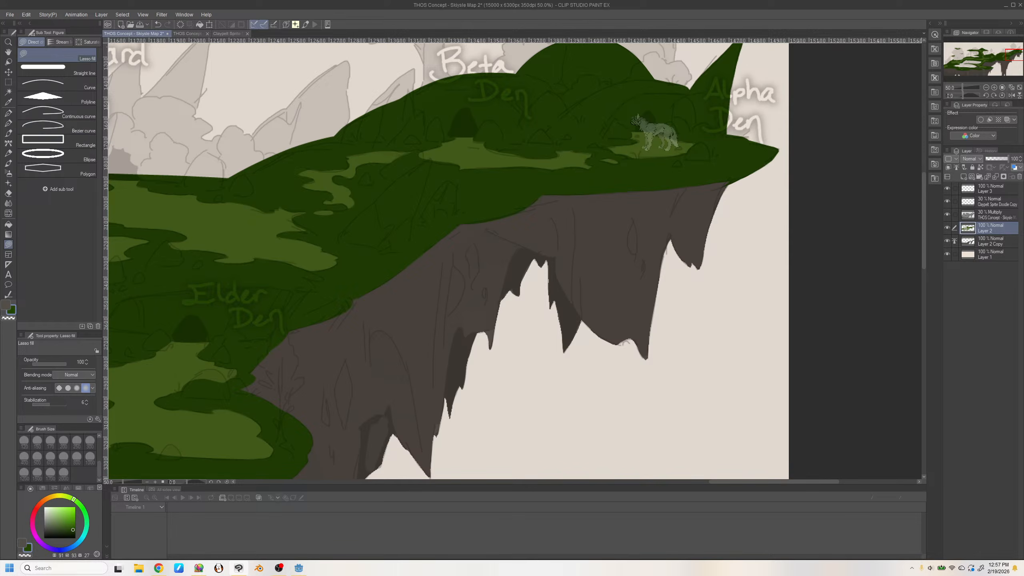
key(alt+Tab)
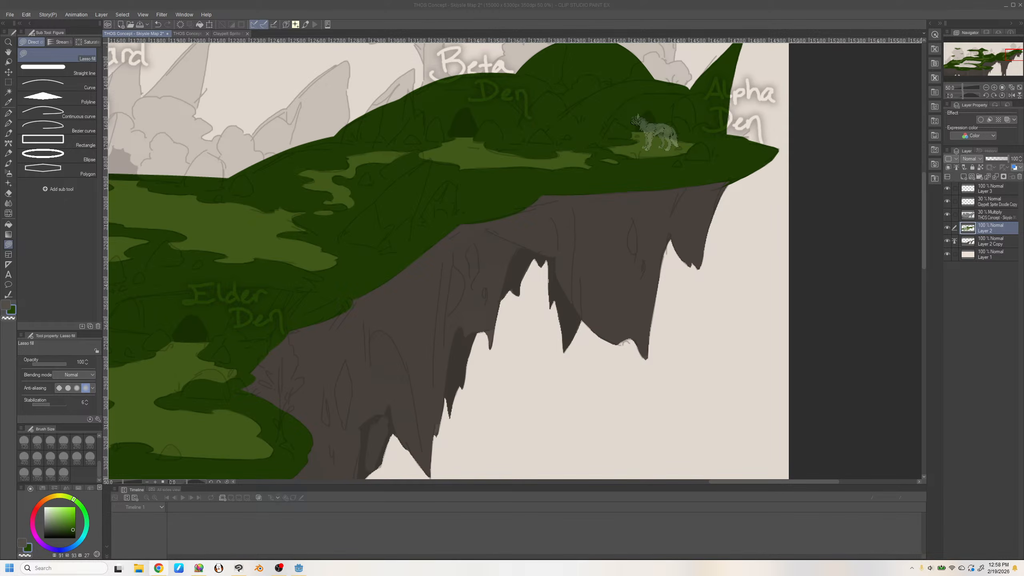
click(485, 502)
Erase along the pointed tip of the grass ledge beside High Guard Den using a lasso fill in transparent colour
drag(1009, 56, 994, 57)
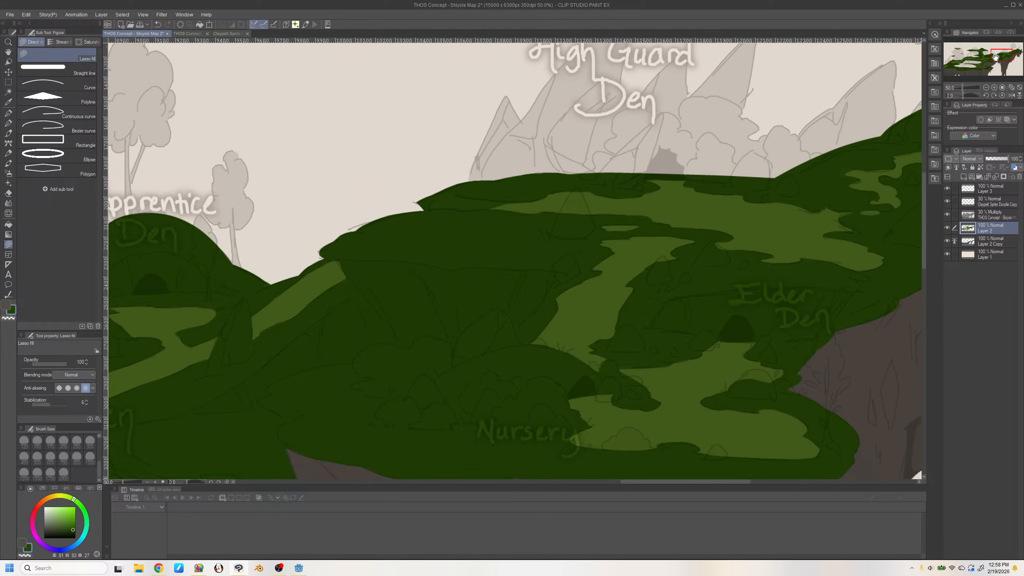
click(25, 555)
mouse_move(414, 203)
mouse_down()
mouse_move(456, 169)
mouse_move(414, 203)
mouse_move(457, 175)
mouse_move(436, 191)
mouse_move(484, 176)
mouse_move(459, 183)
mouse_up()
Patch the ridge edge by the trees near Apprentice Den and the underside of the Vigil Stone plateau with dark green, checking with the sketch hidden
drag(998, 52, 986, 57)
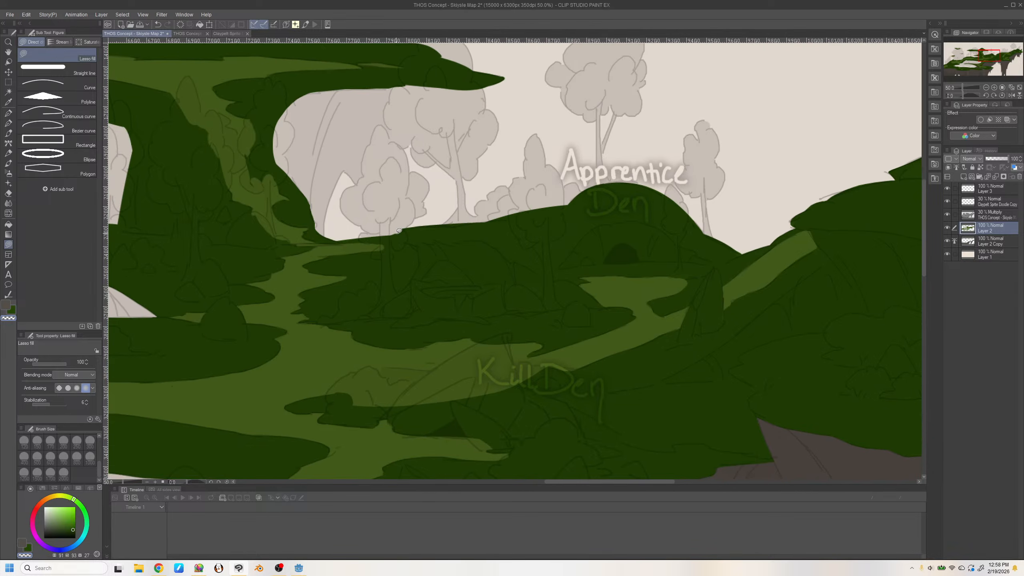
mouse_move(397, 233)
mouse_down()
mouse_move(416, 218)
mouse_move(406, 230)
mouse_up()
key(ctrl+z)
key(x)
click(947, 215)
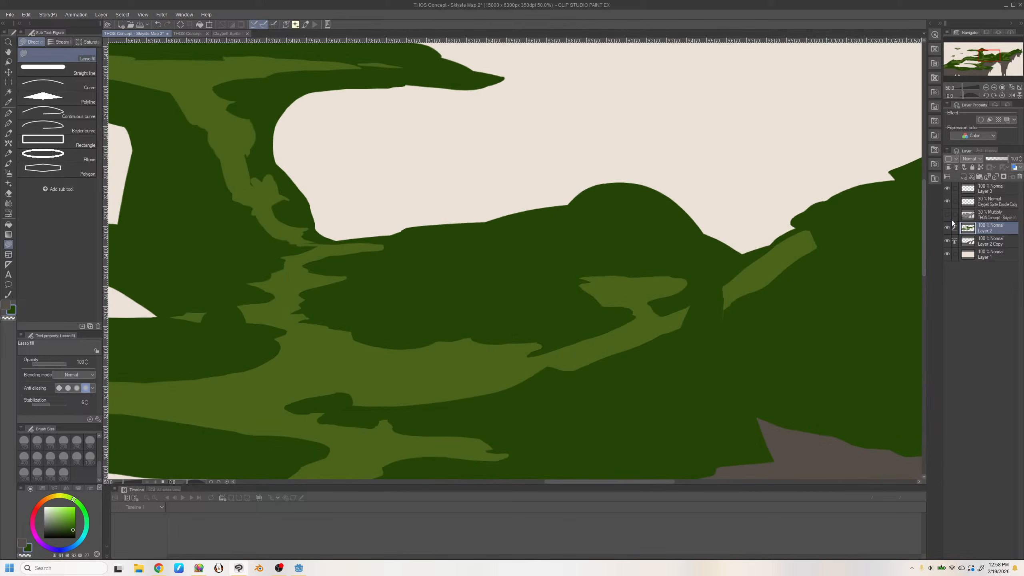
click(947, 214)
drag(407, 228, 405, 234)
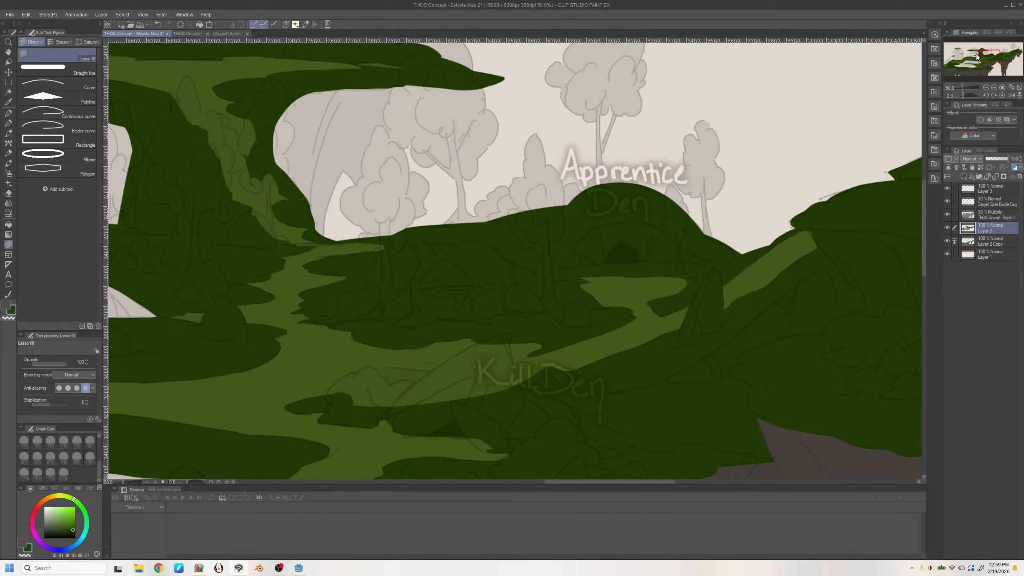
mouse_move(993, 56)
mouse_down()
mouse_move(985, 53)
mouse_move(997, 68)
mouse_move(982, 55)
mouse_up()
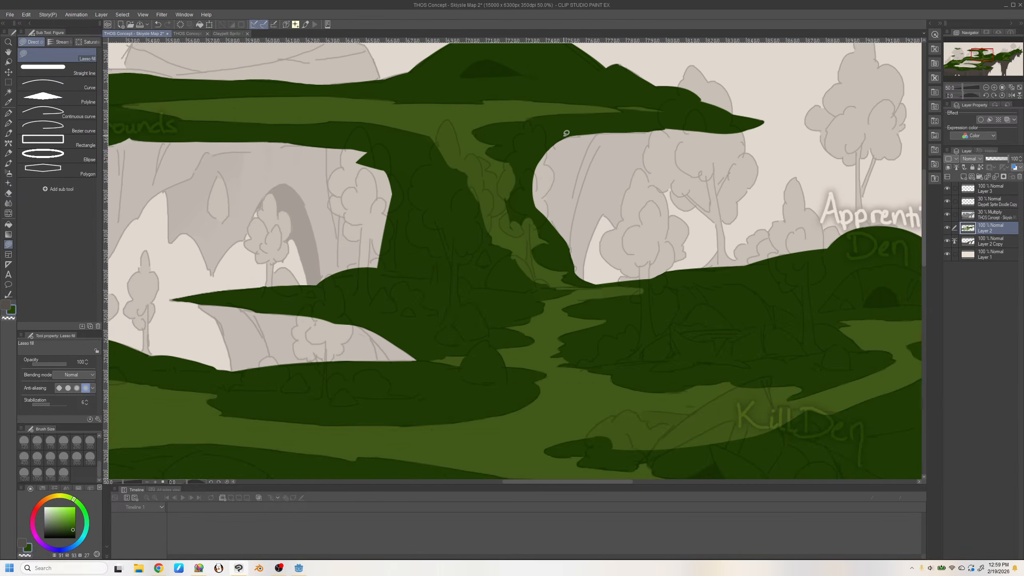
mouse_move(604, 131)
mouse_down()
mouse_move(669, 126)
mouse_move(653, 128)
mouse_up()
Lasso-fill the small rounded mound above Training Grounds in dark green, undoing the first attempts
drag(981, 55, 972, 52)
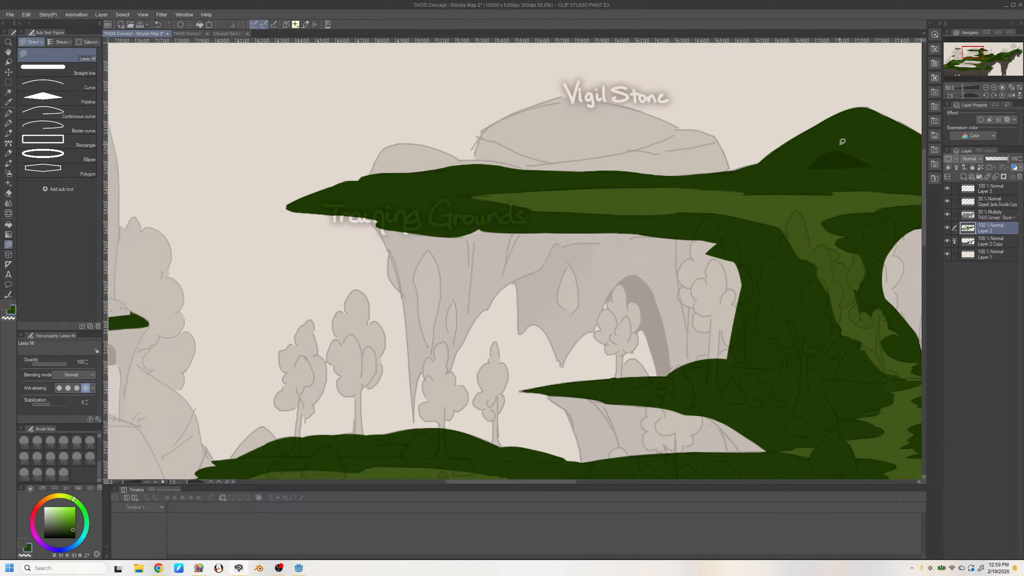
drag(371, 173, 469, 172)
key(ctrl+z)
mouse_move(371, 173)
mouse_down()
mouse_move(423, 142)
mouse_move(472, 174)
mouse_up()
key(ctrl+z)
mouse_move(369, 176)
mouse_down()
mouse_move(411, 145)
mouse_move(445, 192)
mouse_up()
drag(375, 167, 452, 165)
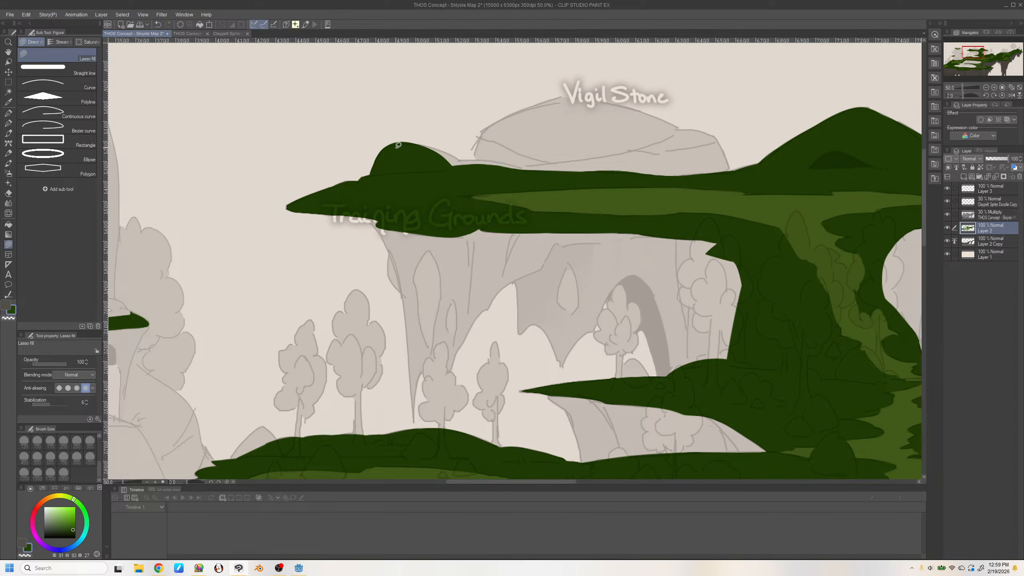
mouse_move(397, 145)
mouse_down()
mouse_move(484, 172)
mouse_move(458, 163)
mouse_up()
Lasso-fill the whole Vigil Stone mound on the upper plateau in dark green, checking its outline in a mirrored view
mouse_move(455, 157)
mouse_down()
mouse_move(482, 158)
mouse_move(499, 181)
mouse_move(471, 161)
mouse_move(506, 169)
mouse_move(463, 162)
mouse_move(488, 172)
mouse_move(475, 161)
mouse_move(485, 132)
mouse_move(563, 170)
mouse_up()
key(ctrl+z)
key(ctrl+z)
mouse_move(476, 162)
mouse_down()
mouse_move(508, 115)
mouse_move(569, 97)
mouse_move(592, 151)
mouse_move(517, 177)
mouse_up()
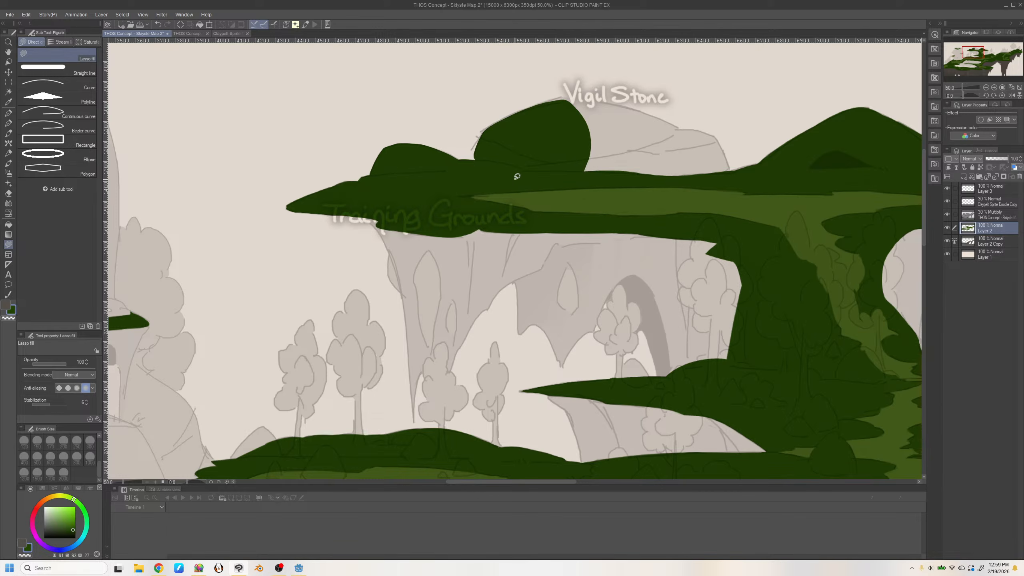
key(h)
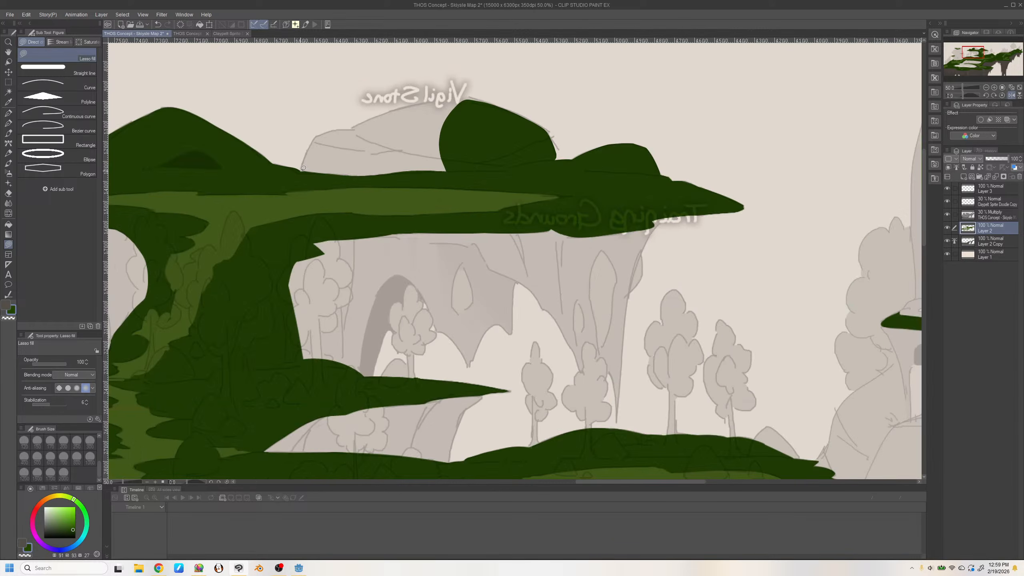
drag(302, 171, 307, 155)
mouse_move(323, 133)
mouse_down()
mouse_move(469, 95)
mouse_move(483, 135)
mouse_move(414, 174)
mouse_up()
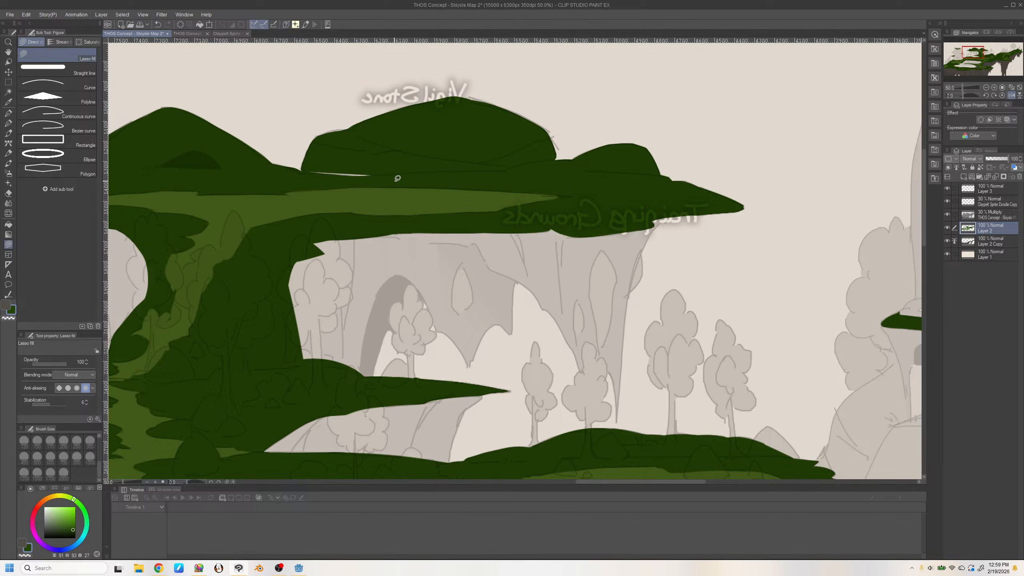
mouse_move(340, 139)
mouse_down()
mouse_move(317, 137)
mouse_move(350, 128)
mouse_up()
key(h)
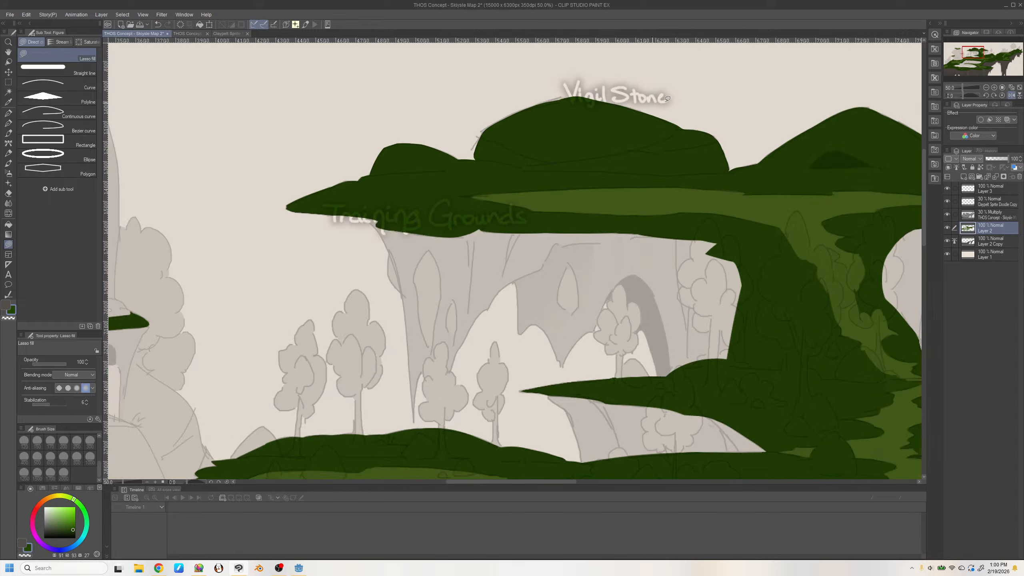
mouse_move(566, 101)
mouse_down()
mouse_move(588, 96)
mouse_move(557, 101)
mouse_up()
drag(498, 123, 483, 154)
key(ctrl+z)
Try to extend the underside of the grass ridge above Low Guard Den with a dark green lasso fill
drag(969, 54, 974, 59)
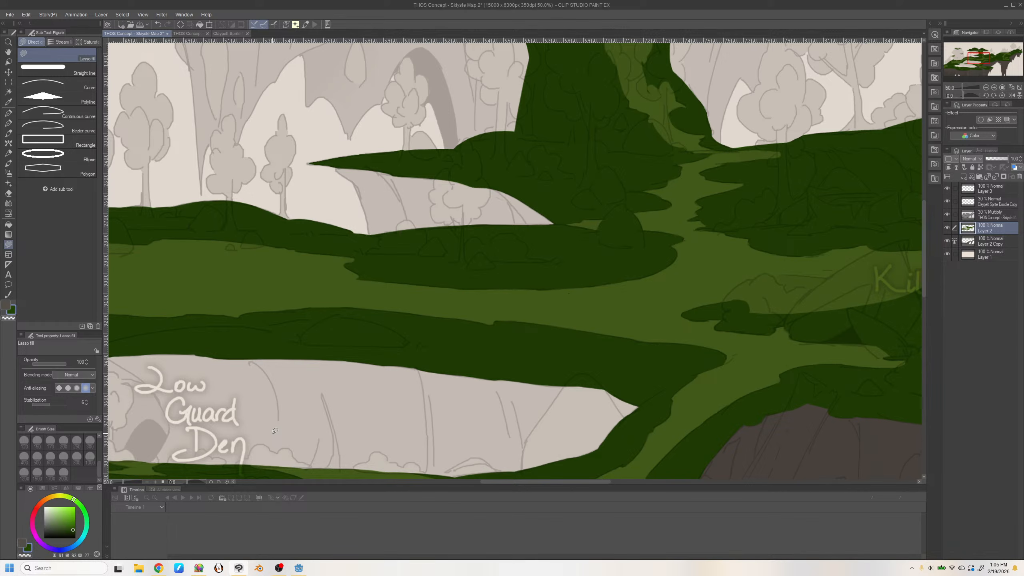
drag(978, 55, 973, 57)
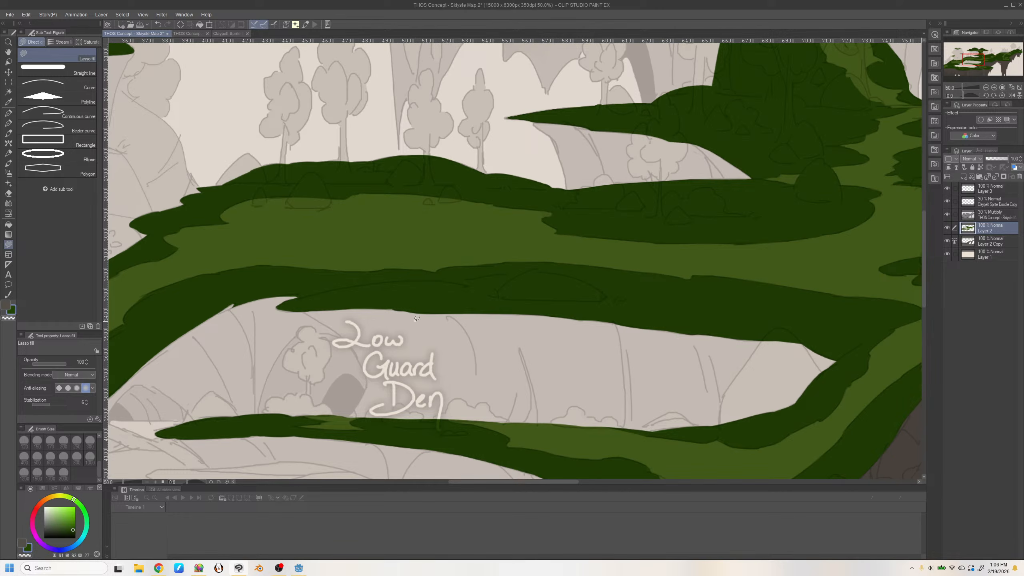
mouse_move(566, 288)
mouse_down()
mouse_move(411, 328)
mouse_move(523, 321)
mouse_up()
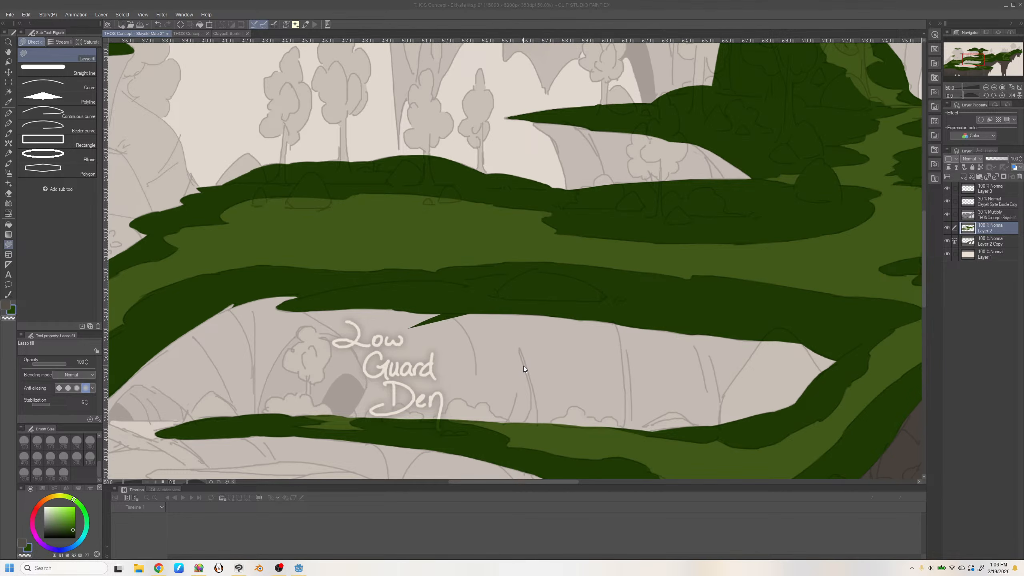
click(440, 510)
key(ctrl+z)
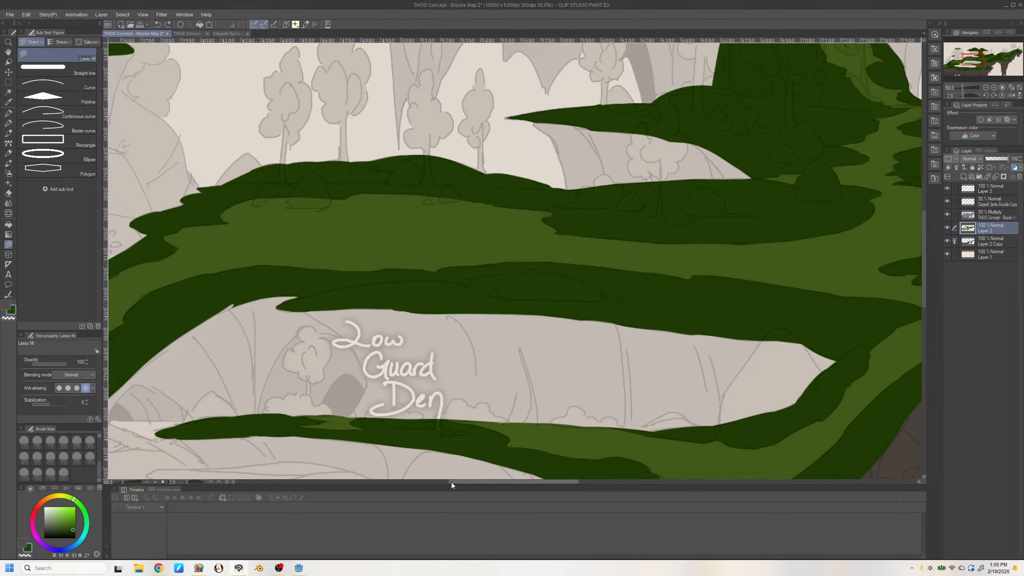
Erase a curved section of dark green from the central cliff's edge beside the trees below the Training Grounds plateau
key(space)
drag(305, 442, 693, 287)
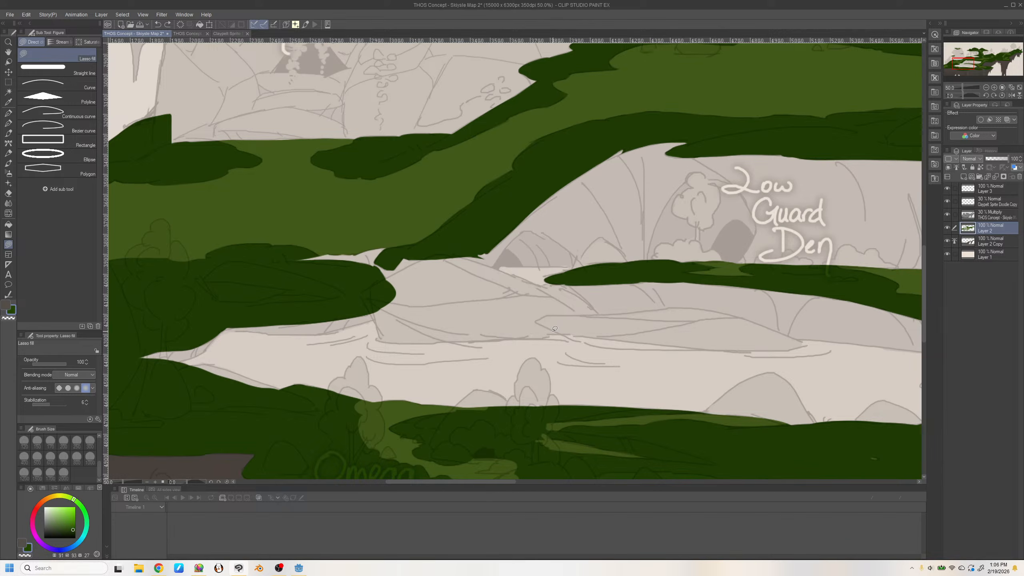
drag(746, 343, 297, 234)
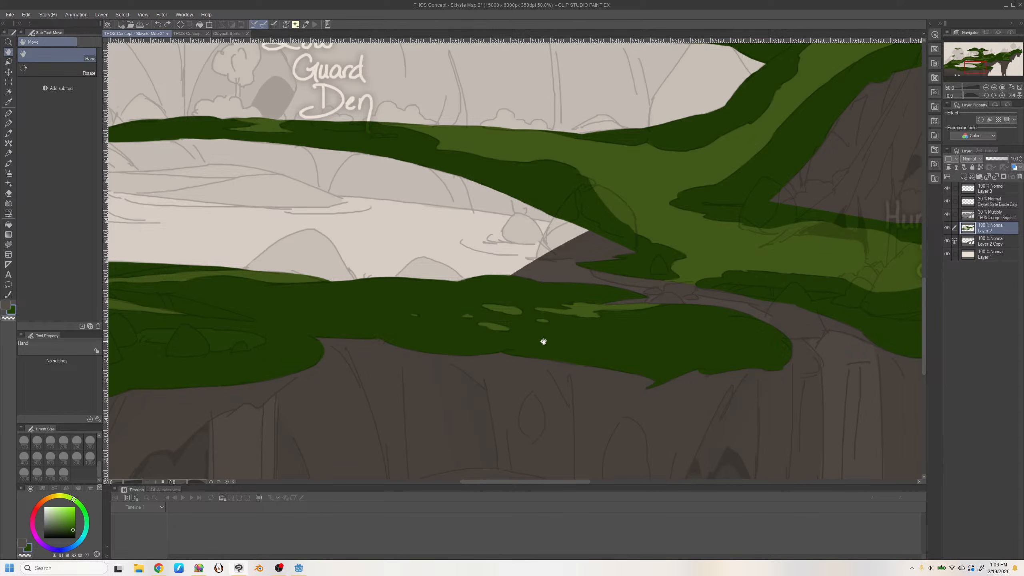
drag(543, 341, 548, 427)
mouse_move(590, 361)
mouse_down()
mouse_move(476, 362)
mouse_move(556, 370)
mouse_move(525, 399)
mouse_up()
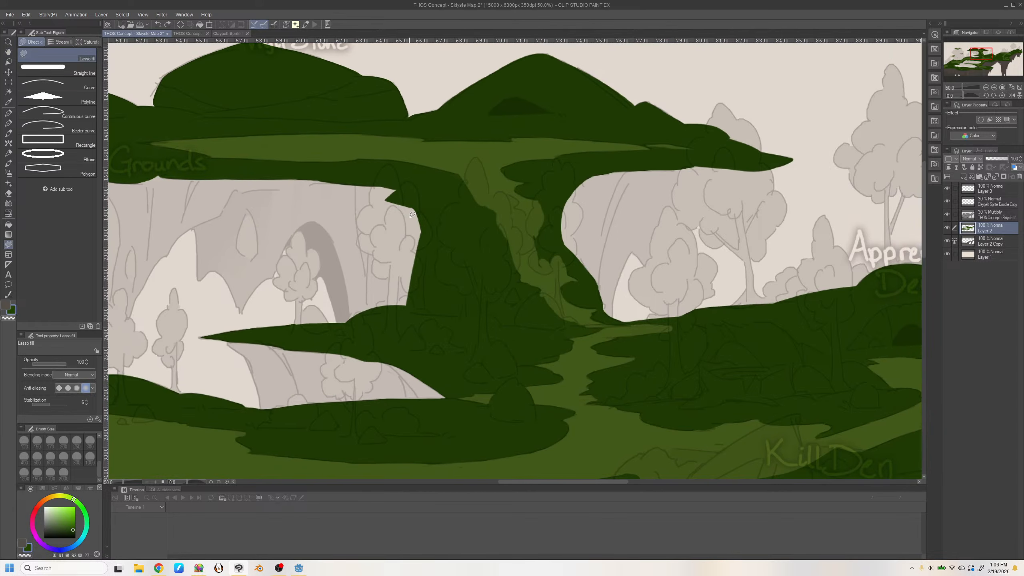
drag(412, 214, 415, 226)
key(h)
mouse_move(559, 302)
mouse_down()
mouse_move(549, 318)
mouse_move(585, 242)
mouse_move(575, 260)
mouse_up()
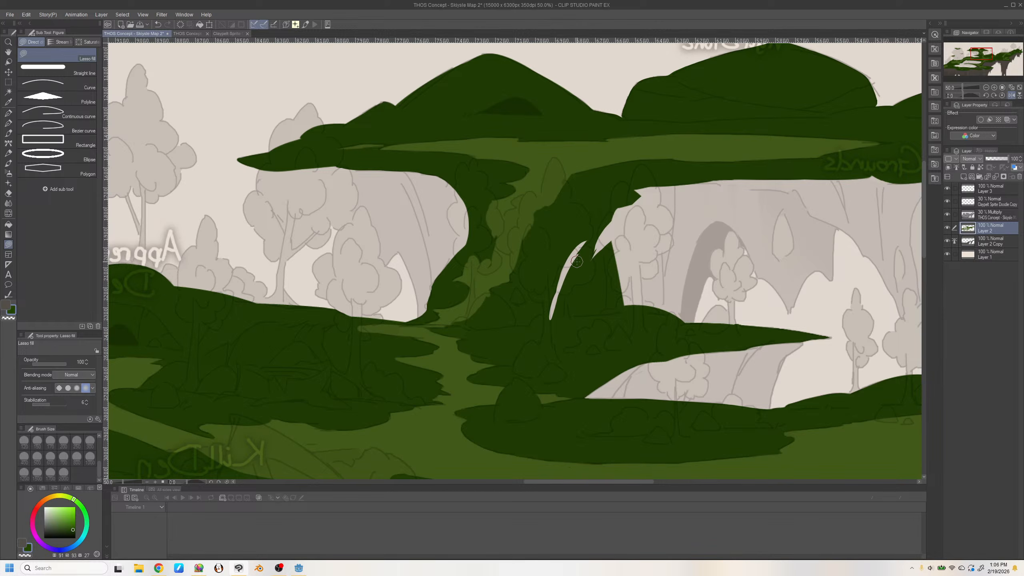
drag(577, 256, 606, 227)
mouse_move(574, 264)
mouse_down()
mouse_move(599, 238)
mouse_move(607, 248)
mouse_up()
drag(593, 282, 612, 255)
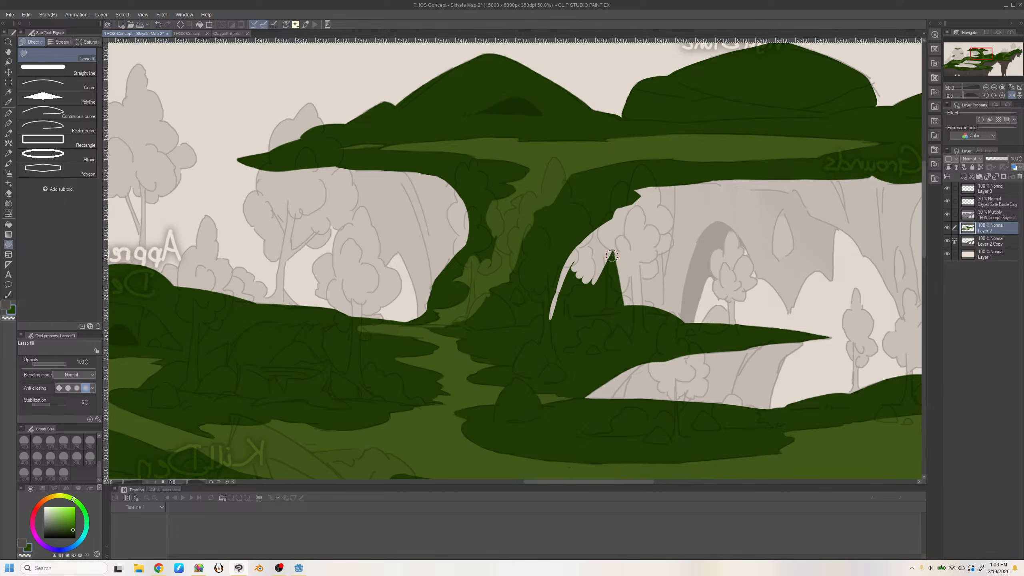
Enlarge the eraser and clear the remaining dark green beside the central cliff's curve down to the top of the lower ledge
key(bracketright)
key(bracketright)
key(bracketright)
key(bracketright)
key(bracketright)
key(bracketright)
key(bracketright)
key(bracketright)
key(bracketright)
key(bracketright)
key(bracketright)
key(bracketright)
key(bracketright)
key(bracketright)
key(bracketright)
key(bracketleft)
key(bracketleft)
key(bracketleft)
key(bracketleft)
key(bracketleft)
mouse_move(581, 255)
mouse_down()
mouse_move(569, 284)
mouse_move(589, 286)
mouse_up()
key(ctrl+z)
mouse_move(610, 252)
mouse_down()
mouse_move(591, 281)
mouse_move(573, 273)
mouse_move(553, 313)
mouse_up()
mouse_move(578, 277)
mouse_down()
mouse_move(552, 313)
mouse_move(564, 292)
mouse_move(583, 293)
mouse_up()
key(ctrl+z)
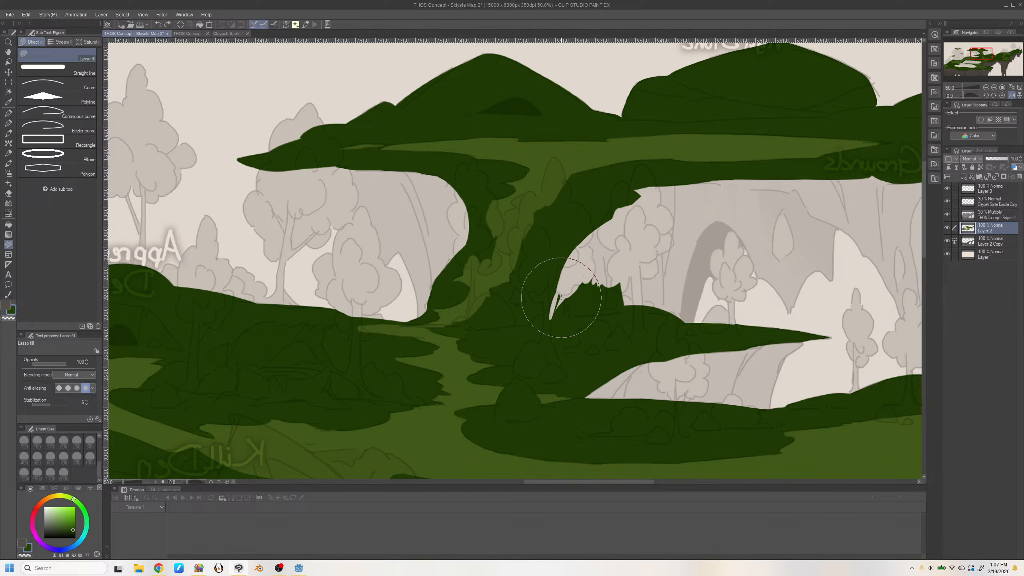
mouse_move(560, 294)
mouse_down()
mouse_move(549, 317)
mouse_move(621, 279)
mouse_up()
key(ctrl+z)
key(ctrl+z)
drag(552, 316, 589, 272)
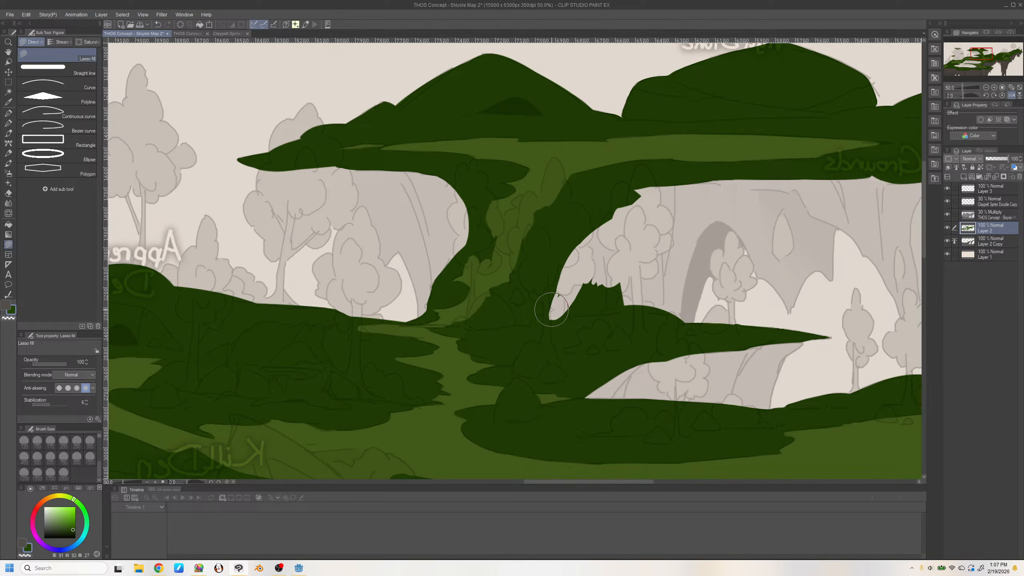
mouse_move(567, 304)
mouse_down()
mouse_move(601, 275)
mouse_move(567, 302)
mouse_move(606, 299)
mouse_move(565, 310)
mouse_move(772, 284)
mouse_move(607, 307)
mouse_move(685, 320)
mouse_up()
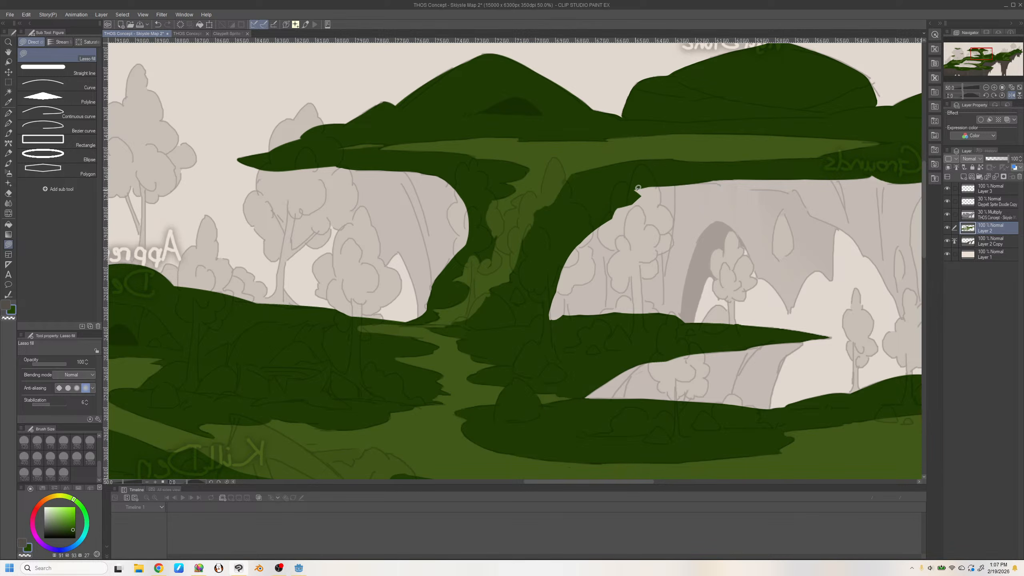
Round the small overhang under the plateau and refine the lower ledge's inner corner and pointed tip, checking with Layer 2 hidden
mouse_move(640, 195)
mouse_down()
mouse_move(593, 224)
mouse_move(646, 197)
mouse_move(609, 215)
mouse_move(633, 196)
mouse_move(646, 201)
mouse_move(629, 206)
mouse_move(649, 200)
mouse_move(613, 217)
mouse_up()
key(ctrl+z)
mouse_move(559, 316)
mouse_down()
mouse_move(632, 310)
mouse_move(552, 319)
mouse_up()
key(ctrl+z)
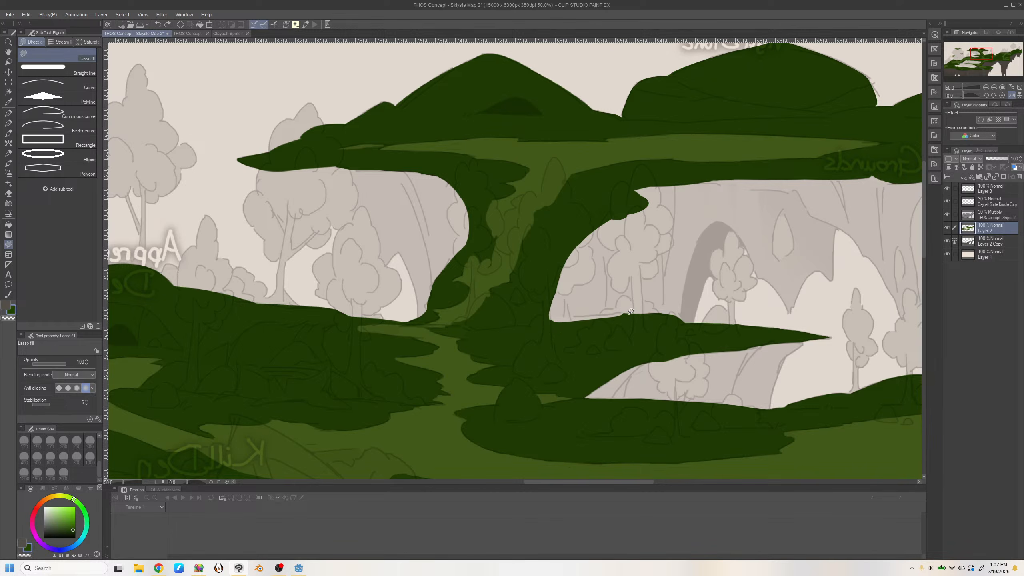
mouse_move(624, 313)
mouse_down()
mouse_move(545, 317)
mouse_move(563, 334)
mouse_move(550, 301)
mouse_move(556, 317)
mouse_up()
drag(834, 337, 762, 333)
mouse_move(443, 280)
mouse_down()
mouse_move(383, 325)
mouse_move(437, 287)
mouse_up()
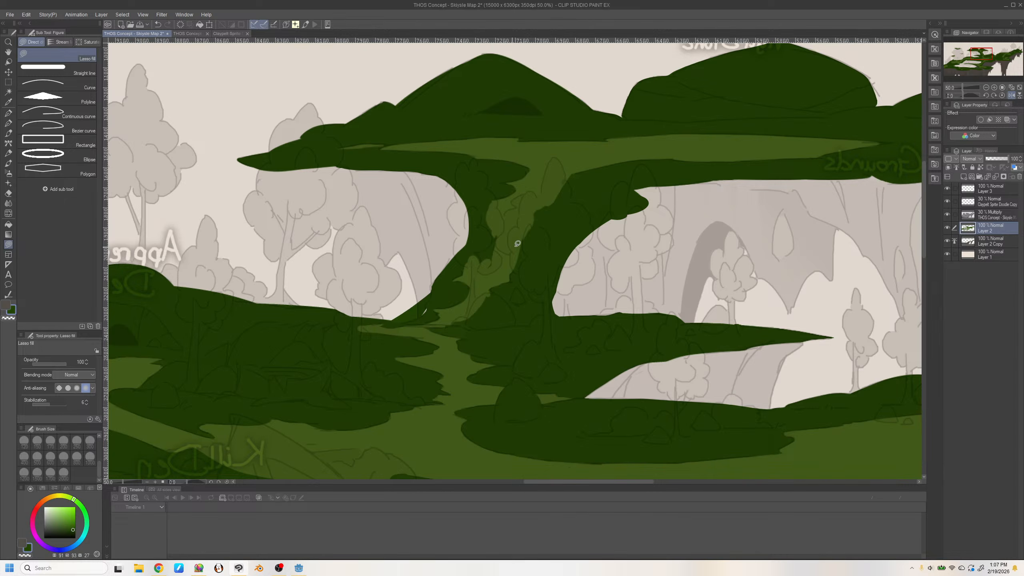
click(946, 227)
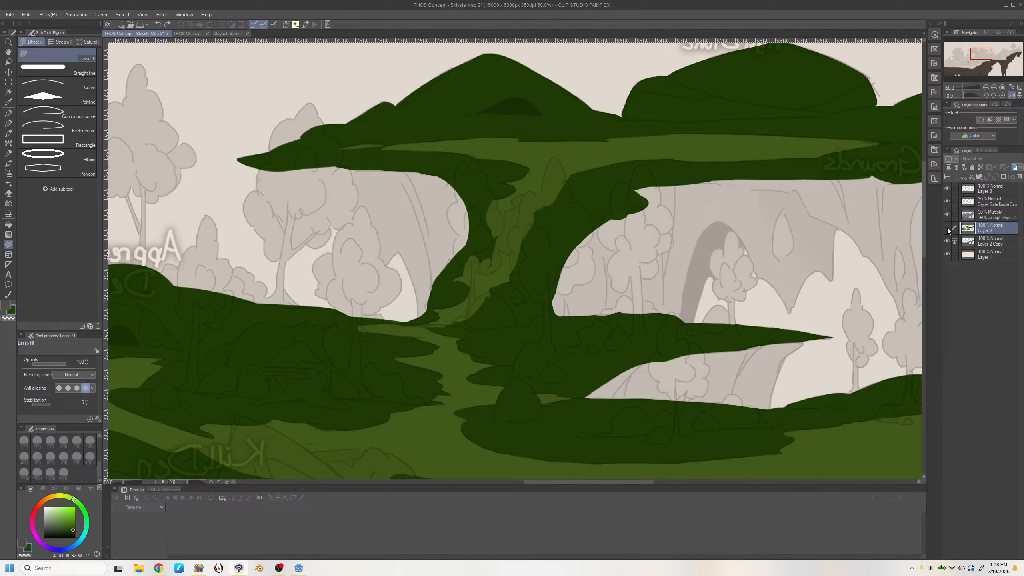
click(946, 228)
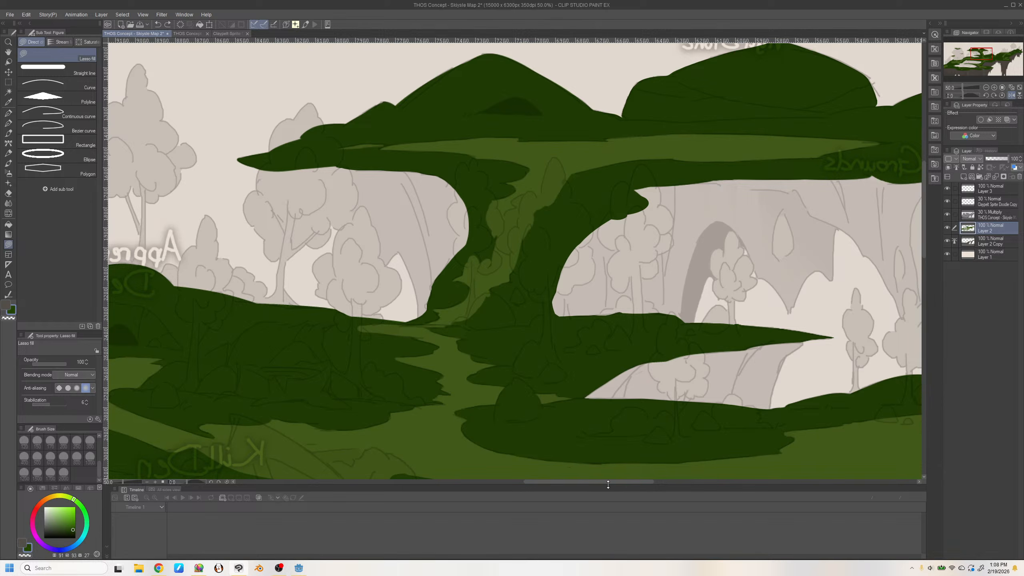
Smooth the central cliff's edge facing Apprentice Den and round its junction with the ground in dark green
mouse_move(606, 481)
mouse_down()
mouse_move(558, 488)
mouse_move(571, 485)
mouse_up()
key(h)
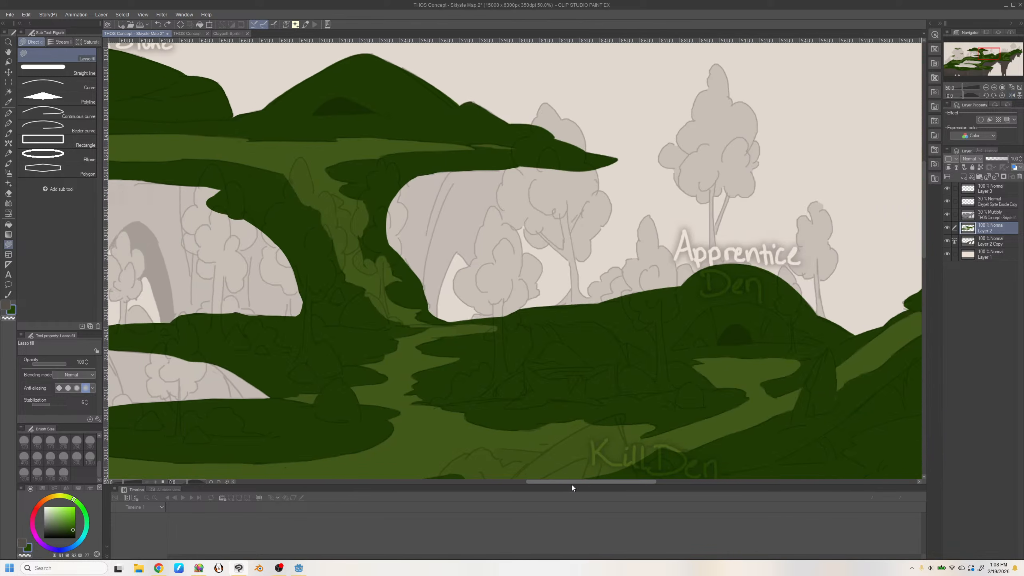
mouse_move(601, 300)
mouse_down()
mouse_move(650, 316)
mouse_move(617, 321)
mouse_move(604, 311)
mouse_move(675, 316)
mouse_move(651, 322)
mouse_up()
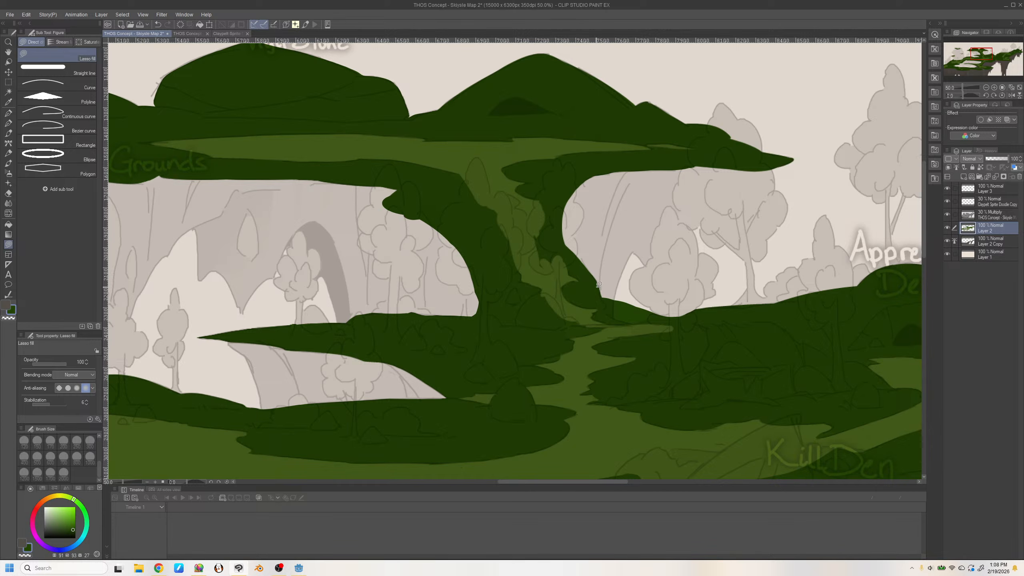
mouse_move(598, 282)
mouse_down()
mouse_move(612, 303)
mouse_move(605, 297)
mouse_up()
key(ctrl+z)
key(h)
mouse_move(431, 287)
mouse_down()
mouse_move(409, 304)
mouse_move(440, 285)
mouse_move(398, 308)
mouse_move(431, 293)
mouse_up()
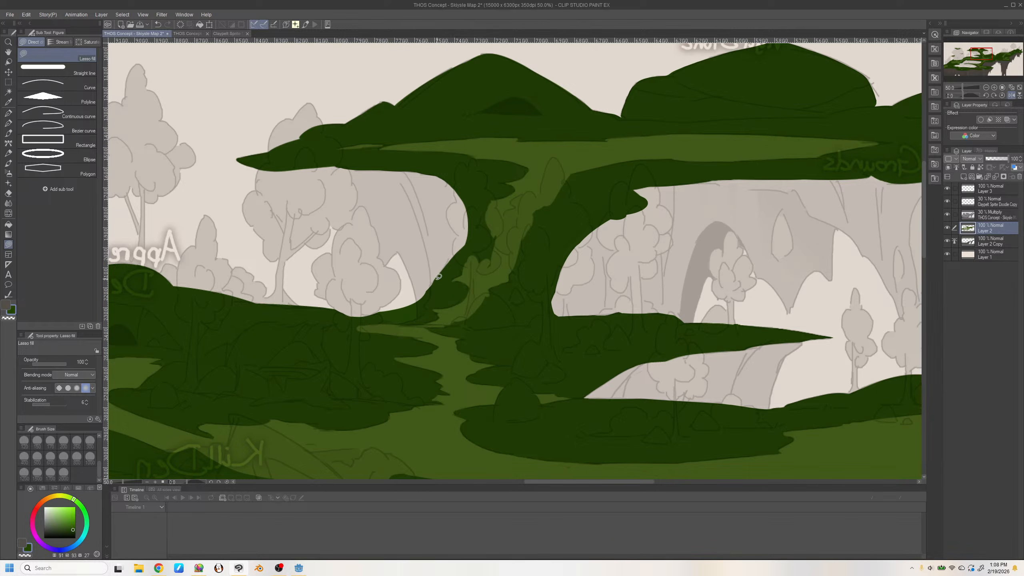
mouse_move(439, 278)
mouse_down()
mouse_move(383, 314)
mouse_move(427, 299)
mouse_up()
click(1011, 96)
drag(636, 310, 688, 322)
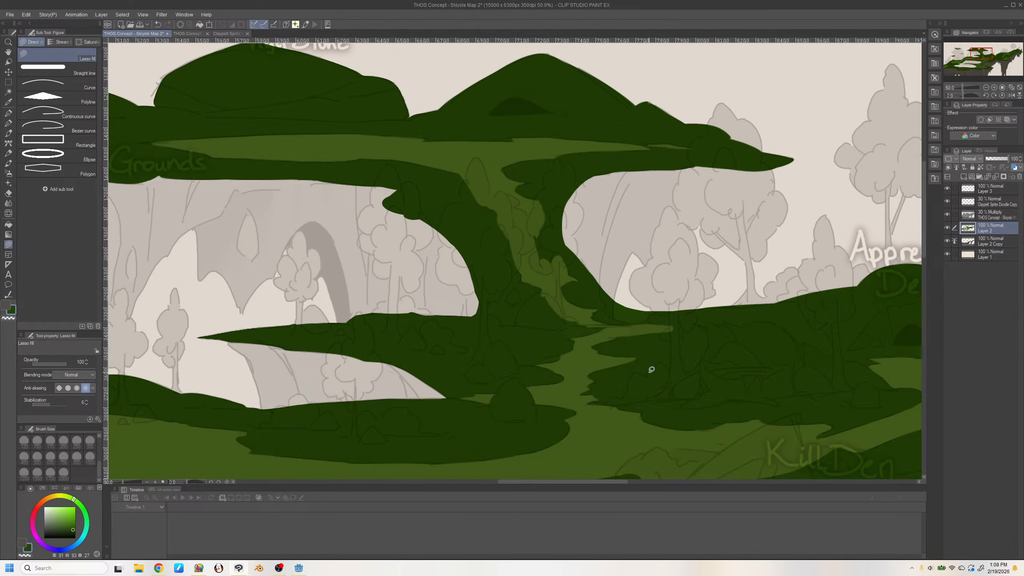
drag(568, 199, 595, 280)
key(ctrl+z)
mouse_move(572, 227)
mouse_down()
mouse_move(568, 182)
mouse_move(570, 211)
mouse_move(574, 192)
mouse_up()
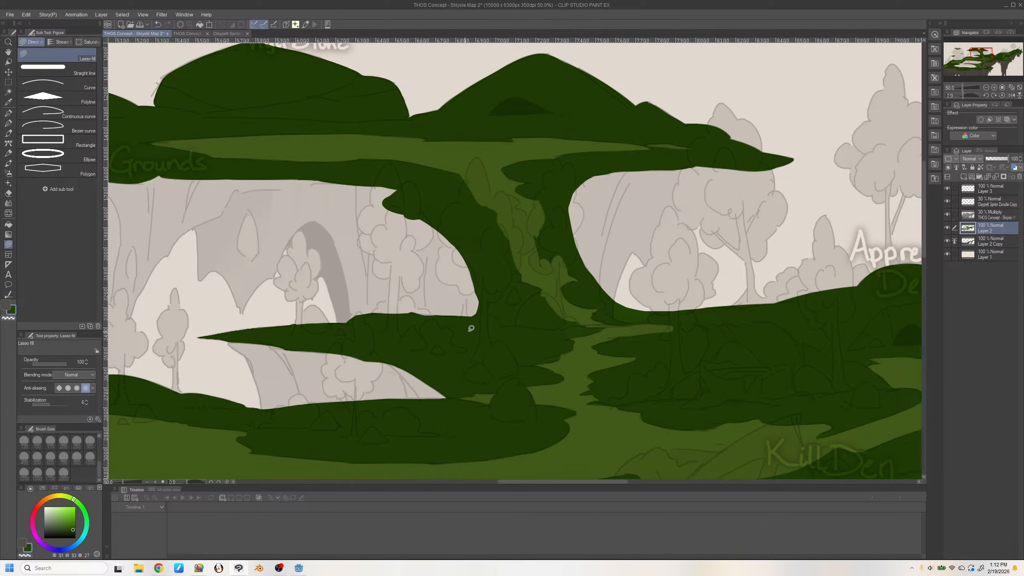
Lasso-fill the tall rock between the lower grass slope and the Healer's Den ledge in dark green
drag(616, 483, 538, 483)
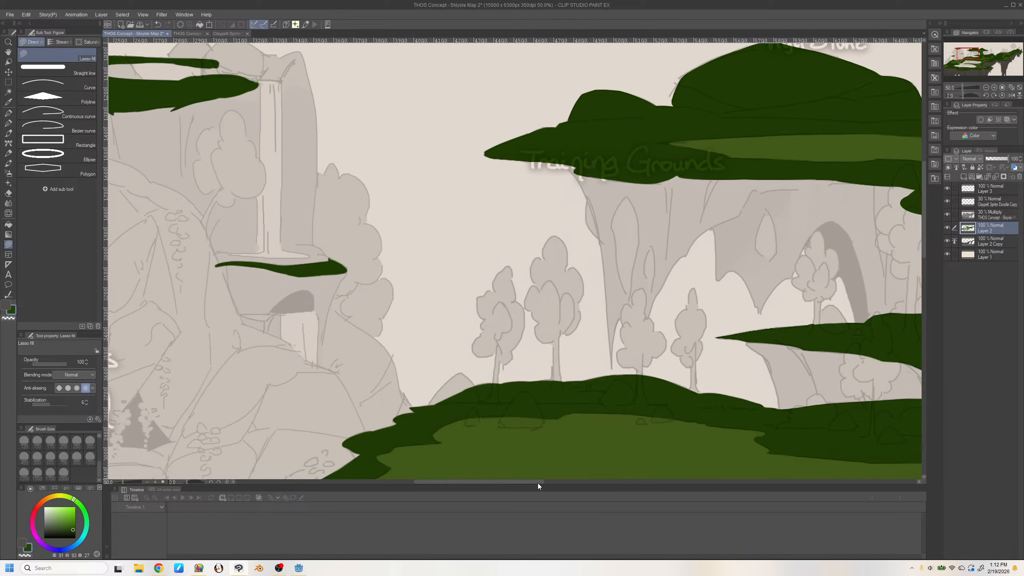
drag(926, 246, 923, 301)
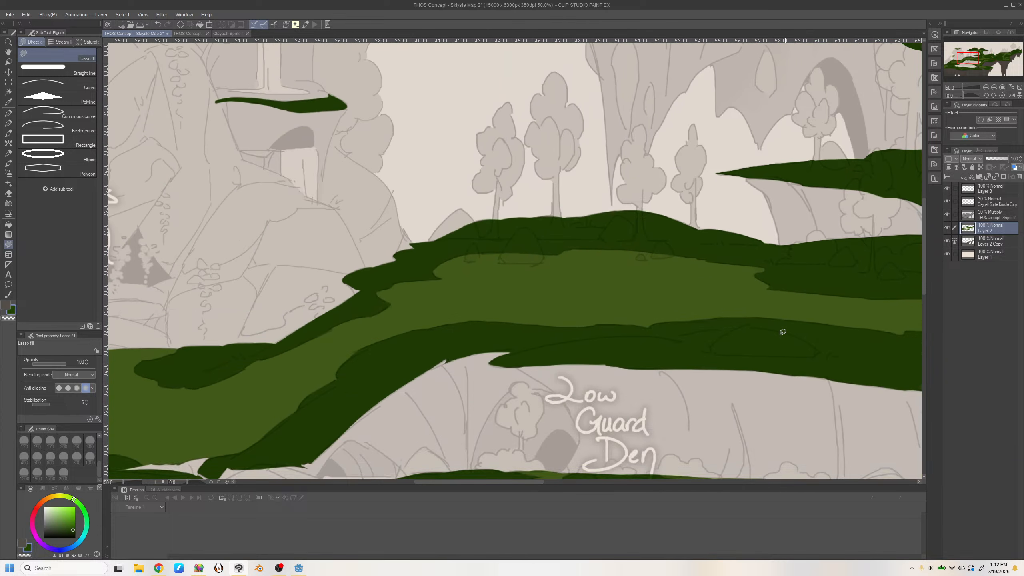
drag(532, 483, 459, 485)
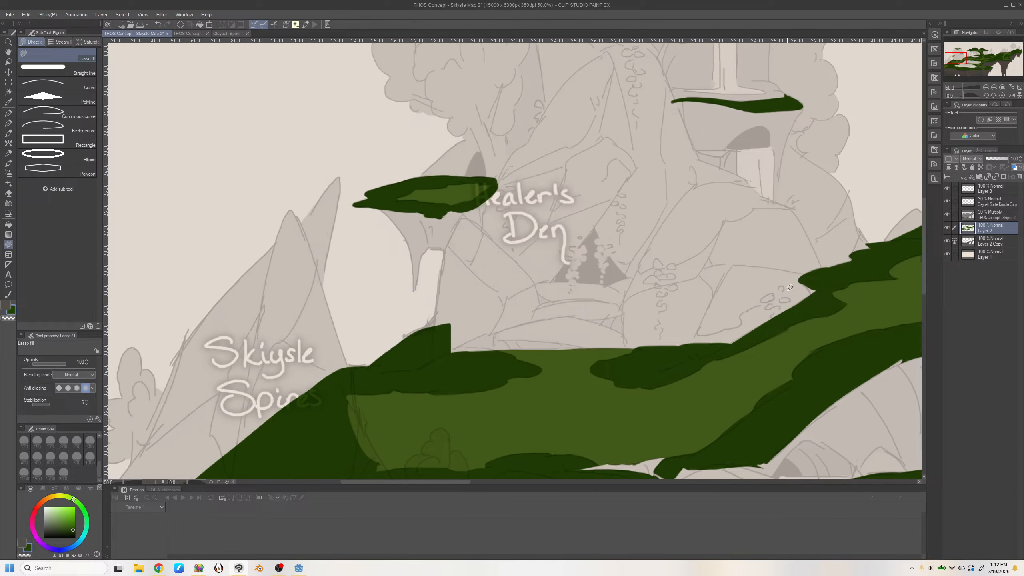
drag(951, 54, 983, 61)
click(984, 88)
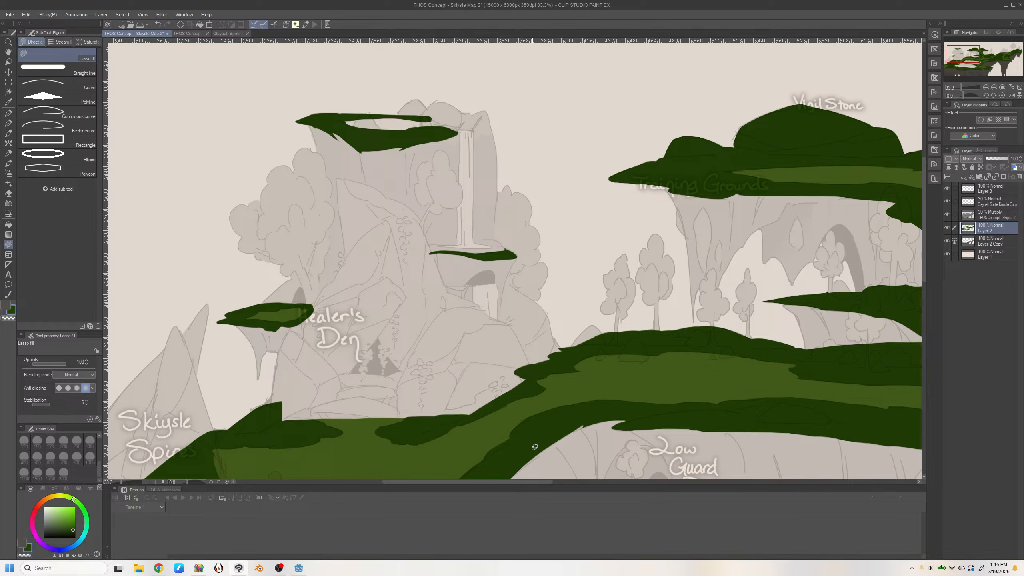
click(994, 88)
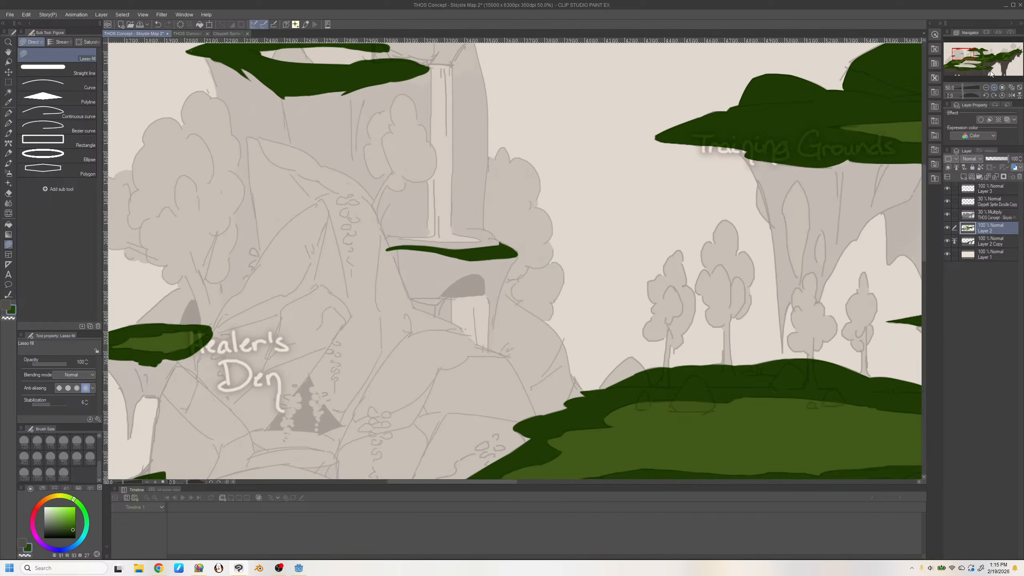
click(994, 88)
drag(967, 55, 961, 60)
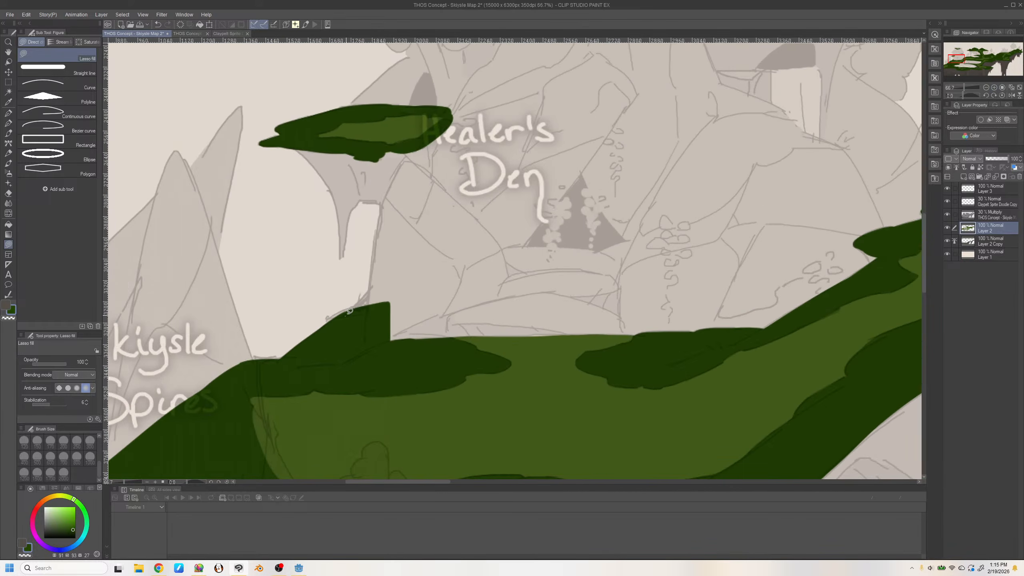
mouse_move(350, 309)
mouse_down()
mouse_move(375, 281)
mouse_move(382, 317)
mouse_up()
mouse_move(370, 292)
mouse_down()
mouse_move(381, 220)
mouse_move(415, 170)
mouse_up()
key(ctrl+z)
mouse_move(368, 296)
mouse_down()
mouse_move(385, 200)
mouse_move(412, 160)
mouse_move(479, 219)
mouse_move(479, 295)
mouse_move(407, 351)
mouse_up()
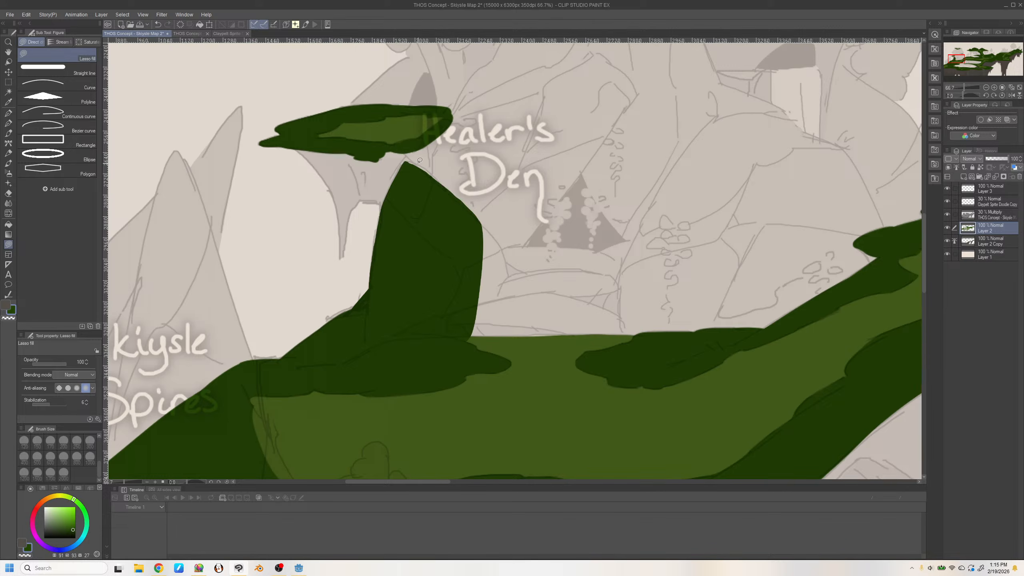
mouse_move(408, 161)
mouse_down()
mouse_move(434, 173)
mouse_move(437, 203)
mouse_up()
key(h)
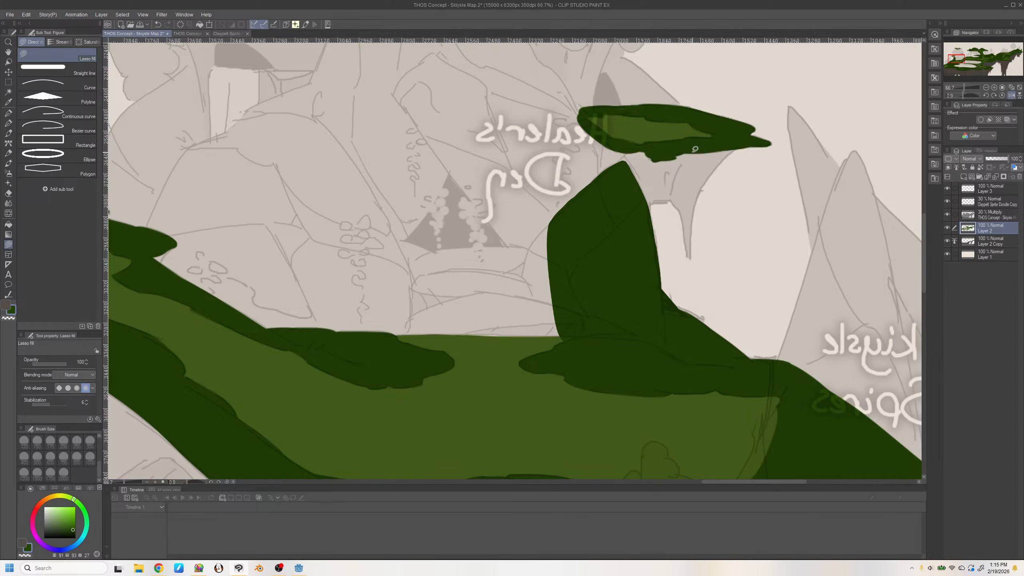
Lasso-fill the large slanted rock face behind the Healer's Den lettering in dark green, working in a mirrored view
key(h)
scroll(923, 274, up, 5)
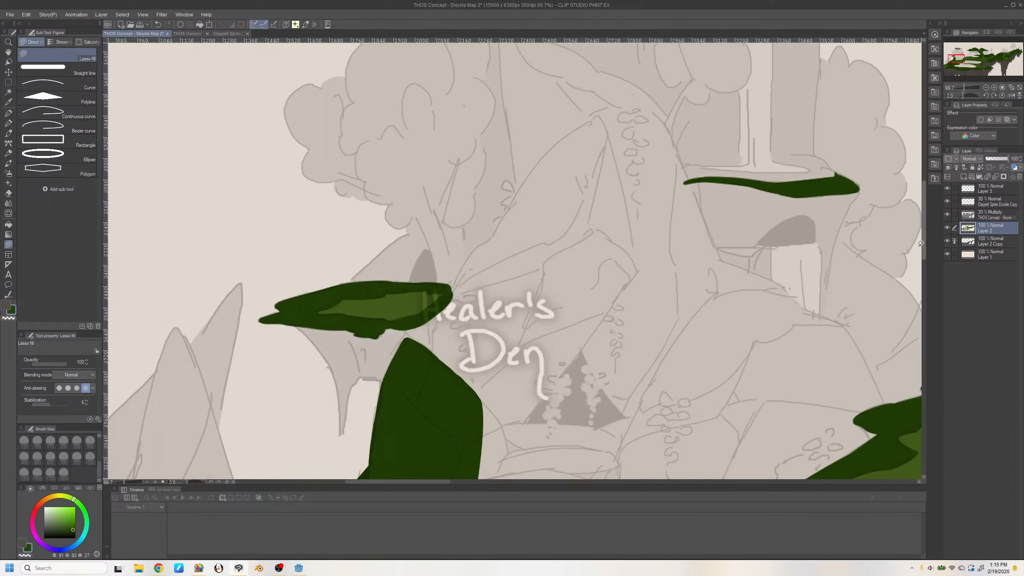
mouse_move(431, 354)
mouse_down()
mouse_move(469, 257)
mouse_move(533, 166)
mouse_move(557, 140)
mouse_move(603, 119)
mouse_move(594, 210)
mouse_move(443, 363)
mouse_up()
key(h)
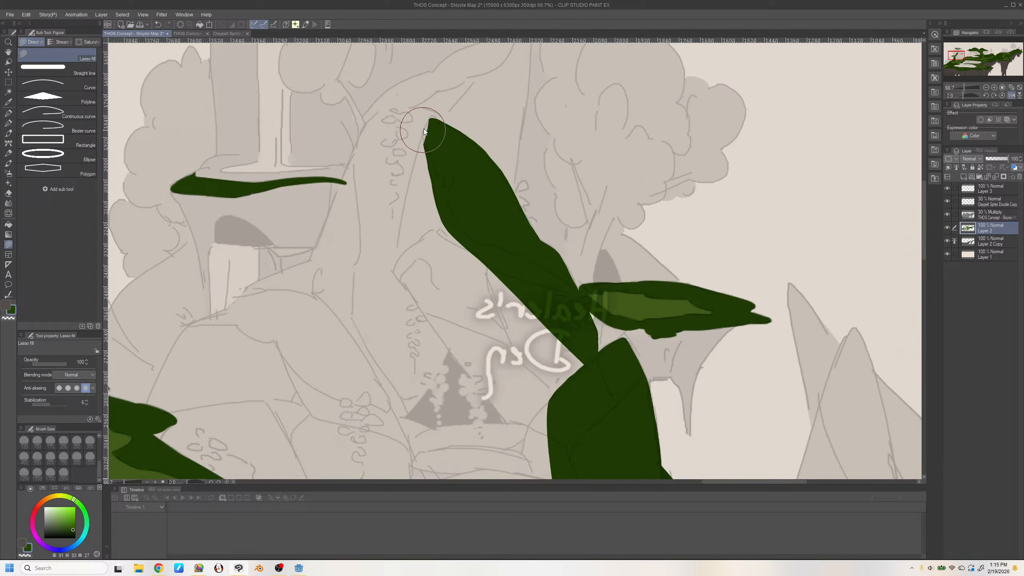
mouse_move(426, 130)
mouse_down()
mouse_move(399, 218)
mouse_move(417, 302)
mouse_move(496, 410)
mouse_move(549, 425)
mouse_up()
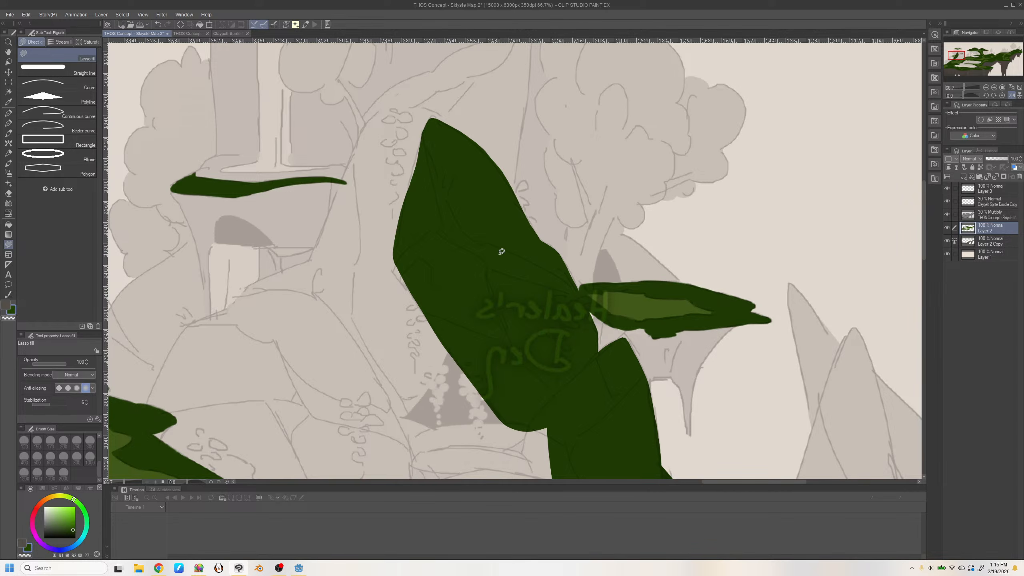
Lasso-fill the rounded boulder beside the Healer's Den peak and the slope joining it to the summit in dark green
mouse_move(227, 310)
mouse_down()
mouse_move(307, 258)
mouse_move(326, 297)
mouse_move(230, 329)
mouse_up()
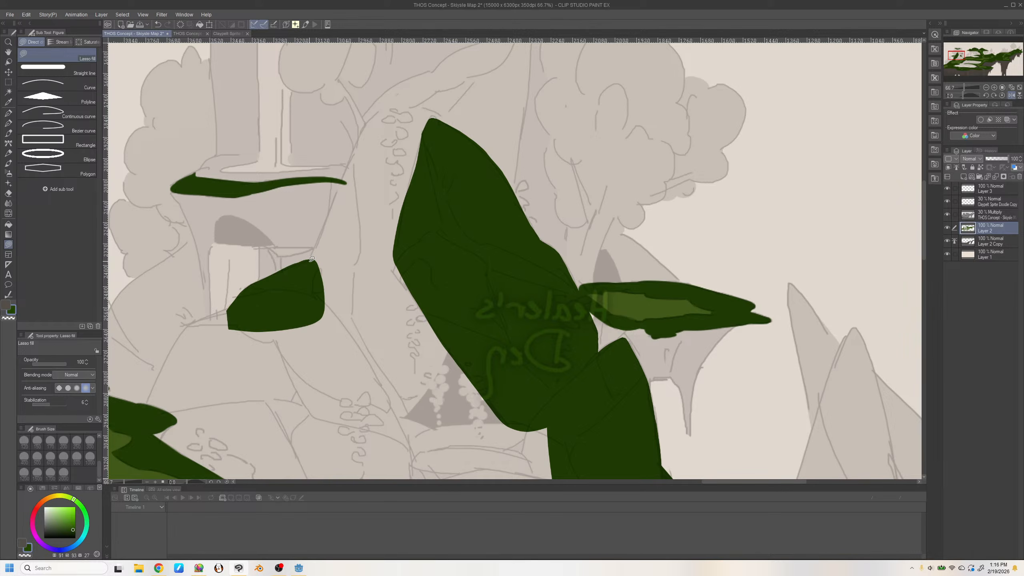
mouse_move(310, 260)
mouse_down()
mouse_move(350, 142)
mouse_move(375, 113)
mouse_move(425, 113)
mouse_up()
key(ctrl+z)
mouse_move(309, 260)
mouse_down()
mouse_move(366, 123)
mouse_move(394, 104)
mouse_move(438, 112)
mouse_move(450, 144)
mouse_move(427, 218)
mouse_move(322, 299)
mouse_up()
key(h)
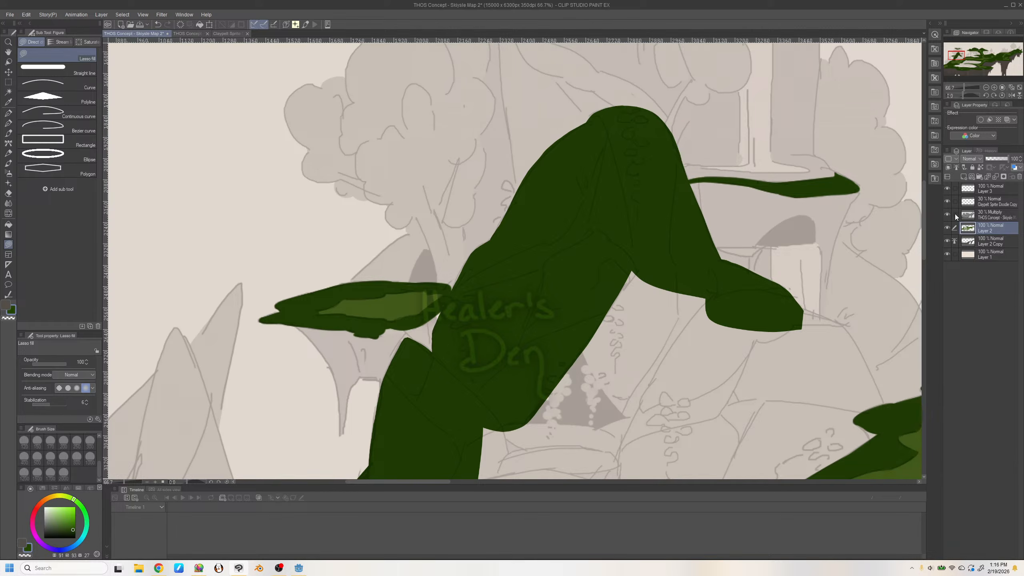
Smooth the upper contour where the filled boulder joins the mountain slope with a small dark green lasso fill
scroll(927, 252, down, 3)
key(h)
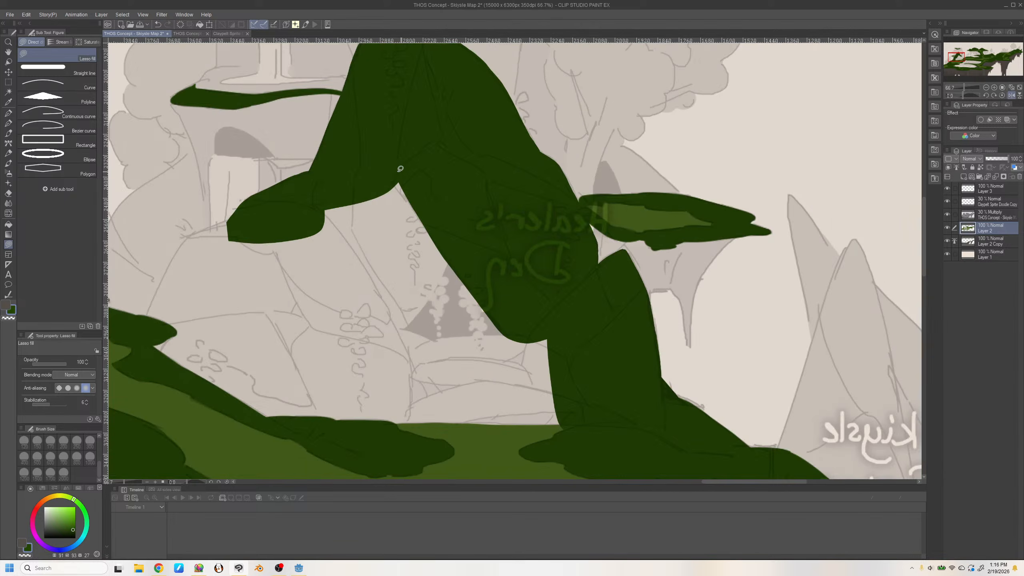
mouse_move(307, 169)
mouse_down()
mouse_move(270, 180)
mouse_move(304, 174)
mouse_up()
key(ctrl+z)
mouse_move(264, 189)
mouse_down()
mouse_move(320, 167)
mouse_move(290, 184)
mouse_up()
key(h)
key(h)
Fill the outer mountain flank from the boulder down to the grassy ground in dark green, following the sketched contour
drag(714, 483, 686, 482)
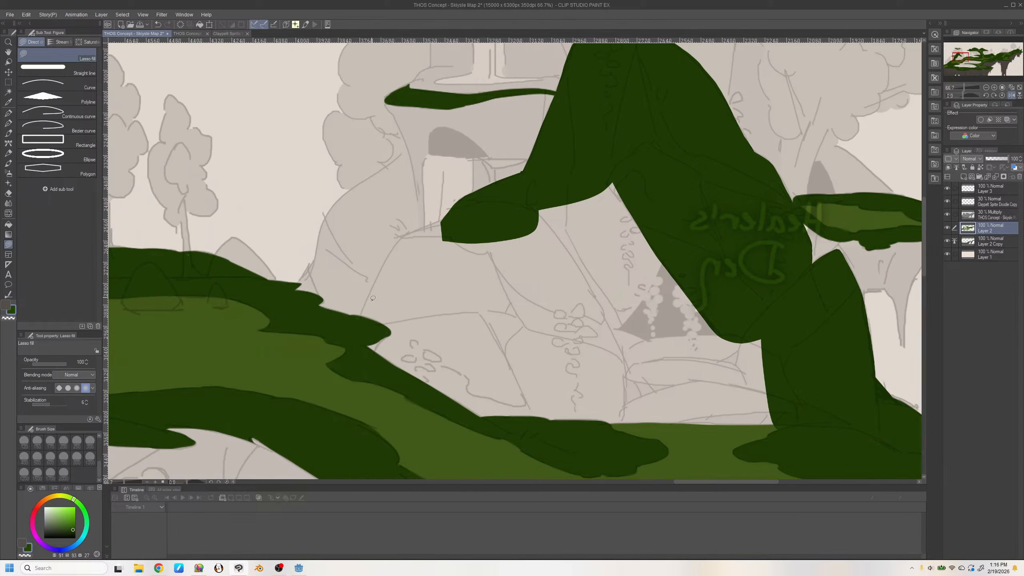
mouse_move(356, 321)
mouse_down()
mouse_move(388, 250)
mouse_move(412, 230)
mouse_move(440, 274)
mouse_up()
mouse_move(359, 311)
mouse_down()
mouse_move(407, 236)
mouse_move(378, 322)
mouse_up()
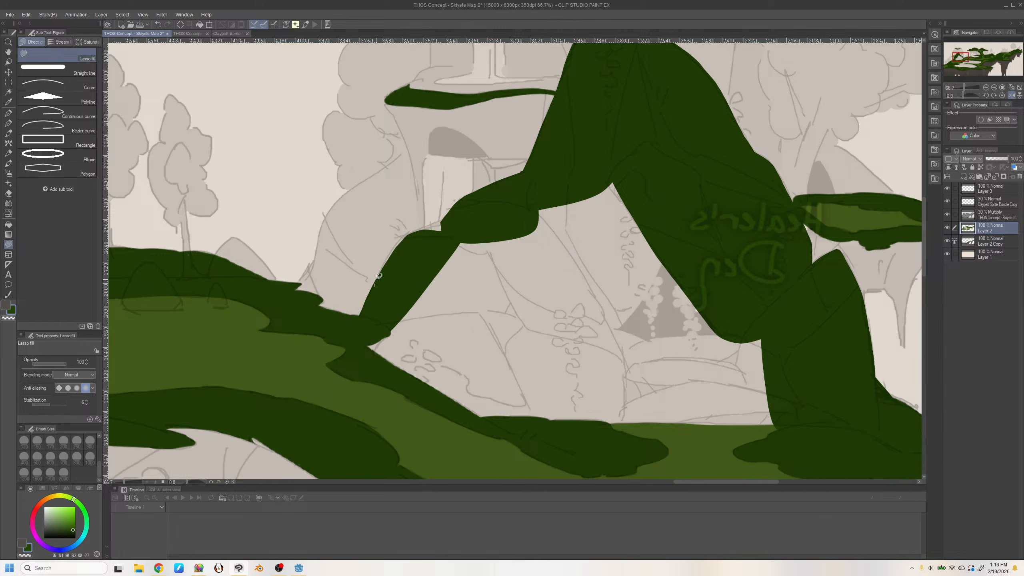
mouse_move(377, 281)
mouse_down()
mouse_move(421, 241)
mouse_move(445, 244)
mouse_move(428, 245)
mouse_move(452, 219)
mouse_move(425, 244)
mouse_up()
key(ctrl+z)
Fill the mountain's open interior with dark green and close the thin gap along its base
mouse_move(379, 325)
mouse_down()
mouse_move(374, 361)
mouse_move(470, 413)
mouse_move(647, 433)
mouse_up()
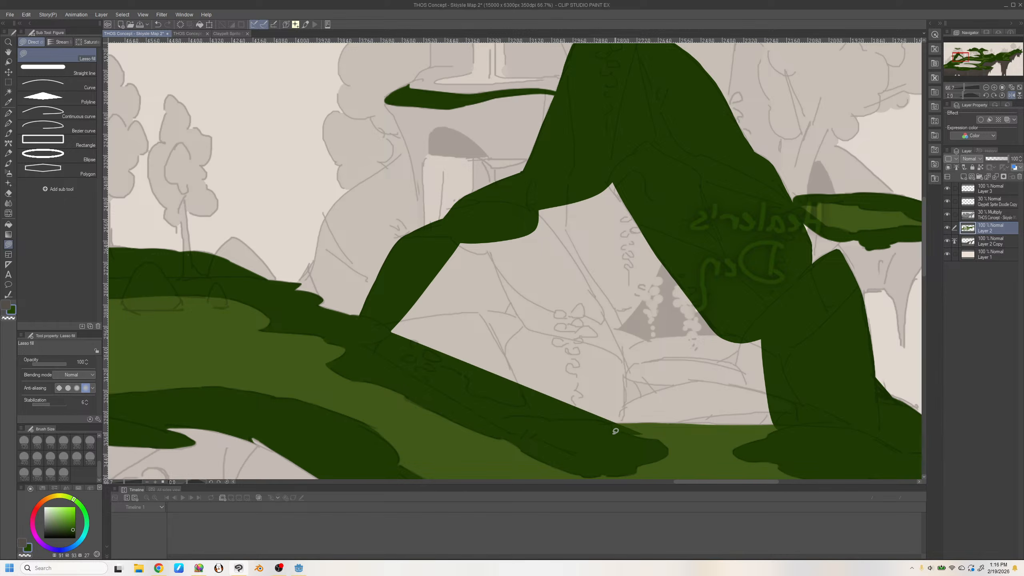
key(ctrl+z)
mouse_move(365, 334)
mouse_down()
mouse_move(390, 372)
mouse_move(479, 415)
mouse_move(785, 422)
mouse_move(769, 337)
mouse_move(673, 193)
mouse_move(557, 189)
mouse_move(429, 260)
mouse_up()
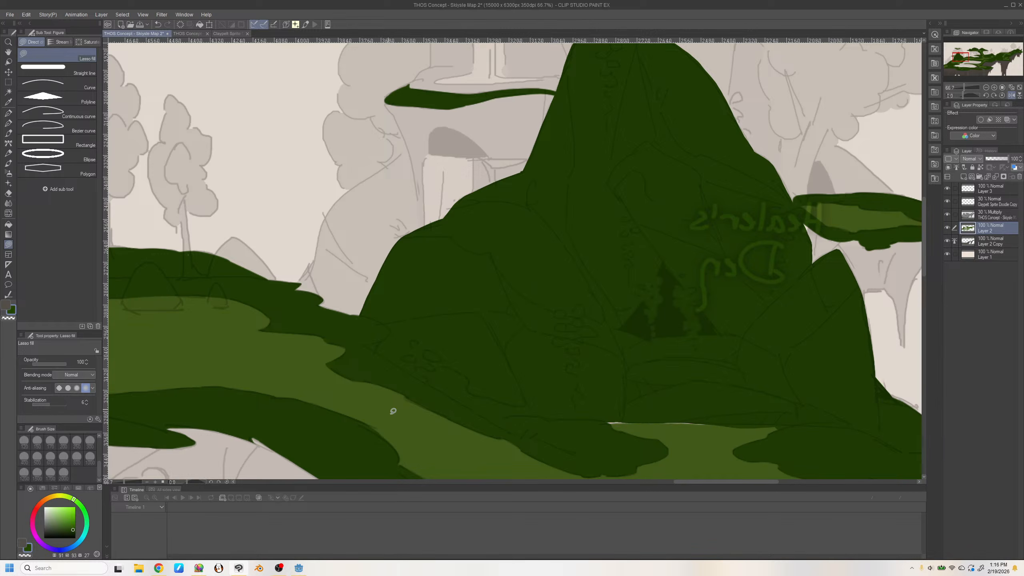
mouse_move(611, 419)
mouse_down()
mouse_move(777, 427)
mouse_move(603, 449)
mouse_up()
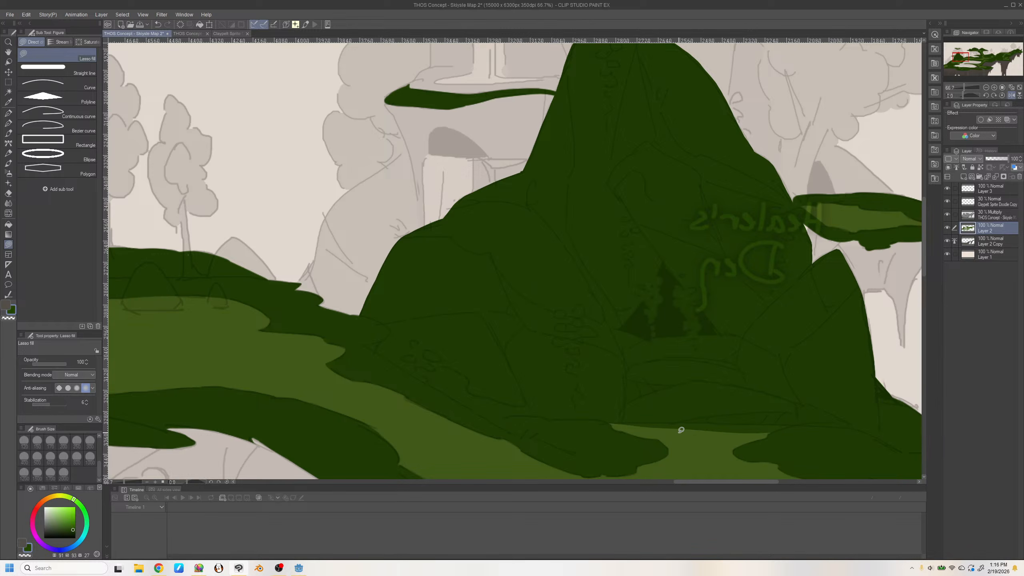
Lasso-fill a tall dark green spike above the mountain's shoulder, following the sketched cliff's steep outer edge
key(h)
click(986, 87)
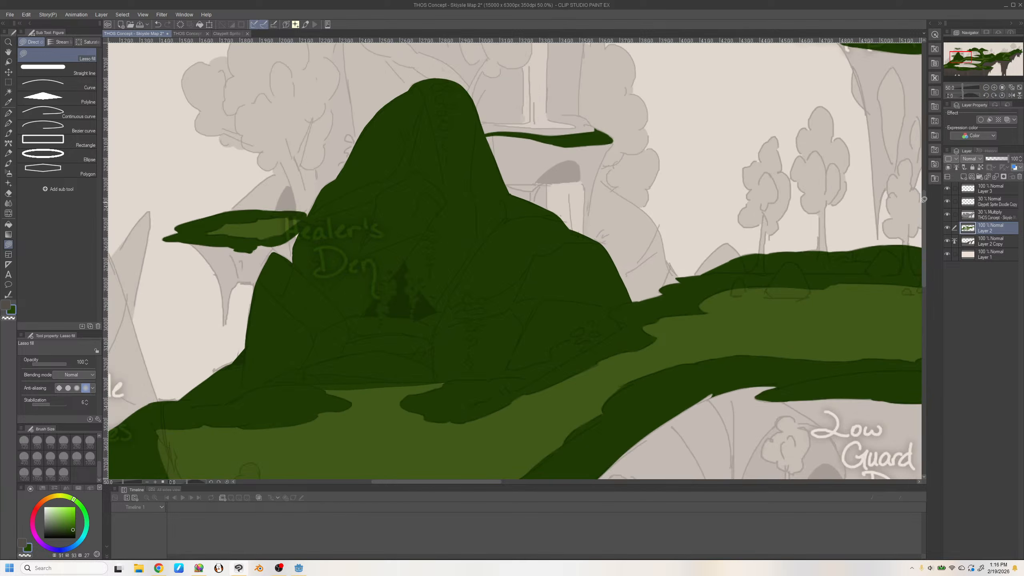
drag(962, 57, 956, 52)
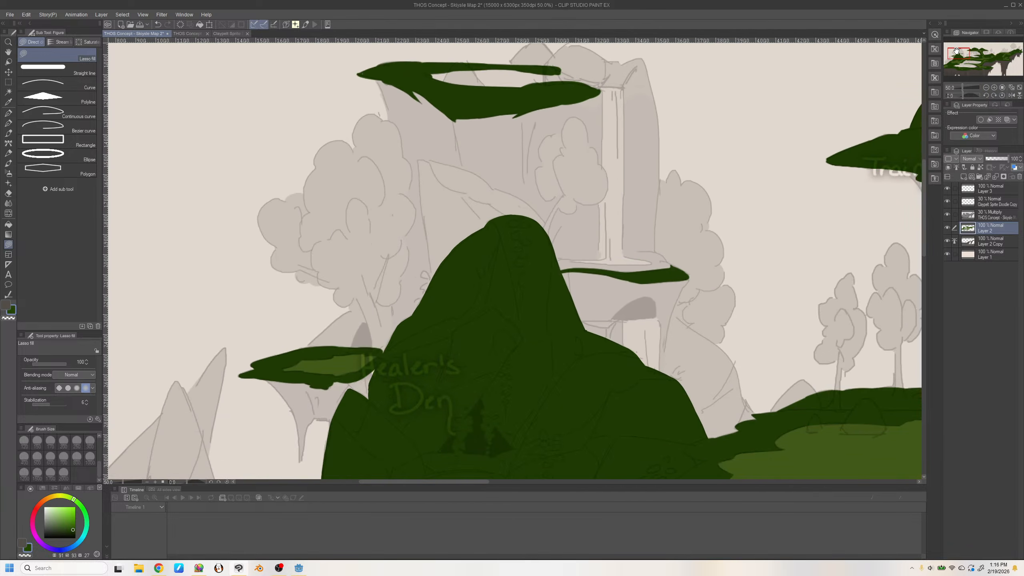
click(985, 87)
mouse_move(963, 53)
mouse_down()
mouse_move(997, 56)
mouse_move(956, 57)
mouse_move(974, 60)
mouse_up()
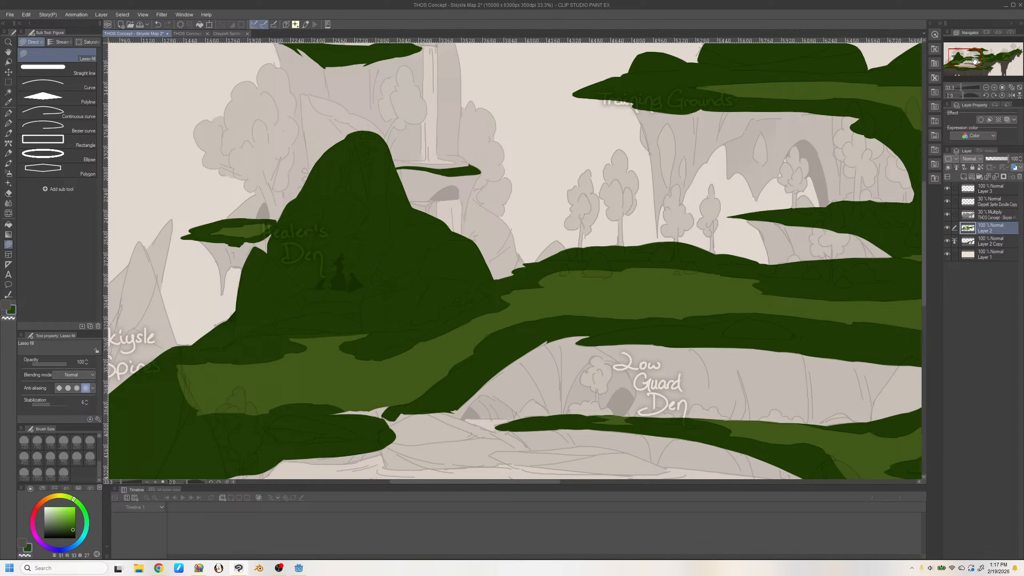
scroll(922, 278, up, 2)
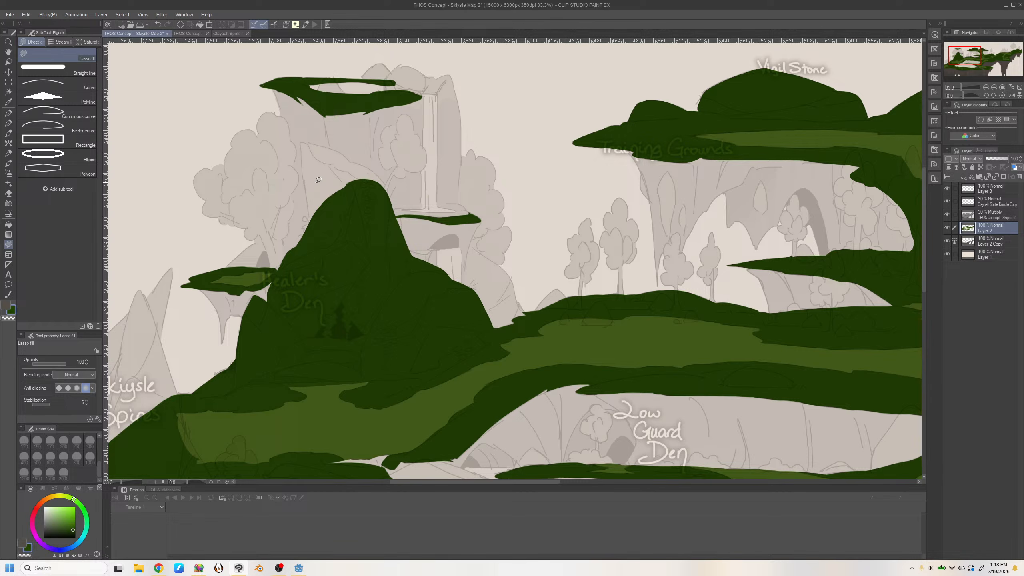
click(994, 87)
click(994, 87)
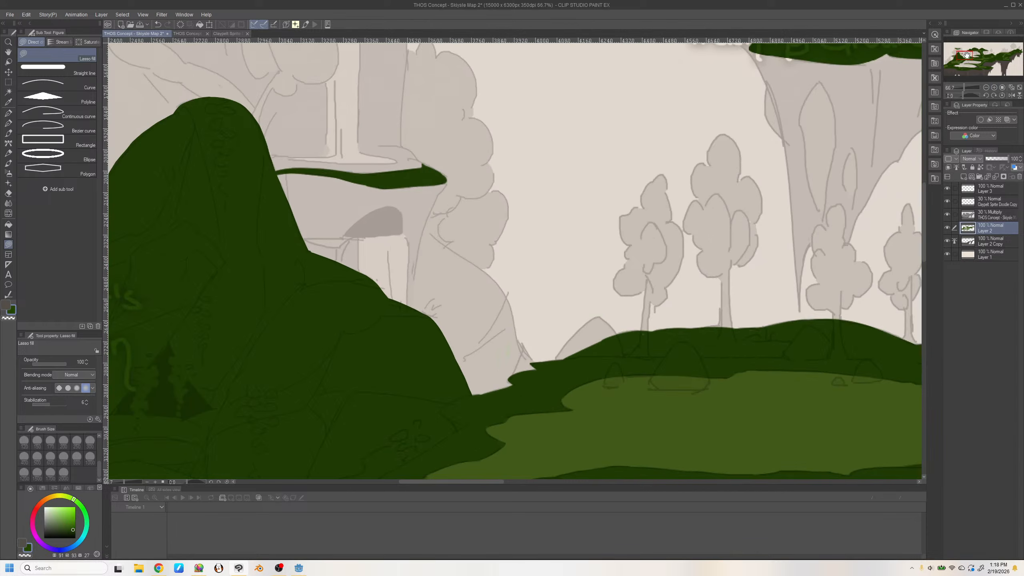
drag(967, 55, 960, 53)
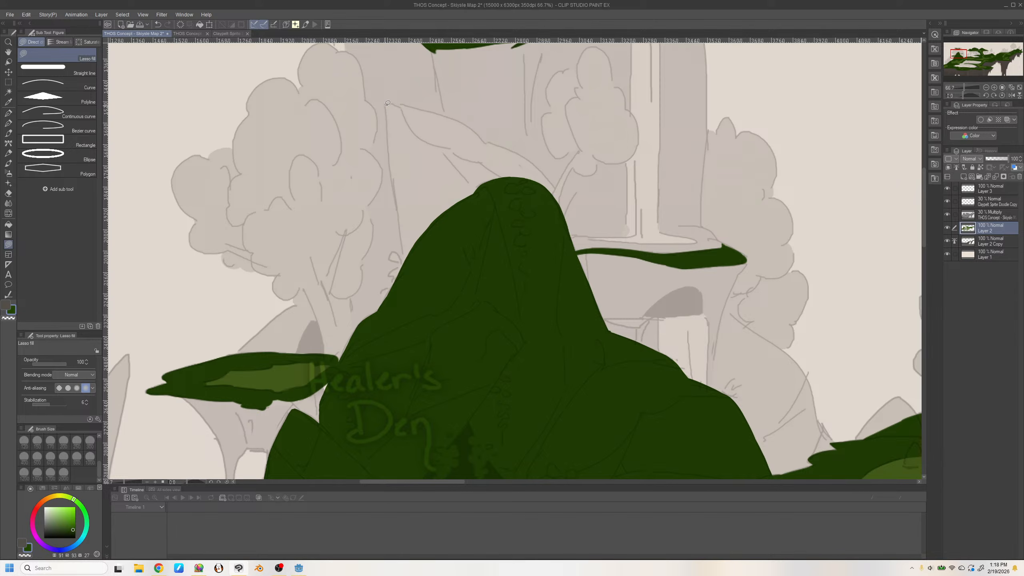
mouse_move(385, 105)
mouse_down()
mouse_move(401, 256)
mouse_move(413, 270)
mouse_move(462, 230)
mouse_up()
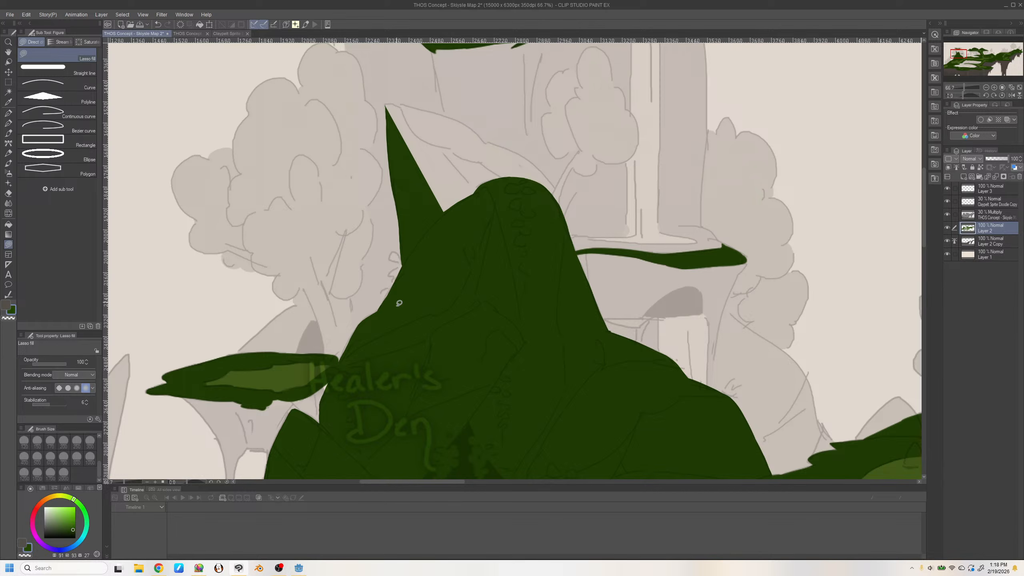
key(h)
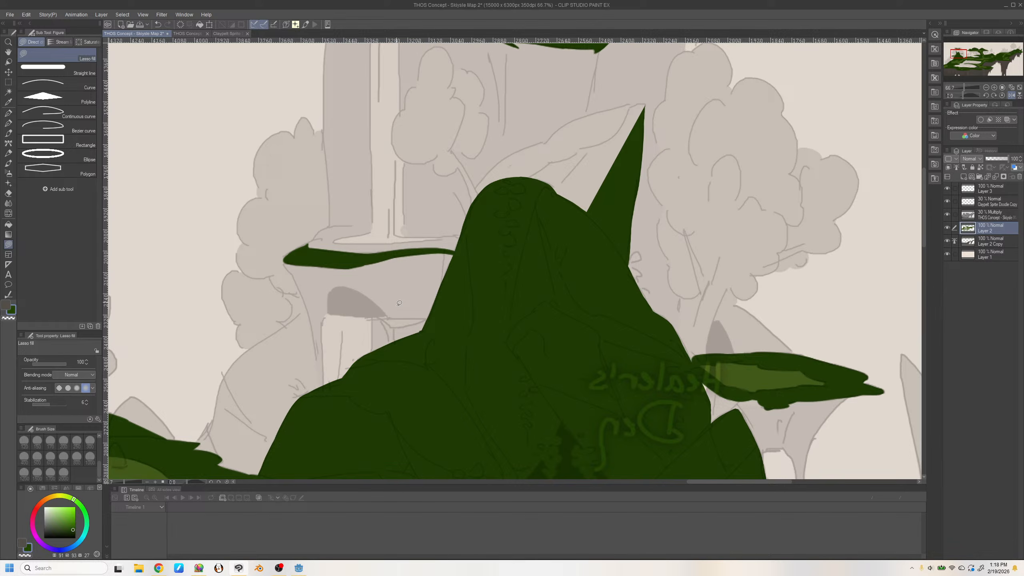
mouse_move(471, 207)
mouse_down()
mouse_move(487, 171)
mouse_move(536, 196)
mouse_up()
key(ctrl+z)
mouse_move(473, 204)
mouse_down()
mouse_move(509, 151)
mouse_move(548, 180)
mouse_move(475, 209)
mouse_up()
key(ctrl+z)
Fill the area between the rounded summit and the spike's tip in dark green along the sketched ridge line
drag(550, 140, 499, 188)
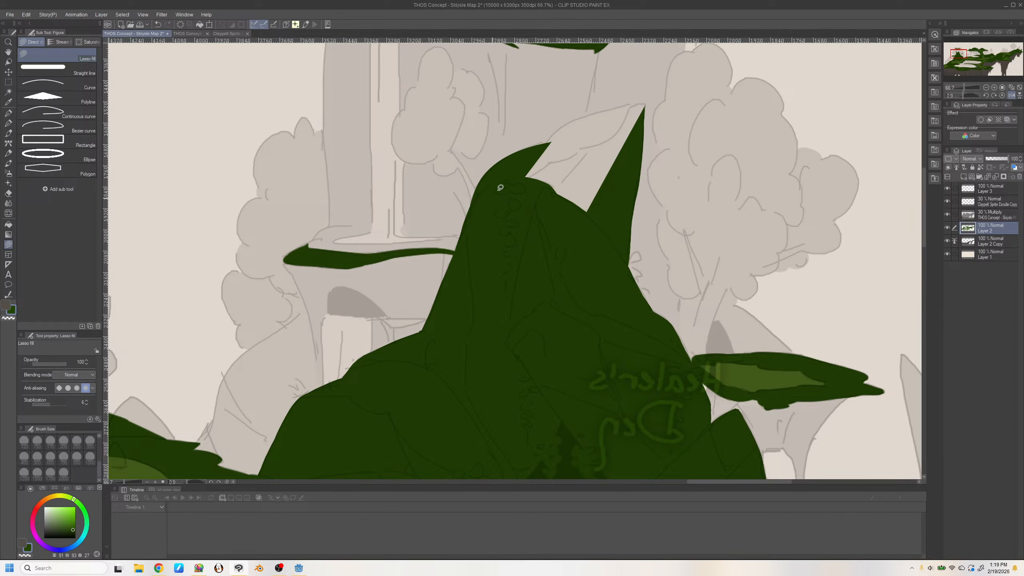
mouse_move(547, 143)
mouse_down()
mouse_move(612, 150)
mouse_move(542, 189)
mouse_move(544, 178)
mouse_up()
mouse_move(584, 220)
mouse_down()
mouse_move(554, 179)
mouse_move(591, 188)
mouse_up()
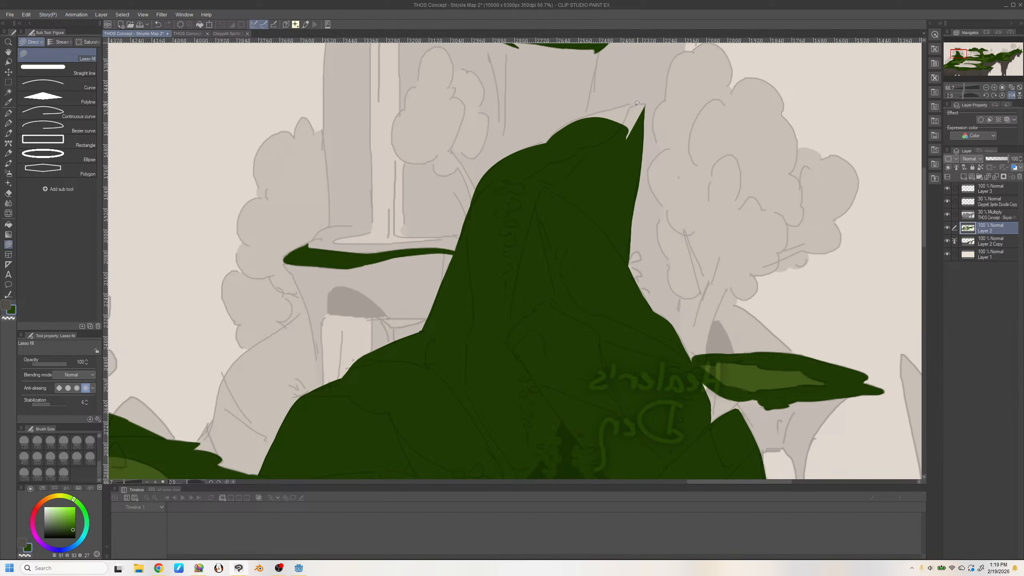
mouse_move(553, 135)
mouse_down()
mouse_move(613, 109)
mouse_move(627, 147)
mouse_up()
mouse_move(645, 104)
mouse_down()
mouse_move(611, 109)
mouse_move(627, 139)
mouse_up()
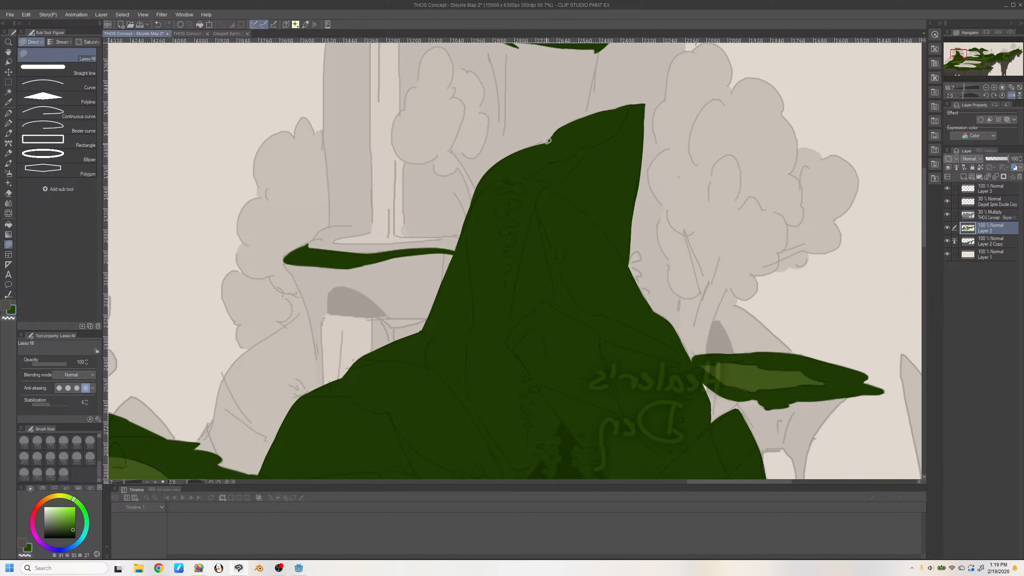
alt+click(648, 92)
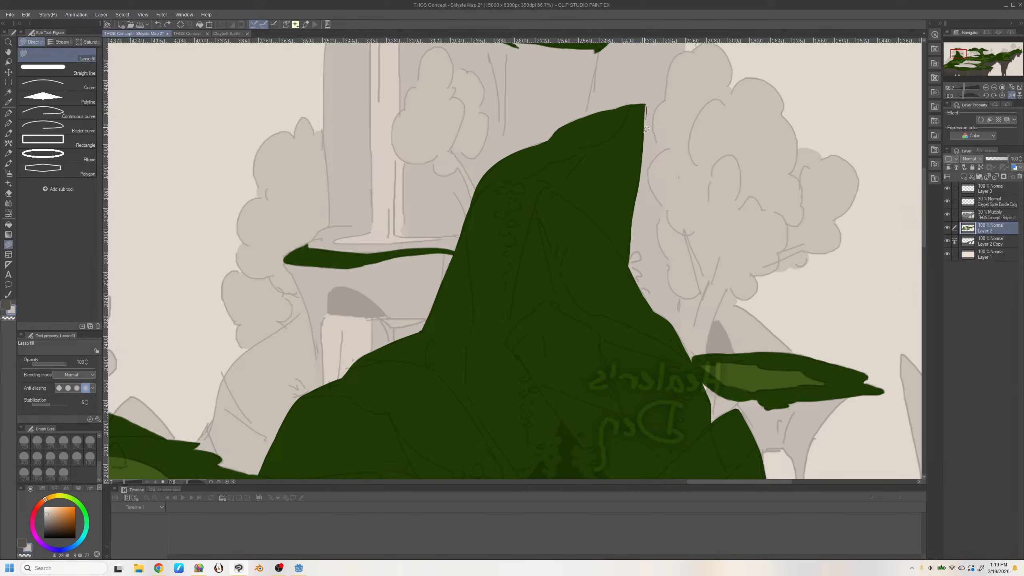
key(x)
key(x)
alt+click(612, 260)
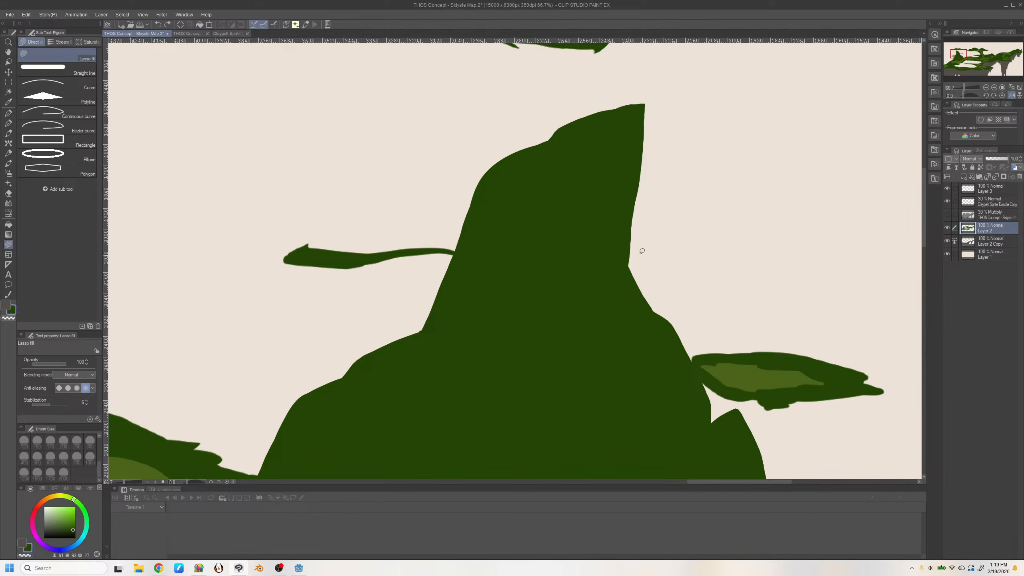
click(947, 214)
mouse_move(644, 104)
mouse_down()
mouse_move(635, 179)
mouse_move(638, 143)
mouse_up()
key(ctrl+z)
key(ctrl+z)
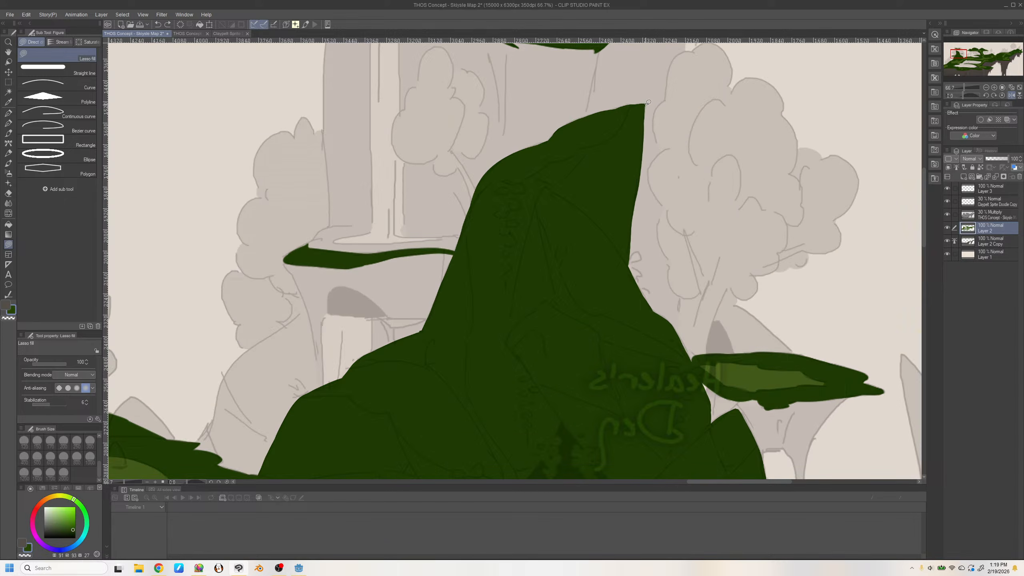
drag(645, 104, 631, 197)
key(ctrl+z)
key(h)
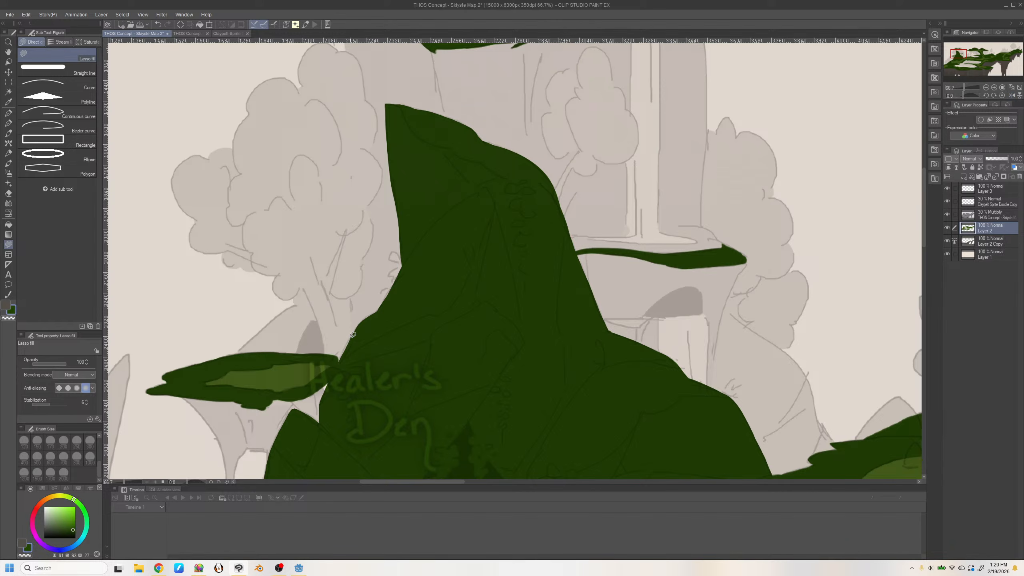
drag(357, 328, 334, 373)
key(ctrl+z)
mouse_move(357, 329)
mouse_down()
mouse_move(335, 371)
mouse_move(357, 328)
mouse_up()
key(ctrl+z)
key(ctrl+z)
drag(150, 388, 180, 366)
key(ctrl+z)
Erase the green from the two ledges flanking the mountain, beside the Healer's Den label and below the waterfall
mouse_move(242, 373)
mouse_down()
mouse_move(154, 397)
mouse_move(238, 385)
mouse_move(264, 420)
mouse_move(318, 334)
mouse_move(298, 387)
mouse_move(342, 351)
mouse_move(335, 360)
mouse_up()
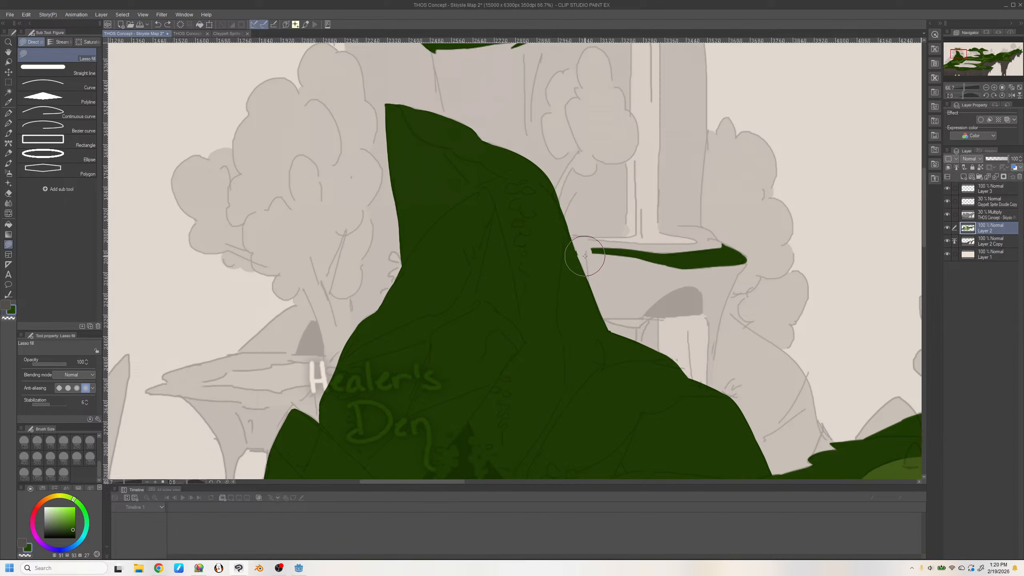
mouse_move(584, 256)
mouse_down()
mouse_move(618, 247)
mouse_move(704, 254)
mouse_move(656, 265)
mouse_move(708, 235)
mouse_up()
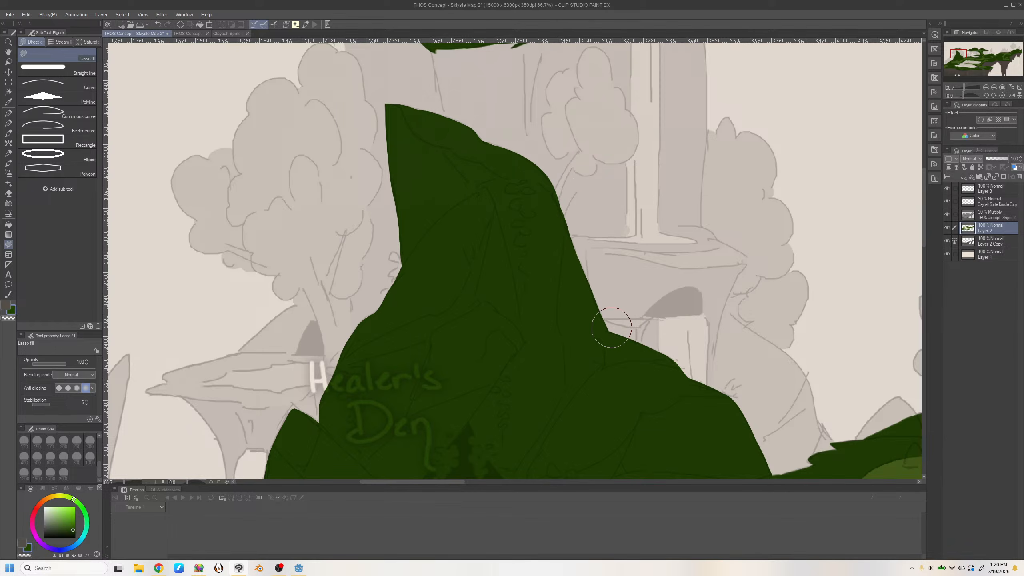
drag(611, 328, 615, 323)
key(h)
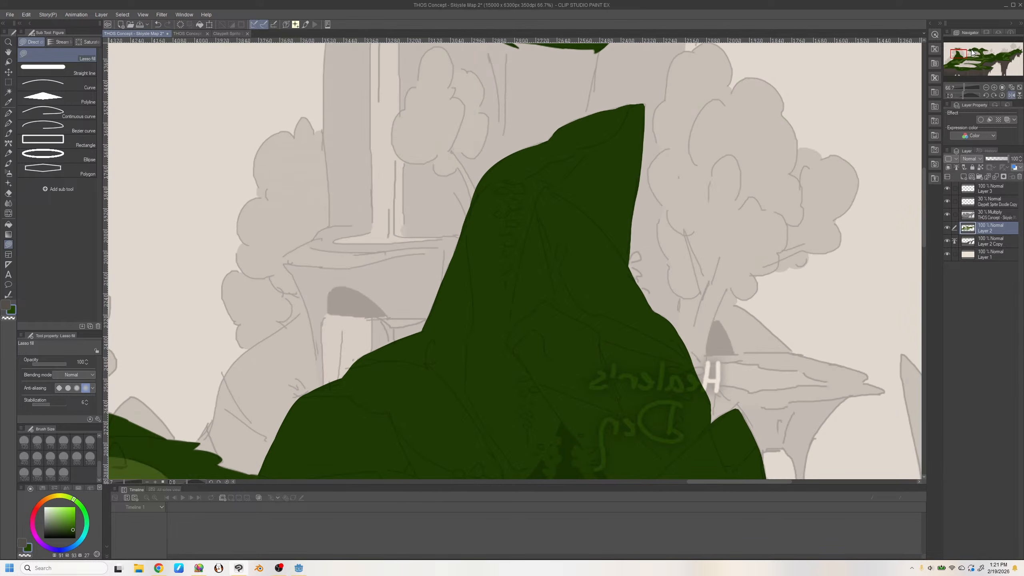
key(h)
Examine the mountain and upper ledge silhouettes in both orientations, with the Multiply sketch layer temporarily hidden
click(985, 87)
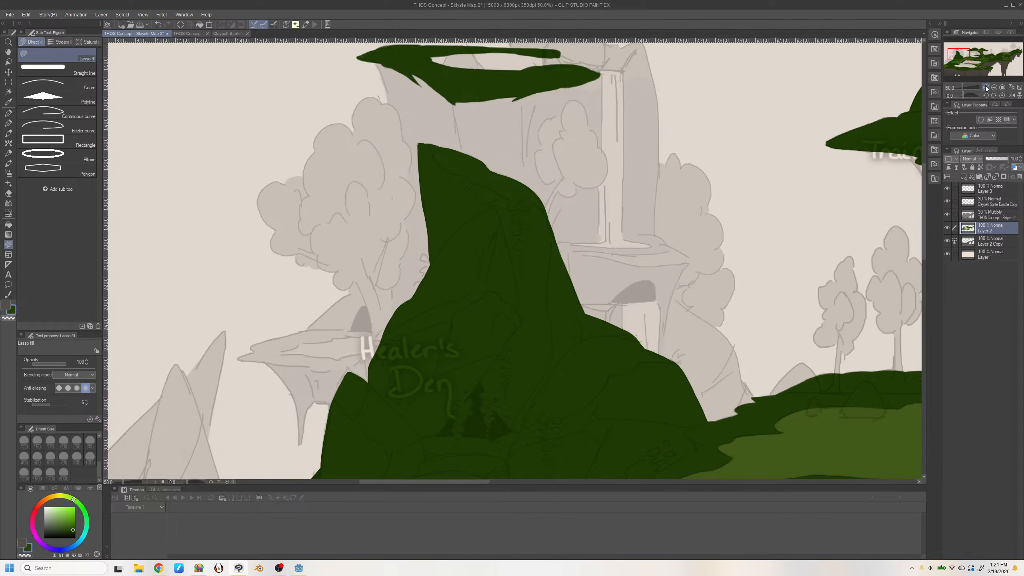
drag(963, 54, 962, 53)
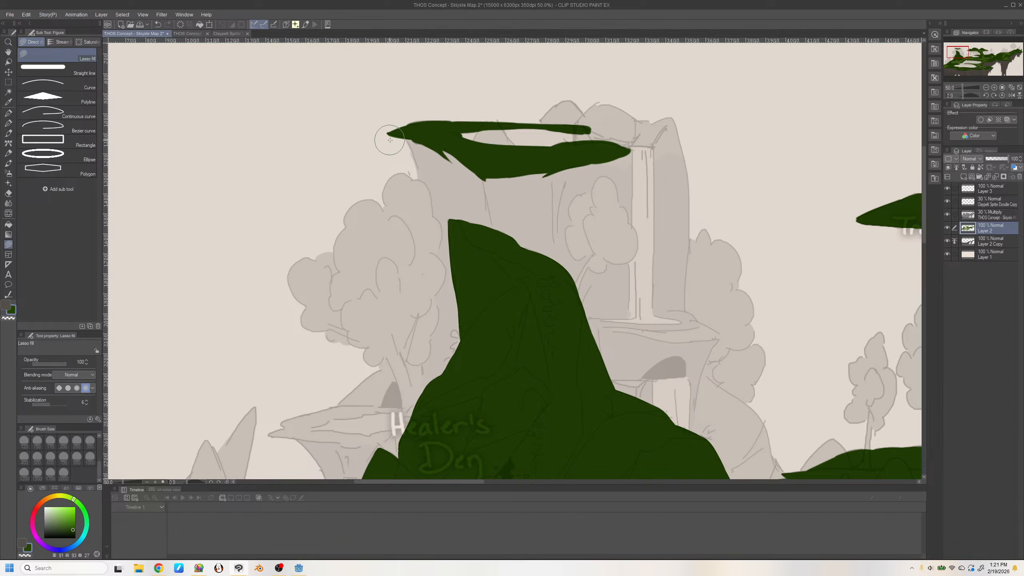
key(h)
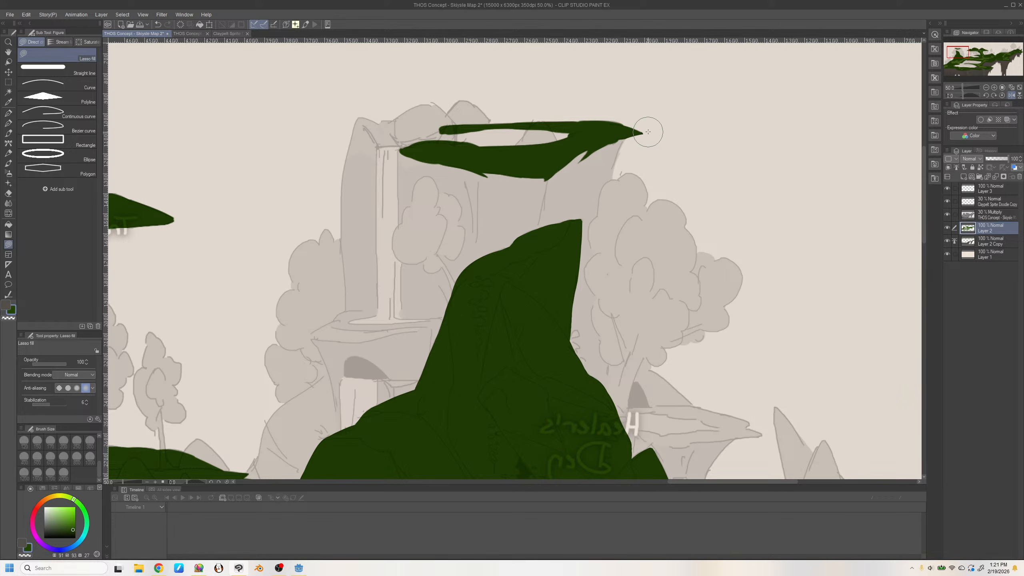
key(h)
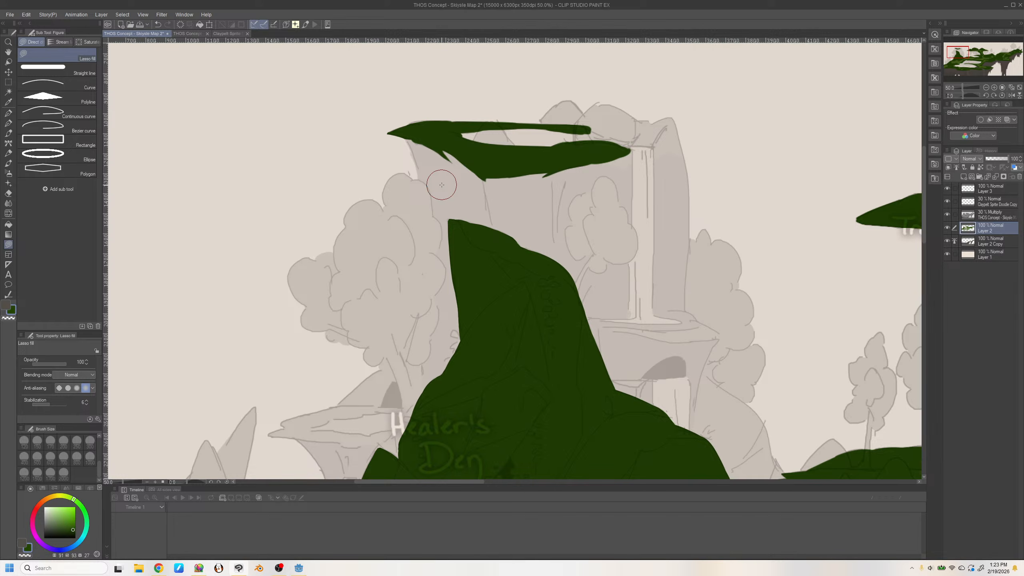
click(947, 213)
key(h)
drag(500, 238, 602, 203)
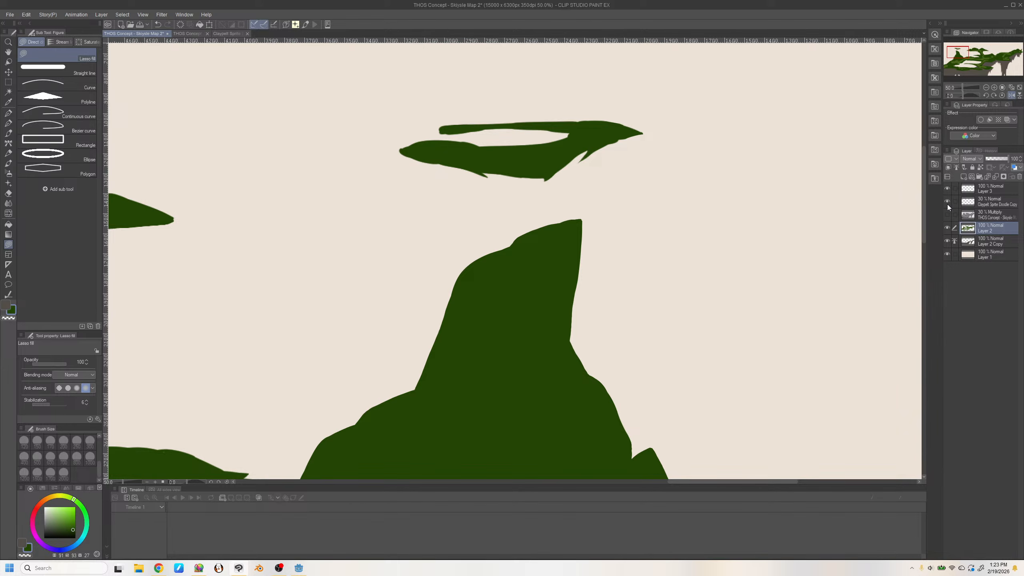
click(947, 215)
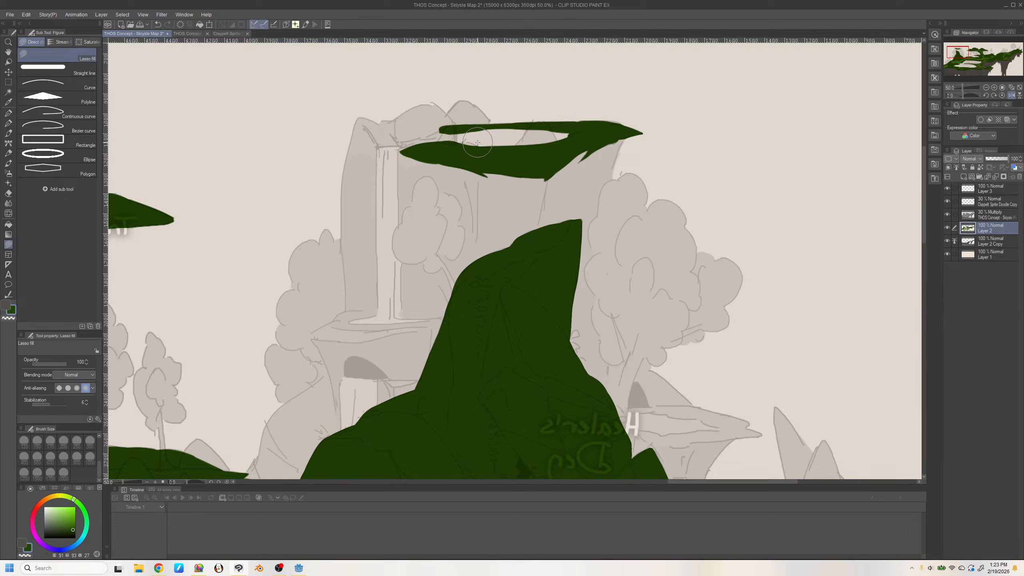
Add a small dark green bump to the upper ledge's front rim beside the waterfall pool
drag(457, 144, 478, 149)
key(ctrl+z)
key(h)
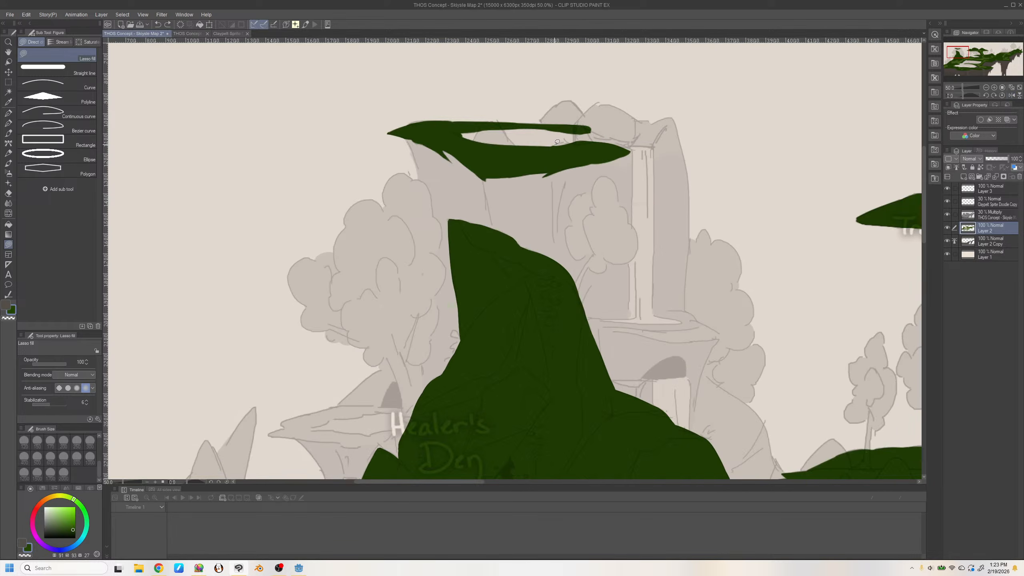
mouse_move(548, 147)
mouse_down()
mouse_move(570, 146)
mouse_move(559, 165)
mouse_move(514, 157)
mouse_up()
key(h)
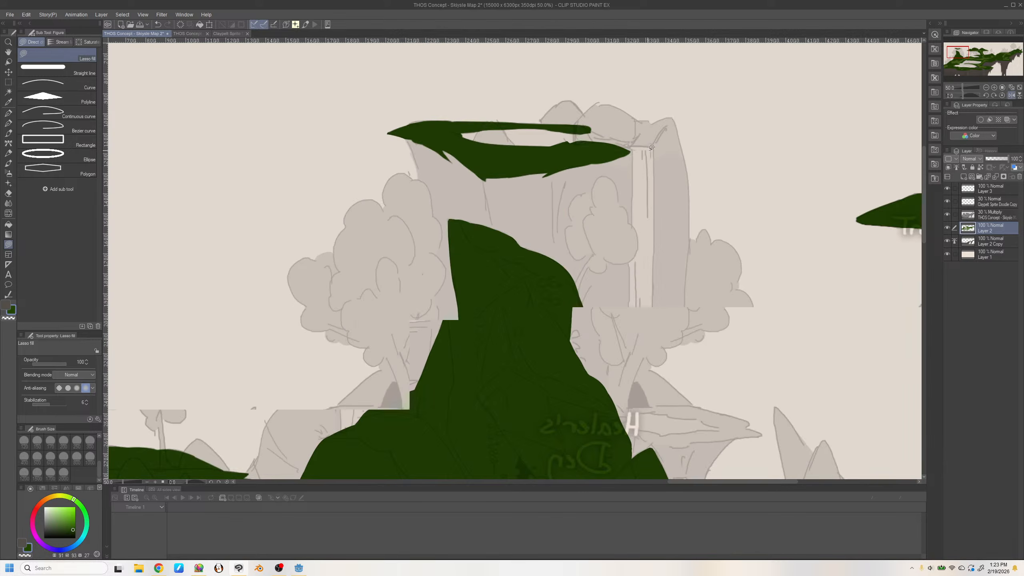
key(h)
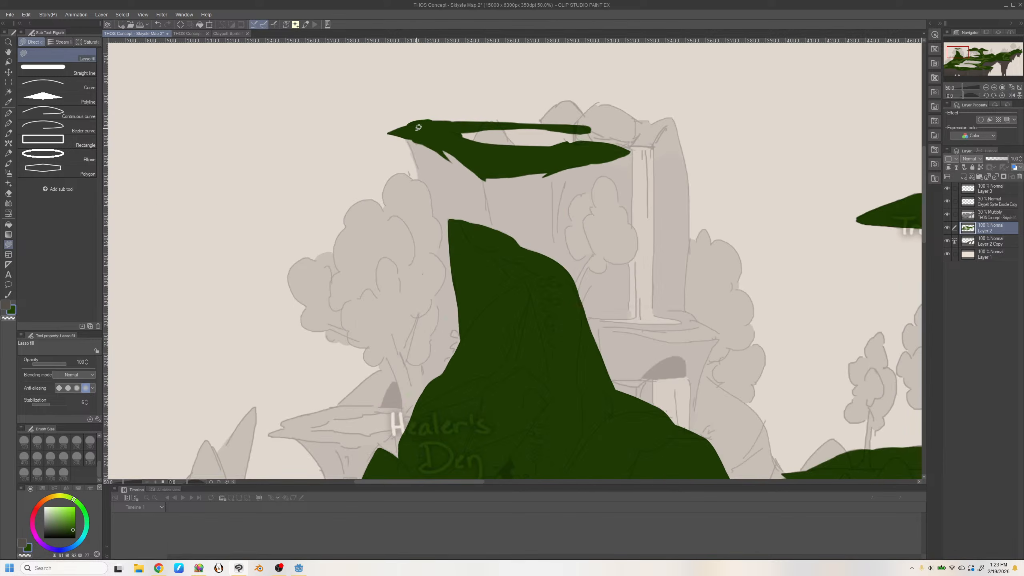
Undo the last fill and refill the rim near the upper ledge's pointed tip in dark green
key(ctrl+z)
drag(410, 123, 443, 125)
On Layer 2 Copy, fill the end of the lake basin nearest the Hunter Den with dark brown
click(985, 87)
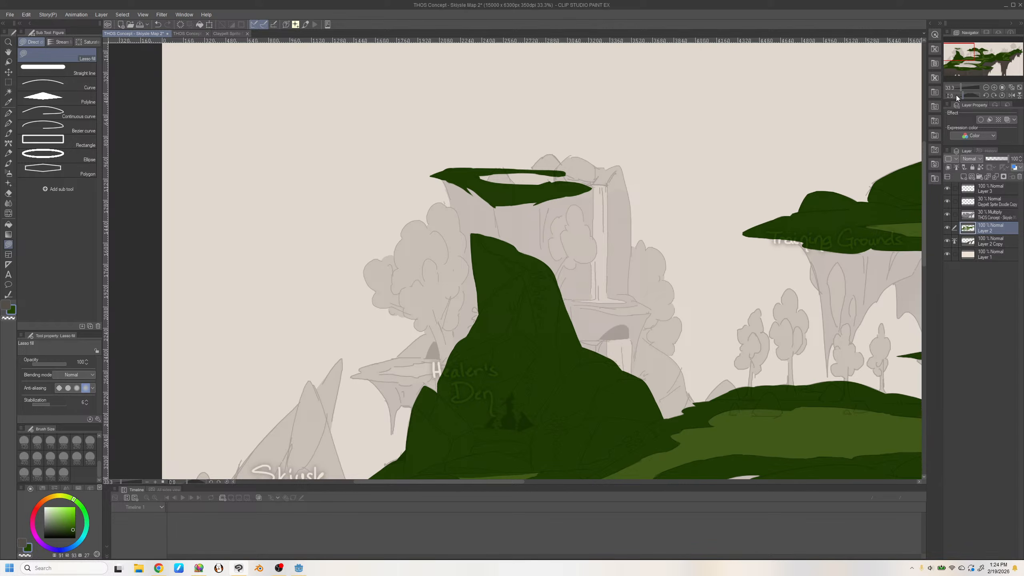
mouse_move(958, 52)
mouse_down()
mouse_move(1001, 58)
mouse_move(970, 70)
mouse_move(952, 64)
mouse_move(966, 67)
mouse_up()
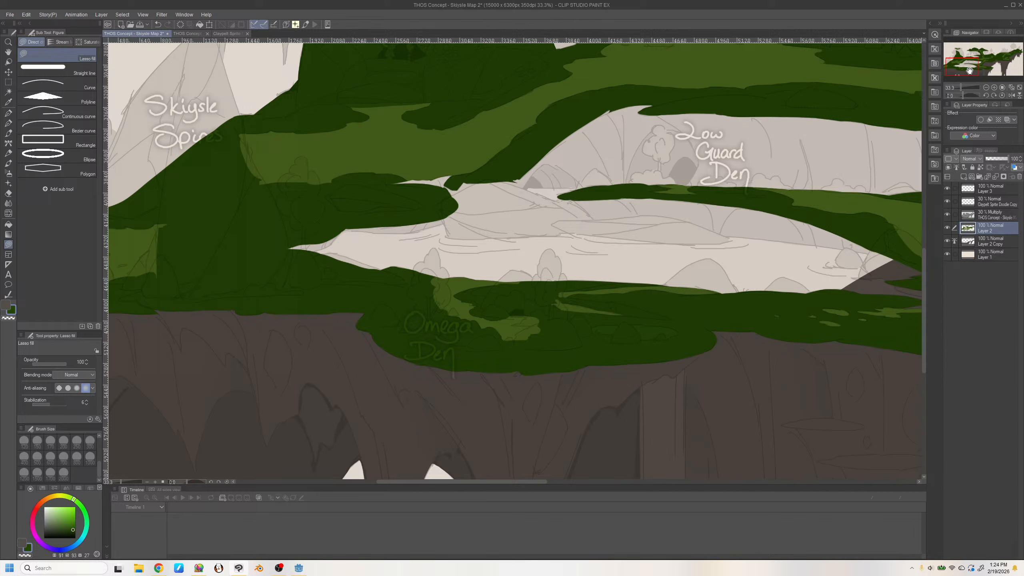
drag(971, 69, 963, 65)
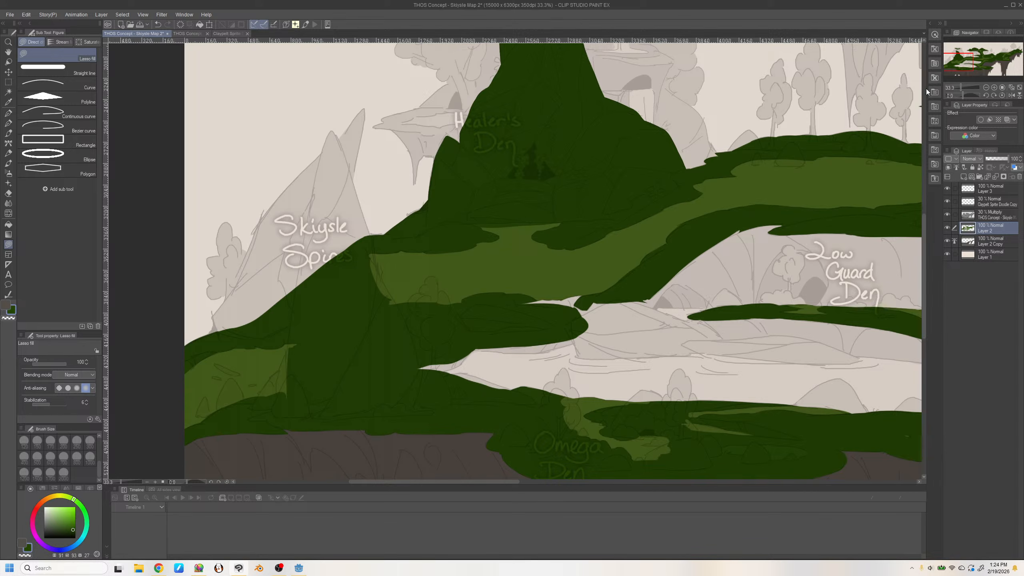
drag(954, 61, 970, 74)
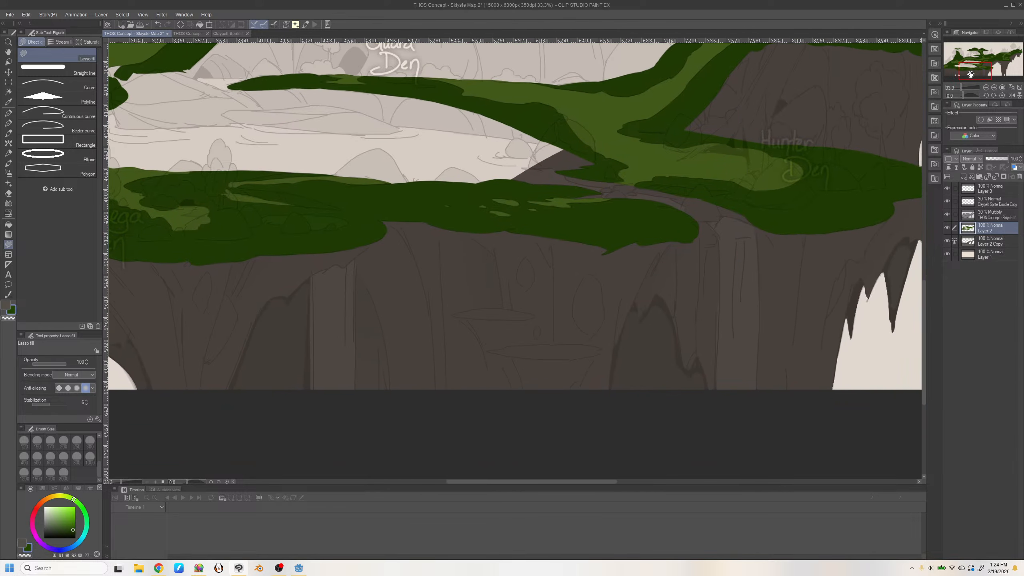
click(981, 242)
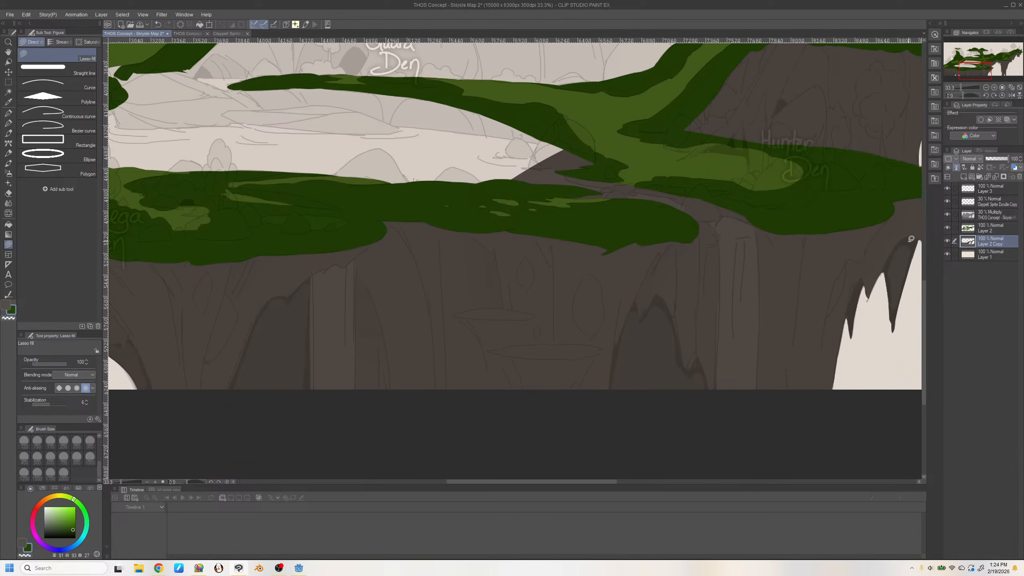
key(x)
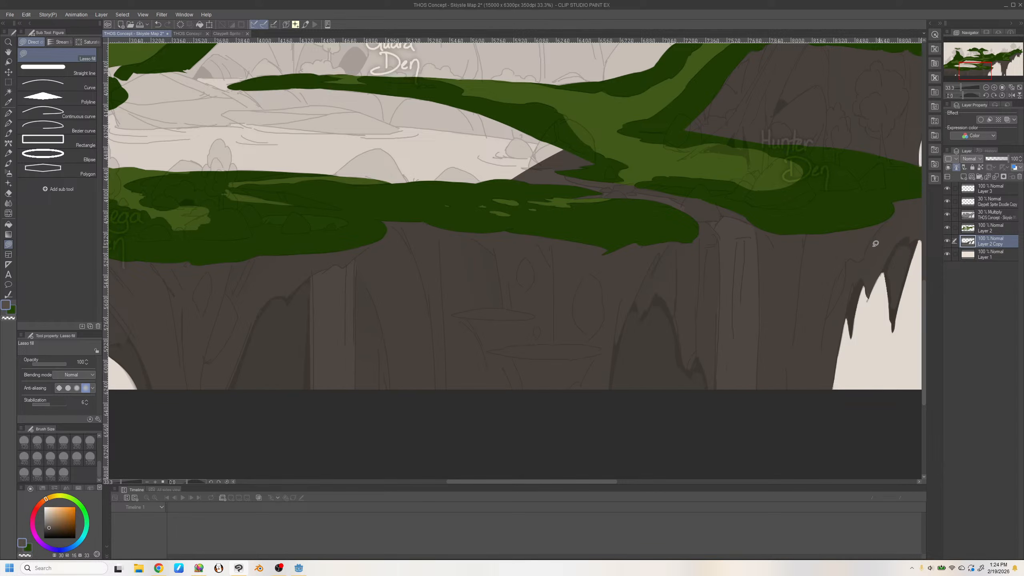
drag(580, 146, 603, 176)
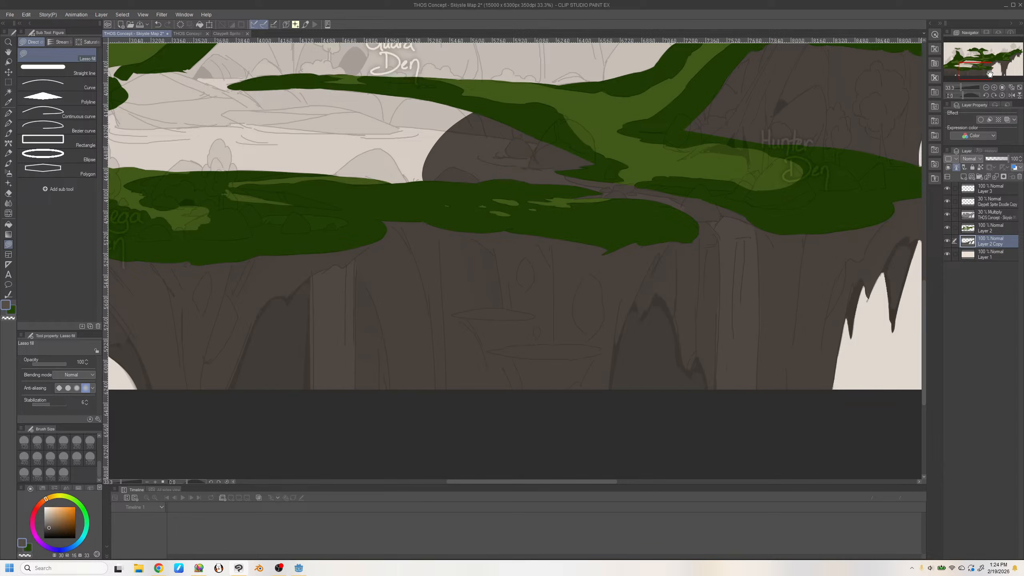
Fill the rest of the lake basin and the Low Guard Den cliff in dark brown
click(986, 88)
drag(972, 65, 965, 69)
mouse_move(845, 115)
mouse_down()
mouse_move(759, 182)
mouse_move(517, 235)
mouse_move(327, 209)
mouse_move(282, 181)
mouse_move(456, 96)
mouse_move(643, 66)
mouse_move(823, 104)
mouse_up()
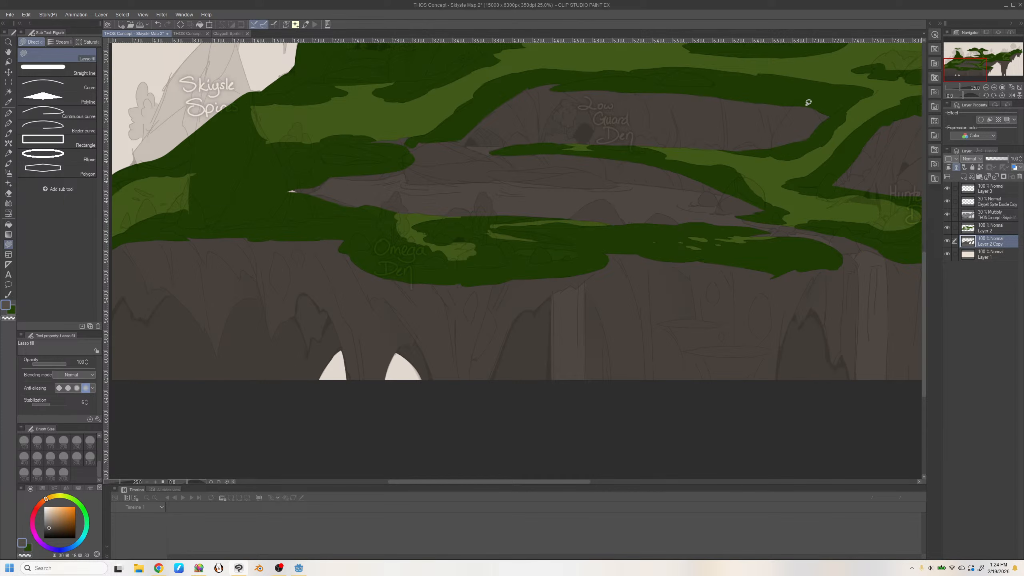
mouse_move(310, 171)
mouse_down()
mouse_move(272, 206)
mouse_move(312, 198)
mouse_up()
mouse_move(503, 103)
mouse_down()
mouse_move(541, 78)
mouse_move(788, 136)
mouse_up()
Fill the cliff face below the small pointed ledge above the Low Guard Den, following its curved outer edge
mouse_move(972, 68)
mouse_down()
mouse_move(983, 58)
mouse_move(971, 58)
mouse_up()
click(993, 87)
click(994, 87)
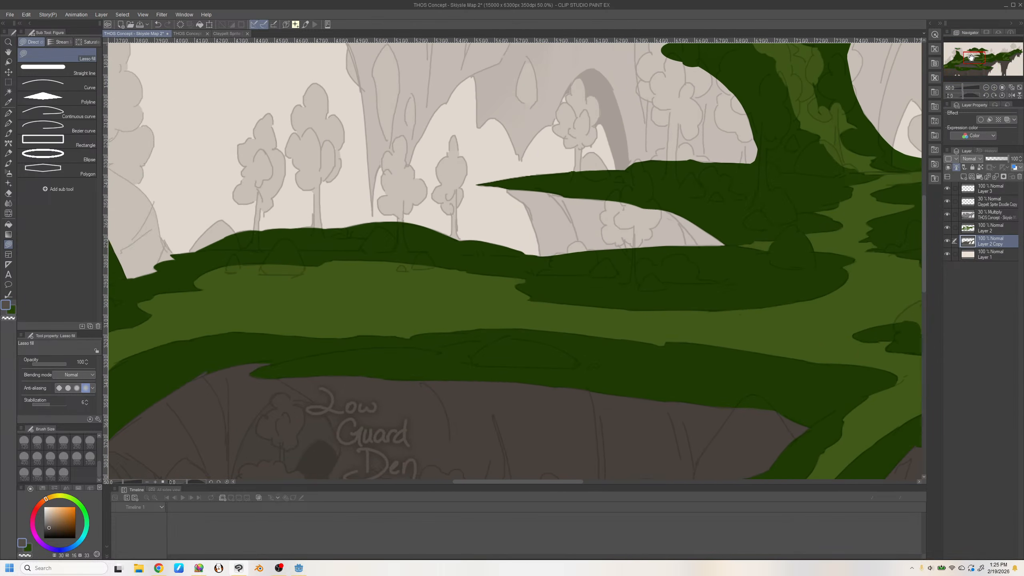
drag(506, 186, 551, 236)
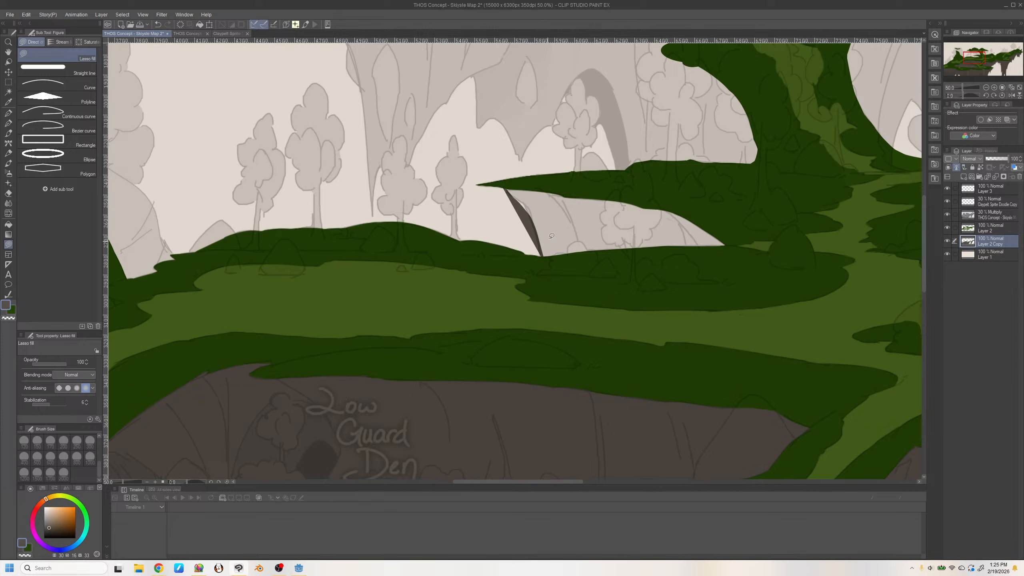
key(ctrl+z)
key(h)
mouse_move(494, 254)
mouse_down()
mouse_move(507, 201)
mouse_move(524, 187)
mouse_move(374, 191)
mouse_move(443, 270)
mouse_move(488, 258)
mouse_move(487, 270)
mouse_up()
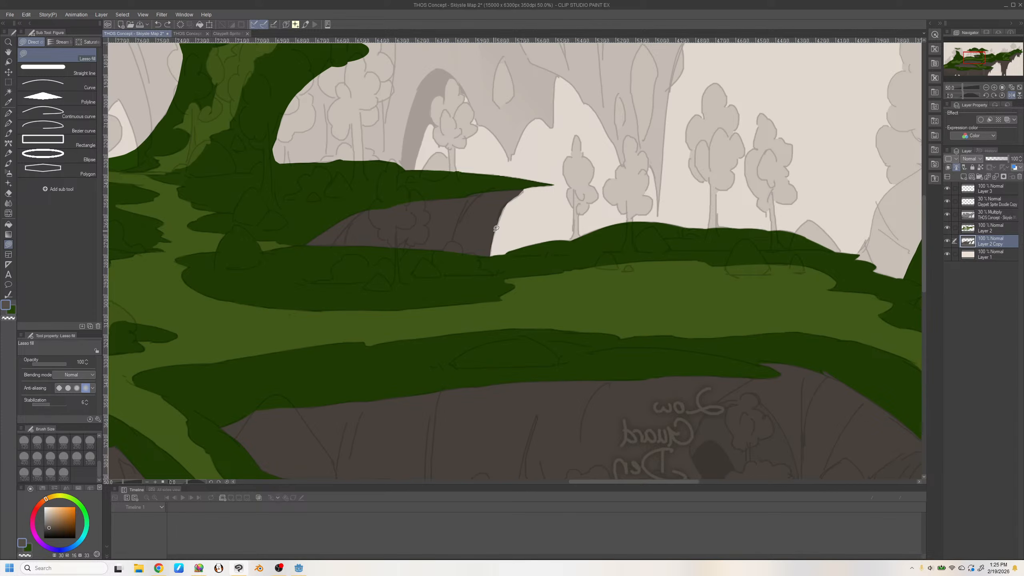
Try to reshape the outer edge of the brown cliff beneath the small pointed ledge
drag(496, 229, 486, 271)
key(ctrl+z)
key(ctrl+z)
mouse_move(503, 206)
mouse_down()
mouse_move(544, 183)
mouse_move(520, 190)
mouse_up()
key(ctrl+z)
key(h)
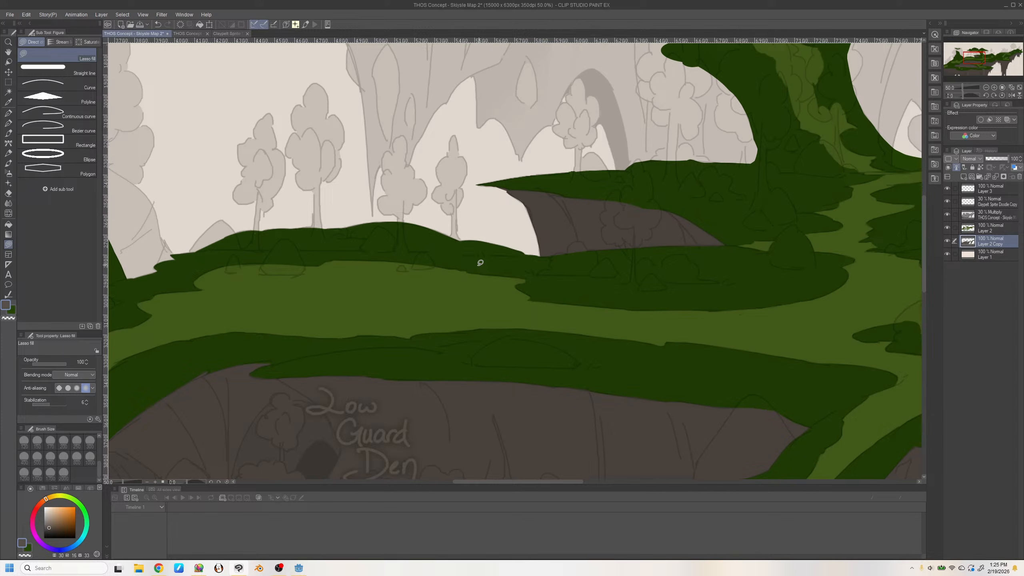
Fill the upper part of the rock pillar under the Training Grounds ledge in dark brown, undoing the stray additions
drag(977, 54, 968, 43)
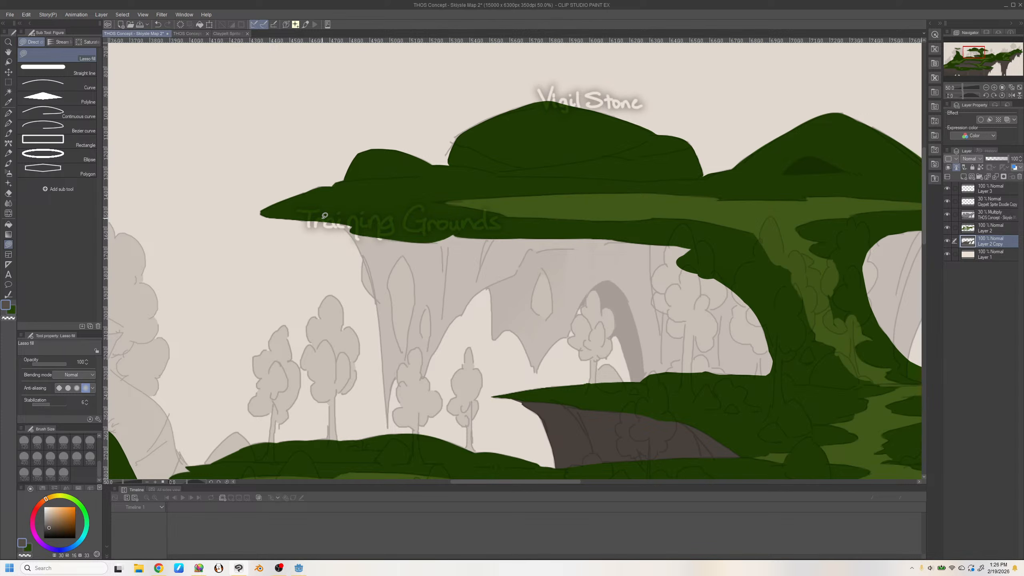
mouse_move(325, 215)
mouse_down()
mouse_move(386, 330)
mouse_move(324, 213)
mouse_move(386, 324)
mouse_move(412, 228)
mouse_up()
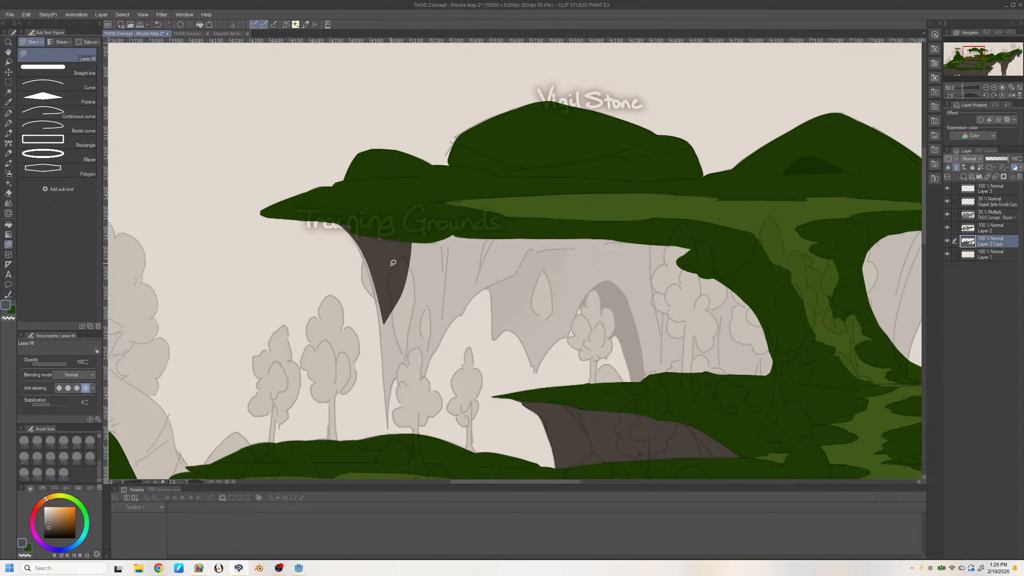
mouse_move(349, 230)
mouse_down()
mouse_move(386, 350)
mouse_move(352, 231)
mouse_move(383, 328)
mouse_move(388, 269)
mouse_up()
mouse_move(377, 309)
mouse_down()
mouse_move(381, 340)
mouse_move(404, 329)
mouse_move(385, 389)
mouse_move(407, 331)
mouse_up()
key(ctrl+z)
key(ctrl+z)
Extend the Training Grounds pillar downward into a long, narrow brown spike along the sketched outer edge
drag(381, 313, 391, 428)
mouse_move(379, 311)
mouse_down()
mouse_move(386, 417)
mouse_move(394, 294)
mouse_move(385, 359)
mouse_move(395, 390)
mouse_move(391, 353)
mouse_up()
mouse_move(379, 311)
mouse_down()
mouse_move(399, 349)
mouse_move(392, 362)
mouse_move(382, 349)
mouse_move(389, 393)
mouse_up()
drag(382, 328, 393, 386)
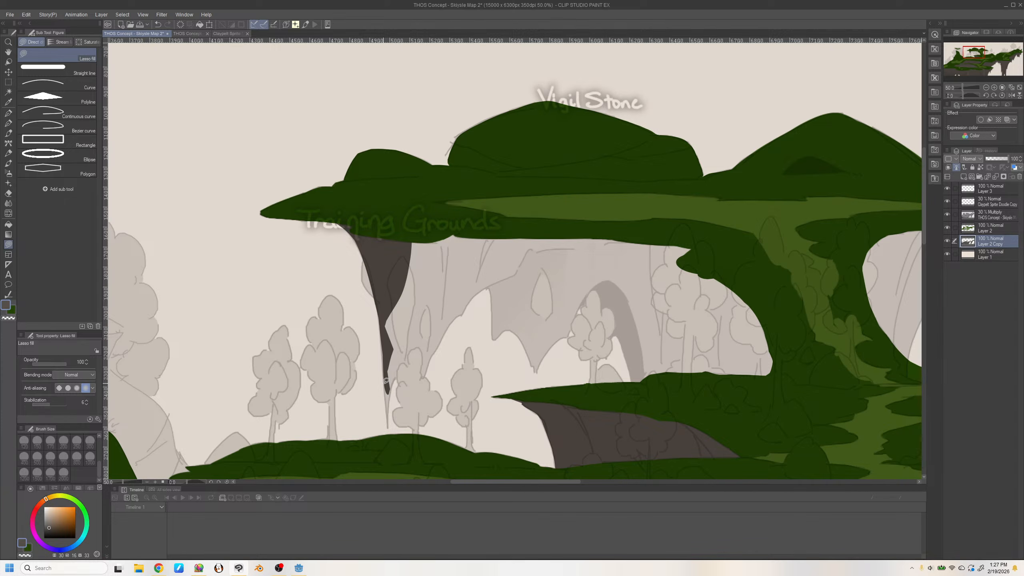
mouse_move(385, 380)
mouse_down()
mouse_move(388, 427)
mouse_move(391, 385)
mouse_up()
mouse_move(382, 332)
mouse_down()
mouse_move(384, 397)
mouse_move(381, 335)
mouse_move(389, 379)
mouse_move(403, 365)
mouse_move(391, 341)
mouse_move(401, 284)
mouse_move(385, 375)
mouse_move(380, 318)
mouse_up()
drag(388, 368, 388, 381)
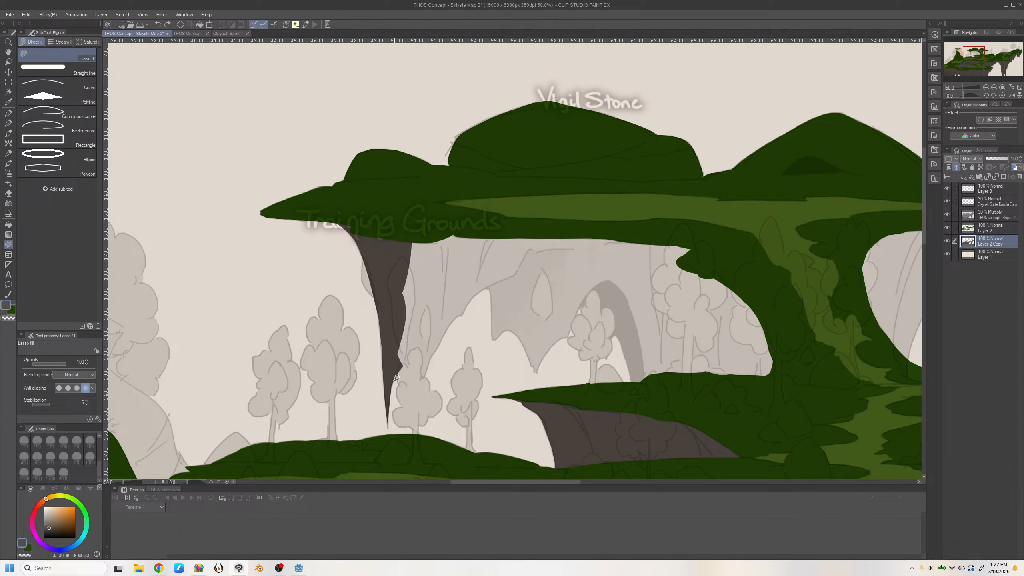
Widen the pillar with dark brown along the curve of the first opening below the Training Grounds
mouse_move(396, 377)
mouse_down()
mouse_move(405, 357)
mouse_move(397, 380)
mouse_move(440, 339)
mouse_up()
mouse_move(401, 373)
mouse_down()
mouse_move(429, 359)
mouse_move(408, 320)
mouse_move(403, 250)
mouse_move(437, 319)
mouse_up()
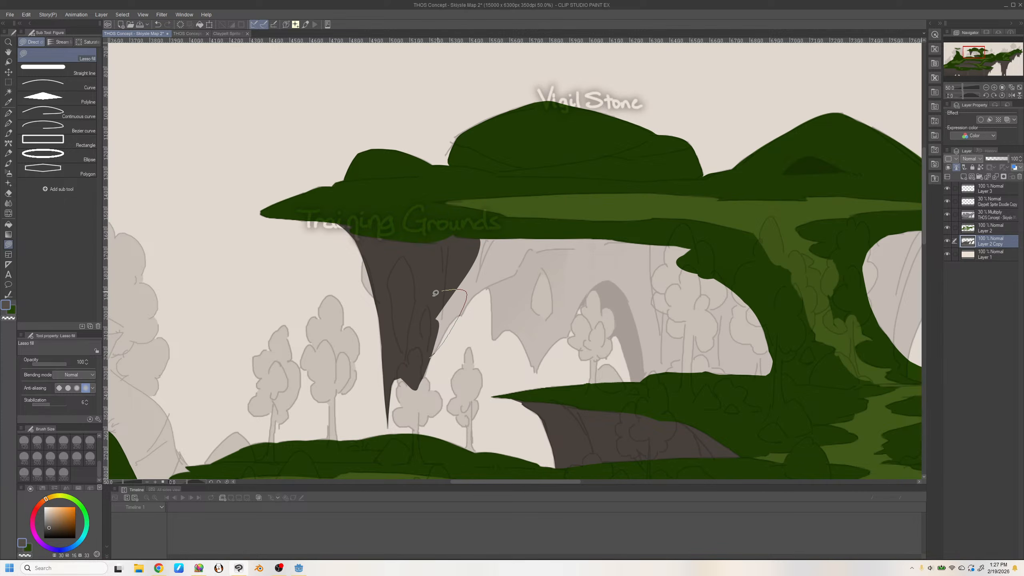
mouse_move(431, 358)
mouse_down()
mouse_move(467, 298)
mouse_move(433, 303)
mouse_move(464, 312)
mouse_move(492, 276)
mouse_move(460, 312)
mouse_up()
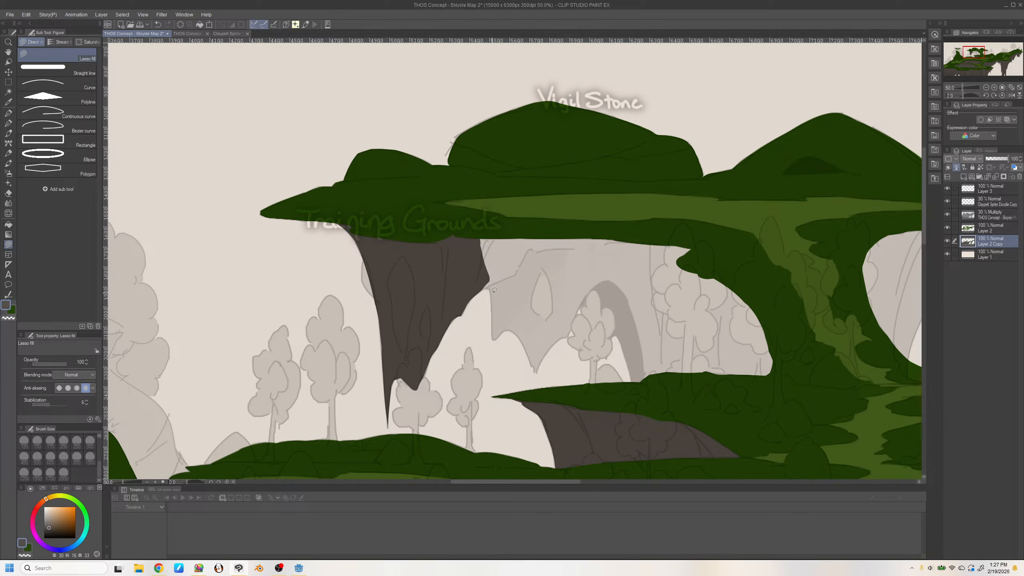
mouse_move(494, 282)
mouse_down()
mouse_move(466, 266)
mouse_move(469, 285)
mouse_move(496, 296)
mouse_move(498, 284)
mouse_move(495, 331)
mouse_move(508, 324)
mouse_move(490, 295)
mouse_move(495, 325)
mouse_move(492, 259)
mouse_up()
key(ctrl+z)
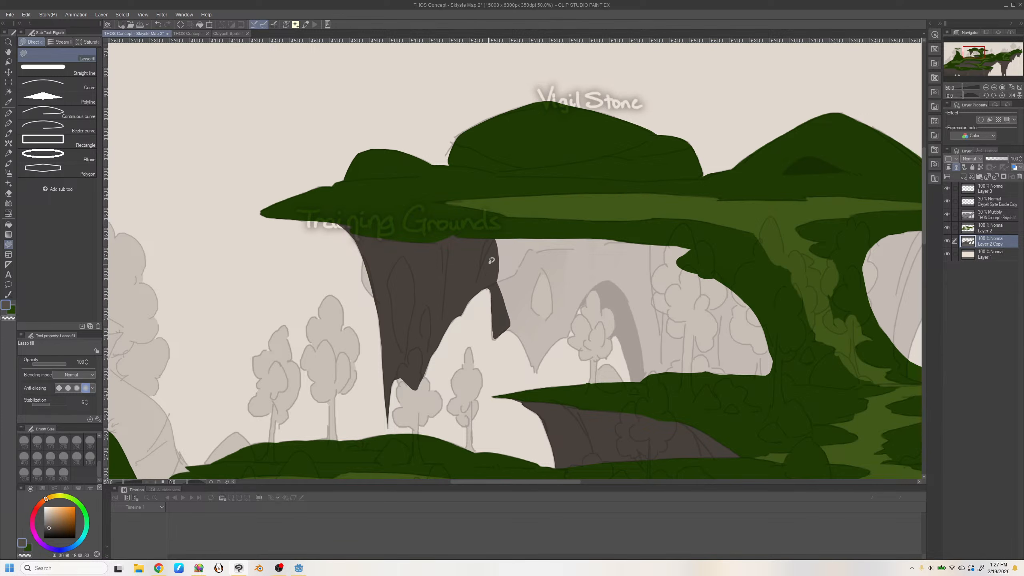
Fill the hanging rock points and the large arch below the Training Grounds in dark brown
mouse_move(500, 333)
mouse_down()
mouse_move(492, 311)
mouse_move(508, 312)
mouse_up()
mouse_move(503, 331)
mouse_down()
mouse_move(527, 333)
mouse_move(482, 262)
mouse_up()
mouse_move(507, 330)
mouse_down()
mouse_move(533, 347)
mouse_move(533, 363)
mouse_move(597, 278)
mouse_move(553, 224)
mouse_move(534, 358)
mouse_move(583, 298)
mouse_move(588, 275)
mouse_move(639, 385)
mouse_move(612, 272)
mouse_move(590, 291)
mouse_up()
drag(629, 363, 638, 383)
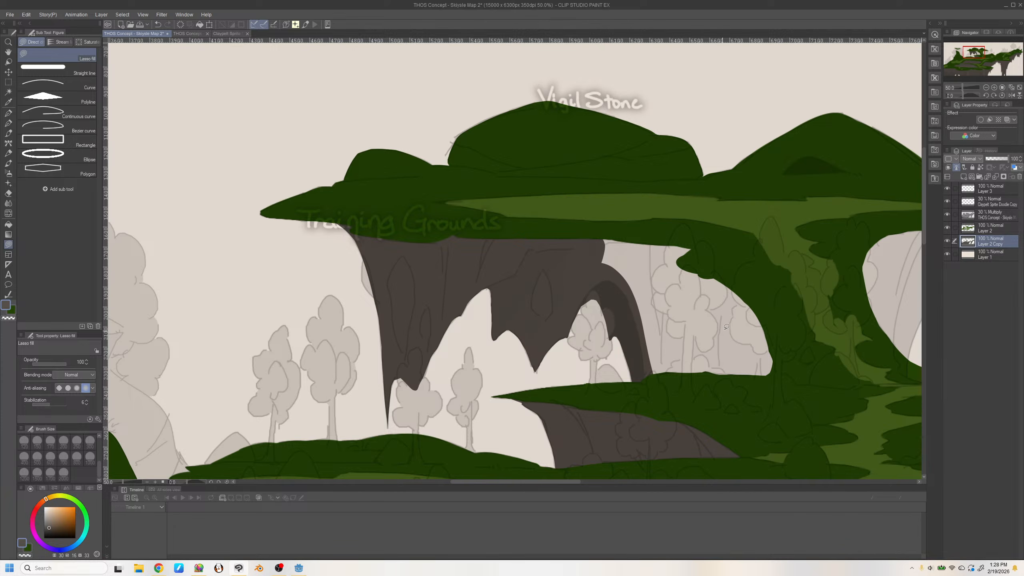
Fill the remaining rock wall between the large arch and the green slope, working in the mirrored view
key(h)
mouse_move(382, 373)
mouse_down()
mouse_move(279, 387)
mouse_move(347, 247)
mouse_move(445, 240)
mouse_up()
mouse_move(421, 278)
mouse_down()
mouse_move(361, 221)
mouse_move(235, 301)
mouse_move(327, 382)
mouse_up()
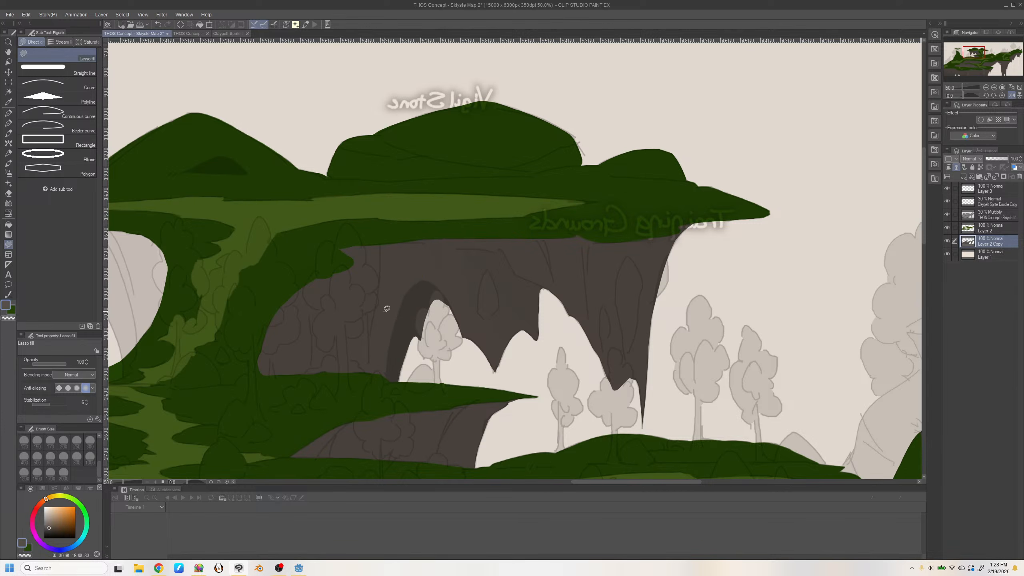
Fill the cliff and hanging rock under the ledge pointing toward the Apprentice Den in dark brown
drag(586, 482, 509, 482)
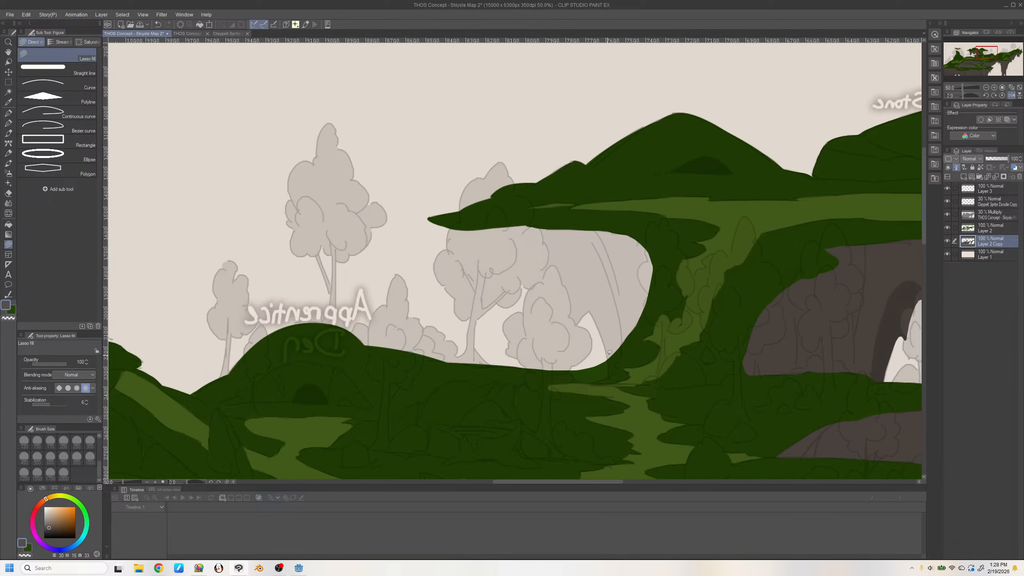
mouse_move(592, 305)
mouse_down()
mouse_move(614, 388)
mouse_move(718, 397)
mouse_move(776, 304)
mouse_move(671, 224)
mouse_move(580, 226)
mouse_up()
drag(596, 318, 617, 365)
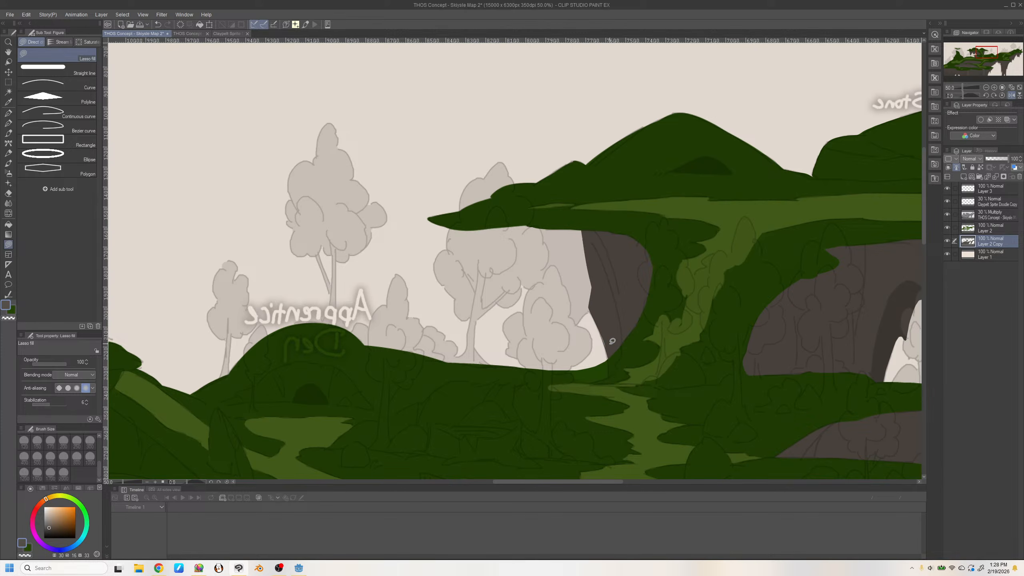
key(ctrl+z)
drag(597, 314, 617, 375)
mouse_move(591, 310)
mouse_down()
mouse_move(542, 300)
mouse_move(450, 224)
mouse_move(601, 224)
mouse_move(616, 322)
mouse_up()
key(h)
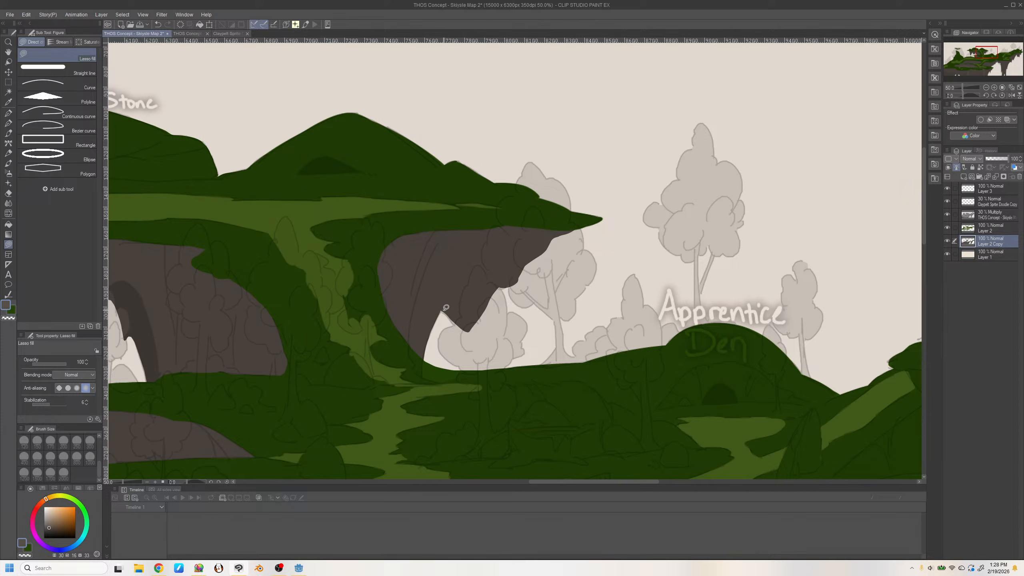
Fill the tall slanted rock spire and the adjoining bushes behind the Beta Den hill in dark brown
click(986, 87)
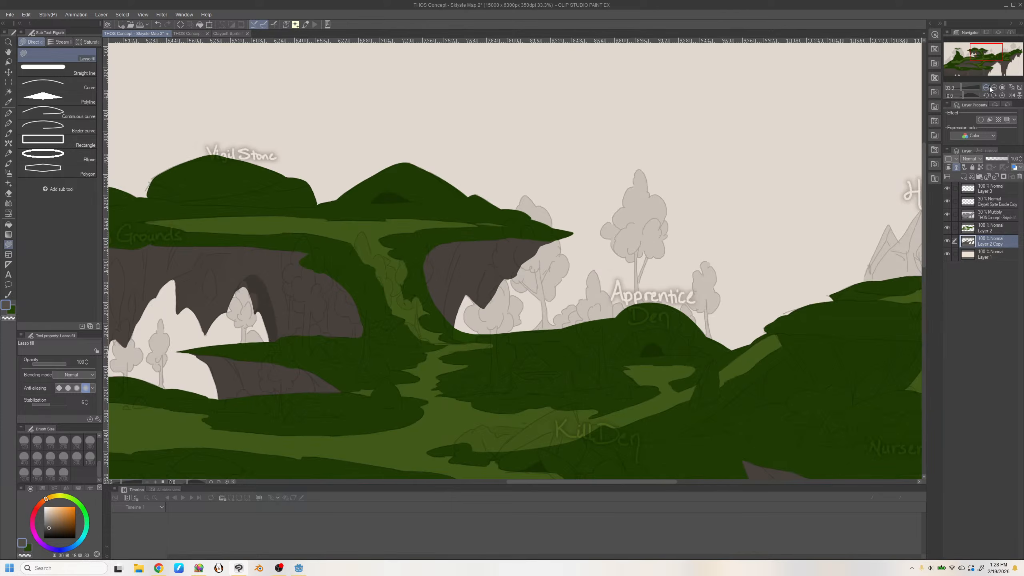
click(986, 87)
mouse_move(962, 63)
mouse_down()
mouse_move(1012, 60)
mouse_move(967, 64)
mouse_up()
click(993, 87)
click(993, 87)
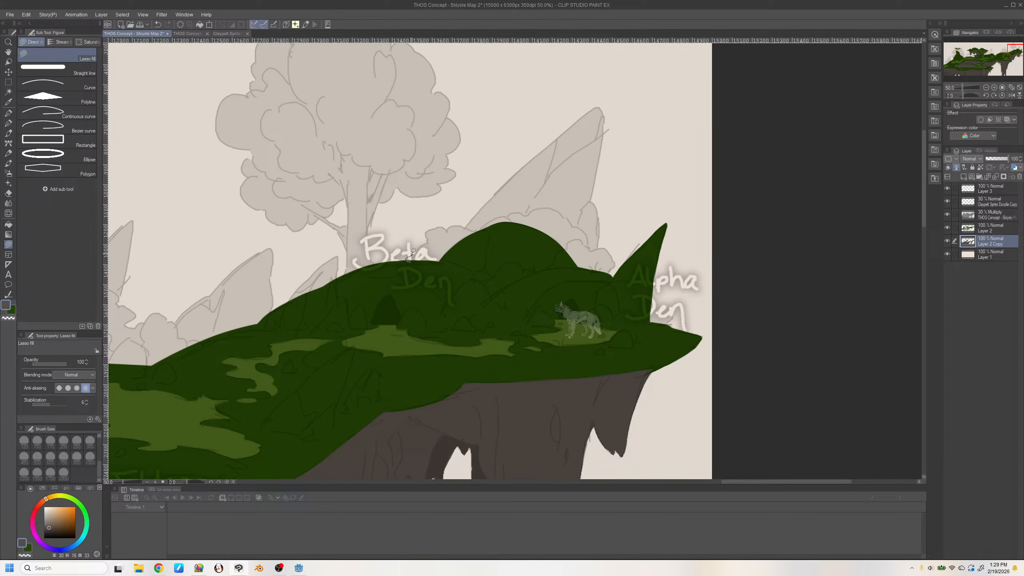
mouse_move(466, 332)
mouse_down()
mouse_move(405, 268)
mouse_move(407, 255)
mouse_move(435, 225)
mouse_move(461, 221)
mouse_move(480, 228)
mouse_move(483, 247)
mouse_move(535, 154)
mouse_move(600, 106)
mouse_move(593, 218)
mouse_move(540, 260)
mouse_up()
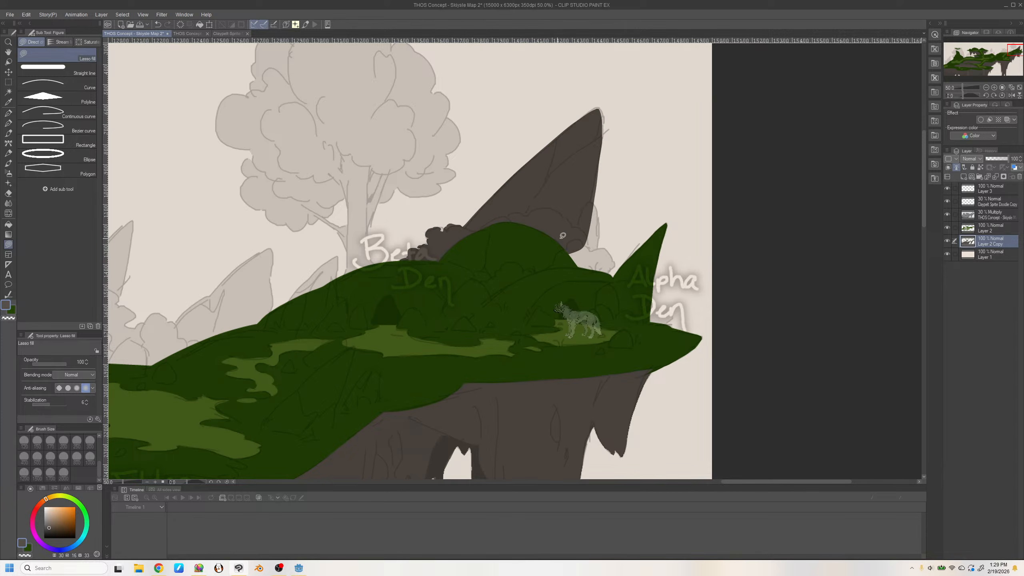
Fill in the spire's steep side and the bushes between it and the Alpha Den in dark brown
drag(604, 147, 590, 244)
key(ctrl+z)
drag(604, 166, 594, 266)
key(ctrl+z)
mouse_move(590, 202)
mouse_down()
mouse_move(596, 263)
mouse_move(576, 244)
mouse_up()
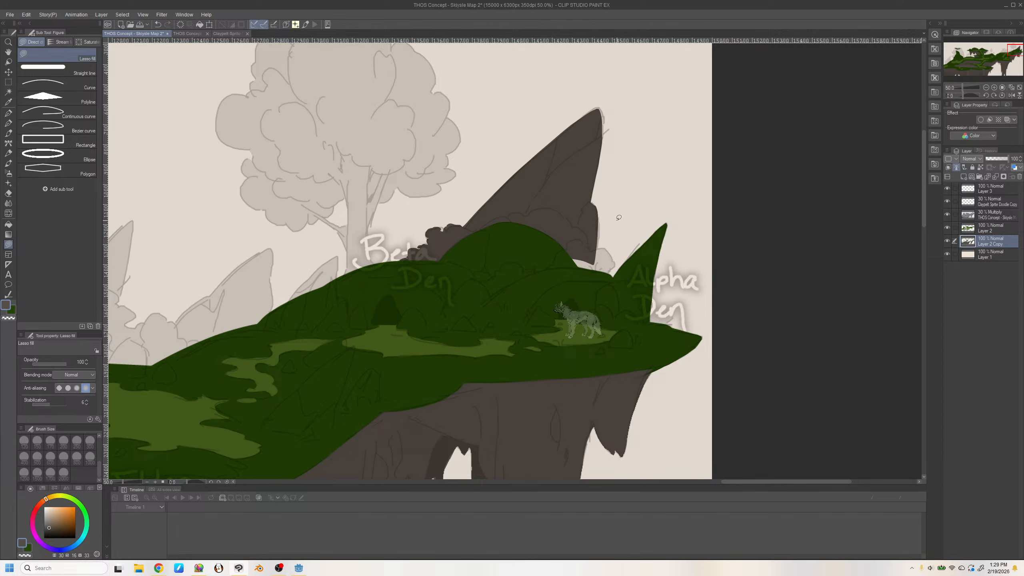
mouse_move(598, 209)
mouse_down()
mouse_move(597, 260)
mouse_move(612, 255)
mouse_move(615, 266)
mouse_move(608, 276)
mouse_move(563, 272)
mouse_move(598, 248)
mouse_up()
mouse_move(578, 121)
mouse_down()
mouse_move(605, 111)
mouse_move(598, 160)
mouse_up()
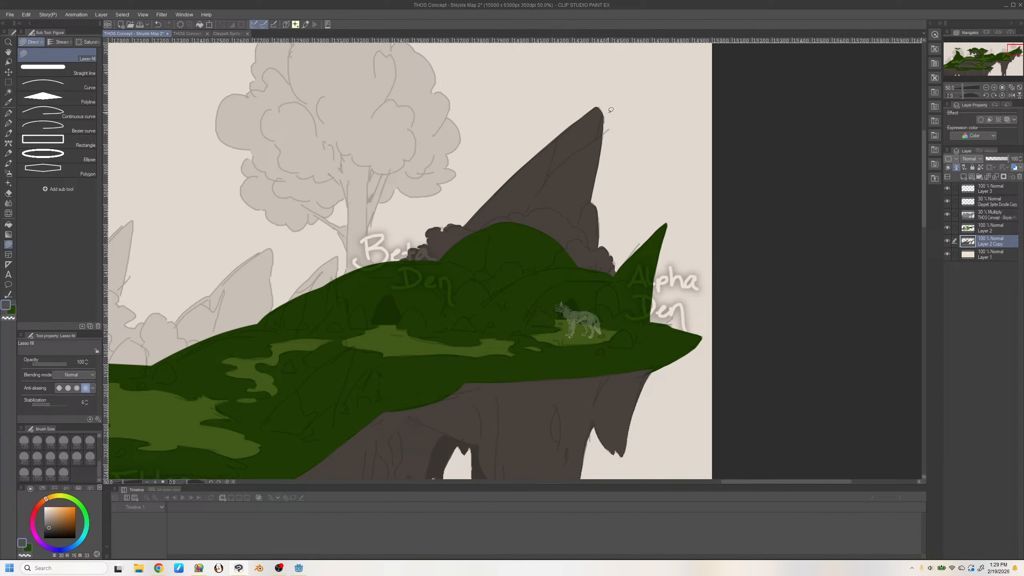
Touch up the spire's long sloping edge with a dark brown fill
drag(508, 171, 590, 98)
key(ctrl+z)
drag(550, 140, 478, 205)
key(ctrl+z)
key(ctrl+y)
Fill the trunk of the large tree behind the Beta Den in dark brown
drag(724, 483, 689, 491)
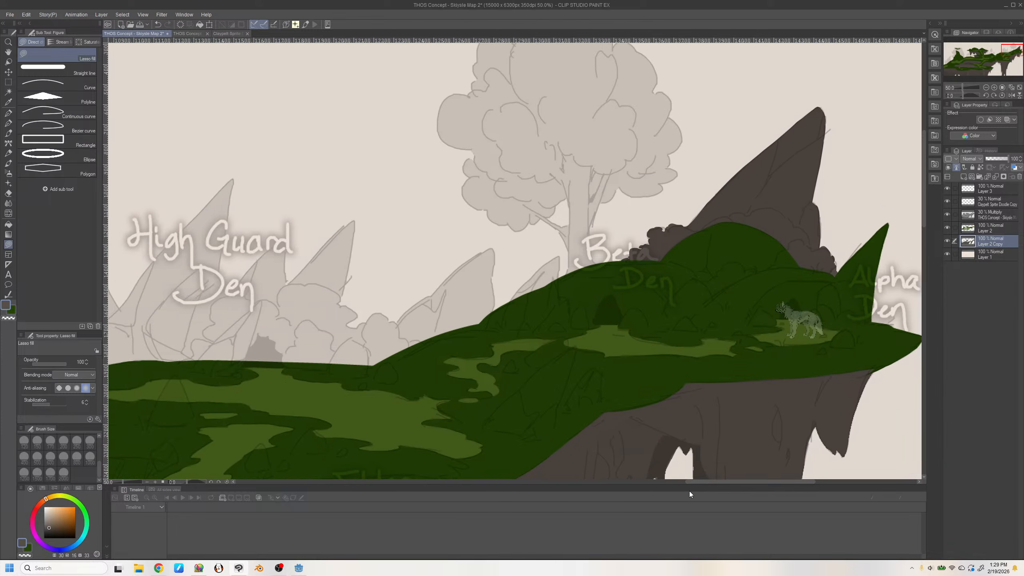
drag(1001, 53, 1002, 50)
mouse_move(573, 374)
mouse_down()
mouse_move(584, 313)
mouse_move(568, 250)
mouse_move(599, 243)
mouse_move(611, 323)
mouse_move(584, 368)
mouse_up()
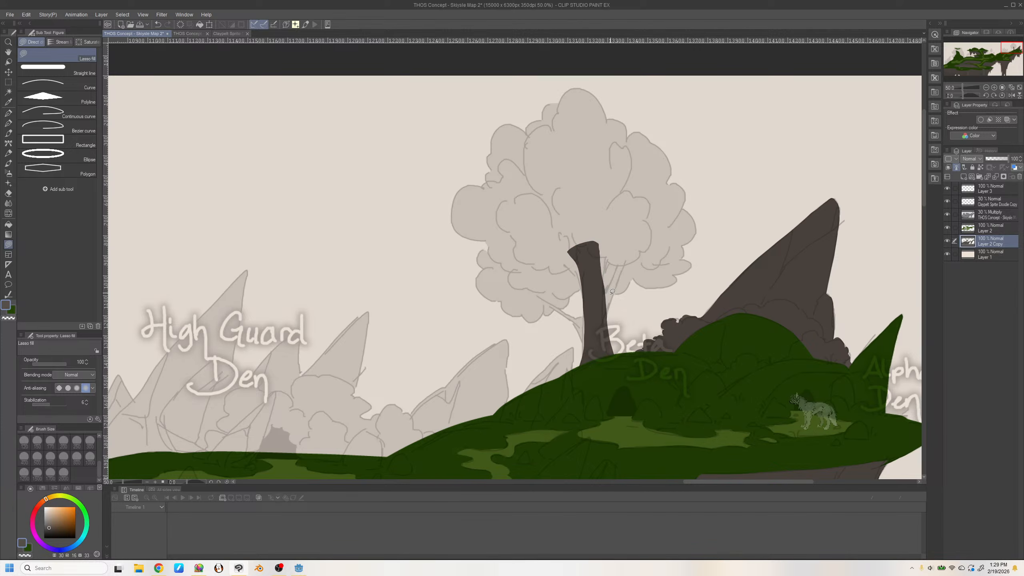
mouse_move(607, 322)
mouse_down()
mouse_move(626, 253)
mouse_move(604, 310)
mouse_up()
Fill the Beta Den tree's branches and lower canopy lobes on the side facing the slanted spire in dark brown on Layer 2 Copy
mouse_move(659, 286)
mouse_down()
mouse_move(690, 262)
mouse_move(685, 242)
mouse_up()
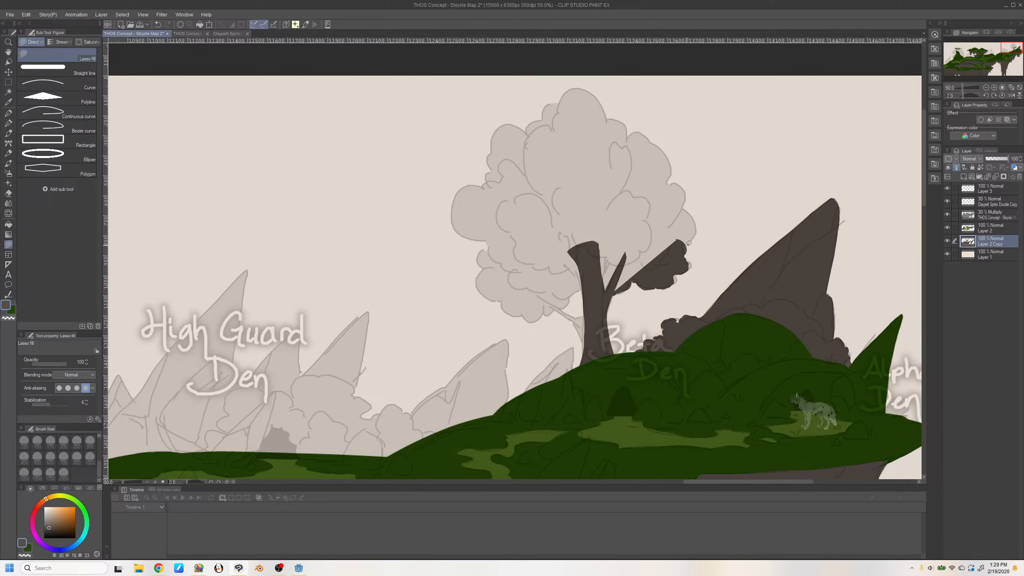
drag(616, 294, 591, 268)
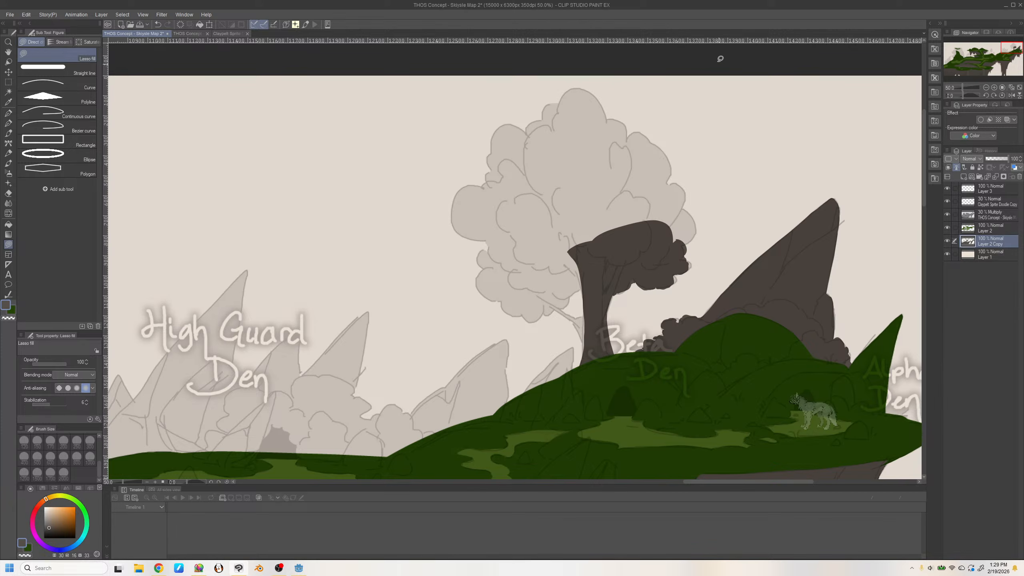
drag(625, 290, 622, 294)
mouse_move(679, 212)
mouse_down()
mouse_move(693, 242)
mouse_move(679, 207)
mouse_move(692, 216)
mouse_move(700, 240)
mouse_move(683, 278)
mouse_move(692, 259)
mouse_up()
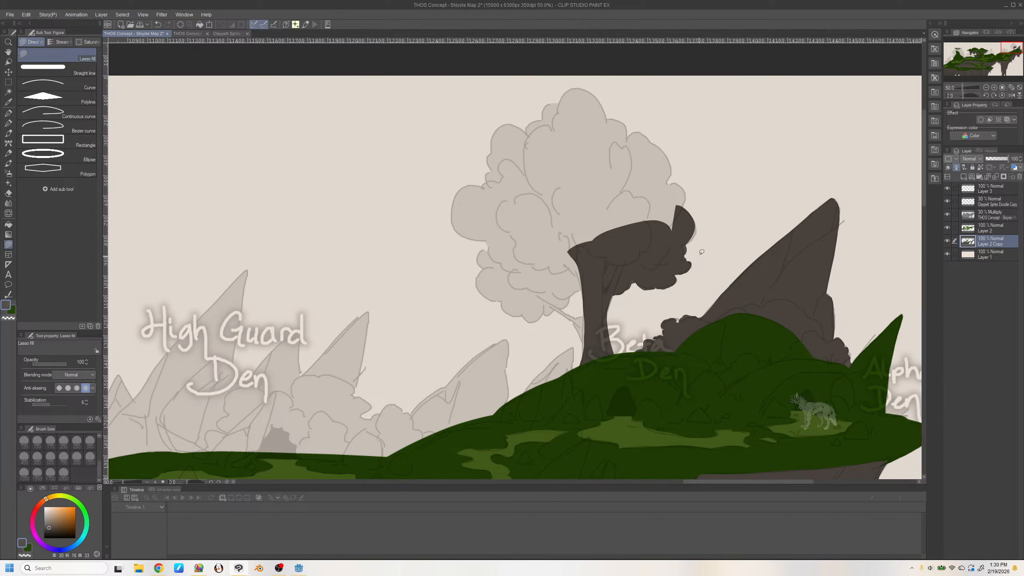
mouse_move(697, 218)
mouse_down()
mouse_move(698, 235)
mouse_move(681, 249)
mouse_up()
ctrl+shift+click(694, 240)
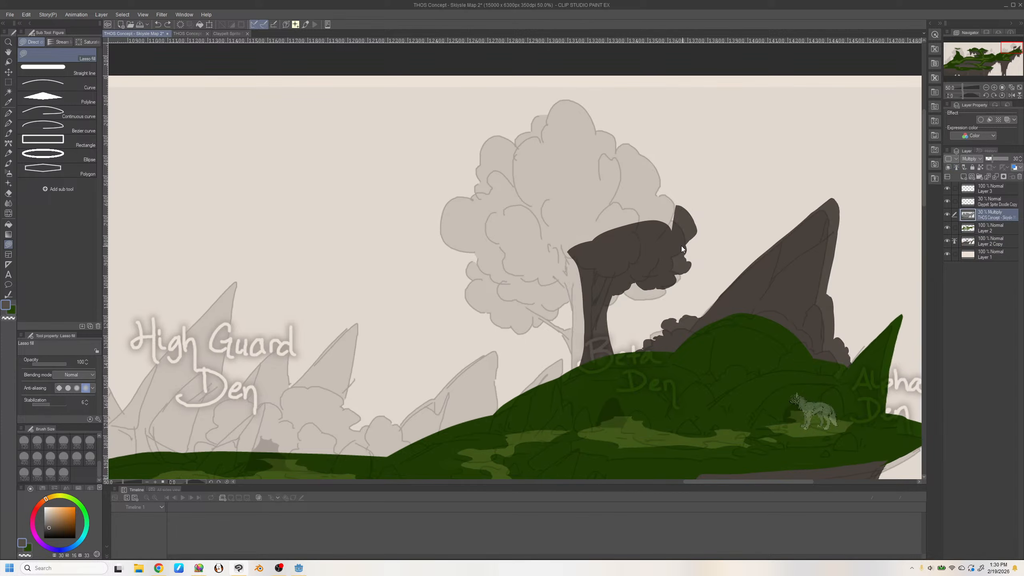
key(ctrl+z)
ctrl+shift+click(690, 241)
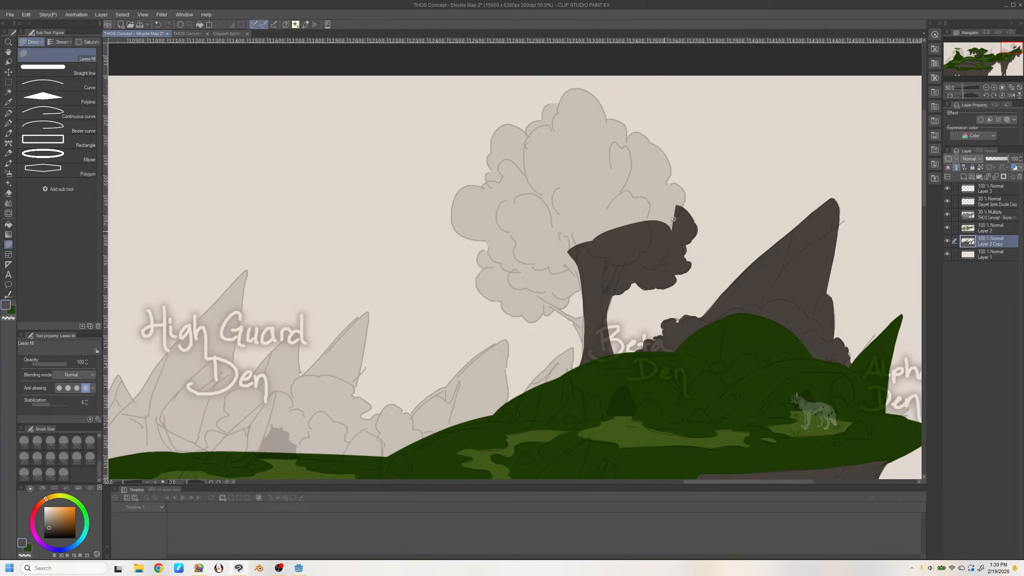
Fill the tree's outer lobes from the spire side up to the top and the middle of its crown in dark brown
key(h)
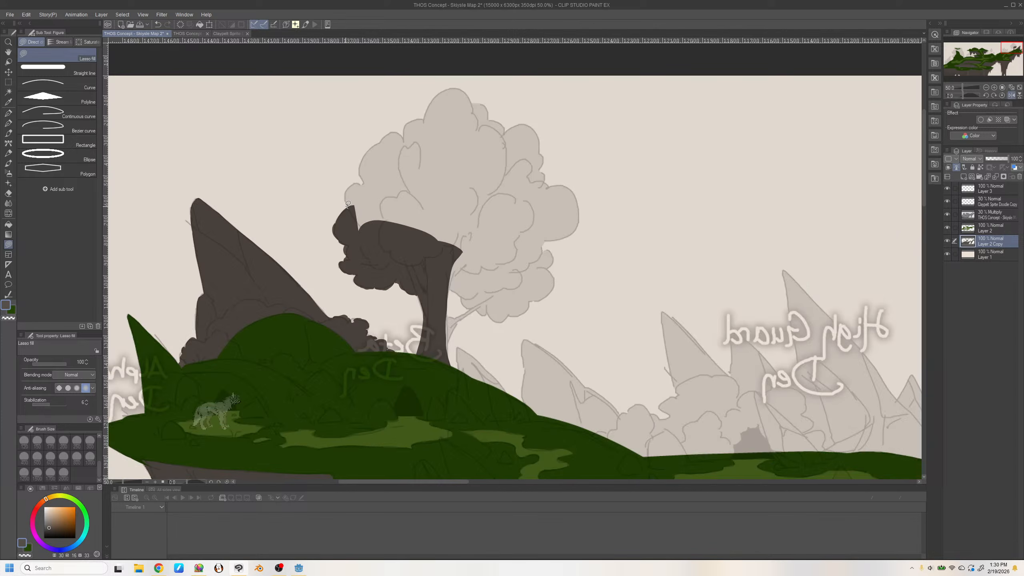
mouse_move(346, 206)
mouse_down()
mouse_move(345, 183)
mouse_move(381, 196)
mouse_move(377, 218)
mouse_up()
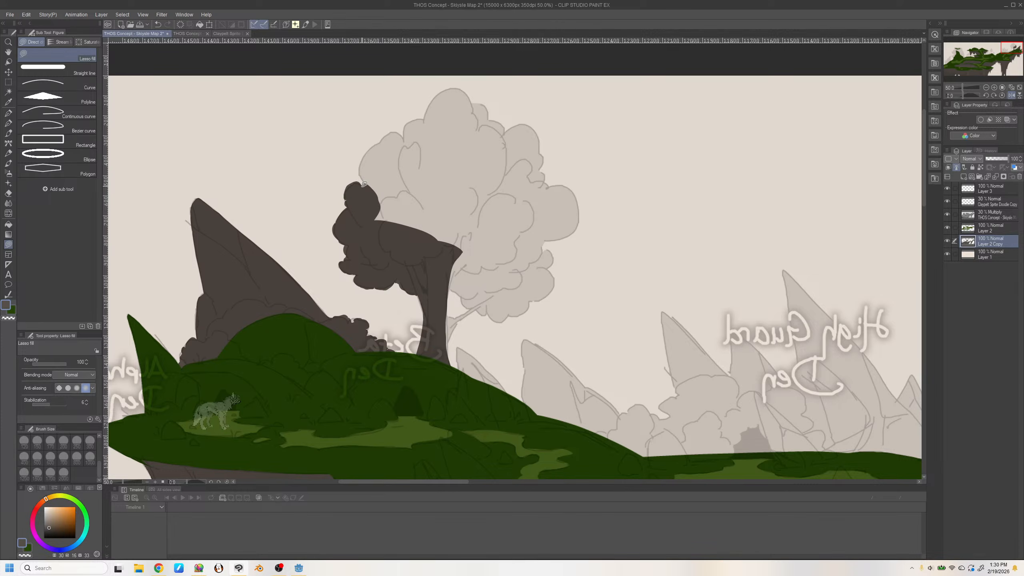
drag(365, 184, 383, 183)
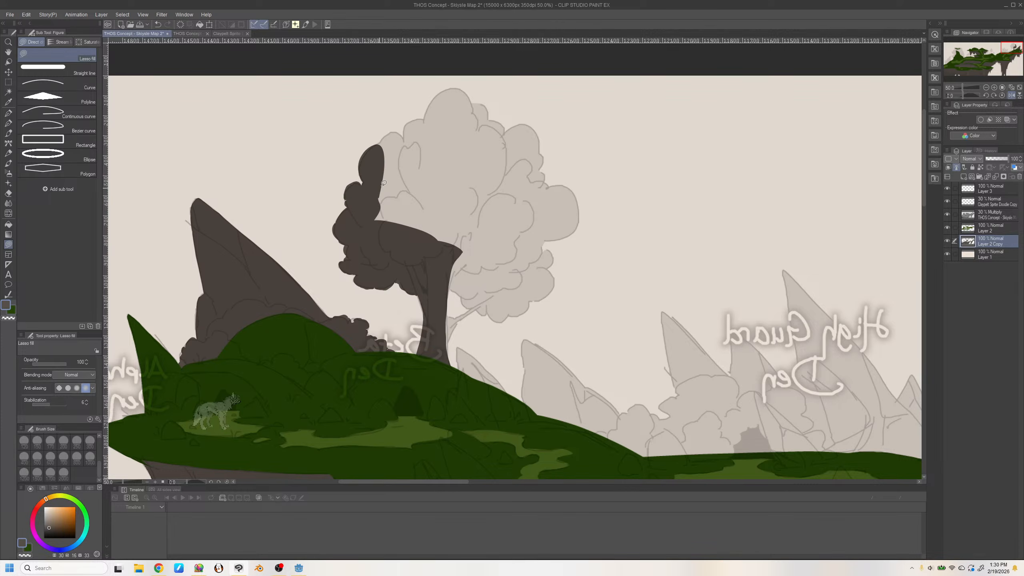
mouse_move(377, 144)
mouse_down()
mouse_move(378, 173)
mouse_move(388, 130)
mouse_move(401, 147)
mouse_move(393, 154)
mouse_move(426, 119)
mouse_move(425, 142)
mouse_move(401, 152)
mouse_up()
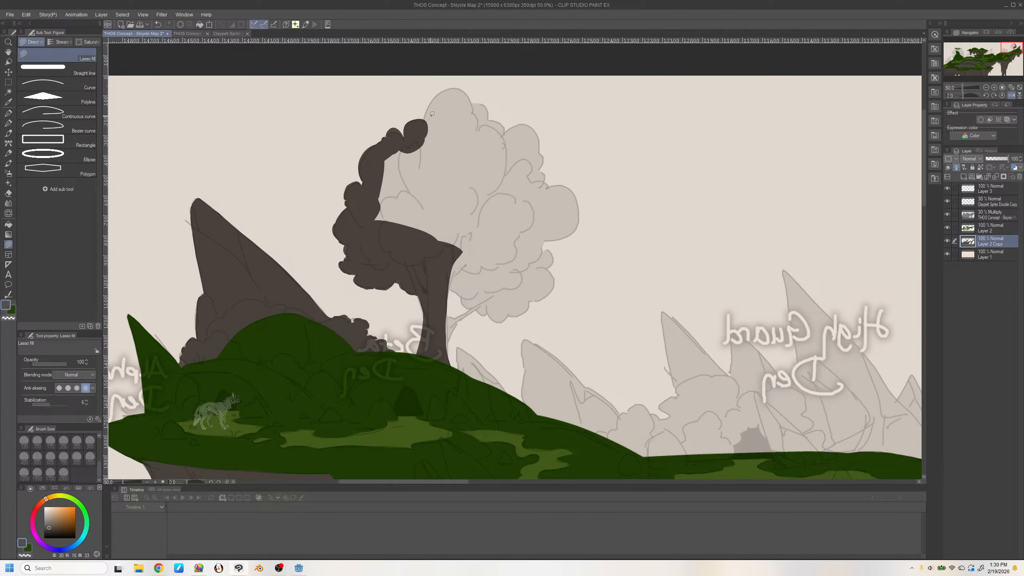
mouse_move(423, 120)
mouse_down()
mouse_move(462, 87)
mouse_move(470, 121)
mouse_move(425, 141)
mouse_up()
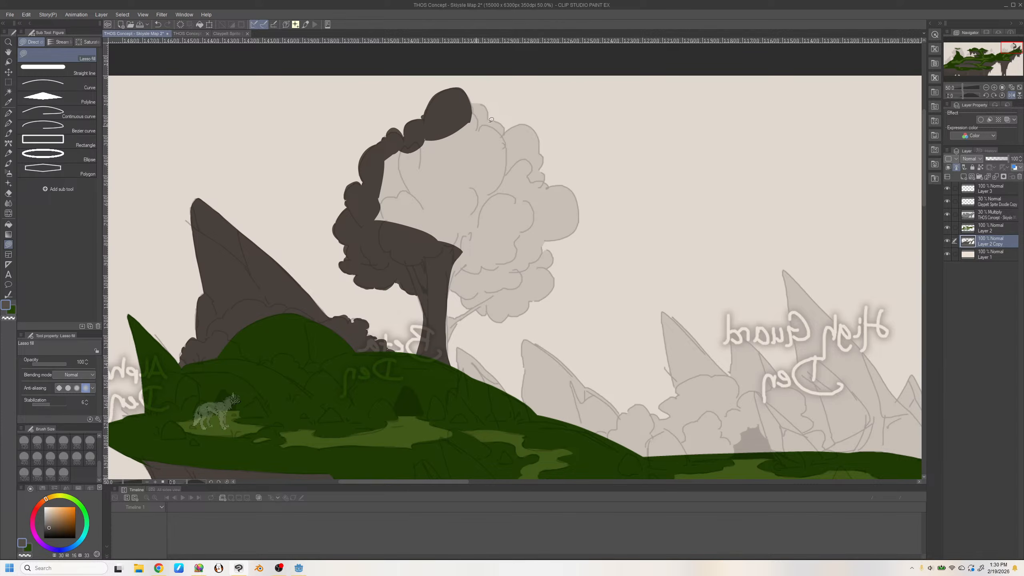
key(h)
mouse_move(592, 133)
mouse_down()
mouse_move(620, 144)
mouse_move(608, 161)
mouse_move(660, 224)
mouse_move(661, 183)
mouse_move(617, 145)
mouse_up()
mouse_move(560, 104)
mouse_down()
mouse_move(526, 139)
mouse_move(567, 169)
mouse_move(593, 108)
mouse_move(596, 145)
mouse_move(565, 160)
mouse_move(632, 162)
mouse_up()
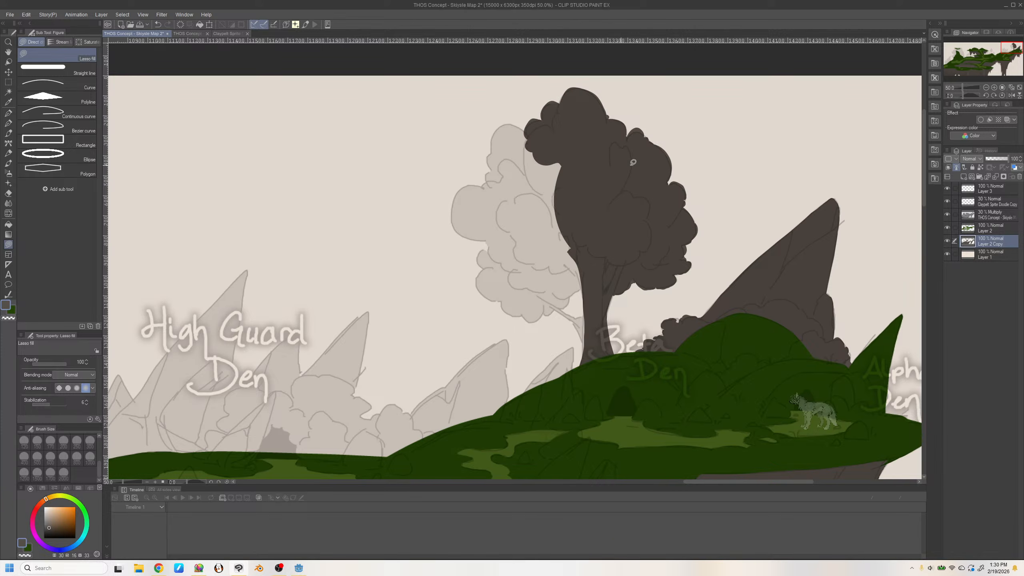
Fill the tree's upper foliage lobe on the High Guard Den side in dark brown, following the sketched outline
mouse_move(526, 128)
mouse_down()
mouse_move(489, 152)
mouse_move(495, 162)
mouse_up()
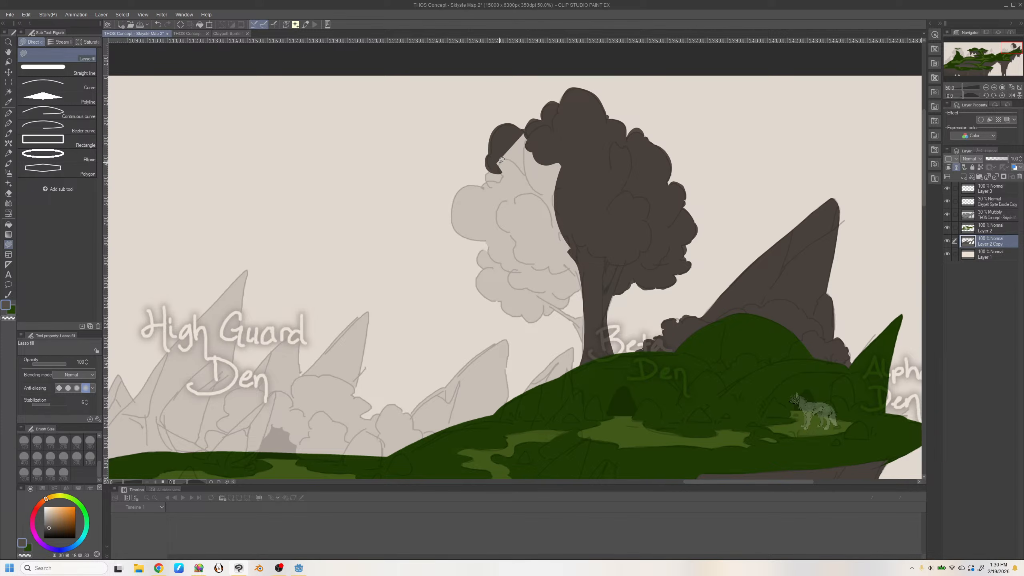
key(ctrl+z)
drag(489, 125, 485, 164)
drag(489, 117, 485, 161)
mouse_move(498, 123)
mouse_down()
mouse_move(522, 115)
mouse_move(513, 121)
mouse_up()
key(ctrl+z)
mouse_move(488, 157)
mouse_down()
mouse_move(498, 189)
mouse_move(532, 150)
mouse_up()
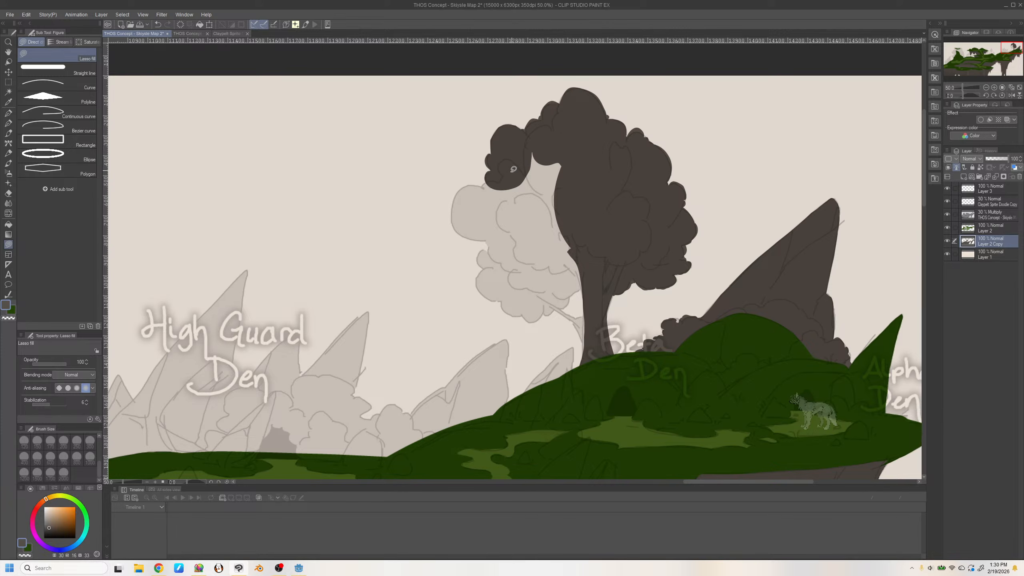
Outline the tree's remaining lobes and branch on the High Guard Den side, and flood the enclosed canopy gap with dark brown
mouse_move(487, 184)
mouse_down()
mouse_move(456, 228)
mouse_move(496, 234)
mouse_move(493, 257)
mouse_move(505, 253)
mouse_move(489, 248)
mouse_move(493, 265)
mouse_move(511, 286)
mouse_move(503, 303)
mouse_move(527, 318)
mouse_move(528, 298)
mouse_move(572, 292)
mouse_move(558, 286)
mouse_move(583, 292)
mouse_move(562, 274)
mouse_move(554, 311)
mouse_move(588, 346)
mouse_move(560, 312)
mouse_move(582, 339)
mouse_move(586, 316)
mouse_move(556, 310)
mouse_up()
key(ctrl+z)
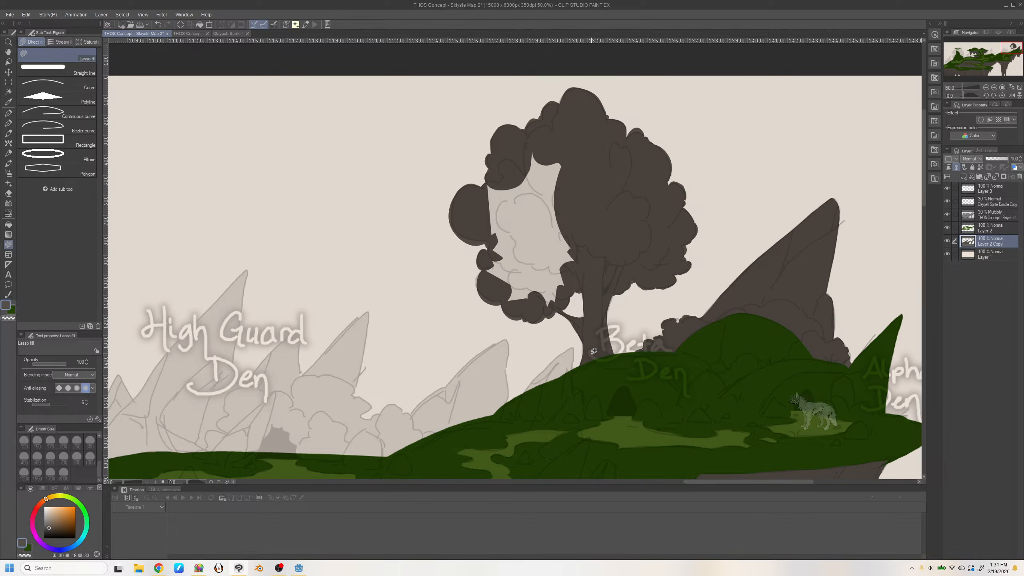
key(g)
click(548, 265)
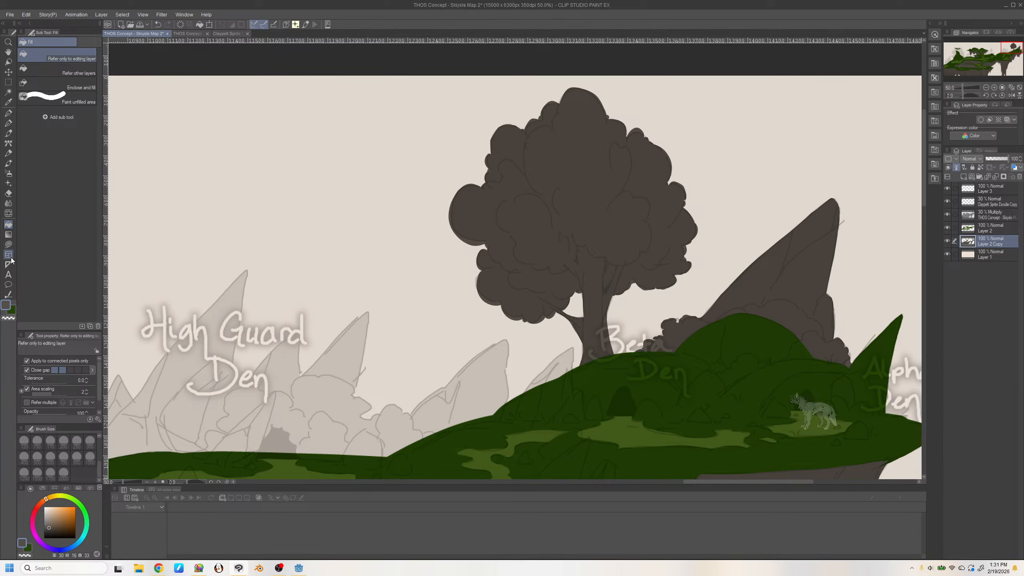
click(8, 244)
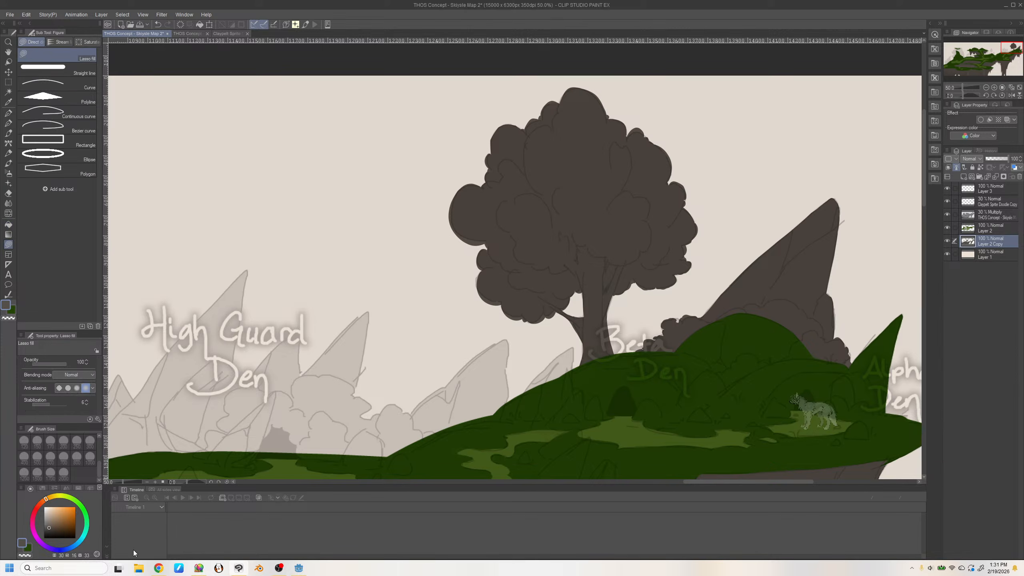
key(g)
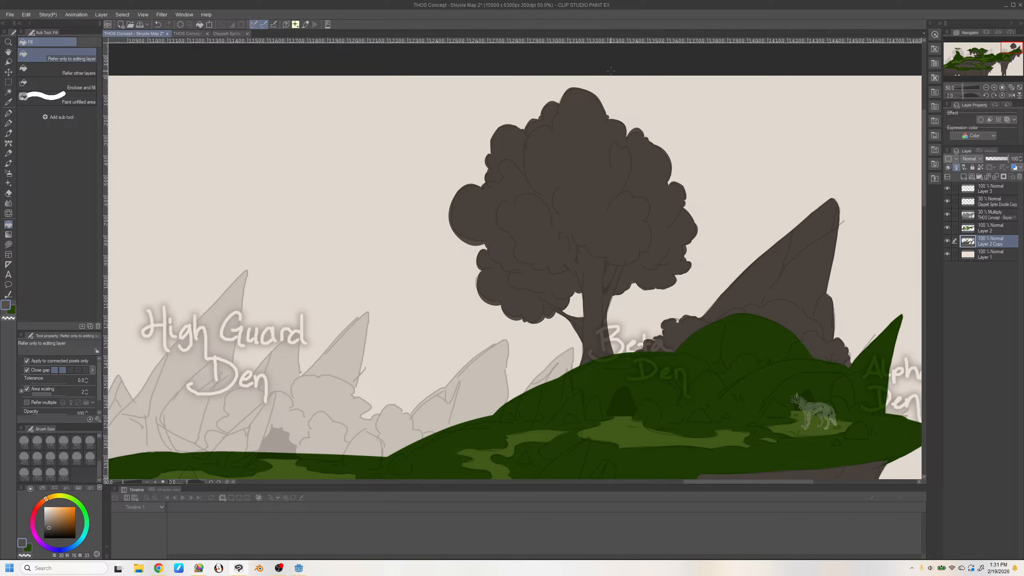
key(u)
key(g)
key(u)
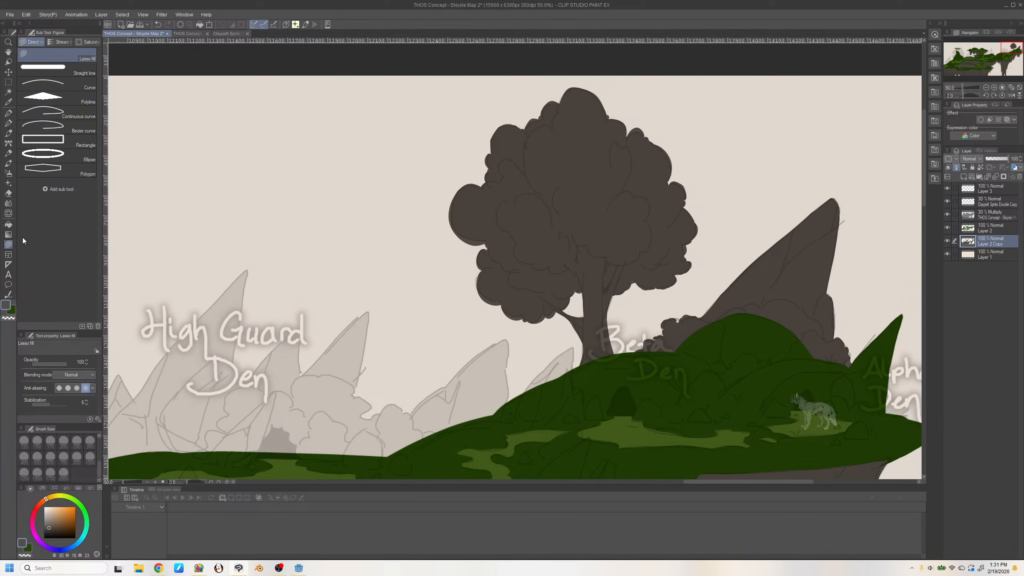
key(g)
key(u)
key(g)
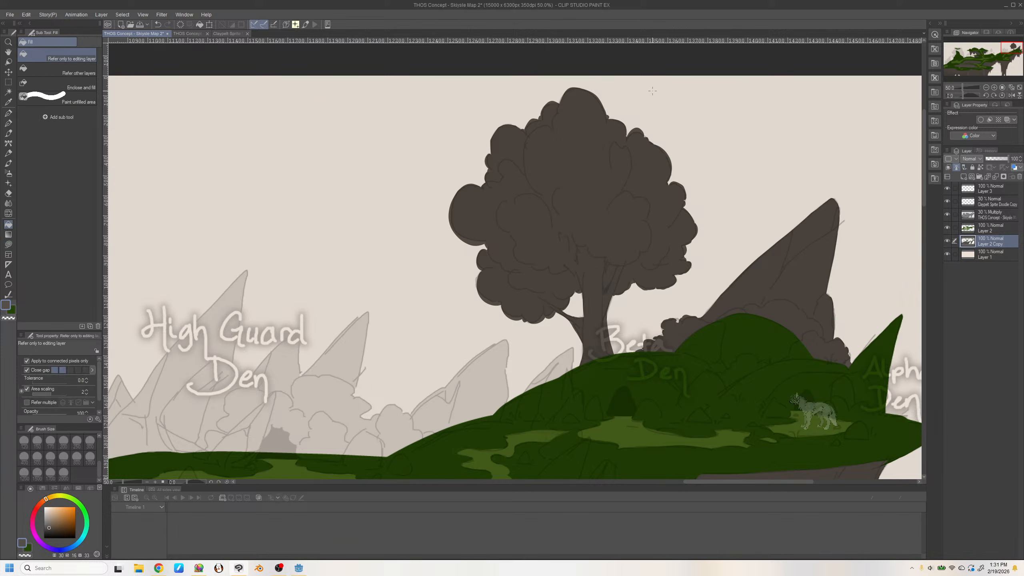
key(u)
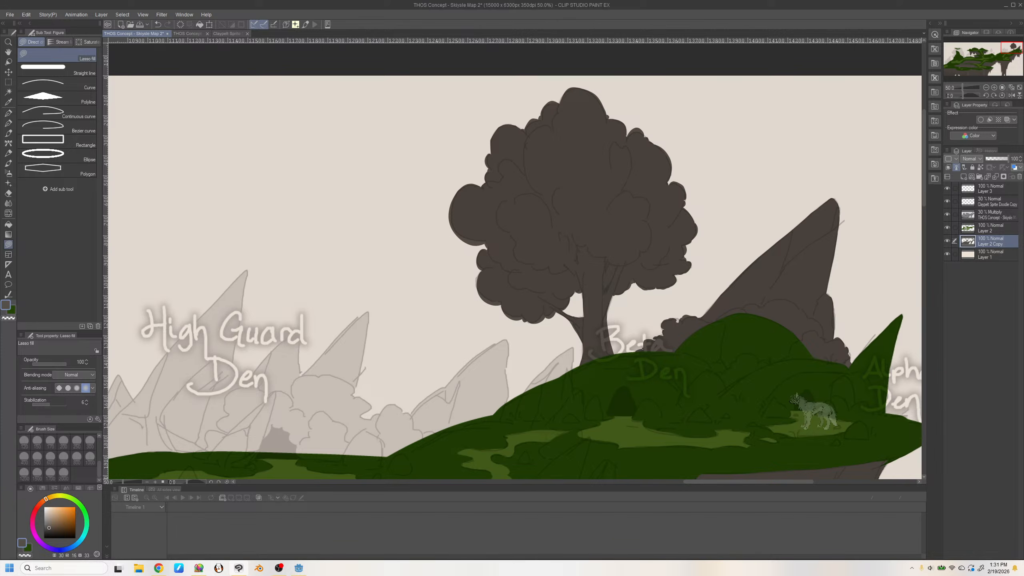
key(alt+Tab)
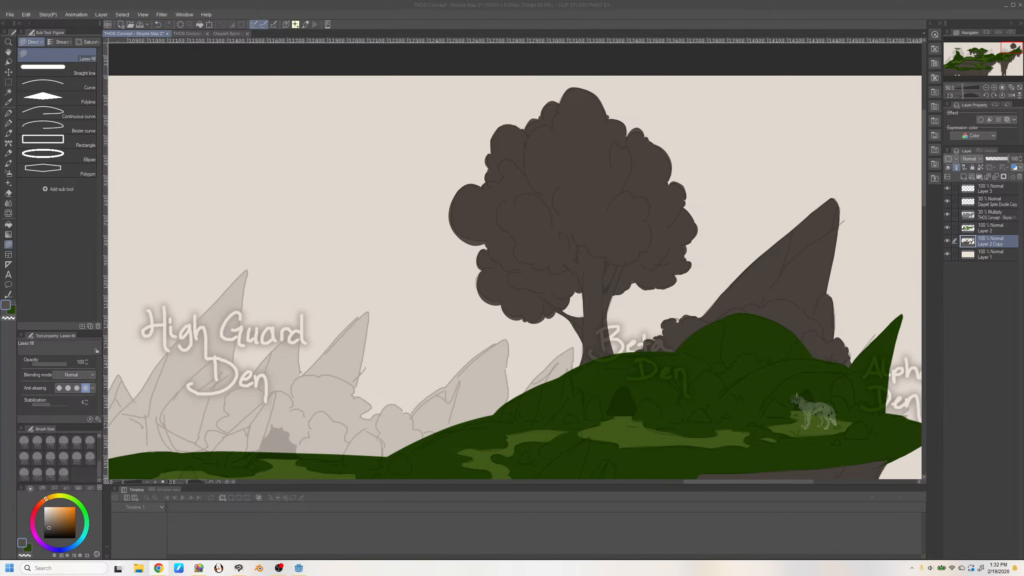
Fill the curved rock spire between the High Guard Den and the Beta Den hill in dark brown and refine its edges
drag(1004, 50, 998, 49)
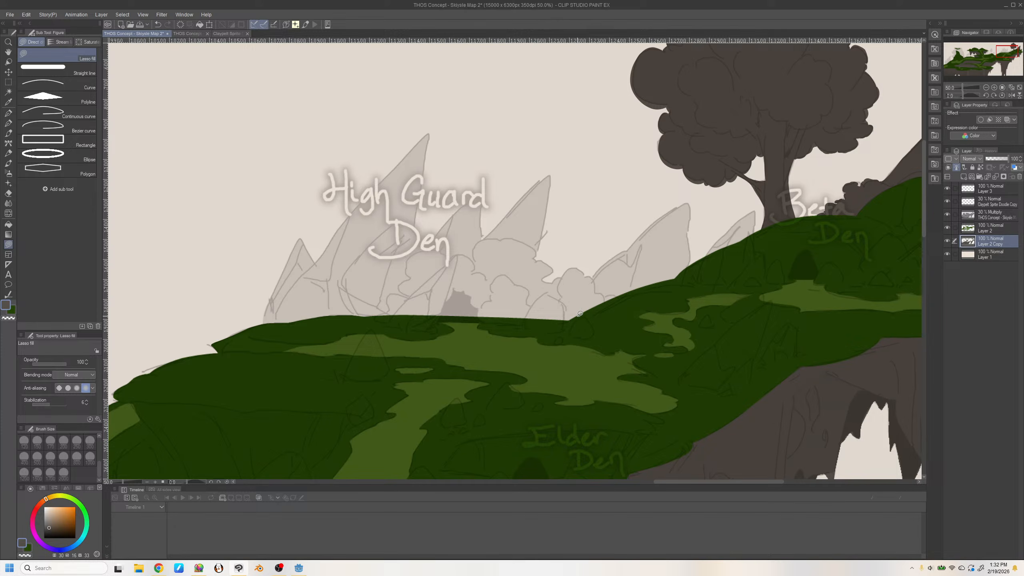
mouse_move(578, 317)
mouse_down()
mouse_move(588, 283)
mouse_move(685, 204)
mouse_move(690, 262)
mouse_move(591, 328)
mouse_up()
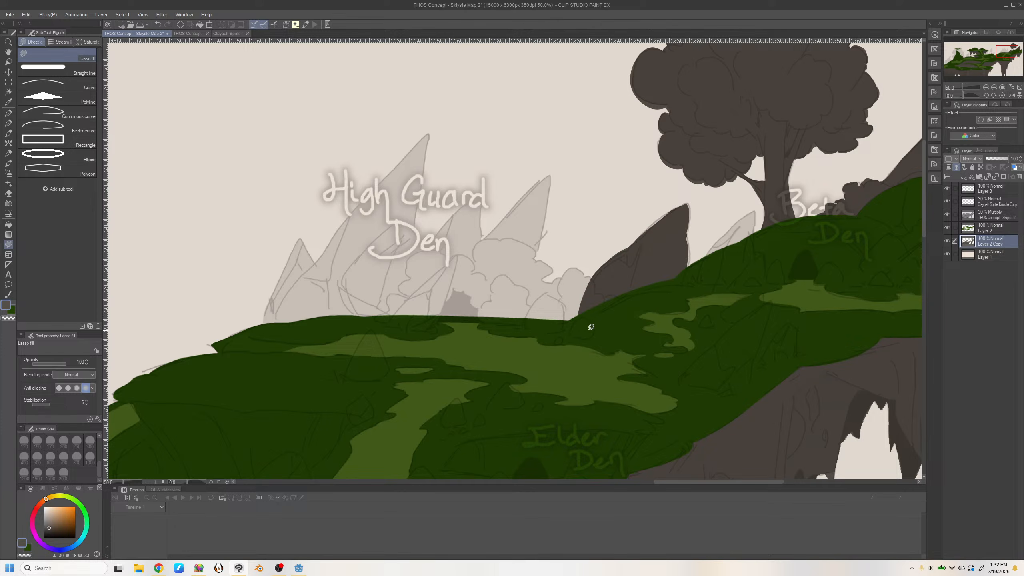
drag(683, 204, 617, 266)
key(ctrl+z)
drag(688, 203, 678, 258)
drag(689, 203, 681, 265)
key(ctrl+z)
drag(687, 205, 686, 282)
key(ctrl+z)
drag(628, 250, 597, 266)
key(ctrl+z)
drag(654, 215, 630, 222)
Fill the bushes beside the High Guard Den and the pointed spire rising behind them in dark brown
mouse_move(585, 268)
mouse_down()
mouse_move(548, 278)
mouse_move(555, 269)
mouse_move(518, 231)
mouse_move(484, 238)
mouse_move(506, 300)
mouse_move(572, 321)
mouse_up()
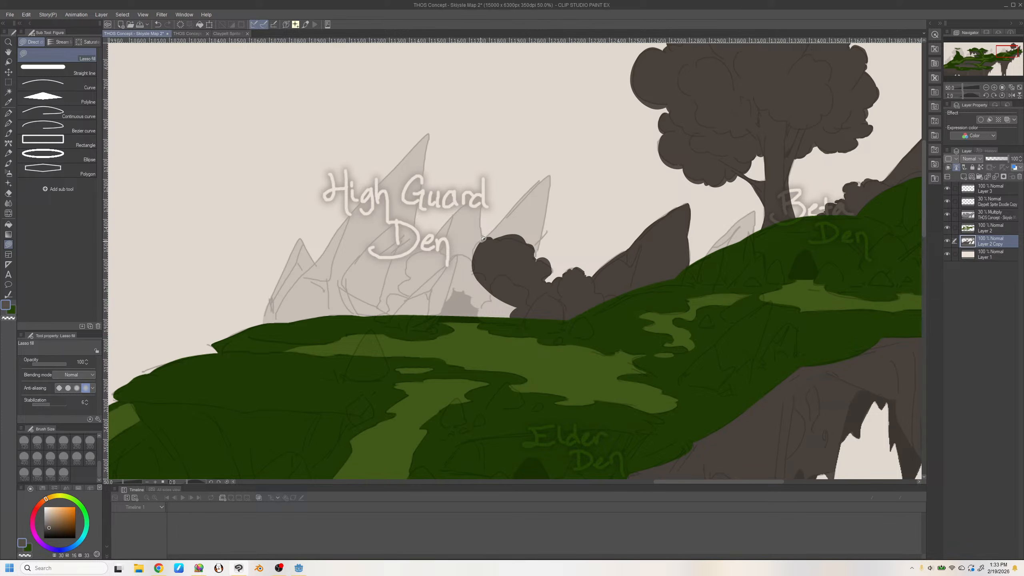
mouse_move(482, 238)
mouse_down()
mouse_move(522, 197)
mouse_move(547, 219)
mouse_move(531, 250)
mouse_up()
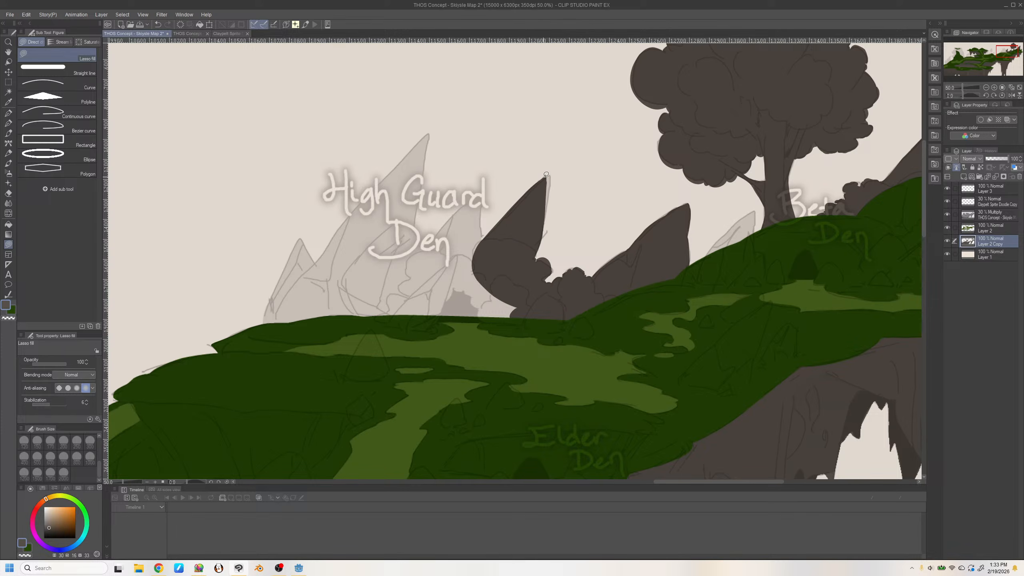
mouse_move(544, 177)
mouse_down()
mouse_move(536, 255)
mouse_move(495, 226)
mouse_move(549, 174)
mouse_move(535, 270)
mouse_up()
key(ctrl+z)
drag(551, 175, 539, 269)
Fill the short middle spire and the tallest spire behind the High Guard Den label in dark brown, smoothing their edges
mouse_move(427, 242)
mouse_down()
mouse_move(459, 210)
mouse_move(483, 225)
mouse_move(482, 258)
mouse_move(456, 278)
mouse_up()
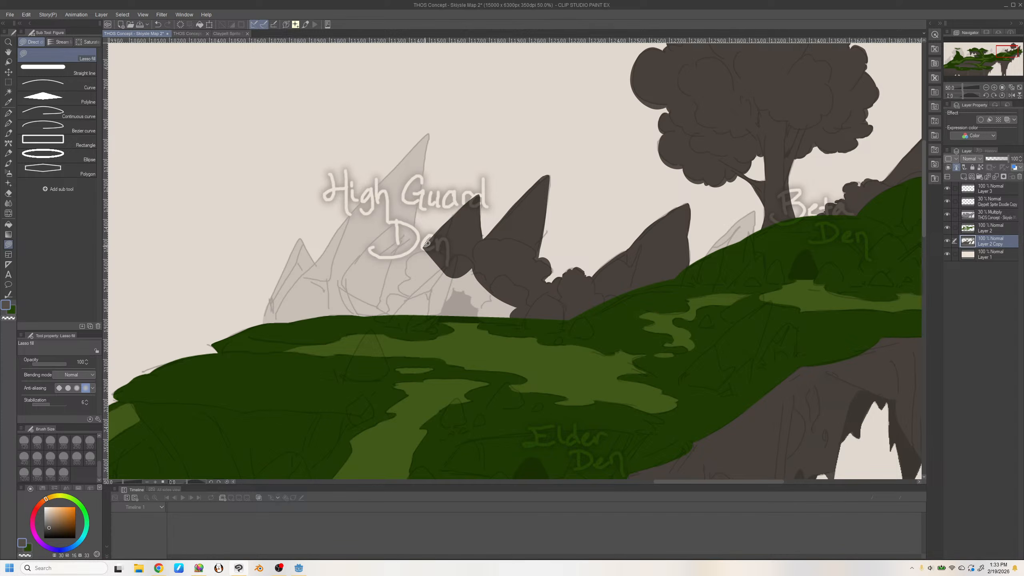
mouse_move(426, 244)
mouse_down()
mouse_move(394, 256)
mouse_move(444, 208)
mouse_up()
mouse_move(309, 266)
mouse_down()
mouse_move(429, 131)
mouse_move(416, 248)
mouse_move(334, 278)
mouse_up()
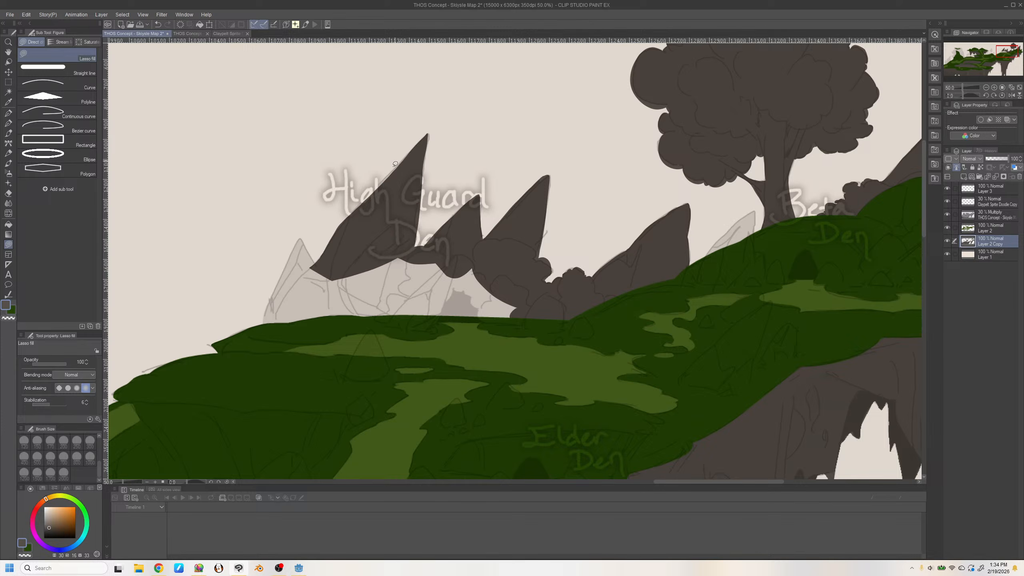
drag(408, 152, 351, 226)
key(ctrl+z)
mouse_move(419, 144)
mouse_down()
mouse_move(369, 195)
mouse_move(374, 215)
mouse_up()
drag(428, 135, 418, 193)
Fill the small outermost spire and the remaining rock face around the High Guard Den entrance in dark brown
mouse_move(317, 262)
mouse_down()
mouse_move(300, 238)
mouse_move(266, 310)
mouse_move(307, 306)
mouse_up()
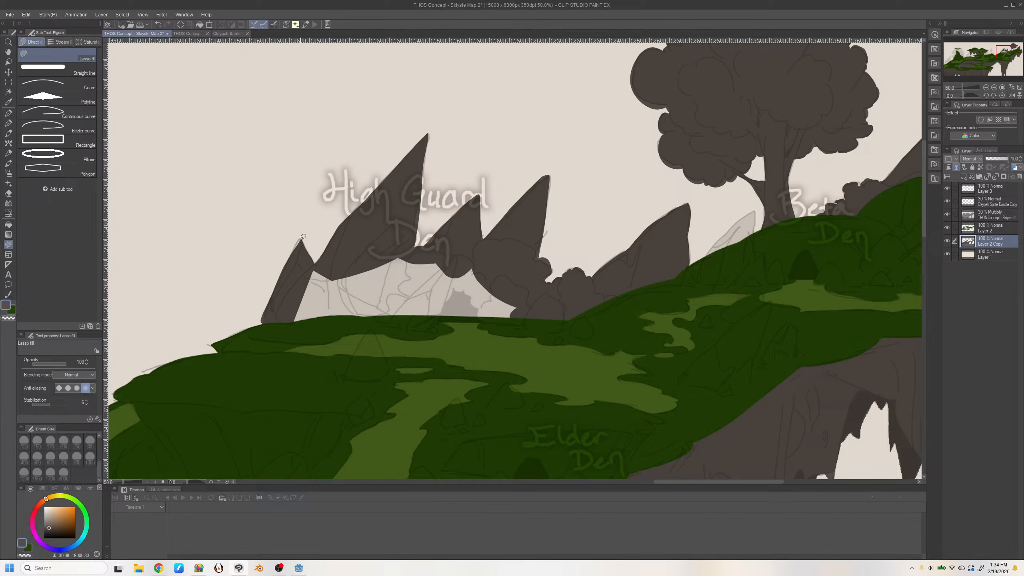
drag(299, 238, 293, 275)
drag(288, 258, 263, 302)
key(ctrl+z)
mouse_move(318, 267)
mouse_down()
mouse_move(382, 327)
mouse_move(527, 321)
mouse_move(432, 258)
mouse_move(333, 265)
mouse_up()
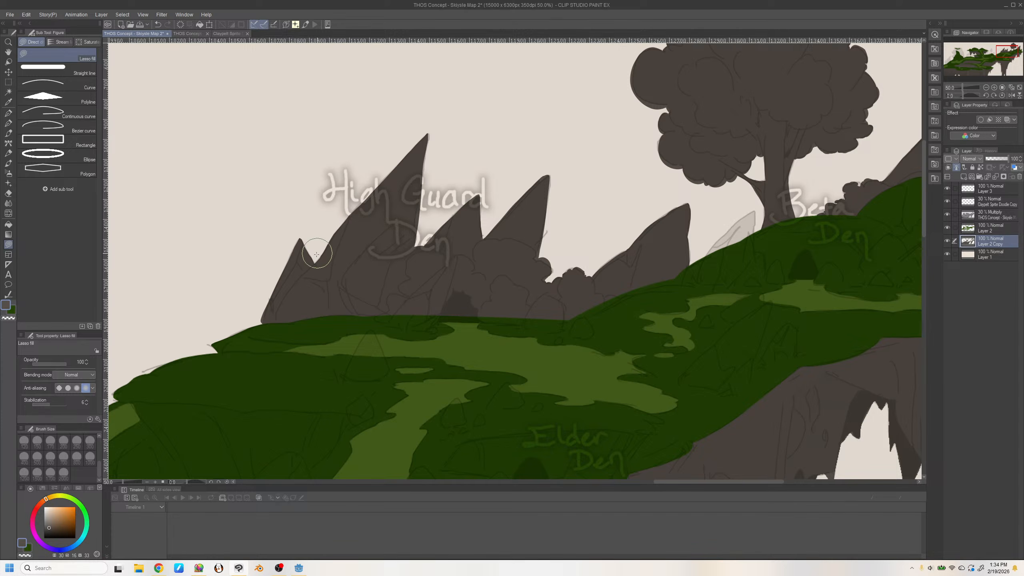
Set the Lasso fill stabilization to 16 and touch up the tallest spire's edge and the notch at its base
drag(358, 210, 322, 258)
key(ctrl+z)
click(56, 403)
drag(424, 176, 416, 234)
key(ctrl+z)
drag(423, 244, 433, 252)
Trim the green terrain's upper edge on Layer 2 along the High Guard Den rocks and sample the terrain's dark green
click(995, 227)
mouse_move(689, 260)
mouse_down()
mouse_move(680, 297)
mouse_move(682, 272)
mouse_move(597, 305)
mouse_move(653, 285)
mouse_up()
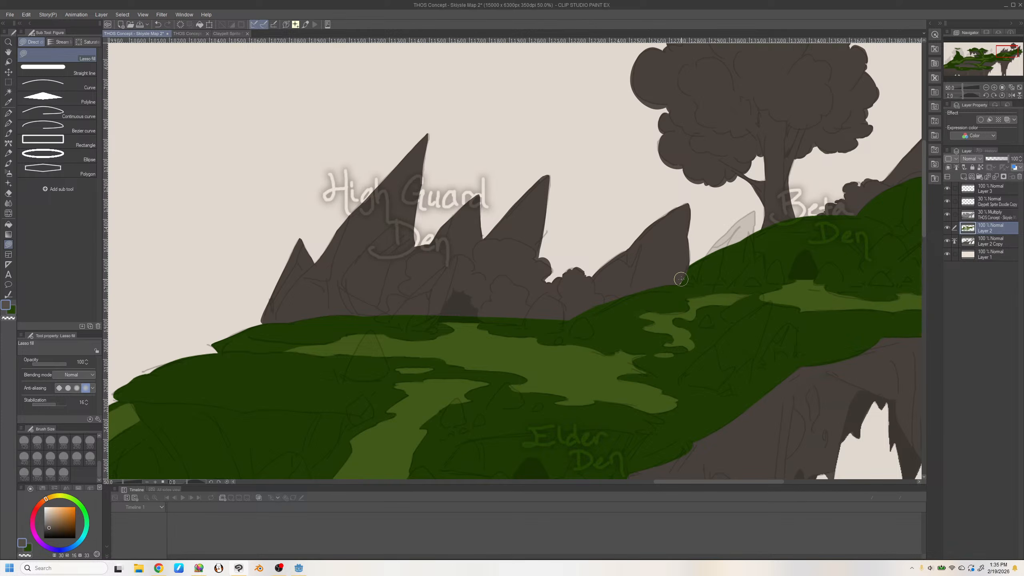
key(alt+bracketleft)
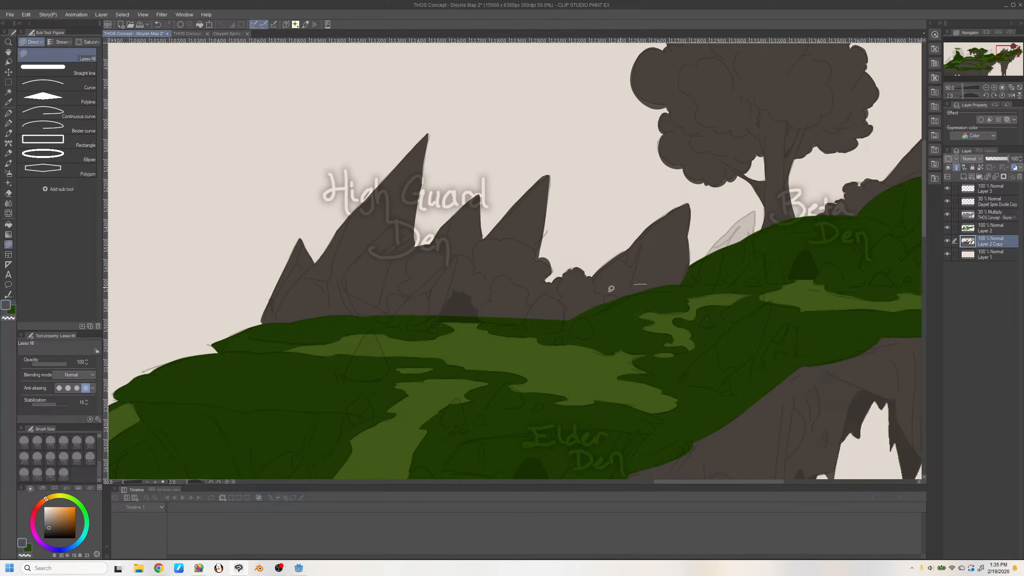
click(990, 228)
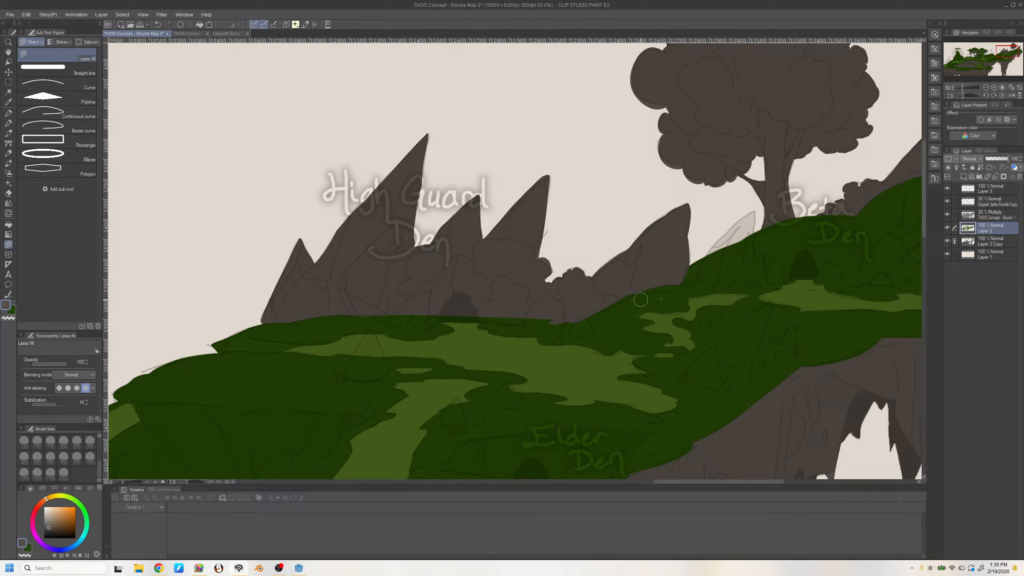
key(h)
drag(465, 318, 561, 316)
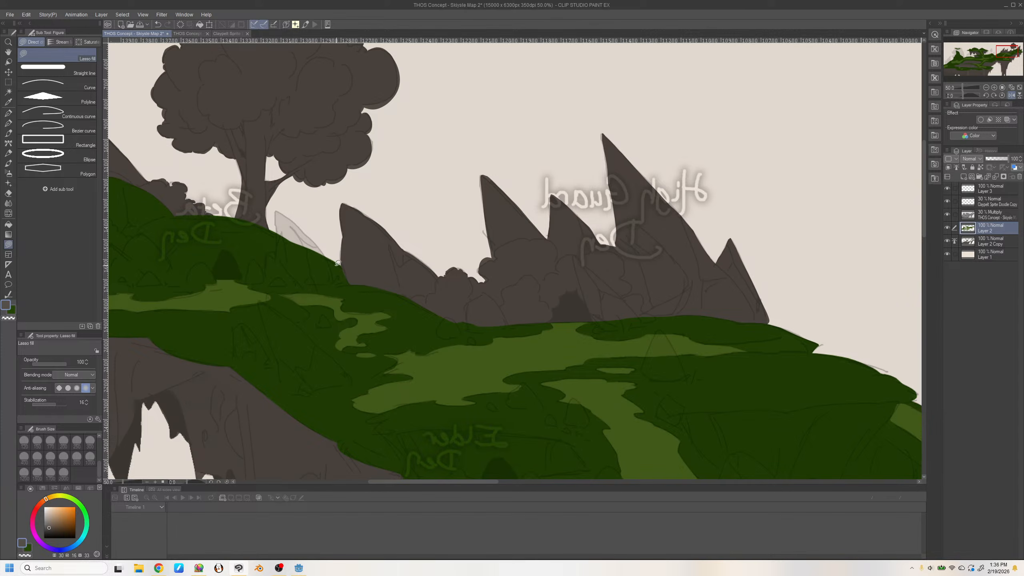
alt+click(399, 311)
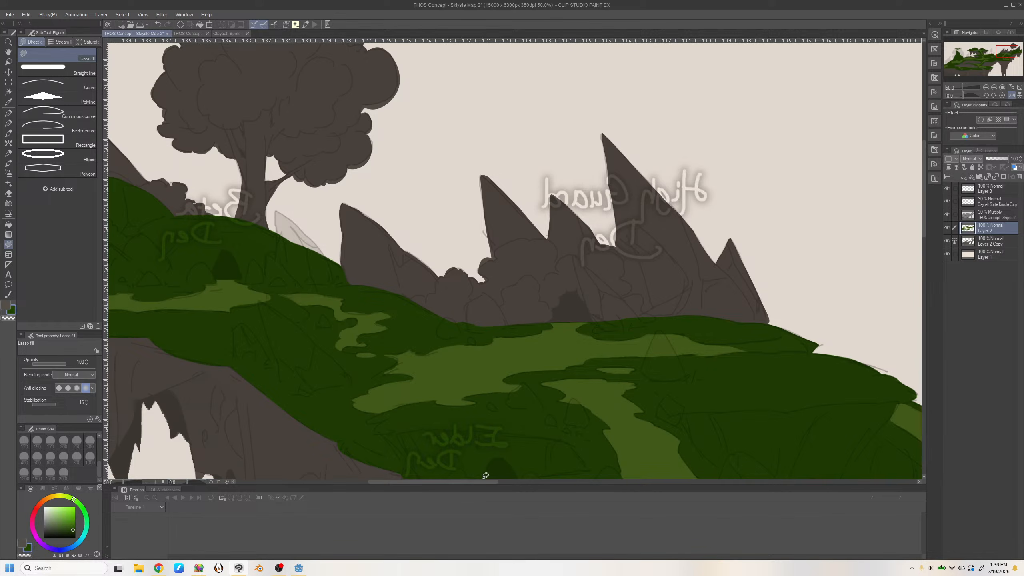
key(h)
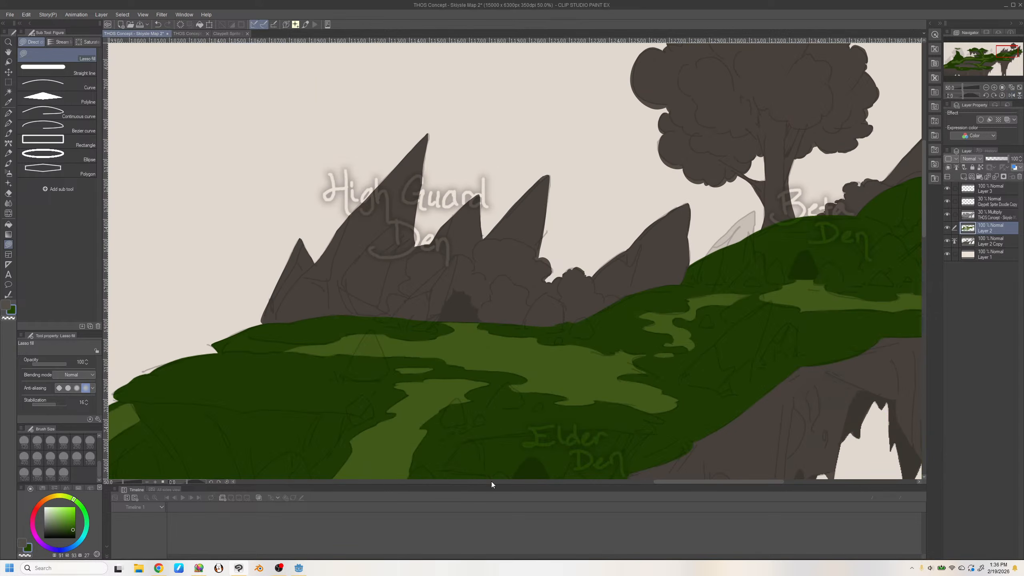
Smooth the green terrain's upper edge on the slope between the Apprentice Den and High Guard Den using the sampled dark green
drag(663, 482, 595, 484)
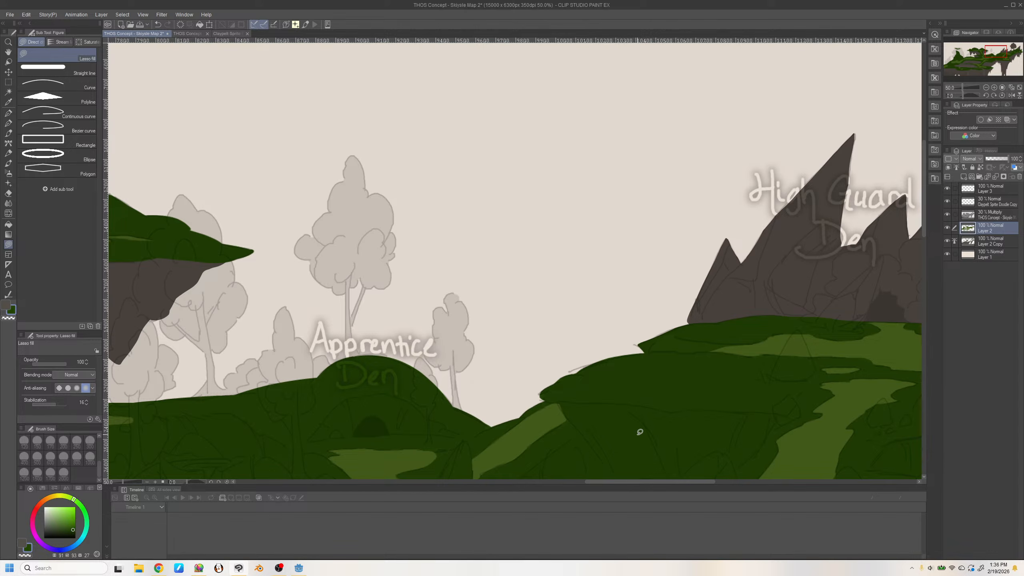
scroll(927, 238, down, 5)
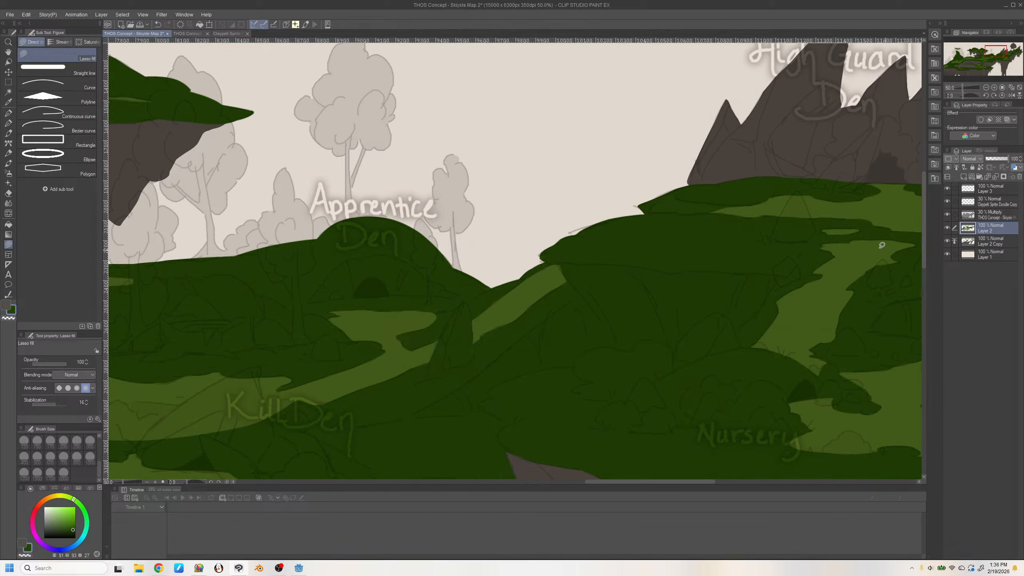
alt+click(703, 198)
drag(537, 253, 595, 221)
key(ctrl+z)
key(ctrl+z)
key(ctrl+y)
mouse_move(572, 235)
mouse_down()
mouse_move(612, 219)
mouse_move(572, 234)
mouse_move(611, 220)
mouse_move(551, 262)
mouse_up()
On Layer 2 Copy, fill the small slender tree beside the Apprentice Den hill in dark brown
click(988, 242)
key(x)
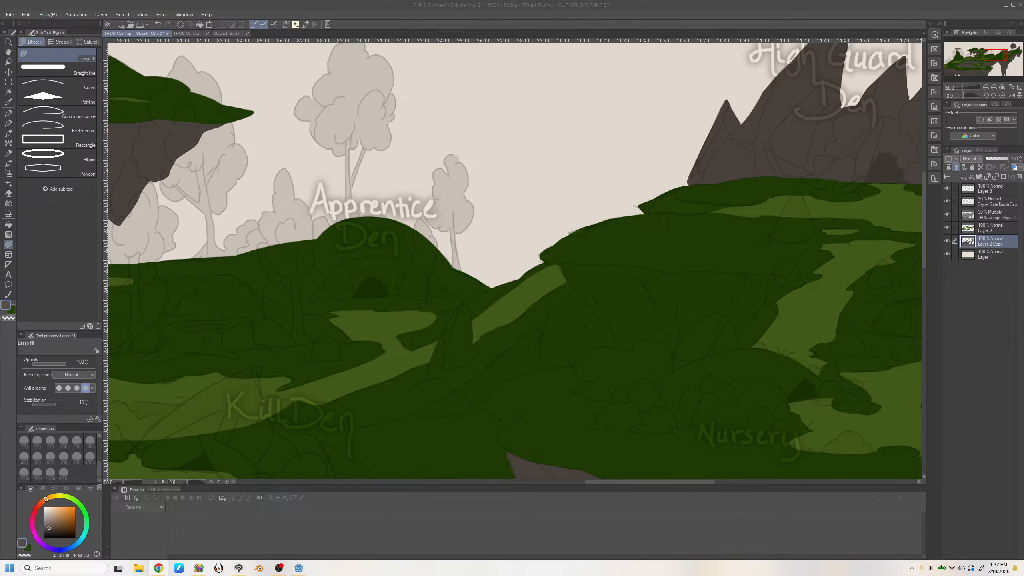
click(479, 510)
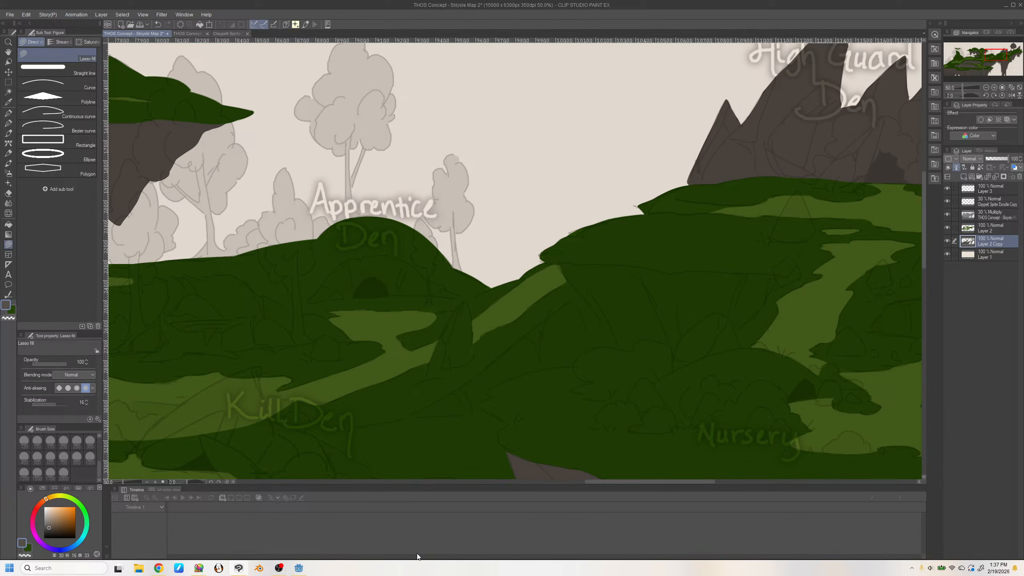
mouse_move(455, 252)
mouse_down()
mouse_move(454, 215)
mouse_move(464, 284)
mouse_move(455, 217)
mouse_move(463, 274)
mouse_up()
key(ctrl+z)
mouse_move(447, 231)
mouse_down()
mouse_move(433, 226)
mouse_move(428, 202)
mouse_move(444, 156)
mouse_move(468, 170)
mouse_move(463, 239)
mouse_move(450, 232)
mouse_move(468, 200)
mouse_move(467, 226)
mouse_move(467, 199)
mouse_move(469, 226)
mouse_up()
key(ctrl+z)
mouse_move(469, 182)
mouse_down()
mouse_move(470, 155)
mouse_move(468, 193)
mouse_up()
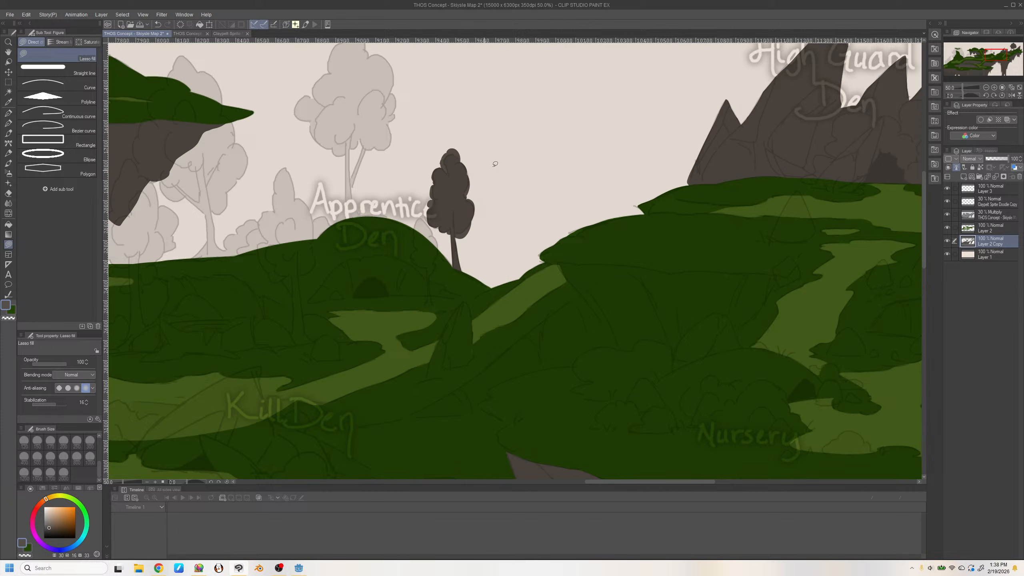
Fill the trunk, forked branch and leafy crown of the tall tree behind the Apprentice Den in dark brown
drag(992, 58, 989, 57)
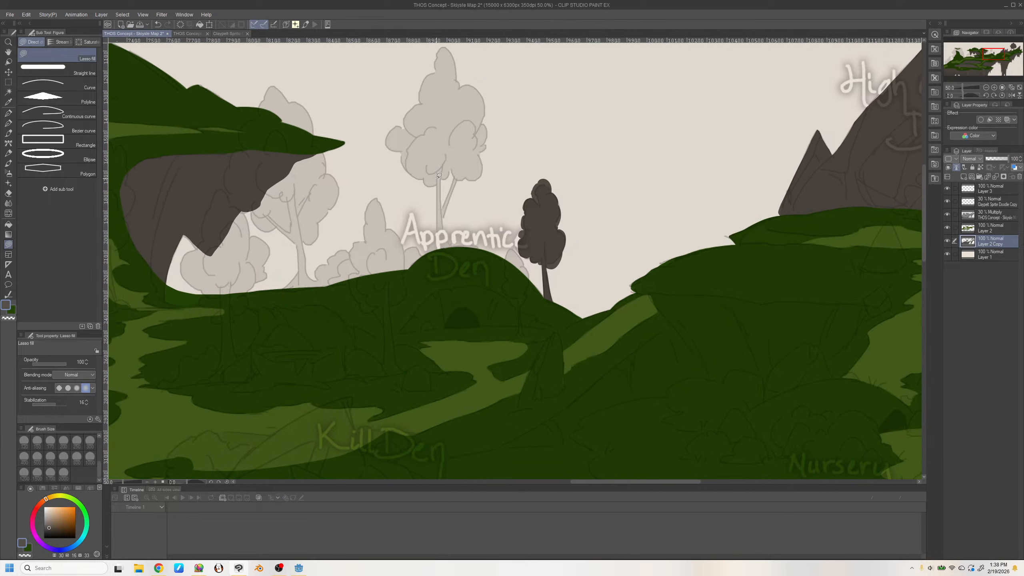
mouse_move(437, 178)
mouse_down()
mouse_move(434, 253)
mouse_move(443, 252)
mouse_move(443, 159)
mouse_up()
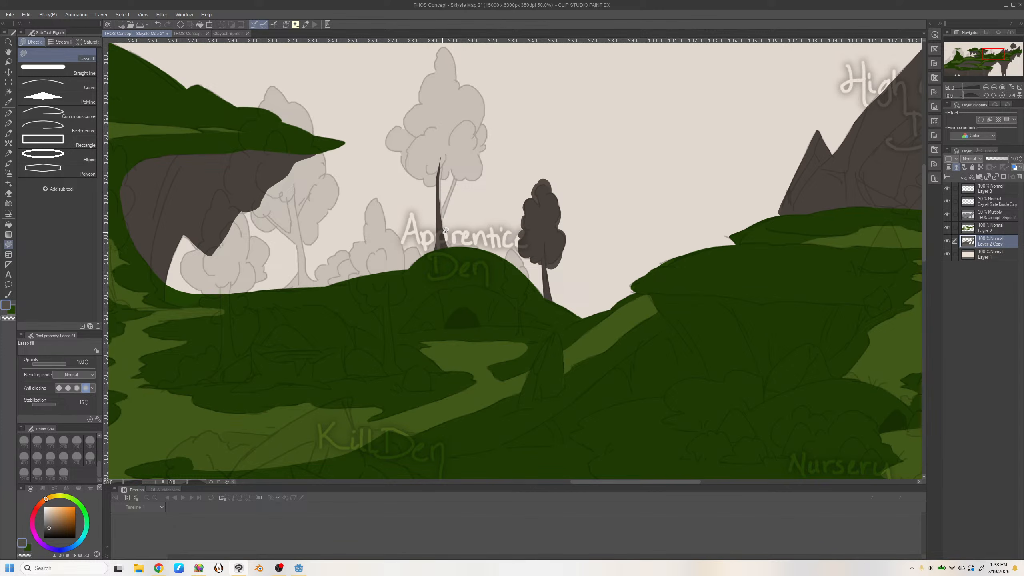
mouse_move(443, 232)
mouse_down()
mouse_move(444, 156)
mouse_move(442, 170)
mouse_up()
key(ctrl+z)
mouse_move(443, 231)
mouse_down()
mouse_move(443, 152)
mouse_move(440, 161)
mouse_up()
key(ctrl+z)
key(ctrl+z)
mouse_move(442, 230)
mouse_down()
mouse_move(443, 152)
mouse_move(439, 210)
mouse_move(443, 175)
mouse_up()
mouse_move(444, 222)
mouse_down()
mouse_move(458, 168)
mouse_move(443, 226)
mouse_up()
mouse_move(443, 178)
mouse_down()
mouse_move(478, 175)
mouse_move(486, 100)
mouse_move(440, 51)
mouse_move(409, 127)
mouse_move(390, 139)
mouse_move(410, 176)
mouse_move(430, 183)
mouse_move(442, 179)
mouse_move(447, 155)
mouse_up()
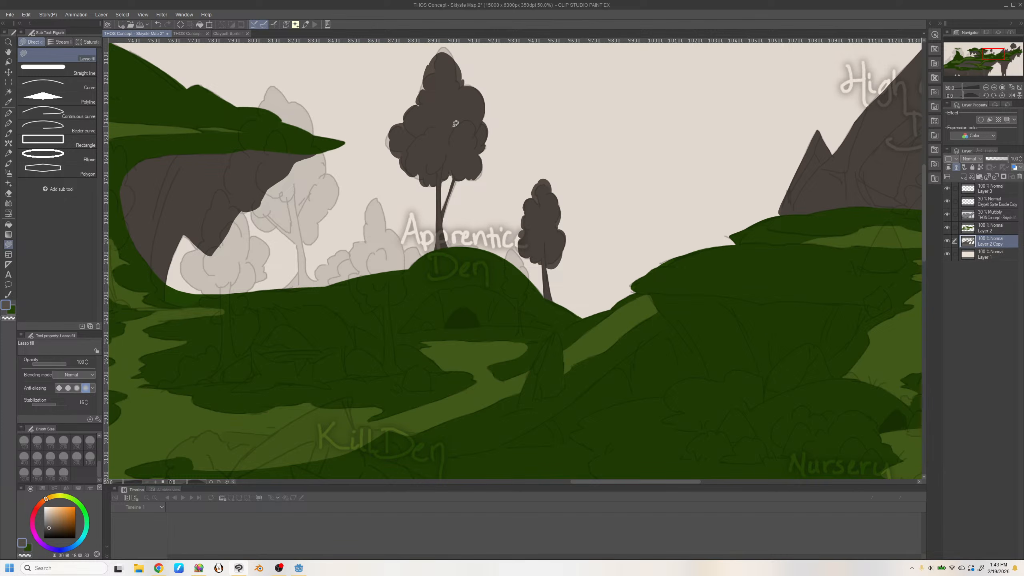
Touch up the crown edges of the tall tree behind the Apprentice Den
mouse_move(425, 90)
mouse_down()
mouse_move(446, 74)
mouse_move(434, 52)
mouse_move(450, 82)
mouse_move(445, 53)
mouse_move(449, 86)
mouse_move(433, 59)
mouse_move(438, 79)
mouse_up()
drag(475, 176, 486, 170)
drag(417, 174, 419, 176)
On Layer 2, refine the upper edge of the Apprentice Den hill with the terrain's dark green
mouse_move(617, 481)
mouse_down()
mouse_move(591, 492)
mouse_move(605, 488)
mouse_up()
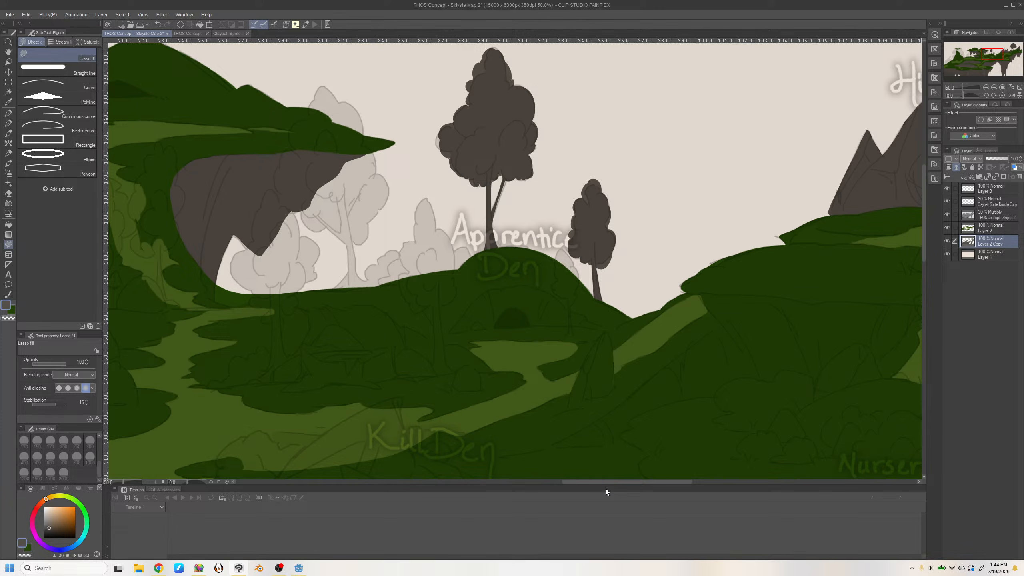
click(986, 231)
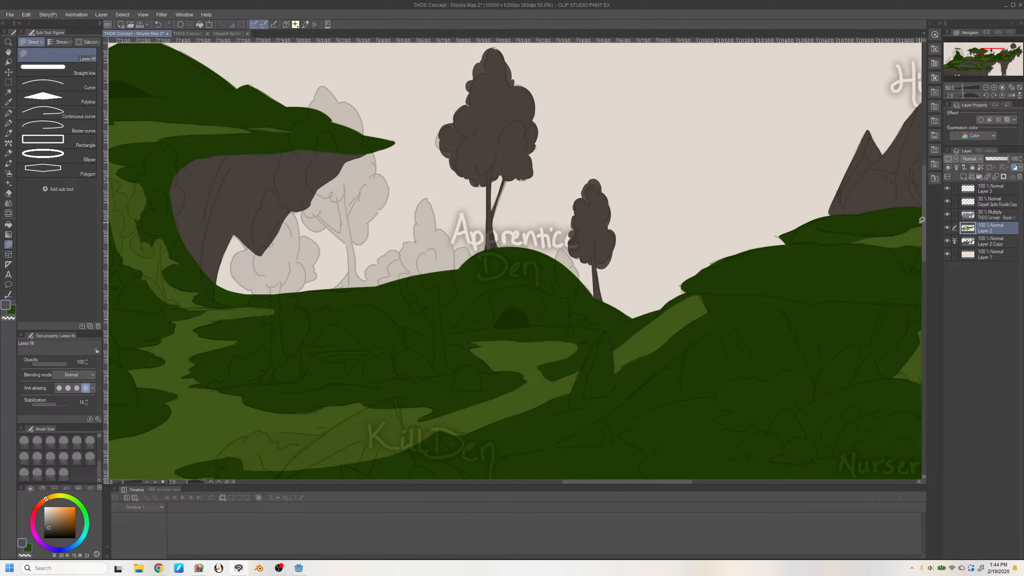
alt+click(466, 265)
mouse_move(466, 265)
mouse_down()
mouse_move(413, 278)
mouse_move(423, 277)
mouse_up()
mouse_move(468, 260)
mouse_down()
mouse_move(340, 289)
mouse_move(547, 252)
mouse_up()
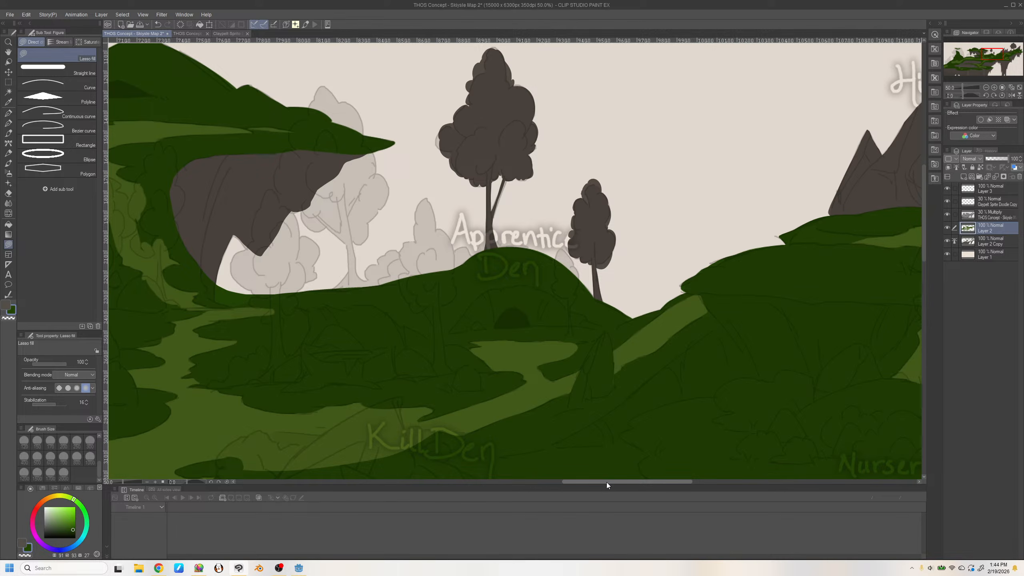
On Layer 2 Copy, fill the large rock pillar behind the Healer's Den in dark brown and trim its lower outer corner
mouse_move(606, 482)
mouse_down()
mouse_move(573, 484)
mouse_move(607, 488)
mouse_up()
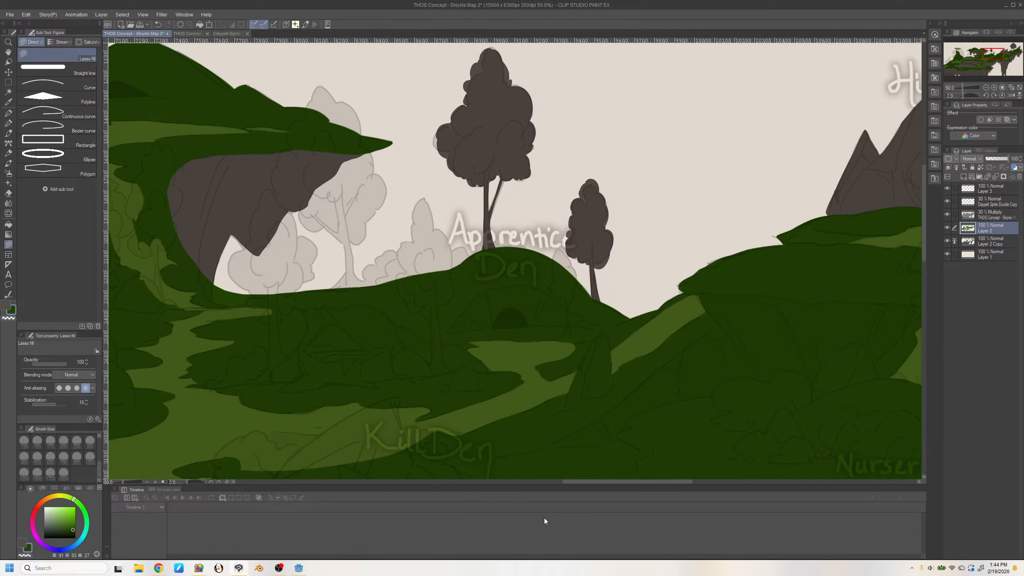
drag(585, 482, 430, 511)
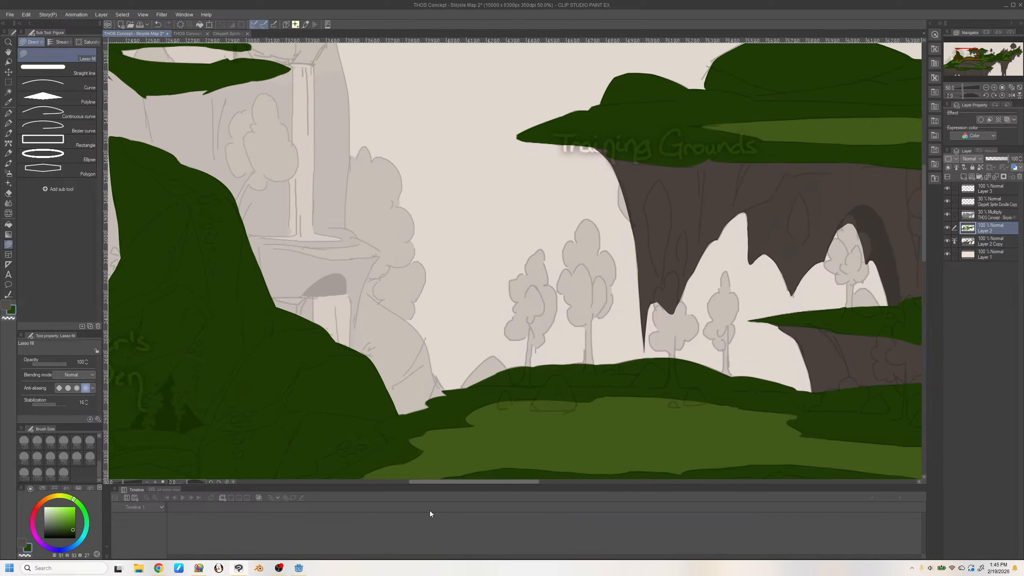
click(968, 241)
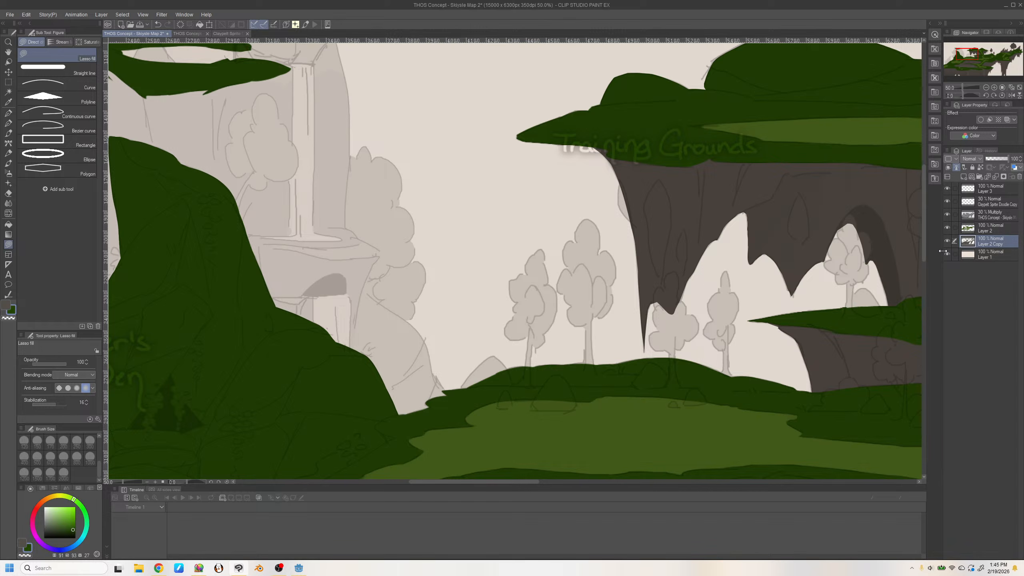
mouse_move(971, 55)
mouse_down()
mouse_move(954, 47)
mouse_move(962, 52)
mouse_up()
mouse_move(397, 129)
mouse_down()
mouse_move(411, 180)
mouse_move(397, 341)
mouse_move(422, 378)
mouse_move(487, 356)
mouse_move(492, 240)
mouse_move(466, 161)
mouse_move(406, 126)
mouse_move(581, 146)
mouse_move(512, 118)
mouse_move(440, 131)
mouse_up()
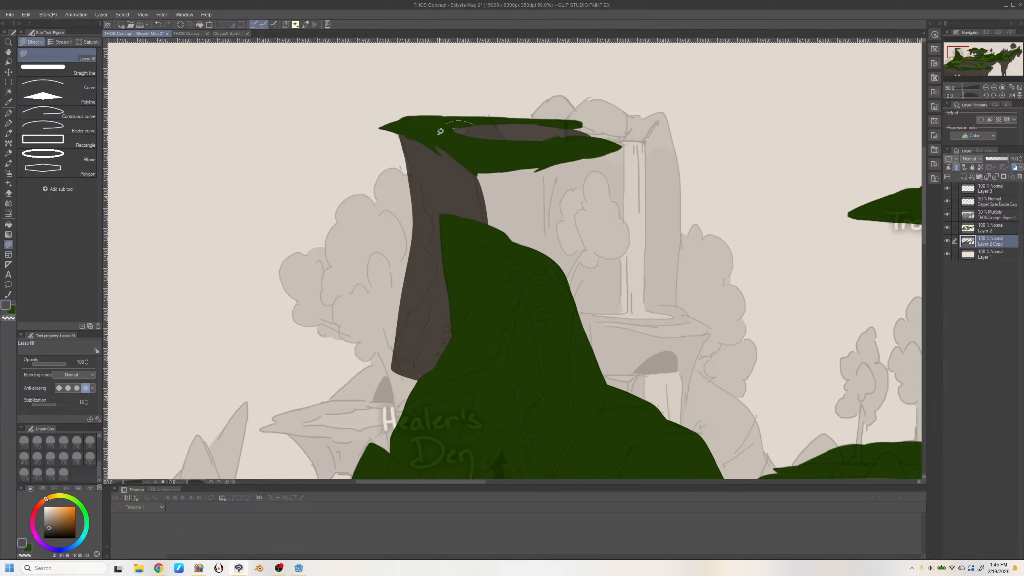
mouse_move(533, 118)
mouse_down()
mouse_move(554, 95)
mouse_move(574, 102)
mouse_move(580, 125)
mouse_move(590, 96)
mouse_move(637, 116)
mouse_move(663, 112)
mouse_move(687, 241)
mouse_move(680, 306)
mouse_move(531, 308)
mouse_move(468, 179)
mouse_move(544, 142)
mouse_up()
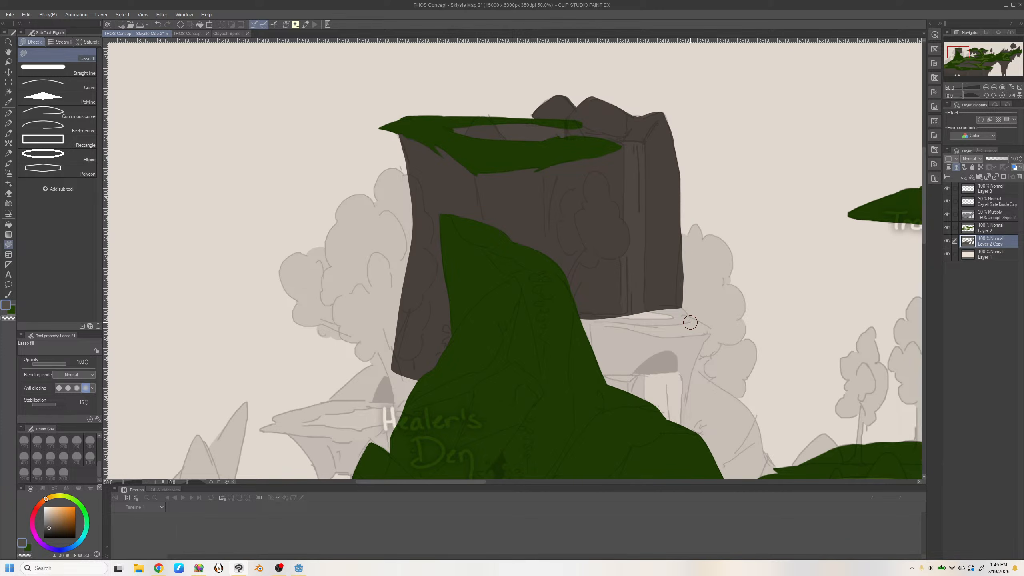
mouse_move(689, 322)
mouse_down()
mouse_move(681, 259)
mouse_move(678, 323)
mouse_up()
drag(640, 141, 622, 180)
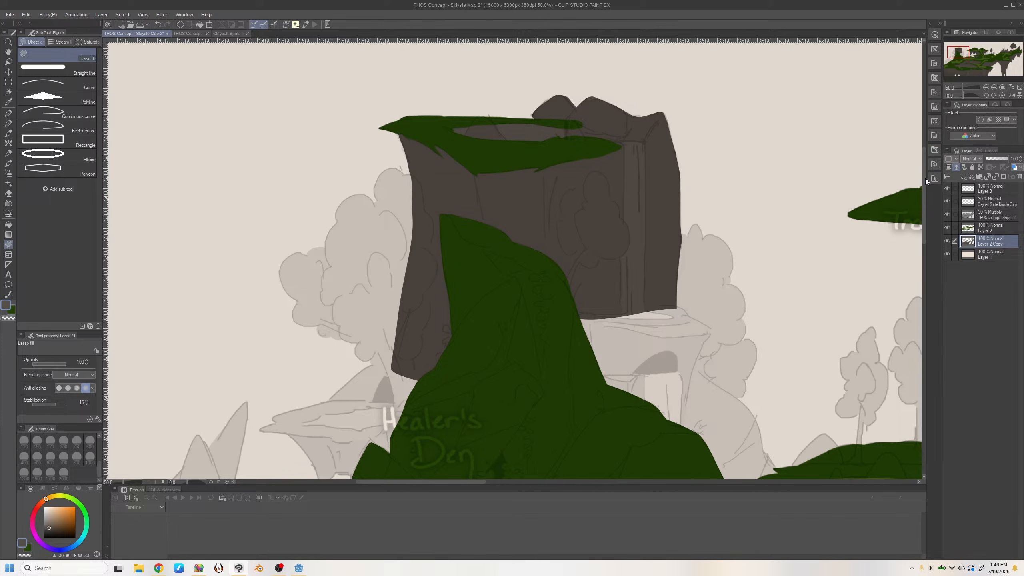
Fill the cave rock and the pointed overhang beside the Healer's Den label in dark brown and clean up the hanging spike
drag(923, 190, 923, 252)
mouse_move(326, 225)
mouse_down()
mouse_move(398, 173)
mouse_move(363, 193)
mouse_move(424, 238)
mouse_move(440, 182)
mouse_up()
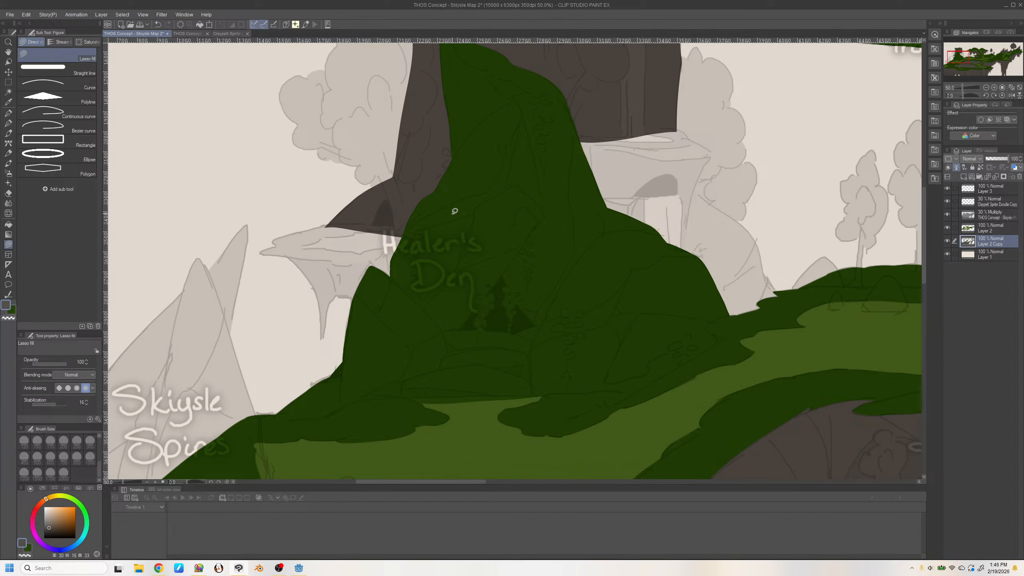
mouse_move(285, 254)
mouse_down()
mouse_move(324, 342)
mouse_move(310, 254)
mouse_up()
mouse_move(353, 224)
mouse_down()
mouse_move(293, 247)
mouse_move(323, 341)
mouse_move(336, 301)
mouse_move(353, 303)
mouse_move(413, 263)
mouse_move(355, 215)
mouse_up()
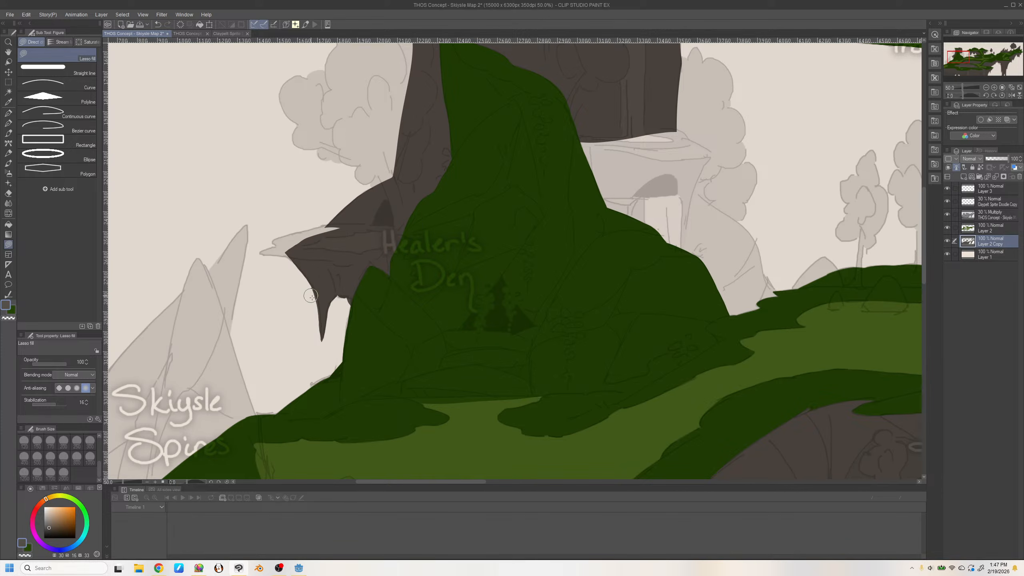
drag(309, 288, 321, 357)
Fill the arched ledge under the waterfall and the rock slope below it in dark brown, flipping the canvas view horizontally
mouse_move(709, 159)
mouse_down()
mouse_move(681, 255)
mouse_move(613, 223)
mouse_move(560, 152)
mouse_move(619, 124)
mouse_move(709, 152)
mouse_move(660, 131)
mouse_move(677, 154)
mouse_move(710, 161)
mouse_up()
key(h)
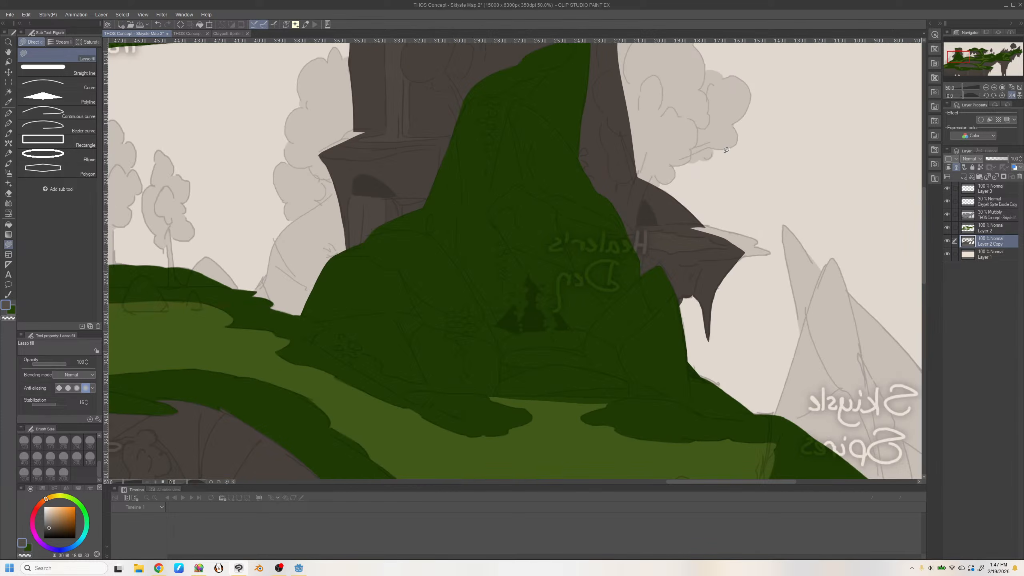
mouse_move(265, 278)
mouse_down()
mouse_move(283, 233)
mouse_move(343, 187)
mouse_move(364, 271)
mouse_move(292, 328)
mouse_up()
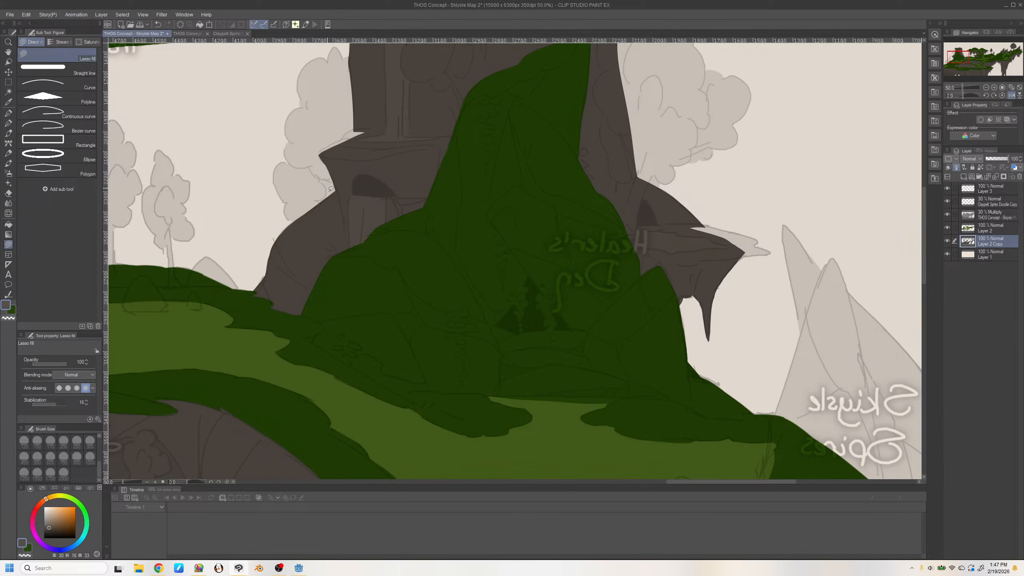
Fill the small slender tree under the Training Grounds overhang, trunk and crown, in dark brown
drag(956, 54, 960, 53)
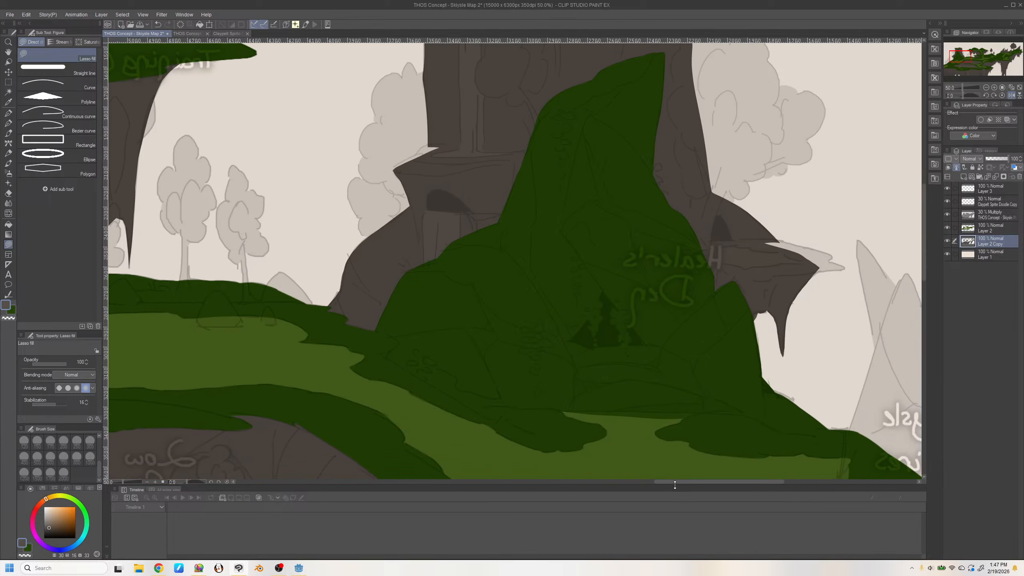
drag(674, 482, 601, 487)
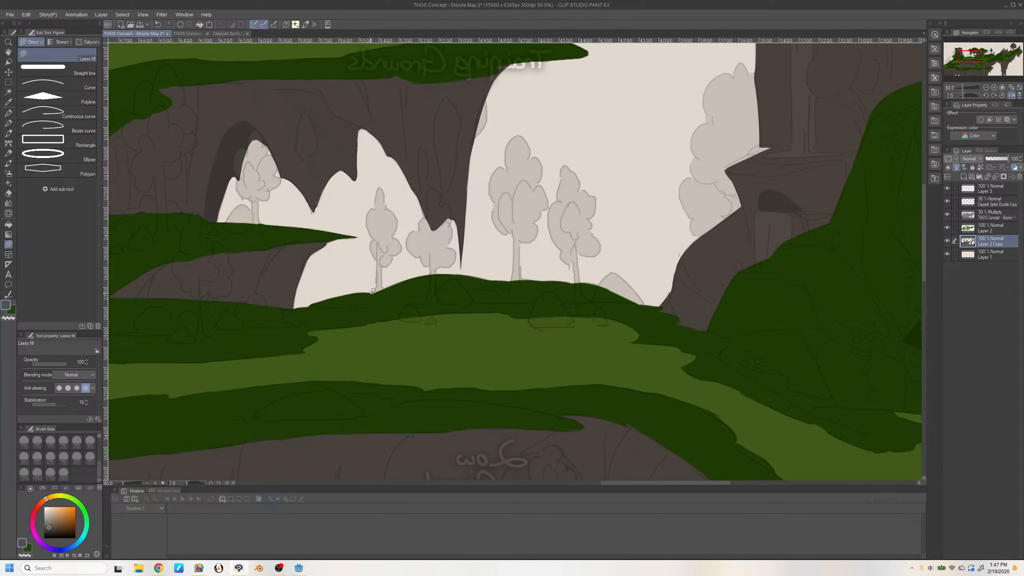
mouse_move(372, 293)
mouse_down()
mouse_move(384, 246)
mouse_move(370, 296)
mouse_up()
key(ctrl+z)
mouse_move(378, 257)
mouse_down()
mouse_move(370, 259)
mouse_move(365, 212)
mouse_move(376, 194)
mouse_move(393, 210)
mouse_move(402, 249)
mouse_move(379, 258)
mouse_up()
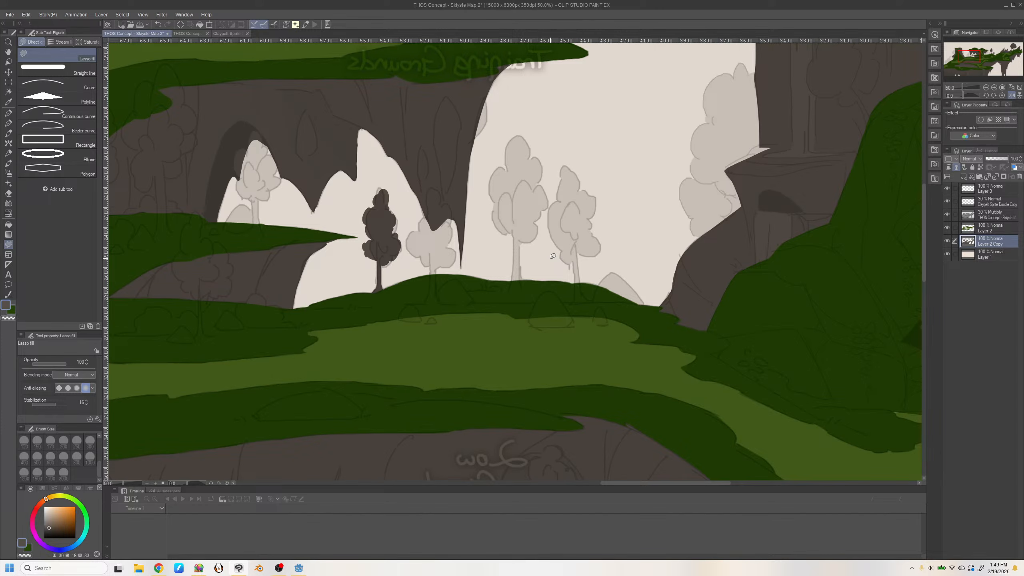
Fill the tree foliage along the waterfall side of the Healer's Den pillar in dark brown, adding lumpy leaf edges
drag(613, 483, 521, 497)
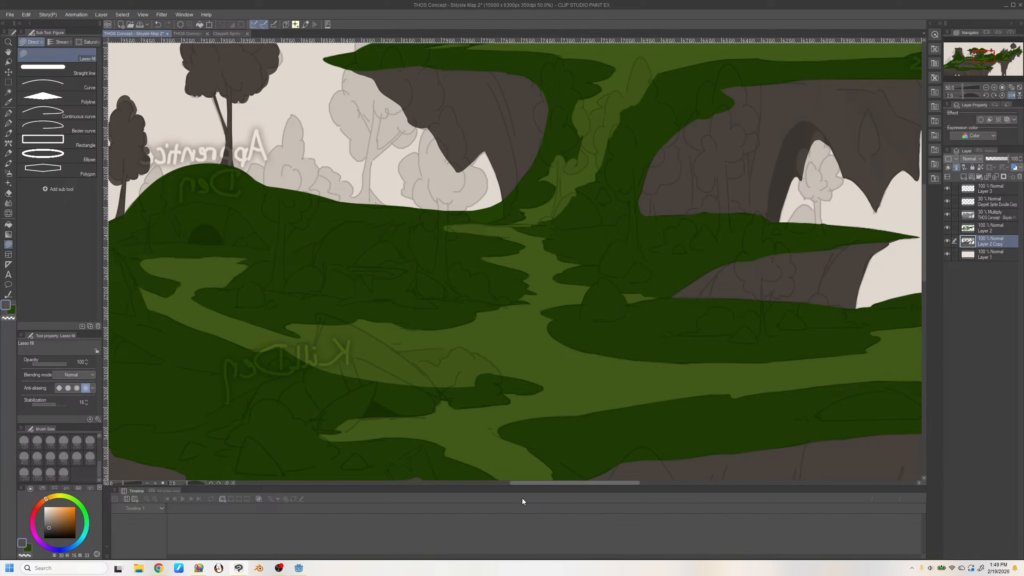
drag(522, 498, 675, 470)
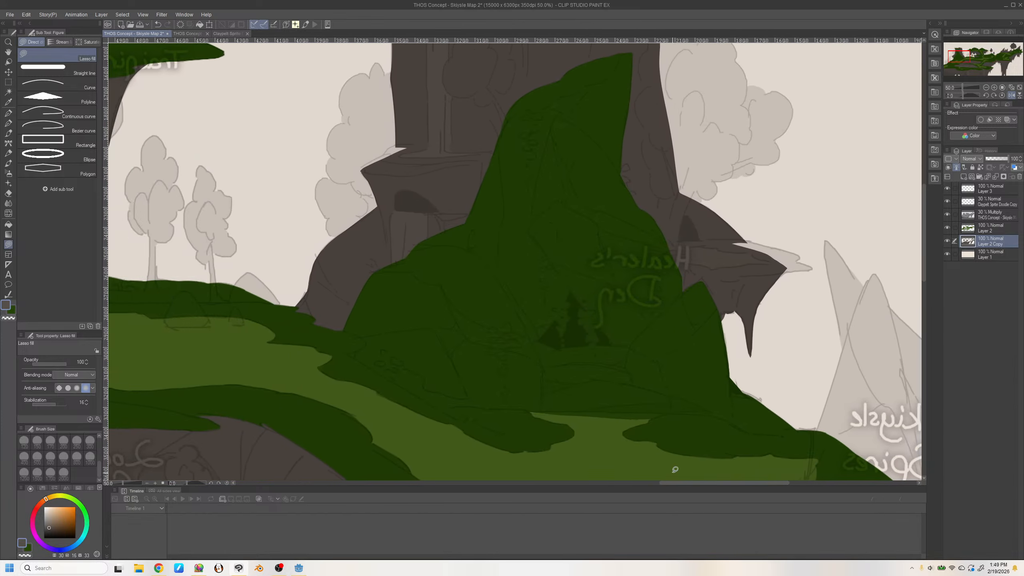
scroll(923, 252, up, 5)
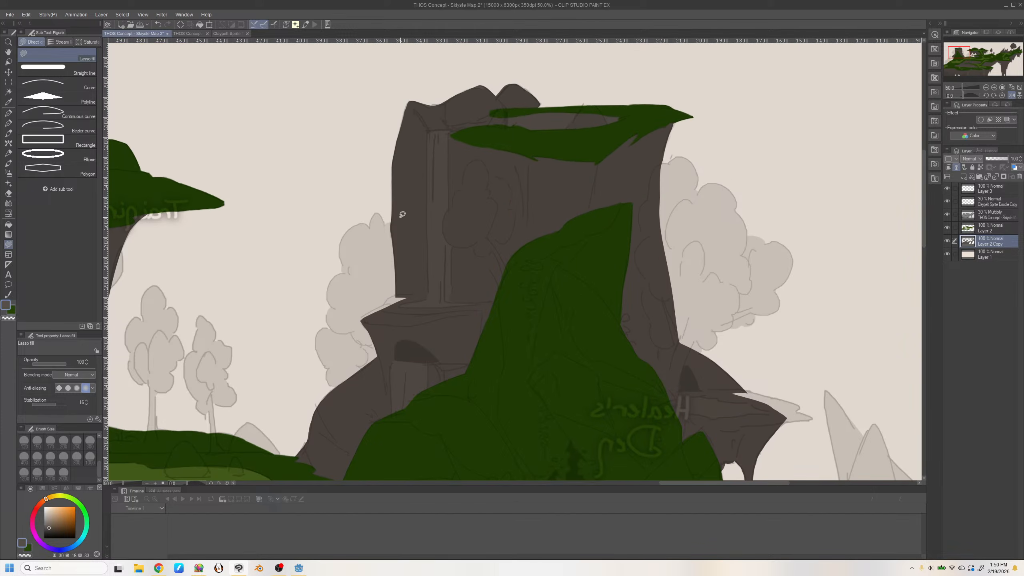
drag(391, 218, 370, 222)
drag(335, 274, 329, 314)
mouse_move(369, 340)
mouse_down()
mouse_move(397, 330)
mouse_move(423, 249)
mouse_up()
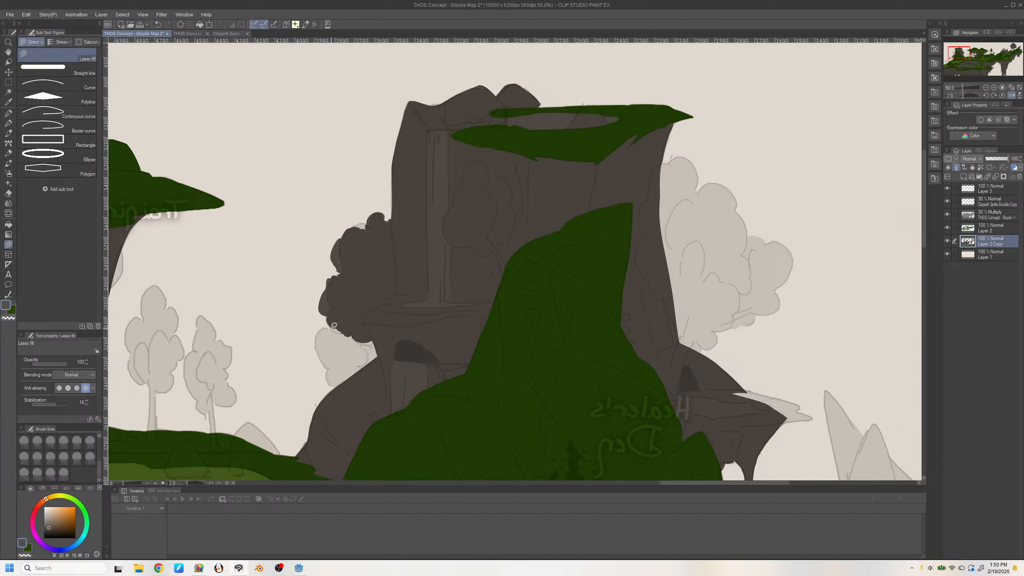
mouse_move(333, 325)
mouse_down()
mouse_move(312, 377)
mouse_move(363, 385)
mouse_move(395, 327)
mouse_up()
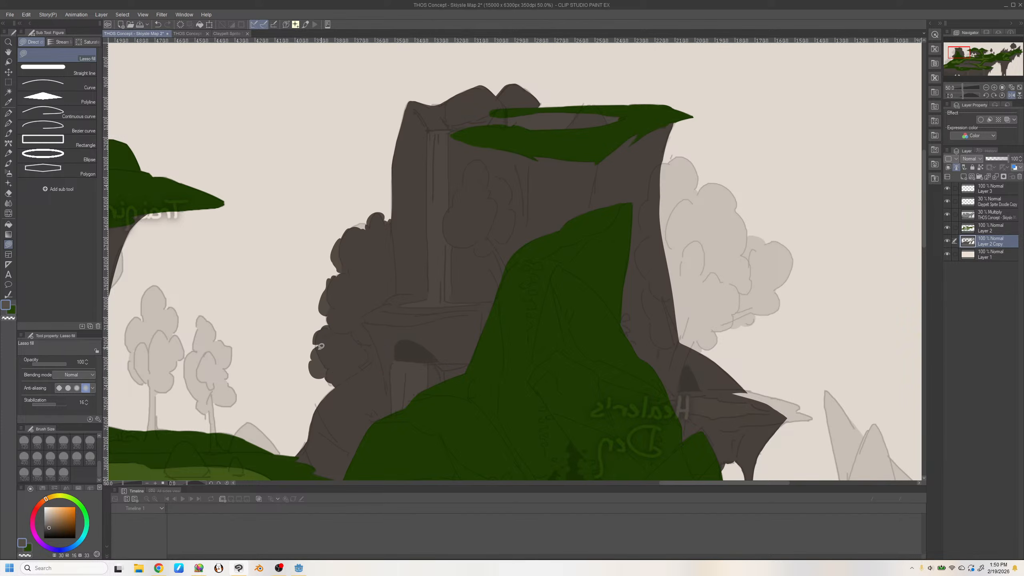
drag(314, 354, 335, 342)
mouse_move(316, 334)
mouse_down()
mouse_move(331, 312)
mouse_move(326, 334)
mouse_up()
mouse_move(330, 383)
mouse_down()
mouse_move(339, 397)
mouse_move(327, 381)
mouse_up()
Restore the unflipped view and carve the larger rock peak on the Healer's Den pillar's rear rim into a lower, jagged crest
drag(923, 201, 924, 227)
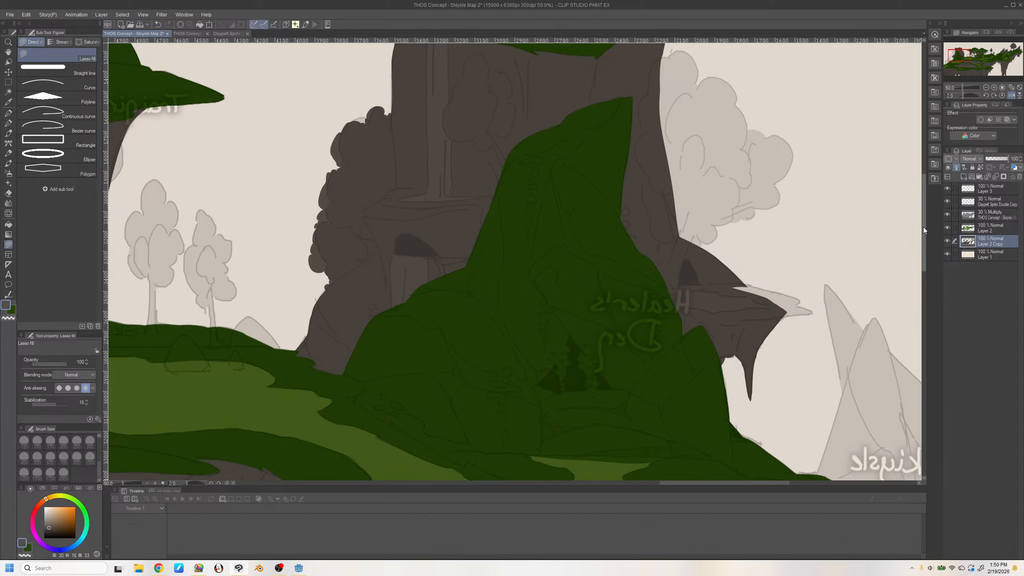
key(h)
key(h)
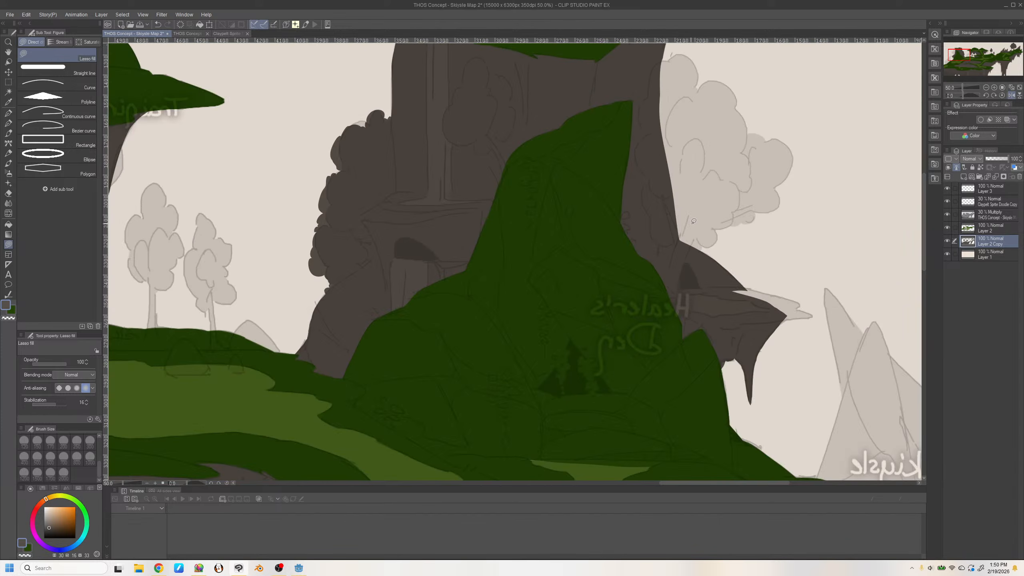
key(h)
drag(952, 57, 963, 52)
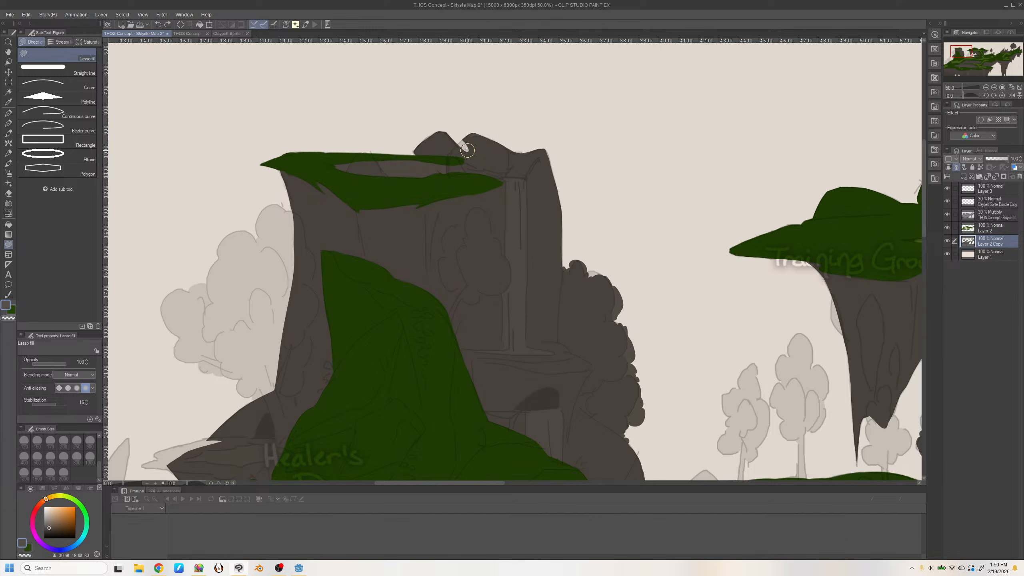
mouse_move(464, 147)
mouse_down()
mouse_move(541, 138)
mouse_move(463, 146)
mouse_move(539, 137)
mouse_move(461, 146)
mouse_up()
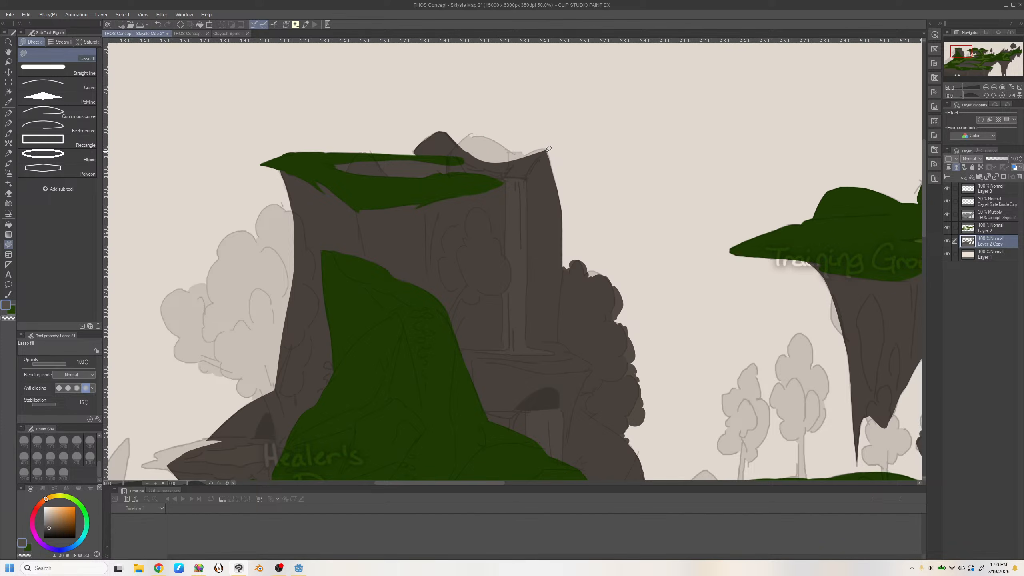
mouse_move(549, 148)
mouse_down()
mouse_move(504, 171)
mouse_move(525, 155)
mouse_move(493, 165)
mouse_move(531, 152)
mouse_move(517, 151)
mouse_move(478, 173)
mouse_move(533, 157)
mouse_move(466, 151)
mouse_move(506, 165)
mouse_up()
key(ctrl+z)
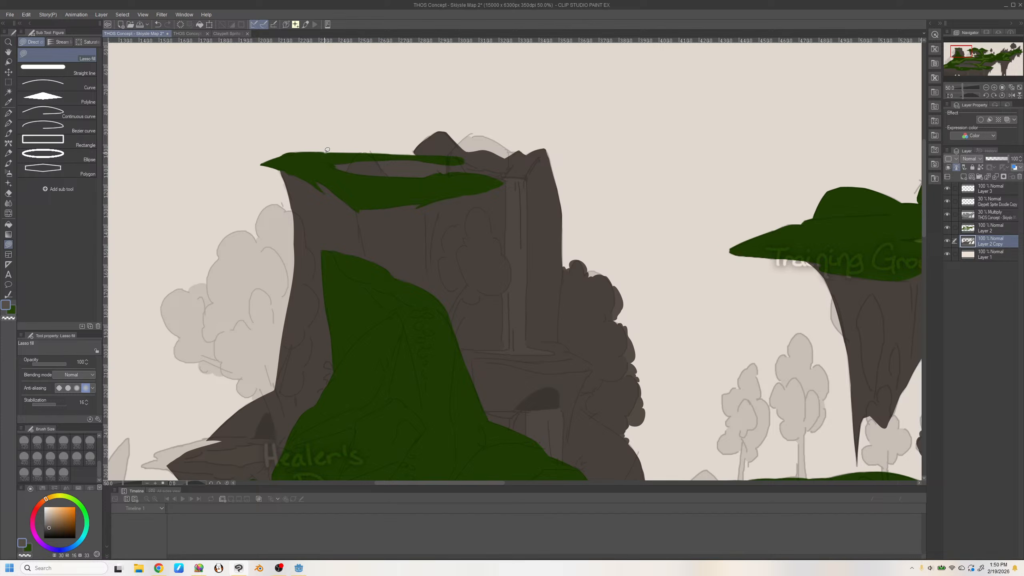
mouse_move(357, 150)
mouse_down()
mouse_move(403, 155)
mouse_move(381, 160)
mouse_move(415, 153)
mouse_move(403, 156)
mouse_up()
key(ctrl+z)
drag(987, 69, 969, 62)
click(1011, 88)
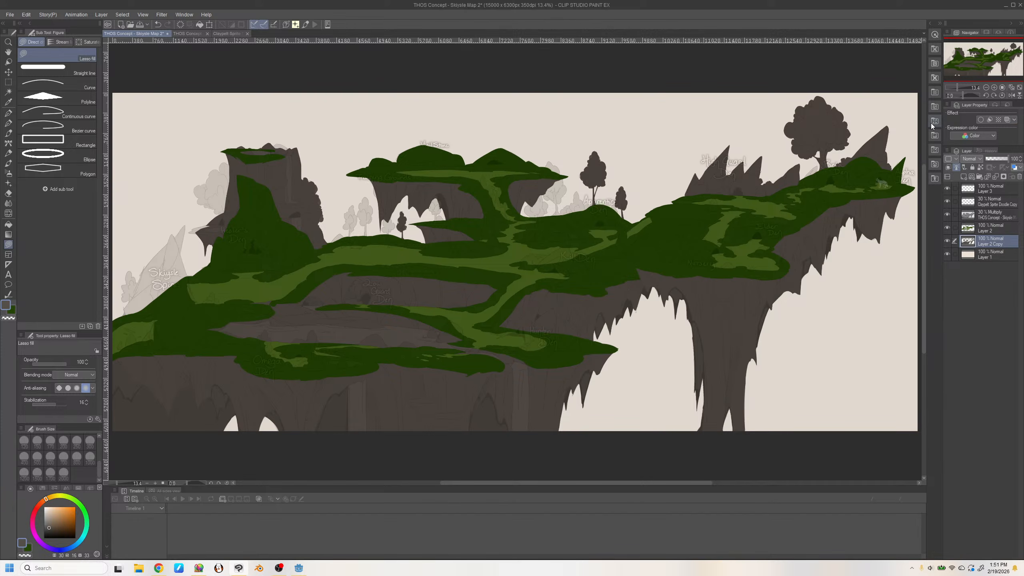
Inspect the Skiysle Spires area up close and the terrain stretching from the Apprentice Den to the Alpha Den
click(993, 88)
click(993, 88)
click(993, 88)
drag(978, 63, 951, 61)
click(994, 87)
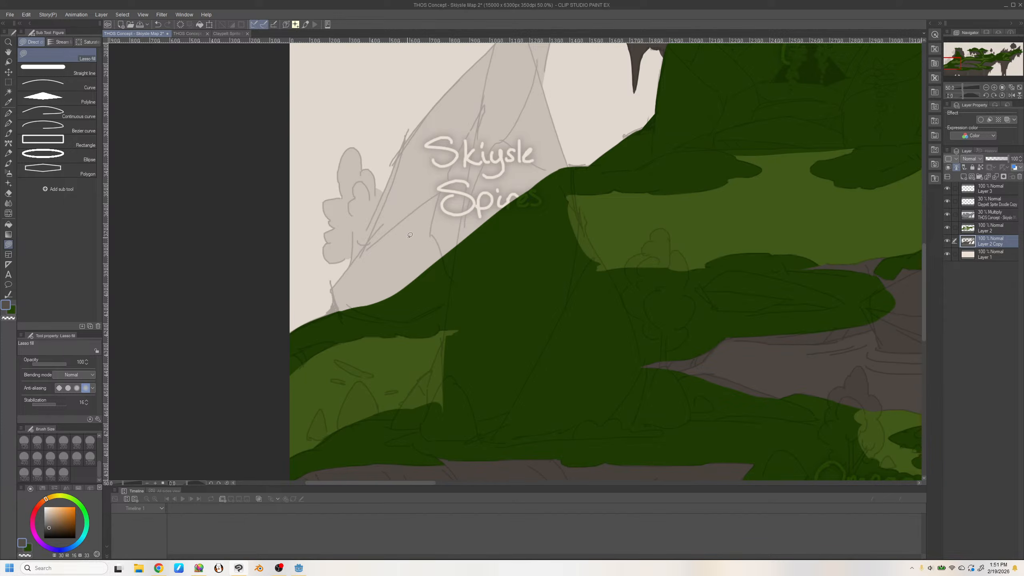
drag(954, 63, 1005, 70)
click(986, 87)
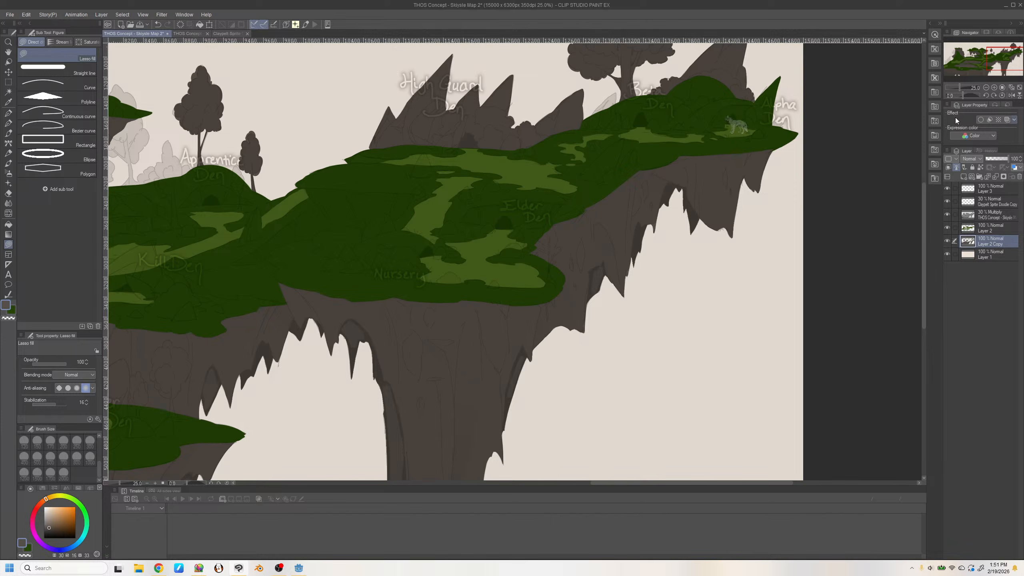
Make the green terrain layer, Layer 2, active for working on the slope between the Kill Den and the Nursery
click(994, 87)
click(1004, 60)
drag(1004, 60, 996, 58)
click(994, 87)
click(994, 87)
click(989, 226)
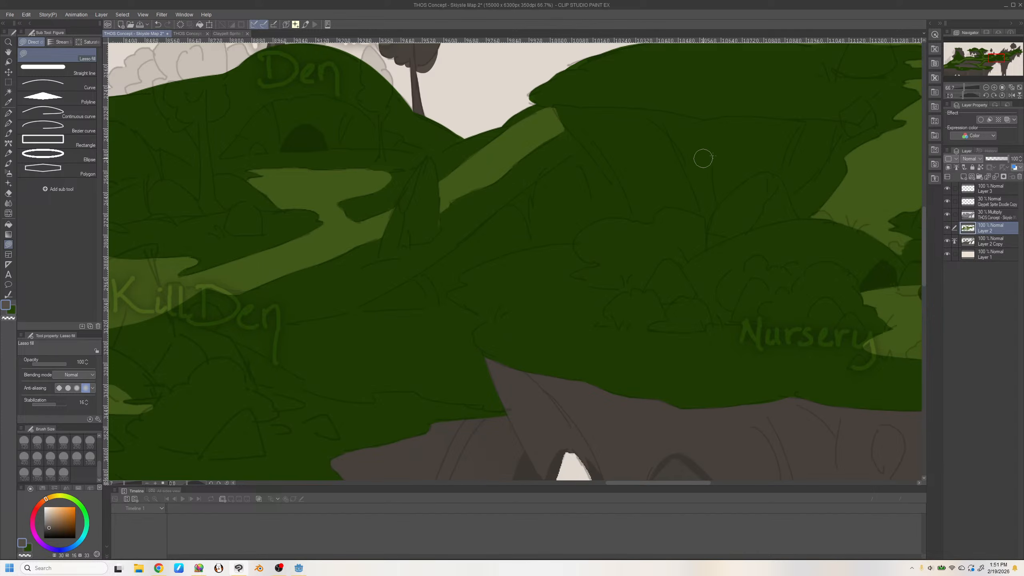
drag(989, 59, 990, 58)
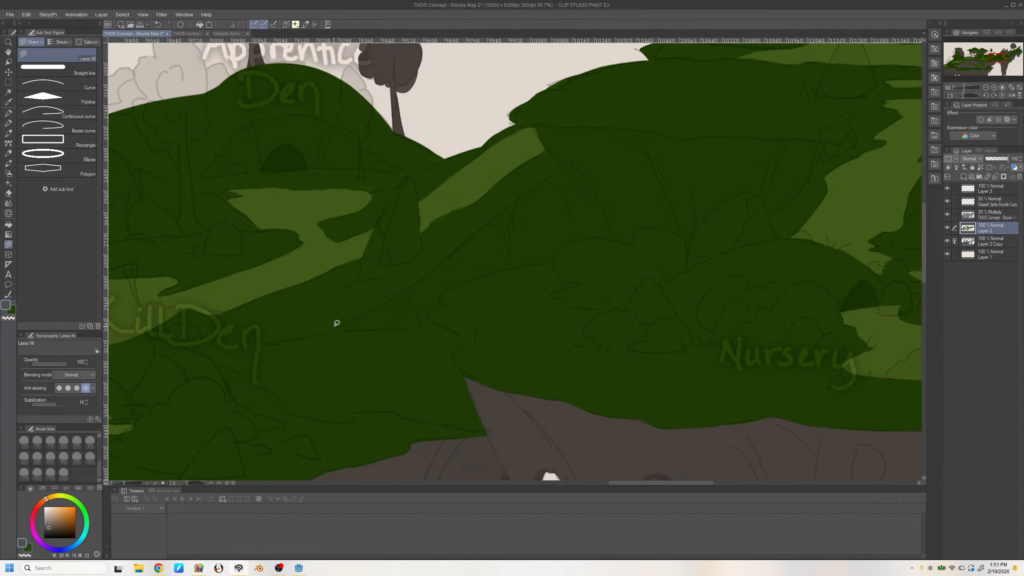
click(27, 556)
mouse_move(331, 328)
mouse_down()
mouse_move(443, 262)
mouse_move(567, 167)
mouse_move(613, 147)
mouse_move(648, 221)
mouse_move(608, 284)
mouse_move(517, 319)
mouse_move(314, 333)
mouse_up()
key(g)
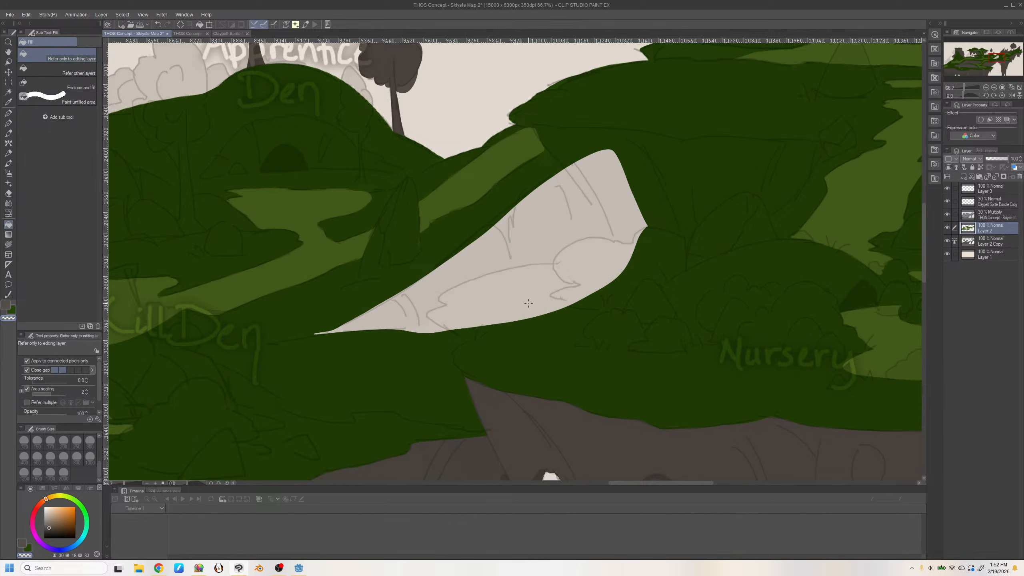
click(528, 303)
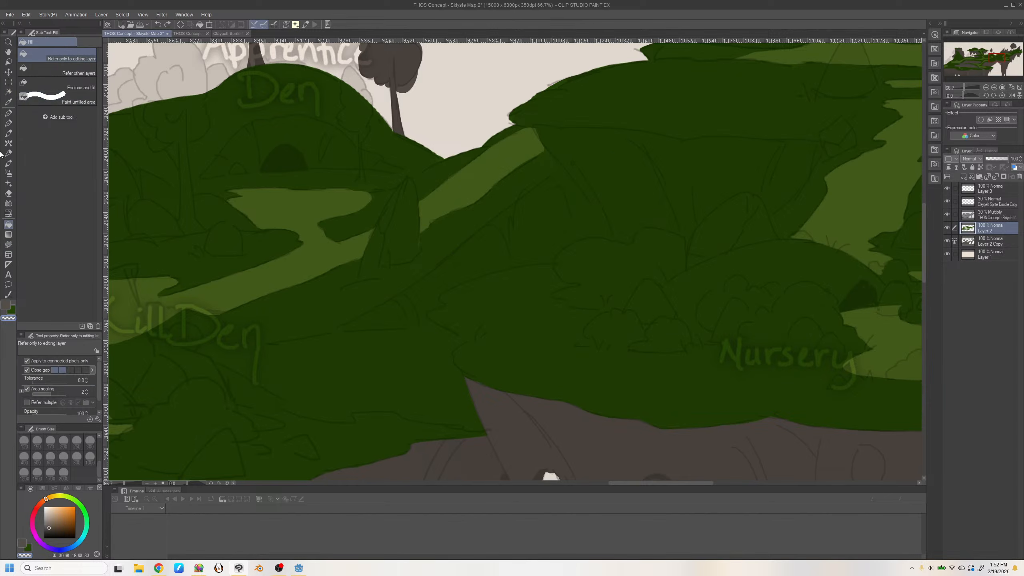
click(8, 123)
click(8, 244)
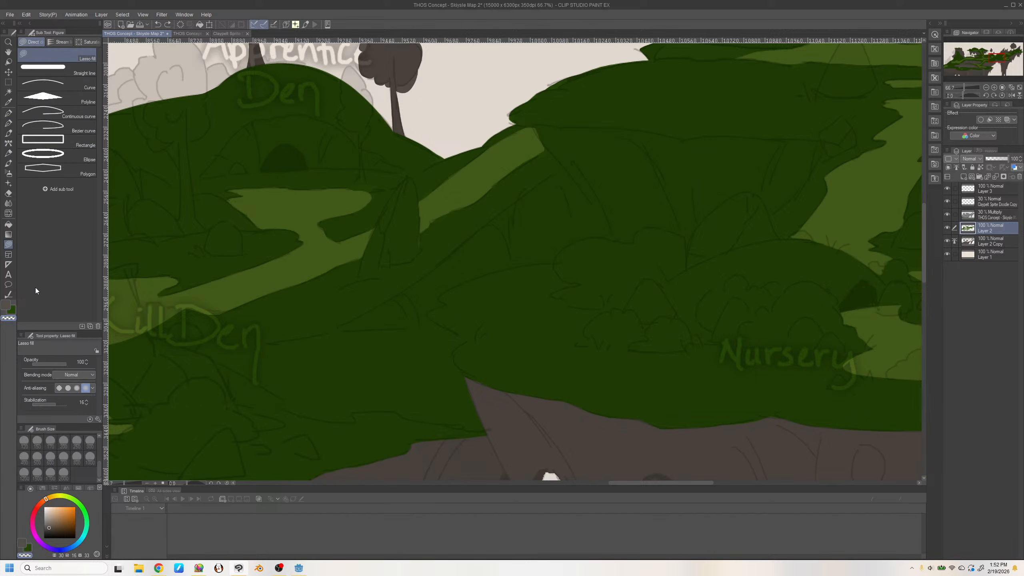
Lasso-select the jagged end of the Nursery ledge facing the Kill Den, following the sketch down to the brown cliff
click(8, 82)
click(28, 85)
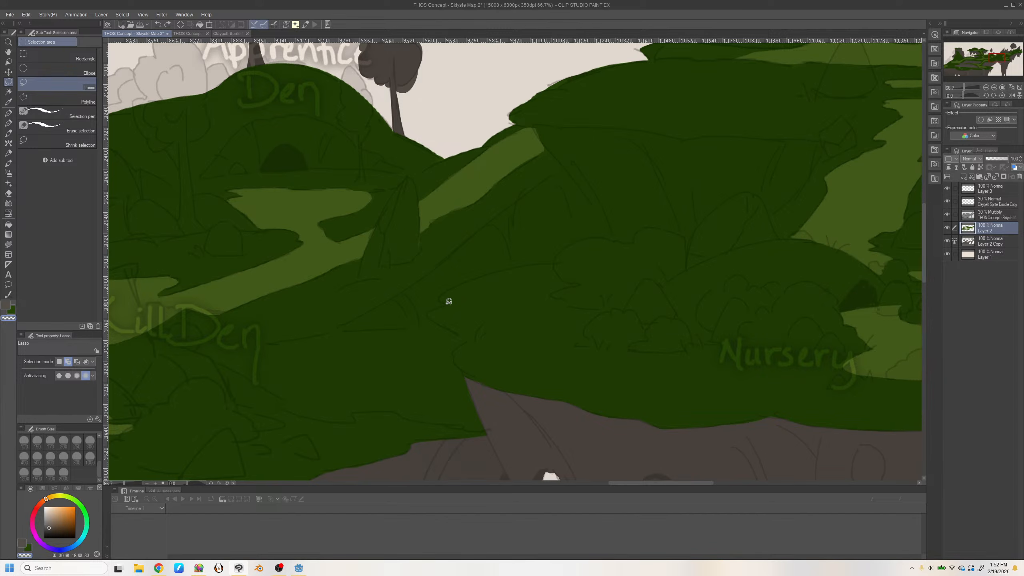
mouse_move(476, 277)
mouse_down()
mouse_move(552, 260)
mouse_move(559, 276)
mouse_move(534, 302)
mouse_move(535, 273)
mouse_up()
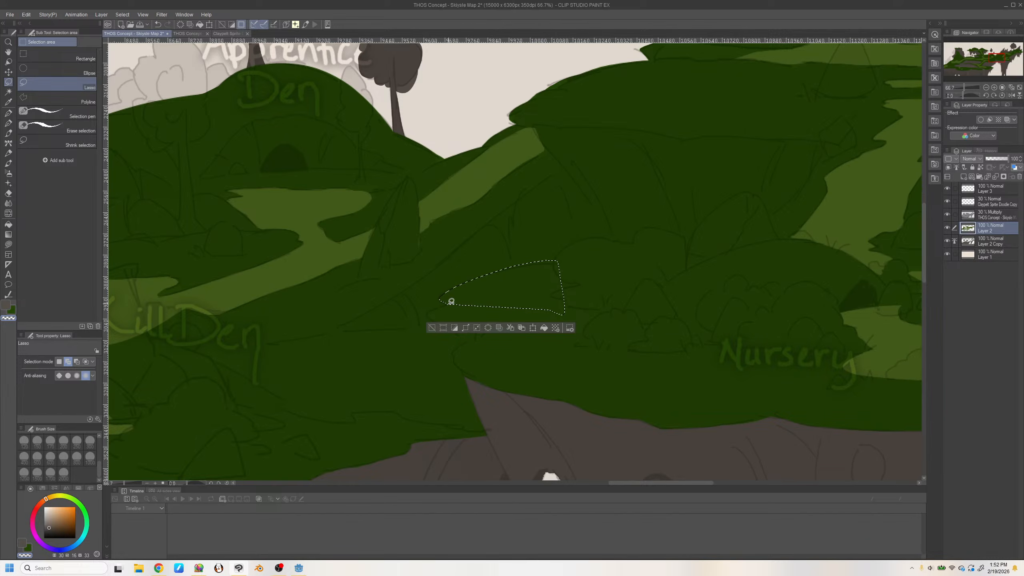
drag(444, 325, 513, 309)
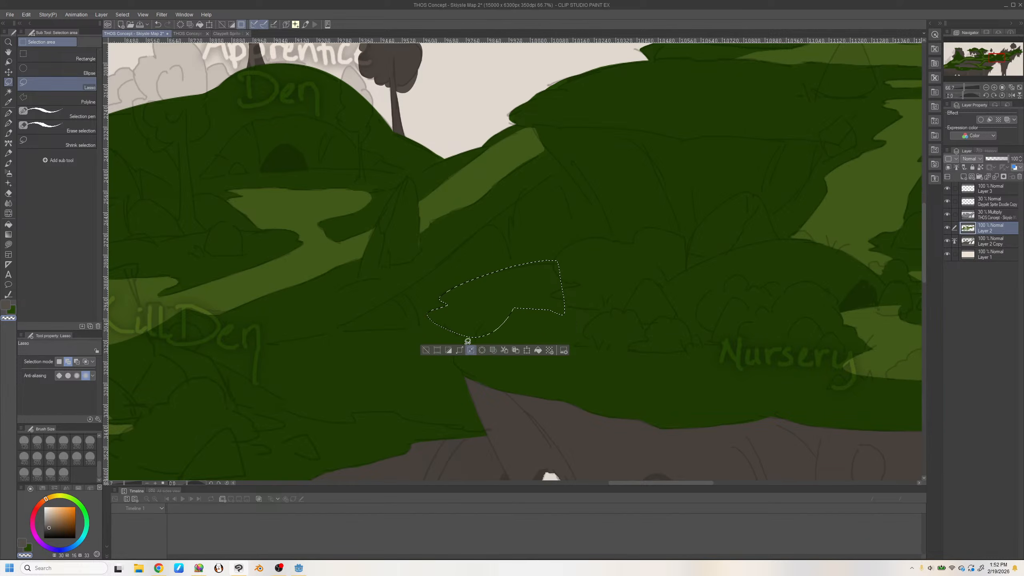
mouse_move(458, 333)
mouse_down()
mouse_move(484, 335)
mouse_move(512, 371)
mouse_move(501, 331)
mouse_up()
key(ctrl+z)
key(ctrl+z)
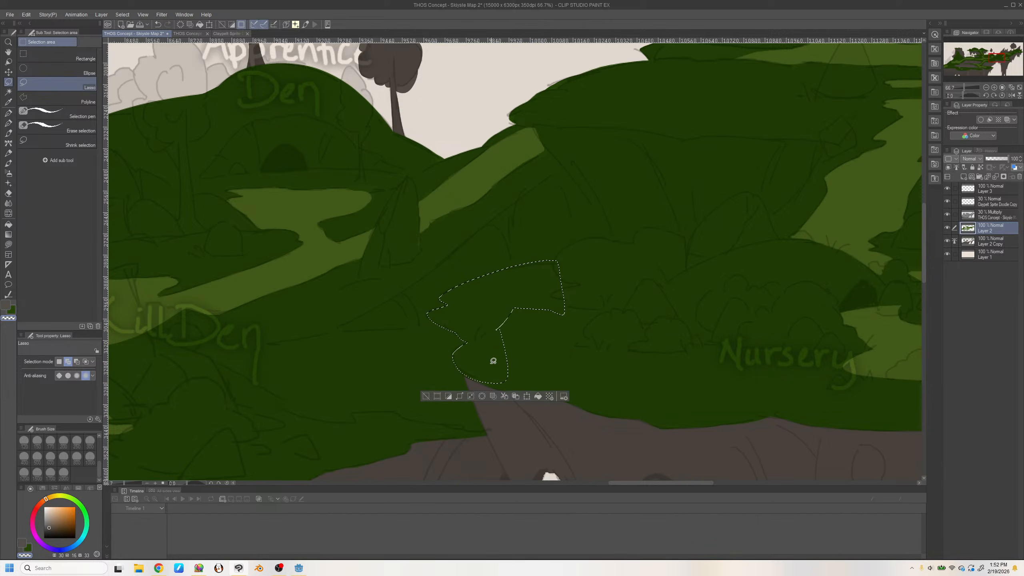
mouse_move(462, 370)
mouse_down()
mouse_move(495, 393)
mouse_move(510, 363)
mouse_move(514, 397)
mouse_move(427, 311)
mouse_move(522, 367)
mouse_up()
Flip the canvas view and extend the selection along the Nursery ledge's underside and around its rounded tip
key(h)
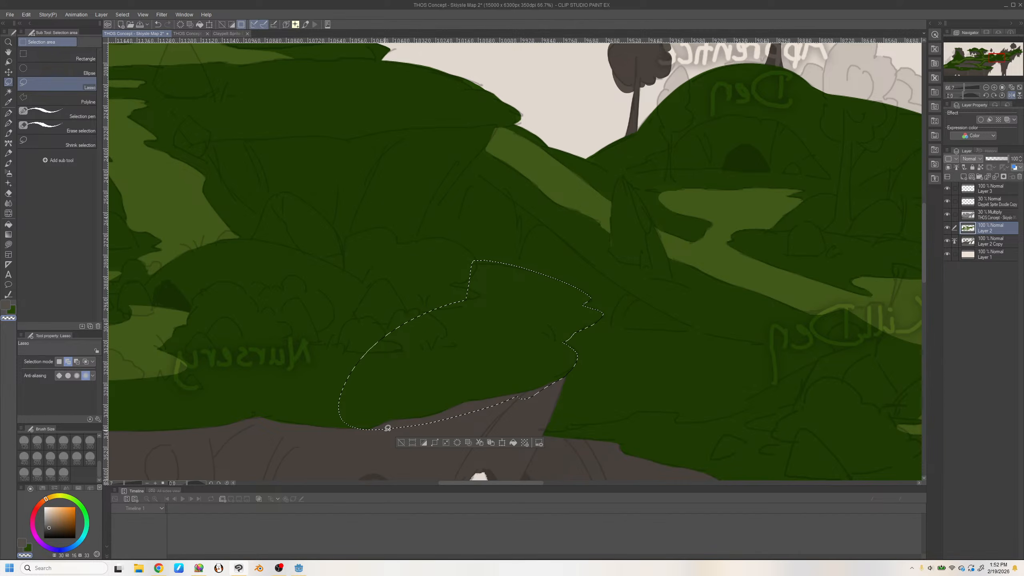
drag(536, 483, 664, 422)
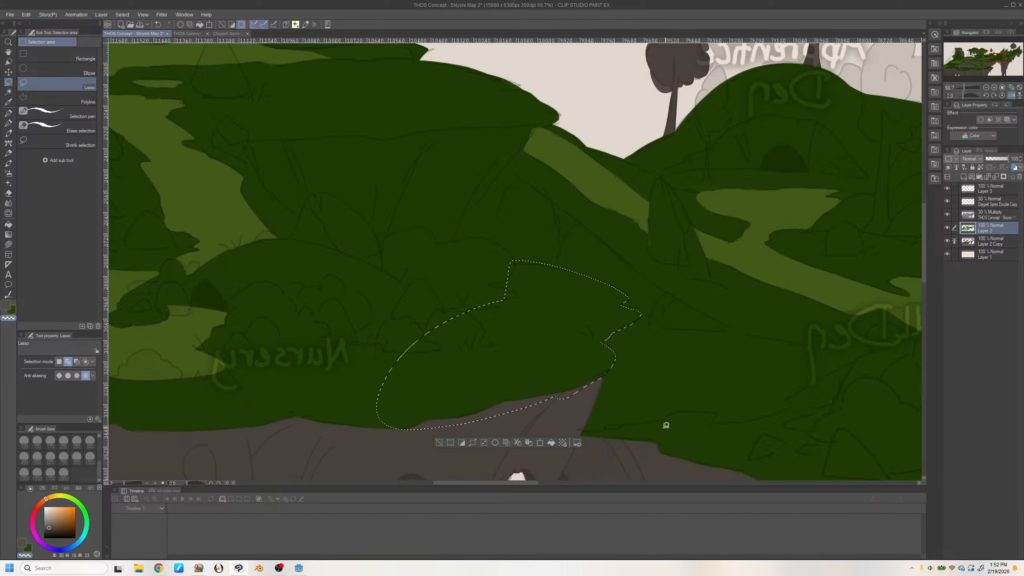
drag(530, 484, 492, 491)
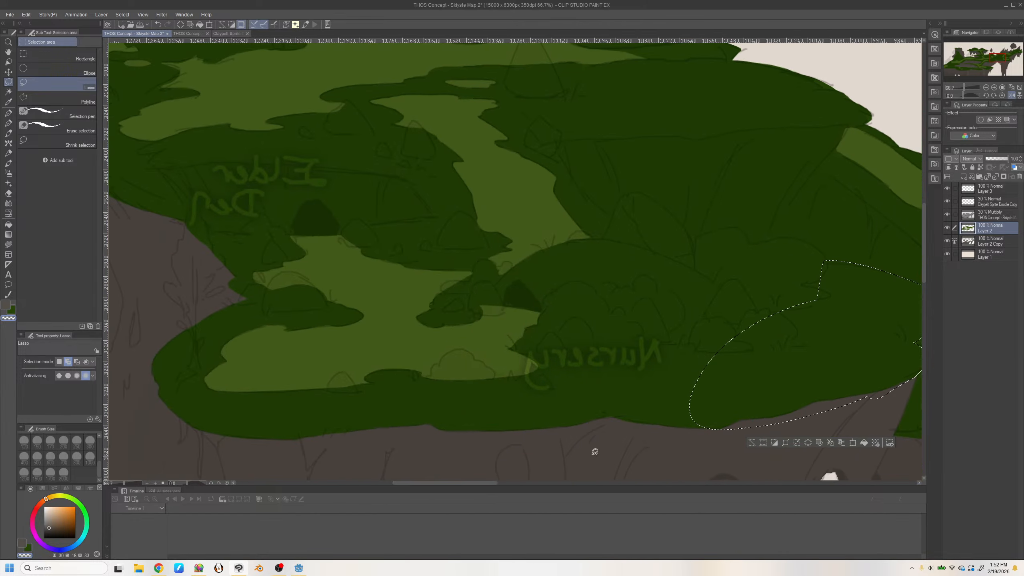
mouse_move(694, 416)
mouse_down()
mouse_move(715, 421)
mouse_move(612, 427)
mouse_move(711, 385)
mouse_move(612, 423)
mouse_move(414, 382)
mouse_move(582, 374)
mouse_up()
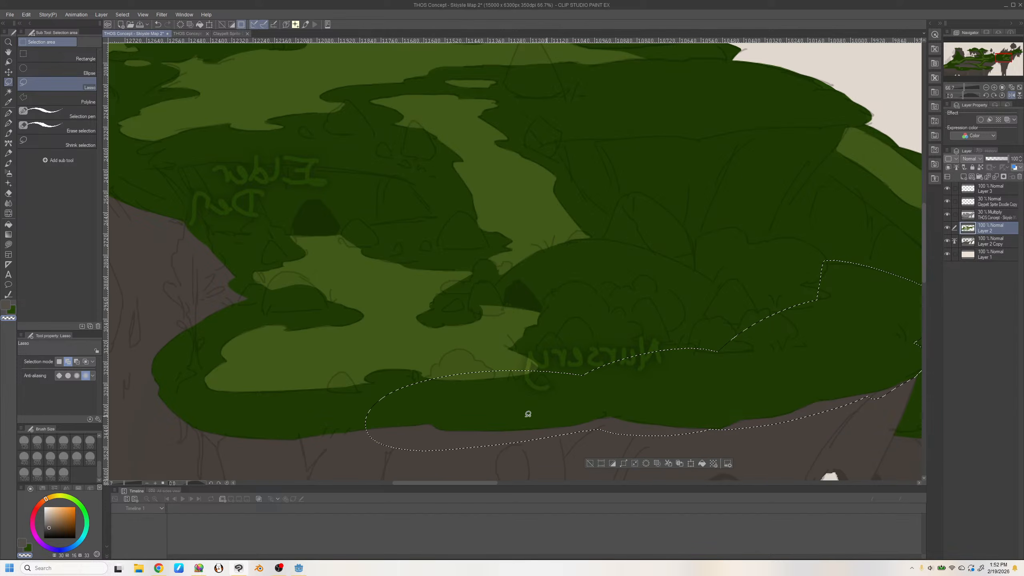
mouse_move(379, 437)
mouse_down()
mouse_move(205, 352)
mouse_move(393, 409)
mouse_up()
mouse_move(162, 422)
mouse_down()
mouse_move(157, 398)
mouse_move(336, 338)
mouse_move(351, 409)
mouse_up()
mouse_move(517, 398)
mouse_down()
mouse_move(674, 371)
mouse_move(468, 299)
mouse_move(612, 388)
mouse_up()
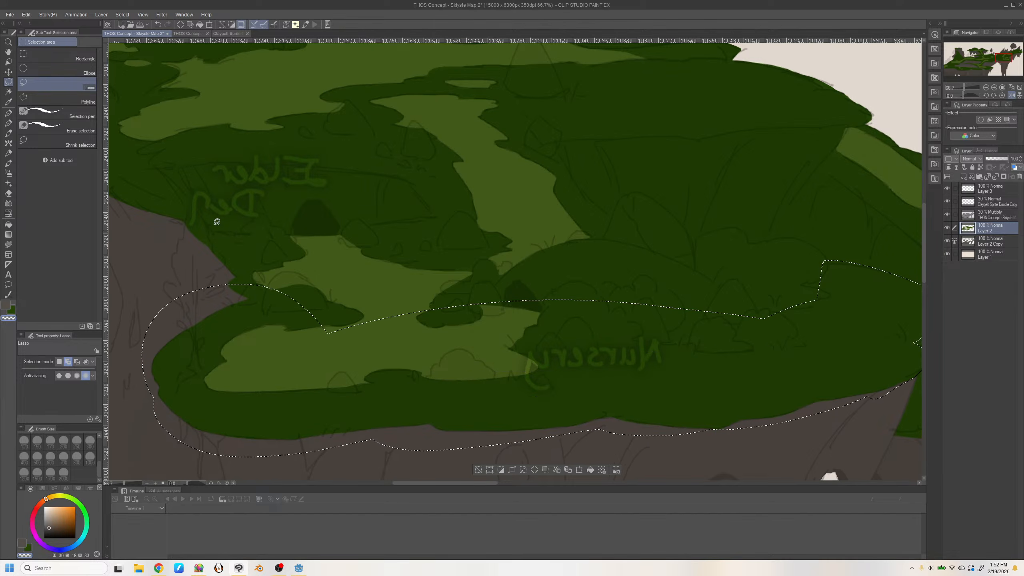
Restore the unflipped view and add the cliff-side strip beside the Elder Den to the selection, up towards the upper path
key(h)
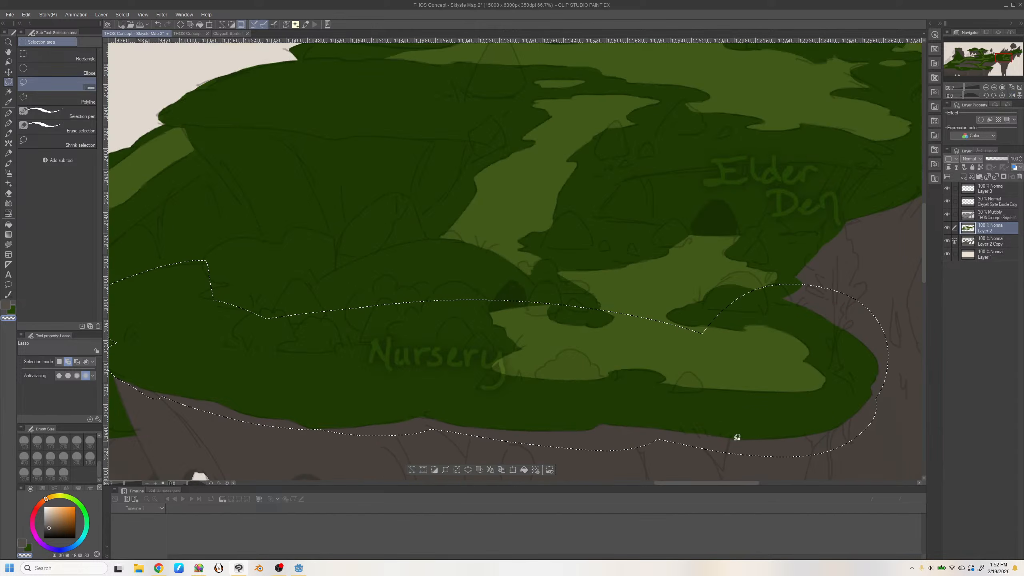
drag(679, 485, 745, 485)
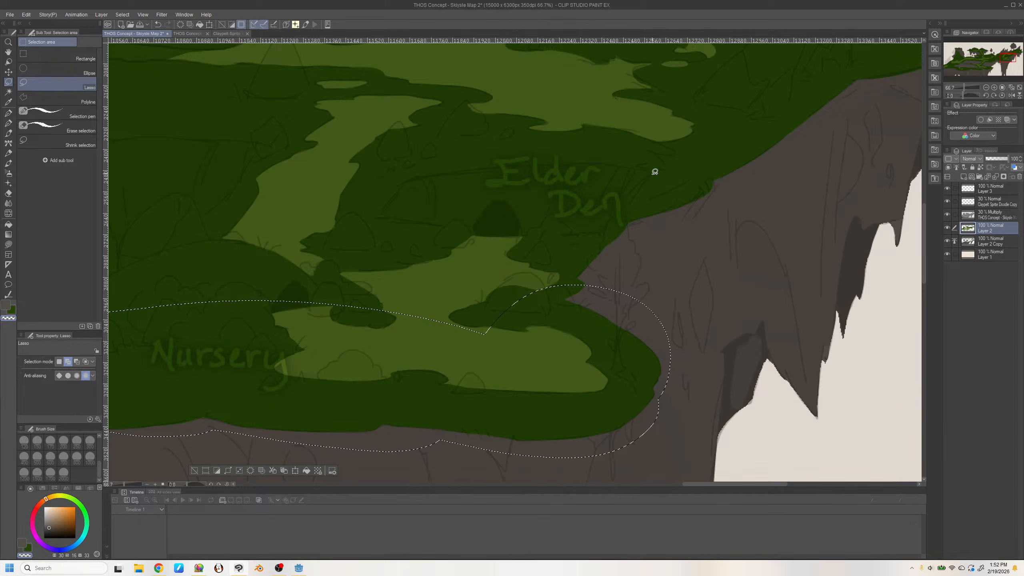
drag(650, 178, 615, 268)
key(ctrl+z)
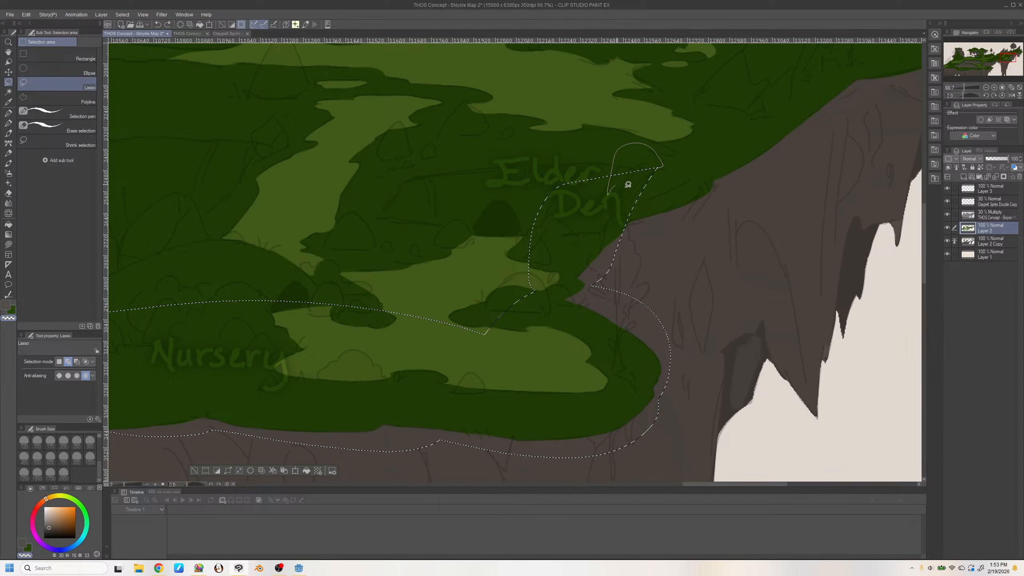
drag(664, 161, 648, 170)
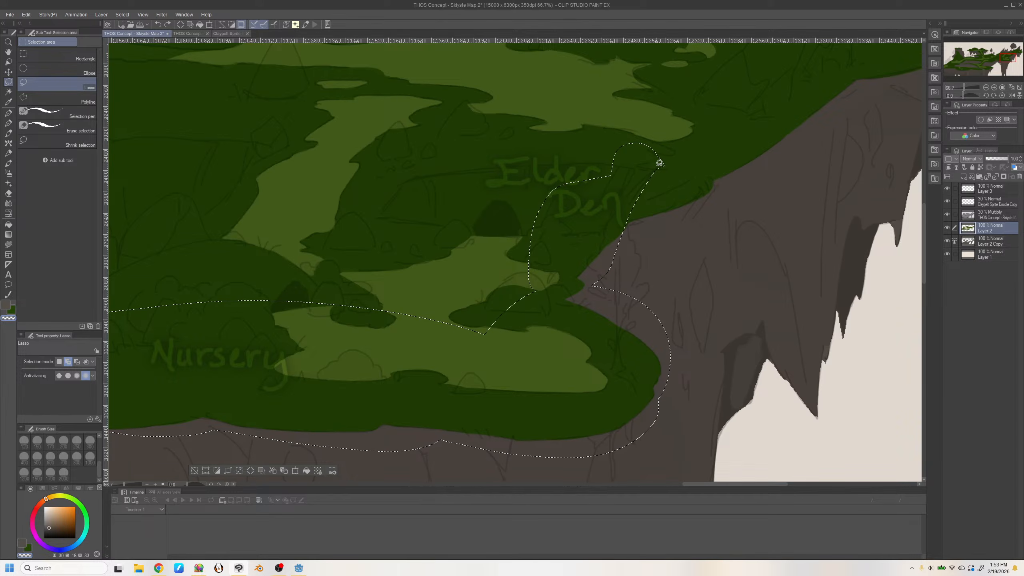
Flip the view and add the Elder Den hill to the selection, tracing the lower edge of the light green path above it
key(h)
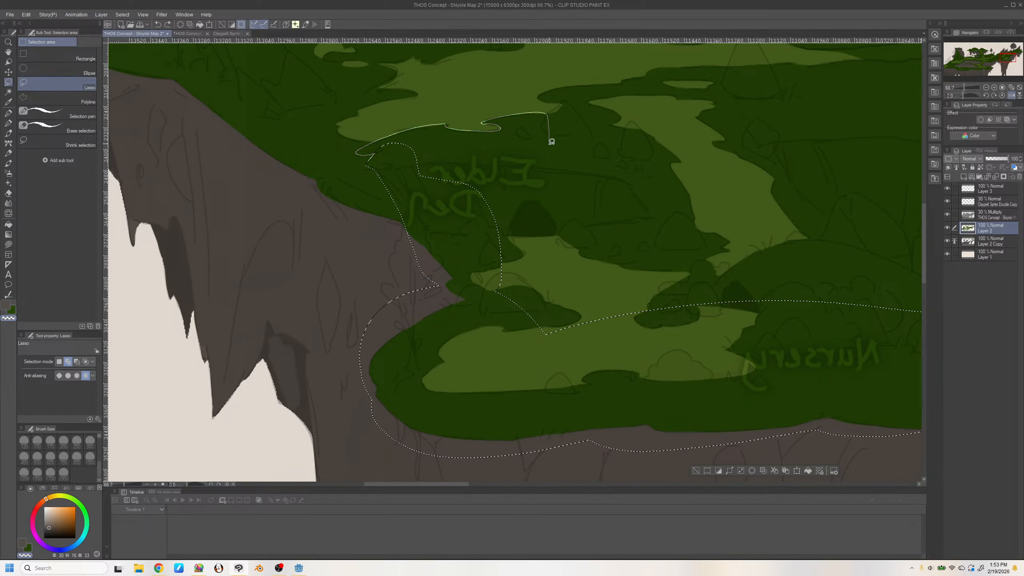
drag(551, 141, 477, 191)
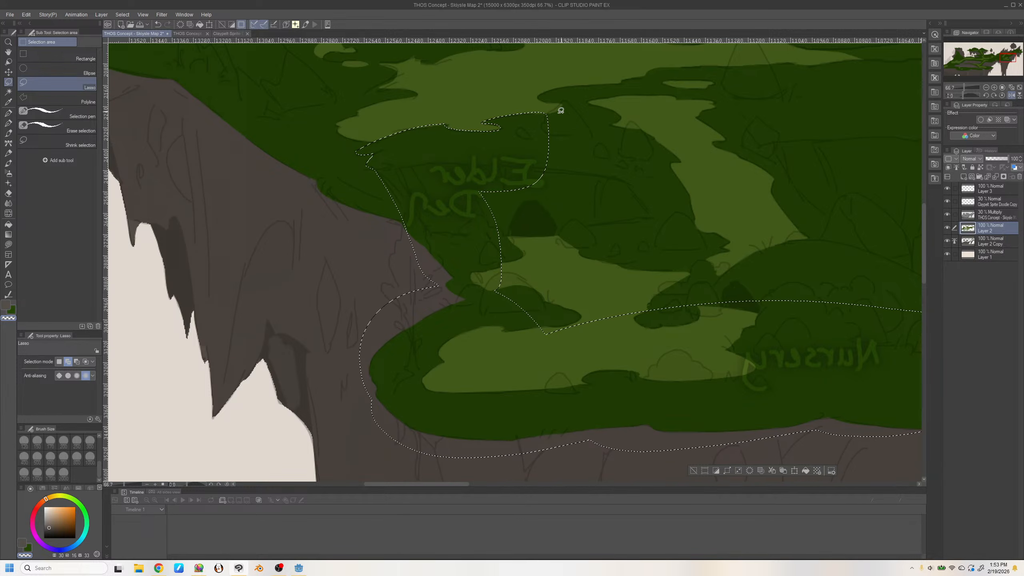
mouse_move(561, 110)
mouse_down()
mouse_move(546, 103)
mouse_move(586, 82)
mouse_move(621, 83)
mouse_move(544, 173)
mouse_move(510, 358)
mouse_move(607, 137)
mouse_move(581, 135)
mouse_up()
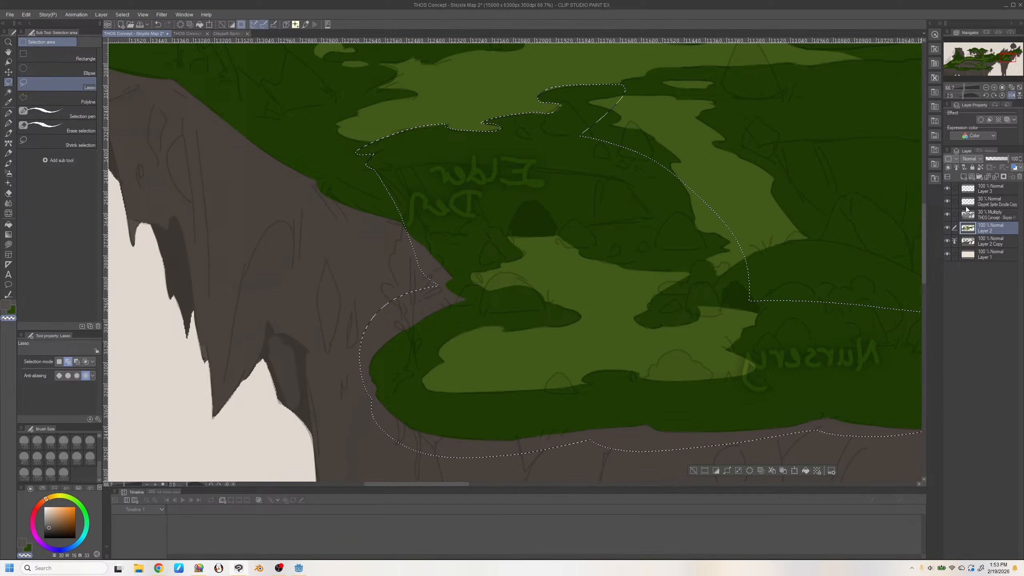
Extend the selection along the upper path's lower edge to its far end, and include the branch path descending to the Nursery
key(space)
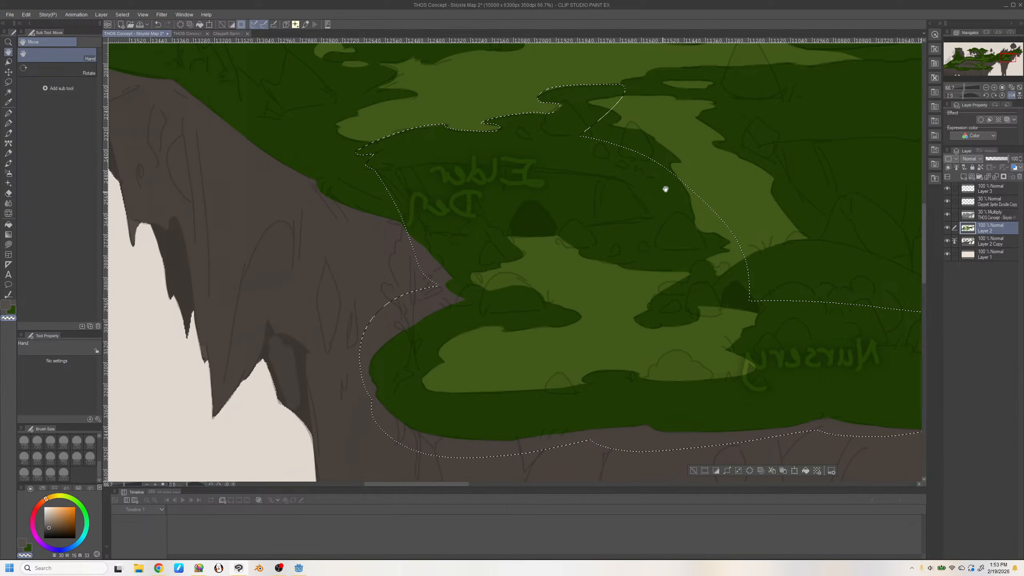
mouse_move(665, 189)
mouse_down()
mouse_move(621, 222)
mouse_move(482, 182)
mouse_up()
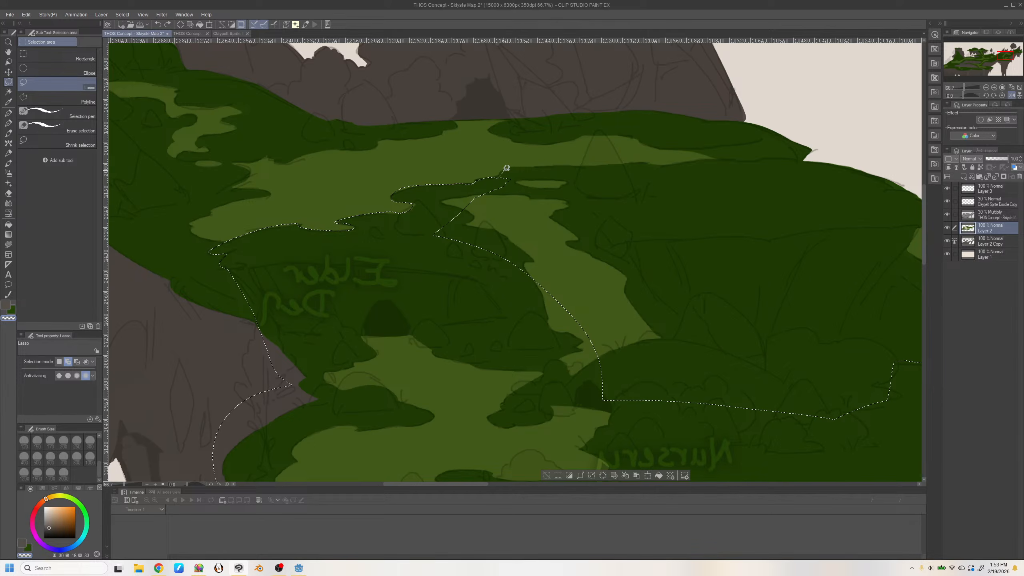
drag(427, 256, 561, 166)
drag(625, 161, 538, 170)
drag(637, 163, 560, 189)
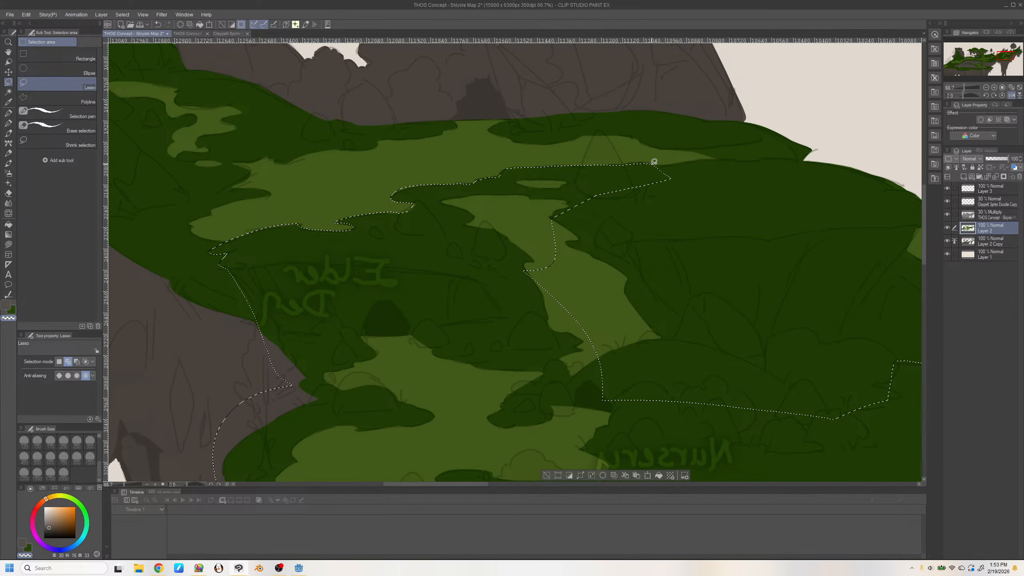
drag(694, 157, 550, 214)
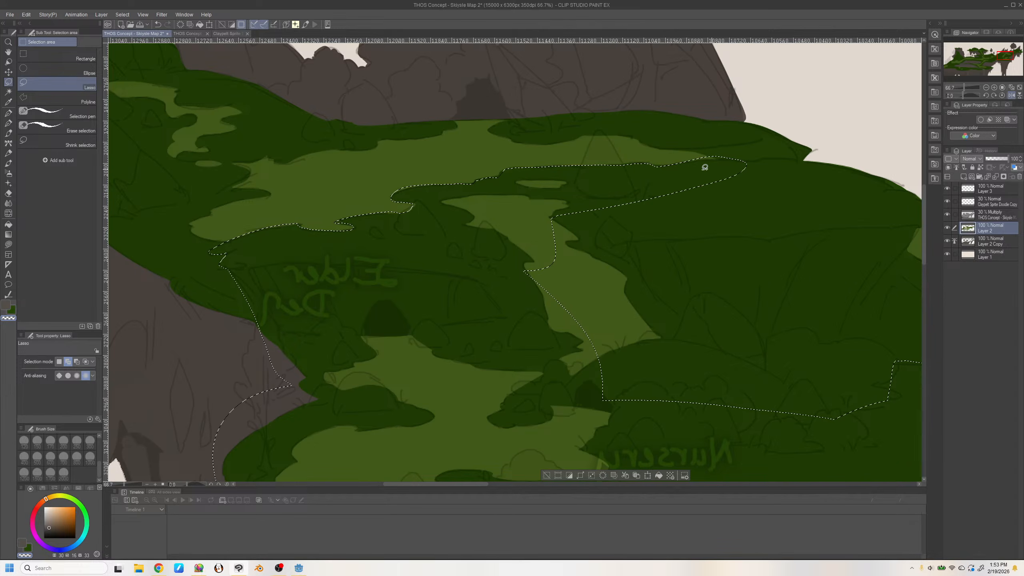
mouse_move(651, 163)
mouse_down()
mouse_move(752, 160)
mouse_move(590, 206)
mouse_up()
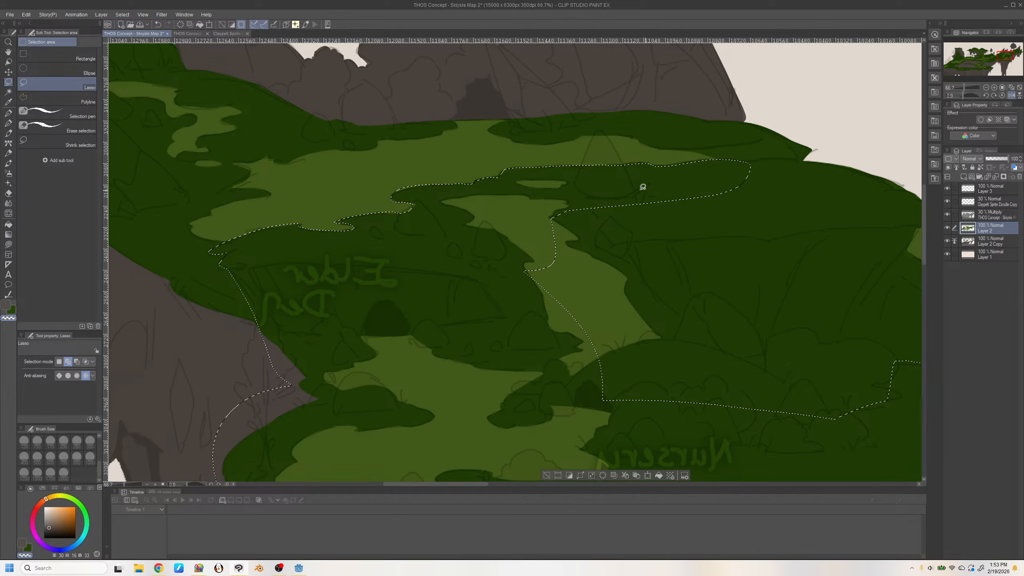
mouse_move(643, 186)
mouse_down()
mouse_move(617, 393)
mouse_move(510, 295)
mouse_up()
Restore the unflipped view and trim the selection's upper edge at the Kill Den end to match the sketched ledge line
key(h)
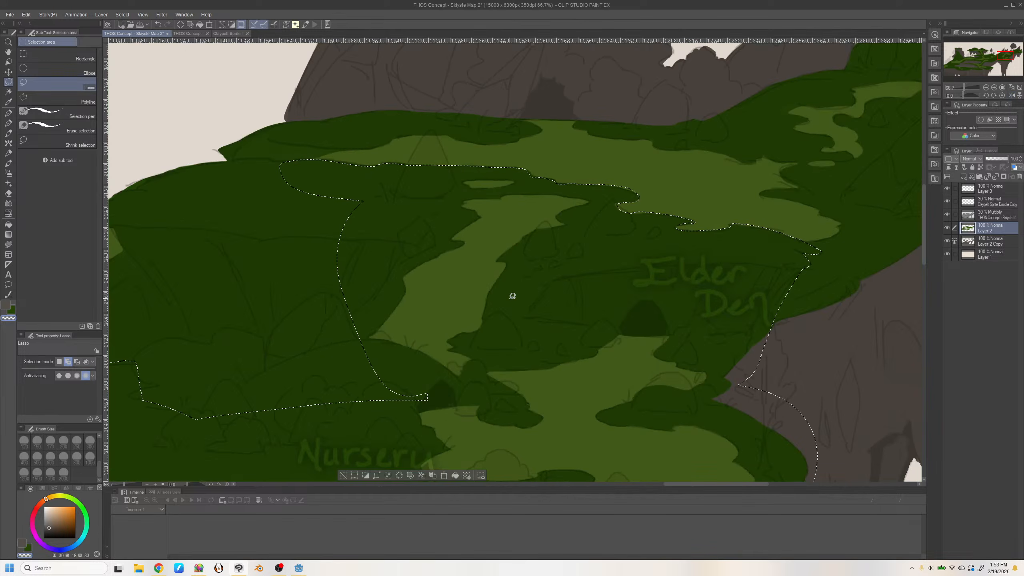
drag(697, 485, 652, 502)
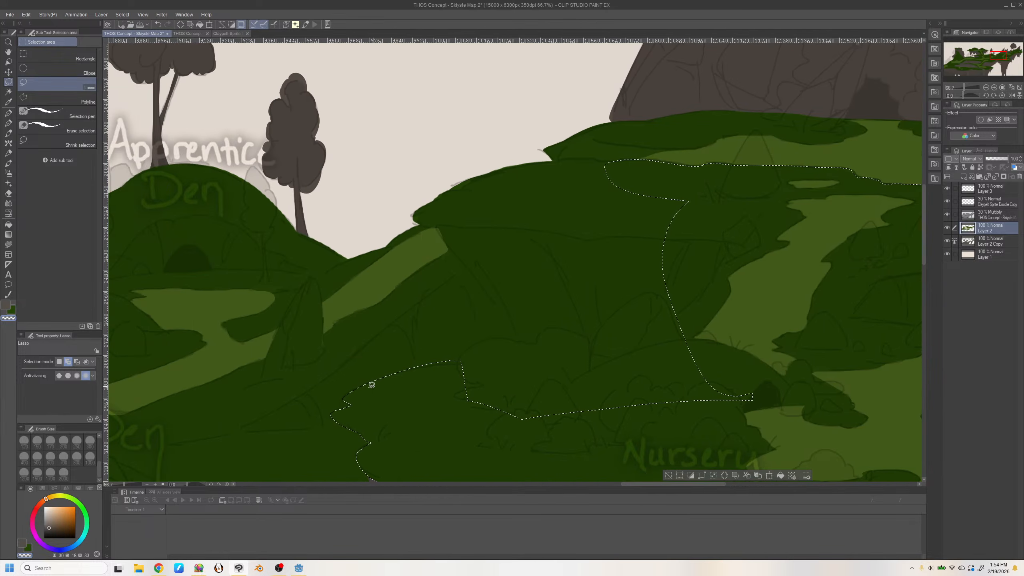
key(alt)
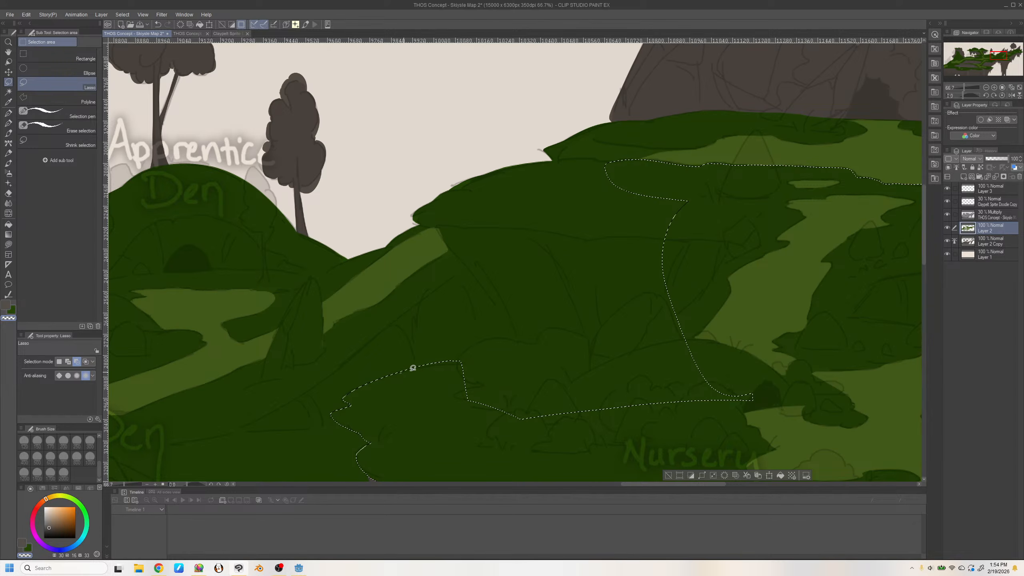
mouse_move(411, 357)
mouse_down()
mouse_move(389, 371)
mouse_move(481, 361)
mouse_move(349, 368)
mouse_up()
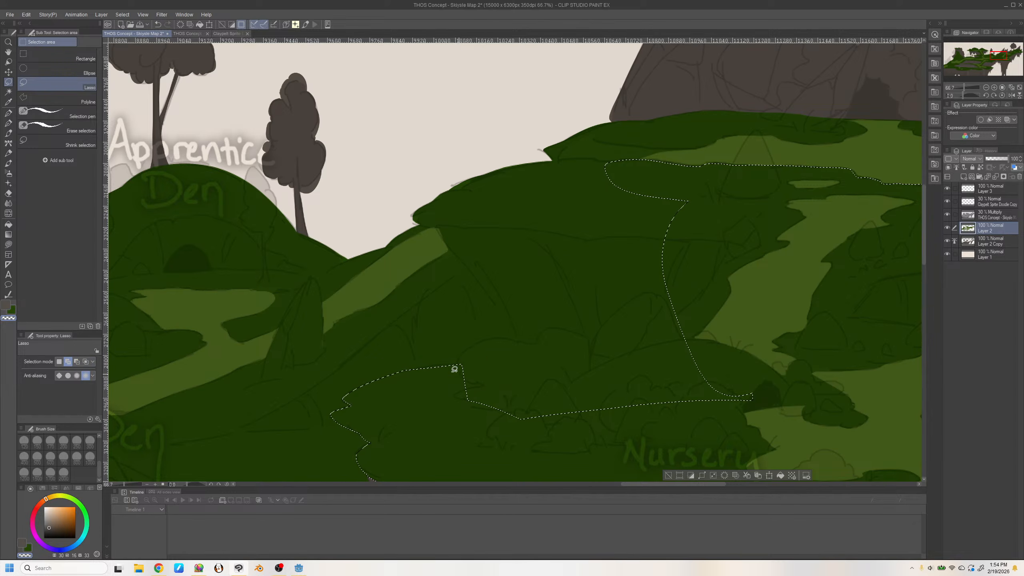
mouse_move(411, 368)
mouse_down()
mouse_move(470, 372)
mouse_move(443, 365)
mouse_move(461, 371)
mouse_move(479, 351)
mouse_up()
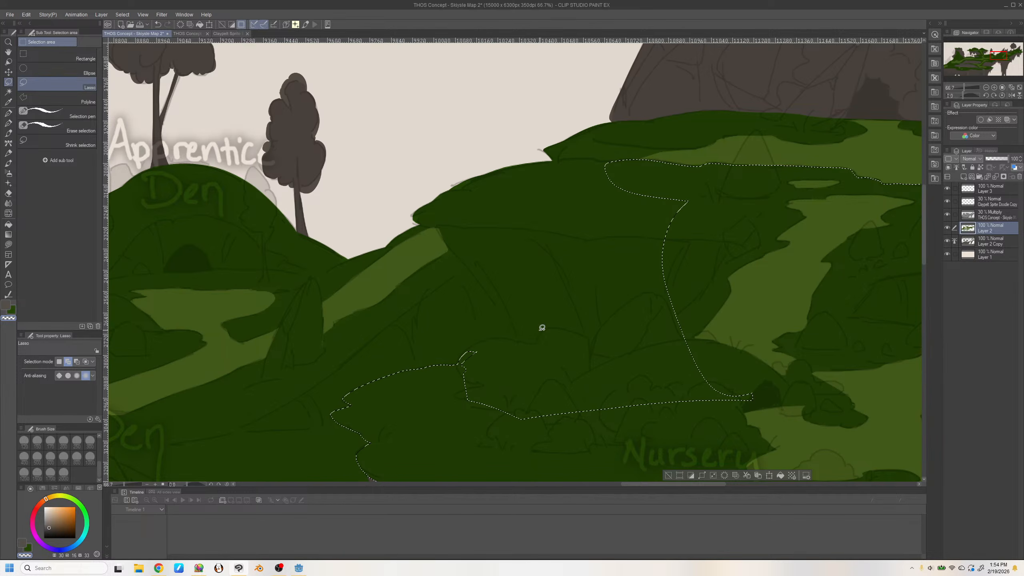
key(ctrl+z)
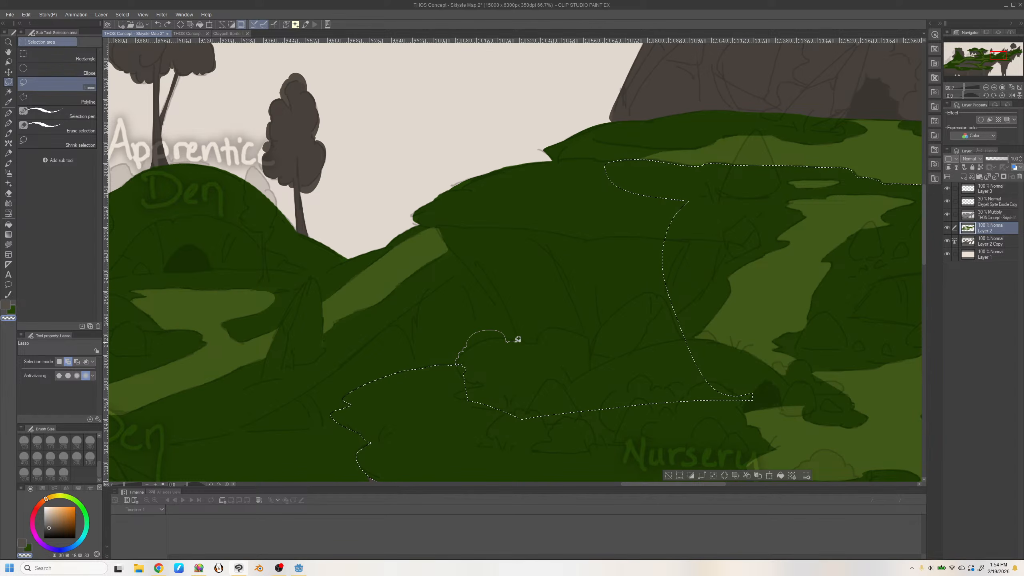
Add the sketched bush outline and the hillside ridge up to the light green ramp's top to the selection
mouse_move(518, 339)
mouse_down()
mouse_move(539, 352)
mouse_move(490, 381)
mouse_up()
drag(439, 226, 491, 313)
mouse_move(508, 356)
mouse_down()
mouse_move(543, 349)
mouse_move(481, 227)
mouse_up()
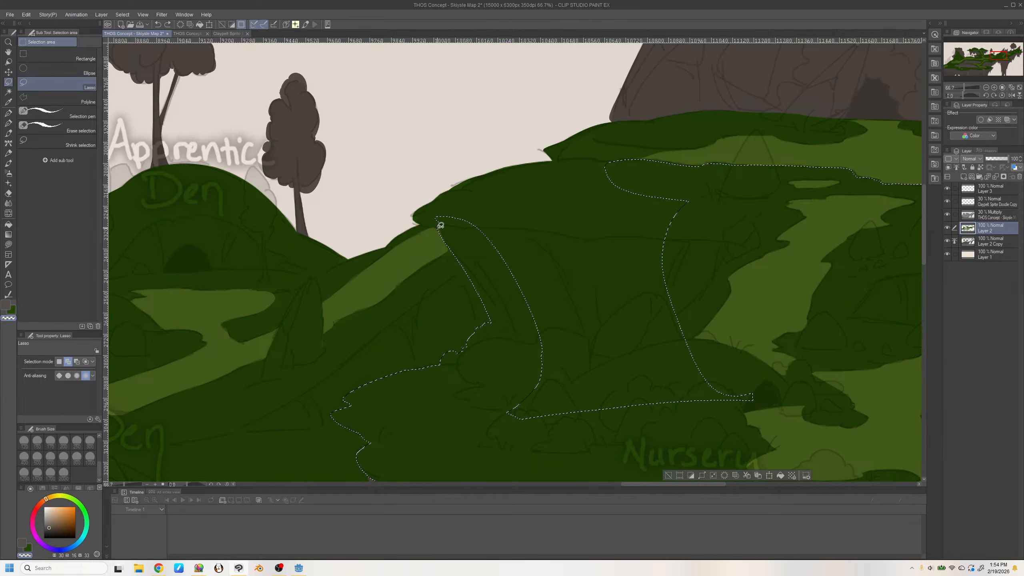
Fill in the unselected interior of the Nursery plateau by adding the hillside between the ramp and the Nursery to the selection
mouse_move(407, 211)
mouse_down()
mouse_move(476, 167)
mouse_move(544, 159)
mouse_move(539, 253)
mouse_move(524, 258)
mouse_up()
mouse_move(491, 225)
mouse_down()
mouse_move(525, 345)
mouse_move(680, 391)
mouse_move(535, 239)
mouse_up()
mouse_move(677, 405)
mouse_down()
mouse_move(759, 412)
mouse_move(679, 254)
mouse_move(758, 411)
mouse_up()
mouse_move(534, 205)
mouse_down()
mouse_move(581, 238)
mouse_move(517, 192)
mouse_move(561, 197)
mouse_up()
Extend the selection's lower edge past the grass below the Nursery near the cliff spikes
mouse_move(984, 57)
mouse_down()
mouse_move(1007, 52)
mouse_move(996, 57)
mouse_up()
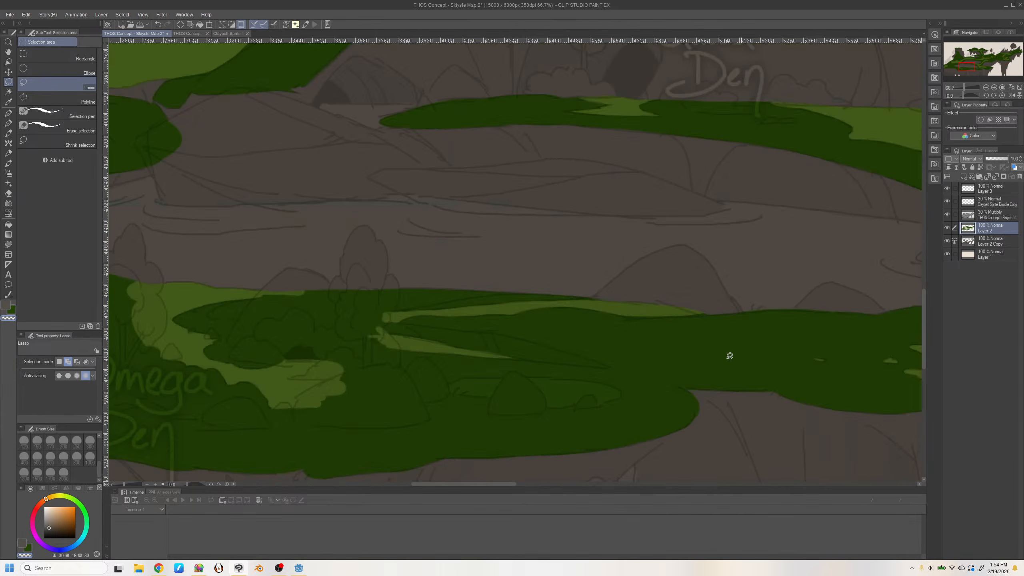
key(space)
drag(478, 351, 250, 359)
drag(765, 226, 307, 297)
drag(721, 249, 320, 257)
mouse_move(602, 306)
mouse_down()
mouse_move(484, 325)
mouse_move(211, 495)
mouse_up()
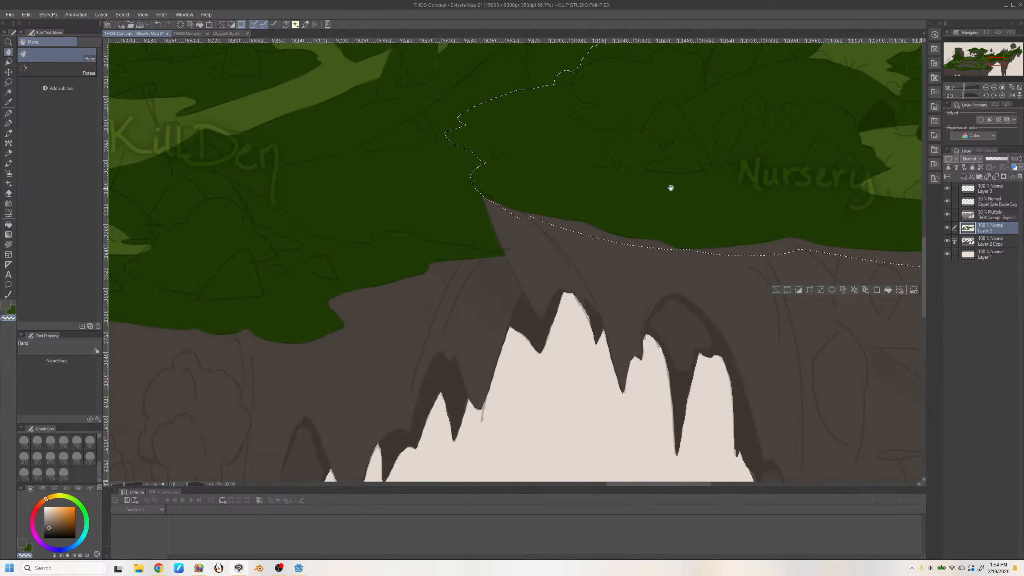
mouse_move(834, 200)
mouse_down()
mouse_move(672, 189)
mouse_move(622, 208)
mouse_up()
drag(503, 256, 439, 255)
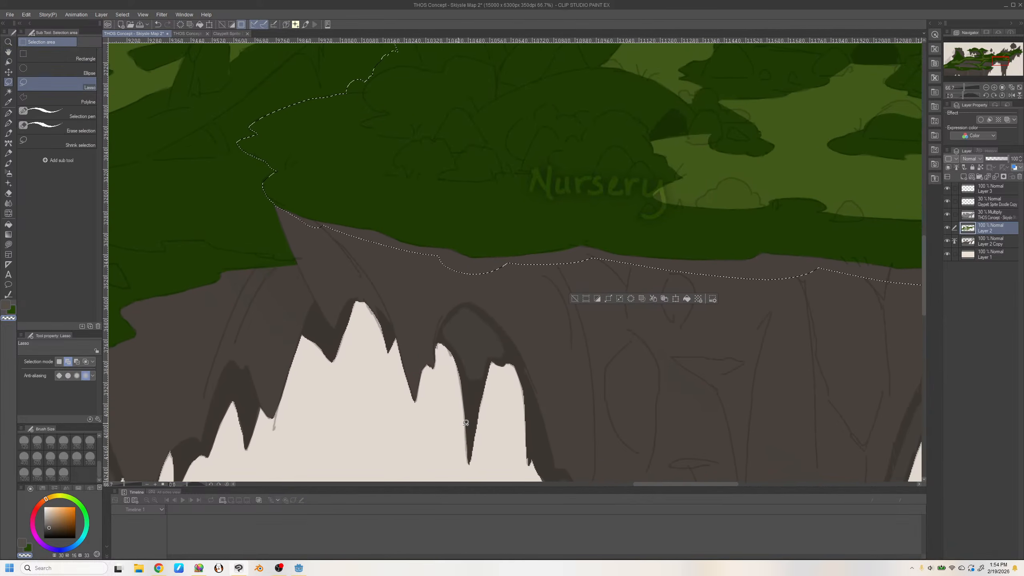
Add the long ledge below Low Guard Den, from beside the Hunter Den path to the Omega Den, to the selection
scroll(465, 422, up, 1)
scroll(466, 422, down, 2)
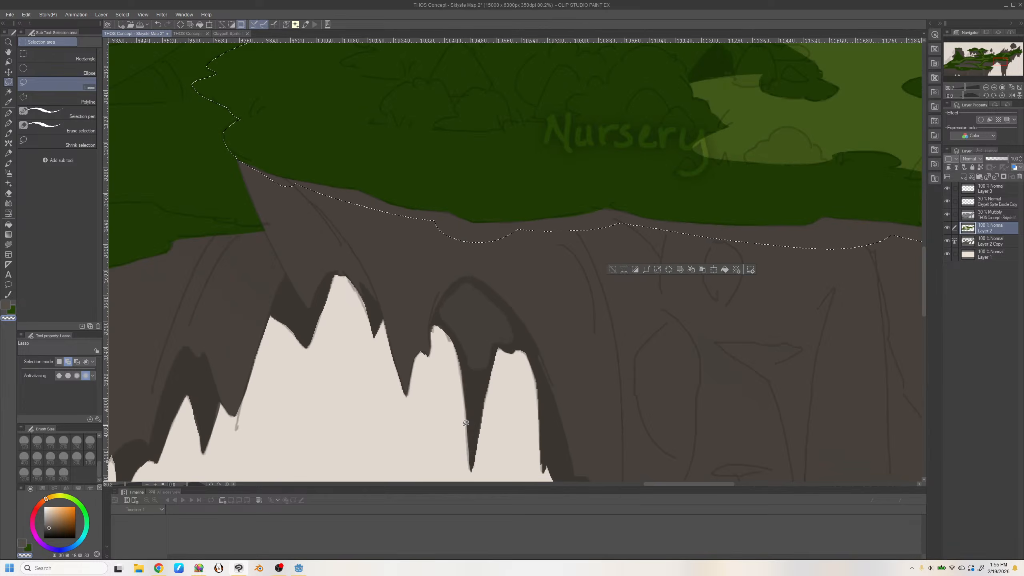
scroll(465, 423, down, 3)
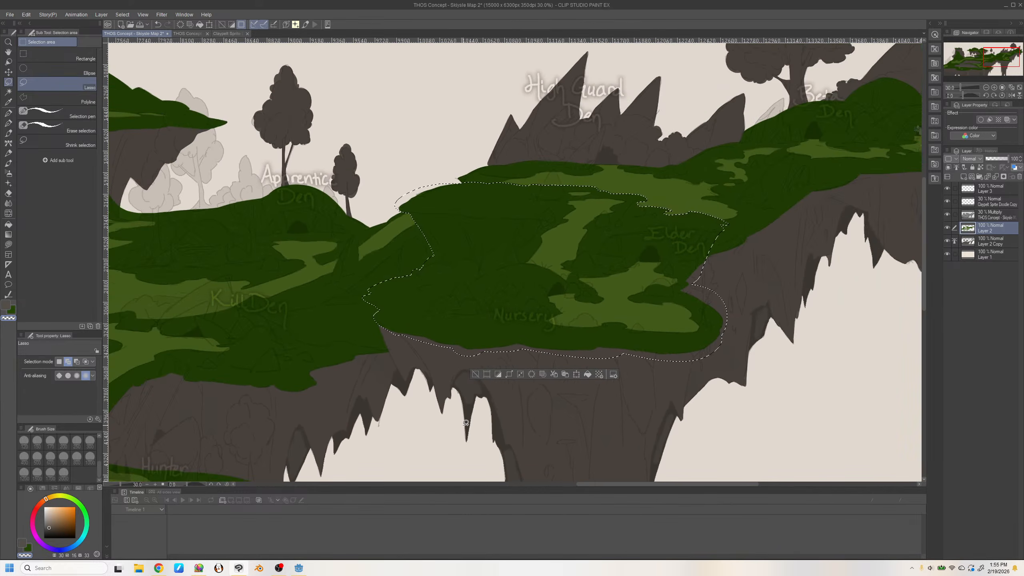
key(space)
drag(466, 422, 603, 348)
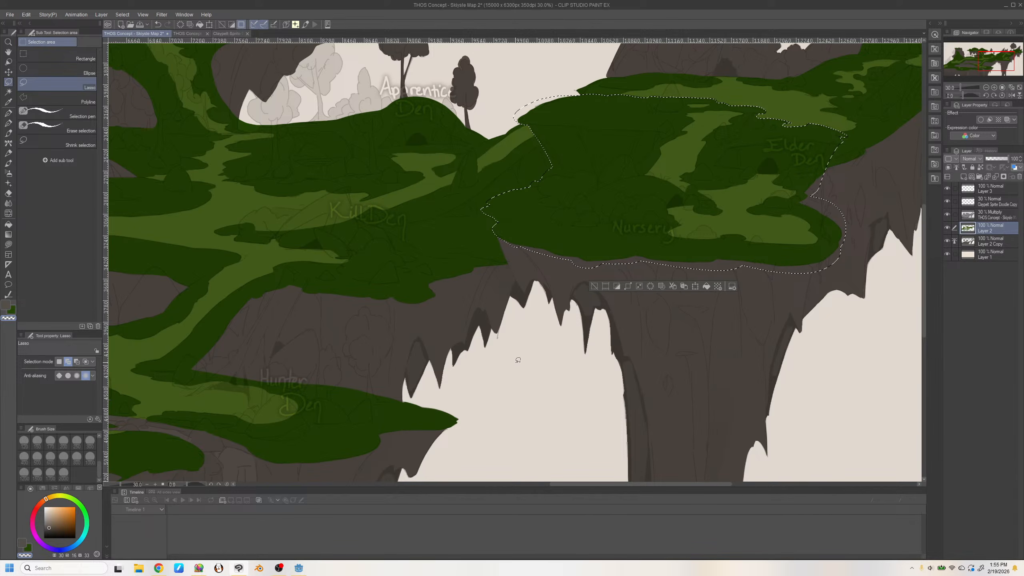
key(space)
mouse_move(517, 362)
mouse_down()
mouse_move(718, 293)
mouse_move(583, 342)
mouse_move(607, 292)
mouse_move(777, 294)
mouse_move(610, 297)
mouse_move(588, 321)
mouse_move(458, 329)
mouse_up()
drag(660, 291, 499, 328)
mouse_move(699, 288)
mouse_down()
mouse_move(673, 295)
mouse_move(678, 319)
mouse_move(822, 297)
mouse_up()
drag(450, 353, 774, 308)
mouse_move(683, 314)
mouse_down()
mouse_move(656, 421)
mouse_move(623, 401)
mouse_up()
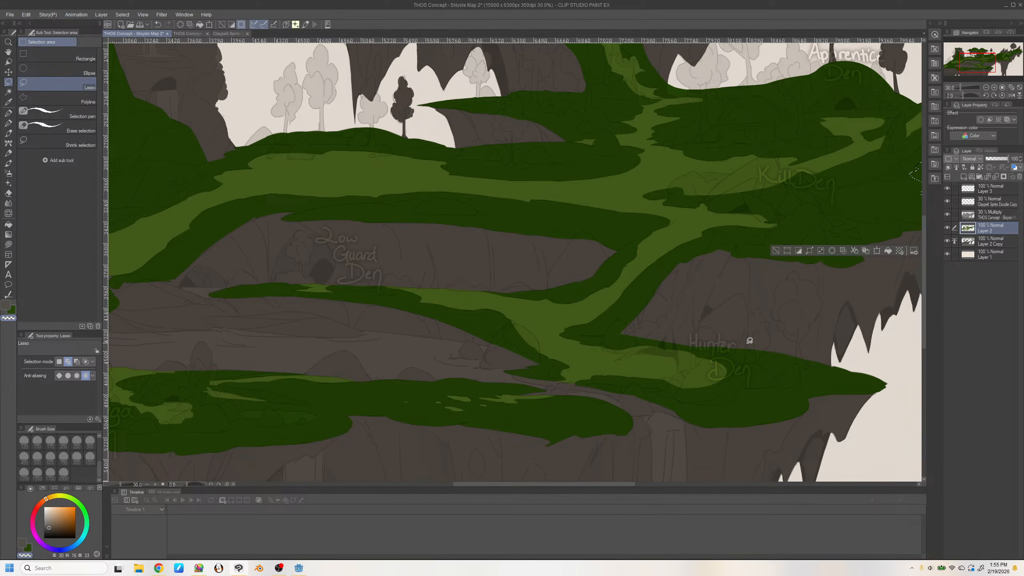
mouse_move(526, 423)
mouse_down()
mouse_move(637, 366)
mouse_move(634, 339)
mouse_move(648, 302)
mouse_move(748, 324)
mouse_move(748, 374)
mouse_move(566, 402)
mouse_move(304, 389)
mouse_move(339, 265)
mouse_move(653, 314)
mouse_move(543, 323)
mouse_up()
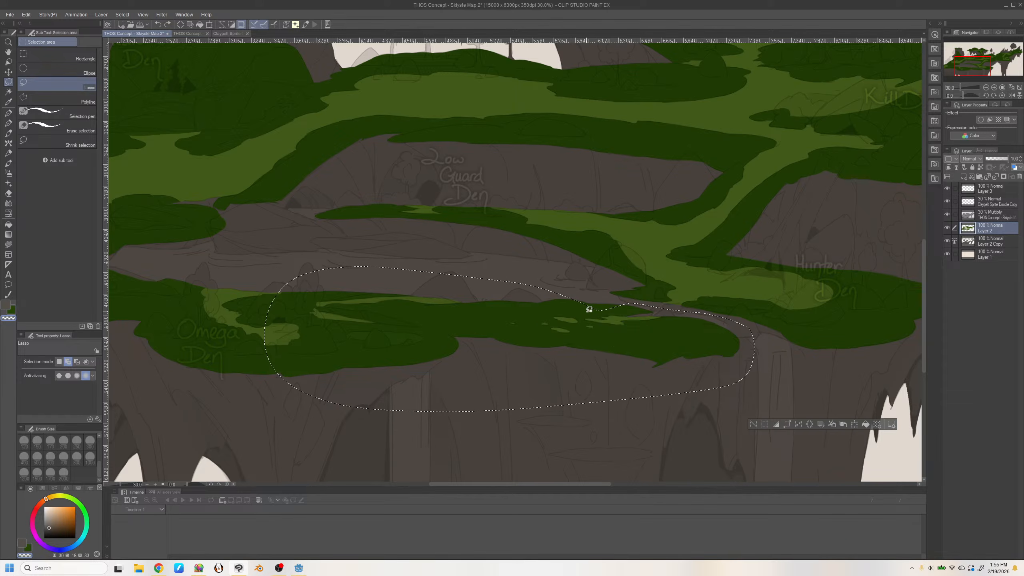
key(ctrl+z)
key(ctrl+y)
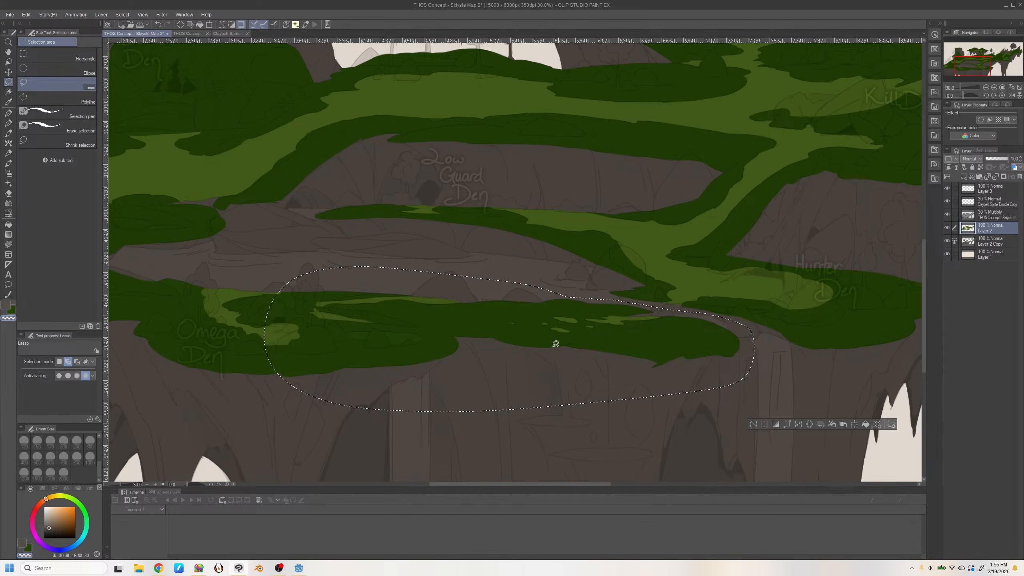
Extend the selection around the Omega Den and the outer end of its ledge
key(h)
drag(451, 350, 669, 354)
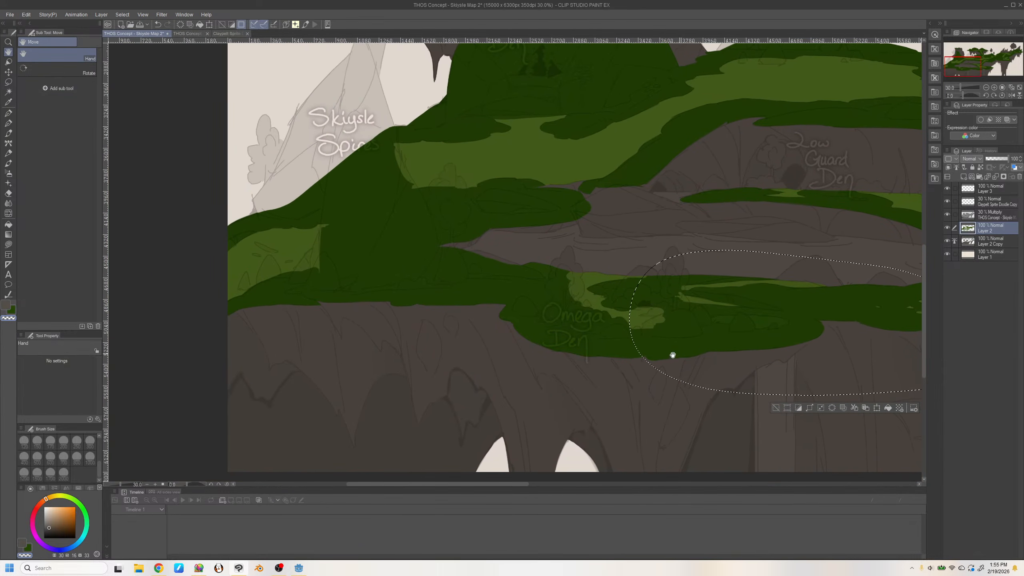
key(m)
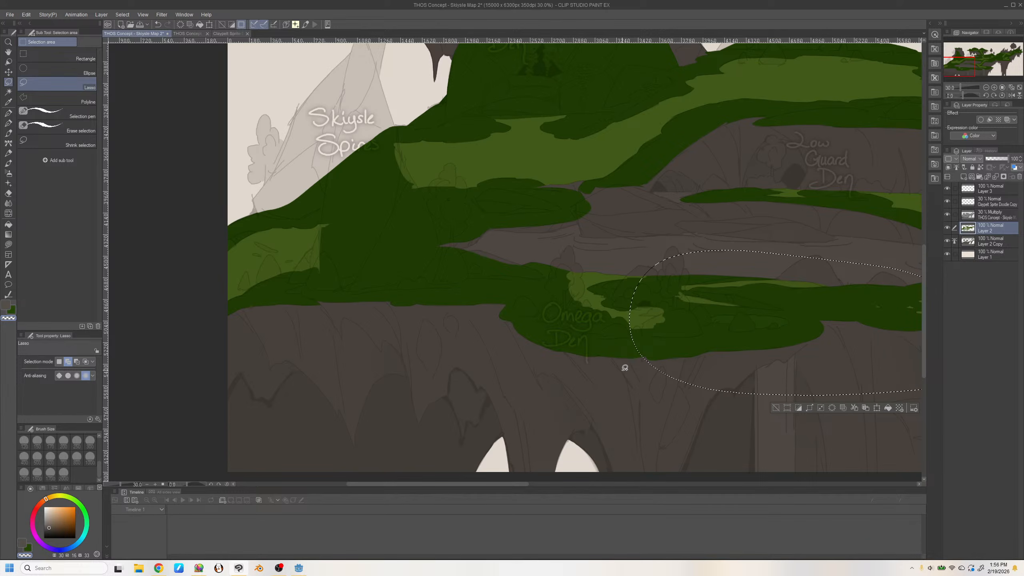
mouse_move(624, 368)
mouse_down()
mouse_move(594, 359)
mouse_move(690, 327)
mouse_move(680, 323)
mouse_up()
Extend the selection along the grass ledge from the Omega Den towards the light green slope at the canvas edge
click(992, 87)
click(992, 88)
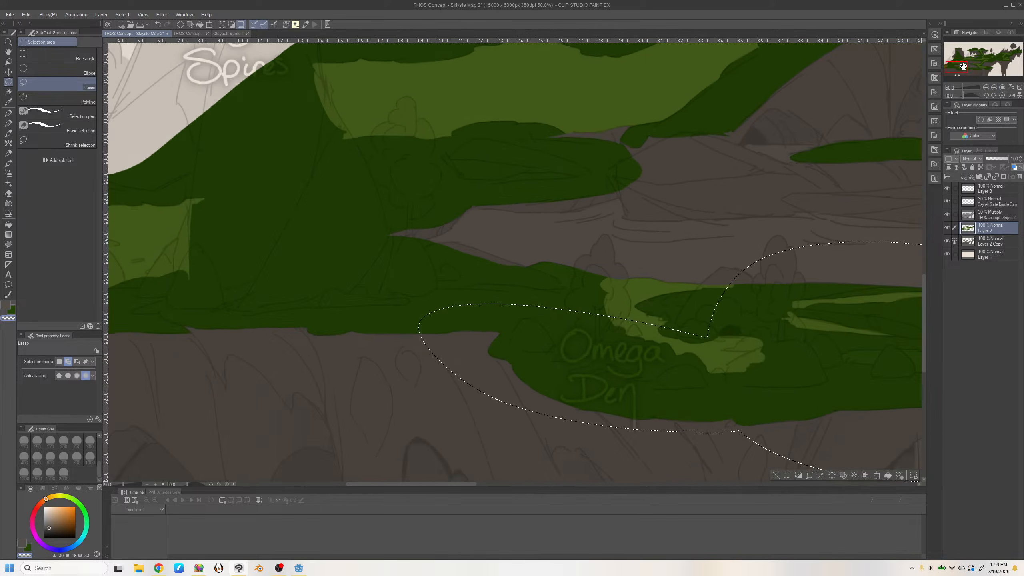
drag(963, 69, 954, 69)
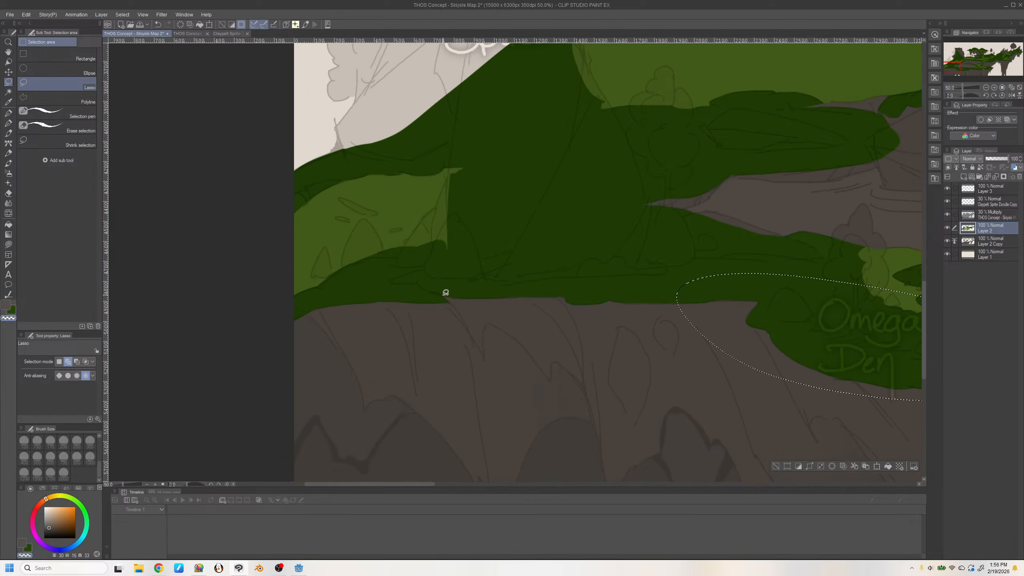
mouse_move(446, 293)
mouse_down()
mouse_move(400, 279)
mouse_move(441, 259)
mouse_move(403, 274)
mouse_move(434, 267)
mouse_move(425, 262)
mouse_move(422, 283)
mouse_move(473, 302)
mouse_move(500, 290)
mouse_move(485, 287)
mouse_up()
key(ctrl+z)
mouse_move(430, 265)
mouse_down()
mouse_move(399, 283)
mouse_move(469, 304)
mouse_move(506, 289)
mouse_move(420, 266)
mouse_up()
key(ctrl+z)
mouse_move(697, 303)
mouse_down()
mouse_move(520, 260)
mouse_move(757, 295)
mouse_up()
mouse_move(426, 266)
mouse_down()
mouse_move(395, 279)
mouse_move(480, 301)
mouse_move(520, 303)
mouse_up()
mouse_move(423, 268)
mouse_down()
mouse_move(497, 290)
mouse_move(505, 255)
mouse_up()
drag(956, 61, 964, 67)
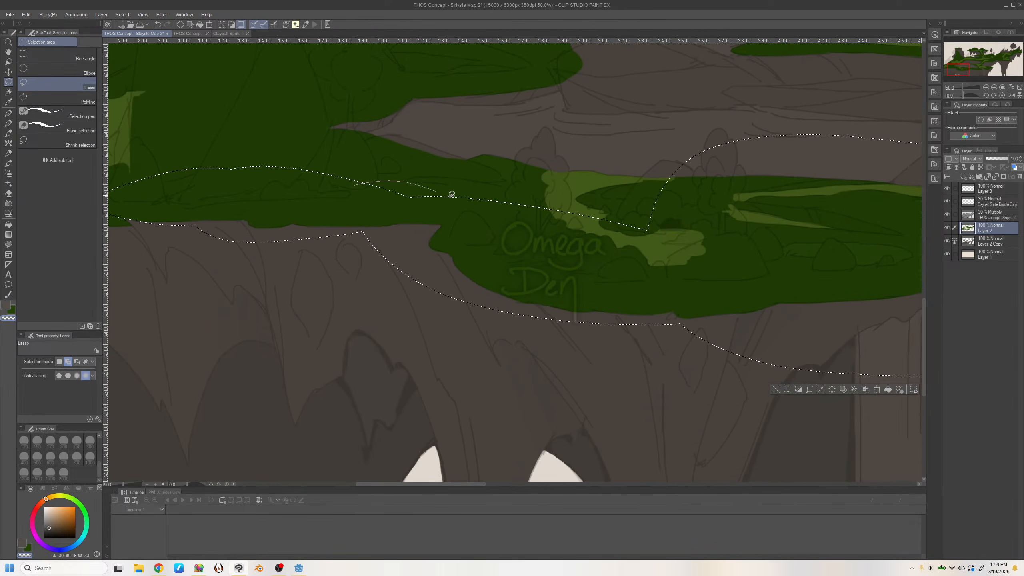
Add the Omega Den's upper grass to the selection up to the narrow rock tip, and smooth the edge along the adjoining slope
drag(402, 177, 520, 208)
key(ctrl+z)
key(ctrl+z)
mouse_move(678, 174)
mouse_down()
mouse_move(475, 133)
mouse_move(434, 156)
mouse_move(612, 234)
mouse_up()
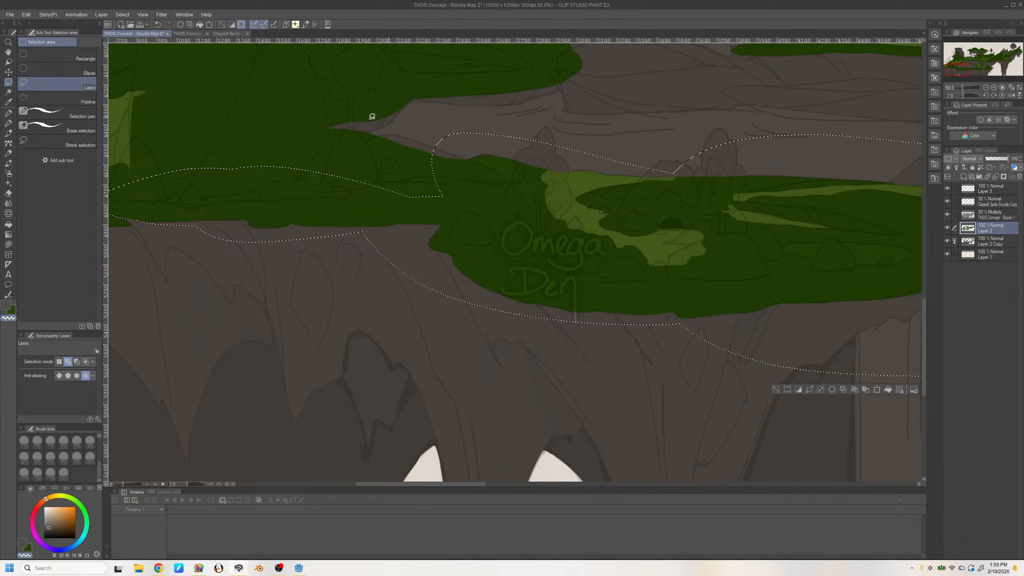
mouse_move(338, 124)
mouse_down()
mouse_move(294, 134)
mouse_move(420, 197)
mouse_move(415, 135)
mouse_move(442, 138)
mouse_up()
drag(349, 131, 373, 130)
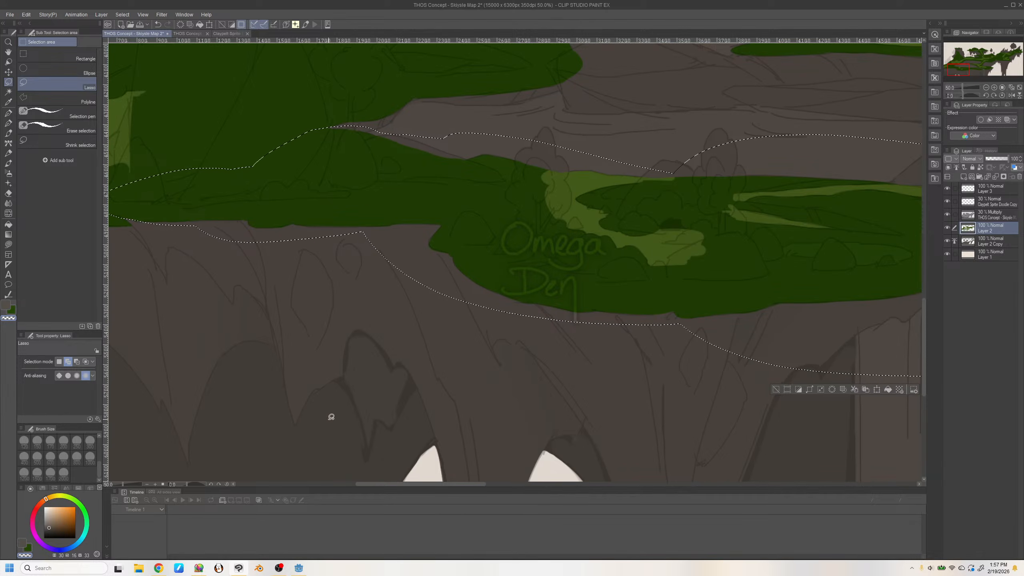
click(985, 87)
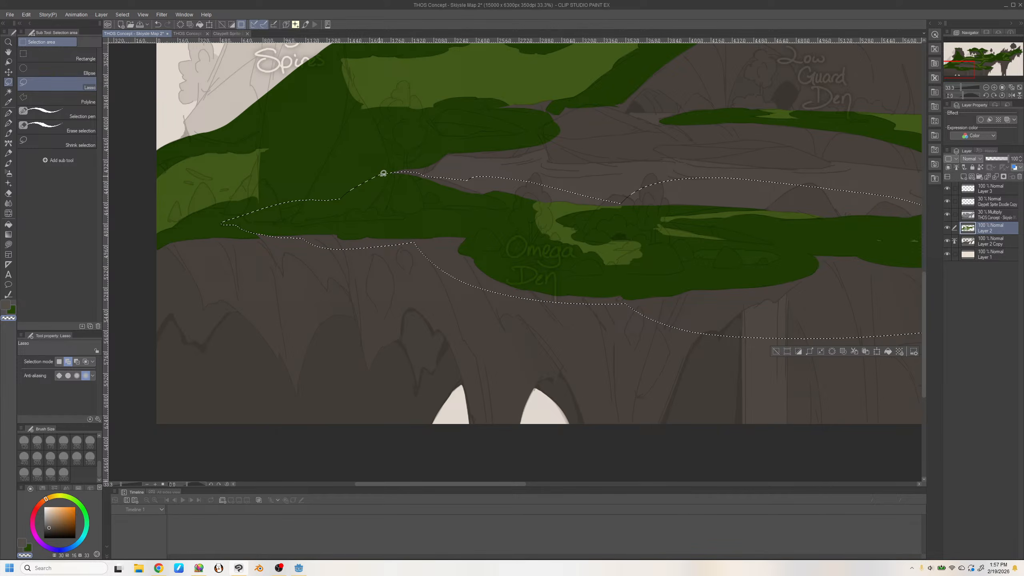
drag(383, 175, 263, 209)
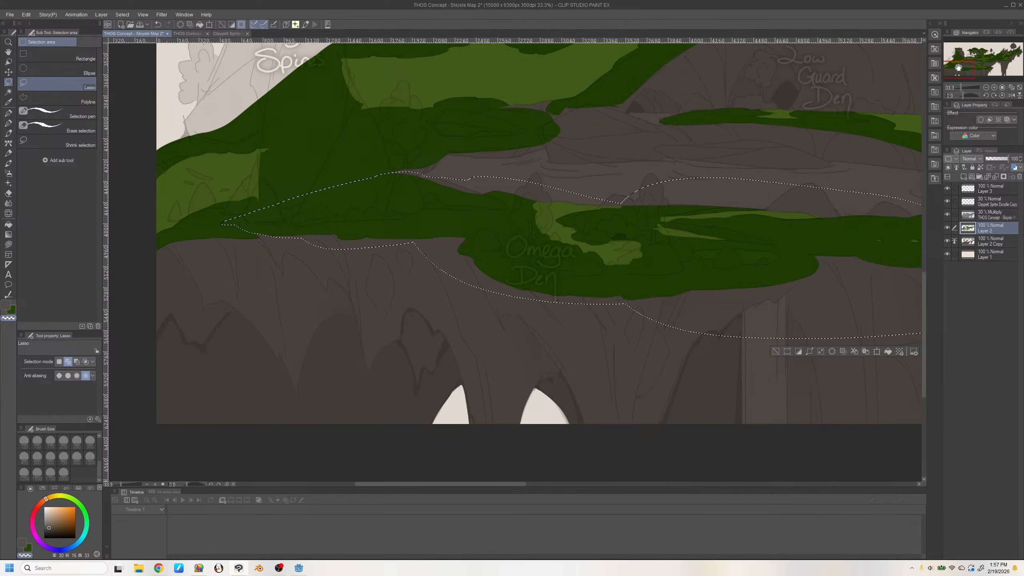
Cut the selected plateau and ledge from the green terrain and paste them onto a separate layer
drag(958, 68, 990, 64)
click(985, 87)
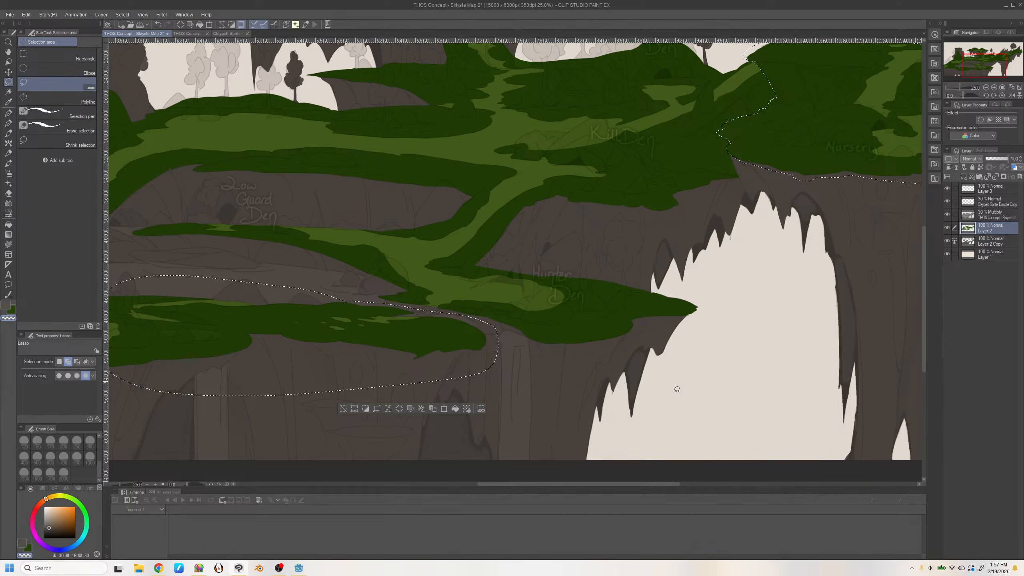
drag(635, 484, 578, 485)
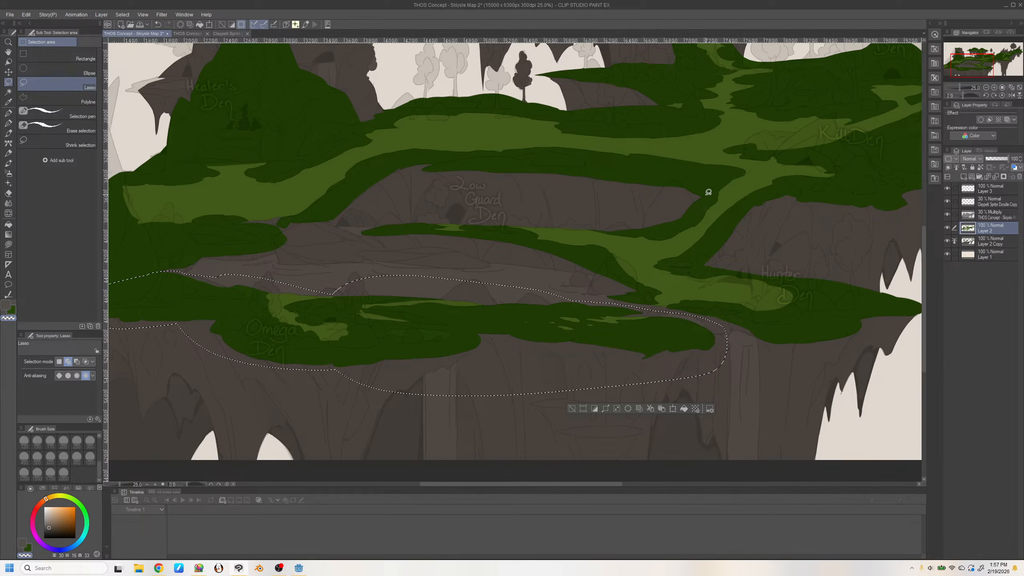
drag(630, 483, 713, 461)
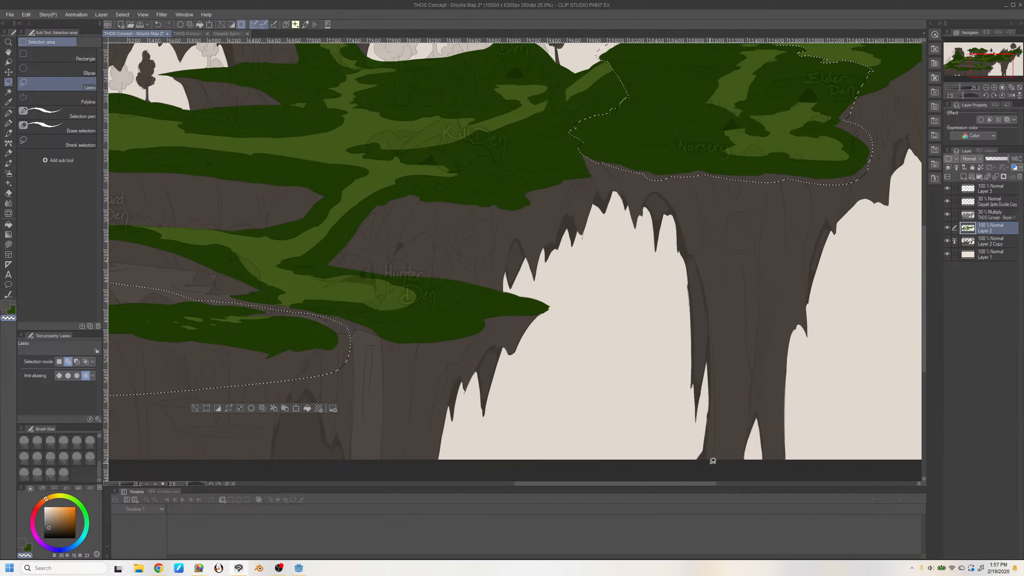
drag(924, 250, 922, 207)
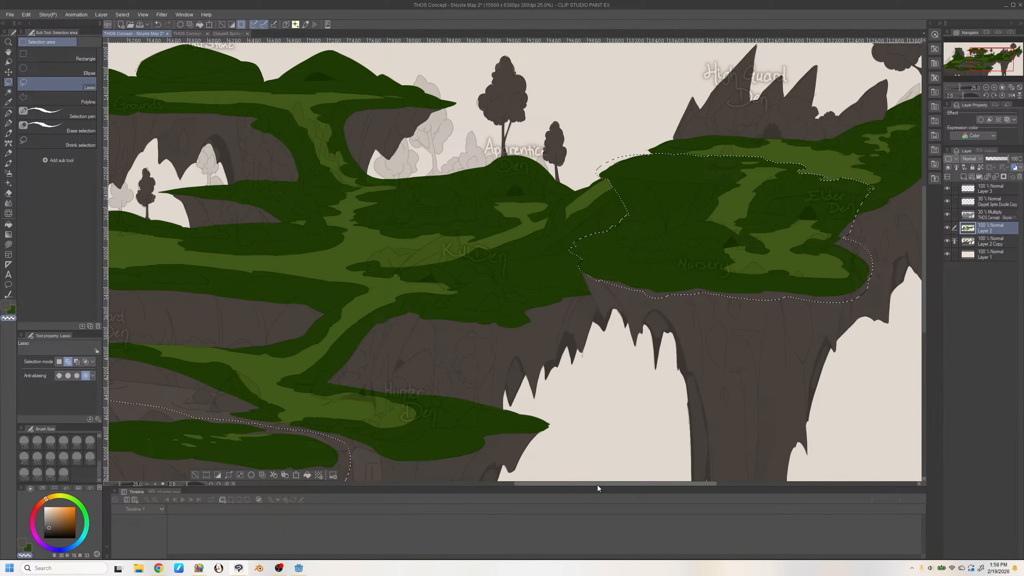
drag(597, 485, 646, 488)
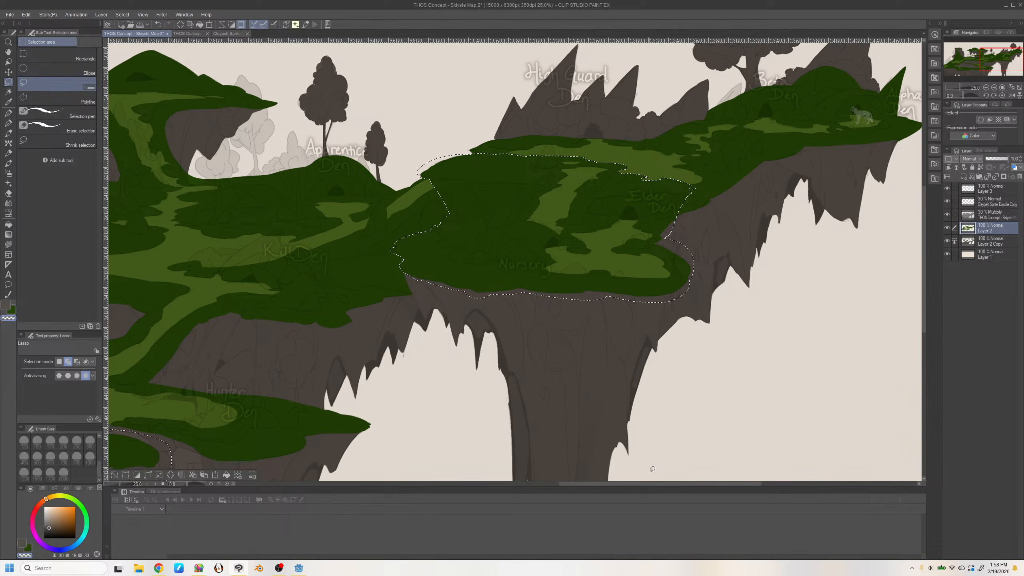
mouse_move(680, 483)
mouse_down()
mouse_move(498, 488)
mouse_move(670, 488)
mouse_move(677, 474)
mouse_up()
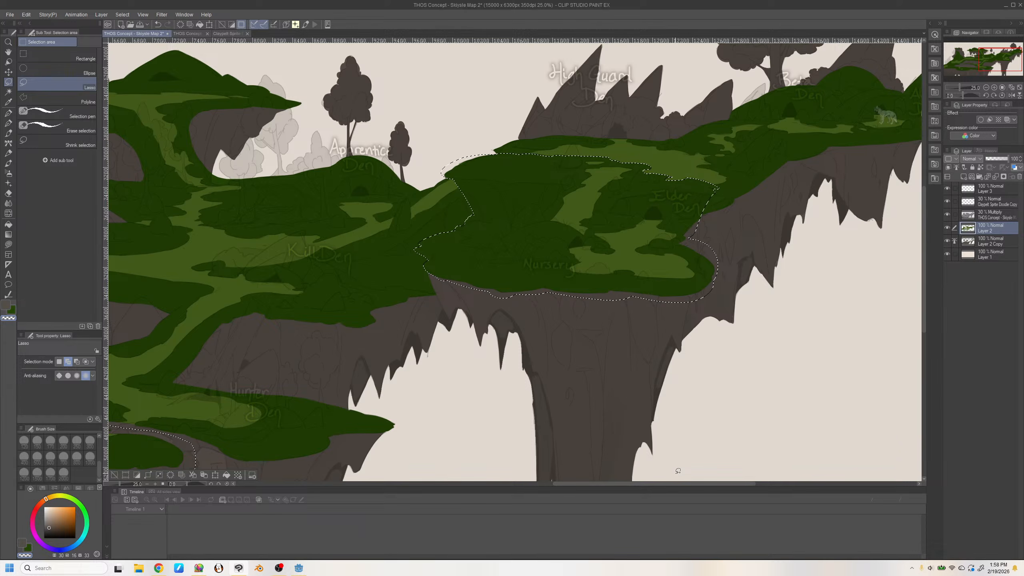
key(ctrl+x)
key(ctrl+v)
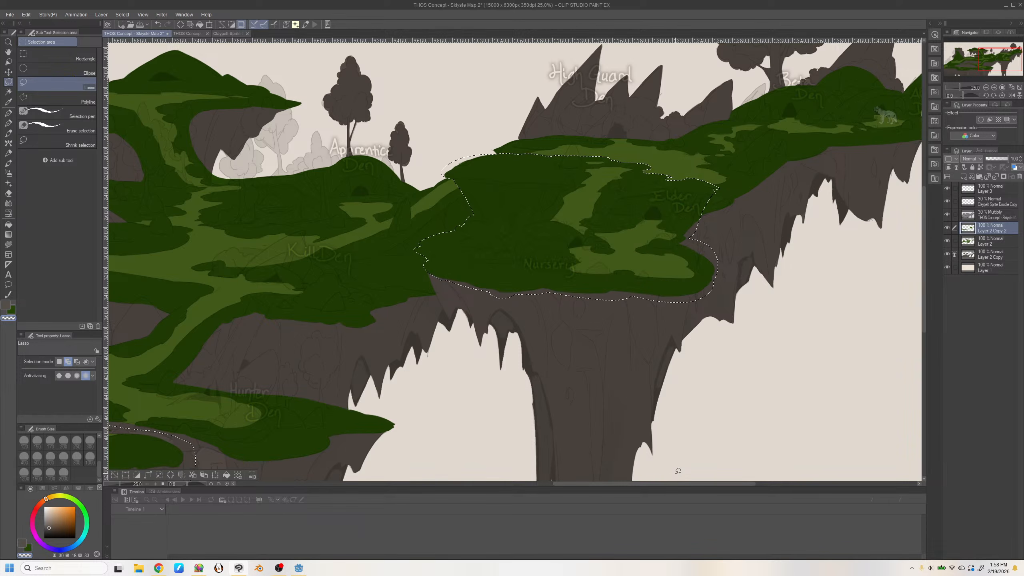
Put the pasted terrain layer in a new folder named Foreground and save the file
click(980, 177)
drag(987, 235, 987, 227)
double_click(987, 226)
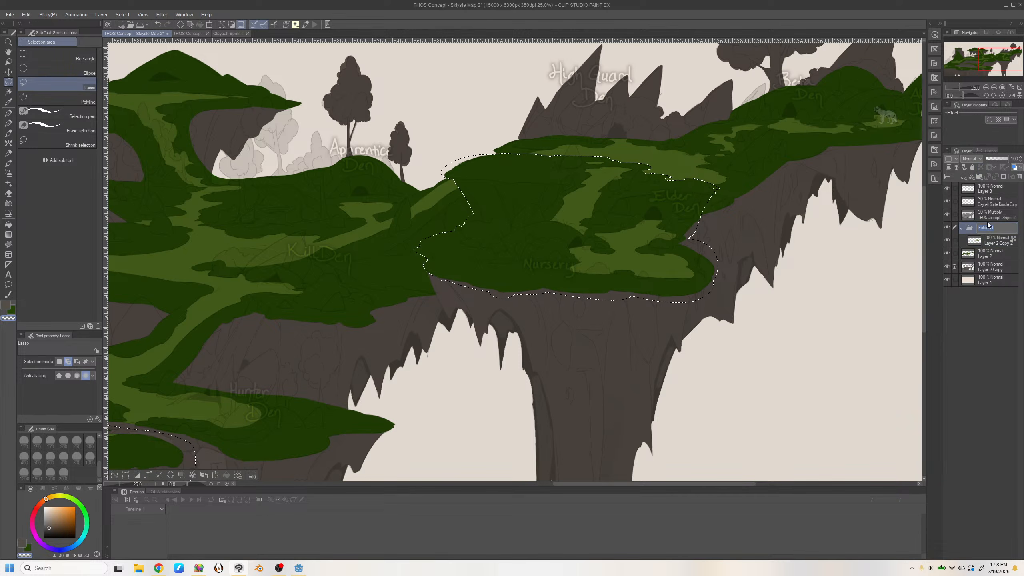
text(Fores)
text(round)
key(Return)
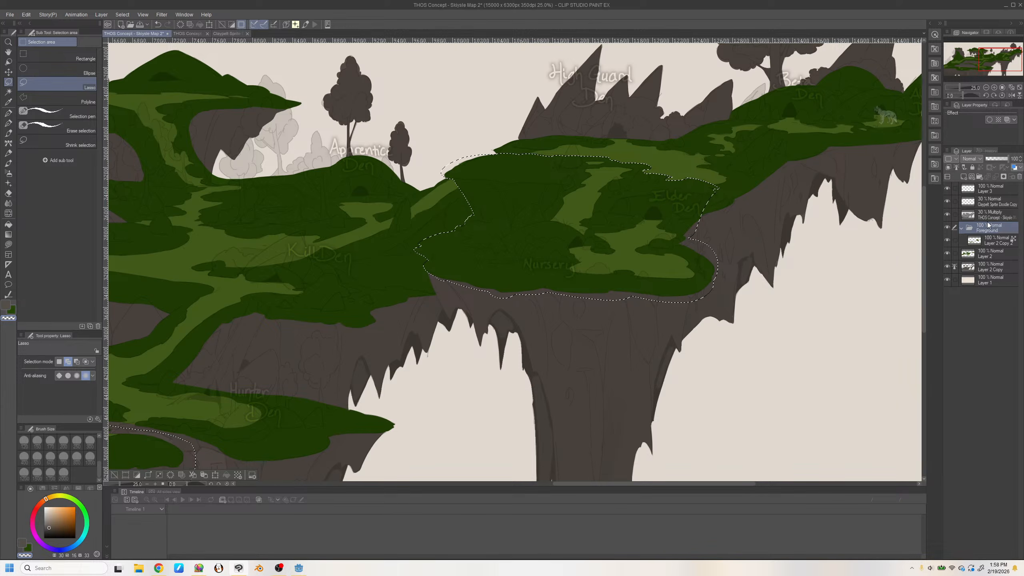
key(ctrl+s)
Hide and collapse the Foreground folder, and clear the selection
click(947, 228)
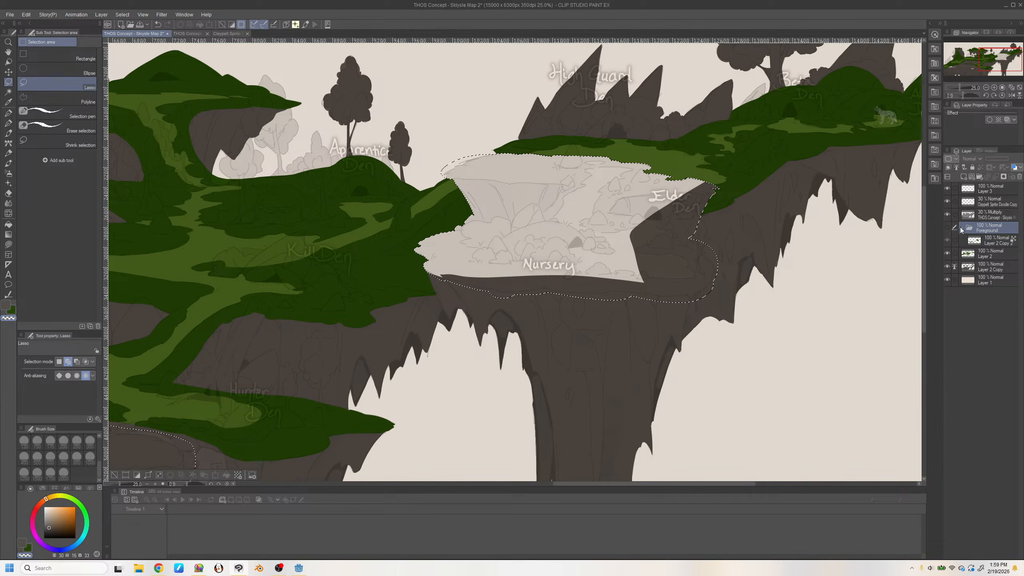
click(961, 228)
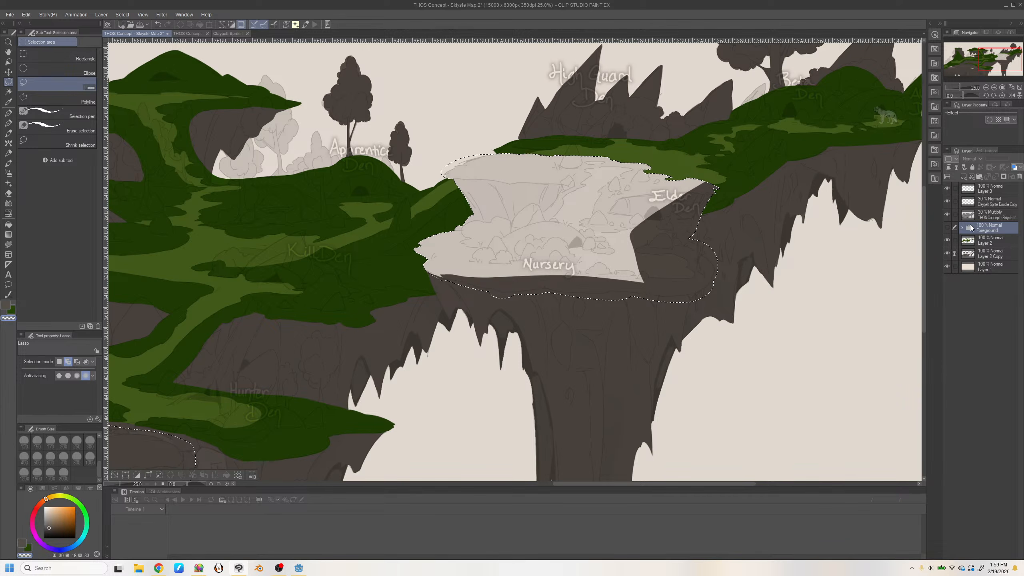
click(114, 475)
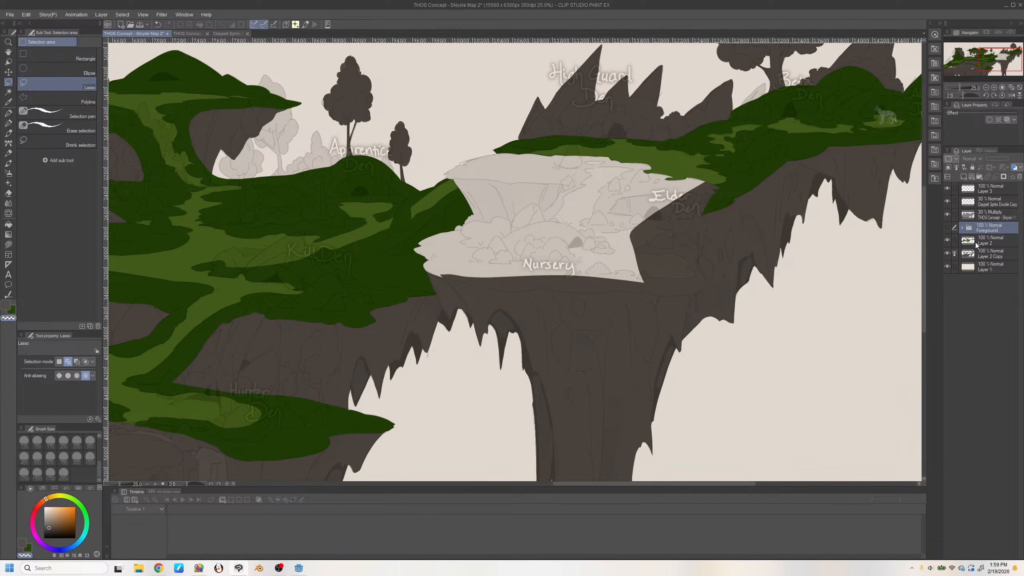
Set up Lasso fill on Layer 2 with the slope's dark green and hide the Multiply sketch layer
click(994, 87)
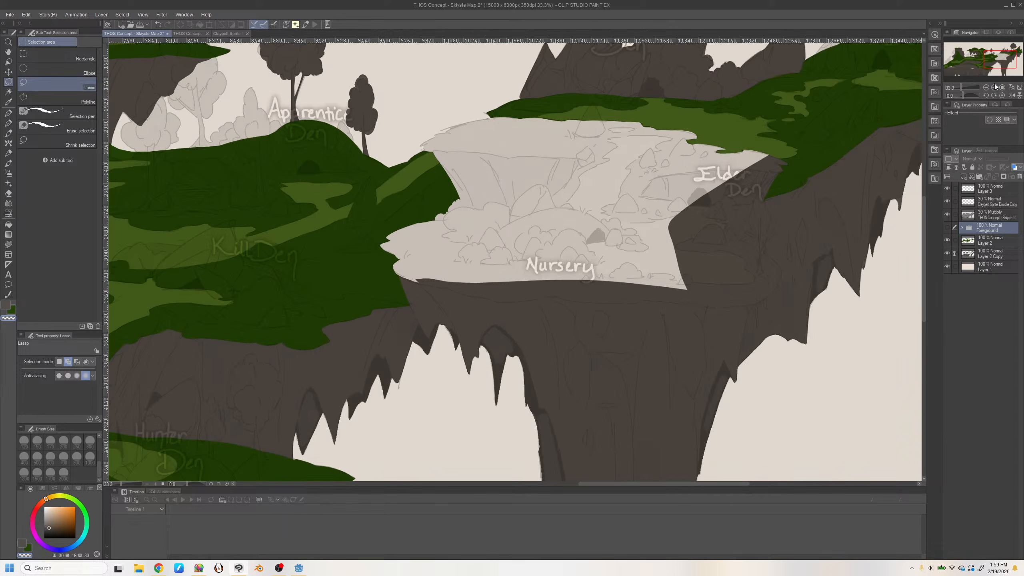
click(994, 87)
drag(992, 60, 992, 57)
right_click(385, 193)
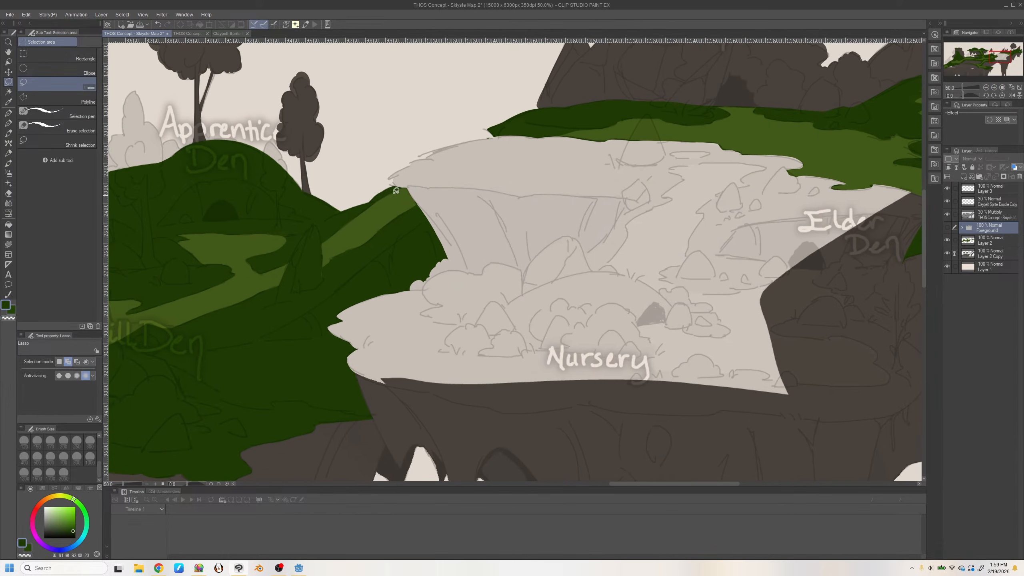
click(8, 244)
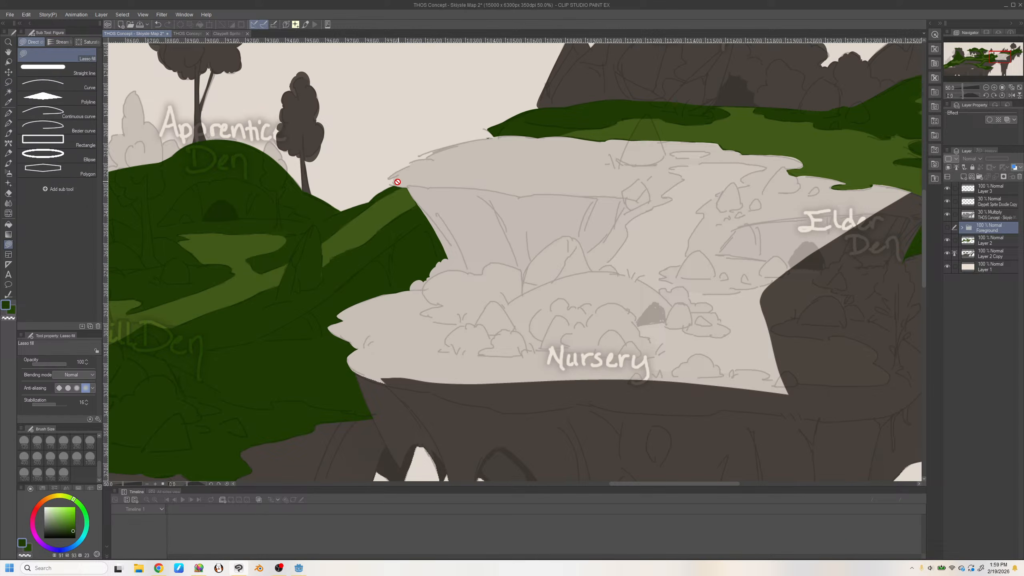
click(989, 240)
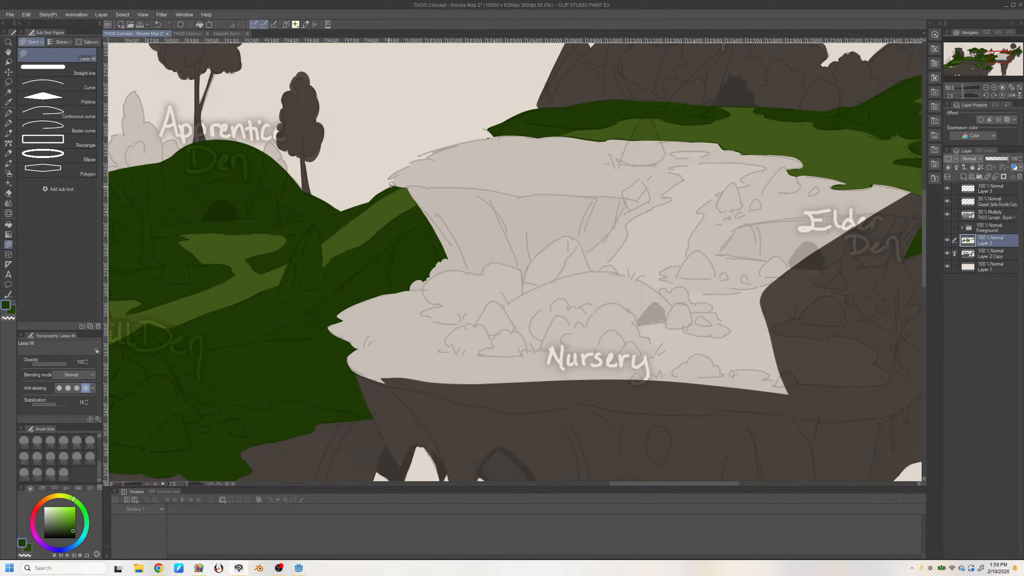
mouse_move(389, 188)
mouse_down()
mouse_move(528, 124)
mouse_move(506, 165)
mouse_up()
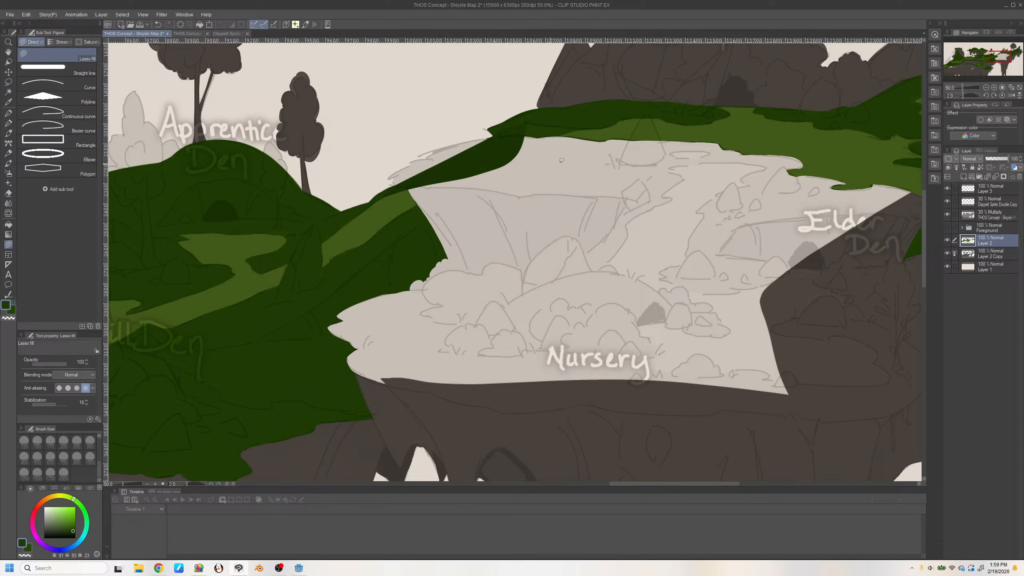
key(ctrl+z)
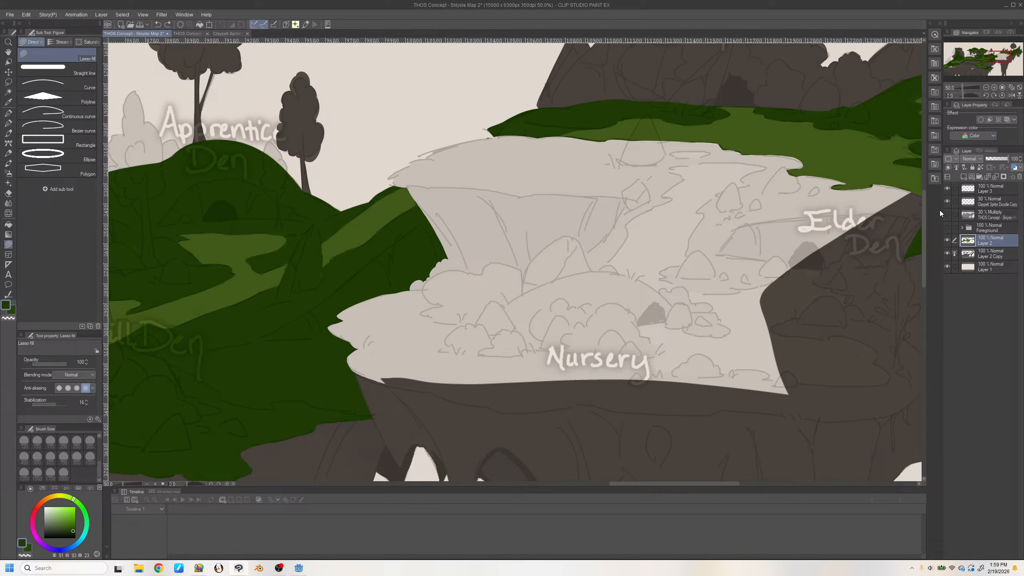
click(947, 214)
key(ctrl+t)
right_click(392, 218)
click(395, 207)
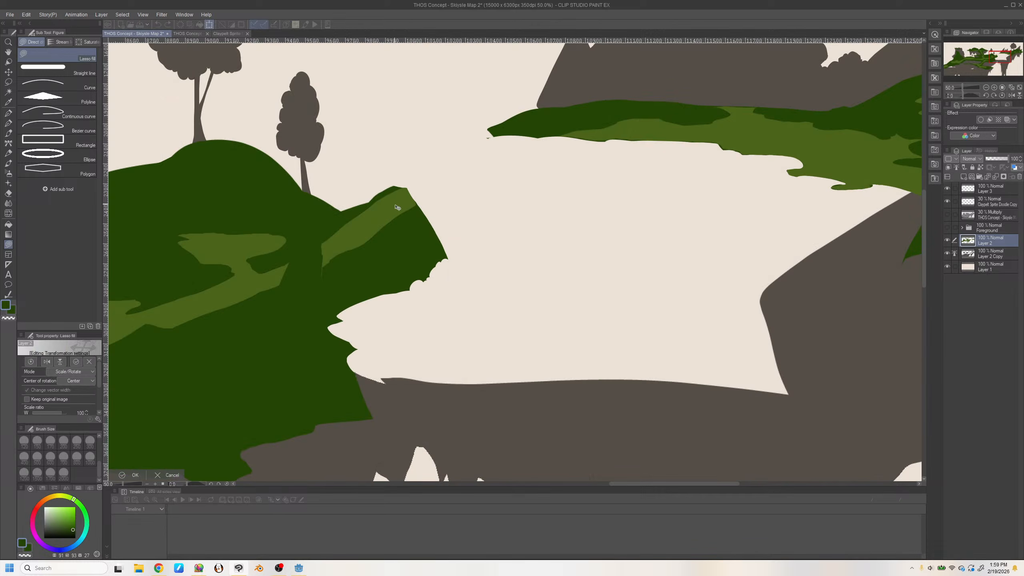
right_click(396, 208)
click(376, 208)
right_click(380, 215)
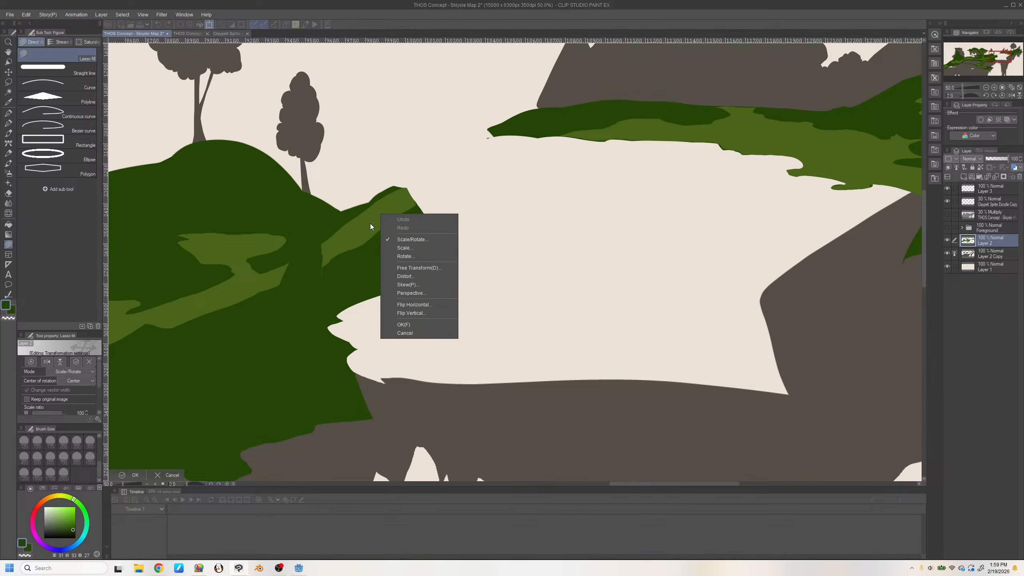
click(8, 140)
click(19, 121)
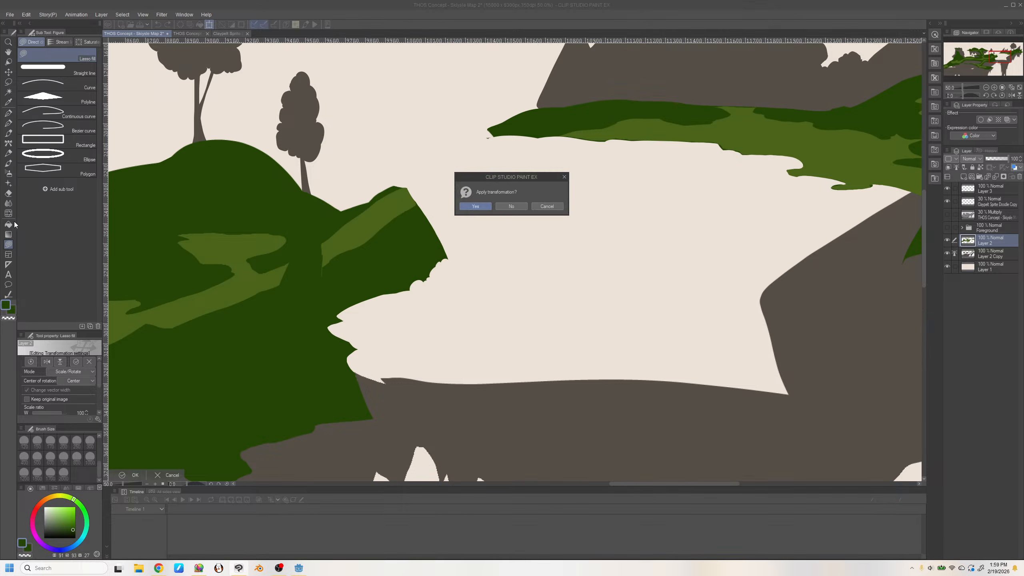
click(548, 206)
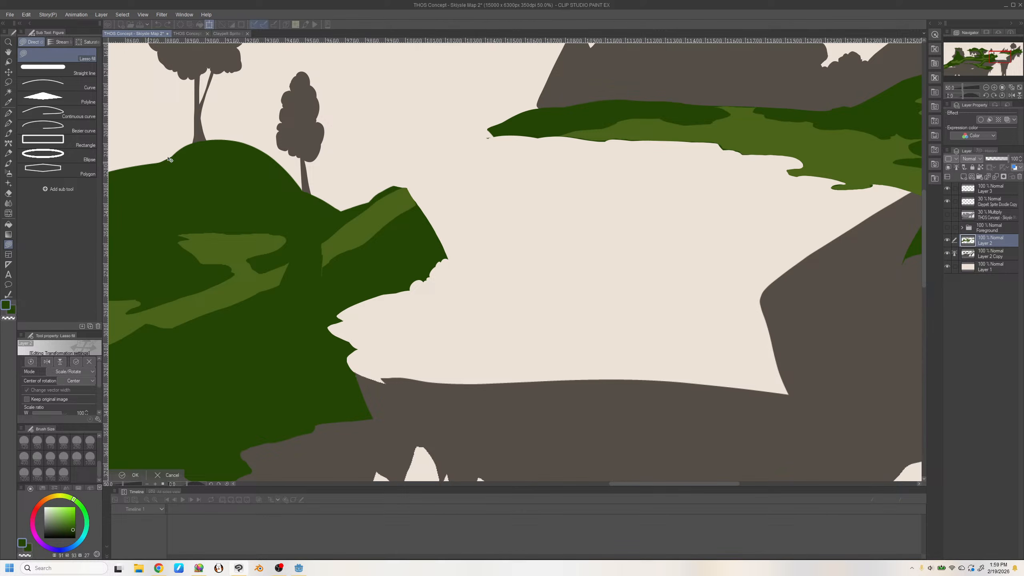
click(172, 476)
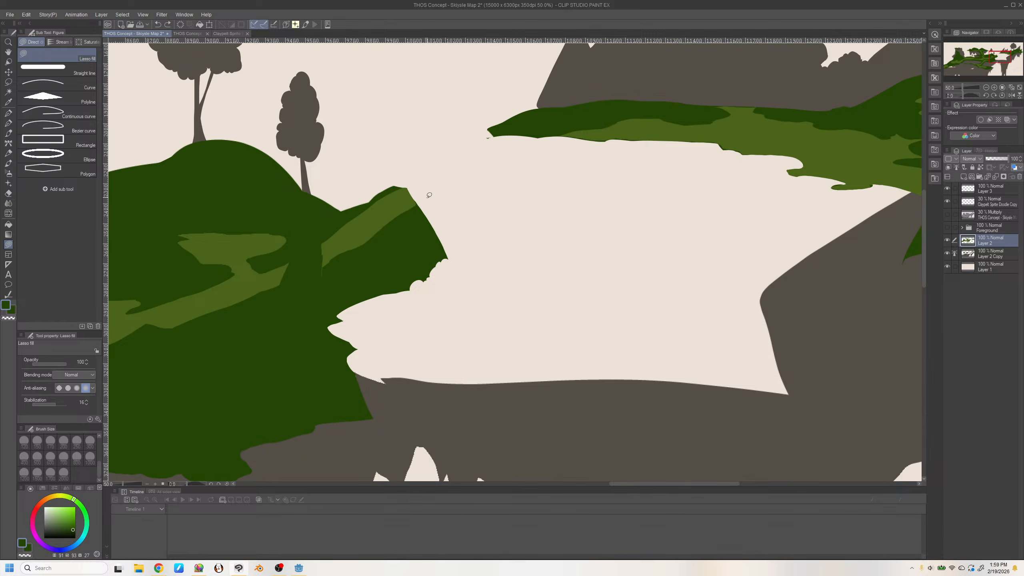
Sample the unshaded light green of the path near the left slope's crest and show the Multiply sketch layer again
alt+click(385, 215)
key(x)
click(945, 215)
key(x)
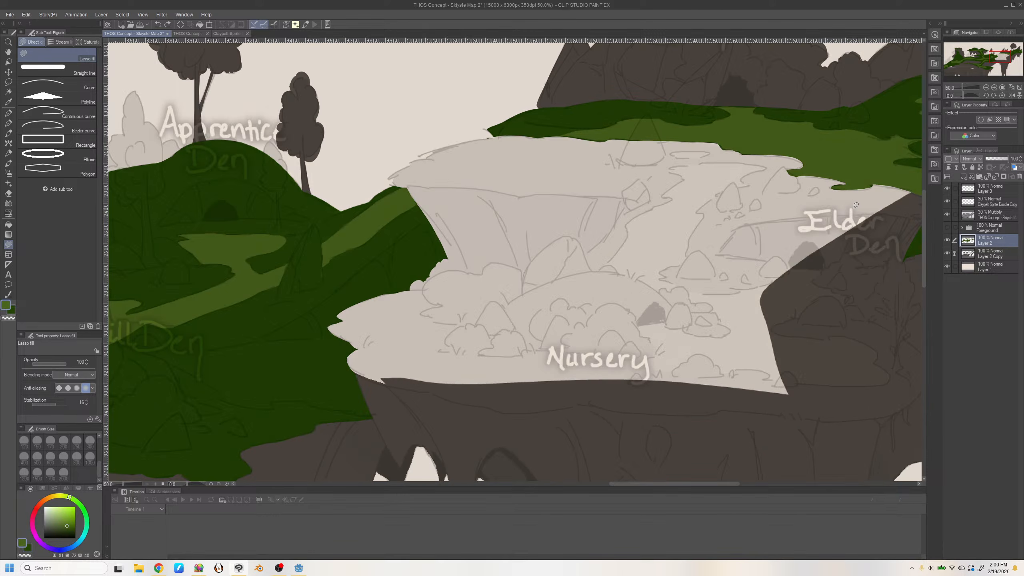
Fill a dark green band from the left slope's crest up to the tip of the far plateau
mouse_move(391, 185)
mouse_down()
mouse_move(501, 133)
mouse_move(502, 143)
mouse_move(379, 196)
mouse_up()
key(ctrl+z)
key(x)
mouse_move(422, 166)
mouse_down()
mouse_move(454, 169)
mouse_move(416, 174)
mouse_move(414, 202)
mouse_move(453, 205)
mouse_move(529, 143)
mouse_move(415, 187)
mouse_up()
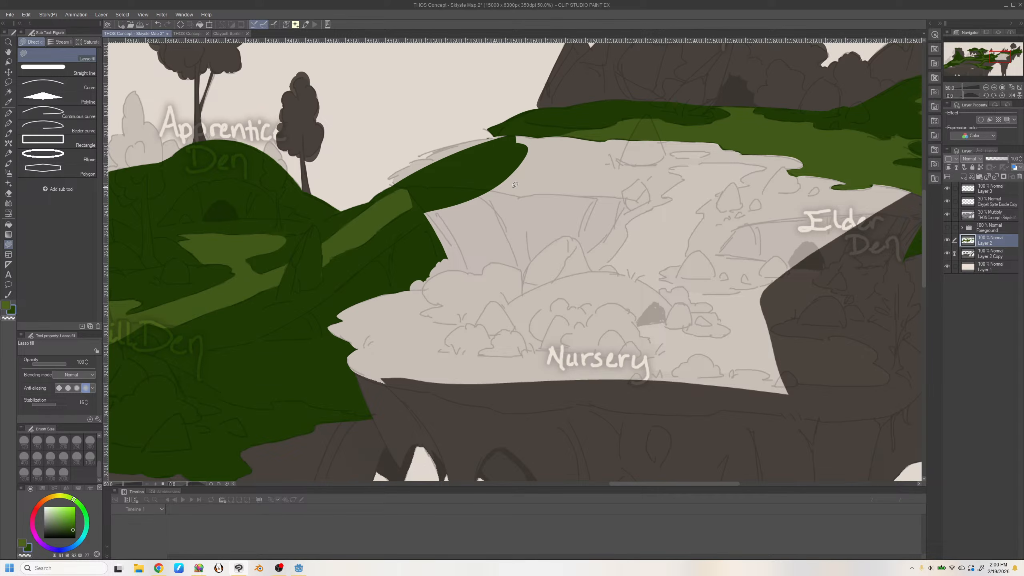
Close the notch in the left slope's light green path and extend the dark green beneath the far plateau's tip
alt+click(315, 263)
mouse_move(327, 241)
mouse_down()
mouse_move(271, 284)
mouse_move(346, 231)
mouse_move(339, 241)
mouse_up()
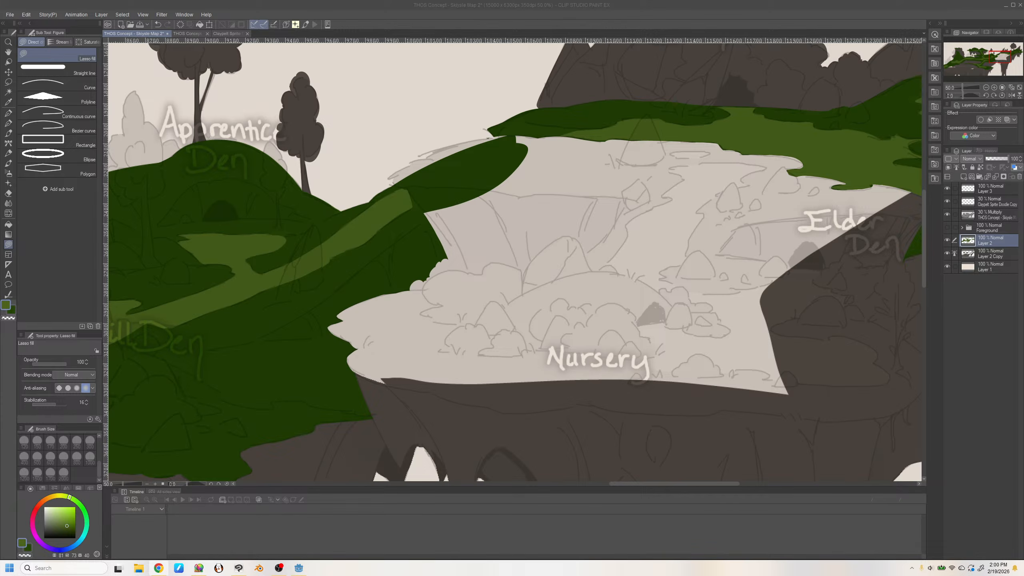
mouse_move(499, 135)
mouse_down()
mouse_move(473, 150)
mouse_move(523, 128)
mouse_up()
key(ctrl+z)
key(x)
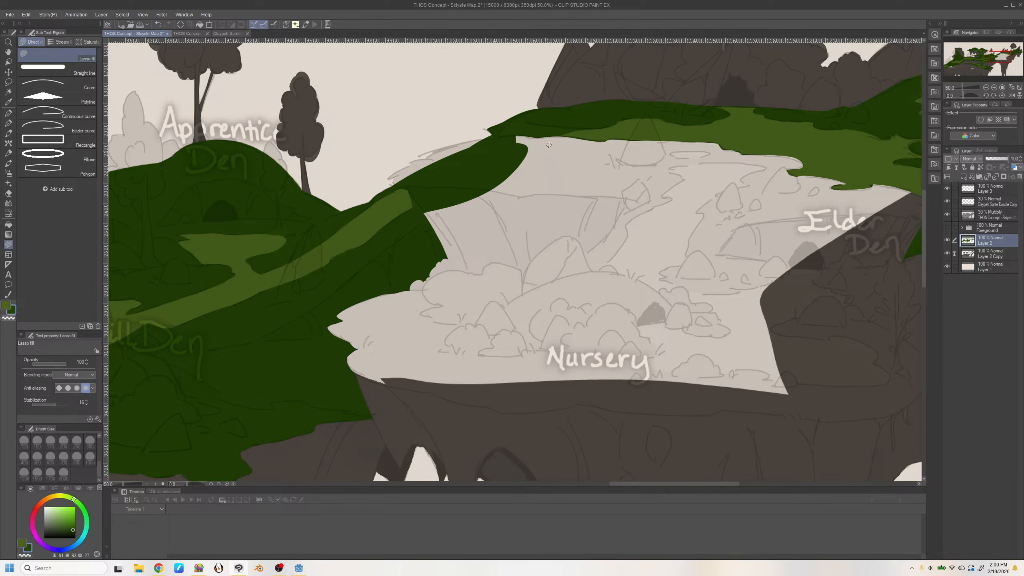
mouse_move(524, 134)
mouse_down()
mouse_move(558, 128)
mouse_move(520, 148)
mouse_move(571, 140)
mouse_up()
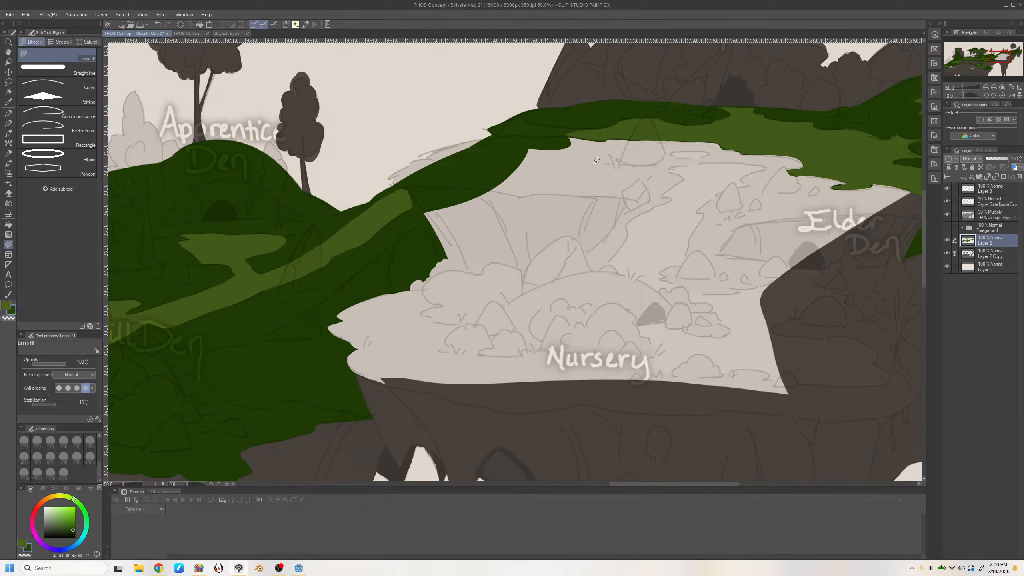
Continue the light green path across the new dark band until it meets the far plateau's path
key(x)
mouse_move(404, 188)
mouse_down()
mouse_move(574, 135)
mouse_move(577, 155)
mouse_move(509, 186)
mouse_move(384, 216)
mouse_move(467, 171)
mouse_move(405, 200)
mouse_up()
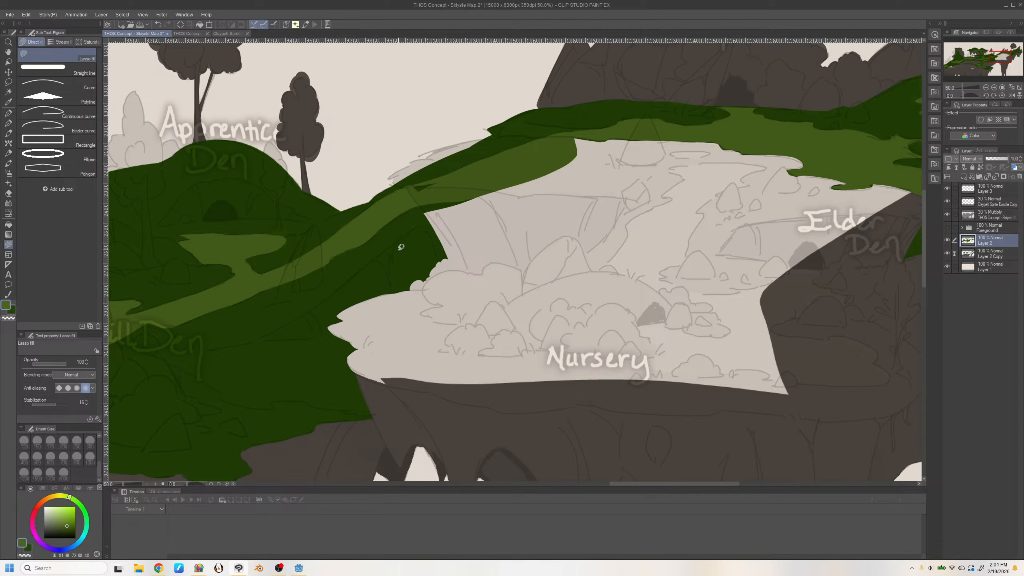
mouse_move(463, 179)
mouse_down()
mouse_move(401, 193)
mouse_move(476, 174)
mouse_up()
Fill dark green grass beneath the extended path, ending in a rounded edge below the far plateau
key(x)
mouse_move(409, 212)
mouse_down()
mouse_move(556, 177)
mouse_move(452, 233)
mouse_up()
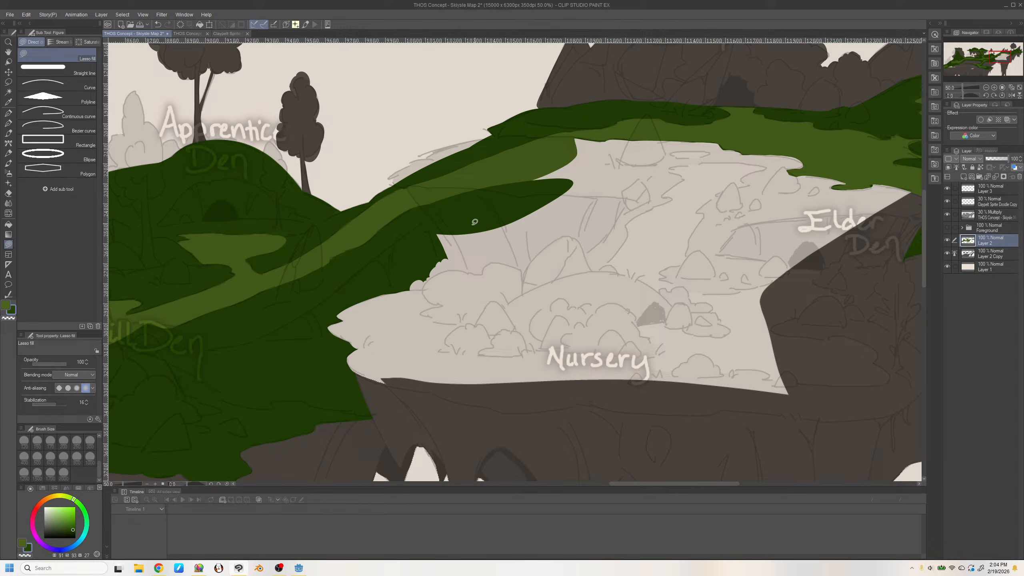
mouse_move(479, 197)
mouse_down()
mouse_move(518, 177)
mouse_move(502, 215)
mouse_up()
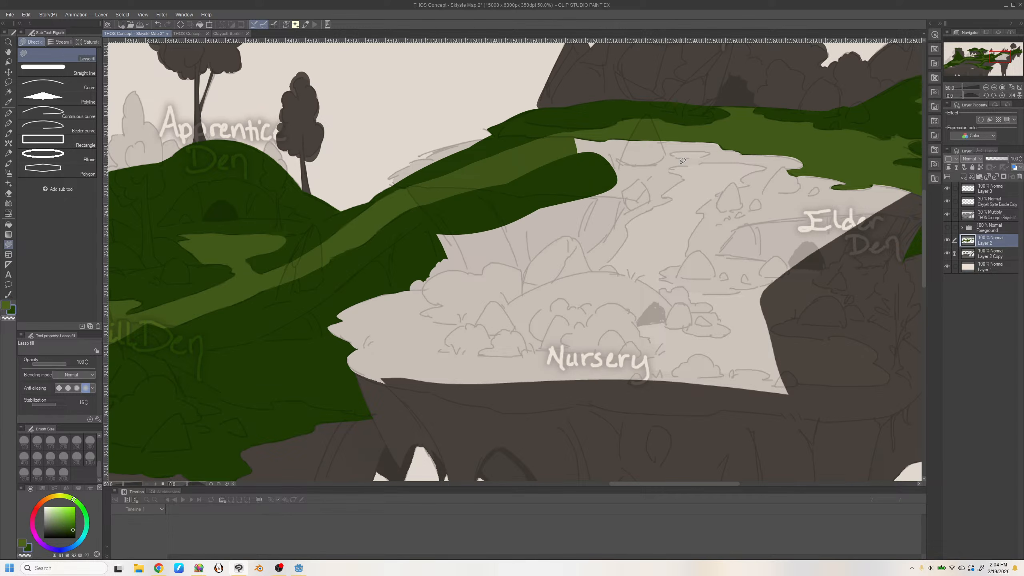
Extend the far plateau's light green ground downward, from the dark slope's rounded end across to the Elder Den rock
key(x)
mouse_move(601, 133)
mouse_down()
mouse_move(721, 198)
mouse_move(597, 133)
mouse_move(568, 135)
mouse_move(751, 189)
mouse_move(712, 185)
mouse_move(718, 194)
mouse_up()
drag(643, 484, 689, 483)
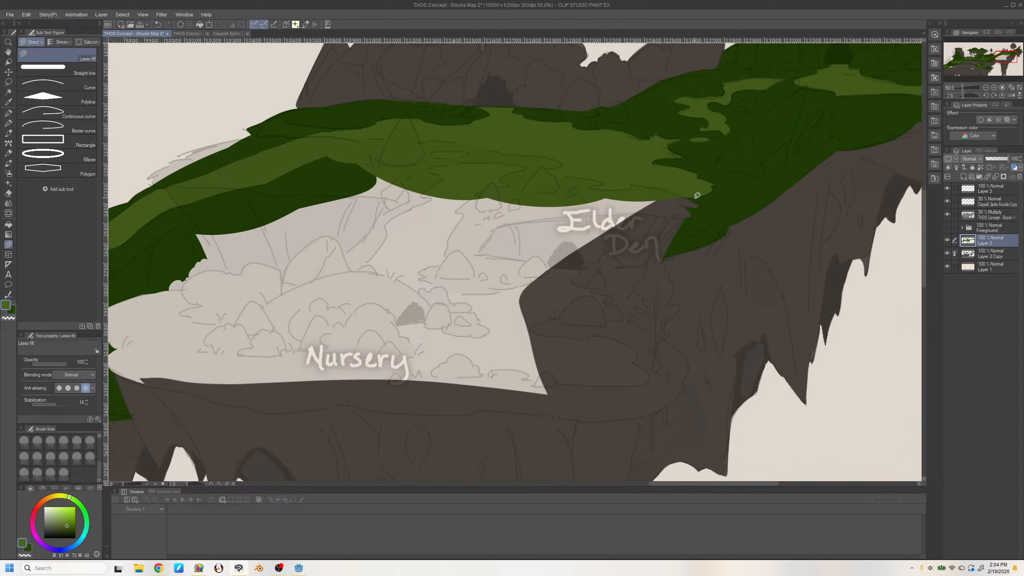
drag(697, 196, 600, 200)
key(ctrl+z)
mouse_move(700, 196)
mouse_down()
mouse_move(681, 198)
mouse_move(655, 178)
mouse_move(657, 203)
mouse_move(582, 182)
mouse_up()
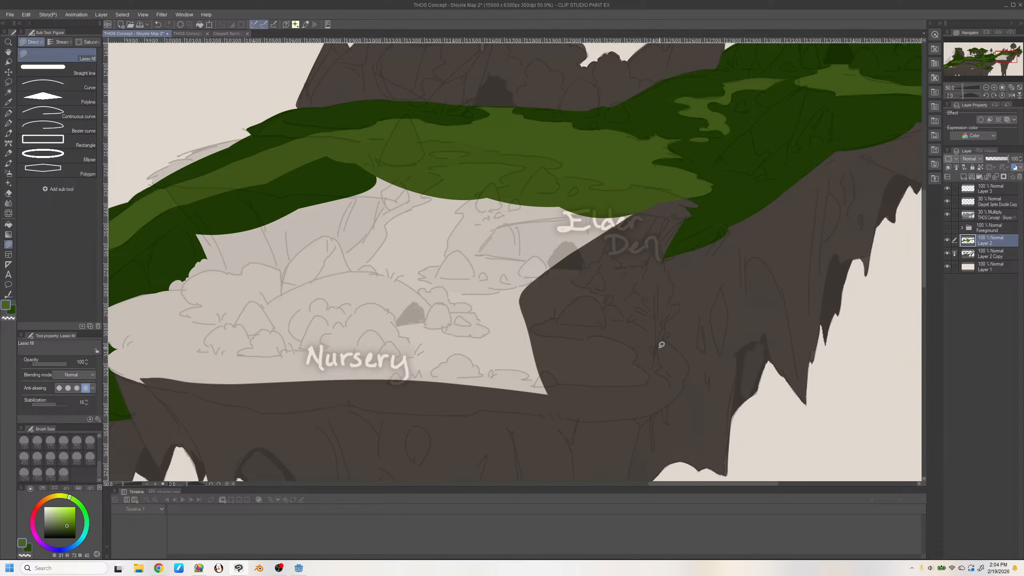
Resample the unshaded dark and light greens with the Multiply sketch layer hidden, and show the layer again
alt+click(687, 250)
click(947, 214)
alt+click(666, 181)
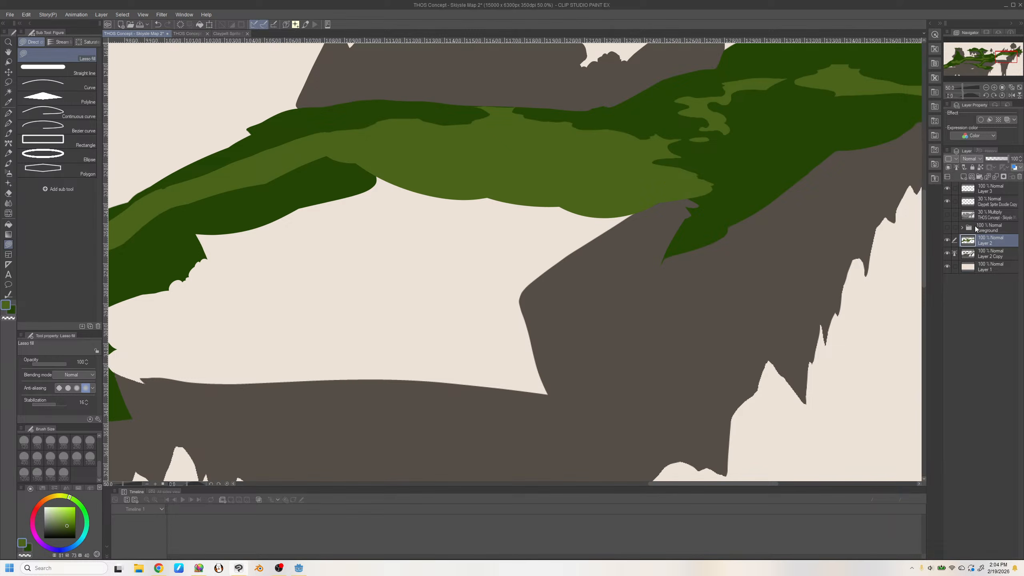
click(947, 215)
key(x)
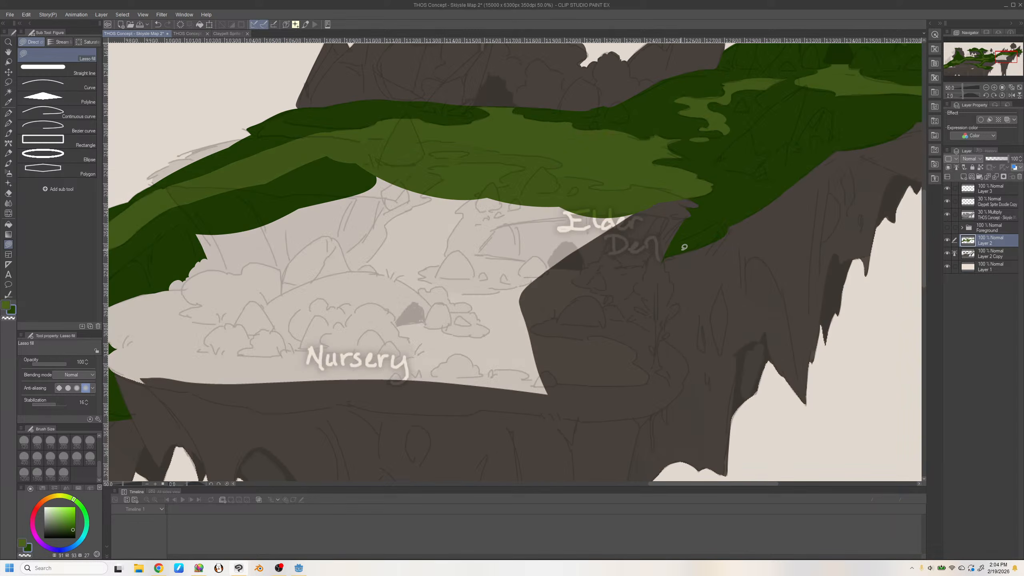
Fill a rounded dark green mass over the rock around the Elder Den label, joining the slope beside it
mouse_move(694, 242)
mouse_down()
mouse_move(673, 253)
mouse_move(600, 203)
mouse_move(721, 197)
mouse_move(710, 186)
mouse_move(653, 200)
mouse_move(669, 190)
mouse_move(704, 203)
mouse_up()
key(x)
key(ctrl+z)
key(x)
key(x)
key(x)
key(ctrl+z)
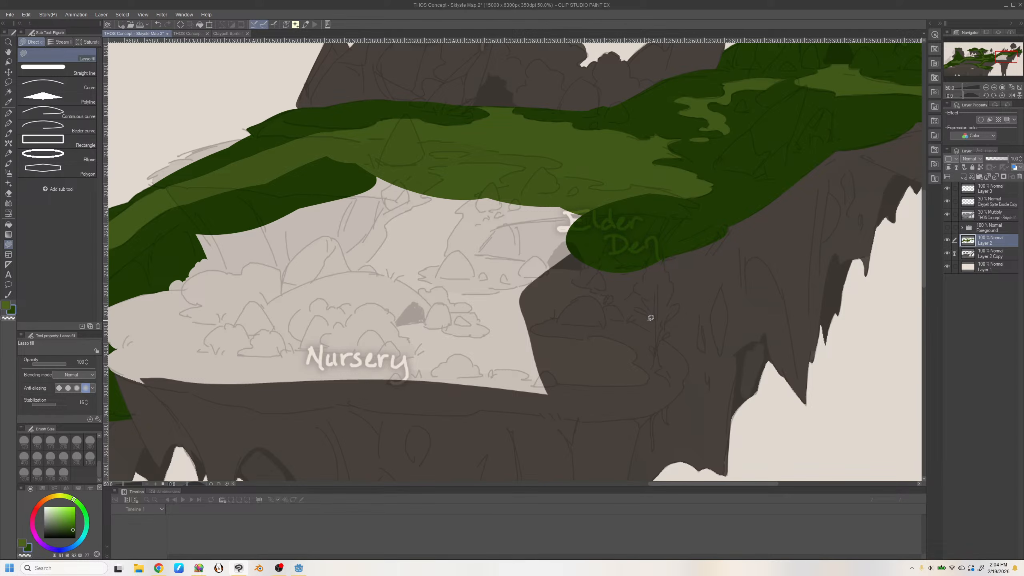
key(x)
Fill dark green into the gap at the Nursery ledge's outer edge, extending the Kill Den slope in a rounded curve
drag(659, 487, 622, 484)
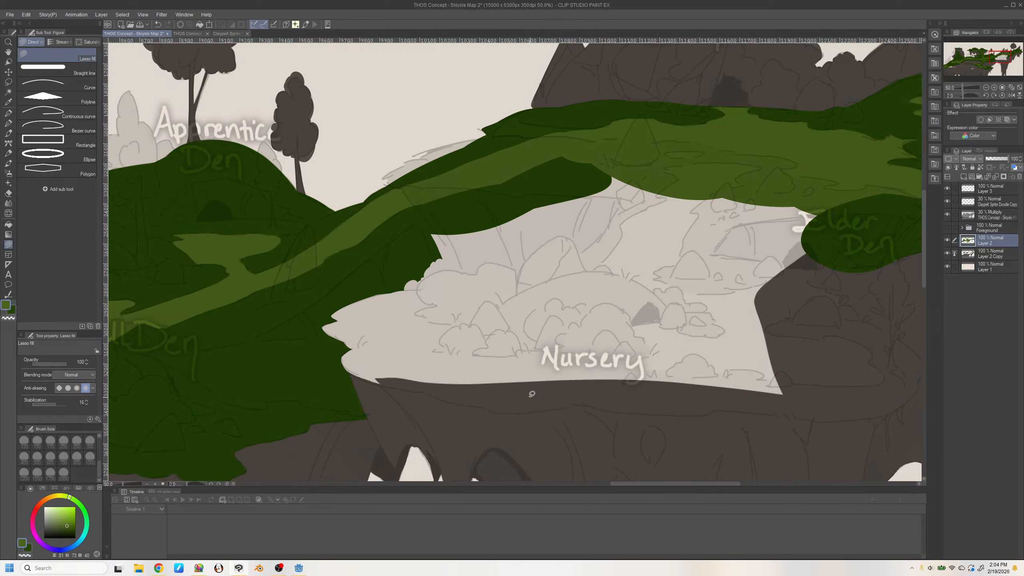
key(x)
mouse_move(366, 416)
mouse_down()
mouse_move(346, 361)
mouse_move(369, 416)
mouse_up()
key(ctrl+z)
drag(366, 414, 342, 347)
mouse_move(350, 372)
mouse_down()
mouse_move(317, 357)
mouse_move(362, 384)
mouse_move(368, 277)
mouse_move(336, 348)
mouse_move(343, 391)
mouse_move(354, 381)
mouse_move(379, 322)
mouse_move(342, 372)
mouse_move(317, 354)
mouse_move(319, 377)
mouse_up()
key(ctrl+z)
key(ctrl+z)
key(ctrl+z)
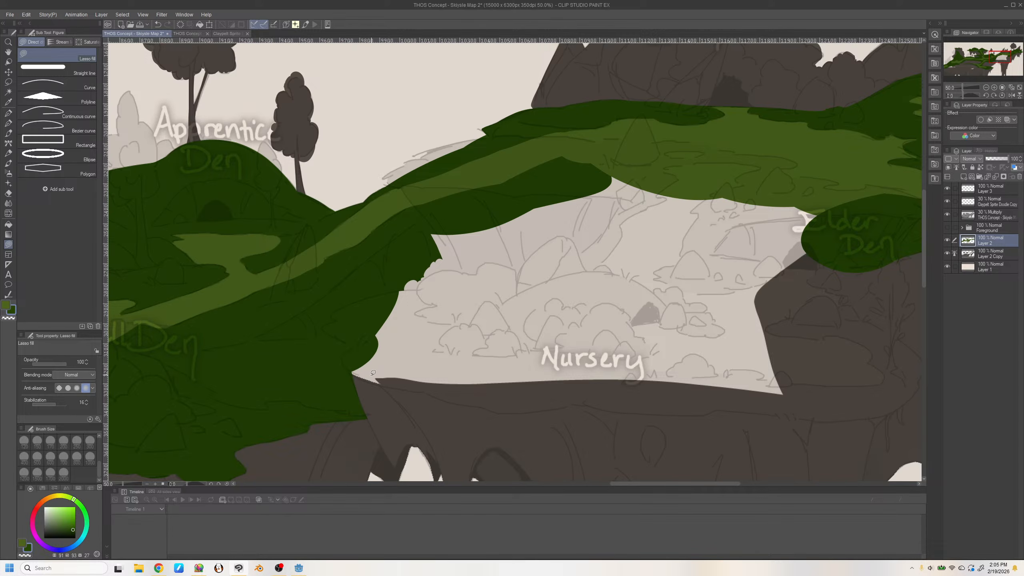
Lower the Lasso fill stabilization to 5 and fill a large dark green mass below the path, behind the Nursery
click(52, 404)
mouse_move(364, 343)
mouse_down()
mouse_move(385, 341)
mouse_move(353, 352)
mouse_move(420, 334)
mouse_move(404, 242)
mouse_move(407, 319)
mouse_up()
key(ctrl+z)
key(ctrl+z)
mouse_move(501, 201)
mouse_down()
mouse_move(529, 282)
mouse_move(572, 201)
mouse_up()
mouse_move(508, 213)
mouse_down()
mouse_move(503, 270)
mouse_move(486, 270)
mouse_move(403, 334)
mouse_move(438, 331)
mouse_up()
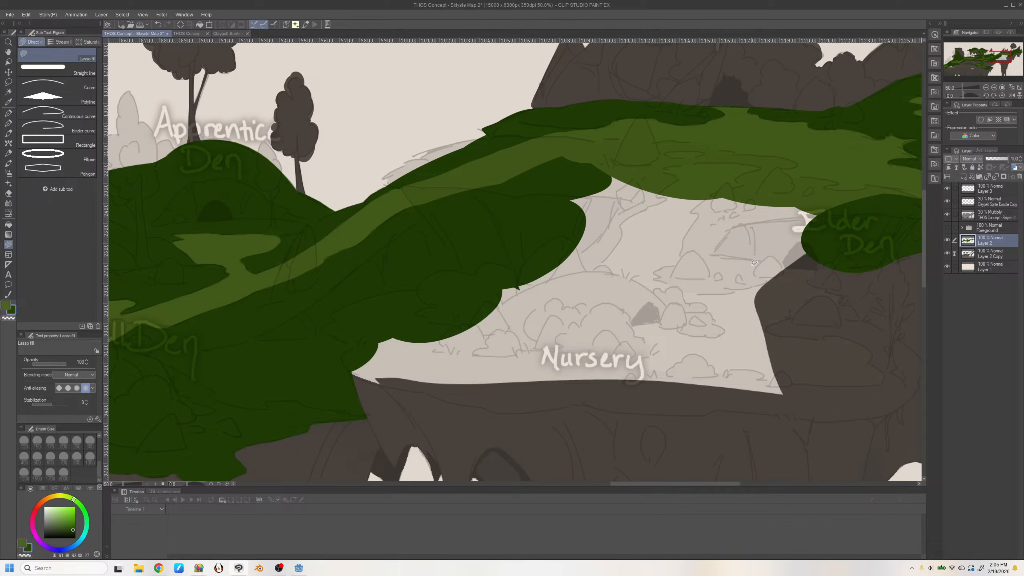
Cut a pointed opening out of the dark green slope beneath the path using the transparent colour
key(c)
mouse_move(252, 337)
mouse_down()
mouse_move(407, 226)
mouse_move(437, 218)
mouse_move(454, 275)
mouse_move(421, 310)
mouse_move(260, 337)
mouse_up()
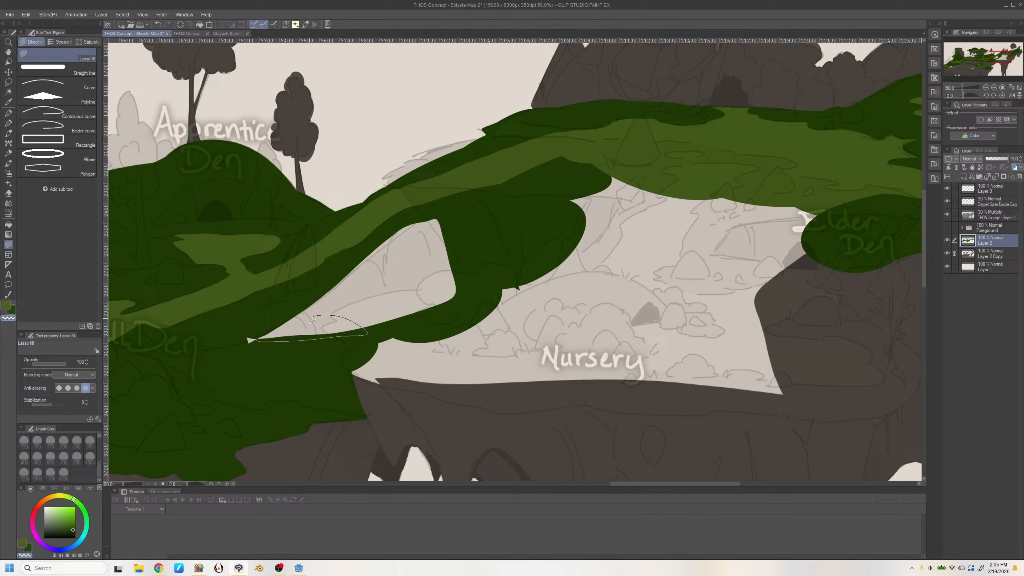
key(c)
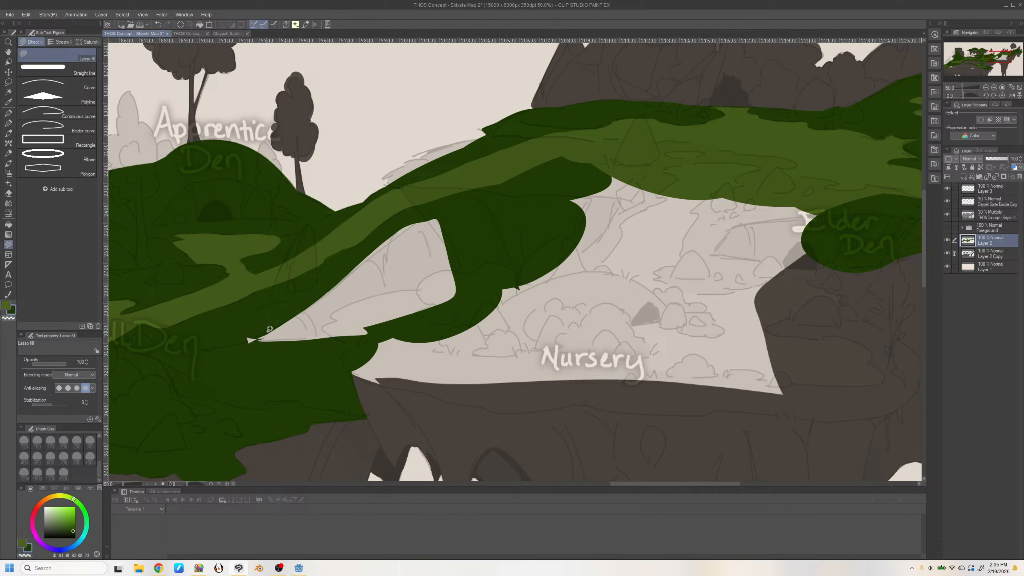
Try a dark green fill at the opening's narrow tip with the Multiply sketch layer hidden
click(947, 214)
alt+click(297, 351)
mouse_move(288, 323)
mouse_down()
mouse_move(244, 328)
mouse_move(257, 324)
mouse_up()
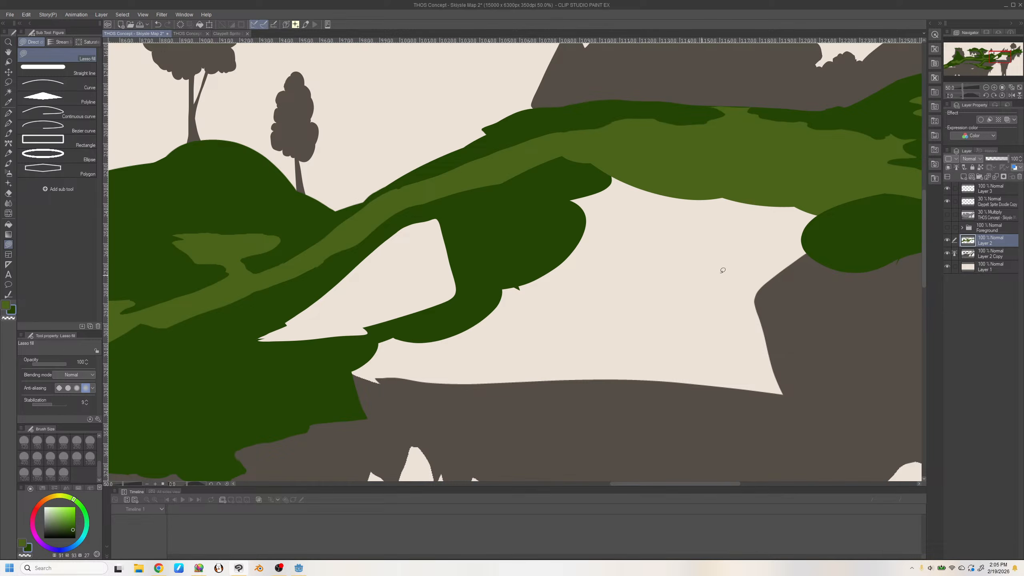
key(ctrl+z)
click(950, 214)
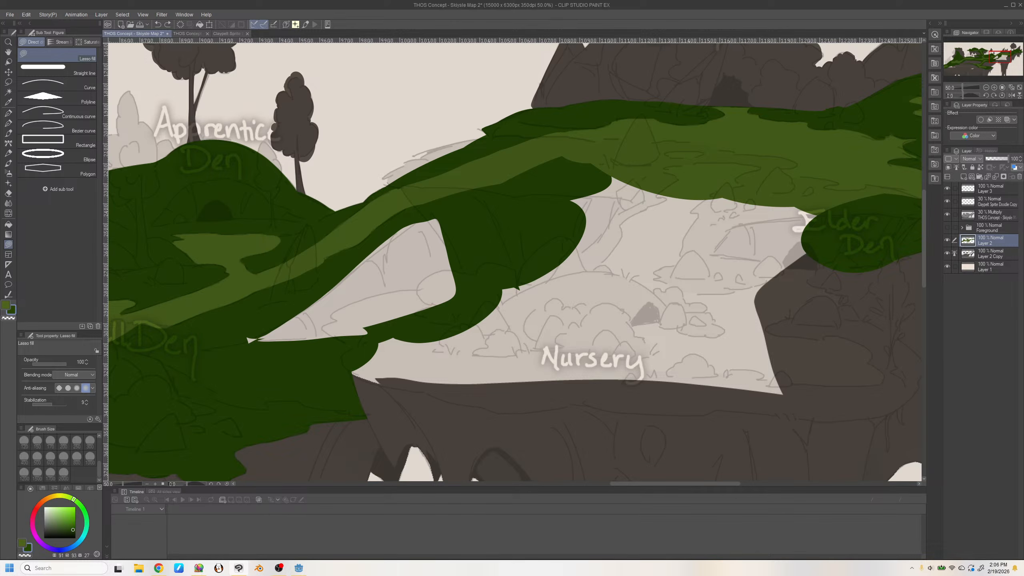
Smooth the upper edge and narrow tip of the slope opening with dark green fills
mouse_move(277, 325)
mouse_down()
mouse_move(260, 337)
mouse_move(291, 329)
mouse_move(246, 341)
mouse_move(285, 336)
mouse_move(246, 341)
mouse_move(284, 332)
mouse_move(258, 337)
mouse_move(300, 317)
mouse_move(354, 266)
mouse_up()
key(c)
key(ctrl+z)
key(ctrl+z)
key(x)
mouse_move(304, 308)
mouse_down()
mouse_move(347, 261)
mouse_move(315, 305)
mouse_move(276, 325)
mouse_up()
drag(350, 275, 298, 315)
mouse_move(367, 259)
mouse_down()
mouse_move(425, 211)
mouse_move(345, 273)
mouse_up()
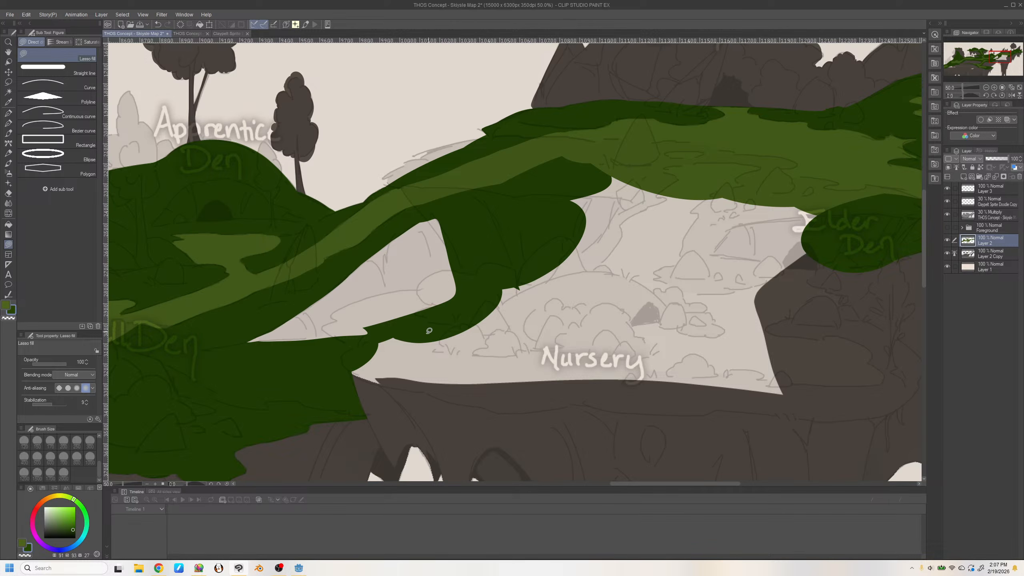
Cut the opening through to the Nursery gap in transparent colour and even out its lower edge in dark green
click(25, 555)
mouse_move(477, 299)
mouse_down()
mouse_move(449, 308)
mouse_move(427, 228)
mouse_move(518, 316)
mouse_up()
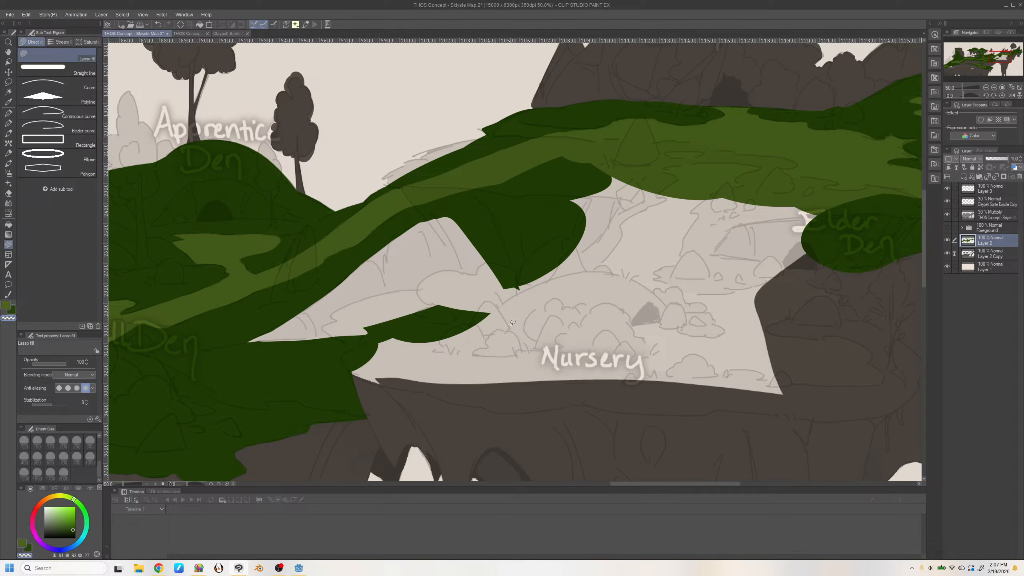
key(c)
mouse_move(257, 342)
mouse_down()
mouse_move(358, 342)
mouse_move(278, 352)
mouse_move(371, 333)
mouse_move(359, 344)
mouse_up()
Touch up the dark green corner where the Kill Den slope meets the Nursery ledge's rock
drag(349, 367, 361, 401)
key(ctrl+z)
drag(349, 364, 366, 412)
key(ctrl+z)
key(ctrl+z)
drag(354, 370, 346, 353)
Toggle the Foreground folder's visibility to compare the foreground terrain with the green ground behind it
click(947, 228)
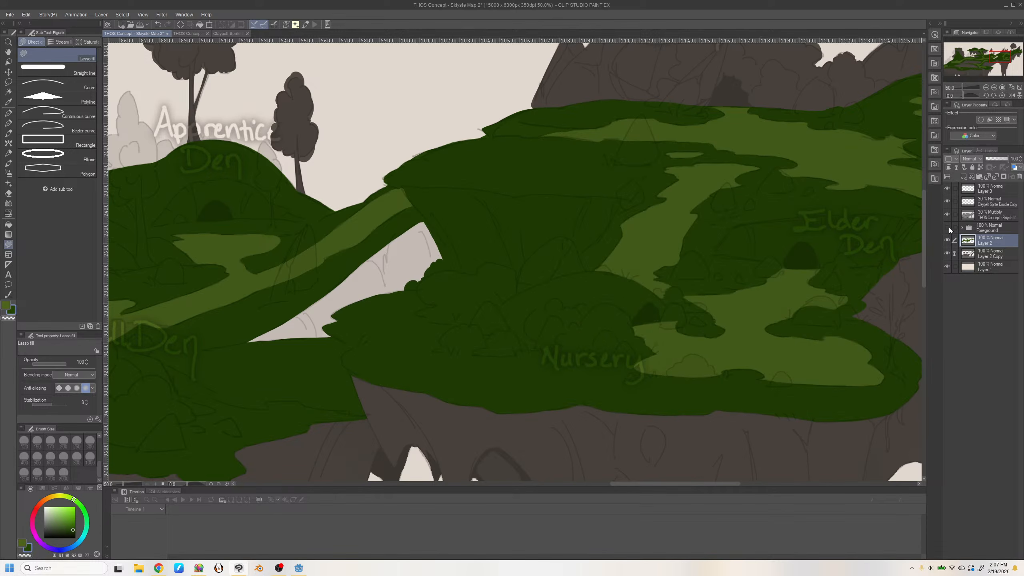
click(947, 228)
click(948, 228)
click(947, 229)
click(947, 229)
click(948, 228)
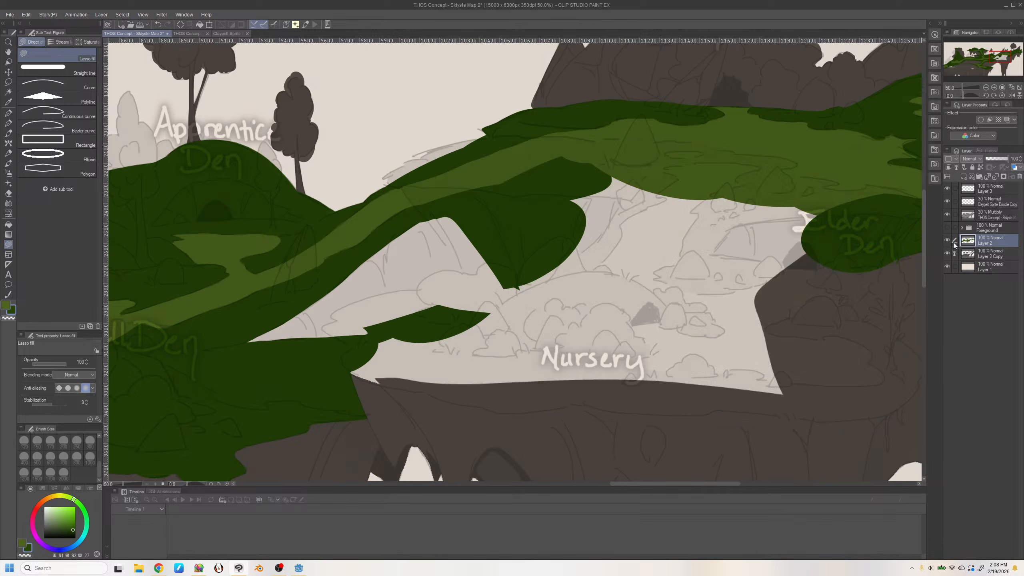
Fill the small pale gap in the rock below the Low Guard Den path with the rock's brown on Layer 2 Copy
click(978, 250)
click(978, 242)
click(986, 88)
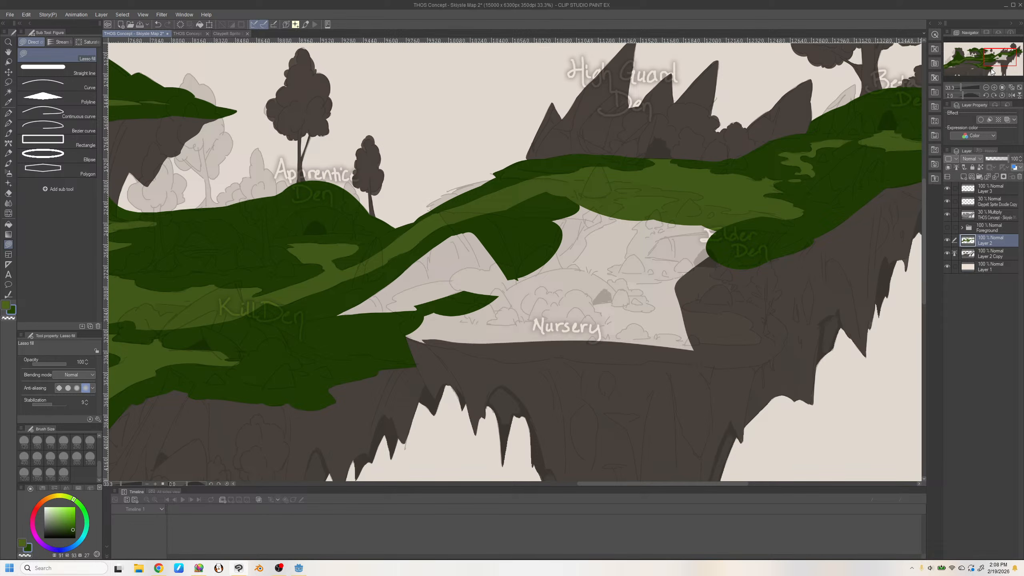
mouse_move(991, 71)
mouse_down()
mouse_move(1004, 60)
mouse_move(975, 74)
mouse_up()
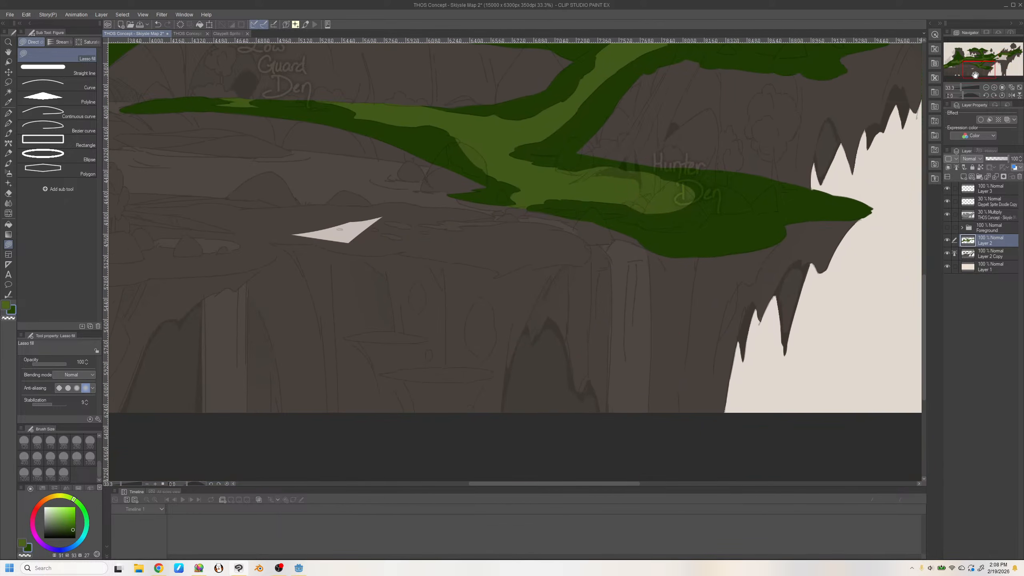
click(976, 250)
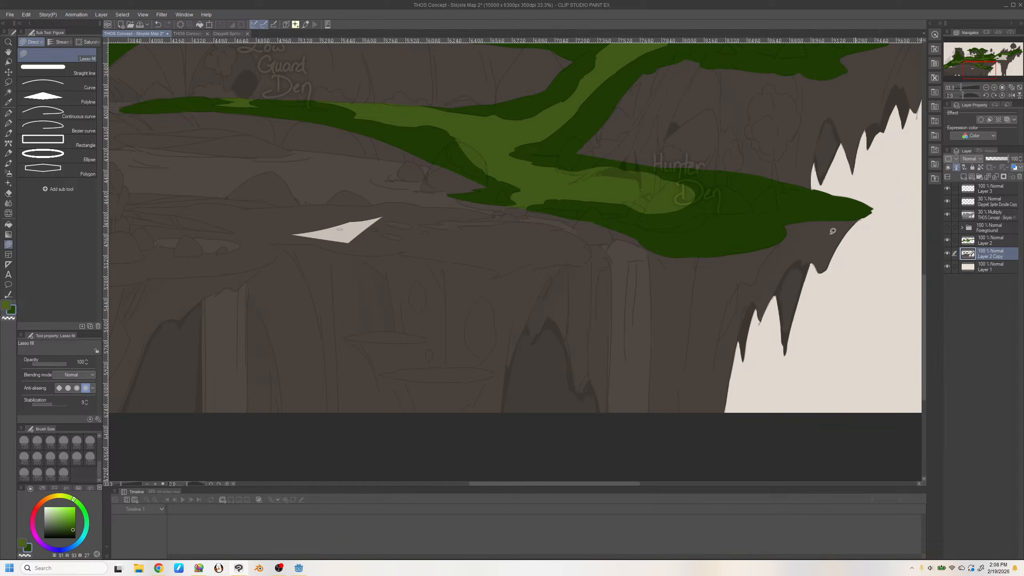
click(947, 217)
alt+click(514, 310)
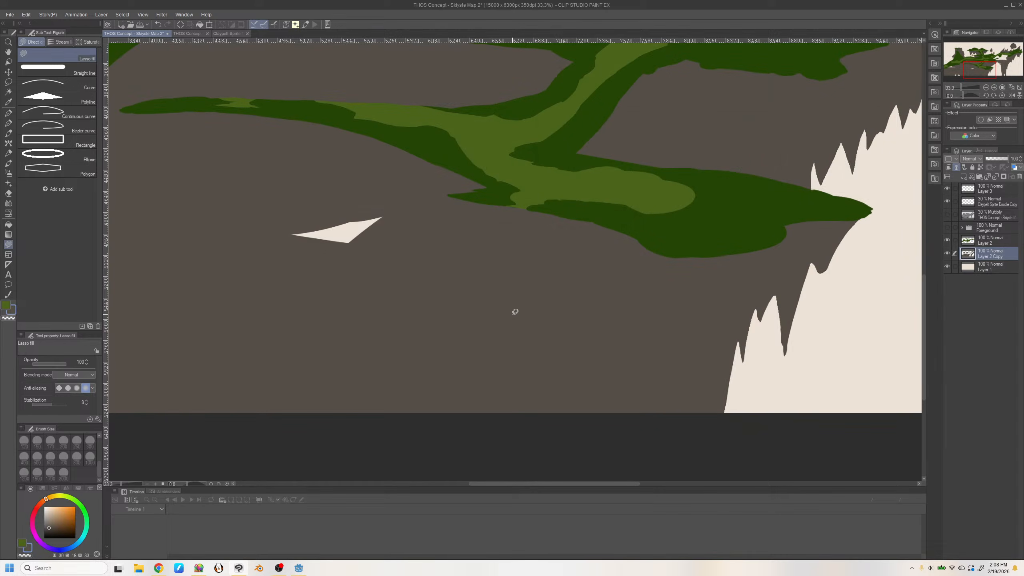
mouse_move(395, 202)
mouse_down()
mouse_move(319, 290)
mouse_move(341, 220)
mouse_up()
alt+click(710, 226)
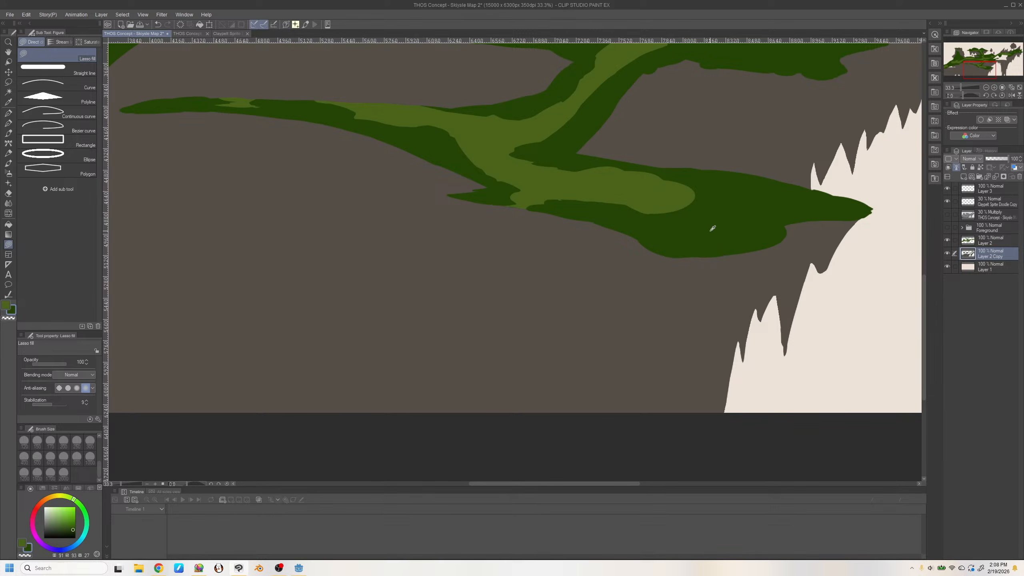
click(947, 214)
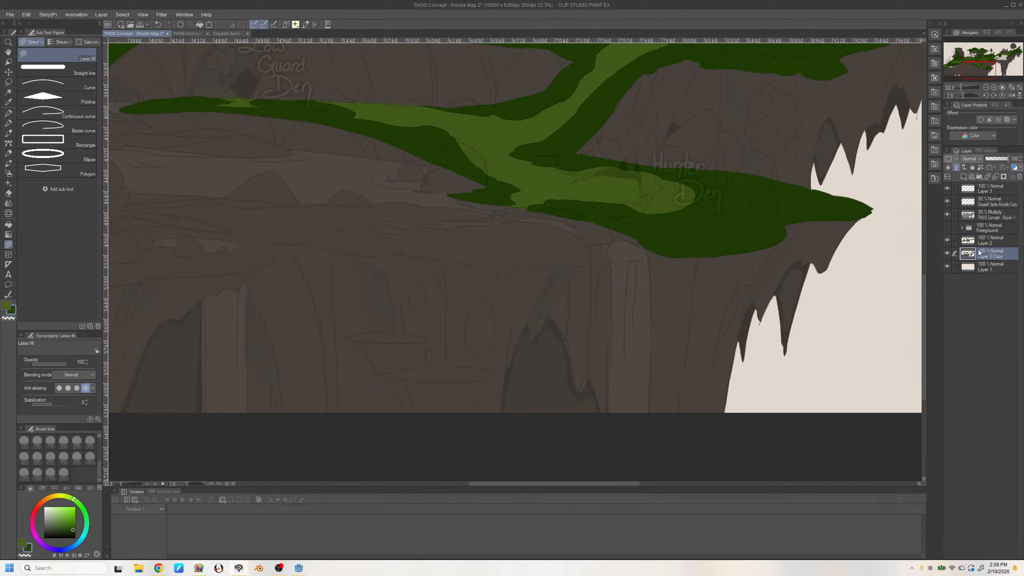
Fill the pale opening behind the Nursery, from the Kill Den slope to the Elder Den, with the rock's brown on Layer 2 Copy
mouse_move(980, 64)
mouse_down()
mouse_move(1002, 51)
mouse_move(968, 56)
mouse_move(986, 67)
mouse_move(997, 54)
mouse_move(966, 64)
mouse_move(999, 69)
mouse_move(1000, 59)
mouse_up()
mouse_move(264, 262)
mouse_down()
mouse_move(252, 303)
mouse_move(330, 321)
mouse_move(517, 332)
mouse_move(628, 309)
mouse_move(658, 200)
mouse_move(560, 159)
mouse_move(331, 215)
mouse_move(130, 448)
mouse_up()
key(ctrl+z)
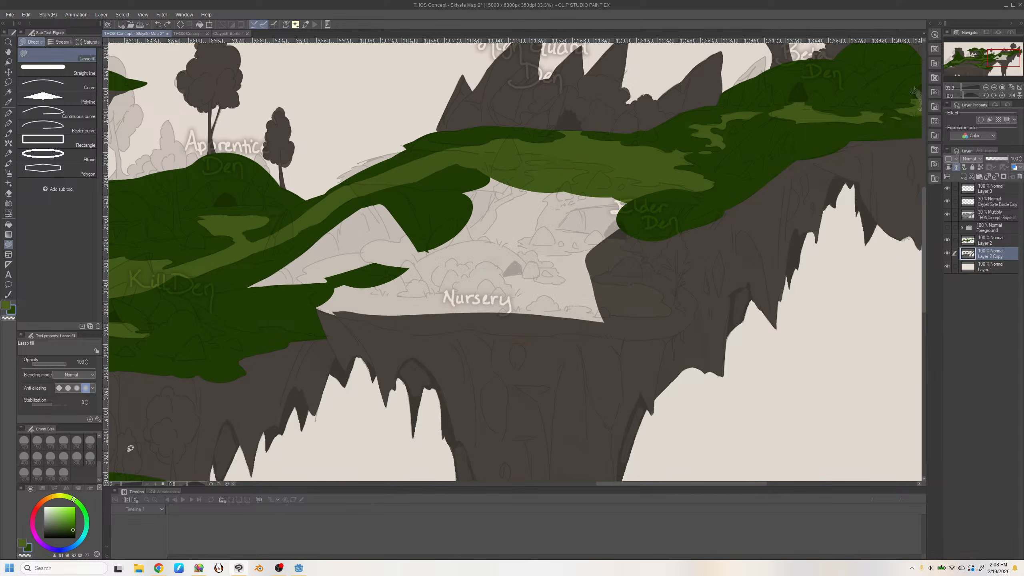
click(948, 214)
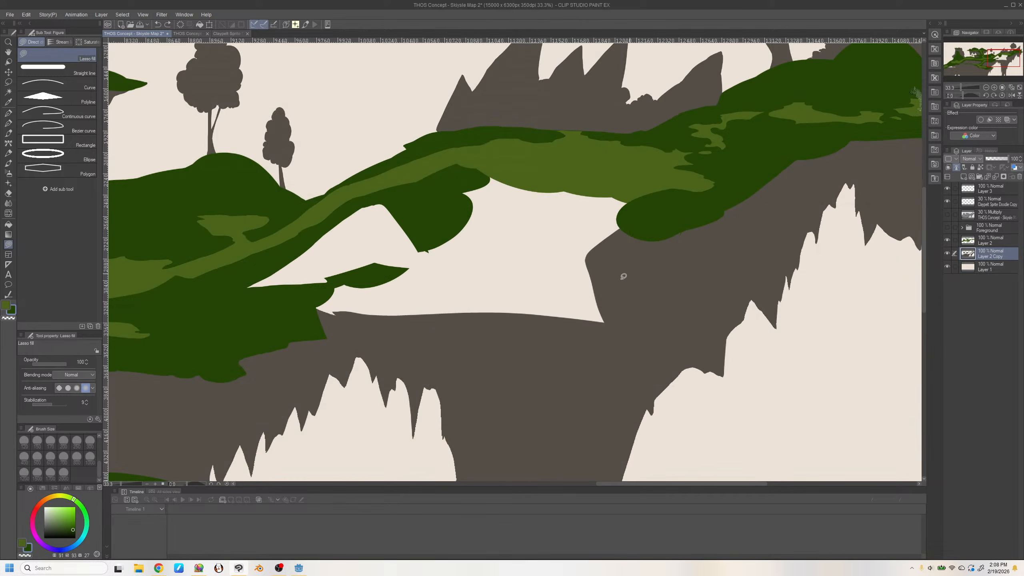
alt+click(609, 292)
click(947, 214)
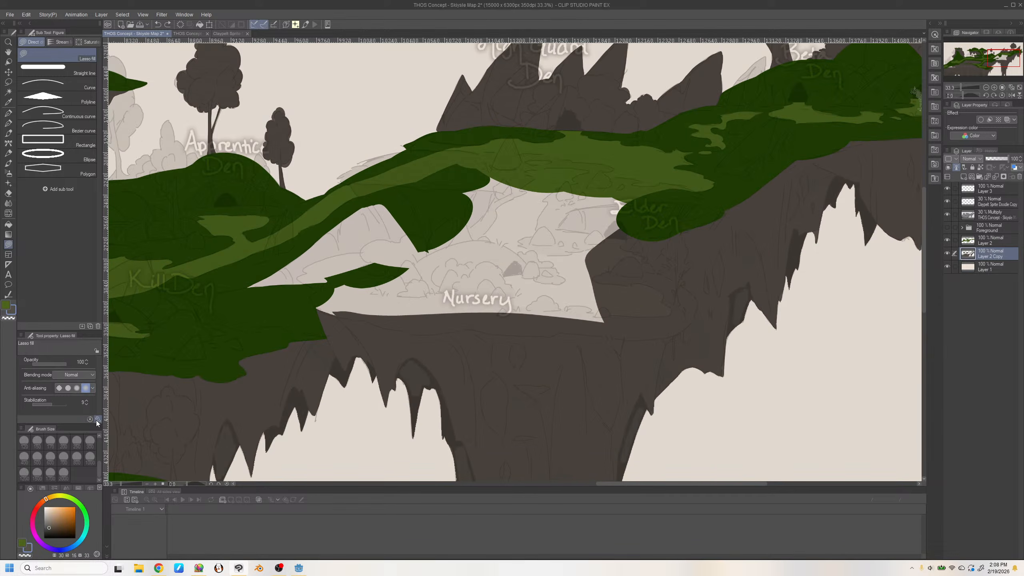
mouse_move(626, 315)
mouse_down()
mouse_move(604, 165)
mouse_move(412, 172)
mouse_move(278, 250)
mouse_move(234, 293)
mouse_move(364, 322)
mouse_move(632, 321)
mouse_up()
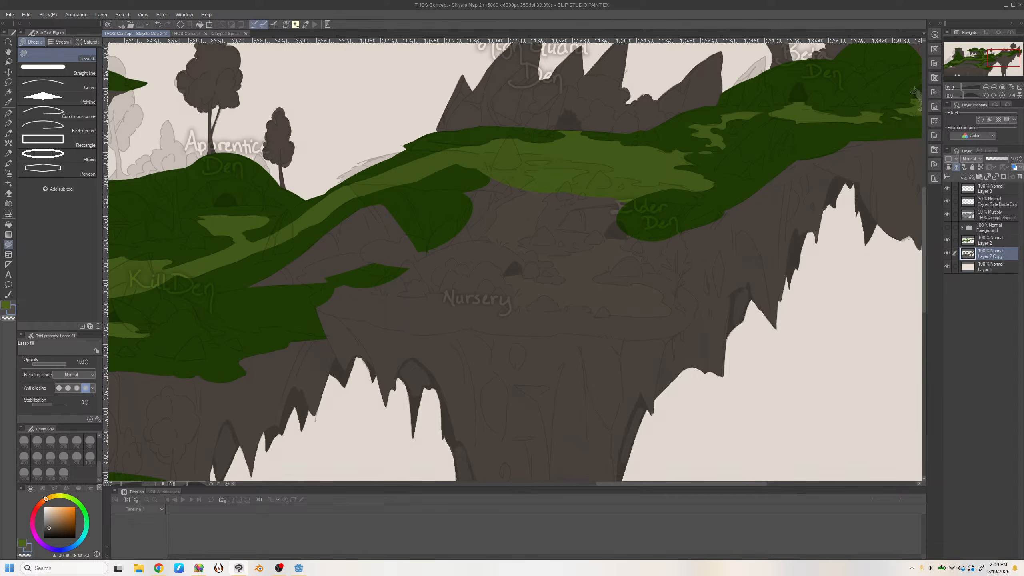
key(alt+Tab)
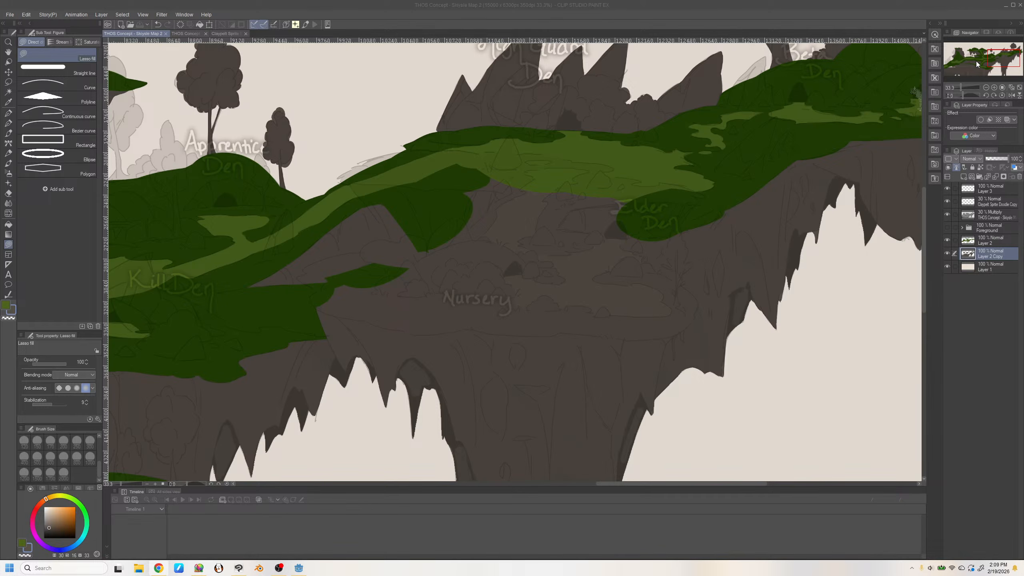
Touch up the dark green edge of the slope between the Elder Den and Beta Den on Layer 2
mouse_move(994, 63)
mouse_down()
mouse_move(998, 53)
mouse_move(996, 67)
mouse_up()
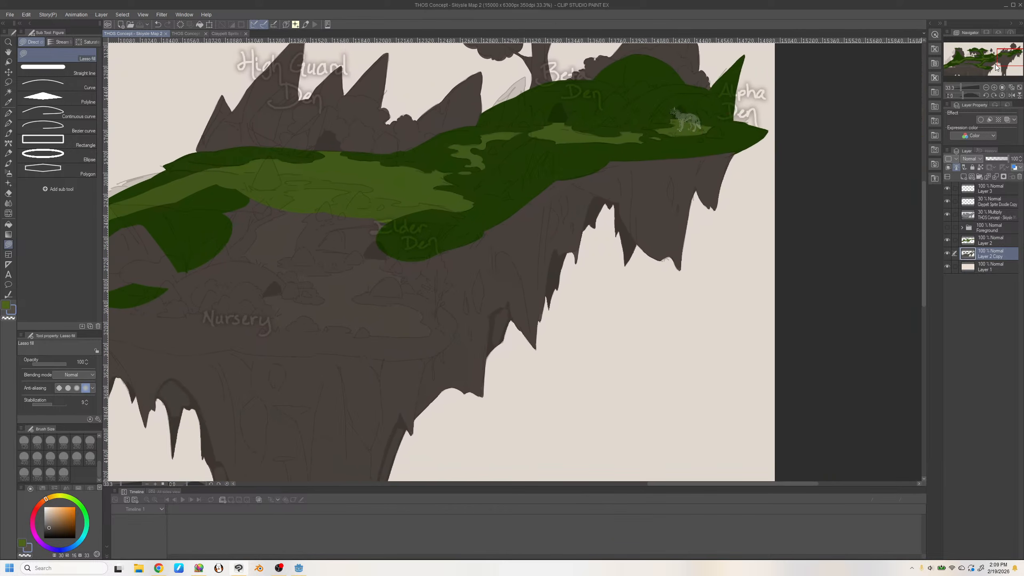
click(992, 239)
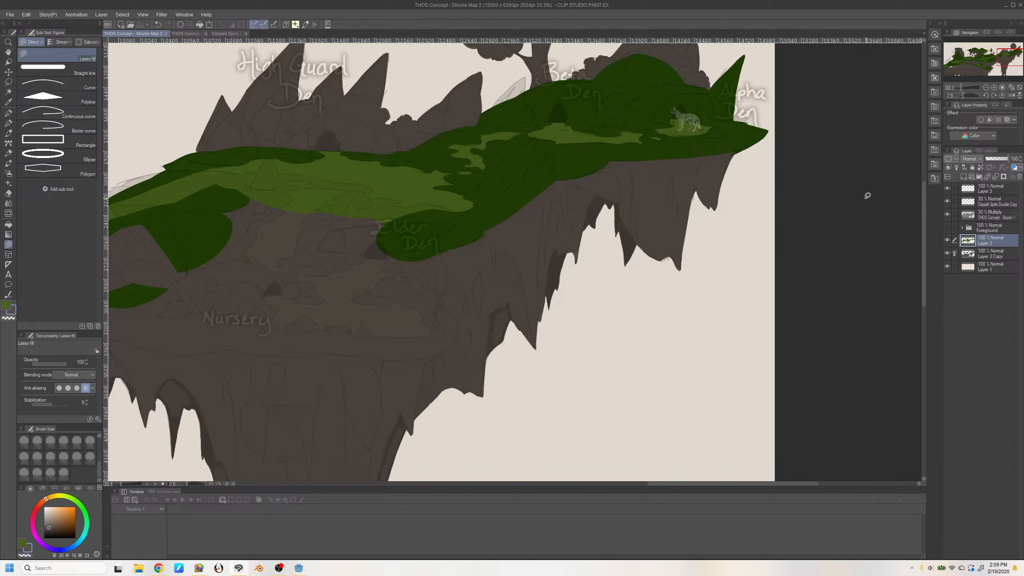
click(947, 215)
alt+click(587, 156)
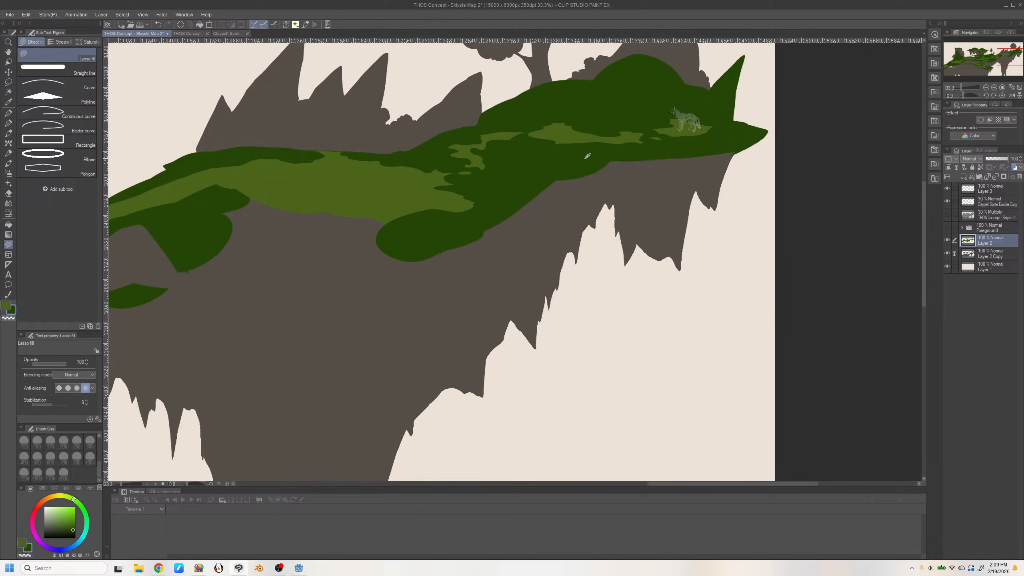
click(947, 215)
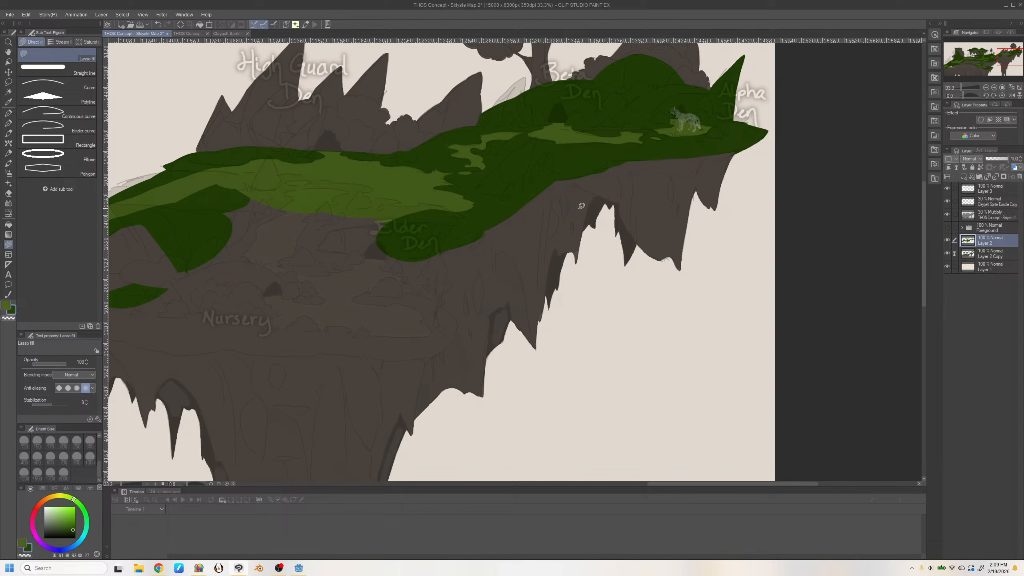
drag(557, 178, 513, 198)
Show the Foreground folder to check its terrain near the Nursery and Omega Den, and hide it again
click(948, 228)
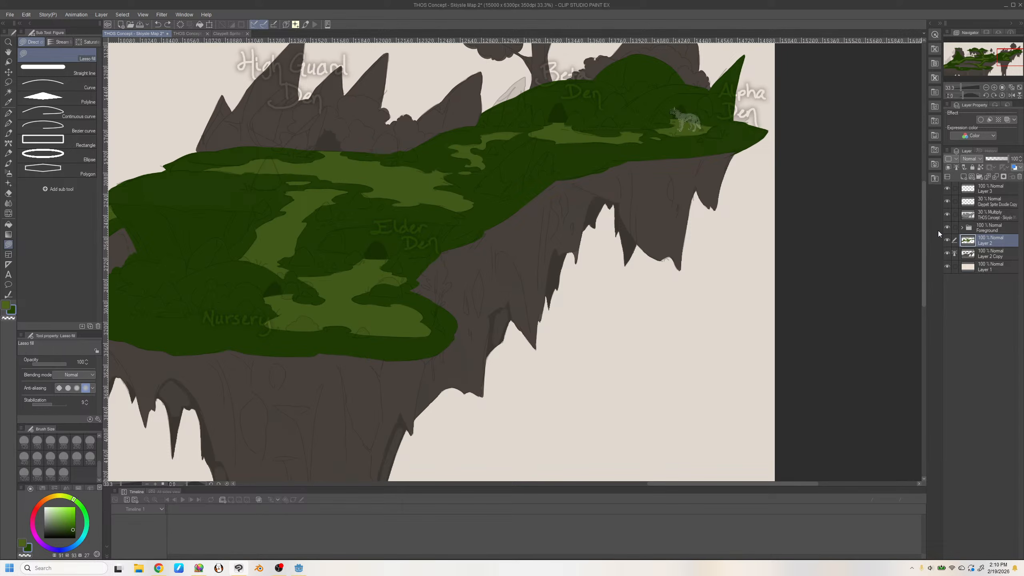
drag(1002, 55, 950, 65)
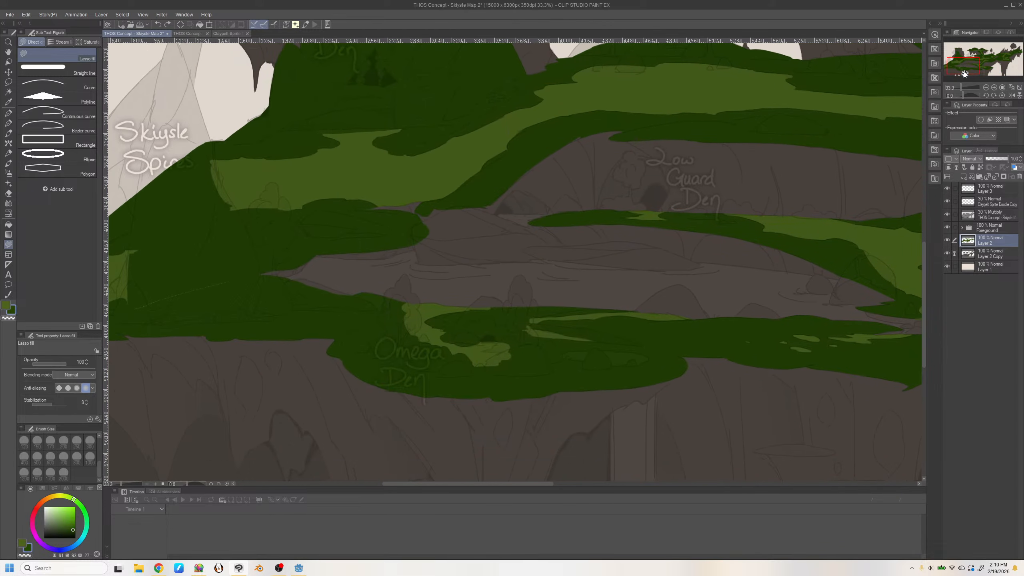
key(ctrl+z)
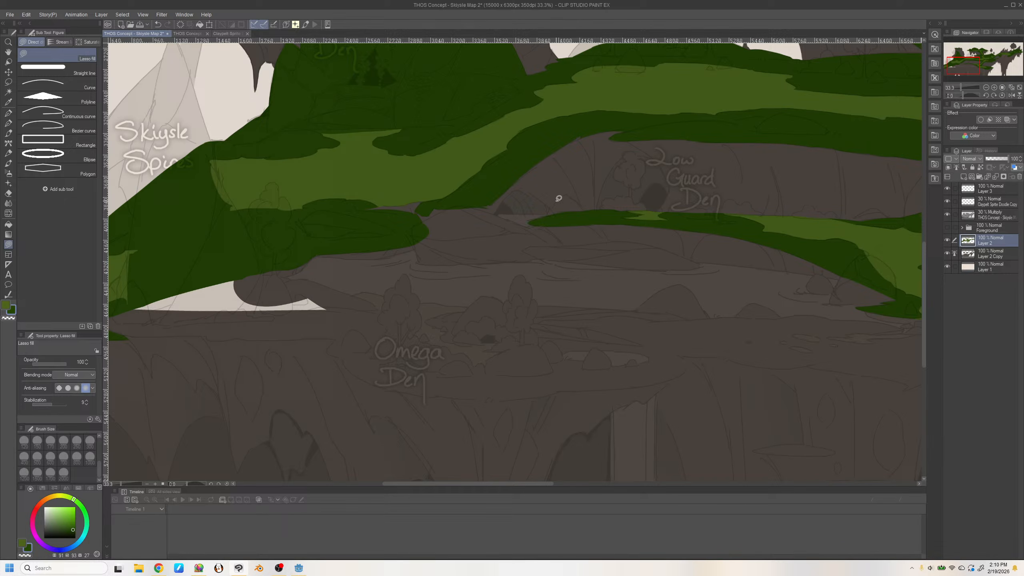
mouse_move(966, 68)
mouse_down()
mouse_move(967, 58)
mouse_move(987, 71)
mouse_move(966, 62)
mouse_up()
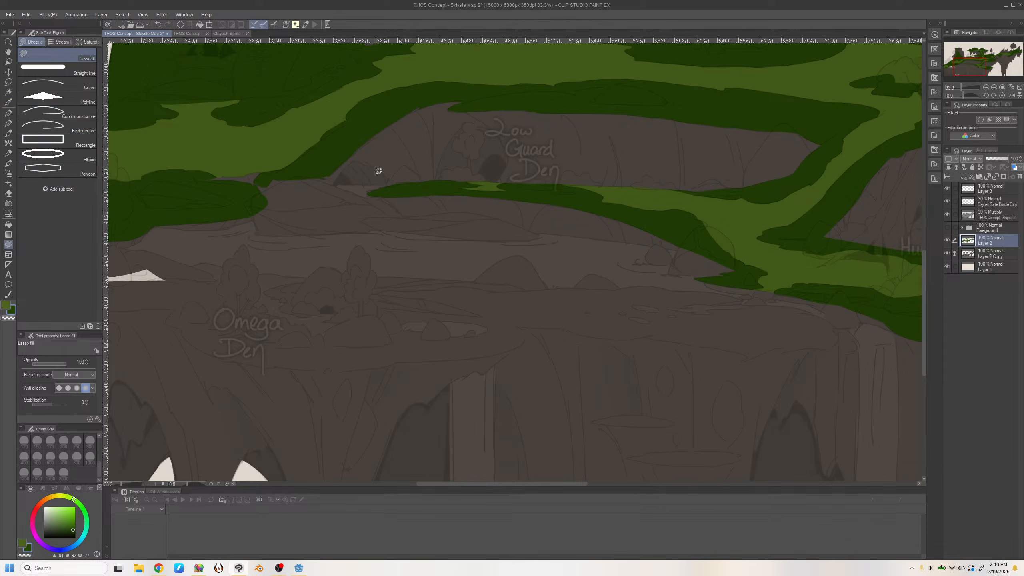
mouse_move(356, 179)
mouse_down()
mouse_move(571, 276)
mouse_move(743, 182)
mouse_move(359, 178)
mouse_up()
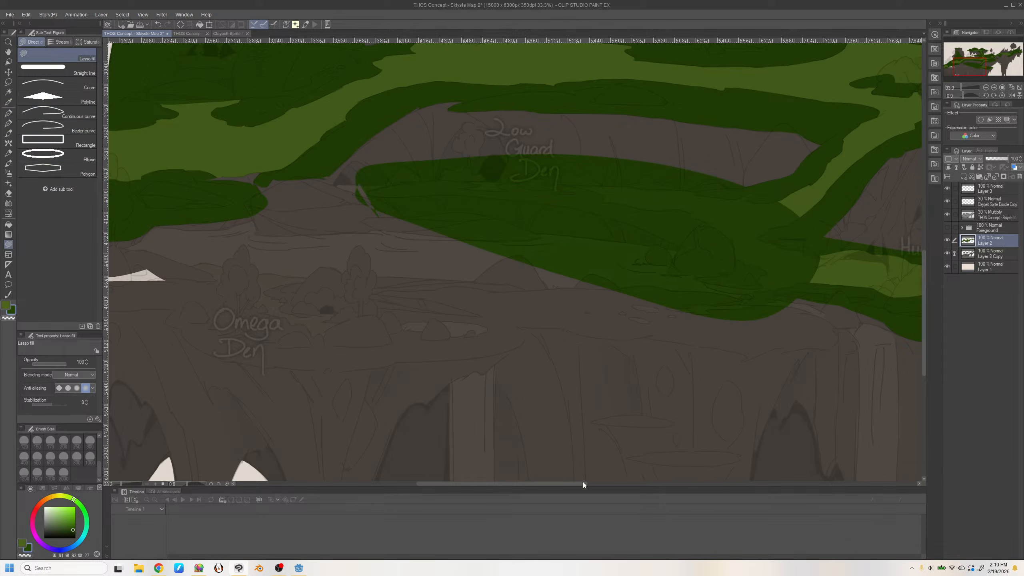
key(ctrl+z)
Try lasso-selecting the green ledge below the Low Guard Den
click(8, 83)
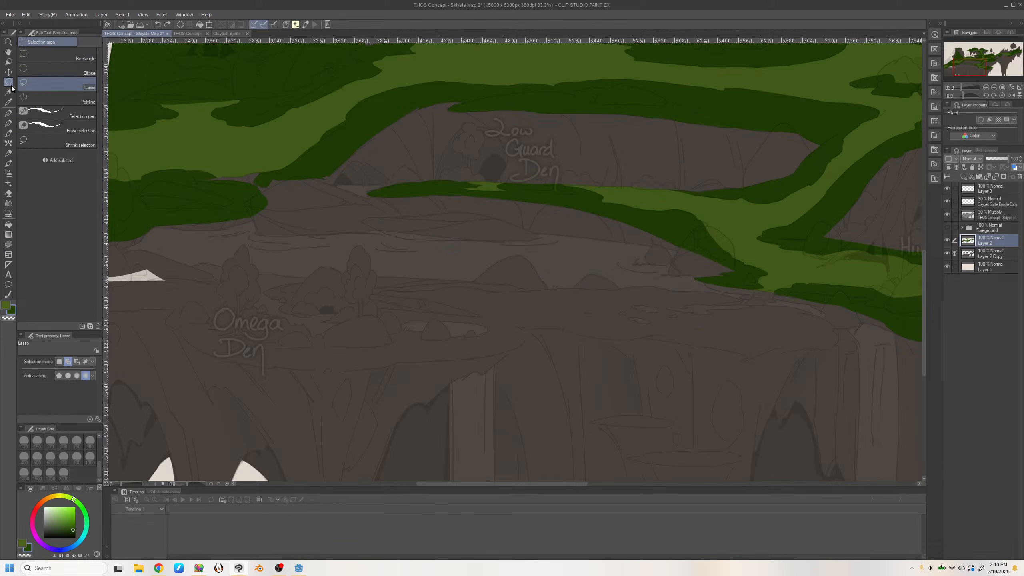
mouse_move(362, 177)
mouse_down()
mouse_move(601, 164)
mouse_move(337, 241)
mouse_up()
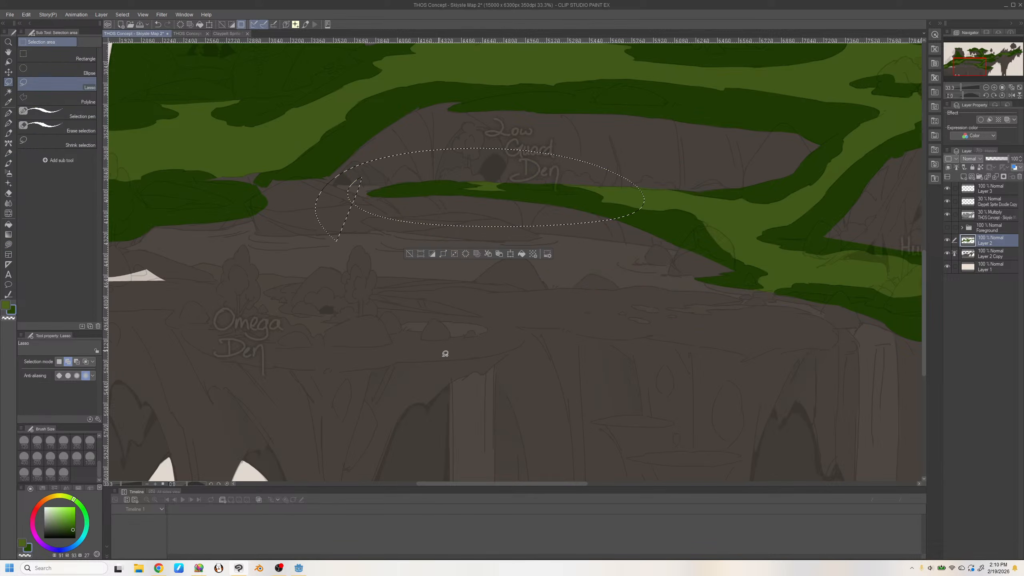
key(ctrl+d)
mouse_move(352, 174)
mouse_down()
mouse_move(434, 233)
mouse_move(811, 172)
mouse_up()
key(ctrl+d)
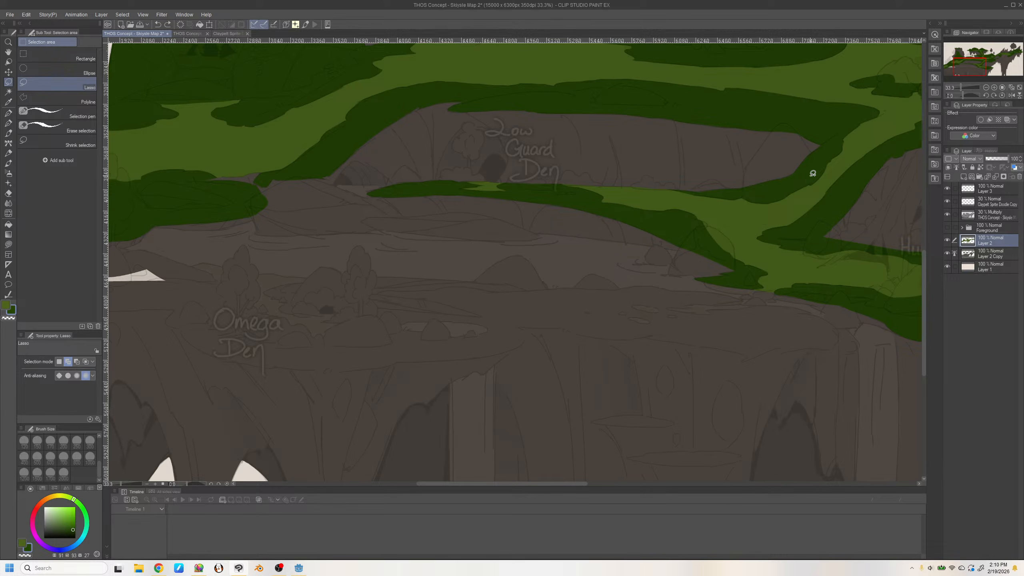
mouse_move(487, 167)
mouse_down()
mouse_move(357, 185)
mouse_move(545, 165)
mouse_move(553, 176)
mouse_up()
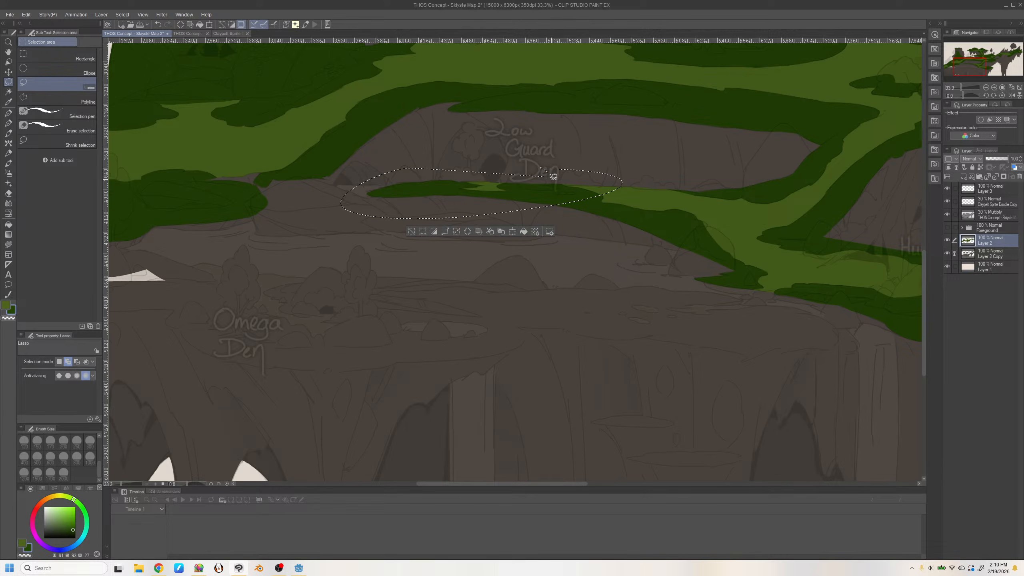
key(ctrl+d)
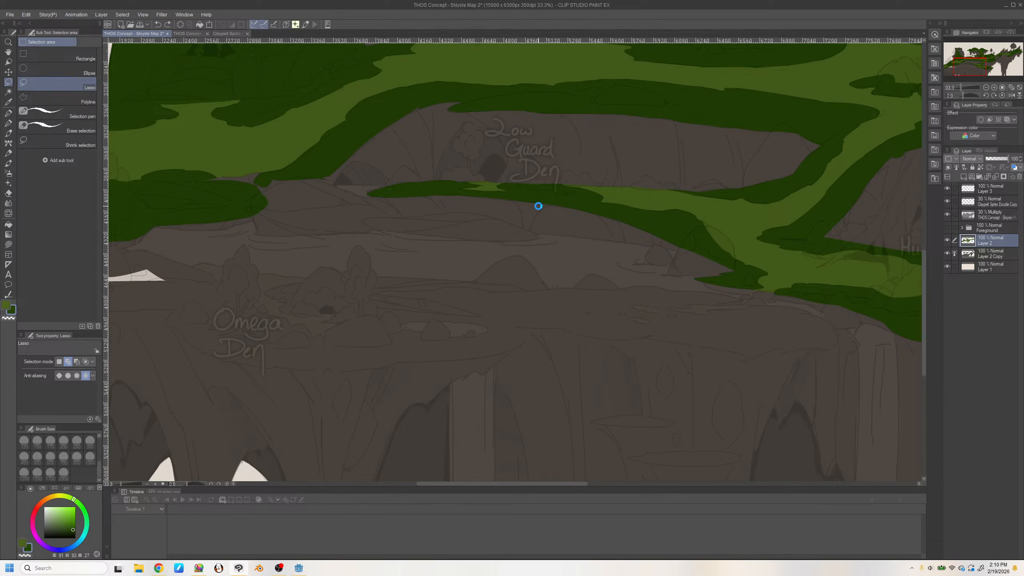
Save the map concept file
key(ctrl+s)
key(alt+Tab)
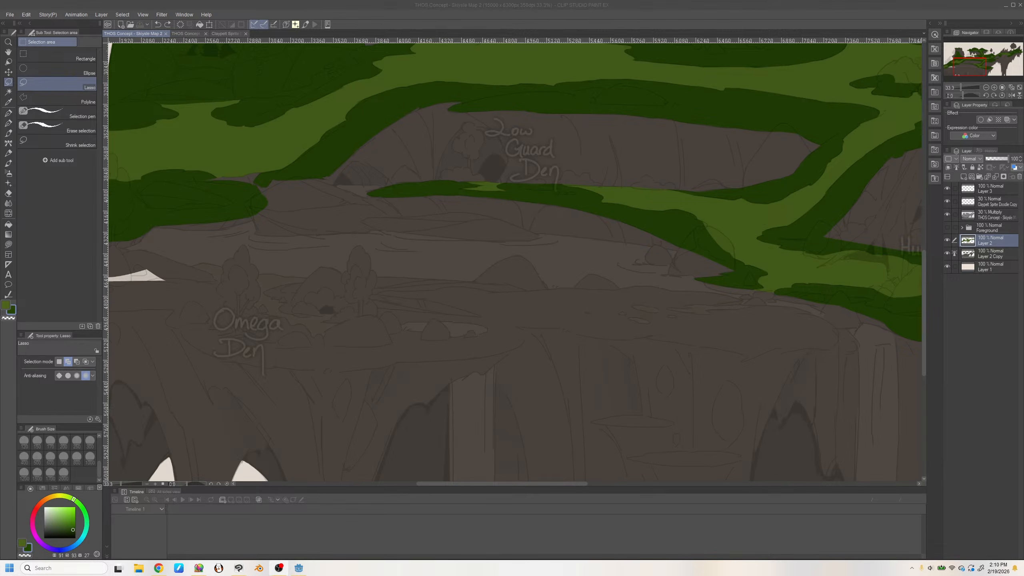
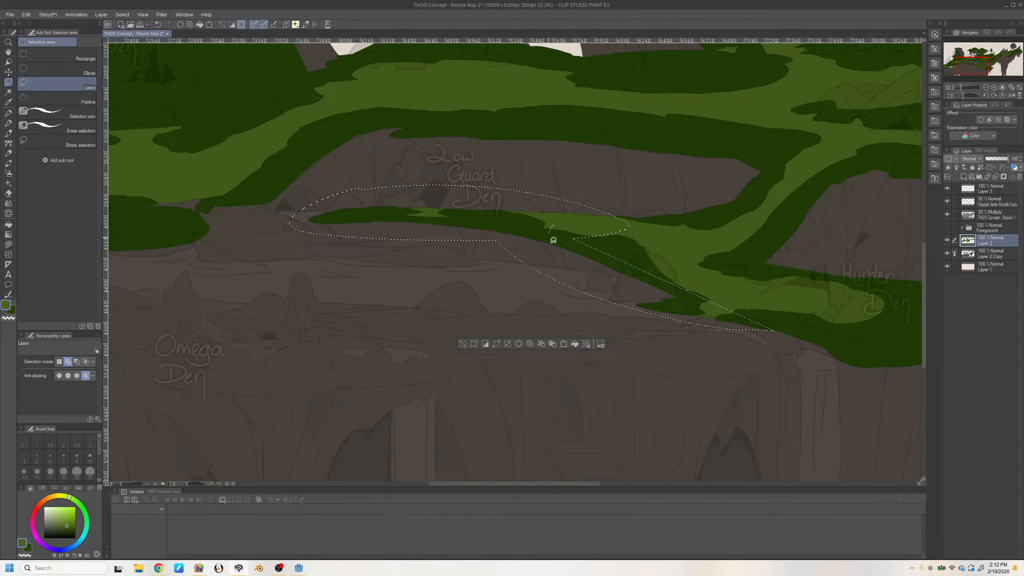
Extend the lasso selection from the Low Guard Den ledge around the Hunter Den ground and up the path towards the Kill Den
drag(550, 235, 548, 222)
mouse_move(585, 488)
mouse_down()
mouse_move(646, 488)
mouse_move(558, 484)
mouse_move(648, 489)
mouse_move(593, 487)
mouse_up()
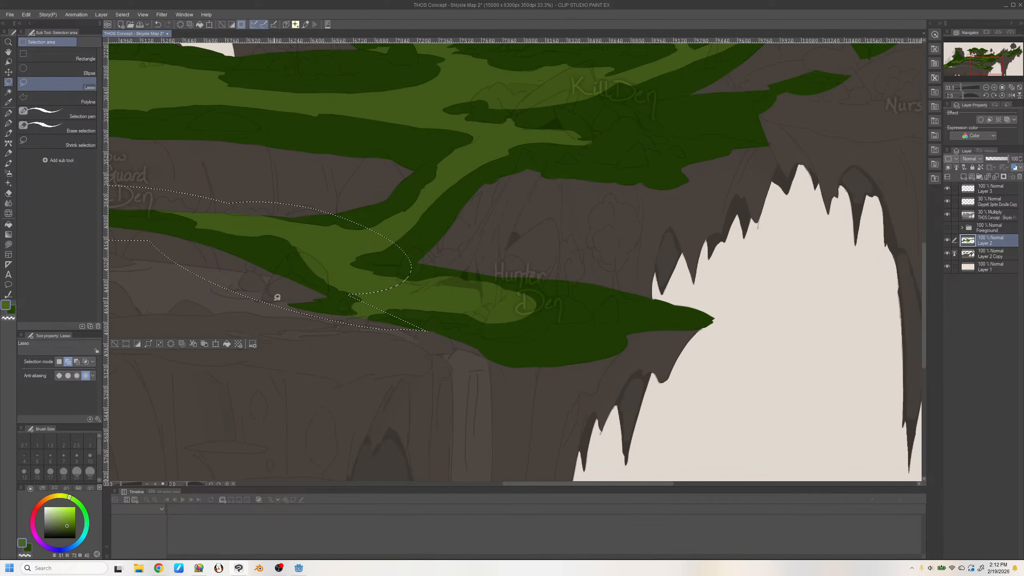
mouse_move(277, 297)
mouse_down()
mouse_move(482, 377)
mouse_move(728, 334)
mouse_up()
drag(335, 276, 338, 275)
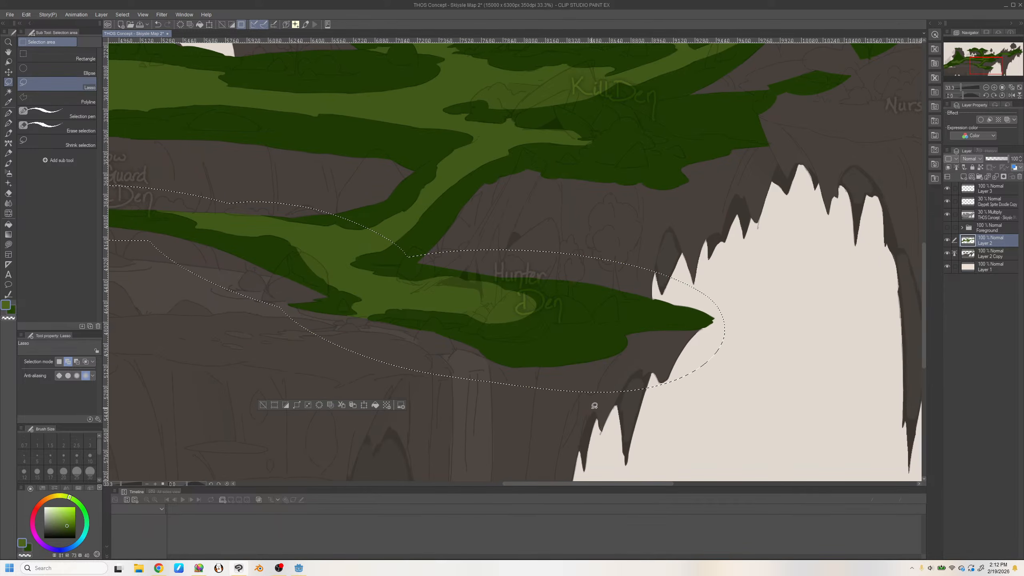
mouse_move(351, 201)
mouse_down()
mouse_move(470, 234)
mouse_move(437, 273)
mouse_up()
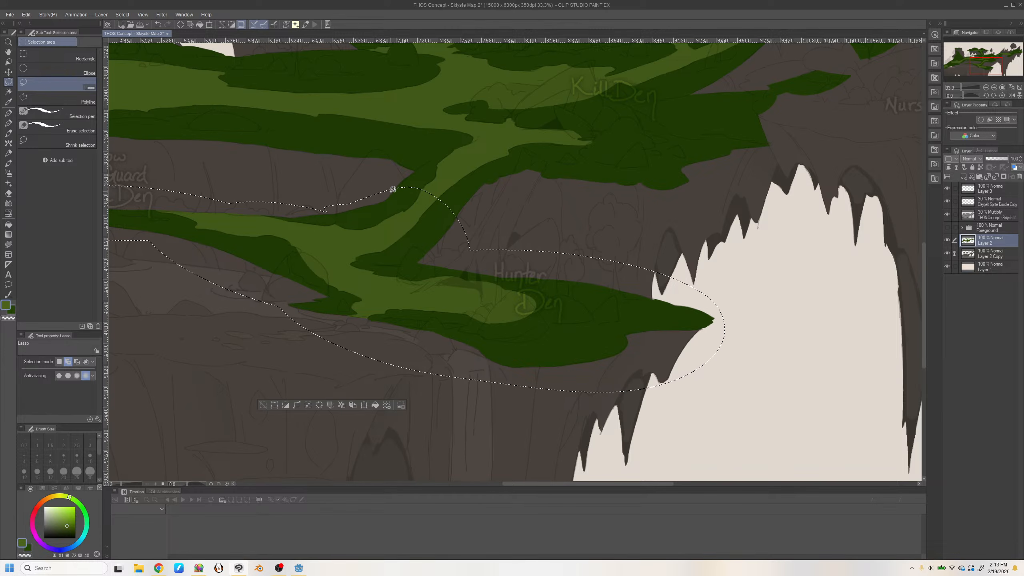
mouse_move(438, 153)
mouse_down()
mouse_move(475, 138)
mouse_move(525, 162)
mouse_move(520, 182)
mouse_move(466, 235)
mouse_up()
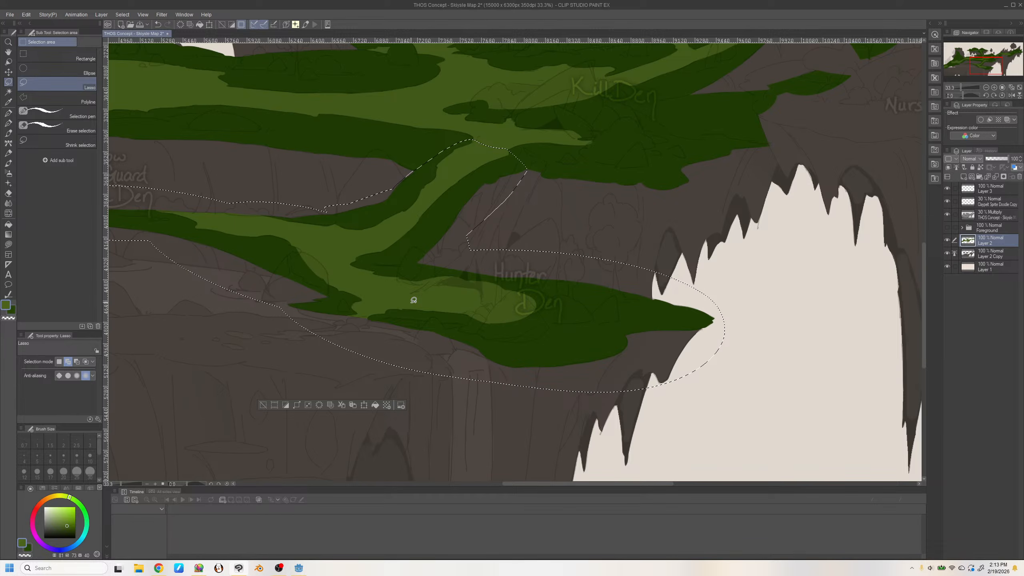
Toggle Layer 2's visibility and hide both the green and rock silhouette layers to examine the sketch beneath them
click(985, 87)
mouse_move(982, 66)
mouse_down()
mouse_move(973, 68)
mouse_move(989, 58)
mouse_up()
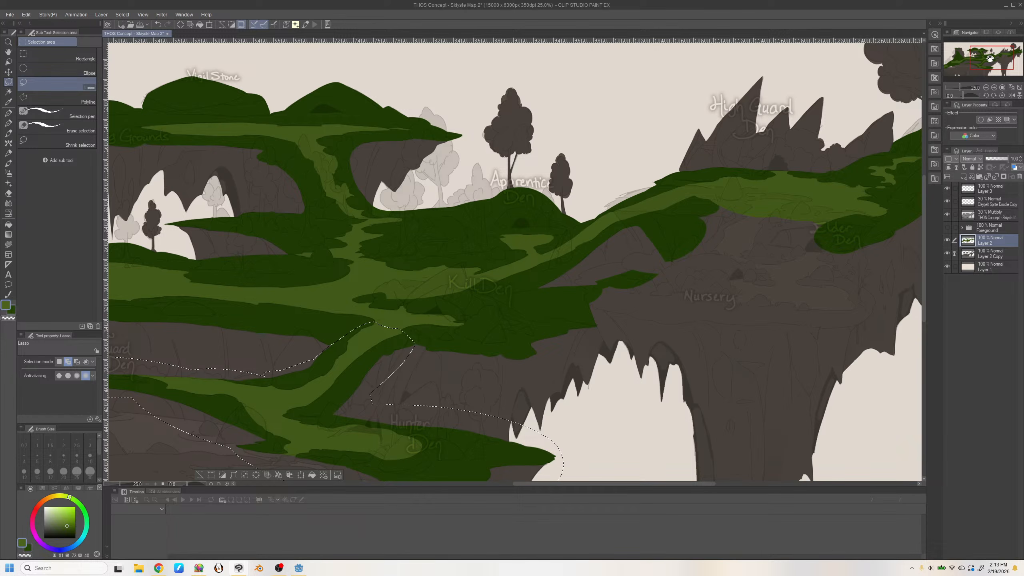
click(946, 240)
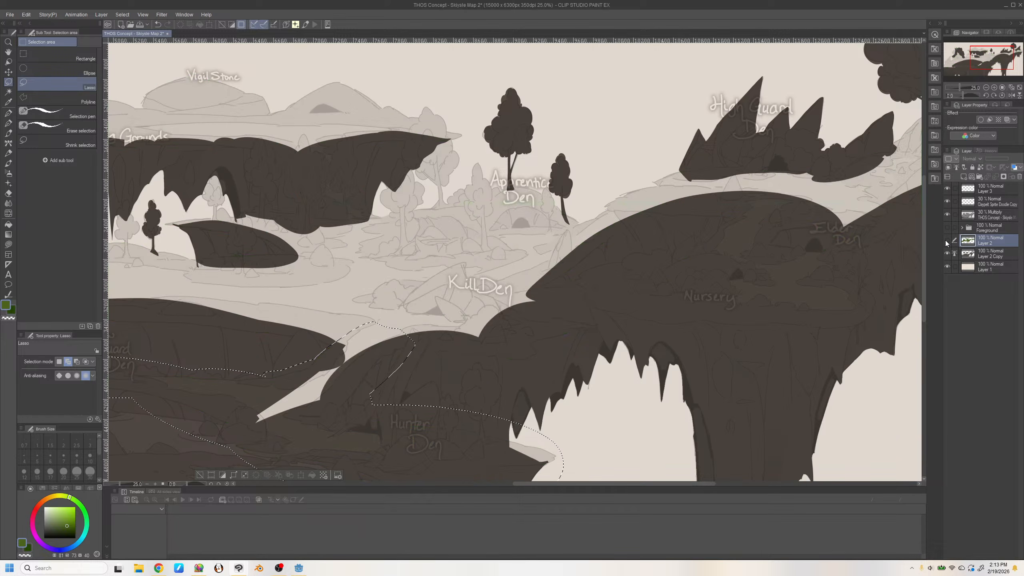
click(947, 240)
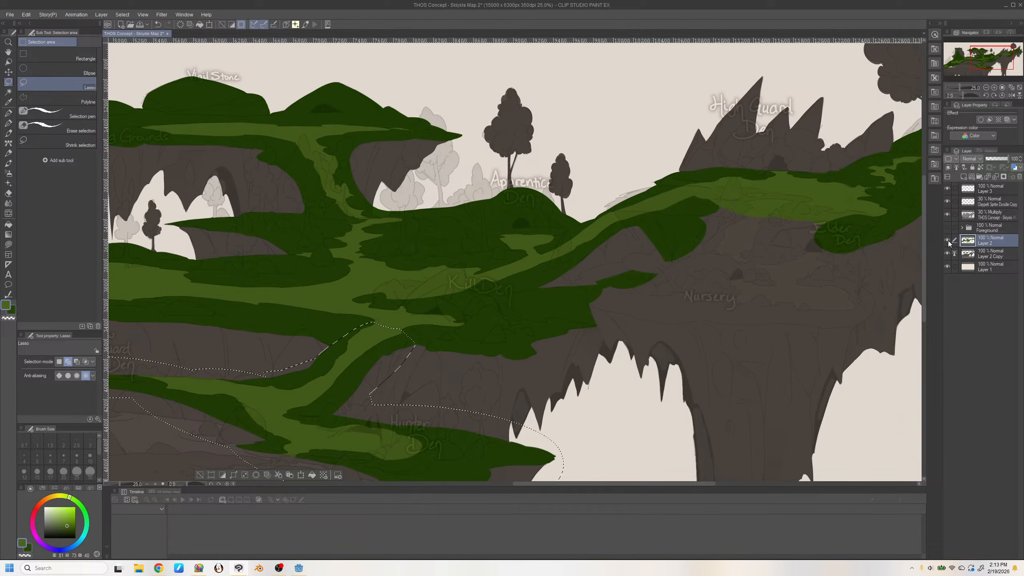
click(947, 253)
click(946, 240)
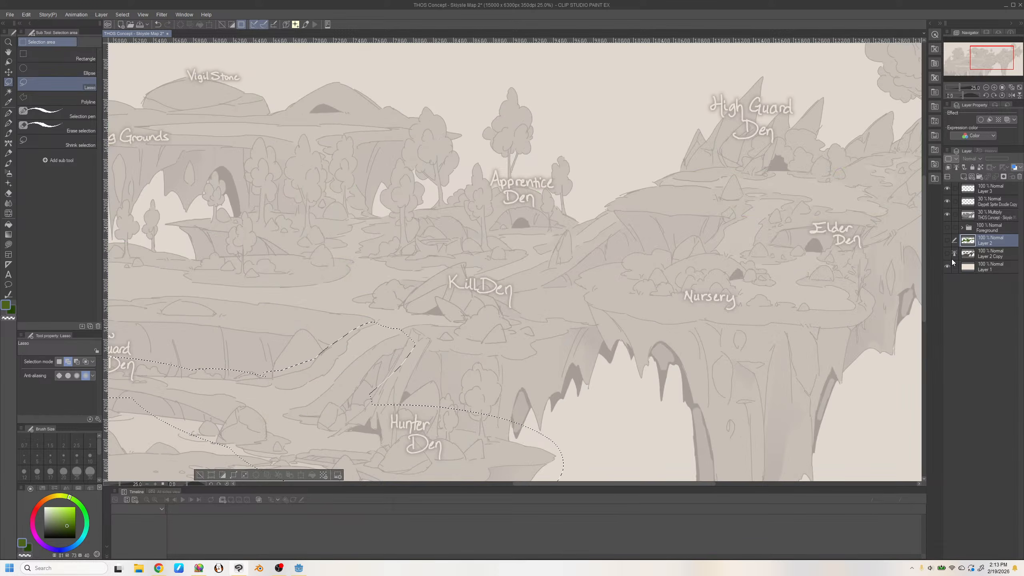
Show both silhouette layers again and extend the lasso selection past the path junction over the rocks at the Kill Den
click(946, 253)
click(947, 240)
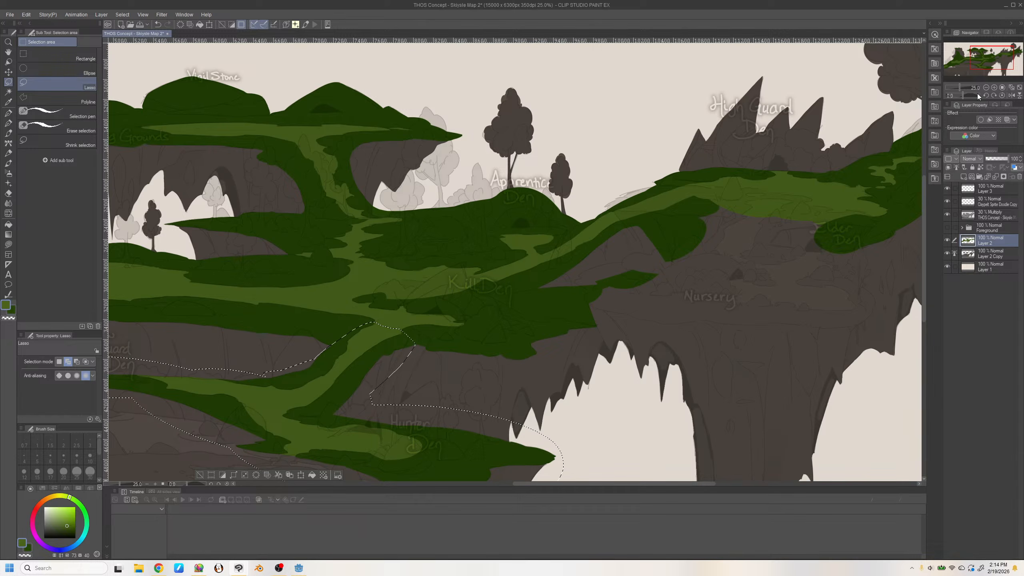
click(993, 87)
drag(989, 58, 972, 76)
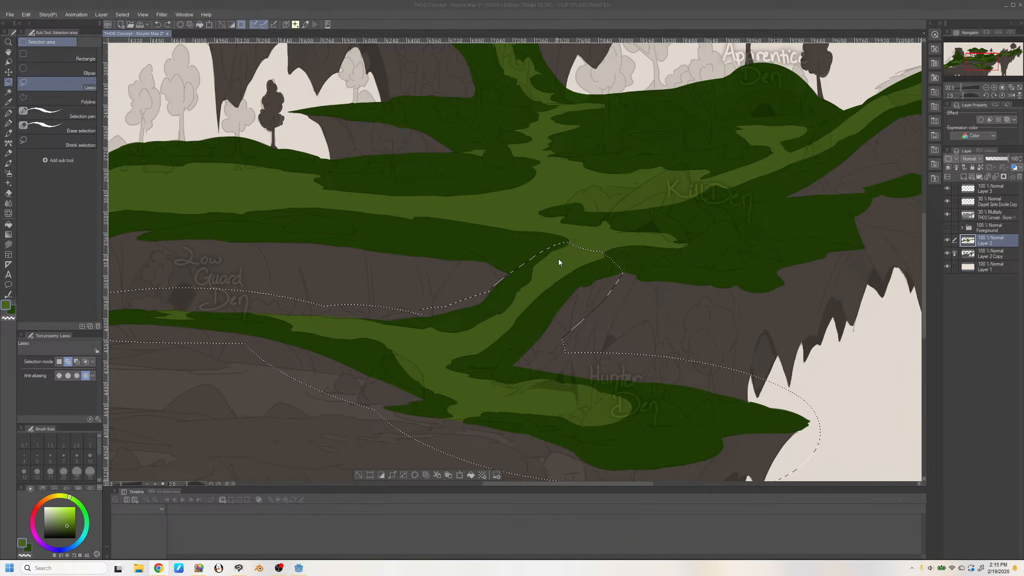
drag(563, 246, 572, 237)
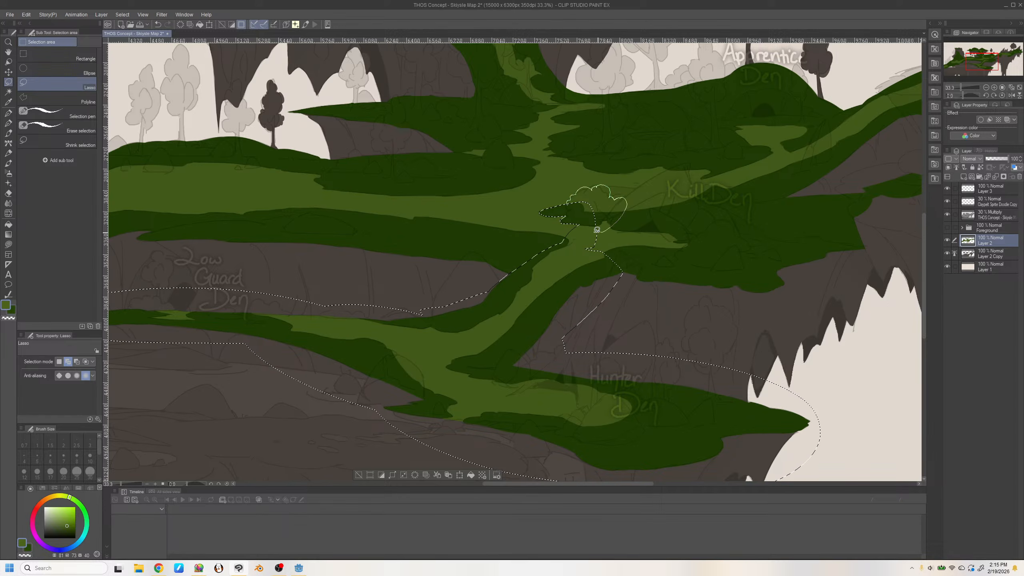
mouse_move(624, 199)
mouse_down()
mouse_move(689, 165)
mouse_move(695, 200)
mouse_move(677, 212)
mouse_move(590, 225)
mouse_up()
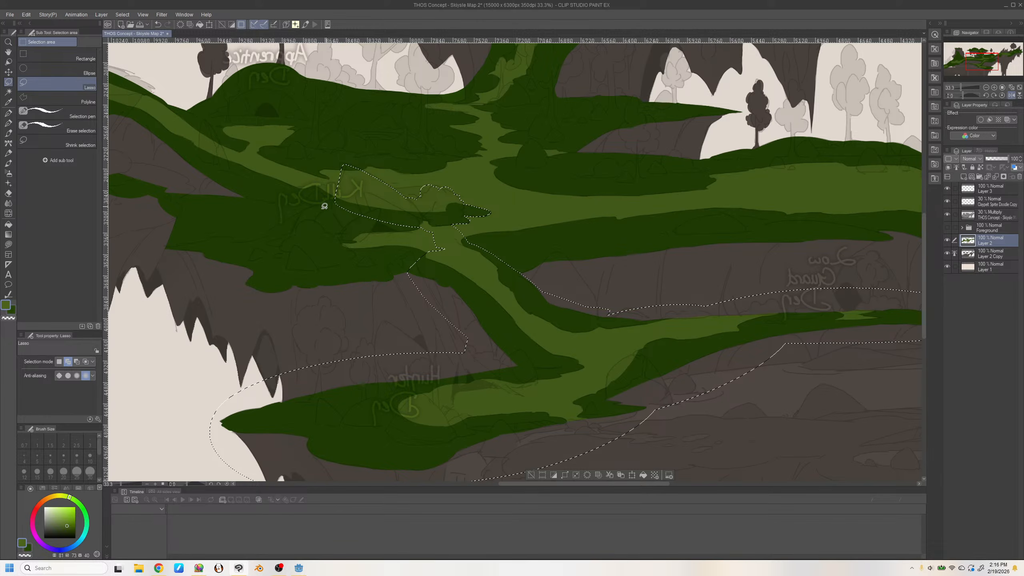
mouse_move(289, 236)
mouse_down()
mouse_move(303, 209)
mouse_move(338, 199)
mouse_move(337, 222)
mouse_move(295, 236)
mouse_up()
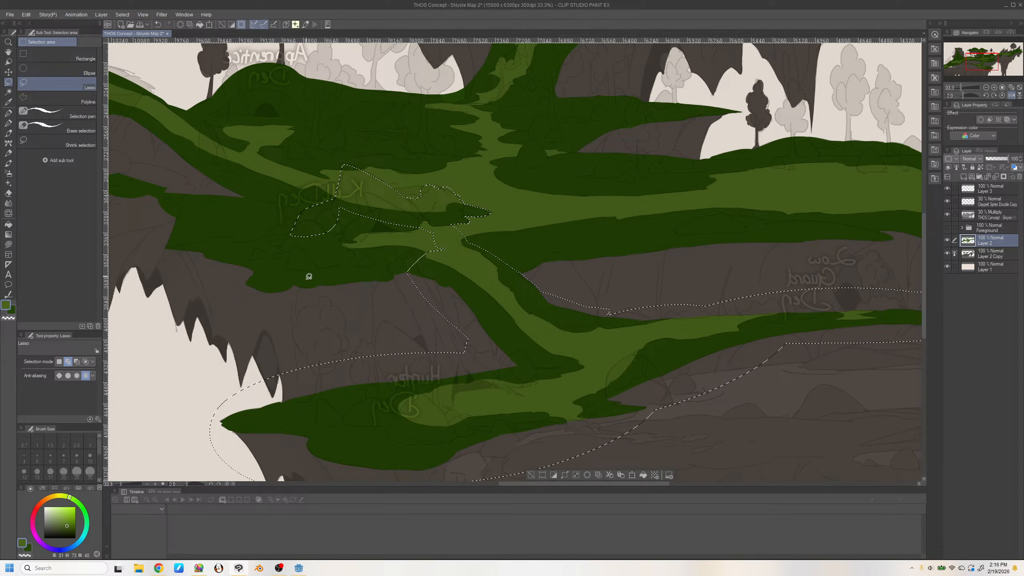
Extend the lasso selection over the dark green ground below the Kill Den, out to its cliff edge towards the Nursery
key(h)
drag(649, 483, 696, 493)
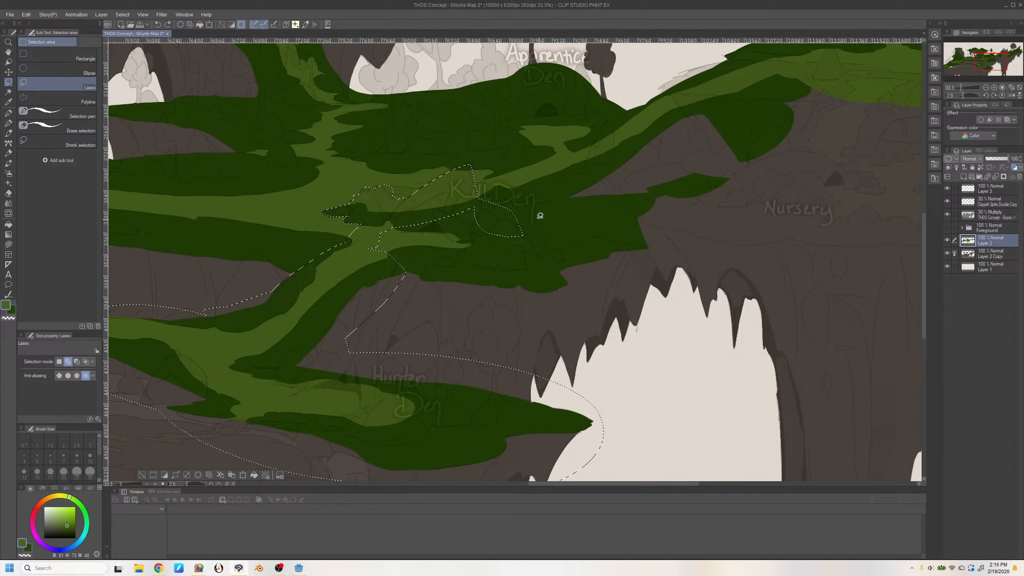
key(h)
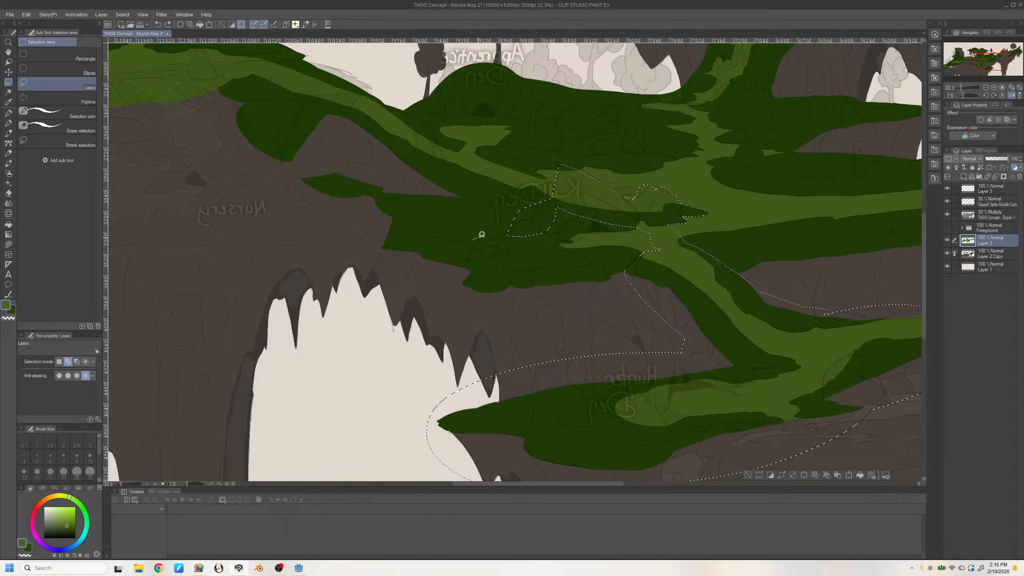
mouse_move(486, 229)
mouse_down()
mouse_move(521, 211)
mouse_move(512, 237)
mouse_move(424, 240)
mouse_move(463, 257)
mouse_move(499, 240)
mouse_move(495, 226)
mouse_move(381, 247)
mouse_move(464, 293)
mouse_move(498, 239)
mouse_up()
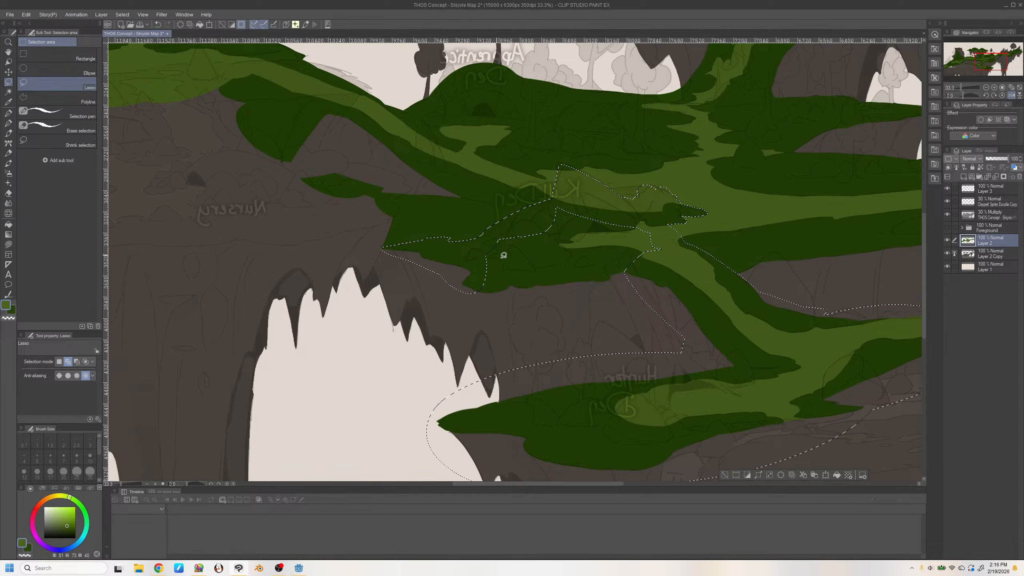
mouse_move(476, 285)
mouse_down()
mouse_move(661, 268)
mouse_move(665, 250)
mouse_move(592, 203)
mouse_move(539, 211)
mouse_move(479, 287)
mouse_up()
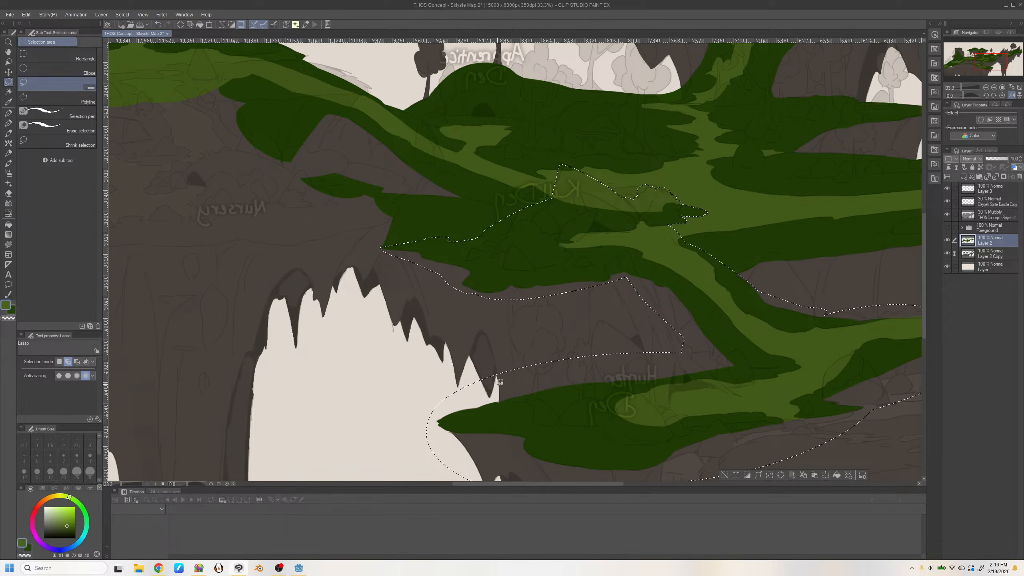
key(h)
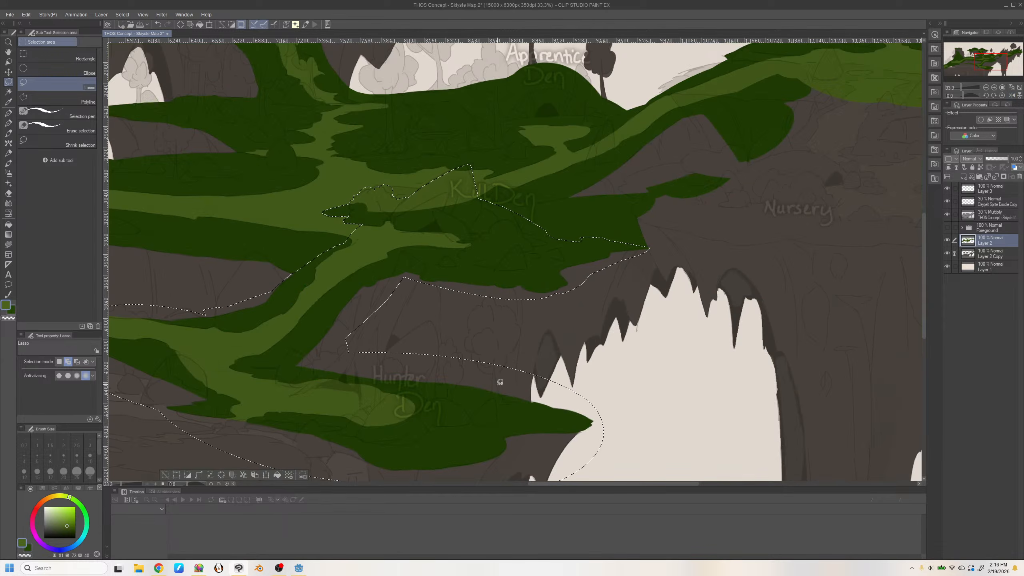
drag(395, 198, 411, 200)
Examine the selected ledges and the surrounding ground between the Kill Den, Low Guard Den and Skiysle Spires
drag(691, 484, 579, 489)
click(984, 87)
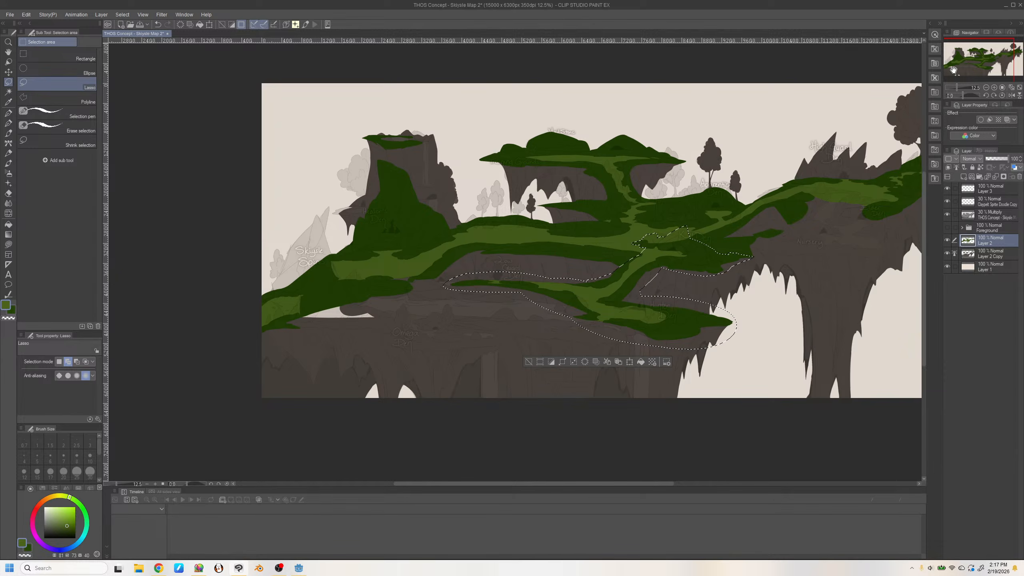
click(993, 87)
click(993, 87)
click(994, 87)
drag(974, 61, 976, 64)
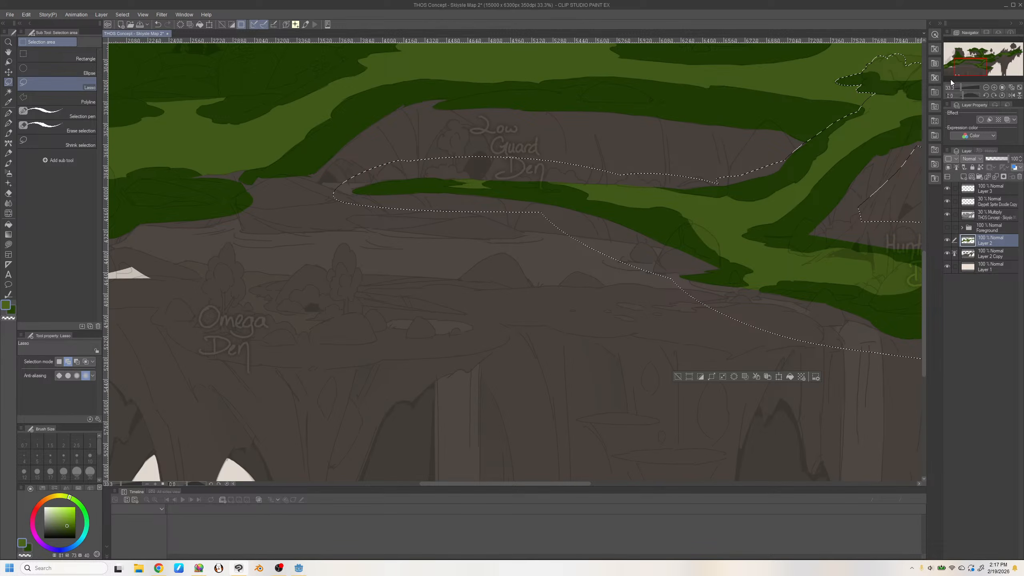
mouse_move(989, 55)
mouse_down()
mouse_move(1003, 52)
mouse_move(946, 63)
mouse_up()
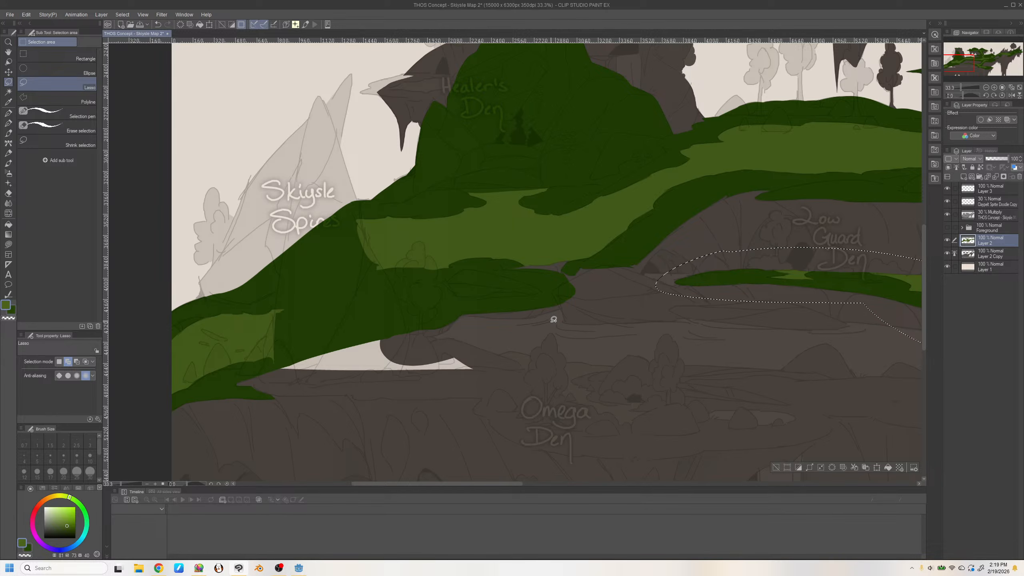
drag(518, 484, 624, 485)
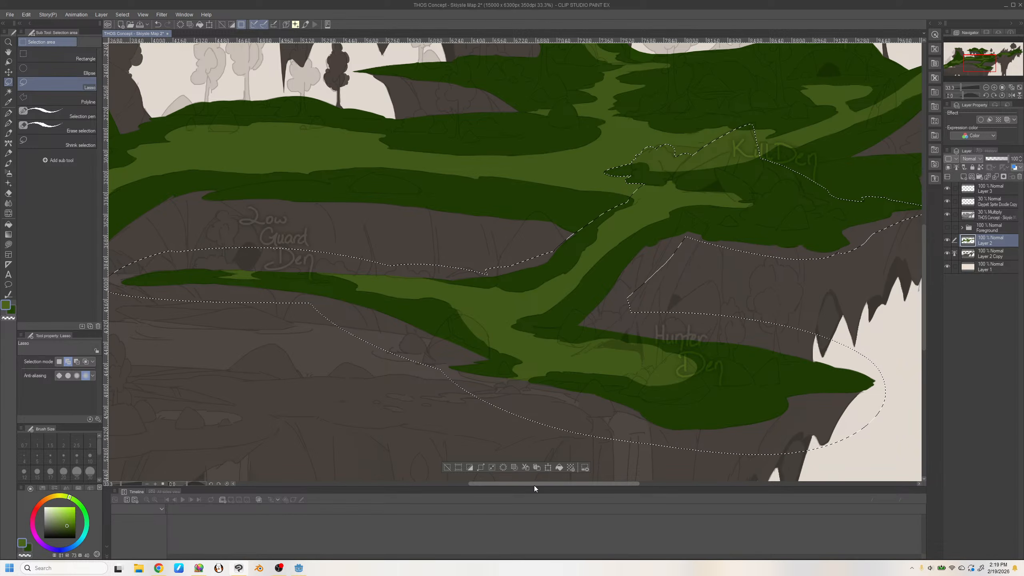
drag(534, 485, 475, 495)
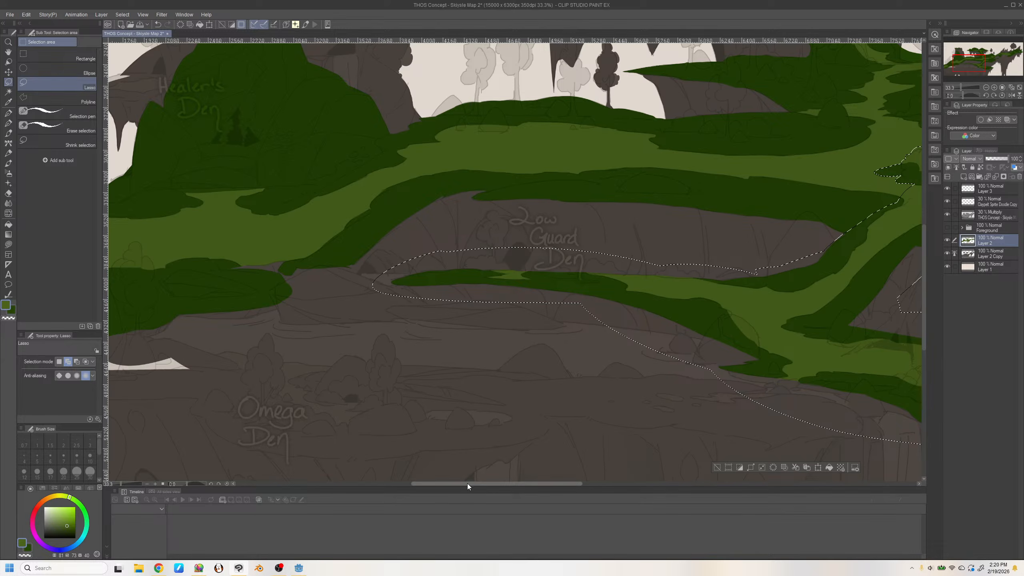
Add the dark green ledge between the Skiysle Spires and the Omega Den to the lasso selection
drag(467, 483, 400, 494)
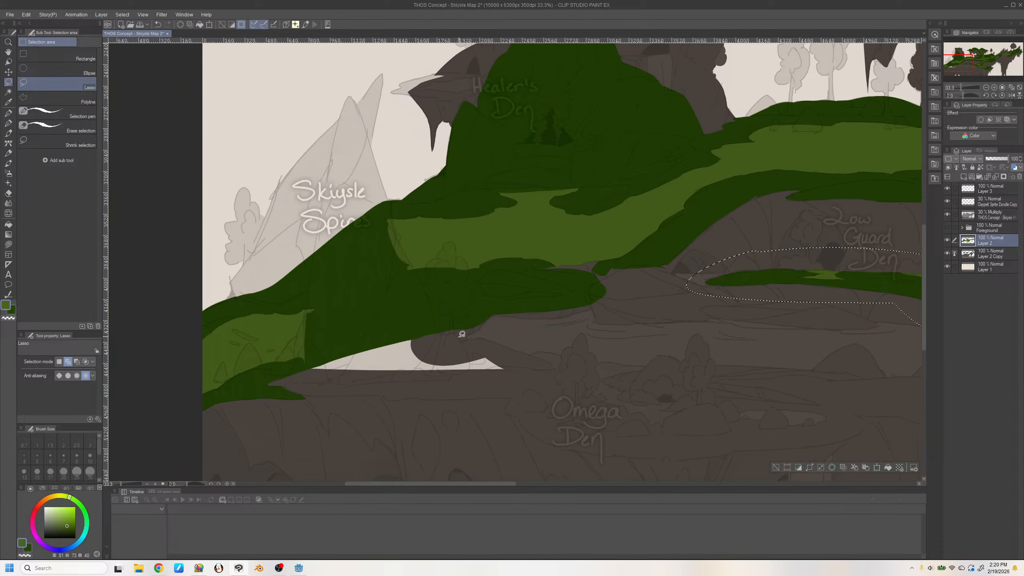
mouse_move(497, 306)
mouse_down()
mouse_move(427, 327)
mouse_move(433, 334)
mouse_up()
mouse_move(529, 317)
mouse_down()
mouse_move(594, 310)
mouse_move(604, 285)
mouse_move(542, 259)
mouse_move(428, 266)
mouse_move(403, 275)
mouse_move(404, 312)
mouse_move(437, 336)
mouse_up()
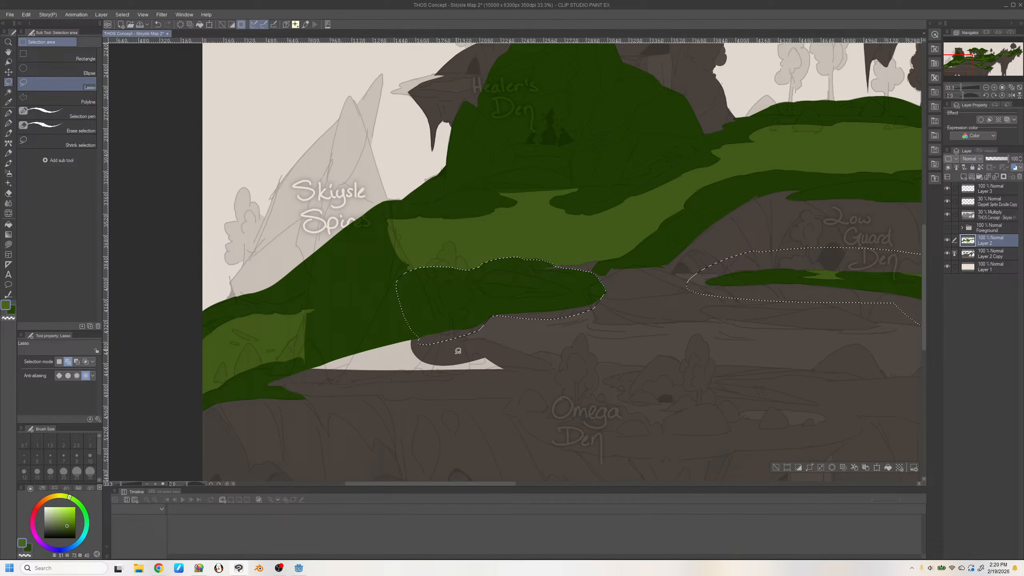
Sample the rock's brown-grey with the sketch layer temporarily hidden, and darken the colour slightly
drag(496, 485, 520, 485)
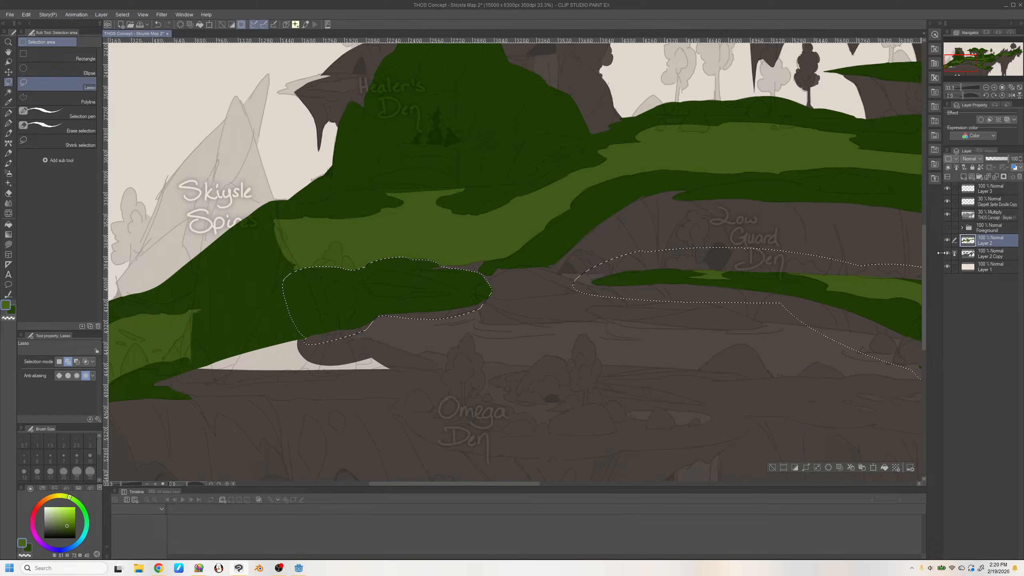
click(947, 214)
alt+click(666, 317)
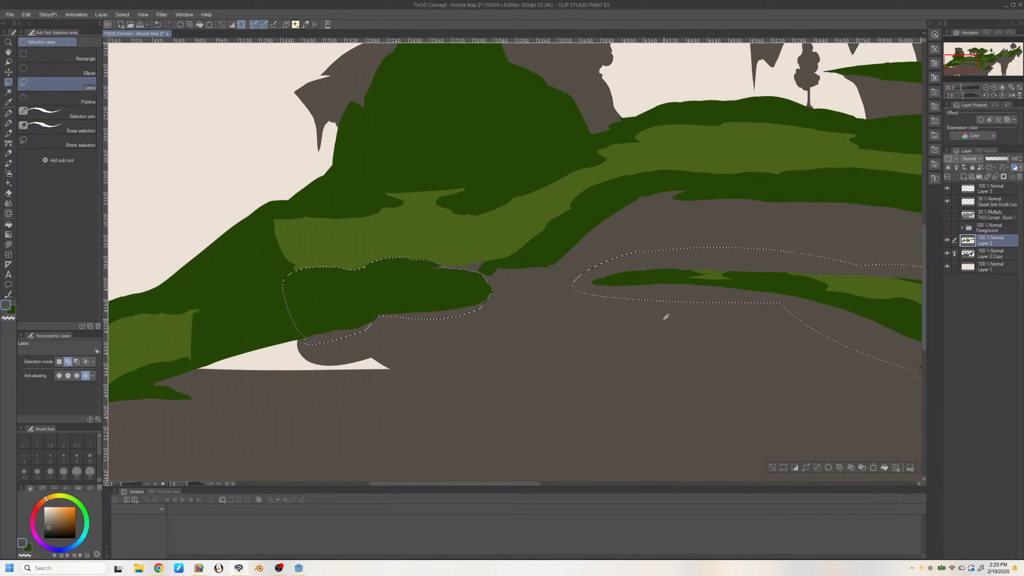
click(948, 214)
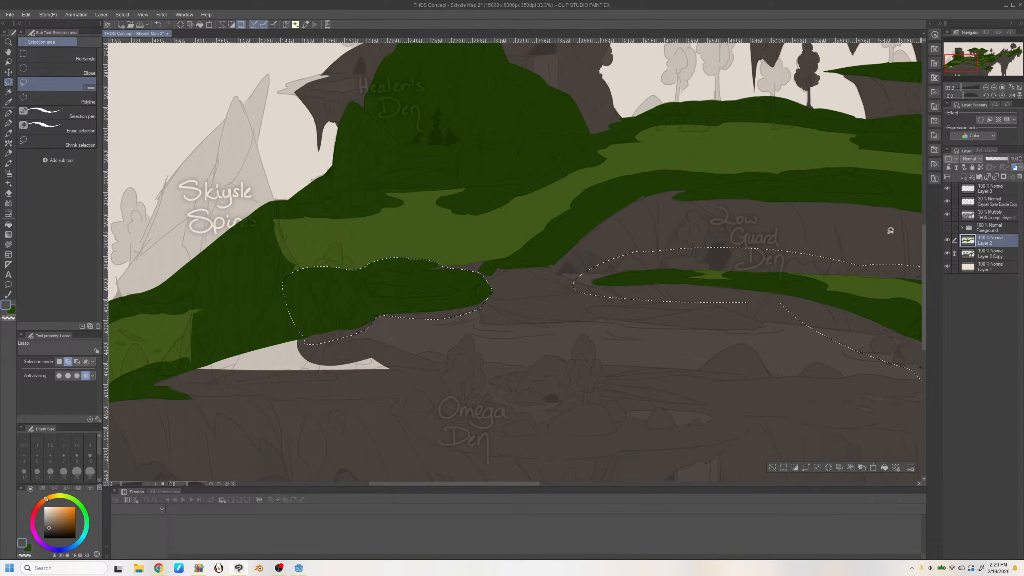
click(48, 529)
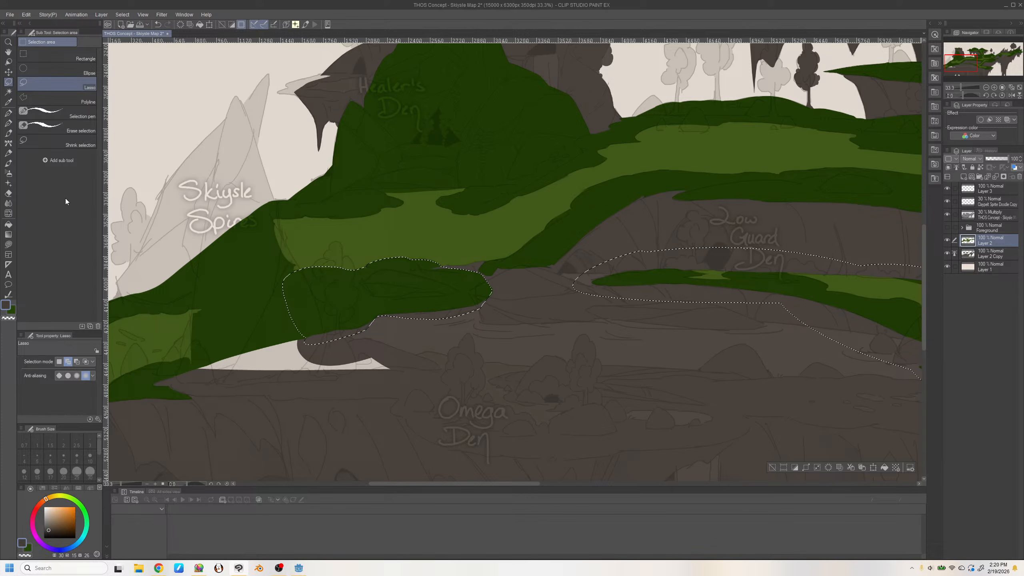
Choose the Mapping pen and set its brush size to 700
click(13, 244)
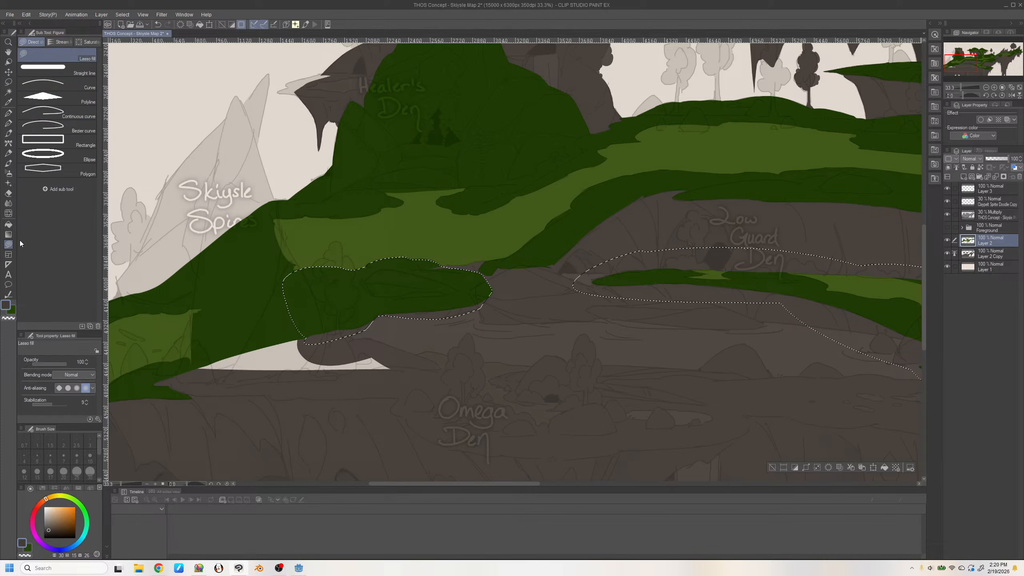
click(8, 123)
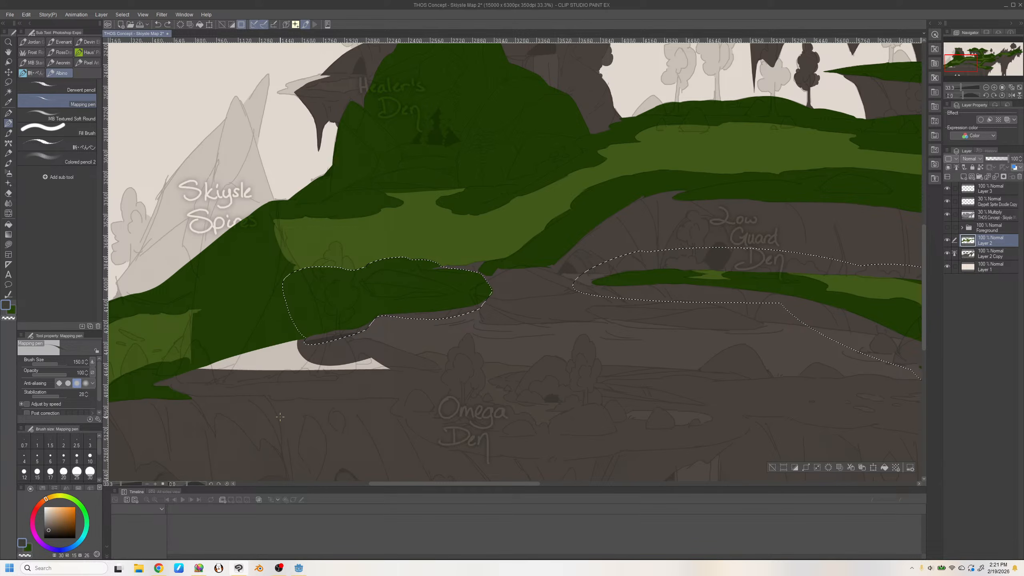
key(ctrl+0)
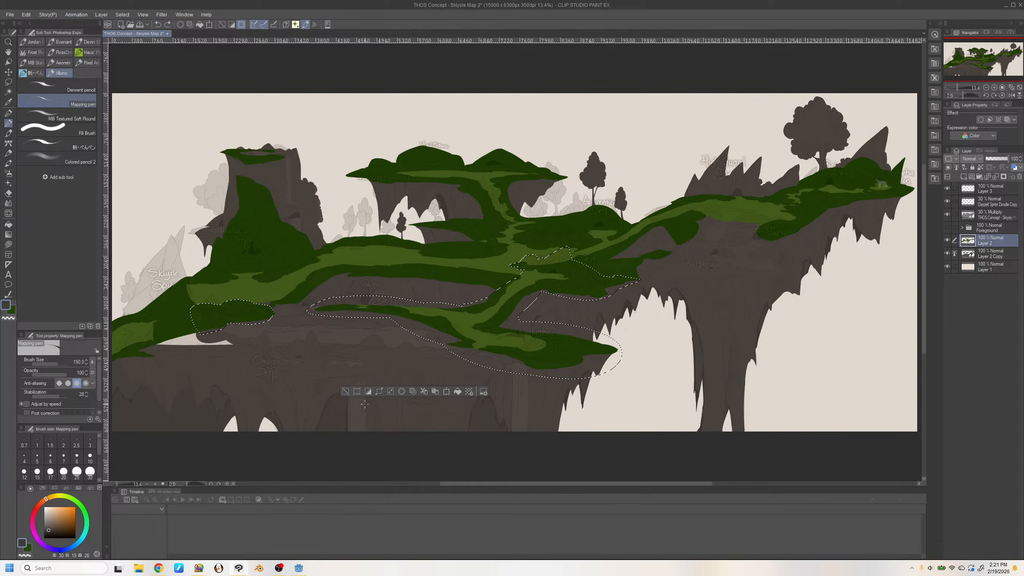
key(bracketleft)
key(bracketleft)
key(bracketright)
key(bracketright)
key(bracketright)
key(bracketright)
key(bracketright)
key(bracketright)
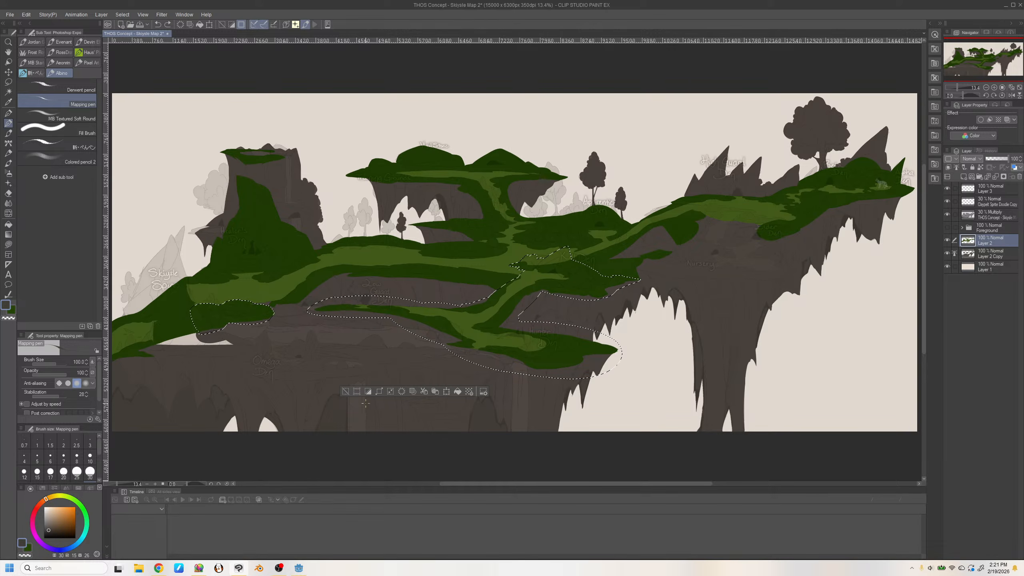
key(bracketright)
key(bracketright)
key(bracketright)
key(bracketright)
Shade the underside of the selected ledge above the Omega Den in dark rock grey and refine its edge with the sampled green
click(994, 88)
click(994, 88)
click(994, 88)
click(993, 88)
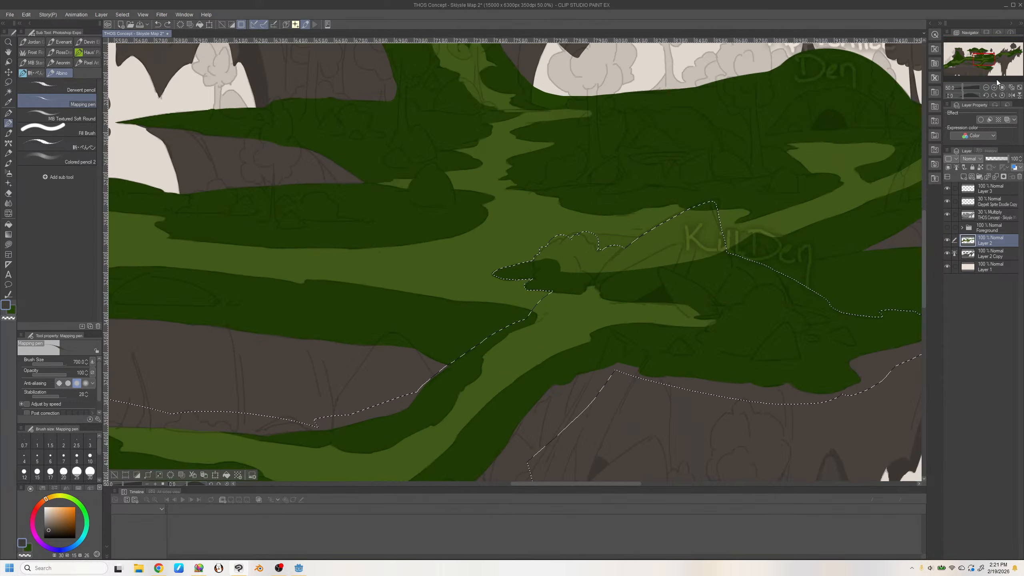
drag(984, 63, 950, 71)
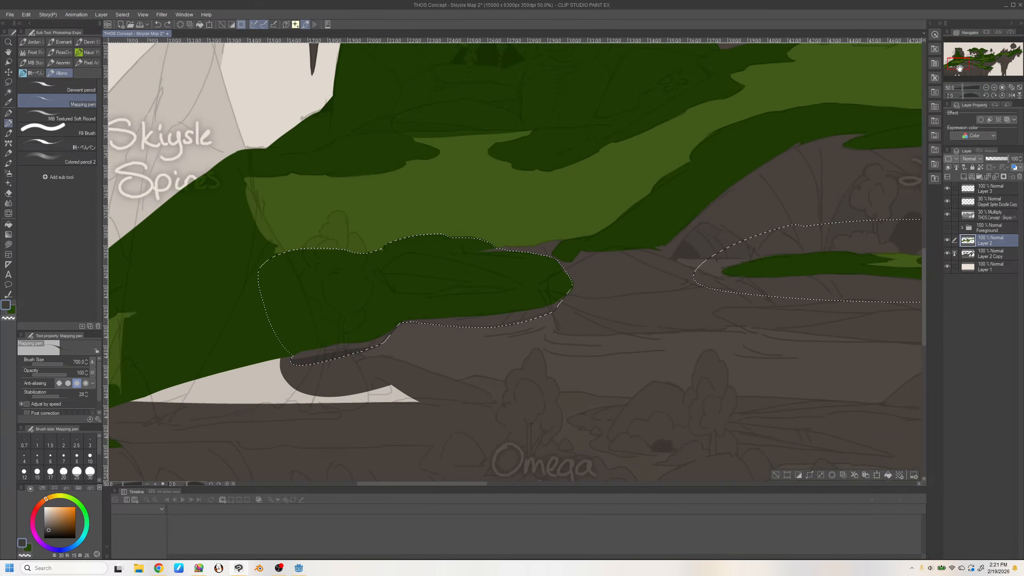
key(g)
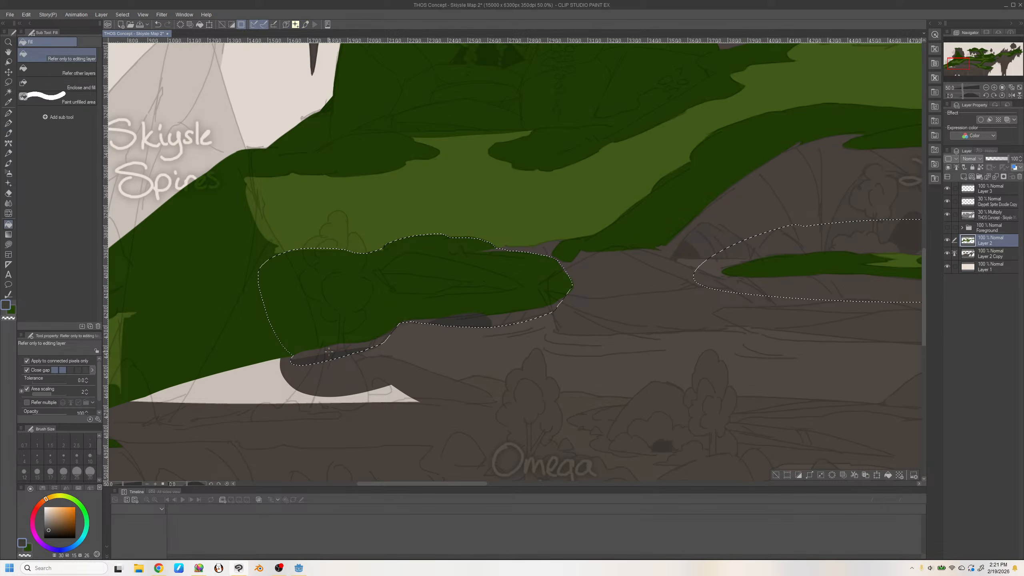
click(8, 123)
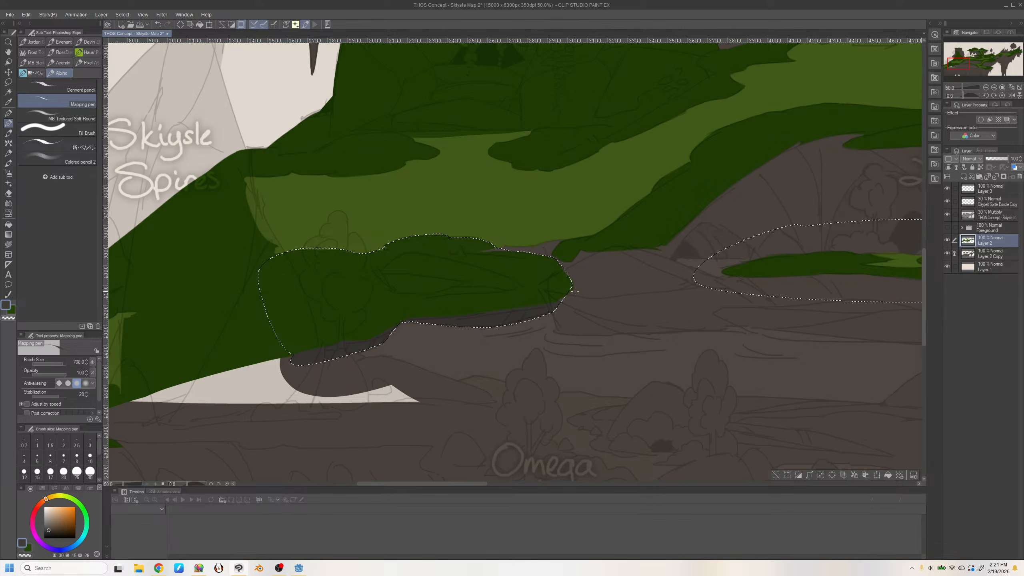
alt+click(490, 304)
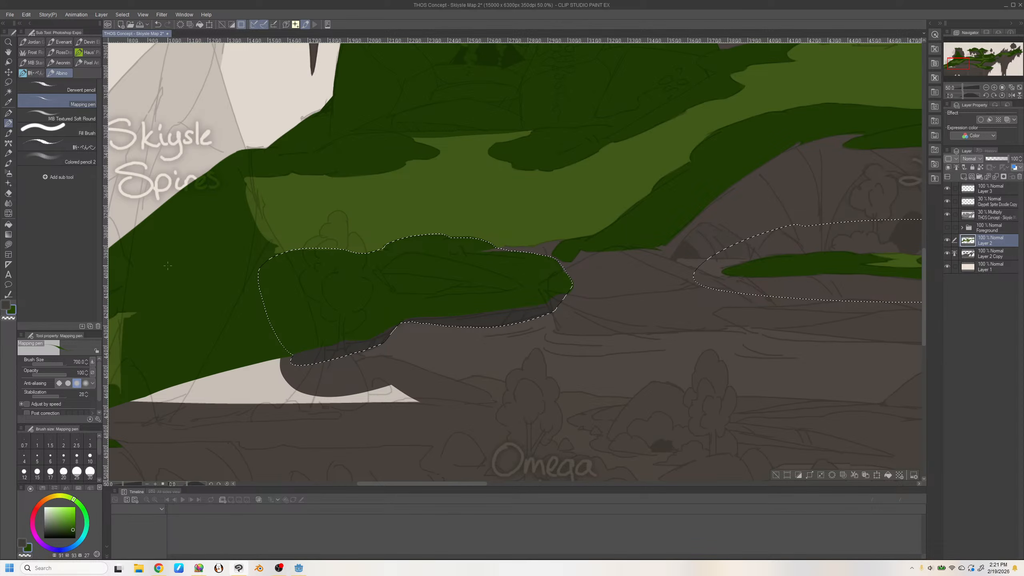
click(8, 244)
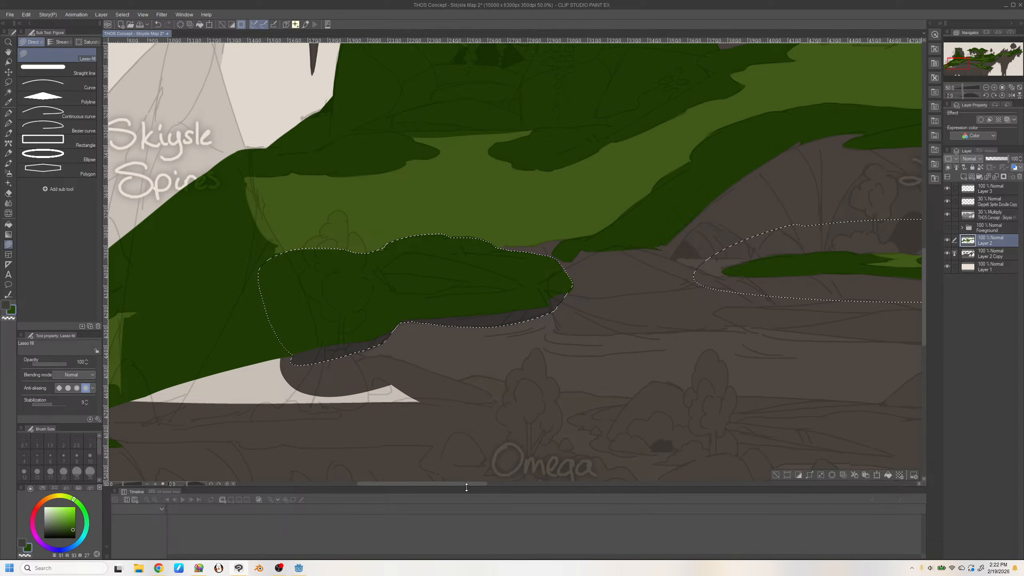
Extend the lasso selection downwards over the rock face beneath the Low Guard Den ledge
drag(466, 485, 547, 482)
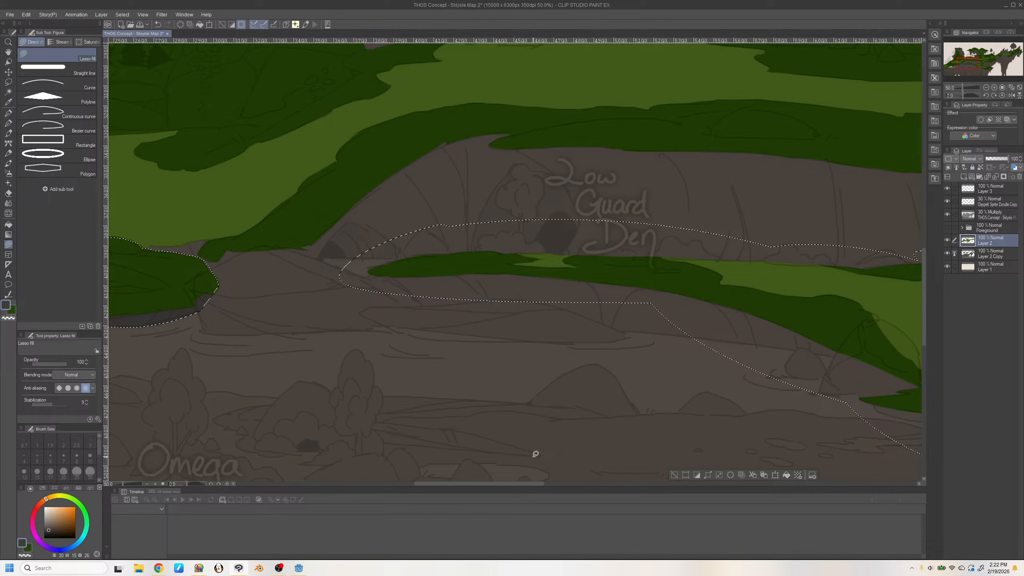
click(8, 82)
mouse_move(613, 330)
mouse_down()
mouse_move(716, 337)
mouse_move(657, 298)
mouse_move(538, 287)
mouse_move(500, 292)
mouse_up()
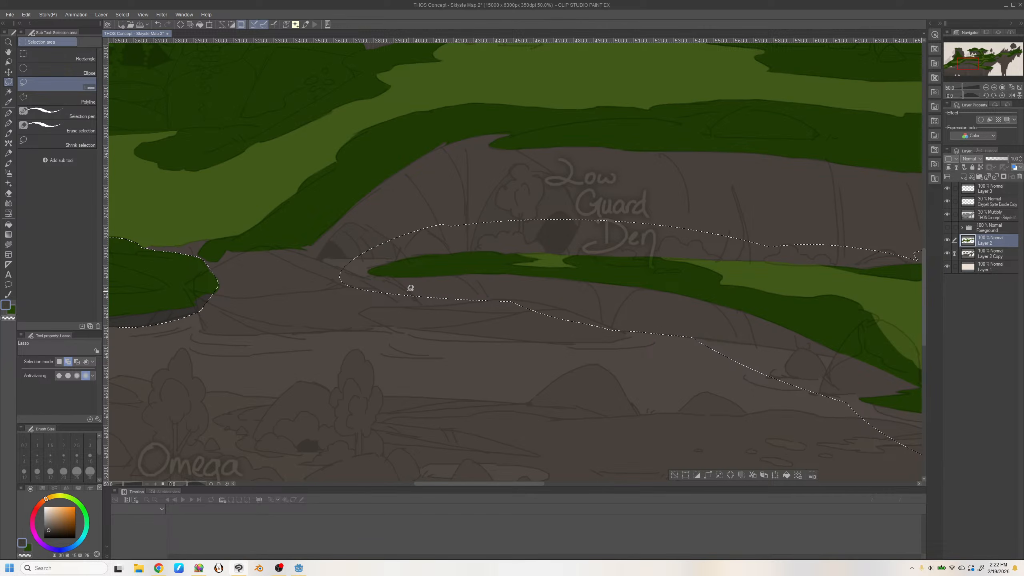
drag(405, 288, 428, 309)
drag(570, 325, 572, 326)
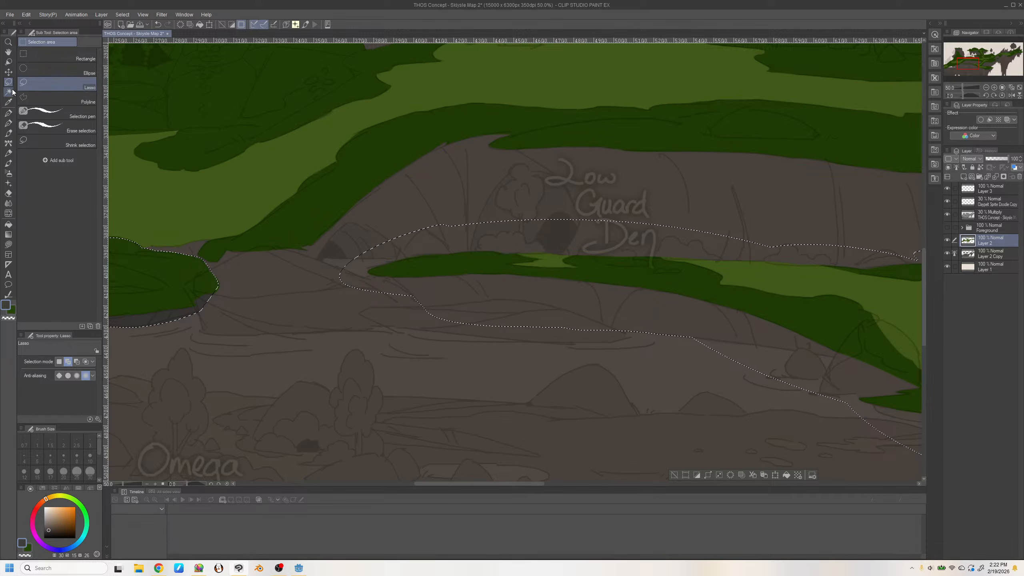
click(12, 246)
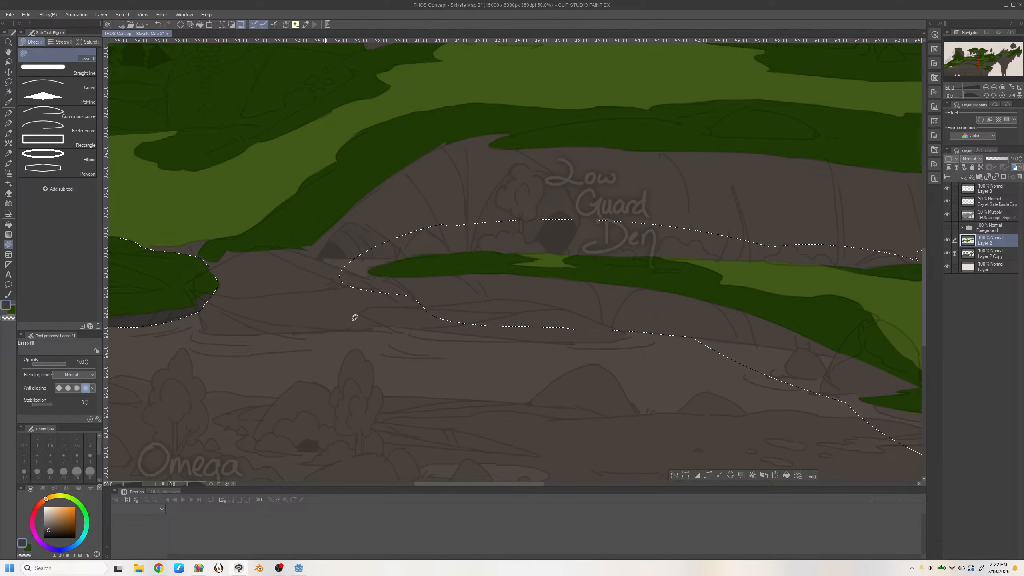
drag(422, 313, 432, 318)
key(ctrl+z)
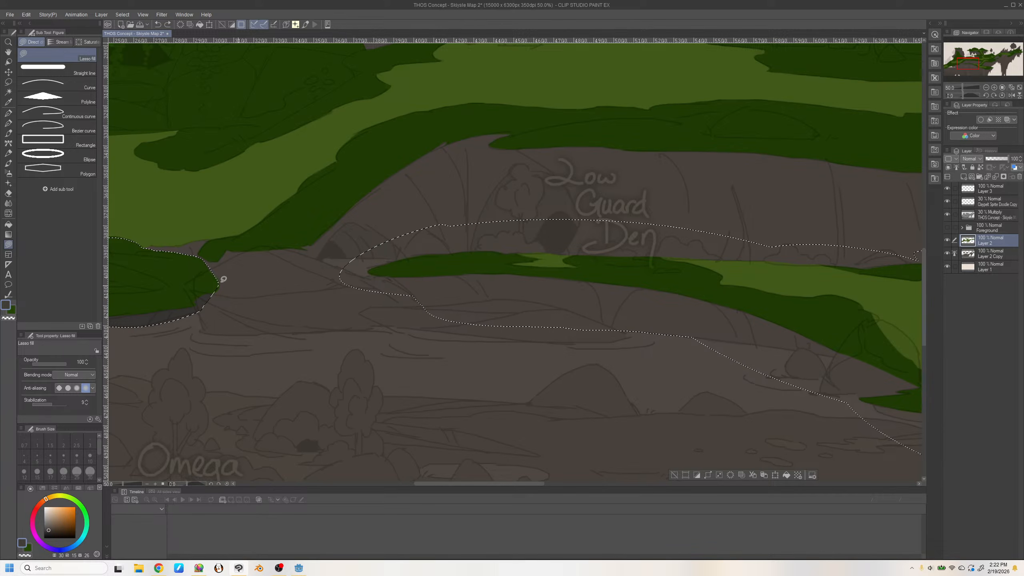
Paint dark rock shading at the end of the Low Guard Den ledge with the Mapping pen and reduce its brush size to 250
click(9, 124)
key(h)
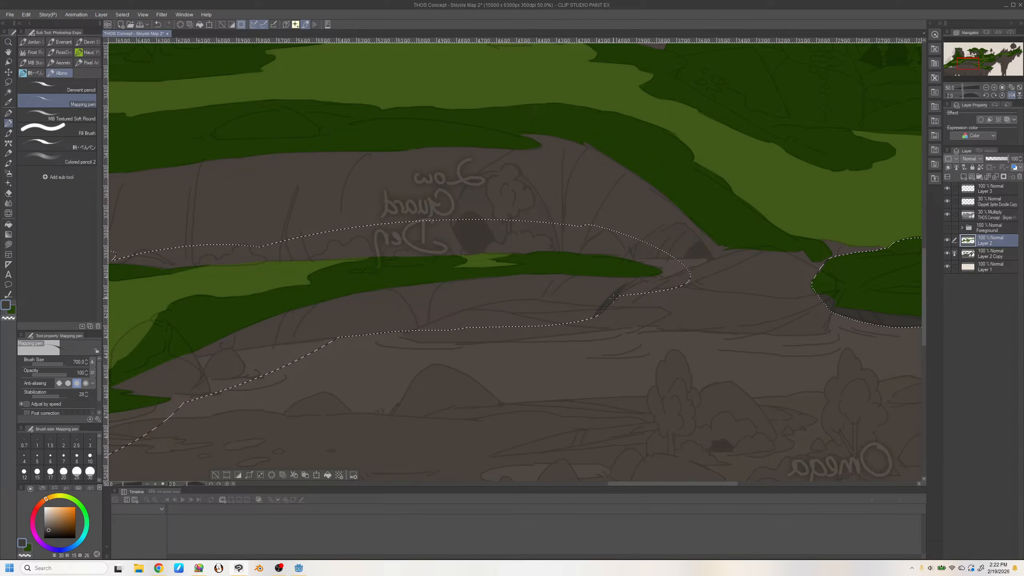
drag(594, 317, 627, 284)
key([)
key([)
key([)
key([)
key([)
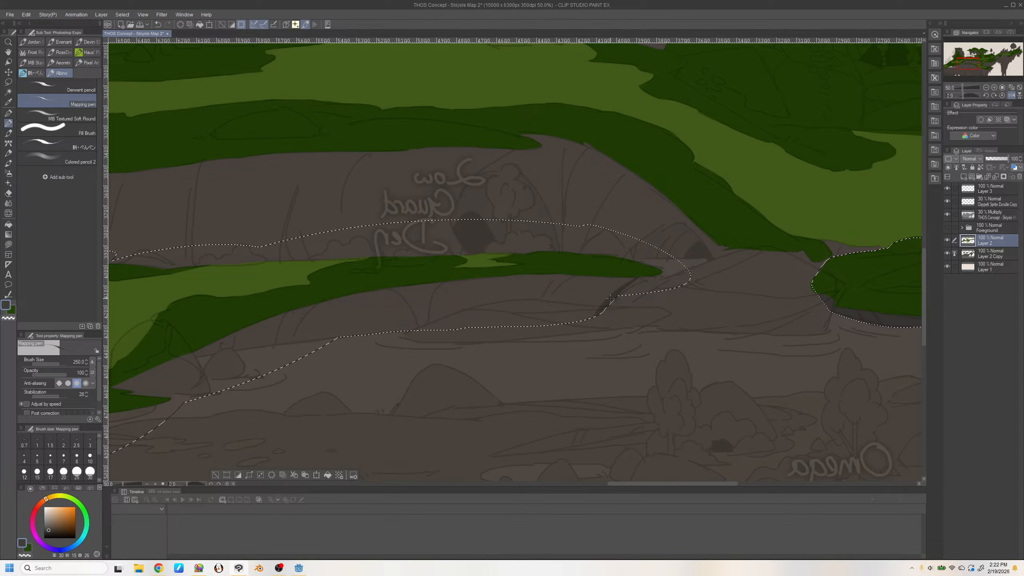
Outline the cliff face beneath the grassy ledge below Low Guard Den in dark grey, fill it, and turn off Apply to connected pixels only
key(h)
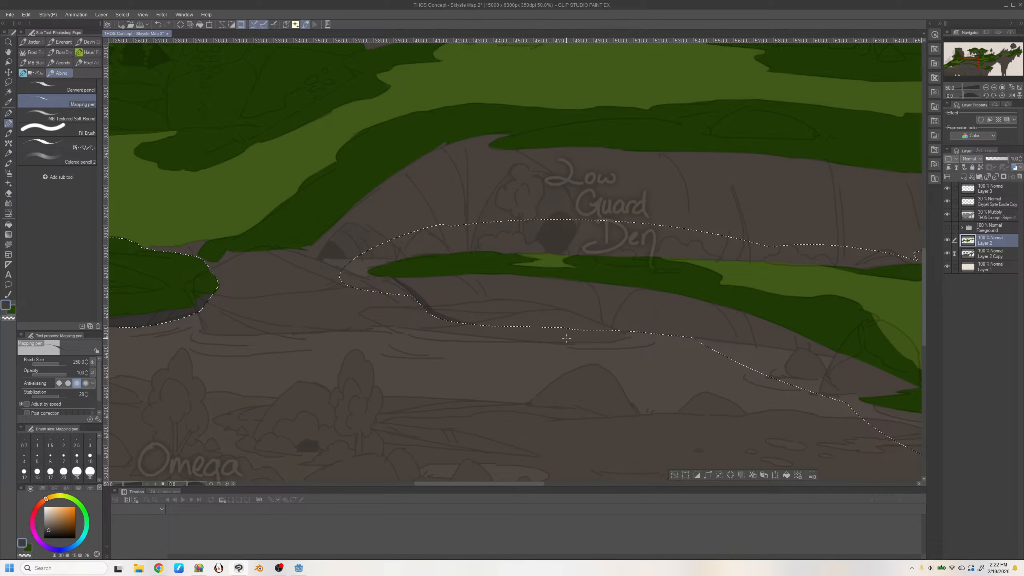
mouse_move(637, 327)
mouse_down()
mouse_move(752, 337)
mouse_move(680, 334)
mouse_move(842, 366)
mouse_up()
key(ctrl+z)
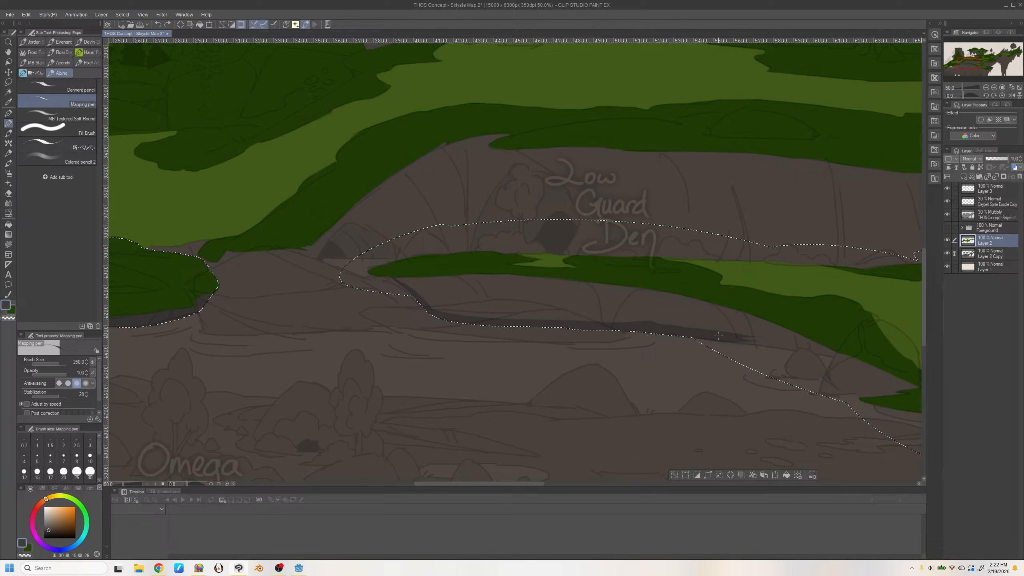
drag(717, 335, 812, 350)
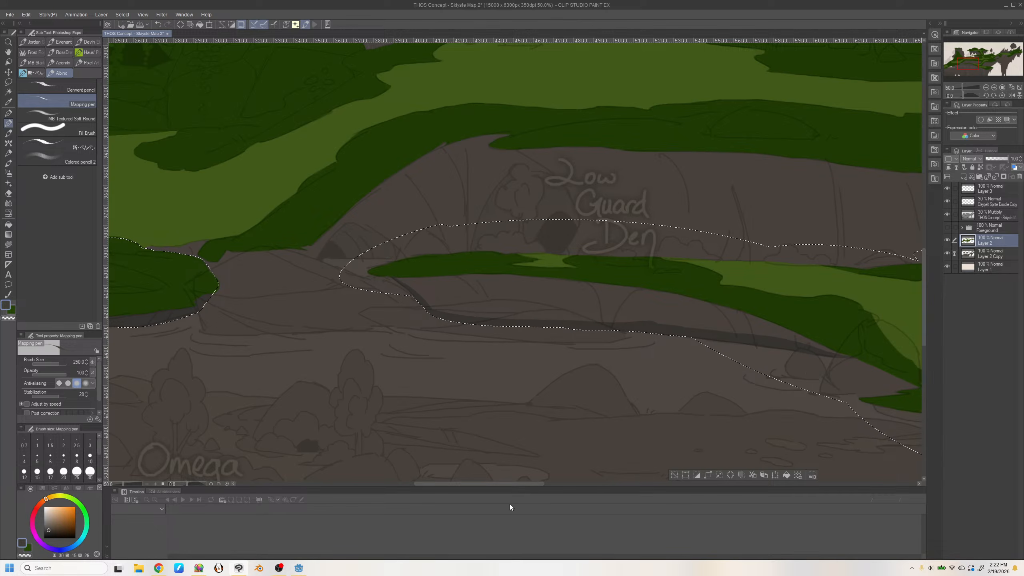
key(g)
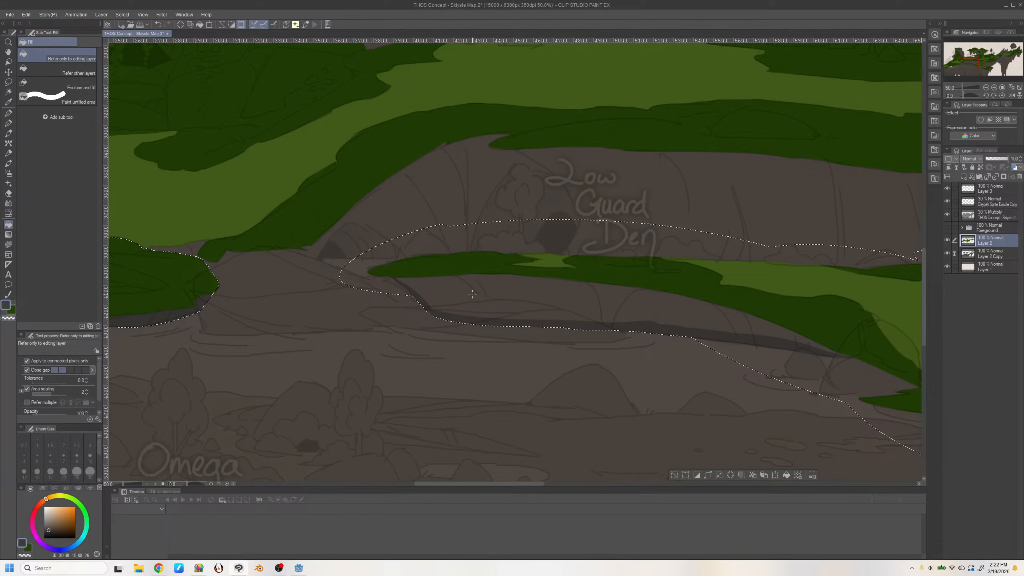
click(426, 326)
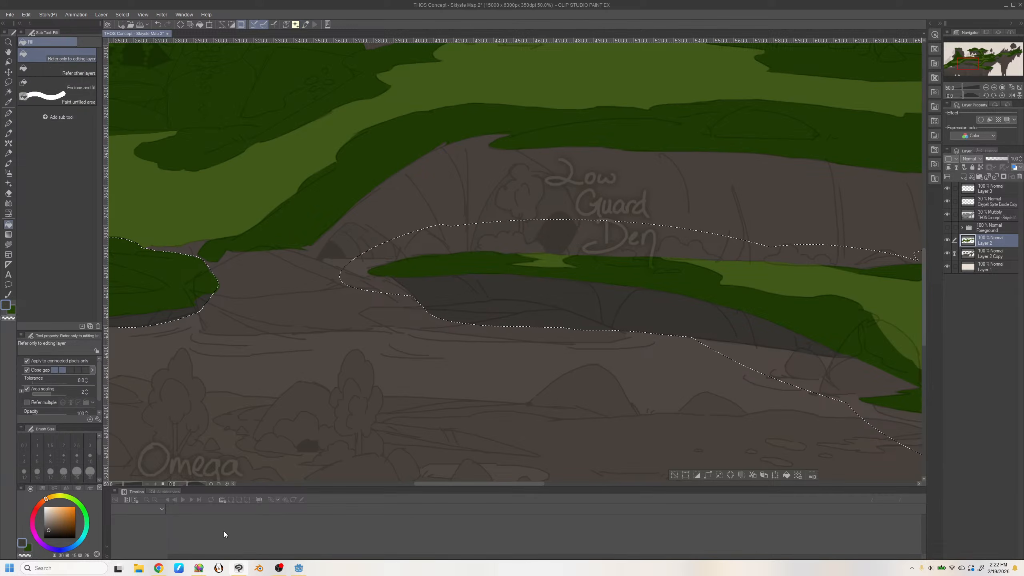
click(27, 360)
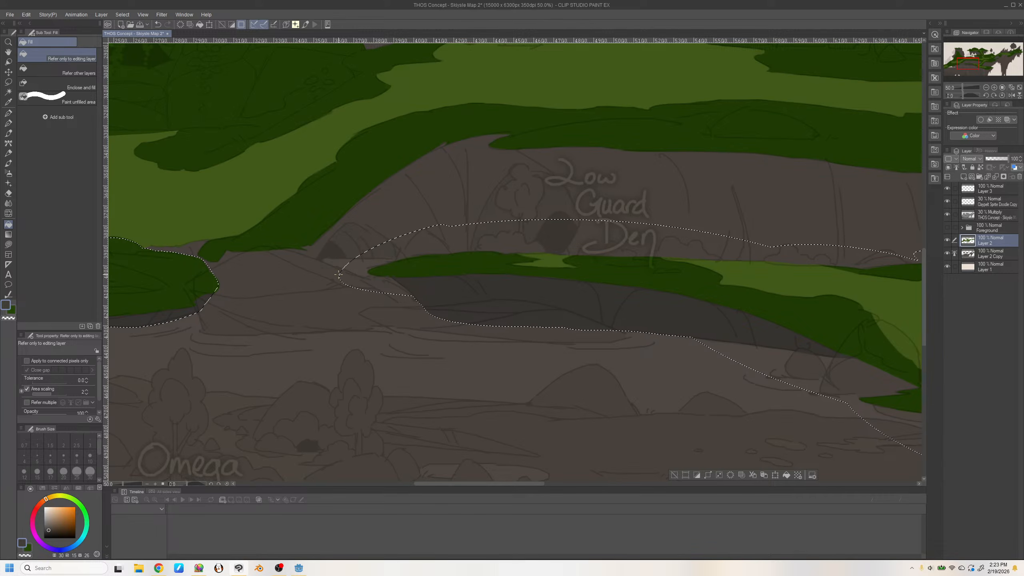
Paint a dark grey shadow strip with the Mapping pen along the underside of the grass leading to Hunter Den
key(p)
drag(540, 484, 611, 491)
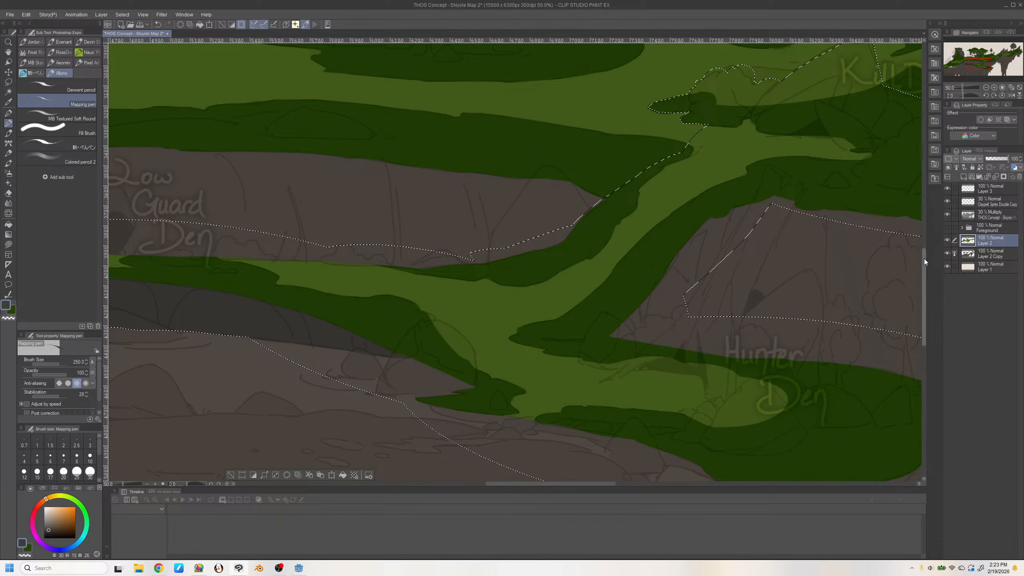
drag(924, 259, 924, 305)
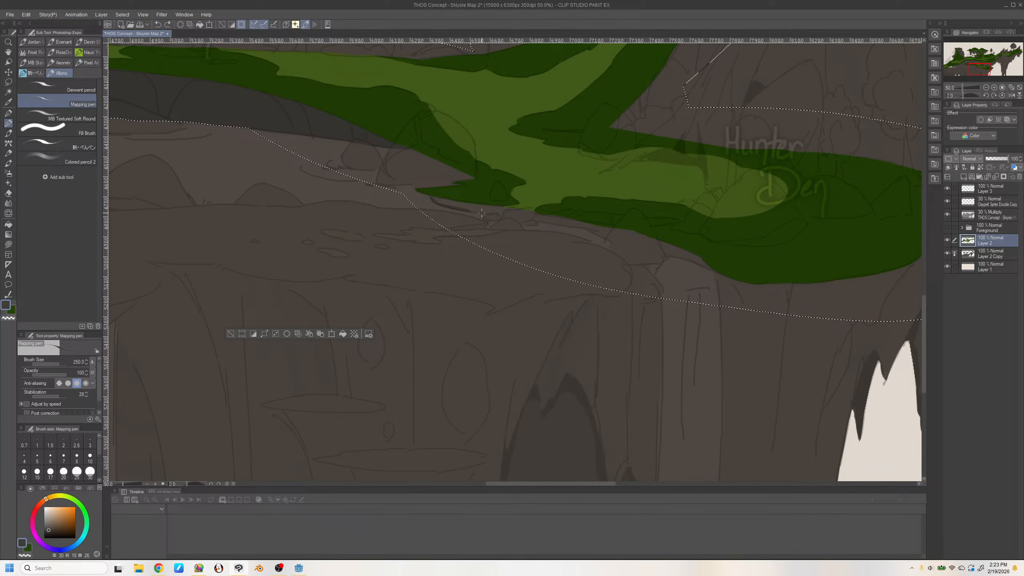
drag(434, 201, 587, 226)
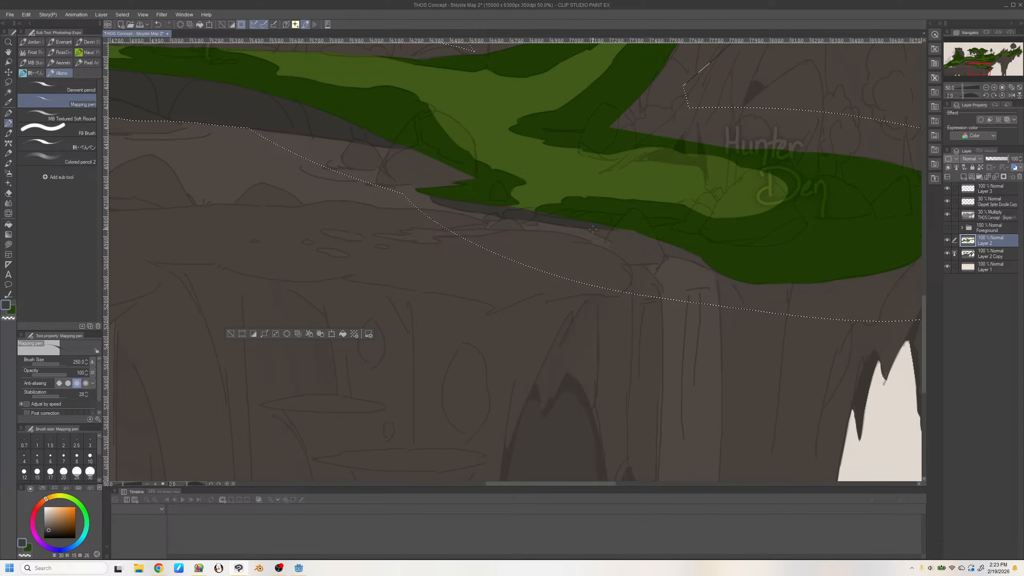
drag(593, 231, 682, 255)
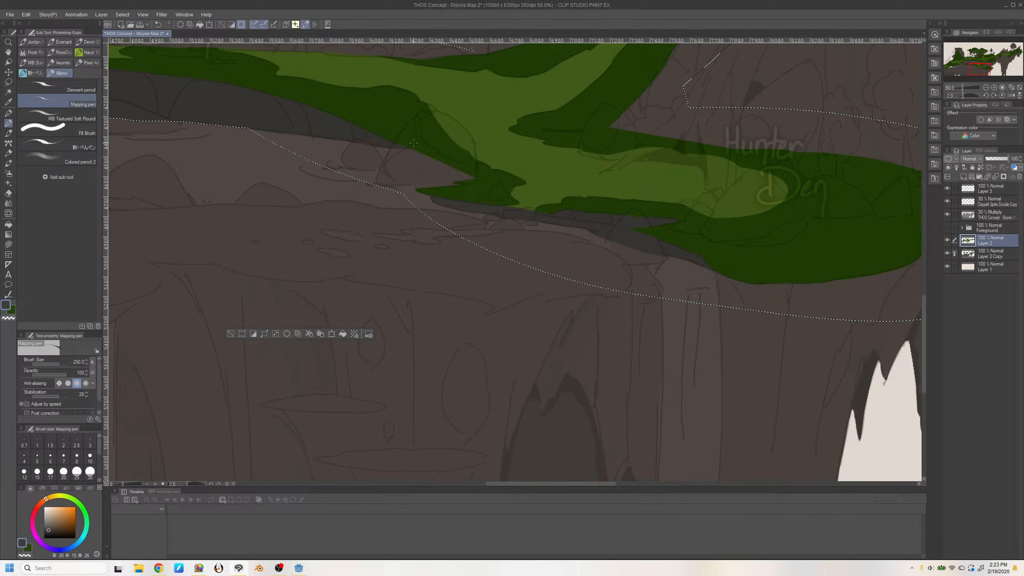
key(x)
key(h)
key(h)
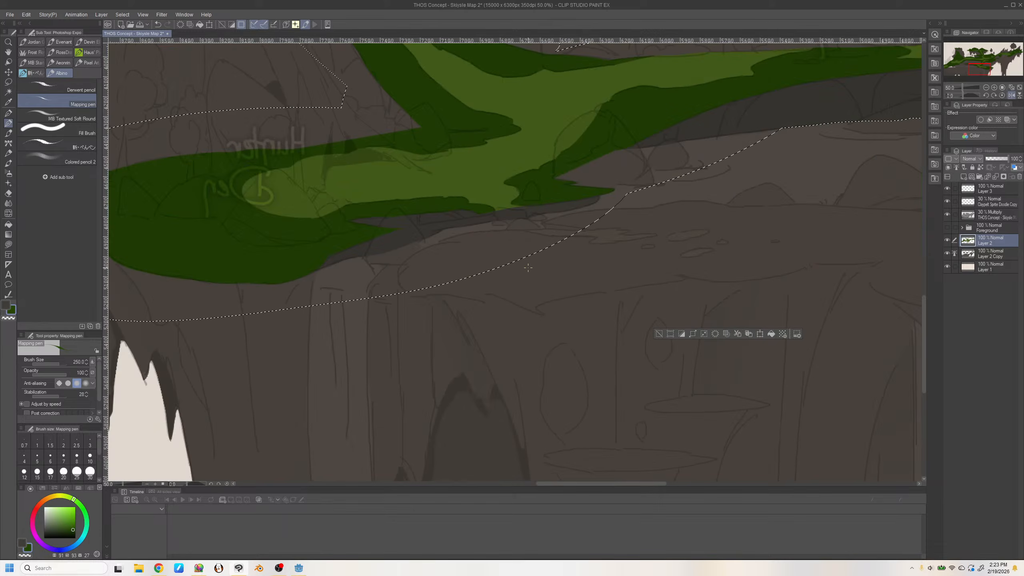
key(x)
Cut the selected mid-foreground ledges out of Layer 2 and paste them onto their own layer
click(986, 87)
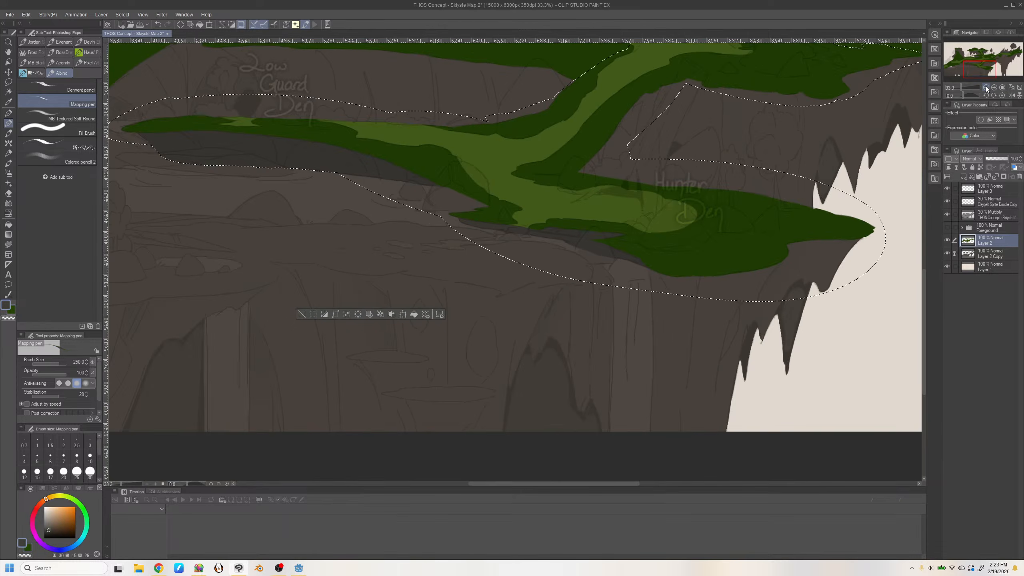
click(986, 88)
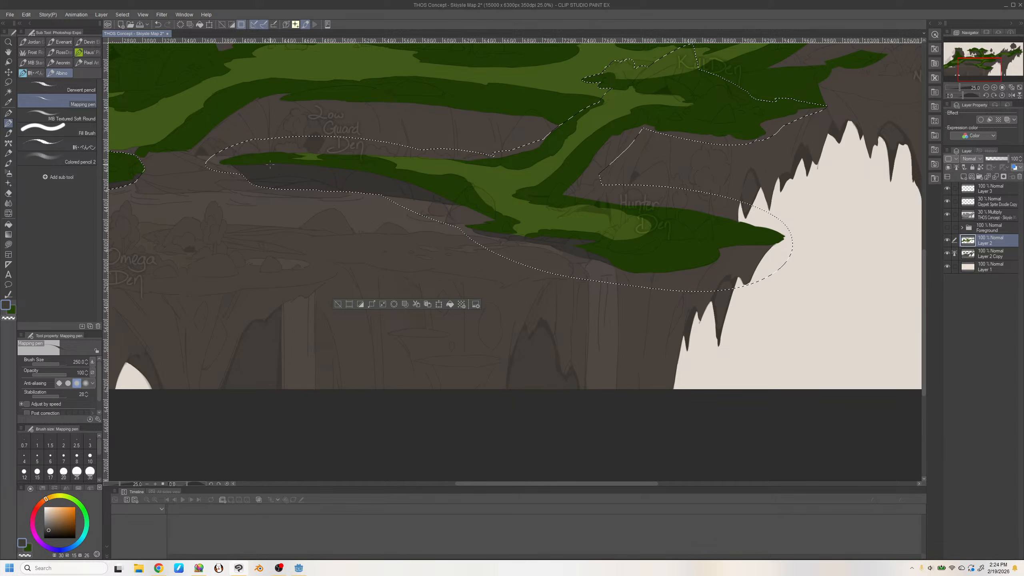
mouse_move(958, 73)
mouse_down()
mouse_move(996, 68)
mouse_move(974, 65)
mouse_up()
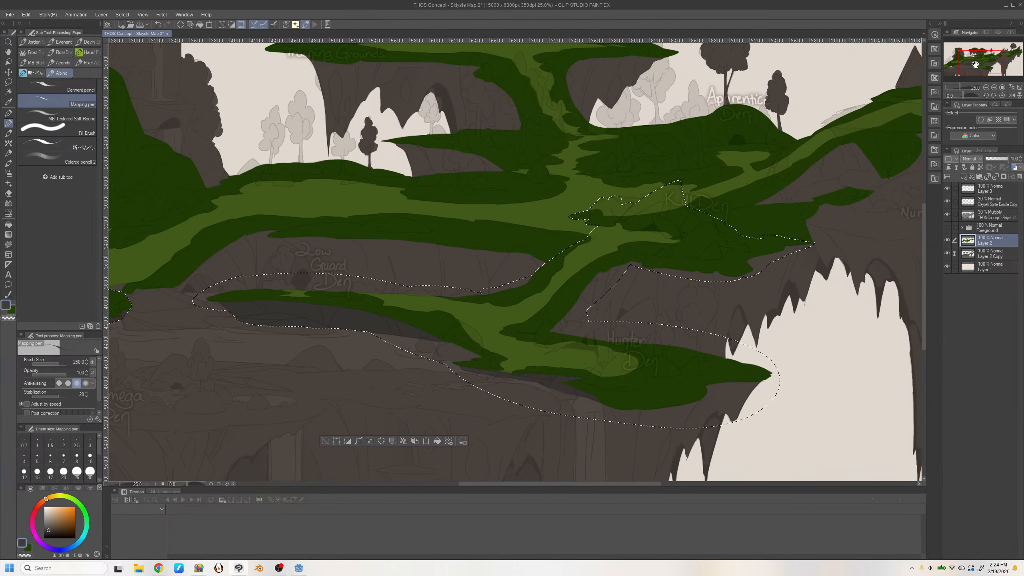
key(ctrl+x)
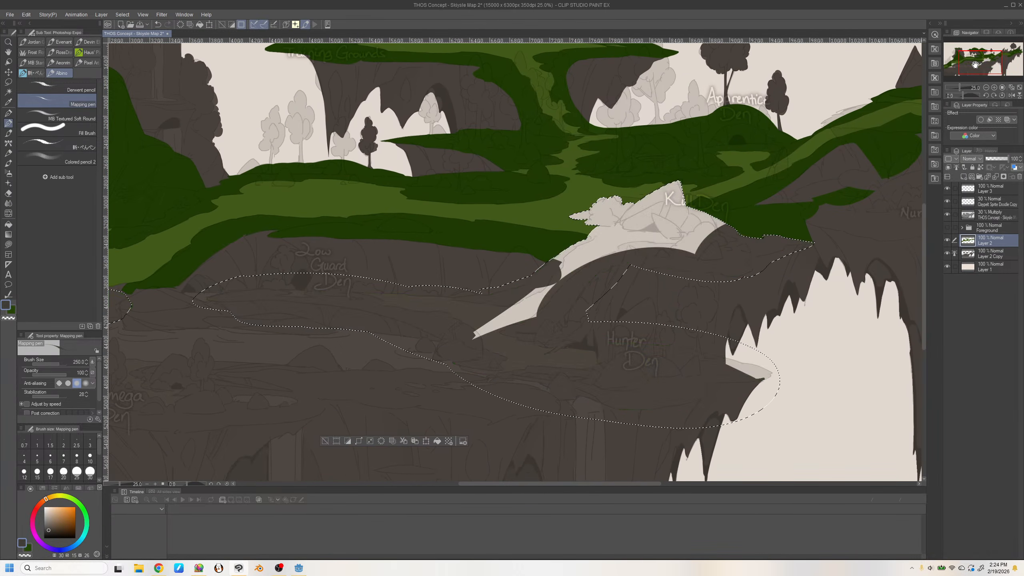
key(ctrl+v)
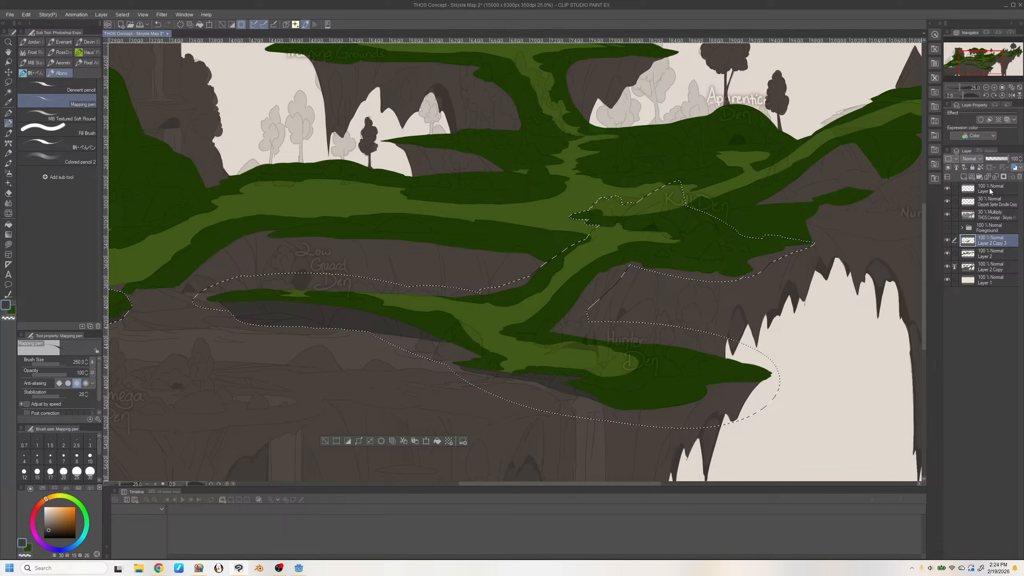
Group the pasted ledge layer in a folder named MidForeground and collapse the folder
key(ctrl+g)
double_click(987, 242)
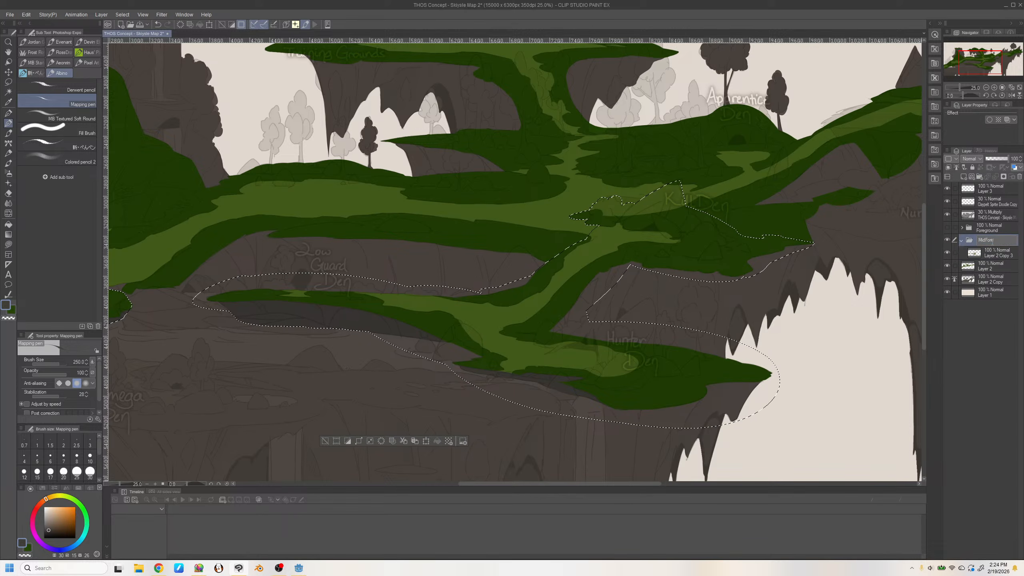
text(MidForeground)
key(Return)
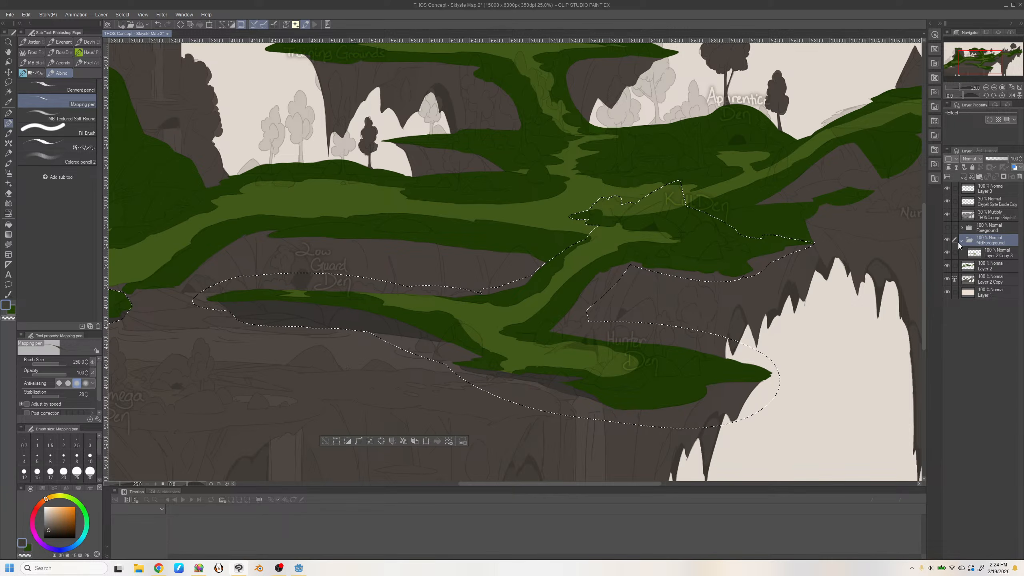
click(961, 241)
Show the Foreground folder and clear the selection around the mid-foreground ledges
click(948, 227)
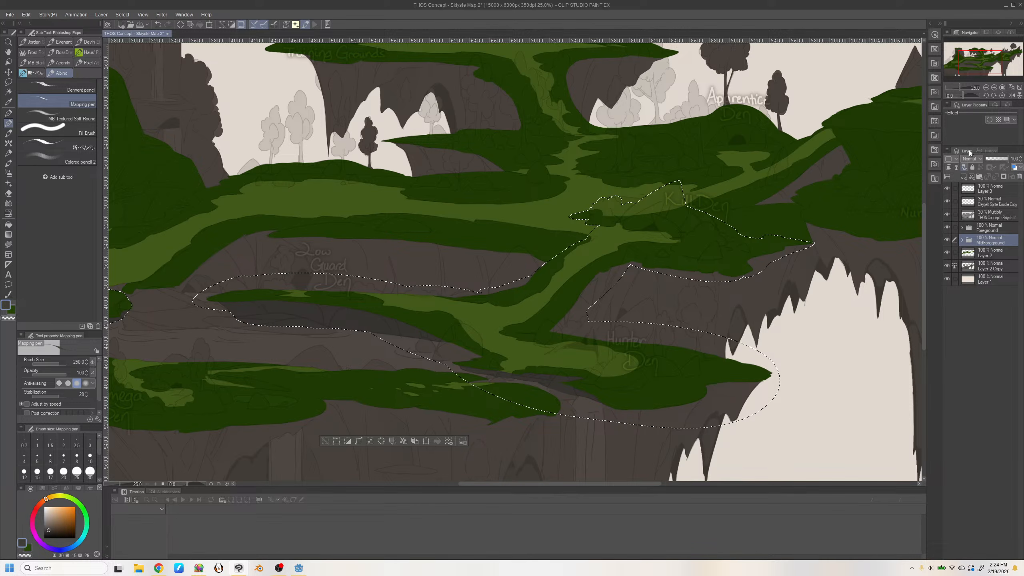
double_click(986, 87)
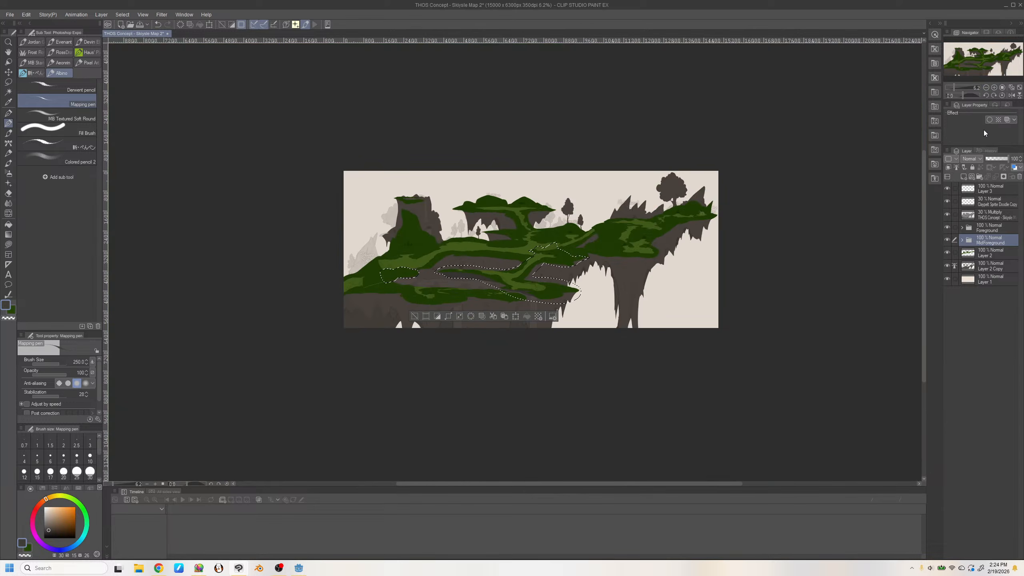
click(423, 319)
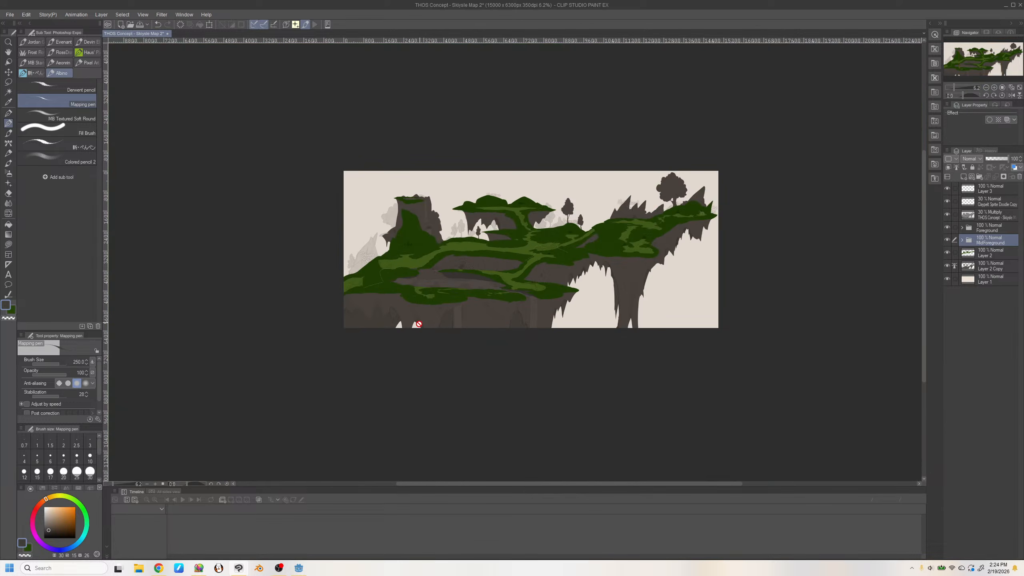
Compare the separated ledges with Layer 2 hidden and shown
double_click(993, 88)
drag(979, 69, 972, 71)
click(947, 252)
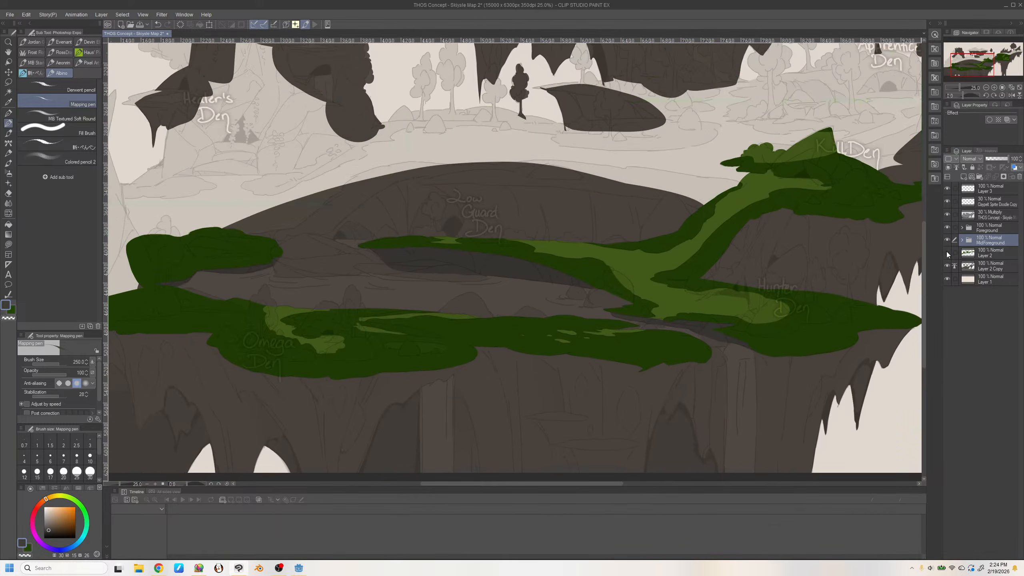
click(946, 252)
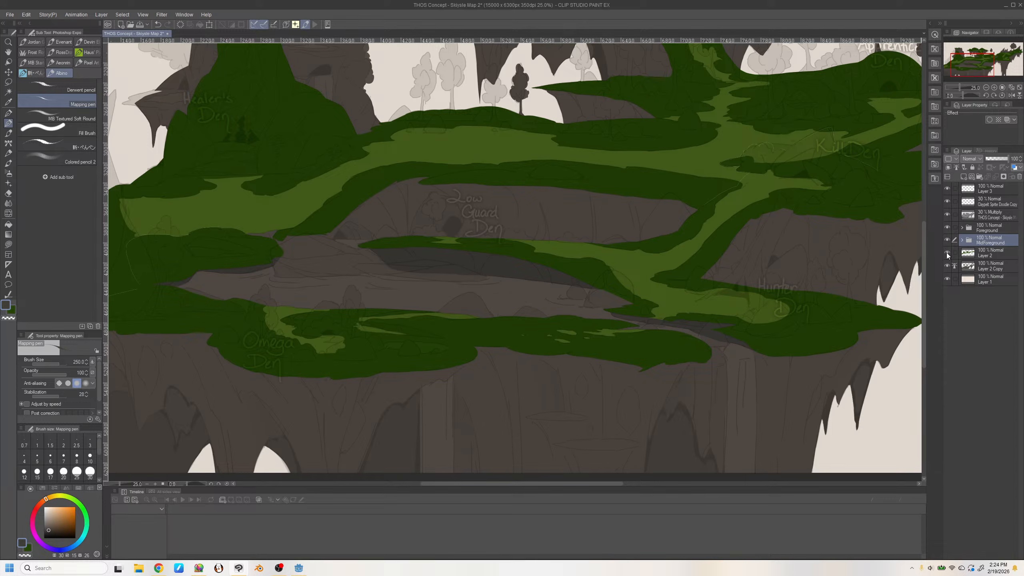
Hide the MidForeground and Foreground folders and make Layer 2 Copy the active layer
click(946, 240)
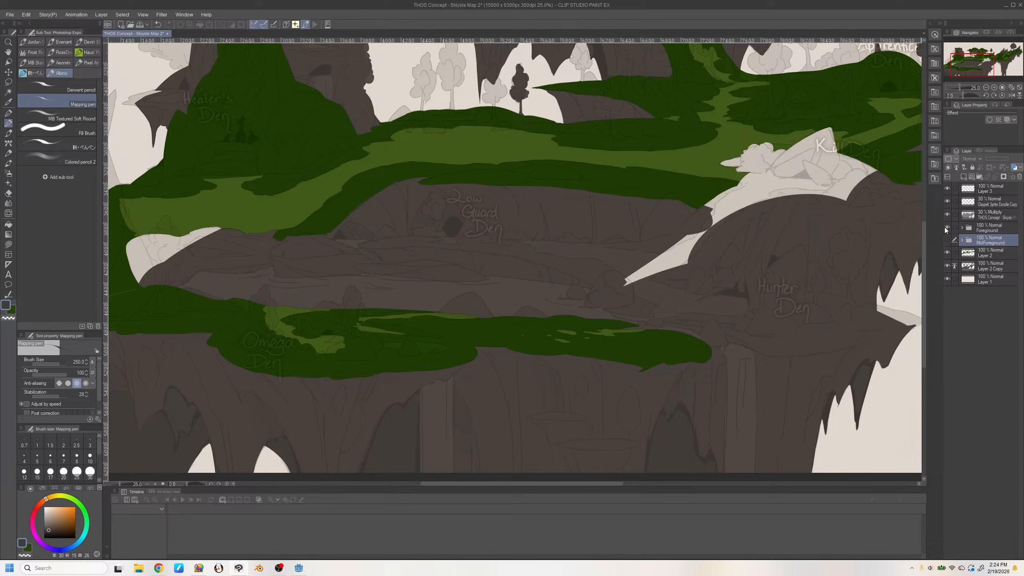
click(947, 227)
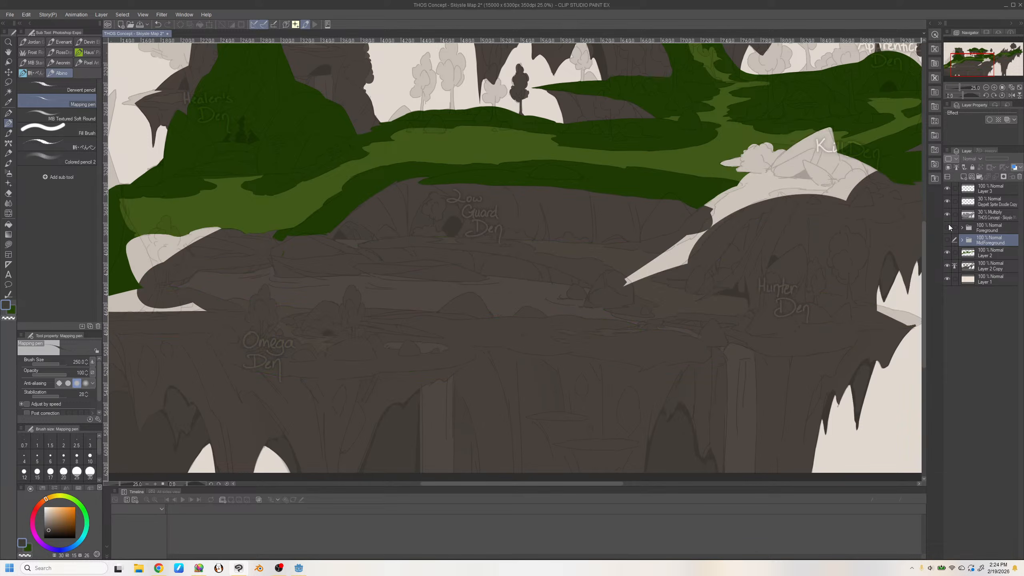
click(989, 267)
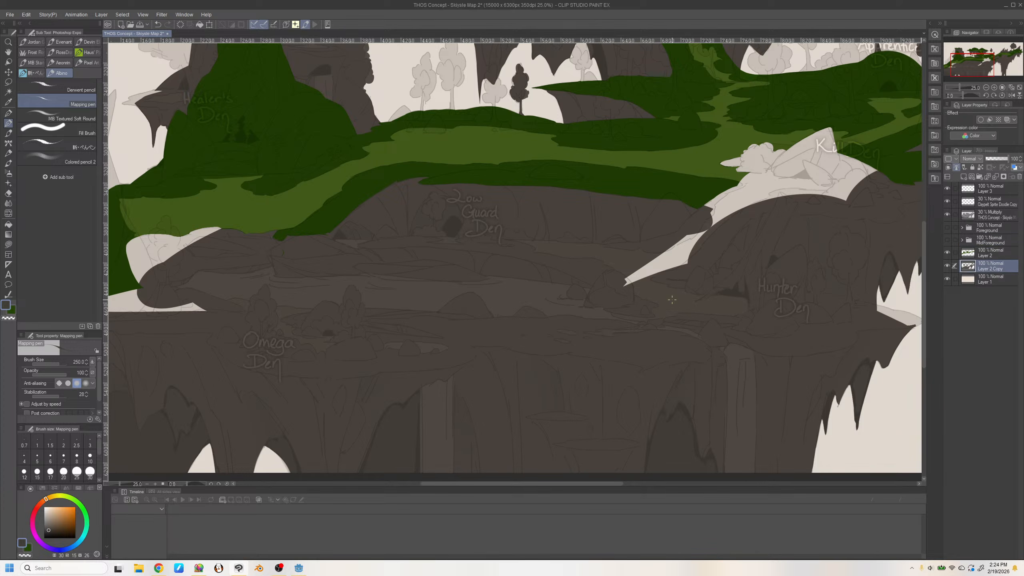
key(u)
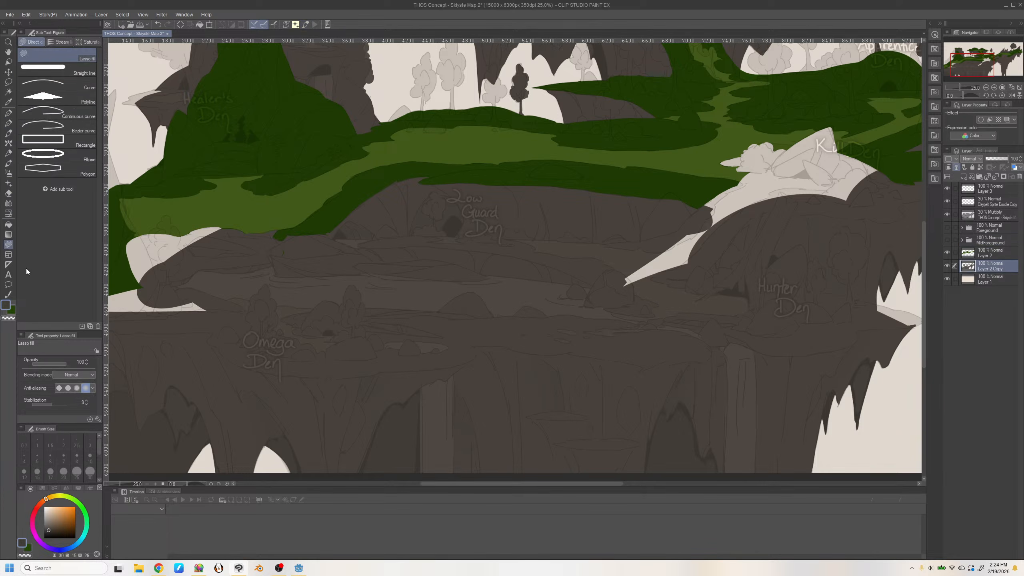
mouse_move(602, 302)
mouse_down()
mouse_move(863, 212)
mouse_move(881, 129)
mouse_move(714, 147)
mouse_move(624, 300)
mouse_up()
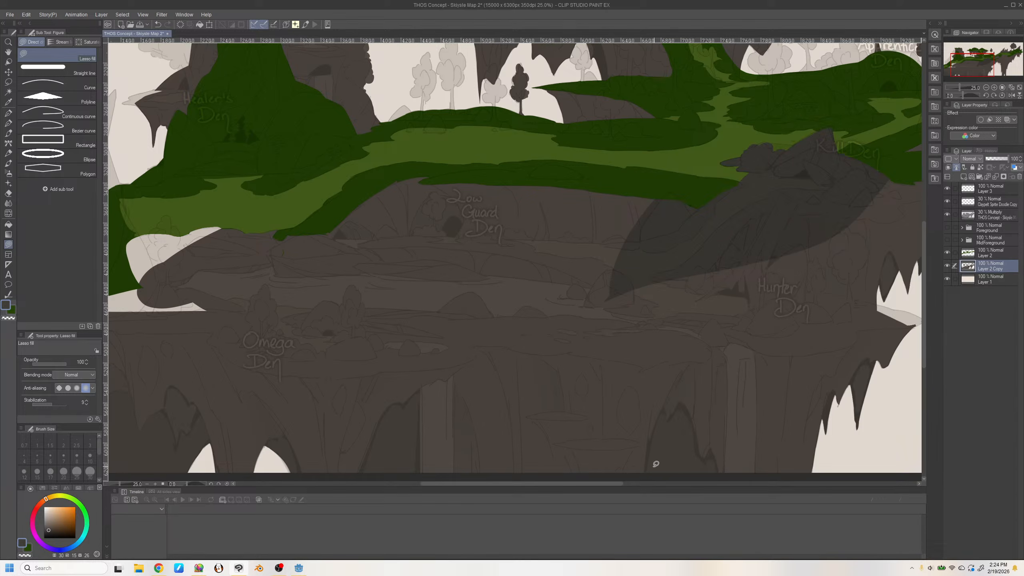
key(ctrl+z)
Sample the plain brown rock colour with the Multiply sketch layer briefly hidden, and lasso-fill the gap around Kill Den on Layer 2 Copy
click(946, 214)
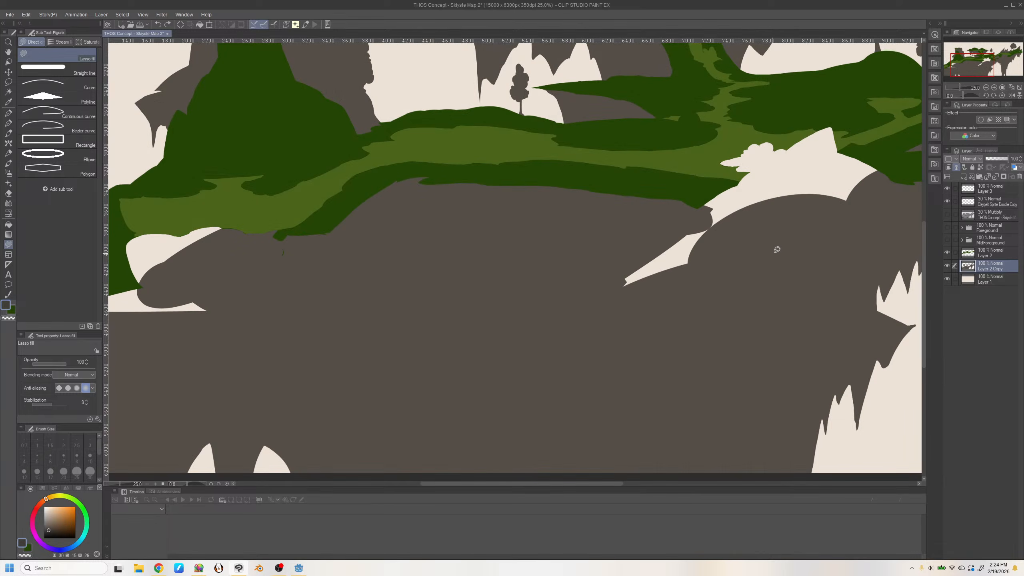
click(946, 214)
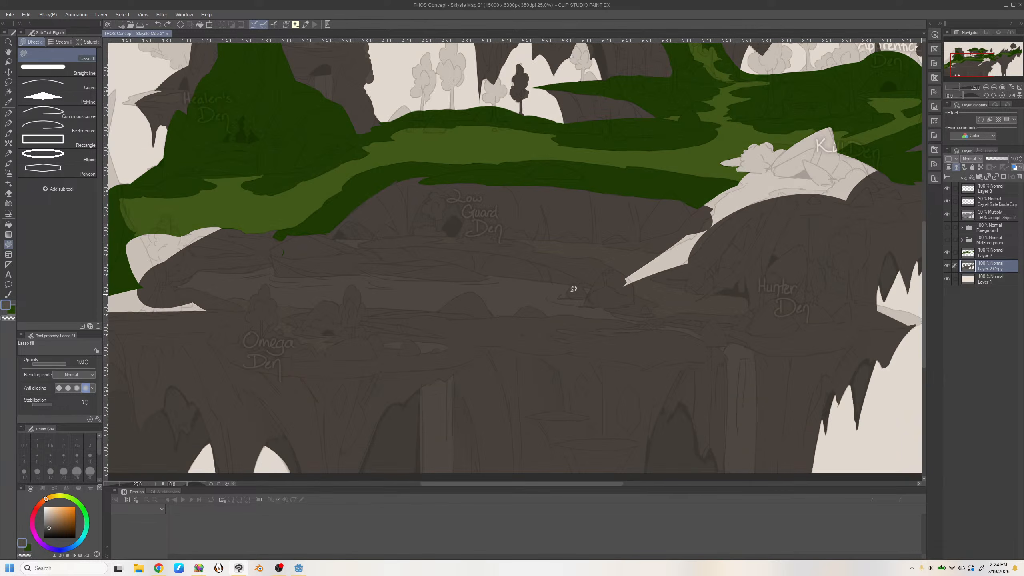
mouse_move(600, 287)
mouse_down()
mouse_move(702, 272)
mouse_move(737, 137)
mouse_move(624, 284)
mouse_up()
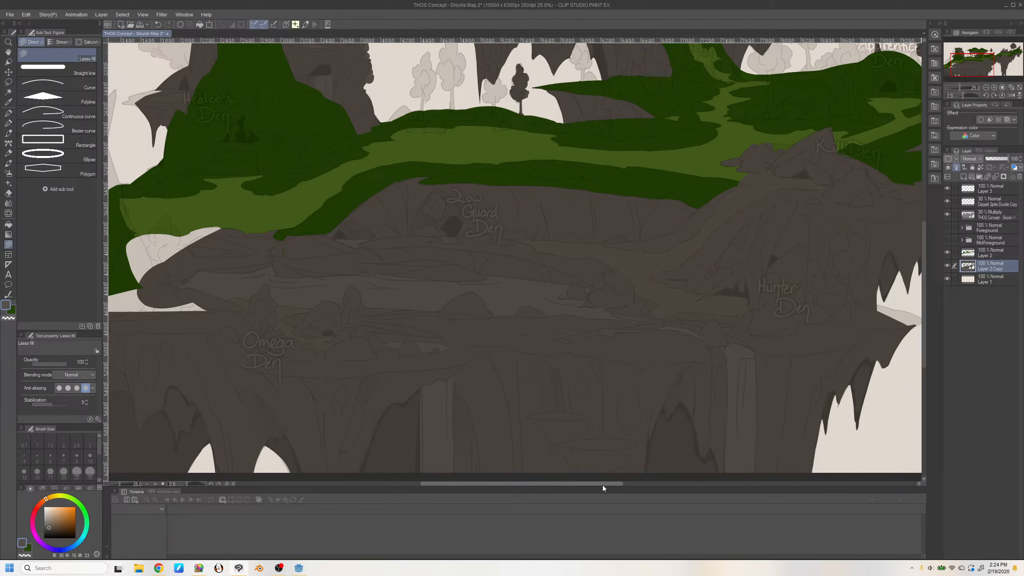
Lasso-fill the gaps in the brown rock base below Healer's Den and behind the slope west of Low Guard Den
drag(584, 483, 545, 483)
mouse_move(205, 314)
mouse_down()
mouse_move(410, 207)
mouse_move(210, 310)
mouse_up()
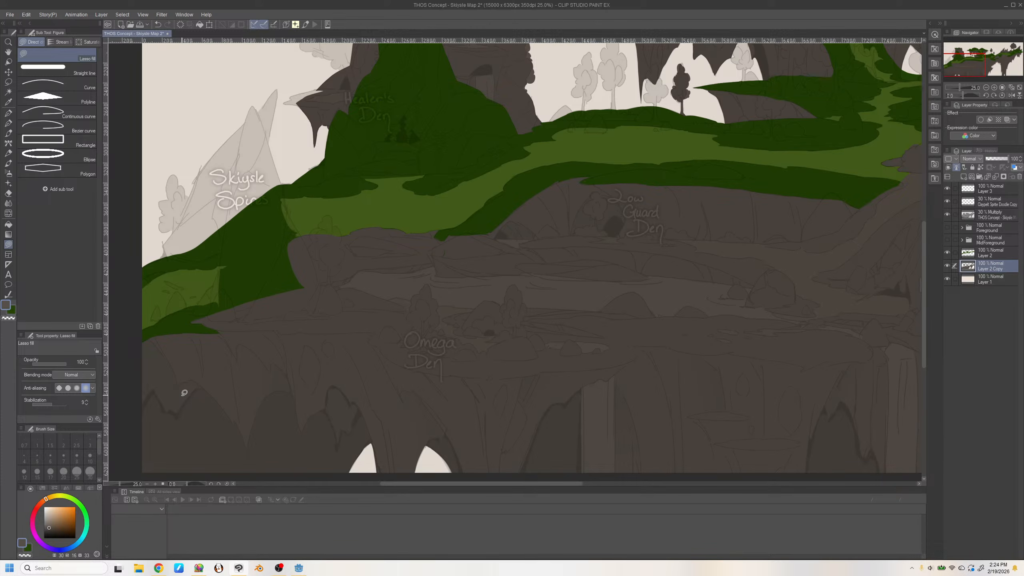
mouse_move(275, 257)
mouse_down()
mouse_move(360, 210)
mouse_move(278, 278)
mouse_up()
mouse_move(501, 223)
mouse_down()
mouse_move(385, 277)
mouse_move(278, 254)
mouse_up()
mouse_move(632, 182)
mouse_down()
mouse_move(557, 171)
mouse_move(418, 245)
mouse_up()
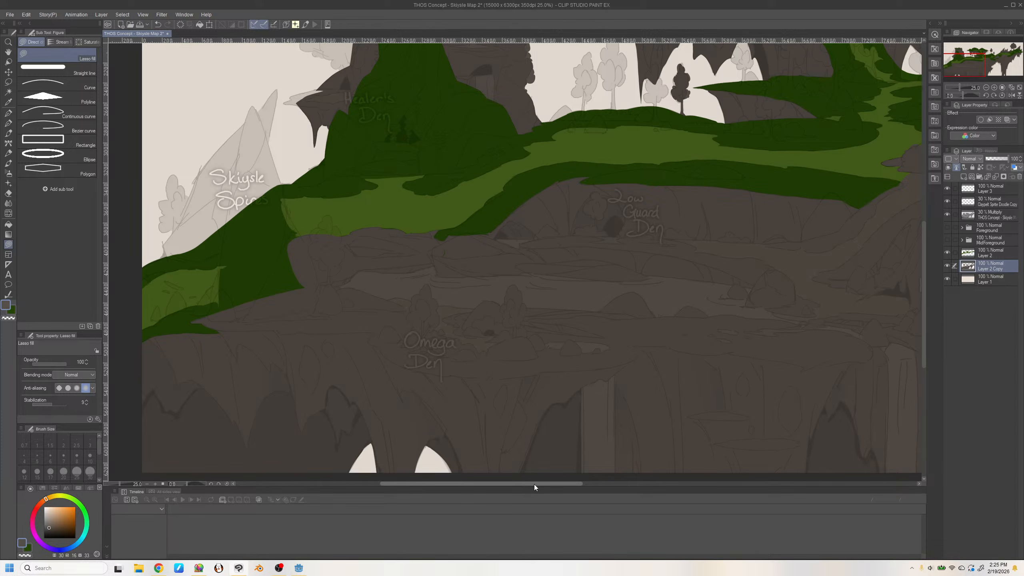
Lasso-fill the brown rock base behind the grass between Kill Den and the Nursery
drag(569, 483, 671, 483)
drag(551, 145, 631, 140)
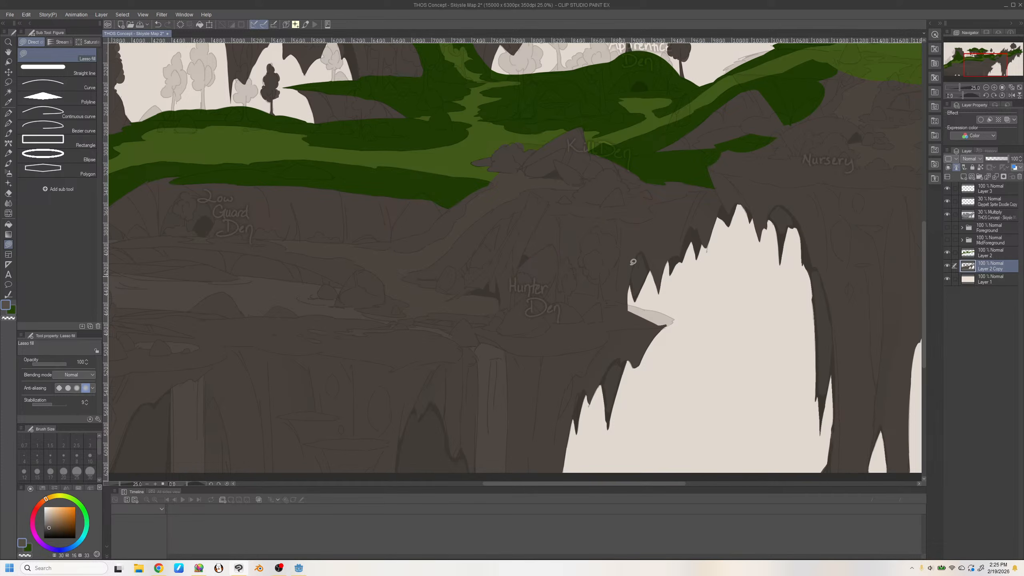
mouse_move(646, 202)
mouse_down()
mouse_move(525, 152)
mouse_move(599, 230)
mouse_up()
mouse_move(681, 486)
mouse_down()
mouse_move(766, 500)
mouse_move(702, 510)
mouse_up()
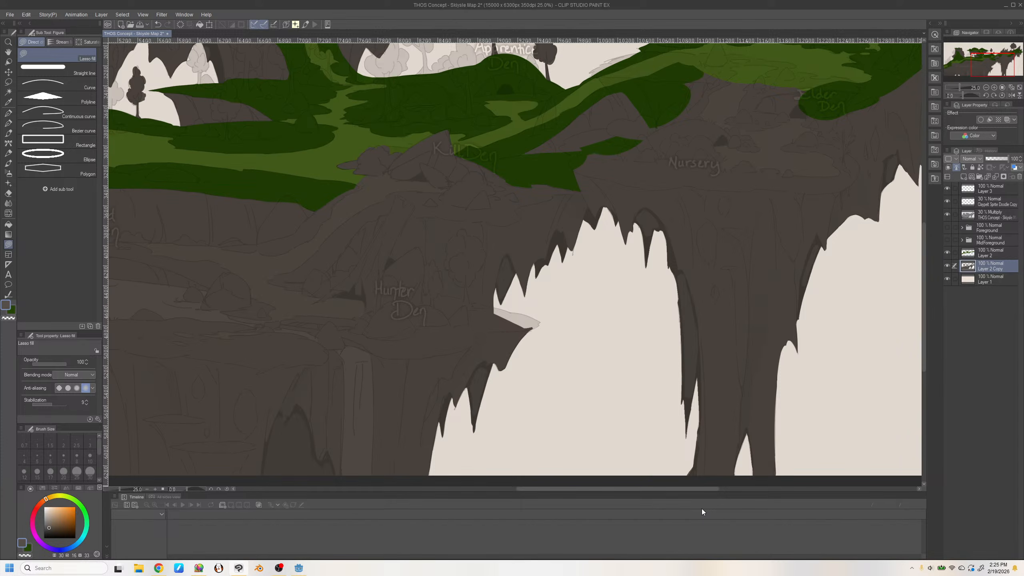
Make Layer 2 active and lasso-erase the rounded den opening in the hill below the Apprentice Den label using transparent colour
scroll(994, 56, up, 3)
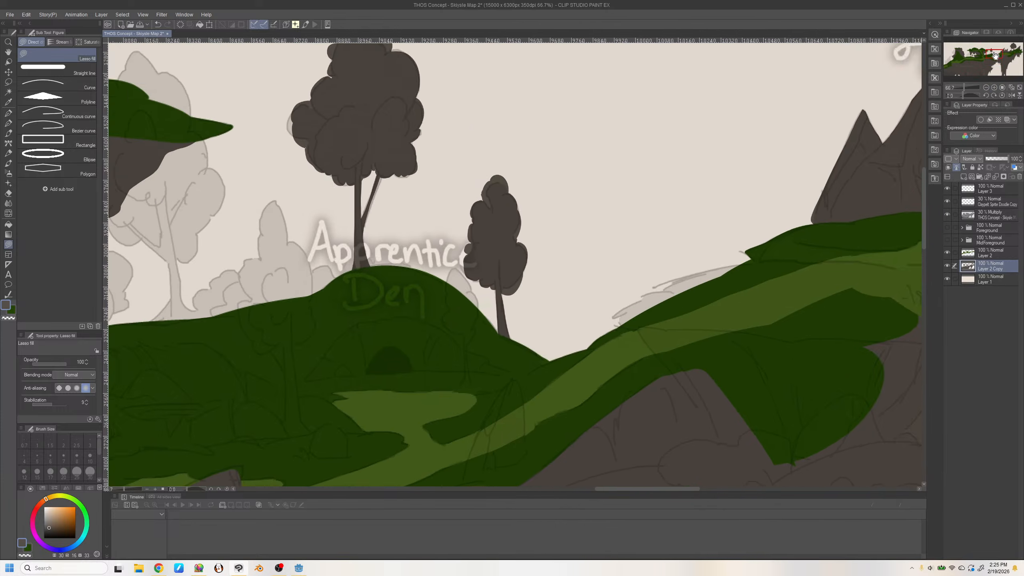
drag(994, 55, 993, 60)
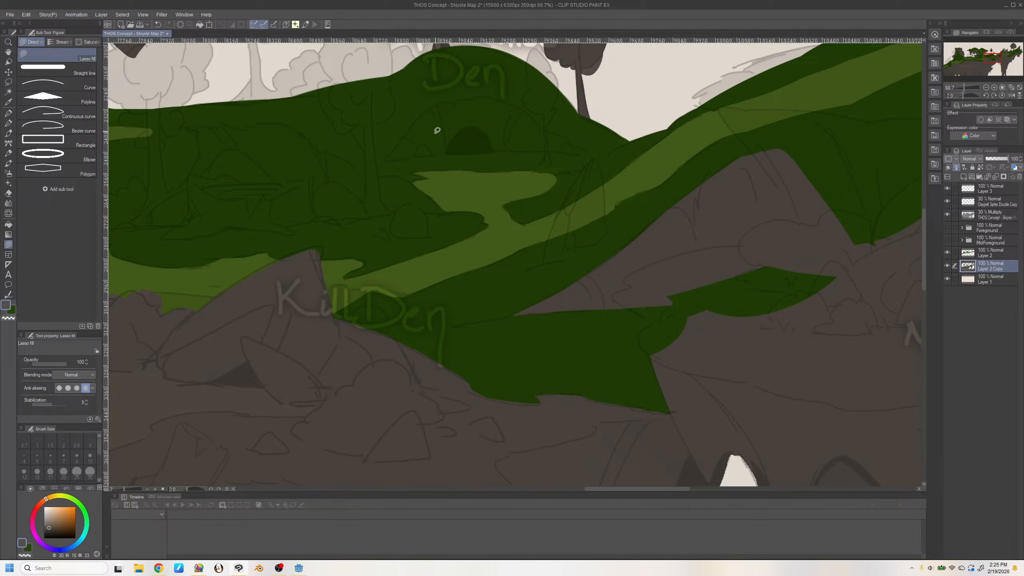
click(984, 255)
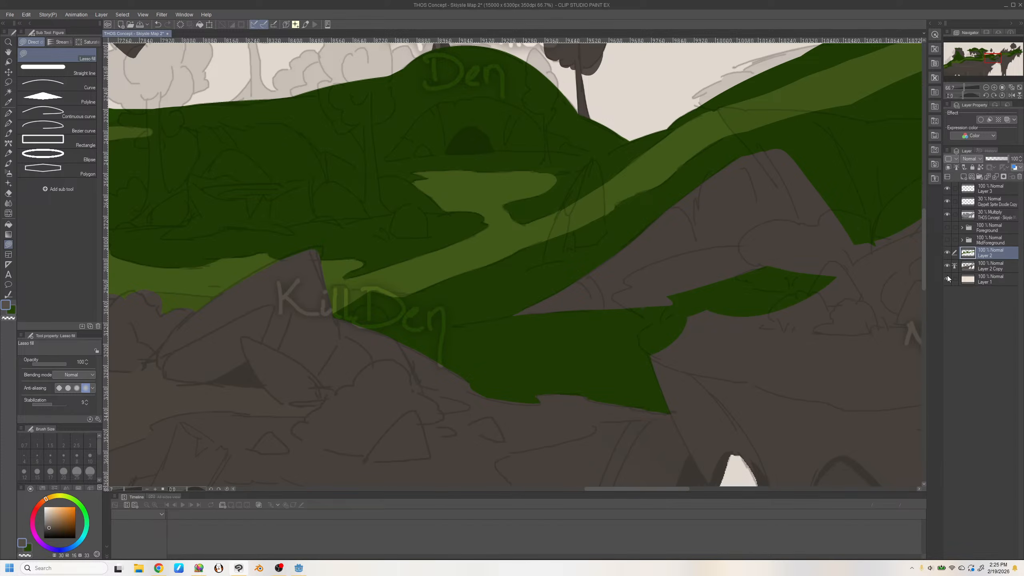
click(24, 556)
mouse_move(385, 159)
mouse_down()
mouse_move(423, 110)
mouse_move(387, 160)
mouse_move(432, 106)
mouse_move(452, 99)
mouse_move(516, 102)
mouse_move(556, 145)
mouse_move(388, 161)
mouse_move(540, 155)
mouse_move(544, 142)
mouse_move(574, 136)
mouse_move(541, 129)
mouse_move(536, 158)
mouse_move(443, 155)
mouse_move(419, 116)
mouse_move(433, 133)
mouse_up()
drag(472, 94, 535, 133)
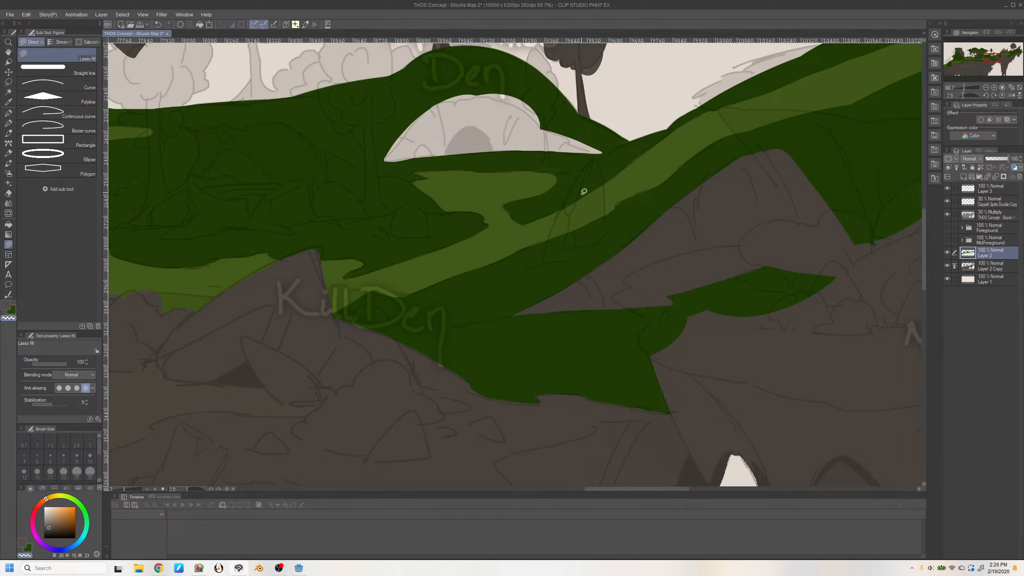
Trim the edges of the Apprentice Den opening with dark green lasso fills, undoing the stray attempts
key(x)
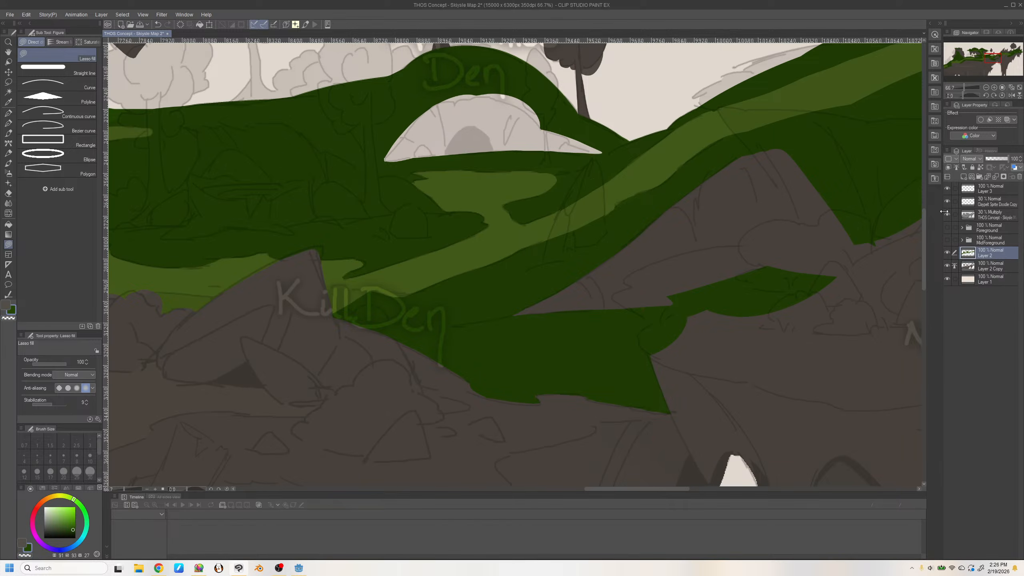
drag(423, 109, 375, 162)
drag(415, 120, 377, 168)
key(ctrl+z)
mouse_move(410, 127)
mouse_down()
mouse_move(382, 164)
mouse_move(447, 159)
mouse_up()
key(ctrl+z)
mouse_move(438, 104)
mouse_down()
mouse_move(461, 99)
mouse_move(469, 85)
mouse_move(491, 93)
mouse_move(488, 82)
mouse_move(477, 96)
mouse_move(501, 84)
mouse_move(505, 101)
mouse_move(524, 90)
mouse_move(544, 127)
mouse_move(524, 92)
mouse_move(536, 121)
mouse_move(547, 114)
mouse_move(548, 124)
mouse_move(603, 156)
mouse_move(571, 127)
mouse_up()
key(ctrl+z)
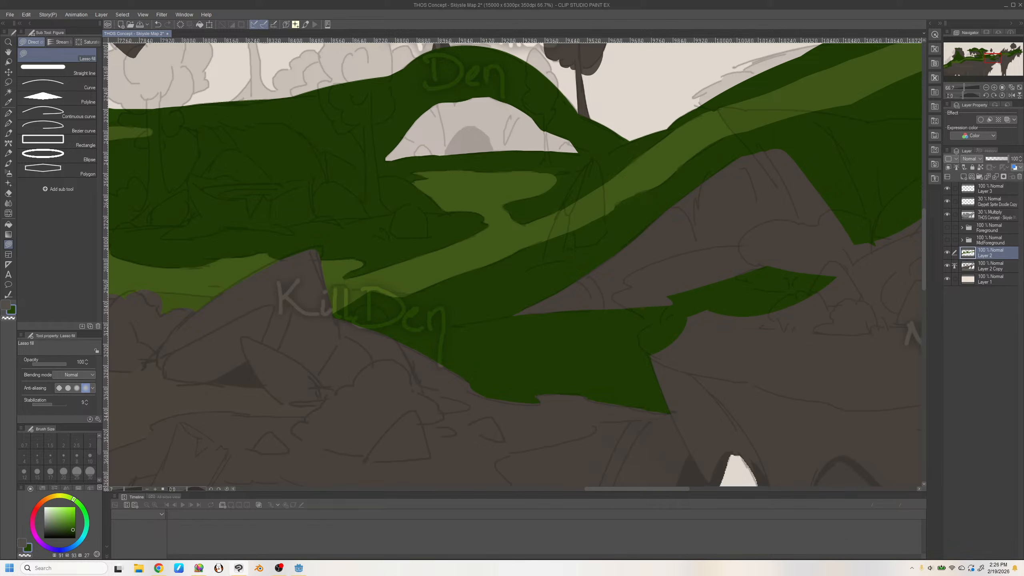
Add a new layer above Layer 3 and set up the Derwent pencil in white for planning notes
drag(278, 300, 537, 346)
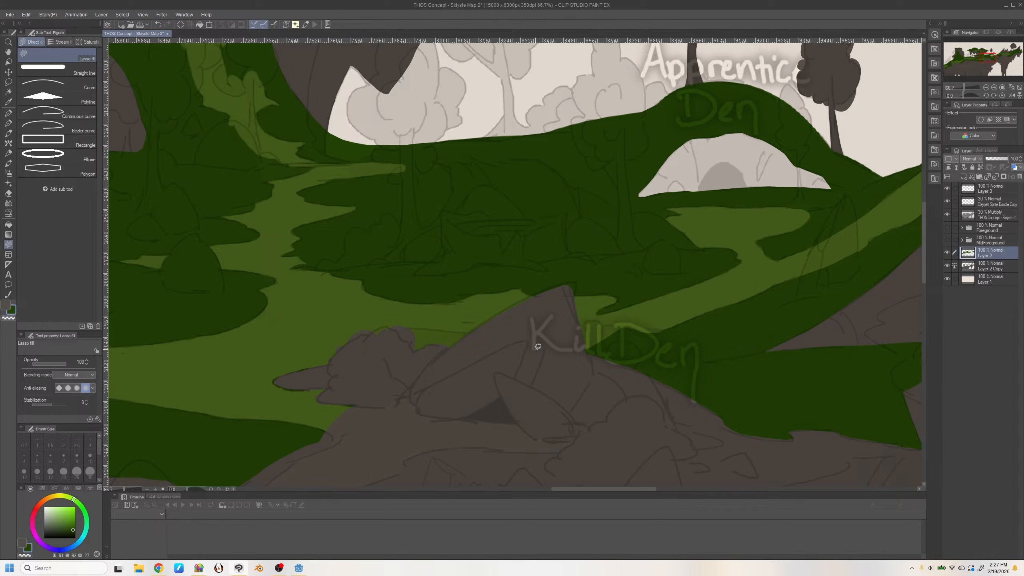
click(985, 87)
click(985, 87)
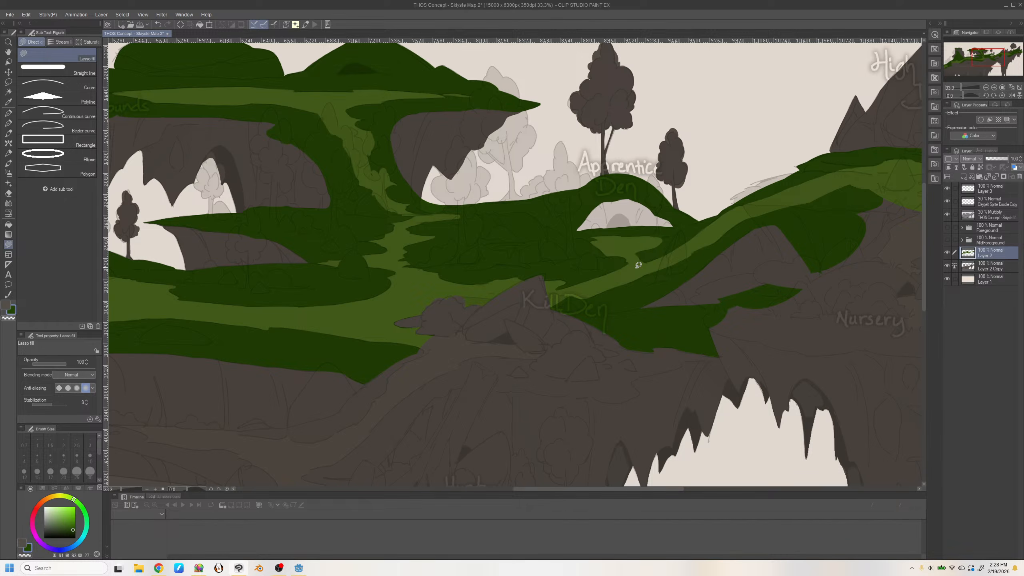
click(990, 192)
click(963, 177)
drag(51, 513, 33, 487)
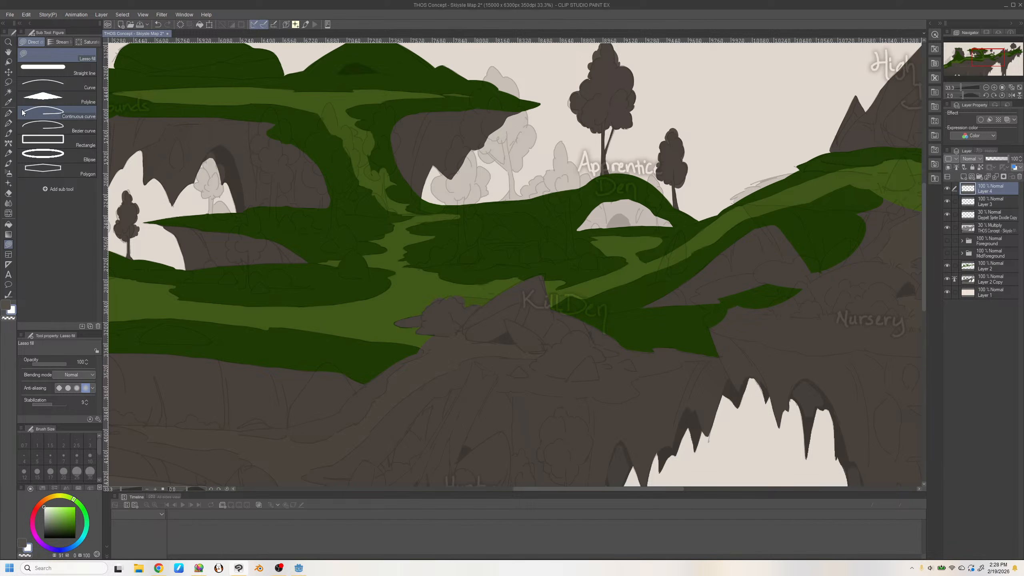
click(8, 123)
click(59, 83)
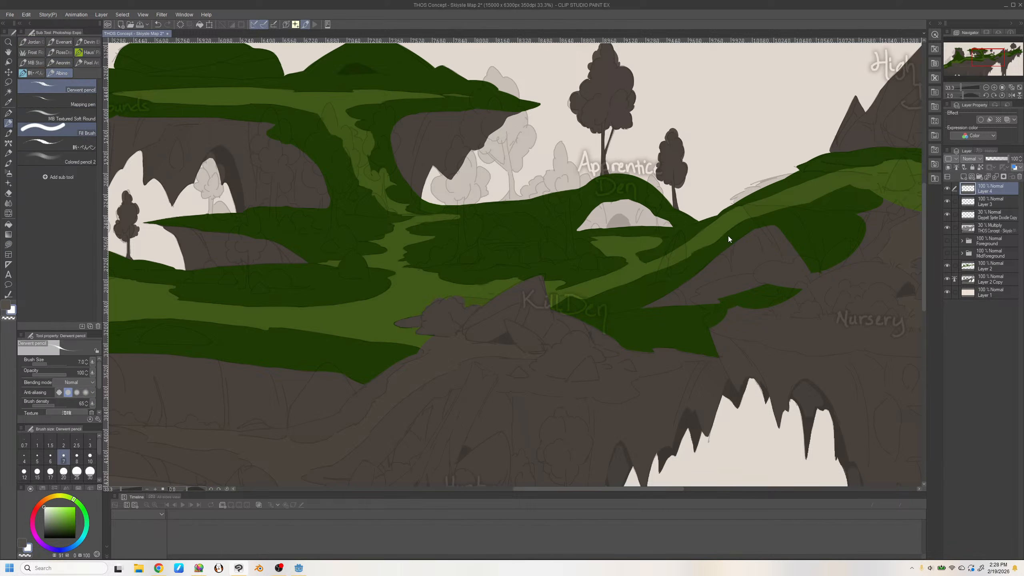
Sketch white guide lines and hatching over the slope between the Apprentice Den opening and the path to its east
mouse_move(707, 217)
mouse_down()
mouse_move(656, 242)
mouse_move(679, 258)
mouse_move(745, 216)
mouse_move(710, 239)
mouse_move(676, 239)
mouse_move(703, 220)
mouse_move(662, 201)
mouse_up()
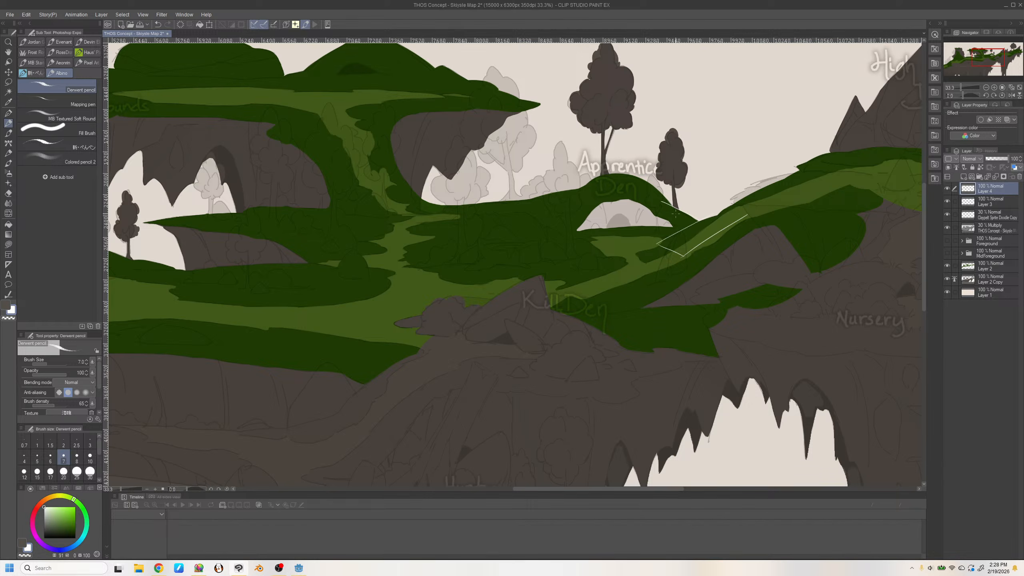
mouse_move(665, 237)
mouse_down()
mouse_move(601, 239)
mouse_move(692, 218)
mouse_up()
mouse_move(622, 238)
mouse_down()
mouse_move(684, 203)
mouse_move(644, 204)
mouse_move(654, 198)
mouse_up()
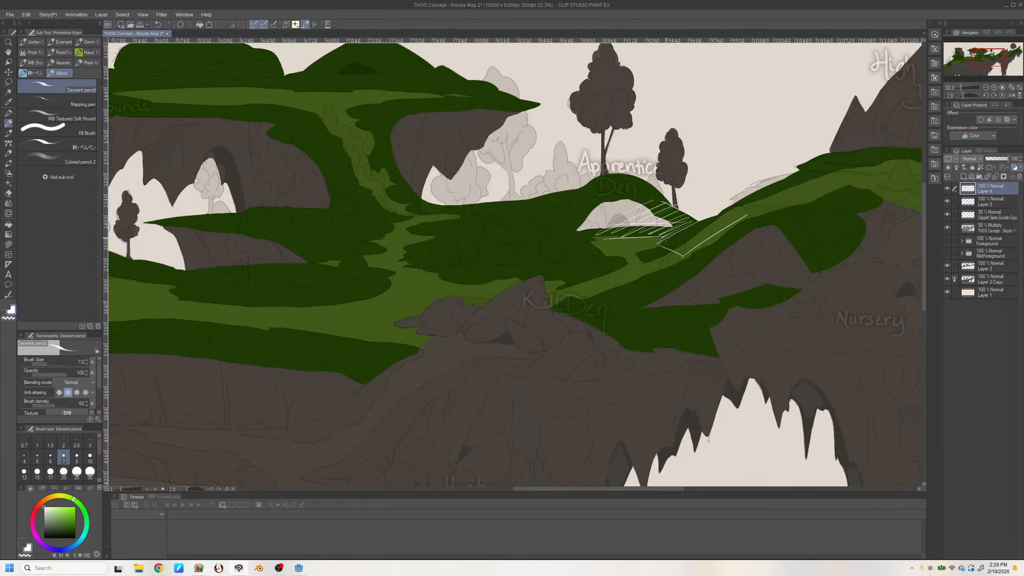
mouse_move(693, 215)
mouse_down()
mouse_move(571, 183)
mouse_move(478, 222)
mouse_move(672, 241)
mouse_up()
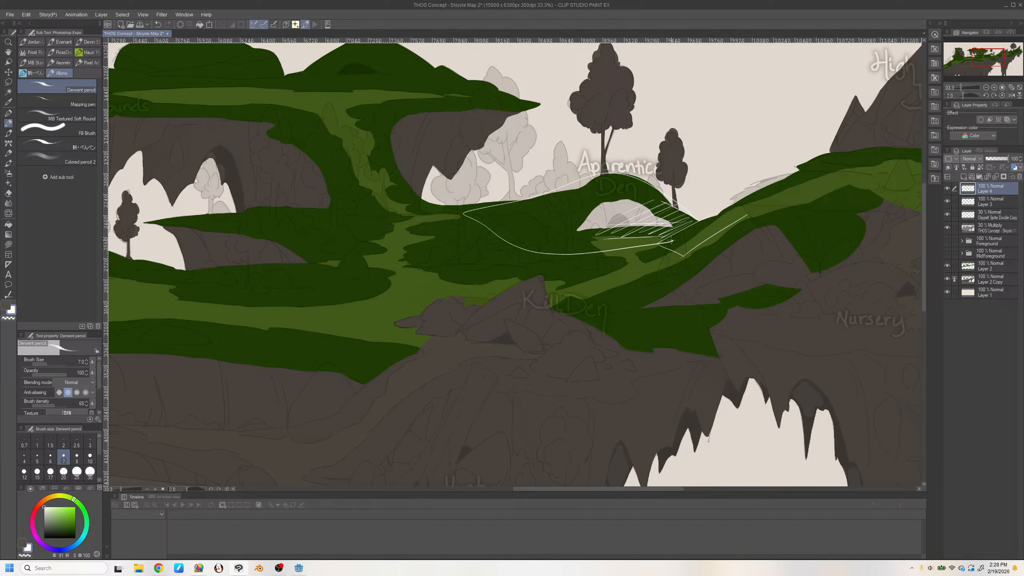
Label the hill west of Apprentice Den MB and MB?? with a dividing curve and arrow, and clear the notes from Layer 4
mouse_move(514, 227)
mouse_down()
mouse_move(518, 203)
mouse_move(540, 231)
mouse_up()
drag(507, 236, 533, 233)
drag(457, 261, 486, 203)
mouse_move(473, 239)
mouse_down()
mouse_move(541, 197)
mouse_move(457, 239)
mouse_move(412, 242)
mouse_move(464, 228)
mouse_up()
mouse_move(447, 229)
mouse_down()
mouse_move(464, 228)
mouse_move(419, 215)
mouse_move(424, 232)
mouse_move(444, 218)
mouse_up()
click(444, 220)
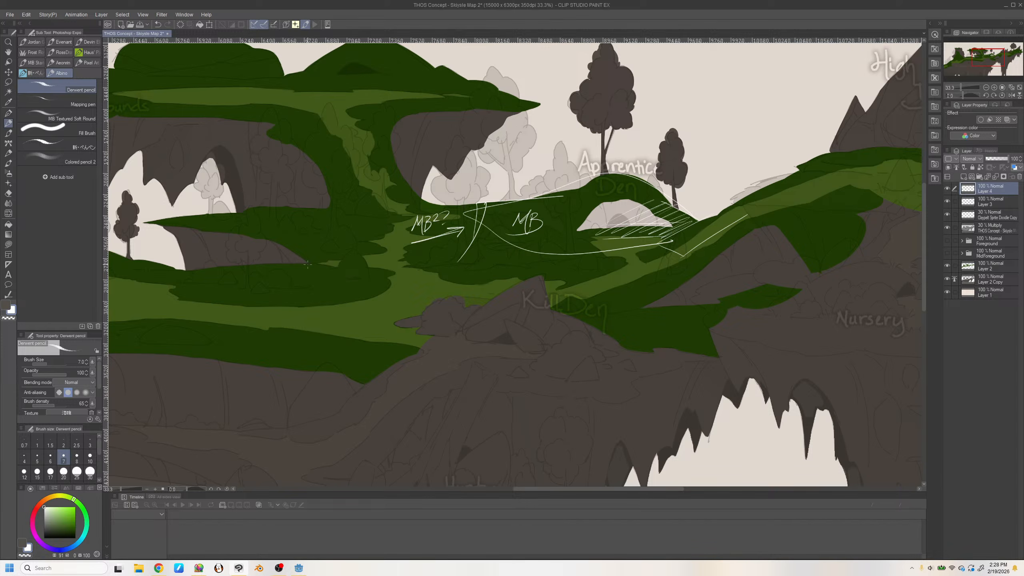
mouse_move(320, 265)
mouse_down()
mouse_move(424, 271)
mouse_move(471, 260)
mouse_up()
key(Delete)
Trace a boundary from the path up along the Apprentice Den hill and label the two areas MB and M
mouse_move(365, 267)
mouse_down()
mouse_move(449, 260)
mouse_move(453, 216)
mouse_move(541, 192)
mouse_move(619, 178)
mouse_move(701, 213)
mouse_move(773, 185)
mouse_up()
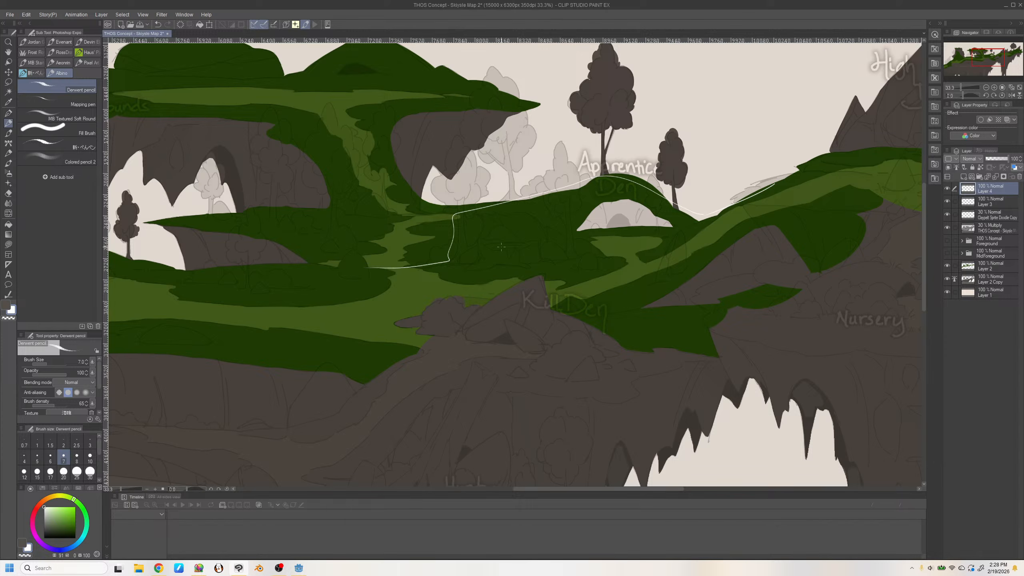
mouse_move(349, 240)
mouse_down()
mouse_move(369, 219)
mouse_move(374, 236)
mouse_move(382, 228)
mouse_move(351, 255)
mouse_up()
mouse_move(537, 252)
mouse_down()
mouse_move(531, 276)
mouse_move(542, 262)
mouse_move(564, 281)
mouse_up()
key(ctrl+z)
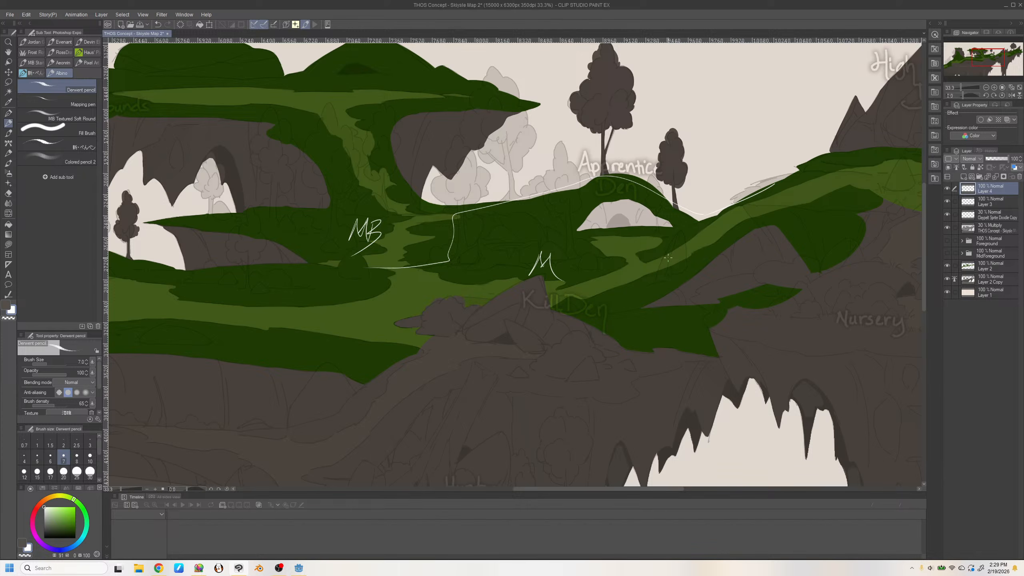
Mark the boundary east of Apprentice Den and add a curved divider with an arrow west of the den
mouse_move(687, 212)
mouse_down()
mouse_move(683, 234)
mouse_move(714, 228)
mouse_up()
mouse_move(467, 253)
mouse_down()
mouse_move(507, 213)
mouse_move(579, 266)
mouse_move(464, 268)
mouse_up()
key(ctrl+z)
mouse_move(456, 222)
mouse_down()
mouse_move(449, 255)
mouse_move(480, 208)
mouse_move(453, 262)
mouse_move(473, 232)
mouse_up()
drag(464, 227, 464, 241)
Mark the Training Grounds ledges and cross out the M area with thick white Mapping pen strokes, and clear Layer 4
click(69, 102)
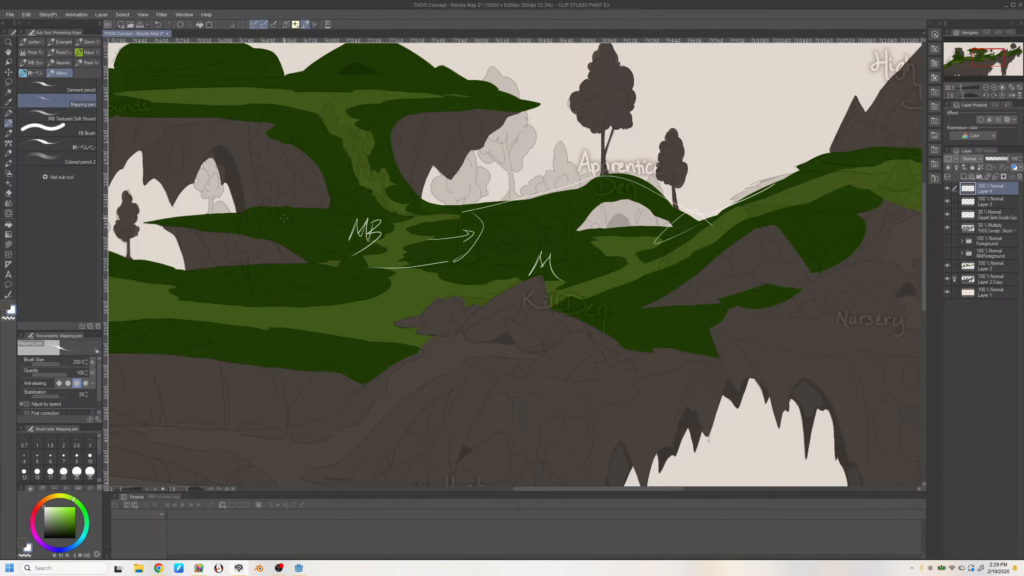
mouse_move(177, 224)
mouse_down()
mouse_move(374, 218)
mouse_move(254, 92)
mouse_up()
mouse_move(383, 229)
mouse_down()
mouse_move(347, 169)
mouse_move(419, 94)
mouse_move(453, 90)
mouse_move(536, 106)
mouse_up()
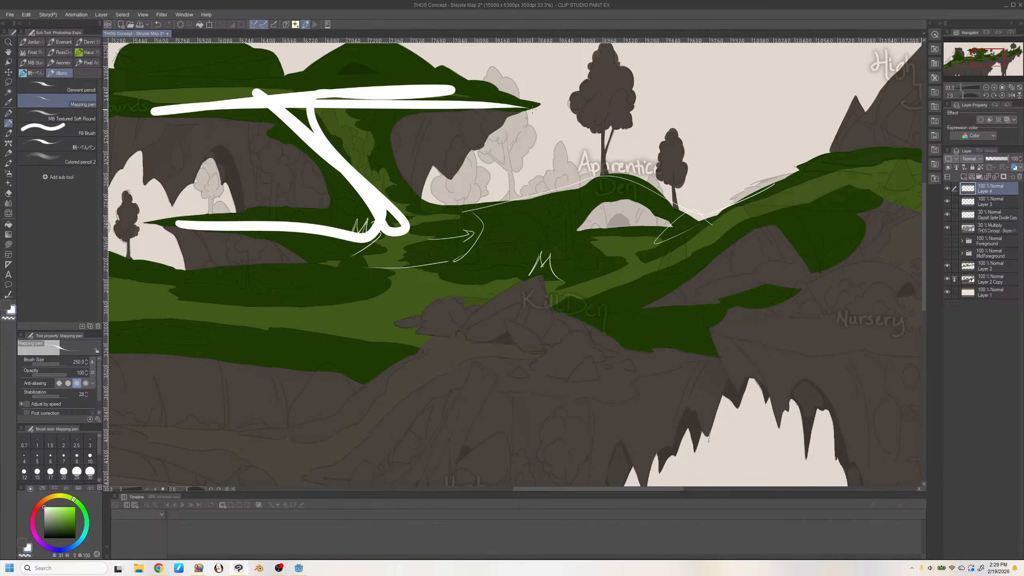
drag(558, 234, 623, 271)
drag(615, 237, 536, 299)
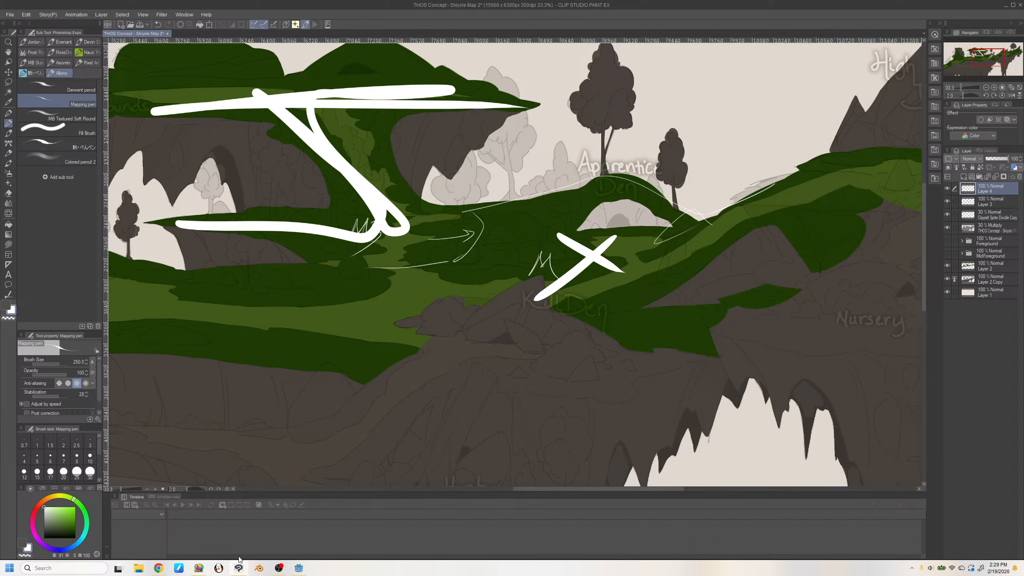
key(Delete)
On Layer 4, draw a white circle with a short label inside on the rock tower above Healer's Den
click(981, 264)
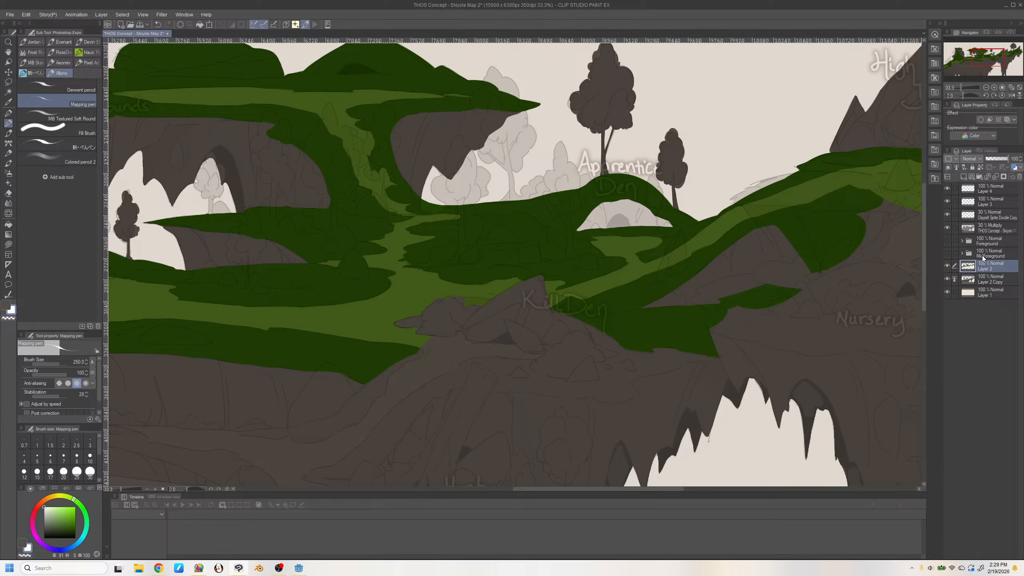
click(985, 87)
drag(985, 58, 956, 61)
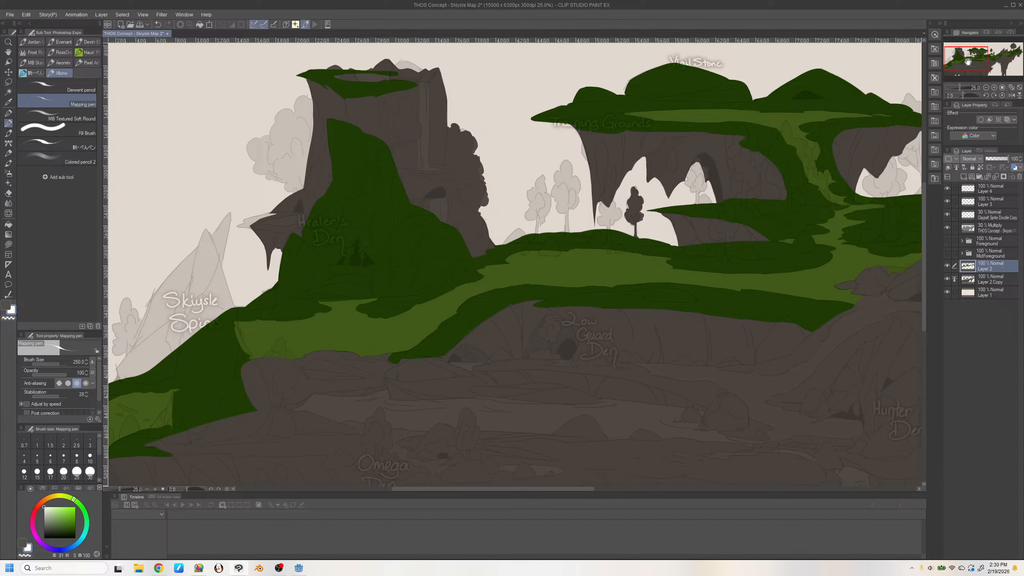
scroll(972, 57, up, 1)
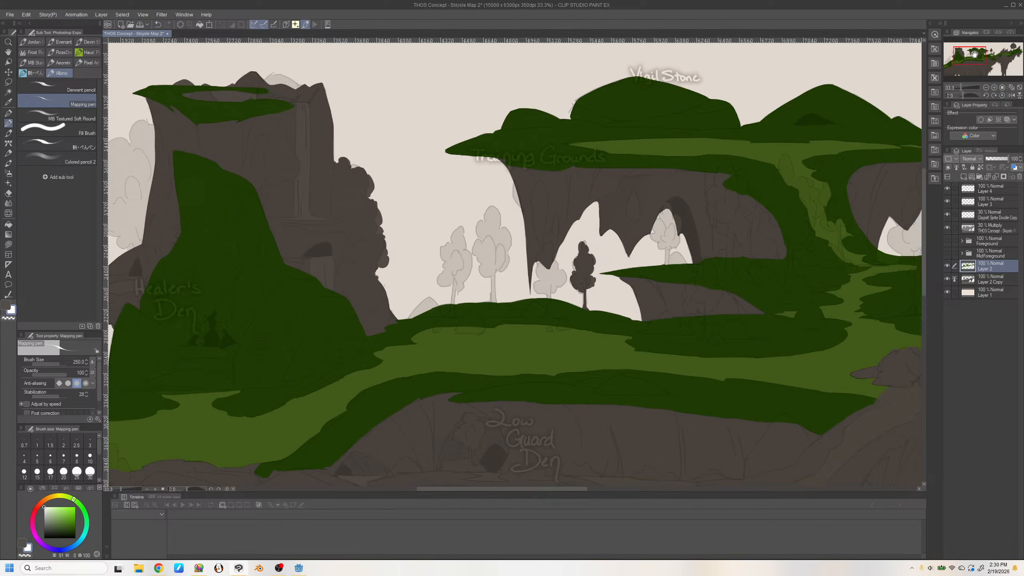
drag(974, 55, 970, 58)
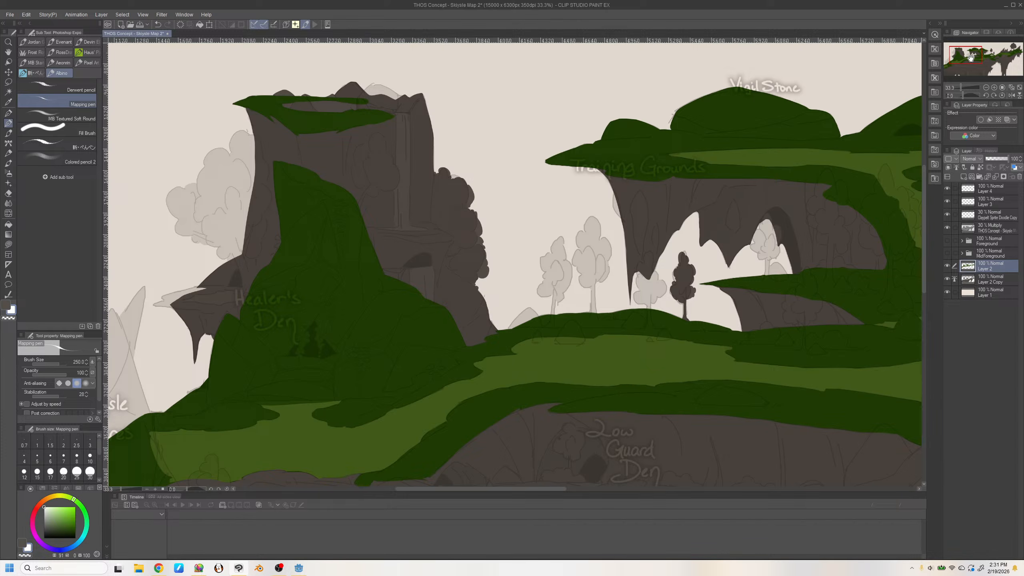
click(970, 189)
mouse_move(367, 133)
mouse_down()
mouse_move(387, 222)
mouse_move(341, 157)
mouse_move(375, 182)
mouse_move(379, 165)
mouse_up()
mouse_move(367, 174)
mouse_down()
mouse_move(379, 172)
mouse_move(380, 192)
mouse_up()
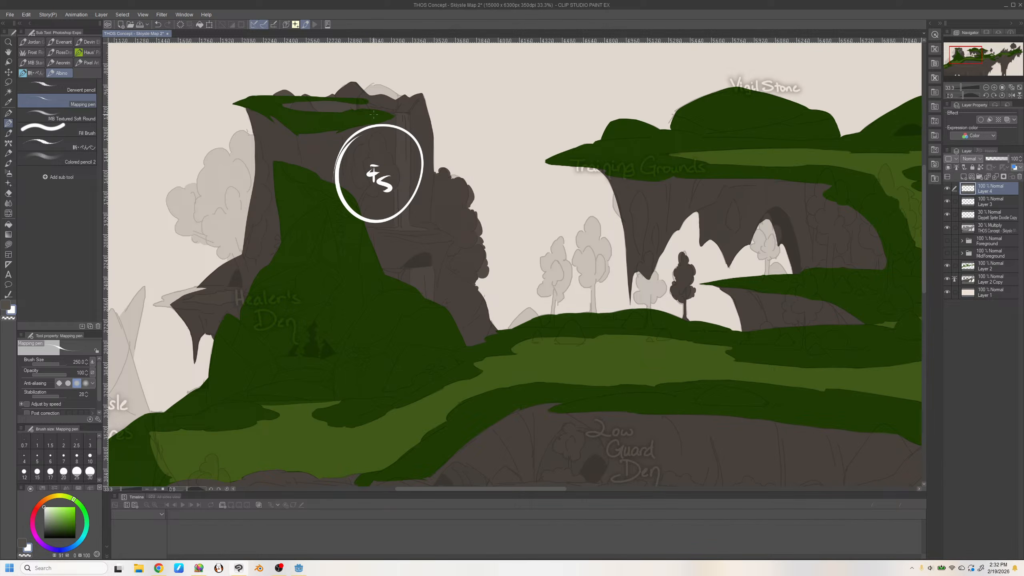
Draw a downward arrow from the tower's grassy top through the circled label, and clear the notes from Layer 4
mouse_move(373, 114)
mouse_down()
mouse_move(395, 164)
mouse_move(383, 138)
mouse_up()
mouse_move(388, 193)
mouse_down()
mouse_move(396, 243)
mouse_move(402, 235)
mouse_up()
drag(383, 142, 390, 213)
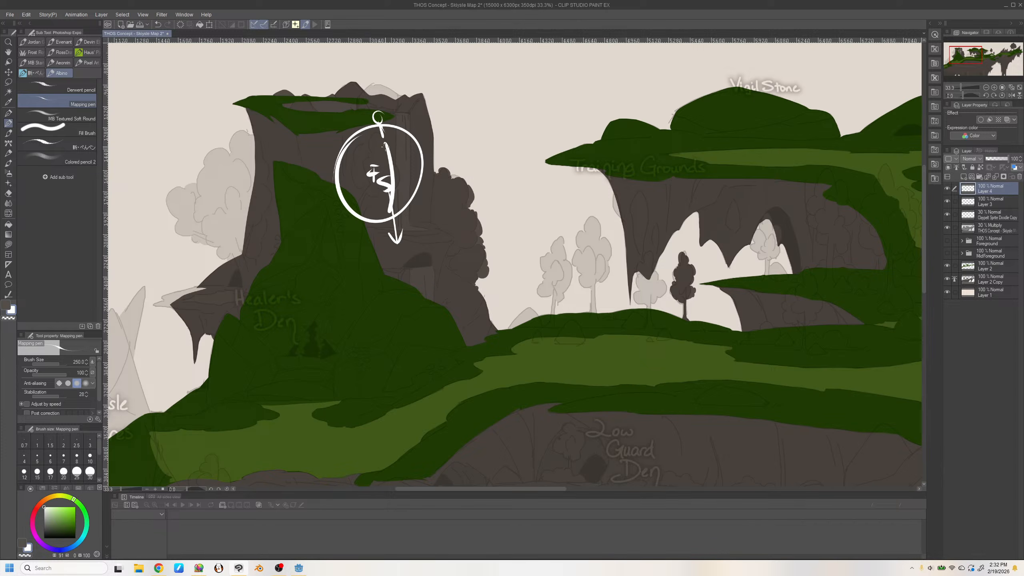
drag(382, 143, 389, 185)
key(Delete)
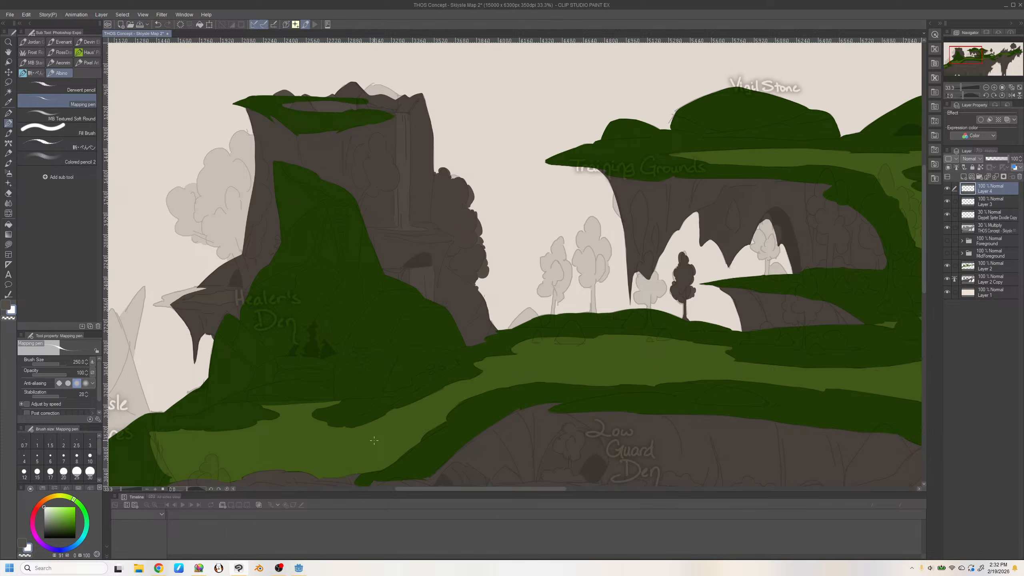
Mark the ledges on both sides of Healer's Den in white and, at brush size 300, sketch a circled tree labelled MBG
mouse_move(390, 229)
mouse_down()
mouse_move(434, 233)
mouse_move(406, 238)
mouse_move(441, 241)
mouse_up()
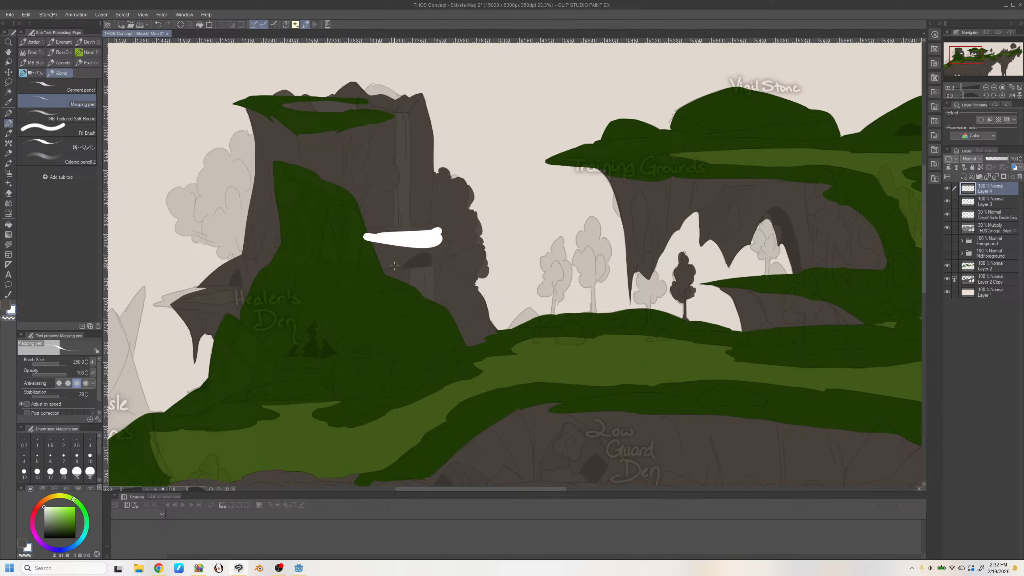
drag(181, 300, 267, 299)
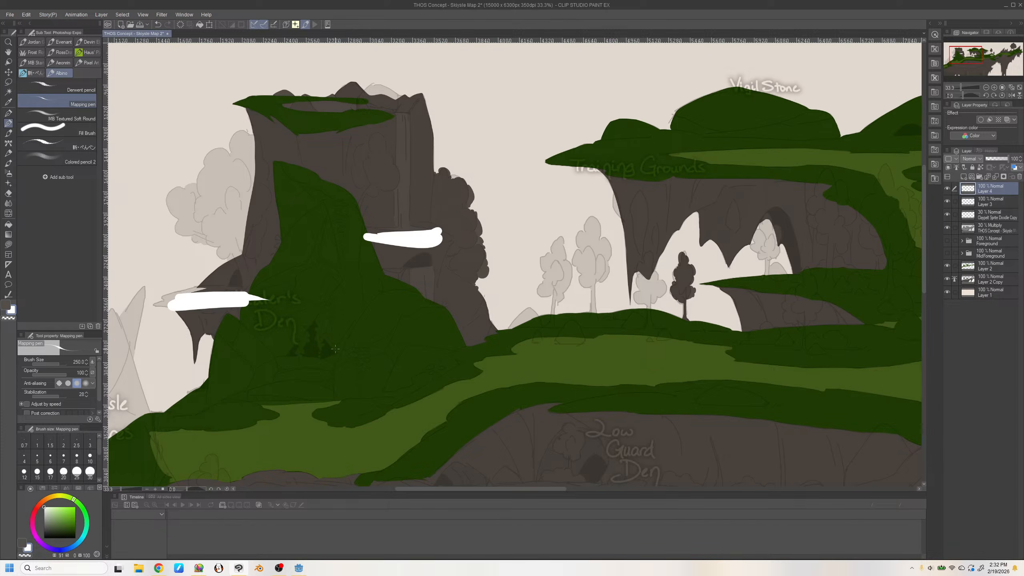
click(100, 480)
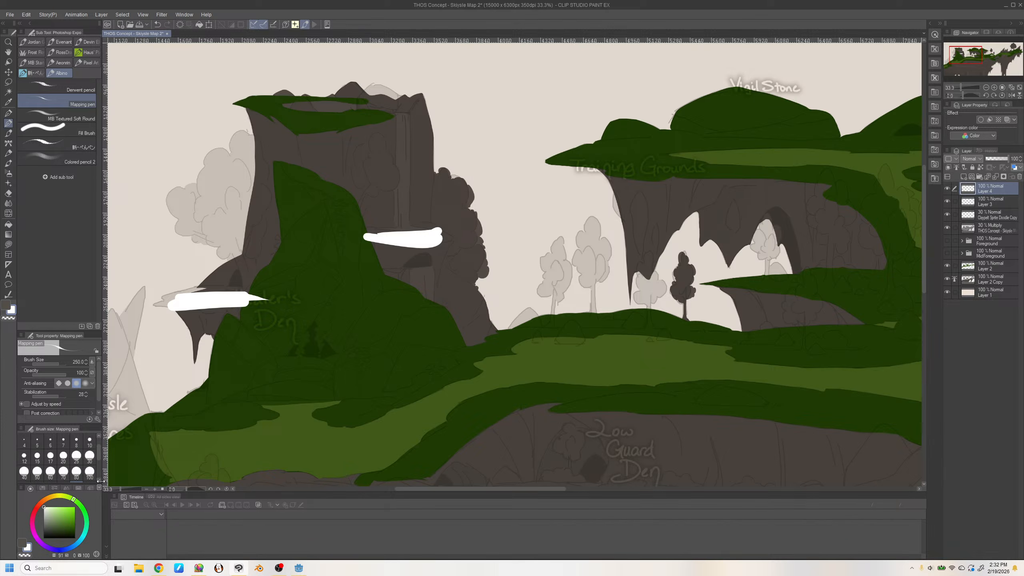
click(99, 480)
click(90, 472)
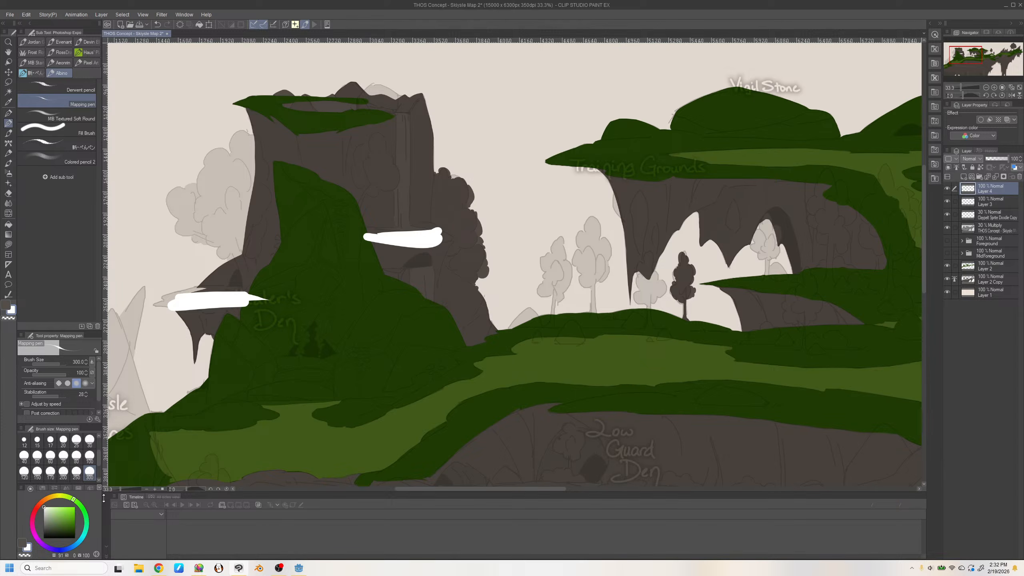
mouse_move(229, 199)
mouse_down()
mouse_move(209, 237)
mouse_move(191, 174)
mouse_move(224, 157)
mouse_move(244, 186)
mouse_move(258, 322)
mouse_up()
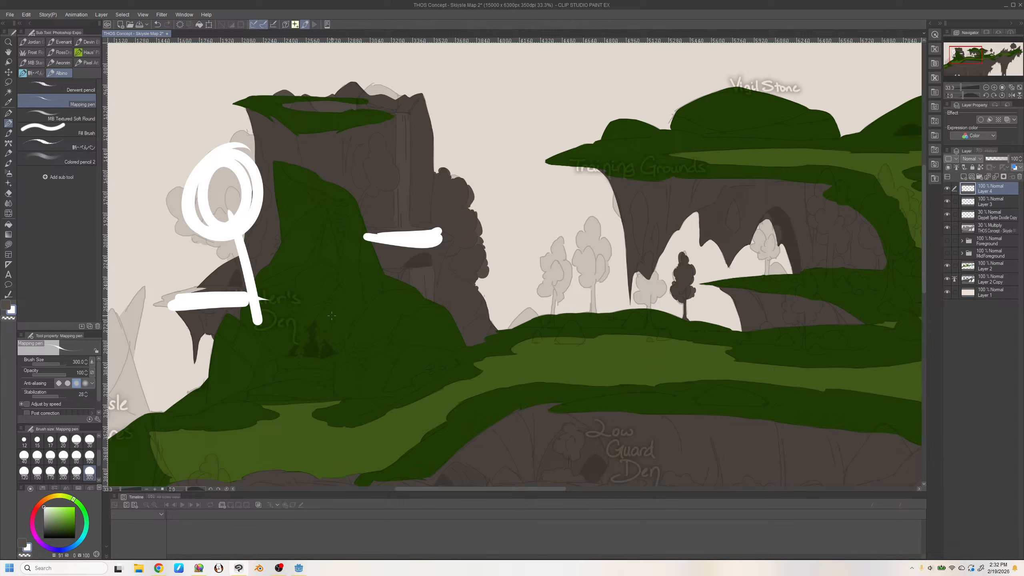
mouse_move(318, 353)
mouse_down()
mouse_move(275, 284)
mouse_move(233, 277)
mouse_move(213, 306)
mouse_move(157, 317)
mouse_move(244, 217)
mouse_move(154, 323)
mouse_move(143, 230)
mouse_move(169, 274)
mouse_move(188, 241)
mouse_move(194, 258)
mouse_move(224, 254)
mouse_up()
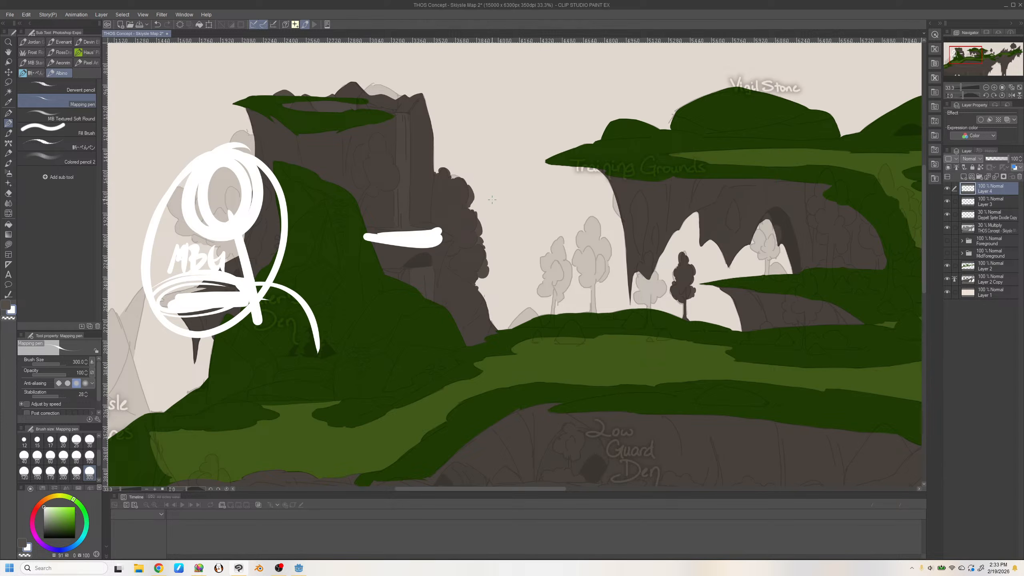
Mark the rock tower's eastern slope and edge in white, and point an arrow to a ledge outlined below Training Grounds
mouse_move(343, 189)
mouse_down()
mouse_move(382, 266)
mouse_move(449, 329)
mouse_up()
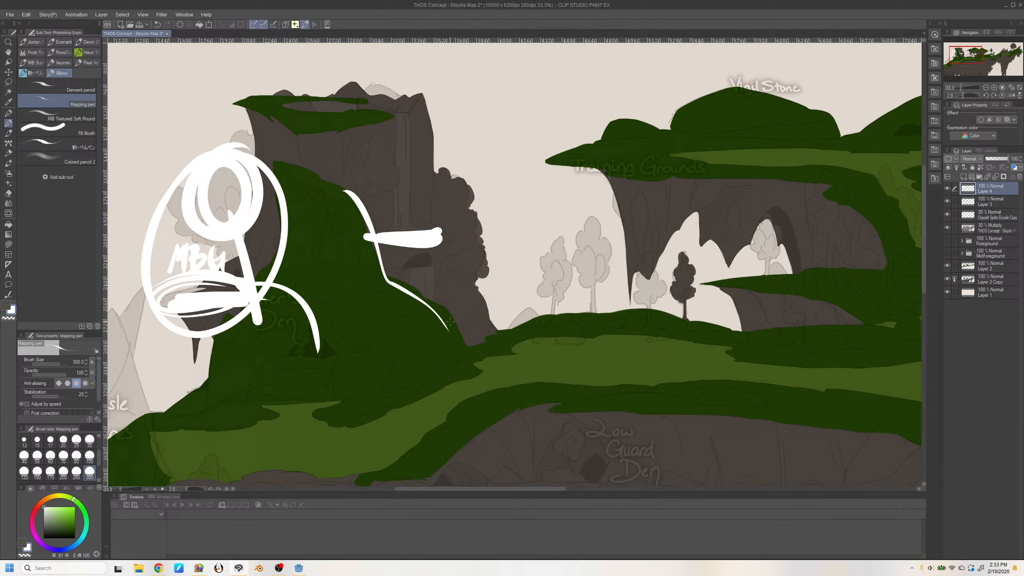
mouse_move(419, 97)
mouse_down()
mouse_move(470, 172)
mouse_move(425, 158)
mouse_move(425, 134)
mouse_move(459, 186)
mouse_up()
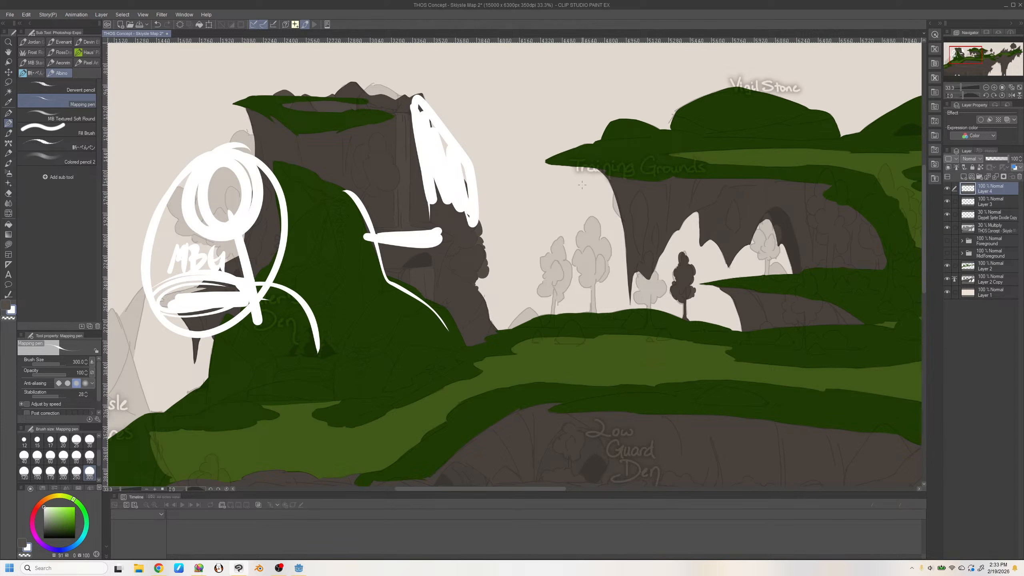
mouse_move(576, 186)
mouse_down()
mouse_move(526, 204)
mouse_move(606, 207)
mouse_move(527, 197)
mouse_up()
mouse_move(454, 135)
mouse_down()
mouse_move(475, 113)
mouse_move(534, 172)
mouse_up()
mouse_move(502, 155)
mouse_down()
mouse_move(536, 174)
mouse_move(536, 141)
mouse_up()
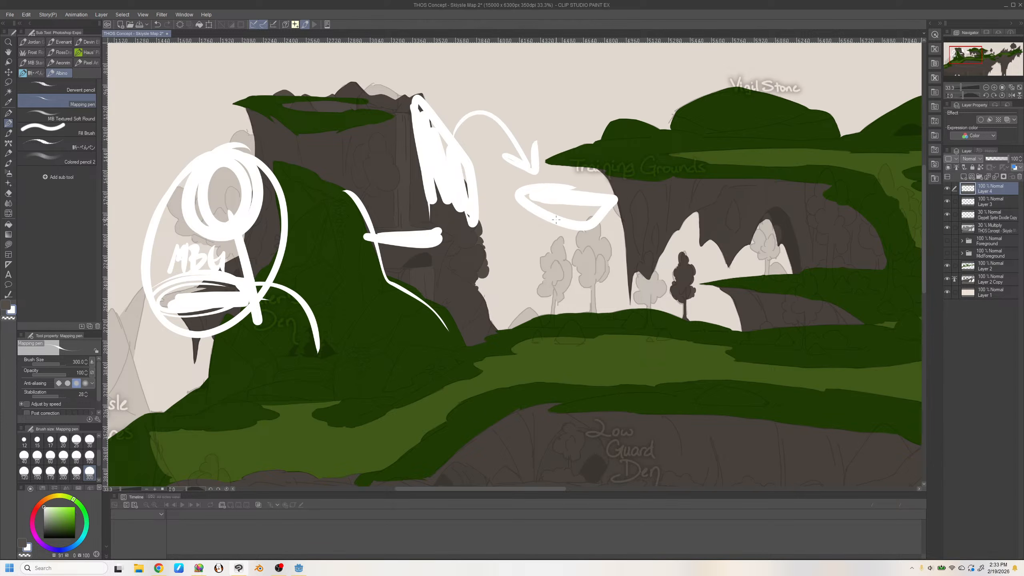
Clear Layer 4, outline the pale tree and ledge beside Healer's Den and the tower's grassy top in white, and erase these notes
key(Delete)
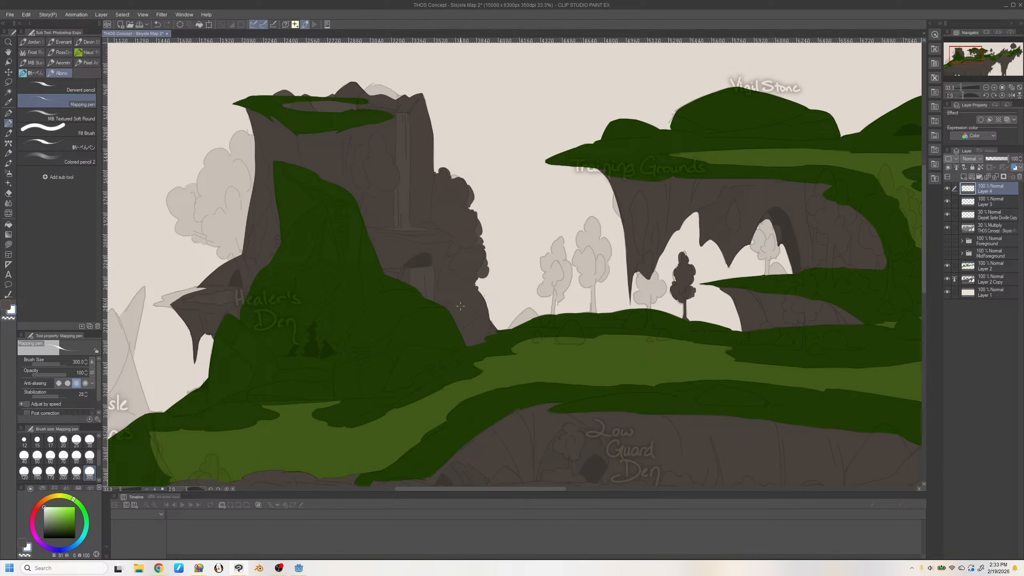
mouse_move(193, 361)
mouse_down()
mouse_move(150, 299)
mouse_move(212, 260)
mouse_move(171, 229)
mouse_move(245, 133)
mouse_move(288, 273)
mouse_move(216, 360)
mouse_move(167, 332)
mouse_up()
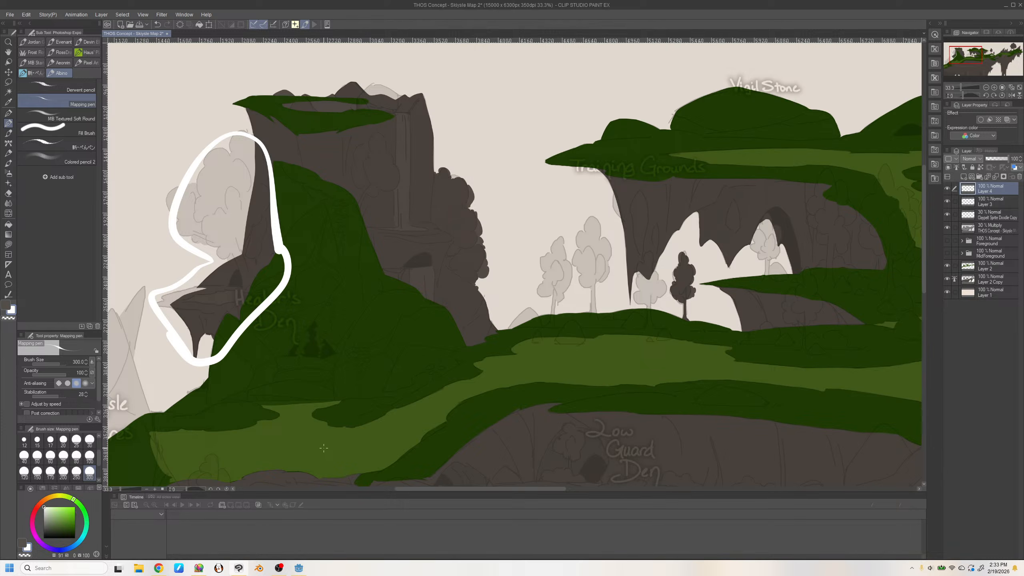
mouse_move(233, 95)
mouse_down()
mouse_move(355, 151)
mouse_move(216, 96)
mouse_up()
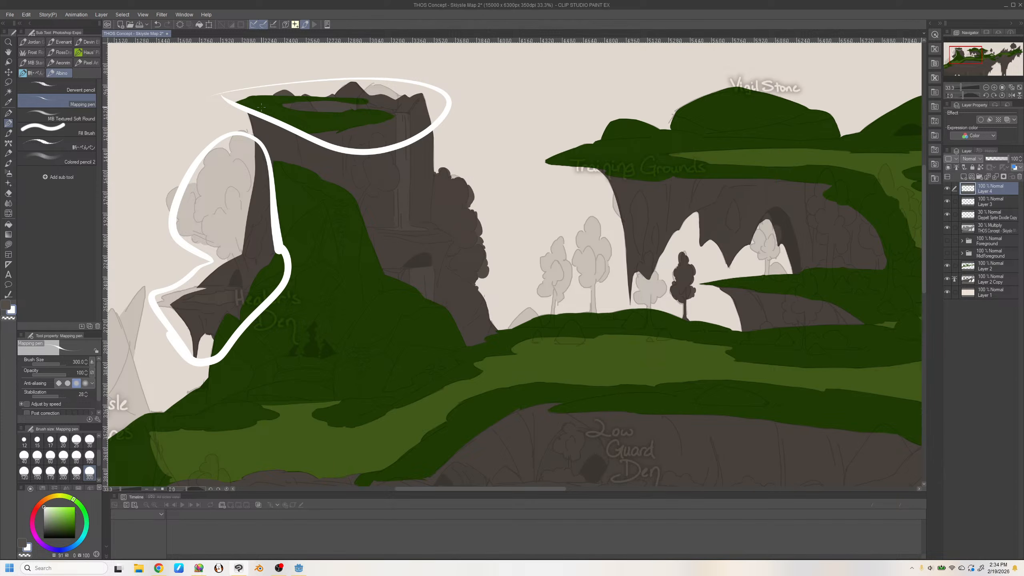
drag(359, 203, 337, 277)
key(Delete)
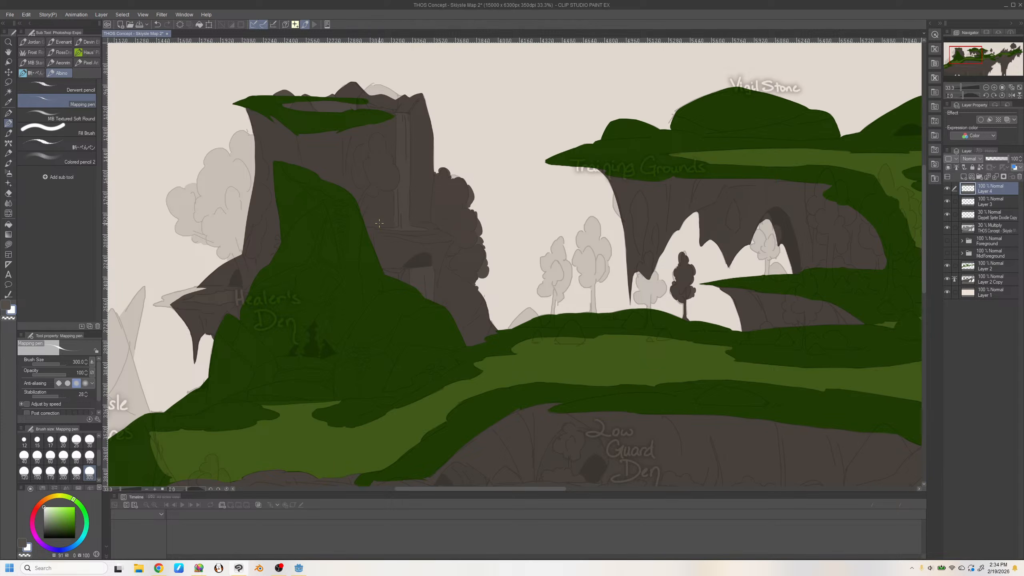
Circle the pale tree and mark the ledge beside Healer's Den in white, undo the latest strokes, and clear the layer
mouse_move(222, 143)
mouse_down()
mouse_move(179, 182)
mouse_move(205, 156)
mouse_up()
mouse_move(245, 250)
mouse_down()
mouse_move(262, 294)
mouse_move(226, 290)
mouse_move(241, 290)
mouse_move(243, 272)
mouse_move(254, 277)
mouse_move(217, 285)
mouse_move(235, 294)
mouse_move(221, 301)
mouse_move(197, 281)
mouse_move(247, 263)
mouse_up()
key(ctrl+z)
key(ctrl+z)
key(ctrl+z)
key(ctrl+z)
key(ctrl+z)
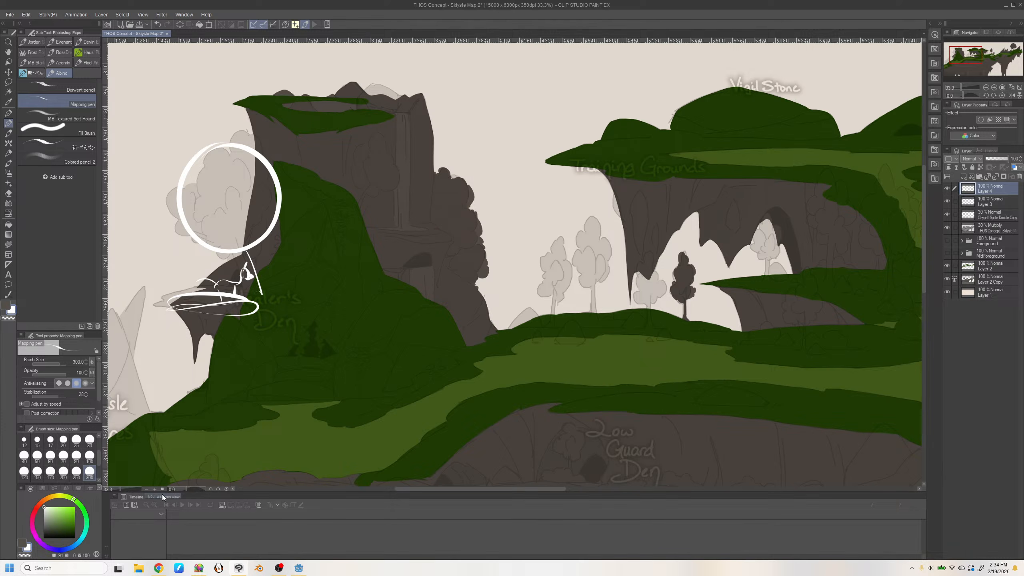
key(Delete)
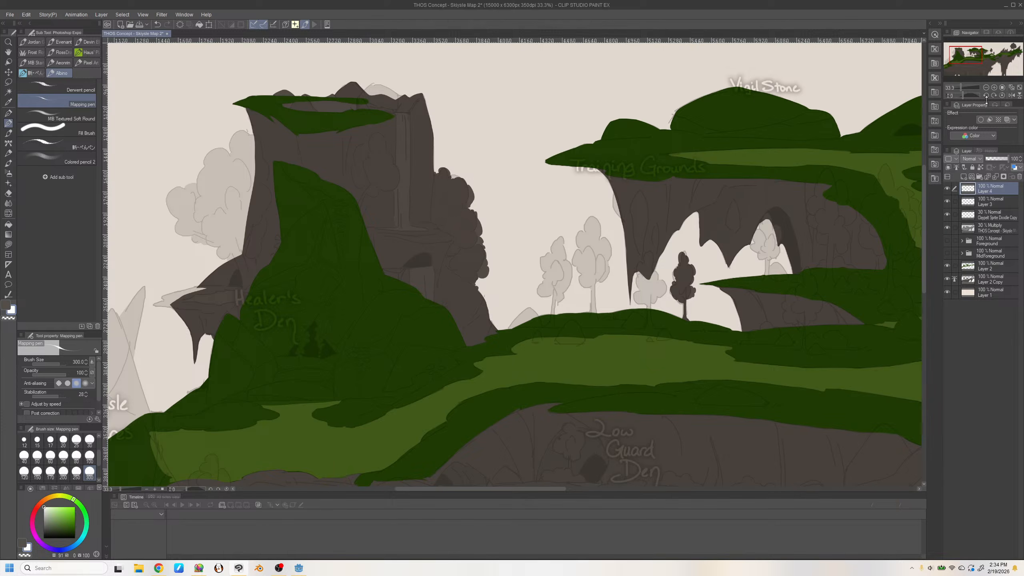
Outline several facet shapes in white on the green hill around Healer's Den, from its base to its peak, and clear them
drag(967, 59, 962, 67)
drag(342, 215, 340, 217)
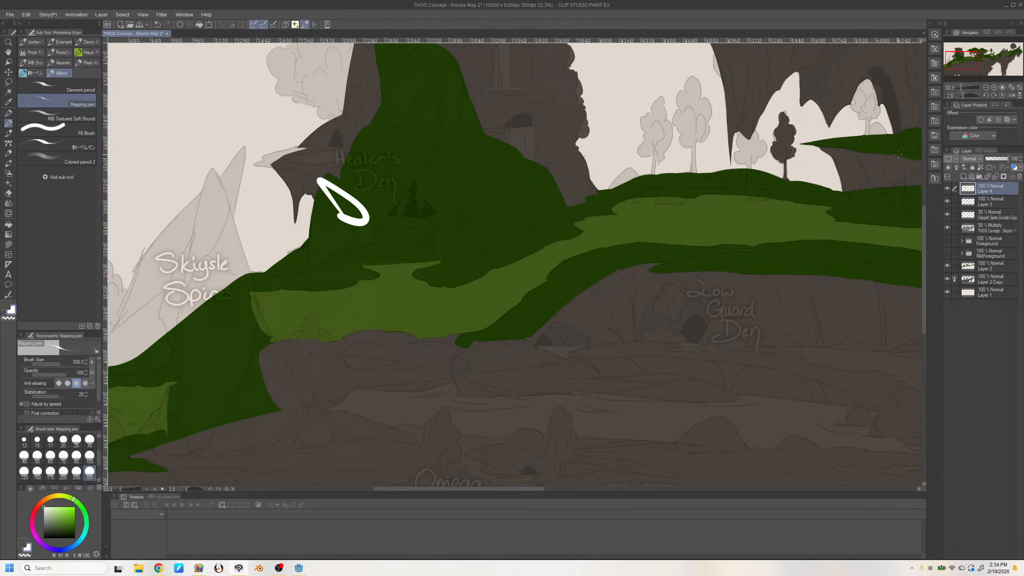
scroll(925, 217, up, 2)
mouse_move(446, 257)
mouse_down()
mouse_move(507, 202)
mouse_move(518, 218)
mouse_move(444, 255)
mouse_up()
mouse_move(420, 193)
mouse_down()
mouse_move(415, 166)
mouse_move(433, 193)
mouse_up()
mouse_move(376, 156)
mouse_down()
mouse_move(416, 163)
mouse_move(374, 163)
mouse_up()
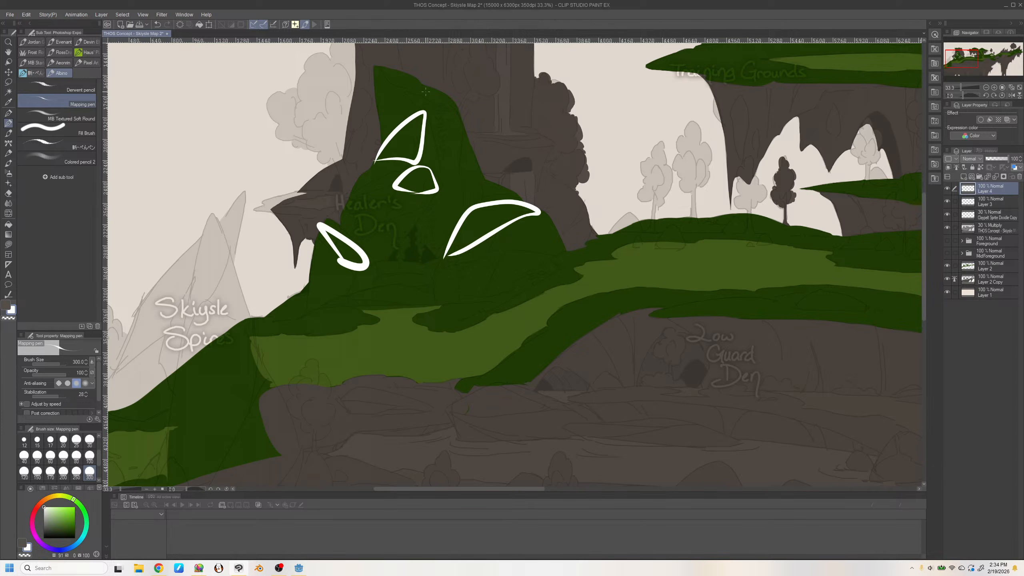
mouse_move(411, 100)
mouse_down()
mouse_move(382, 71)
mouse_move(430, 108)
mouse_up()
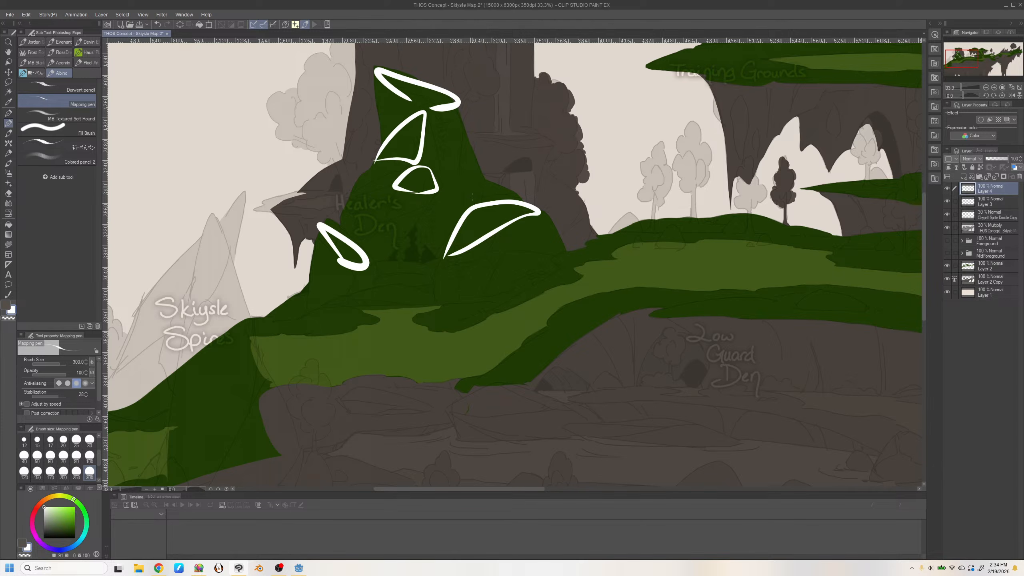
mouse_move(515, 194)
mouse_down()
mouse_move(464, 197)
mouse_move(488, 182)
mouse_move(520, 185)
mouse_up()
key(Delete)
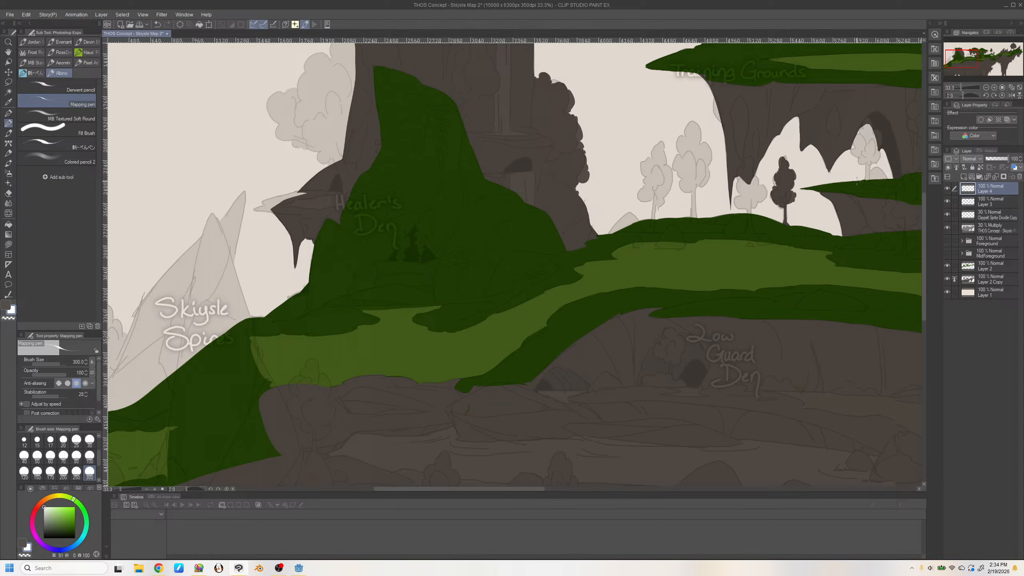
Mark a white strip along the grassy edge beneath the trees below Training Grounds, and undo the mark
drag(697, 226, 480, 226)
mouse_move(413, 228)
mouse_down()
mouse_move(627, 242)
mouse_move(409, 229)
mouse_up()
key(Delete)
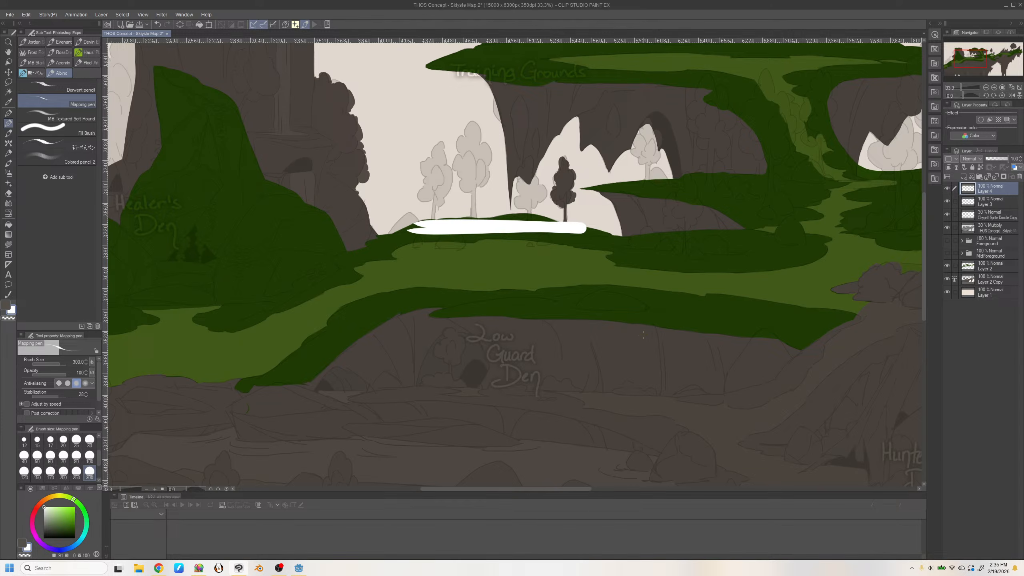
drag(966, 56, 962, 60)
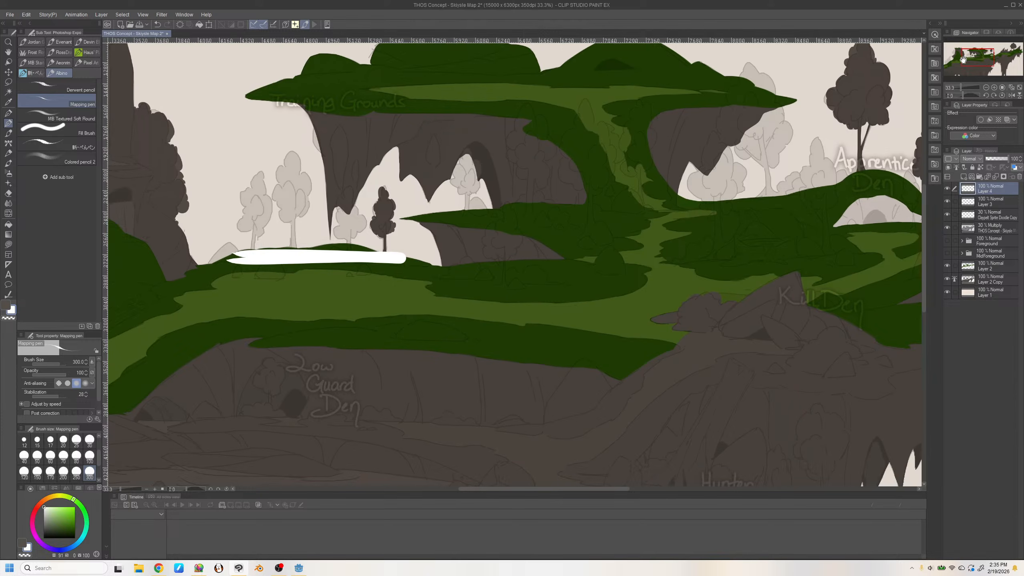
key(ctrl+z)
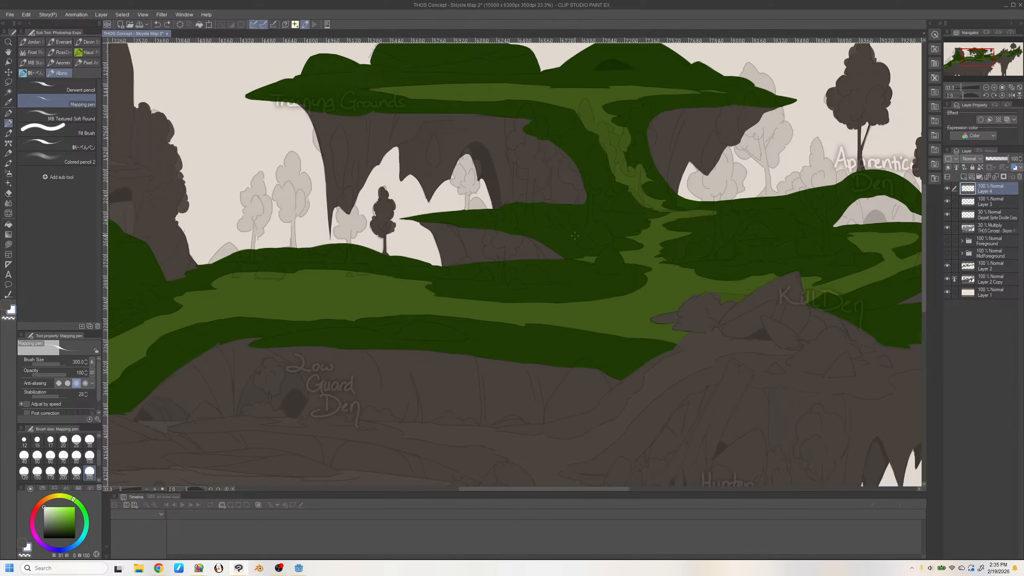
Write MDG on the grass beneath Training Grounds and outline that ledge and the plateau above in white, undoing the last extra stroke
mouse_move(573, 240)
mouse_down()
mouse_move(591, 216)
mouse_move(599, 237)
mouse_up()
mouse_move(602, 218)
mouse_down()
mouse_move(615, 229)
mouse_move(604, 243)
mouse_move(631, 234)
mouse_move(647, 244)
mouse_up()
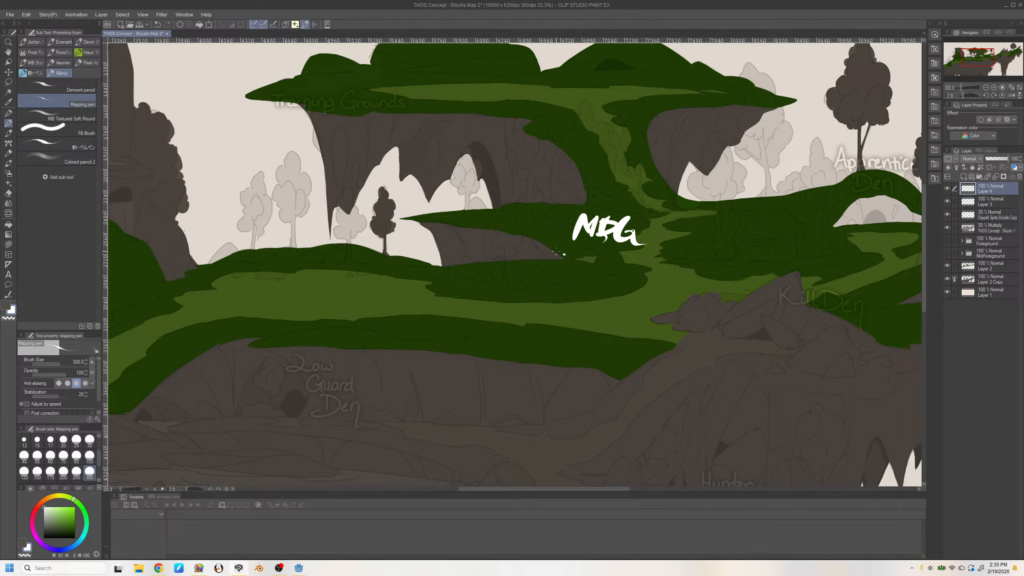
mouse_move(556, 252)
mouse_down()
mouse_move(653, 195)
mouse_move(709, 249)
mouse_up()
mouse_move(587, 198)
mouse_down()
mouse_move(389, 119)
mouse_move(788, 92)
mouse_move(691, 162)
mouse_up()
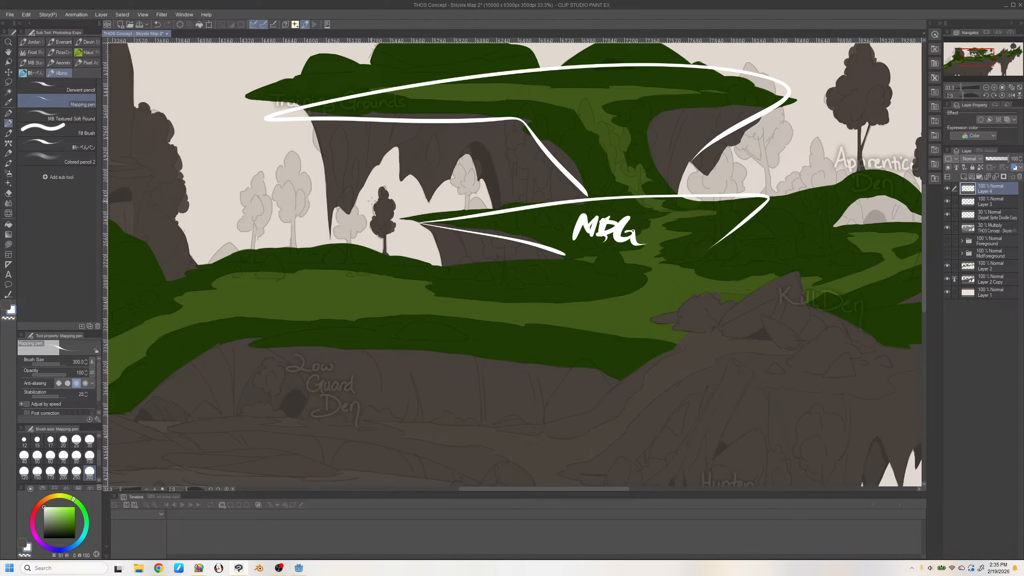
mouse_move(536, 205)
mouse_down()
mouse_move(535, 127)
mouse_move(524, 146)
mouse_up()
key(ctrl+z)
Circle the trees below Training Grounds in white, undo the extra circles, and clear all notes from Layer 4
drag(346, 188, 328, 237)
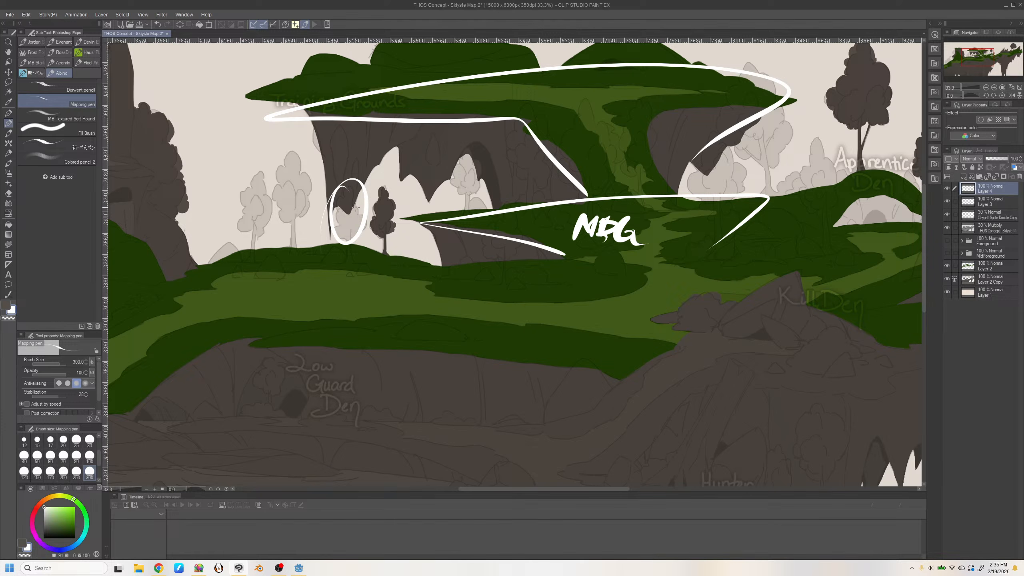
drag(383, 186, 378, 240)
mouse_move(276, 173)
mouse_down()
mouse_move(280, 218)
mouse_move(296, 218)
mouse_up()
drag(258, 181, 267, 241)
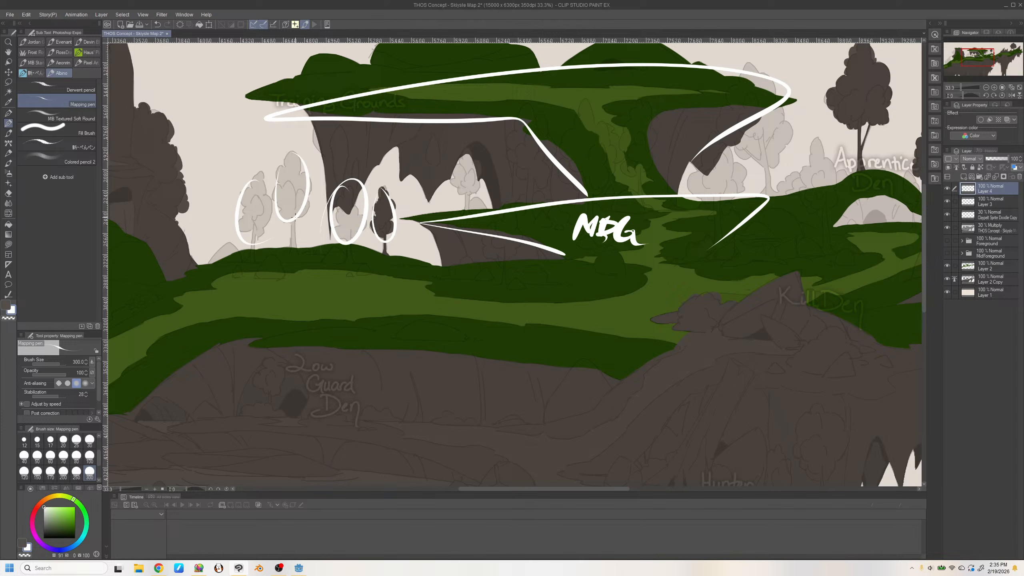
mouse_move(384, 165)
mouse_down()
mouse_move(359, 204)
mouse_move(361, 241)
mouse_move(383, 258)
mouse_up()
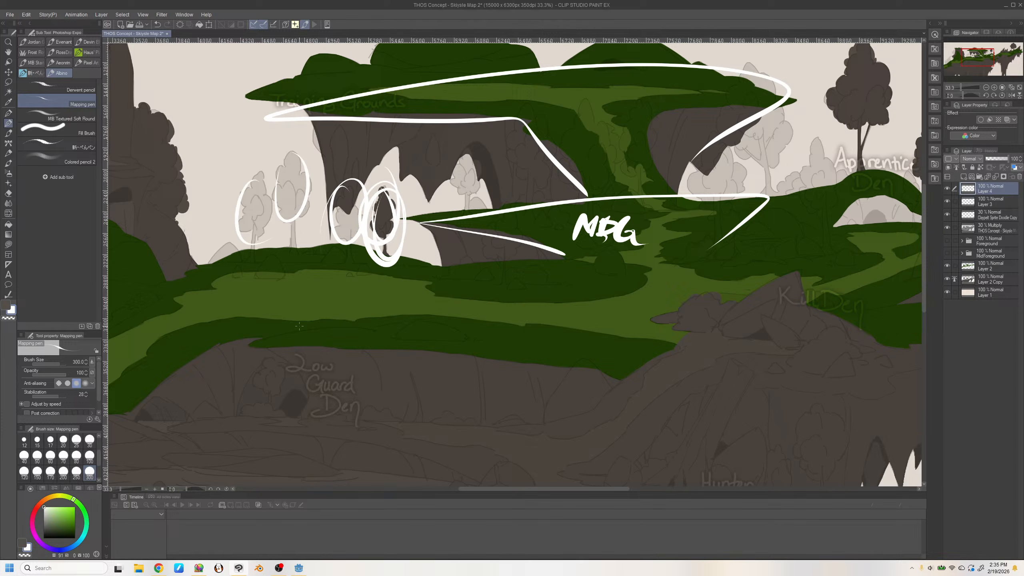
key(ctrl+z)
key(ctrl+z)
key(ctrl+z)
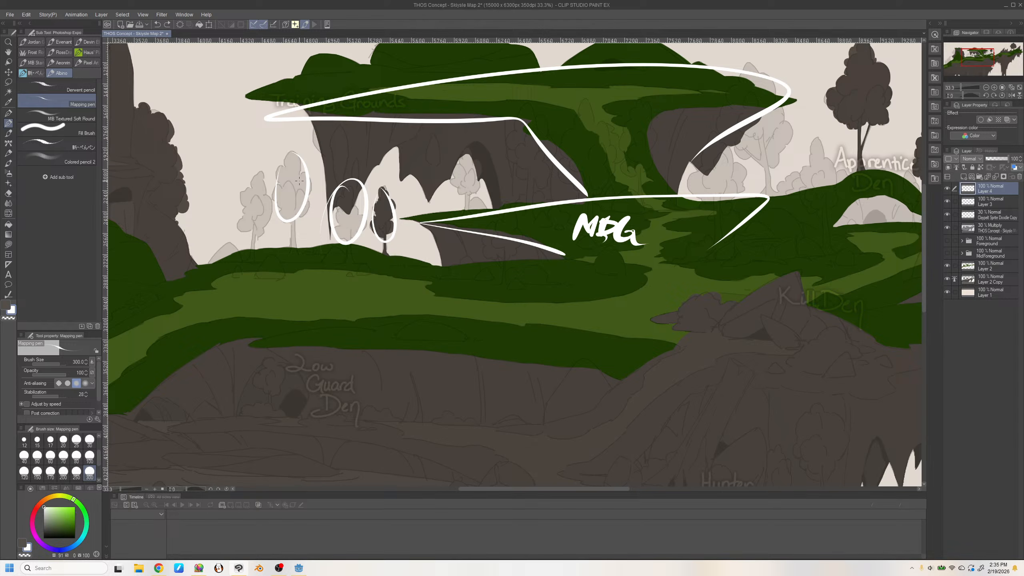
mouse_move(257, 182)
mouse_down()
mouse_move(272, 218)
mouse_move(261, 180)
mouse_up()
key(Delete)
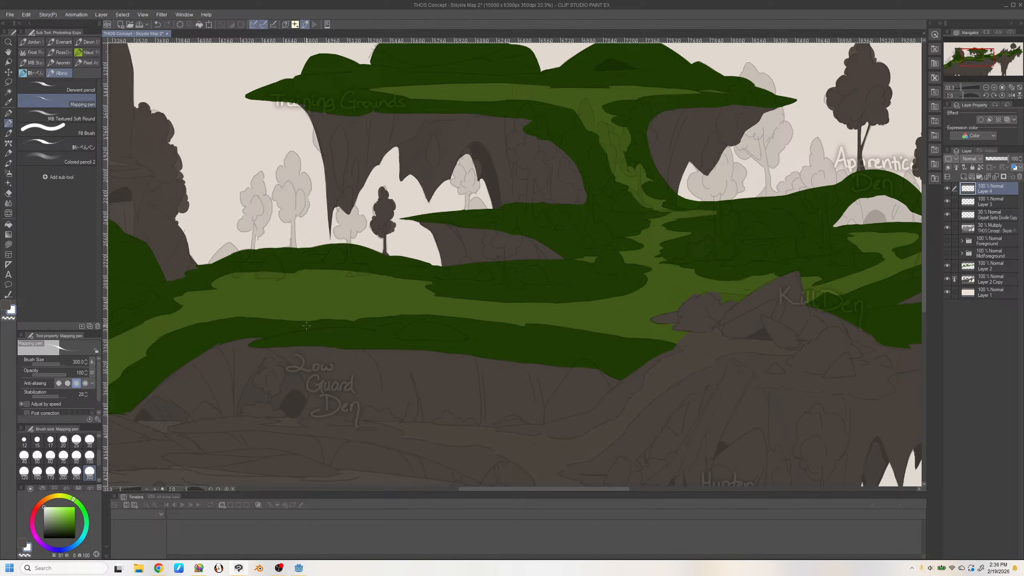
On Layer 2, sample the dark and light grass greens with the Multiply sketch layer hidden, and show the sketch again
click(979, 267)
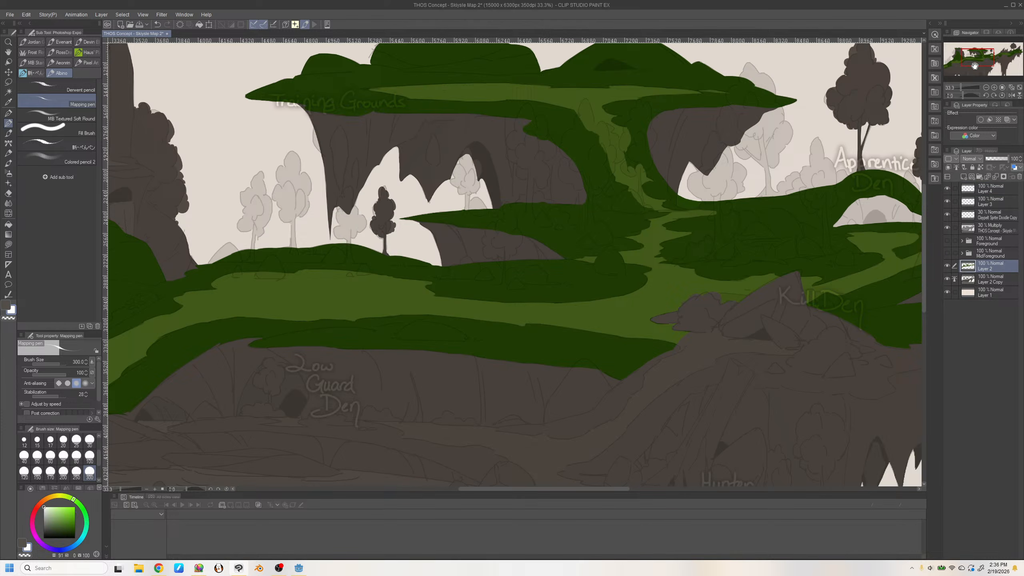
drag(974, 66, 986, 69)
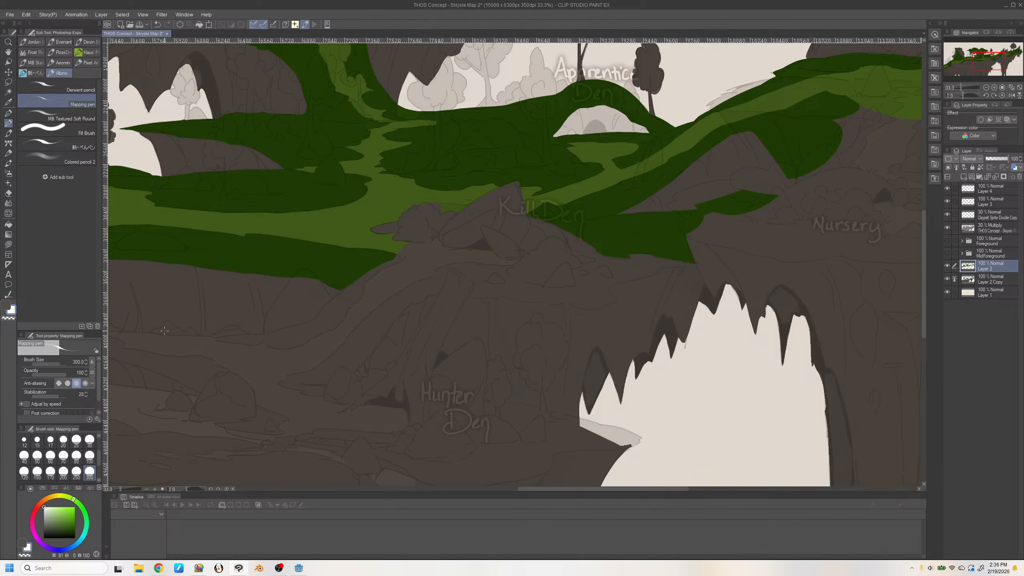
key(w)
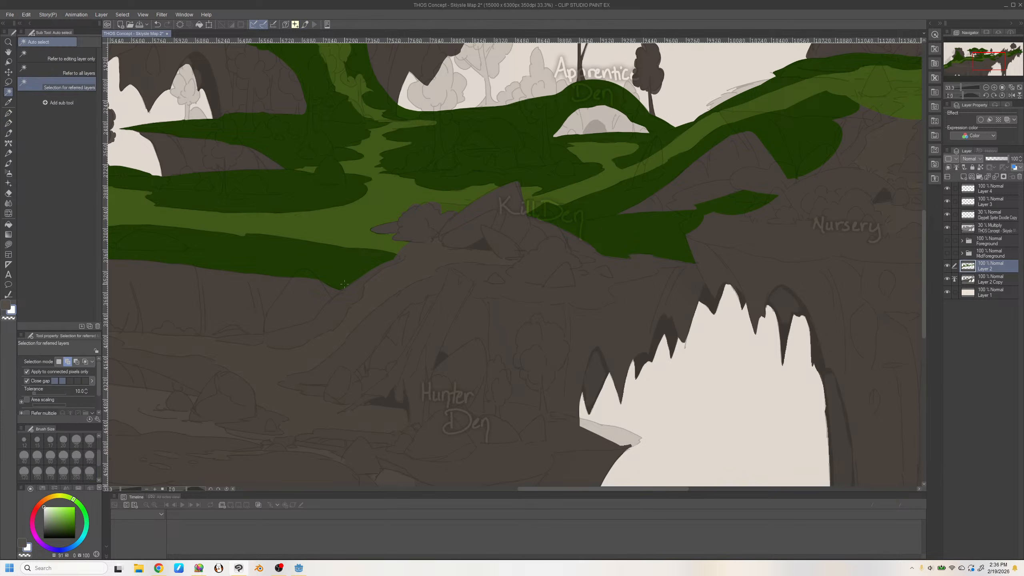
alt+click(344, 283)
click(946, 227)
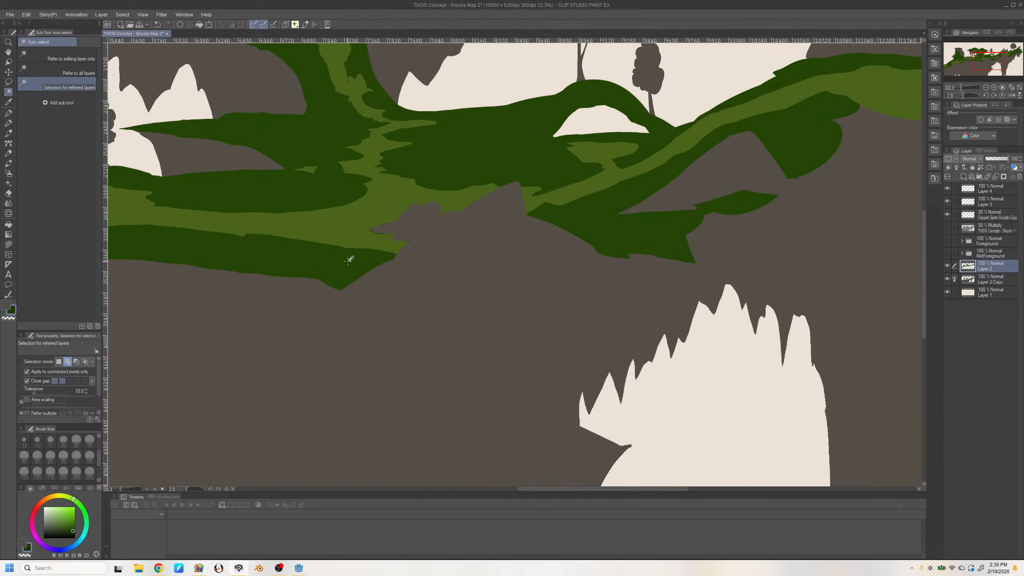
key(ctrl+t)
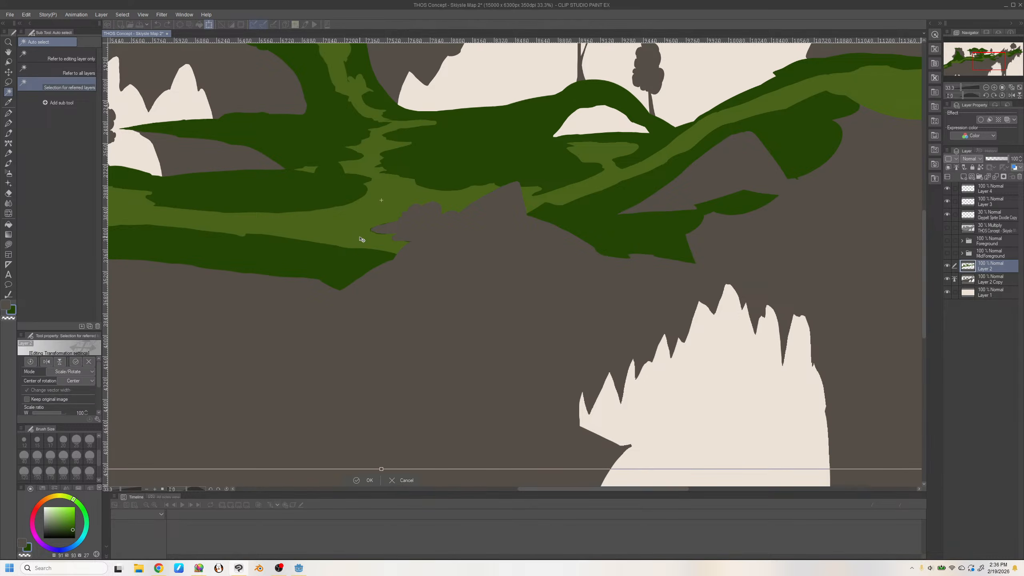
key(Return)
alt+click(381, 200)
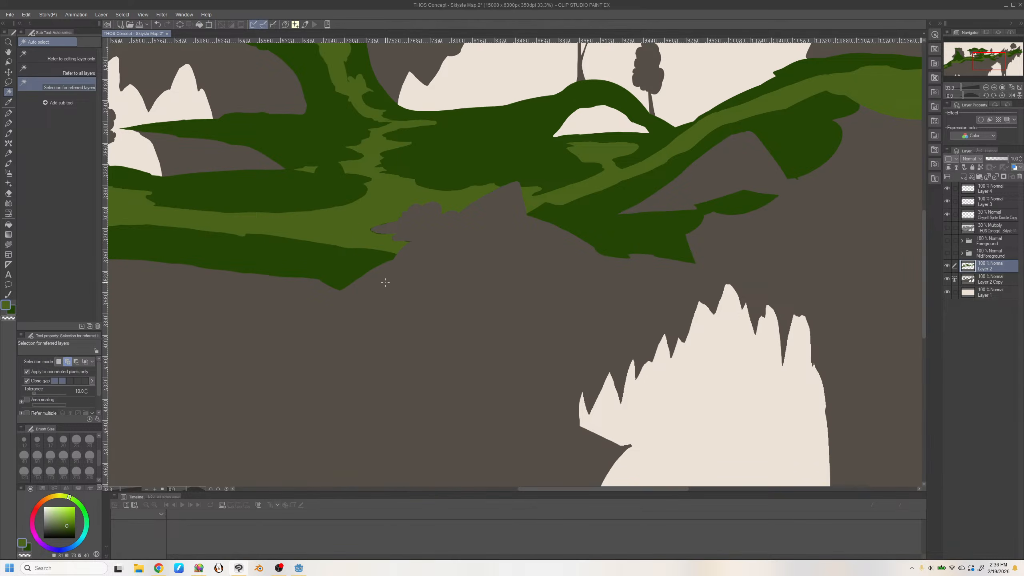
key(x)
click(946, 228)
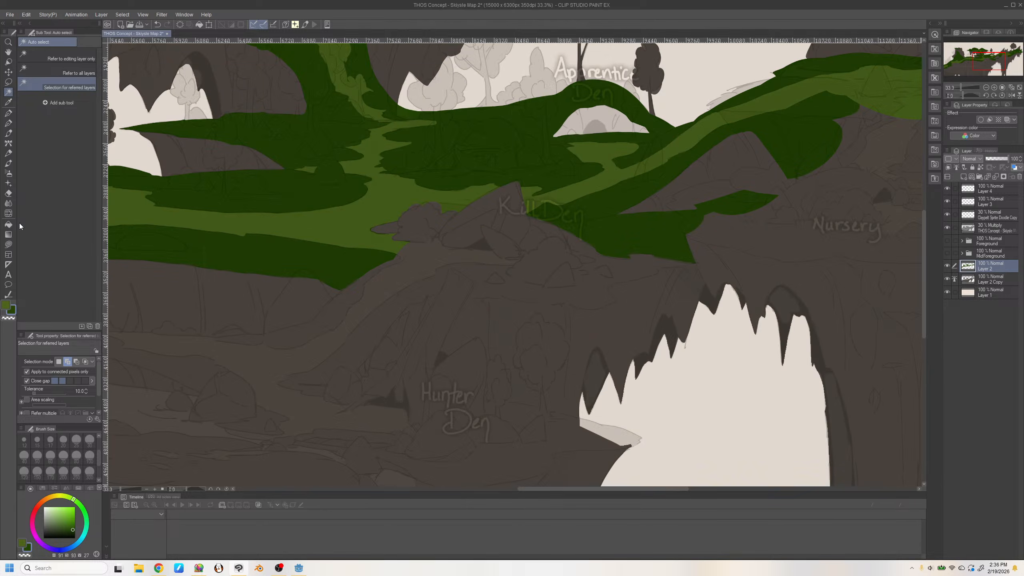
Use Lasso fill to cover the western Kill Den rocks in light green and the eastern rocks in dark green
click(8, 244)
key(x)
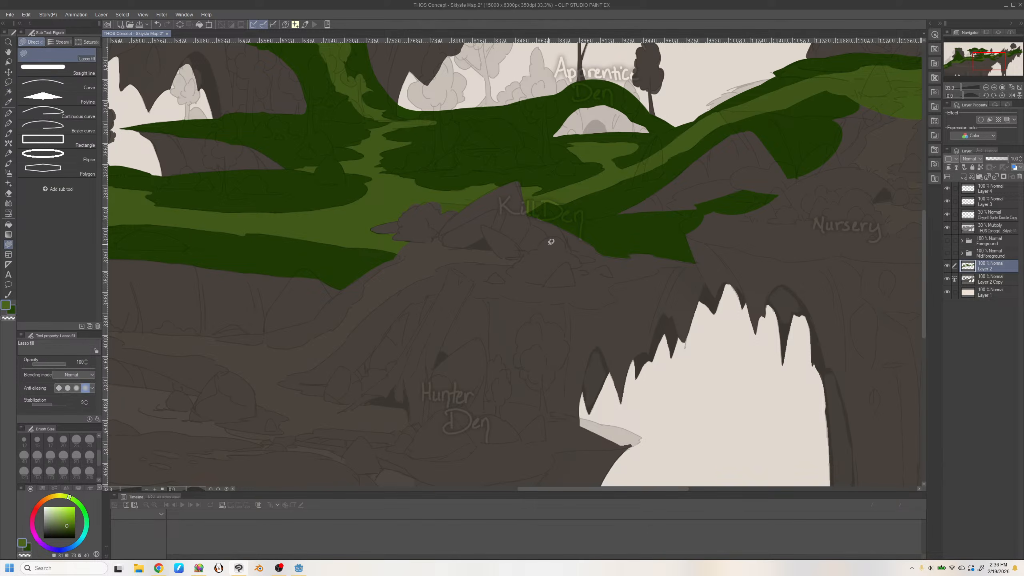
mouse_move(459, 207)
mouse_down()
mouse_move(402, 246)
mouse_move(516, 212)
mouse_move(470, 235)
mouse_move(532, 235)
mouse_move(514, 201)
mouse_move(526, 188)
mouse_move(546, 197)
mouse_move(535, 215)
mouse_up()
key(x)
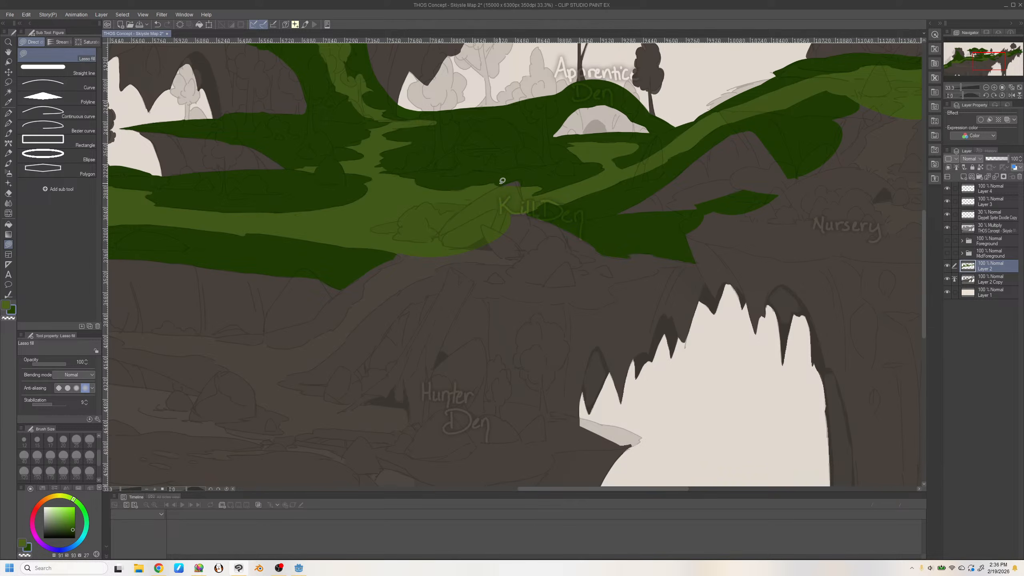
mouse_move(496, 185)
mouse_down()
mouse_move(513, 174)
mouse_move(496, 174)
mouse_move(521, 181)
mouse_move(503, 186)
mouse_move(539, 211)
mouse_move(501, 237)
mouse_move(563, 236)
mouse_move(491, 221)
mouse_move(555, 228)
mouse_up()
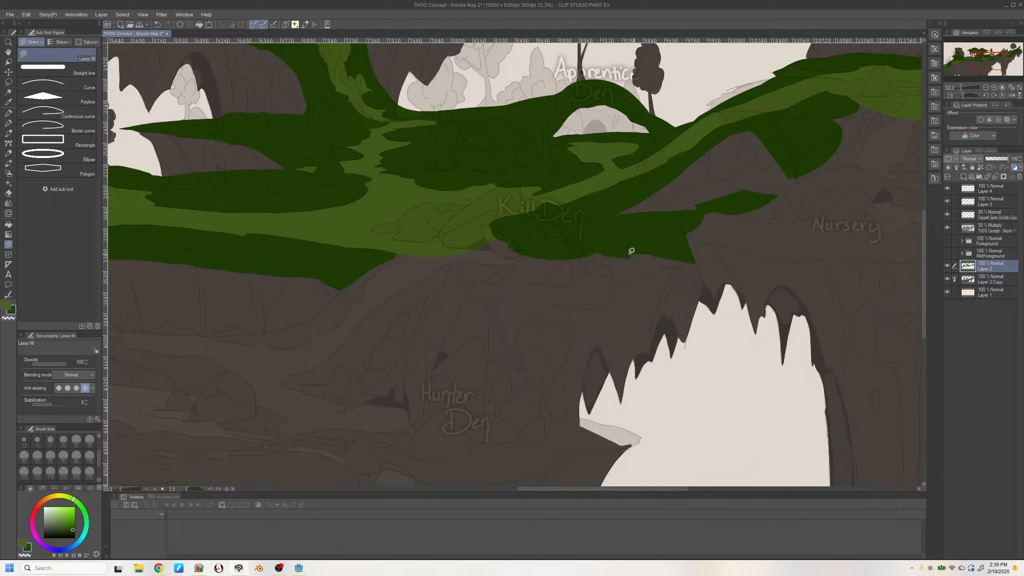
Fill a continuous dark green grass edge below Kill Den, joining the grass on both sides
mouse_move(612, 266)
mouse_down()
mouse_move(658, 242)
mouse_move(644, 262)
mouse_up()
mouse_move(518, 269)
mouse_down()
mouse_move(375, 259)
mouse_move(516, 253)
mouse_up()
mouse_move(352, 265)
mouse_down()
mouse_move(417, 290)
mouse_move(435, 265)
mouse_move(401, 296)
mouse_move(528, 277)
mouse_up()
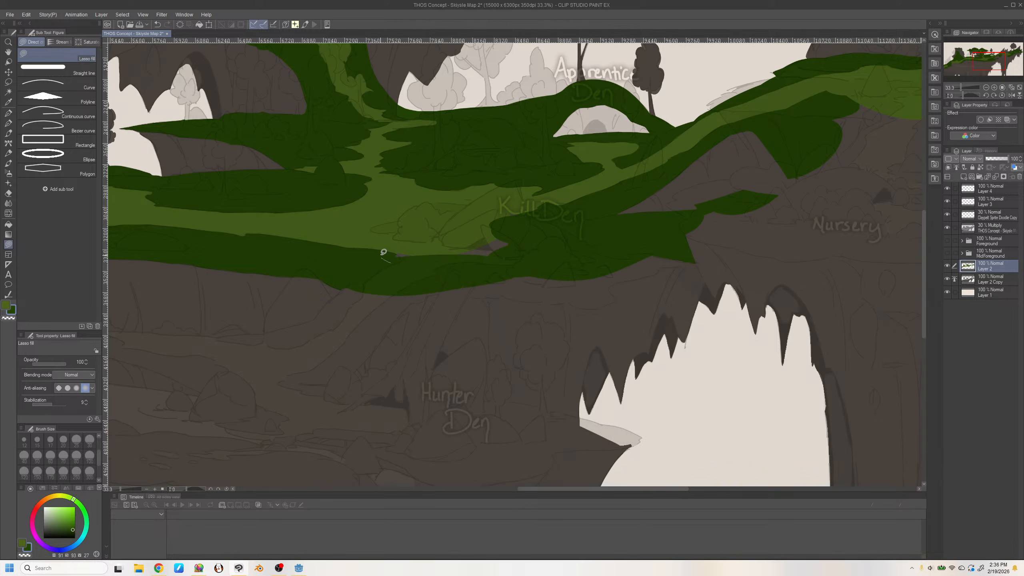
Extend the light green clearing around the base of Kill Den and eastward with lasso fills
key(x)
mouse_move(386, 247)
mouse_down()
mouse_move(423, 243)
mouse_move(406, 260)
mouse_move(364, 248)
mouse_move(409, 266)
mouse_move(512, 245)
mouse_up()
key(x)
key(x)
key(x)
key(x)
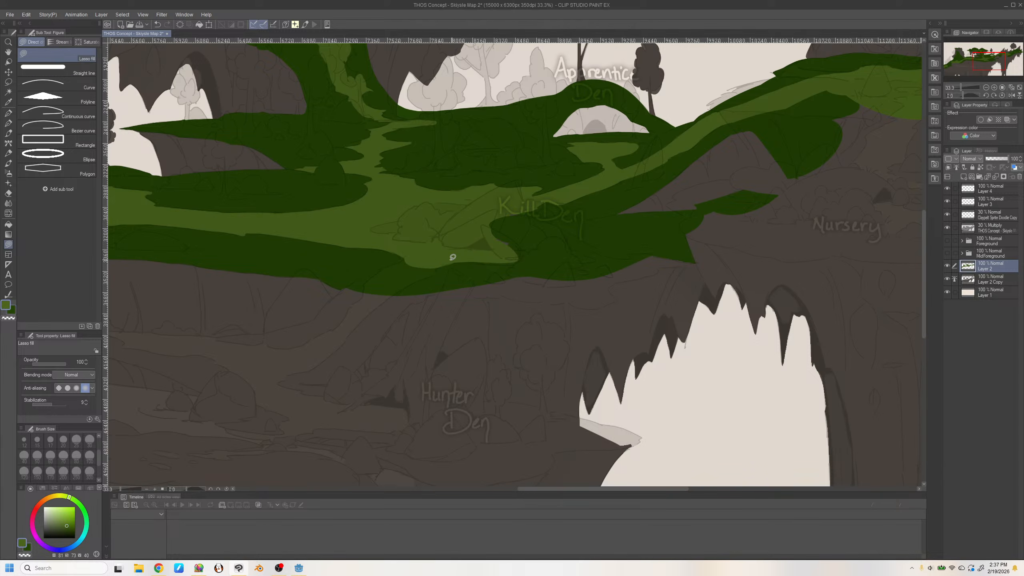
mouse_move(450, 256)
mouse_down()
mouse_move(479, 261)
mouse_move(533, 215)
mouse_move(480, 216)
mouse_move(529, 214)
mouse_move(552, 247)
mouse_move(527, 212)
mouse_move(561, 241)
mouse_up()
key(x)
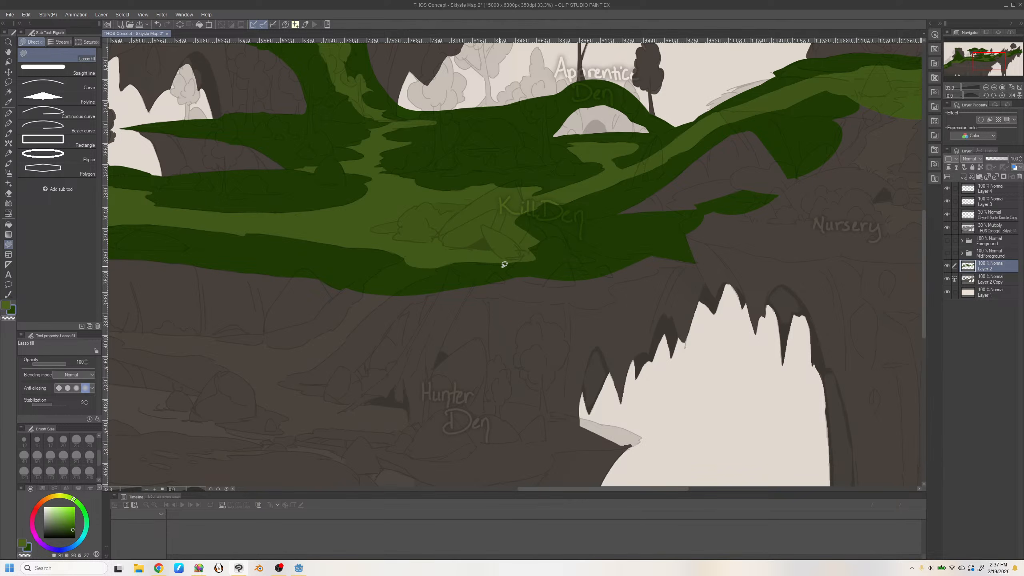
Refine the lower edge of the light green clearing below Kill Den with a dark green lasso fill
mouse_move(461, 262)
mouse_down()
mouse_move(436, 269)
mouse_move(455, 268)
mouse_up()
key(g)
key(p)
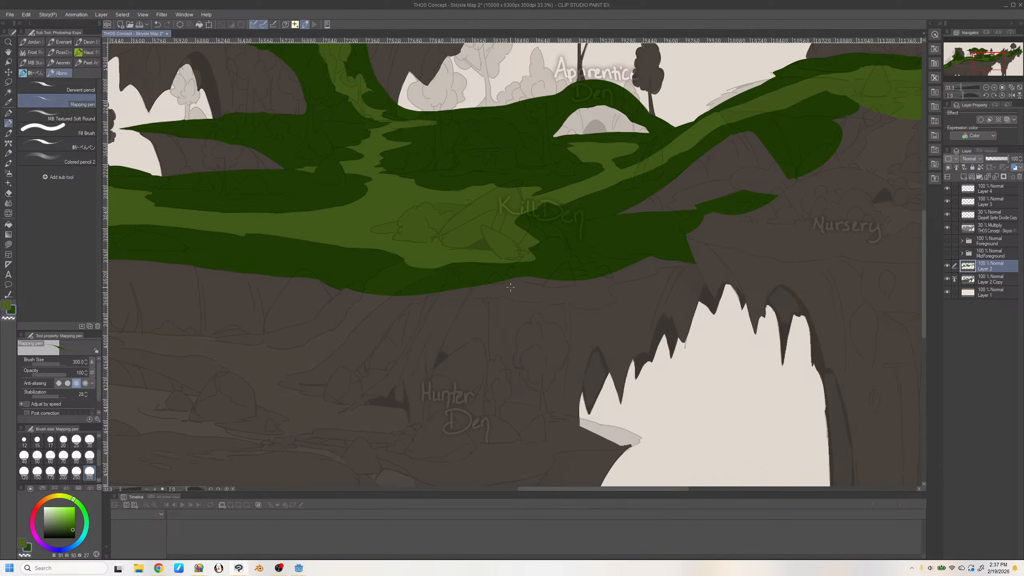
key(u)
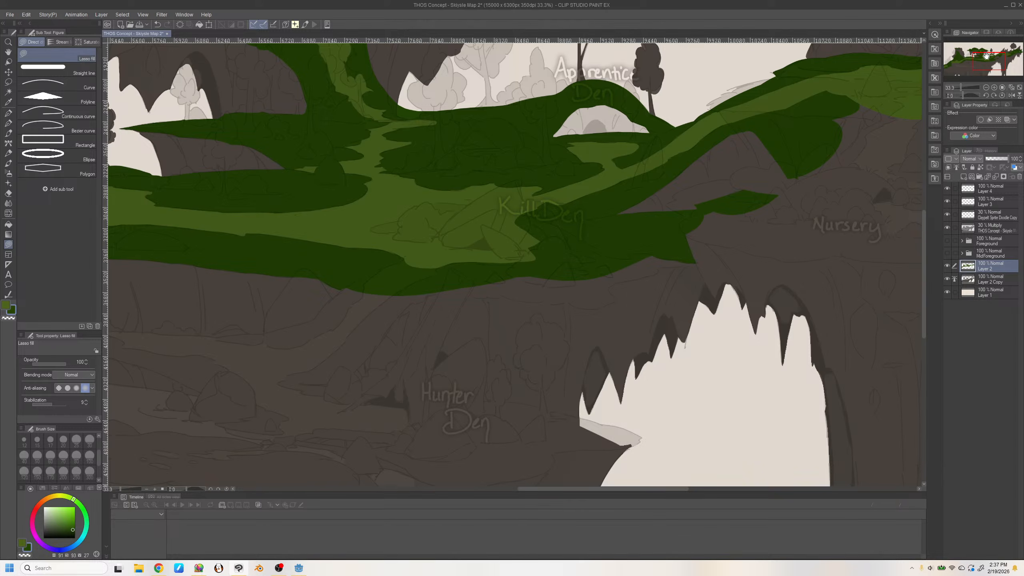
drag(986, 58, 1004, 63)
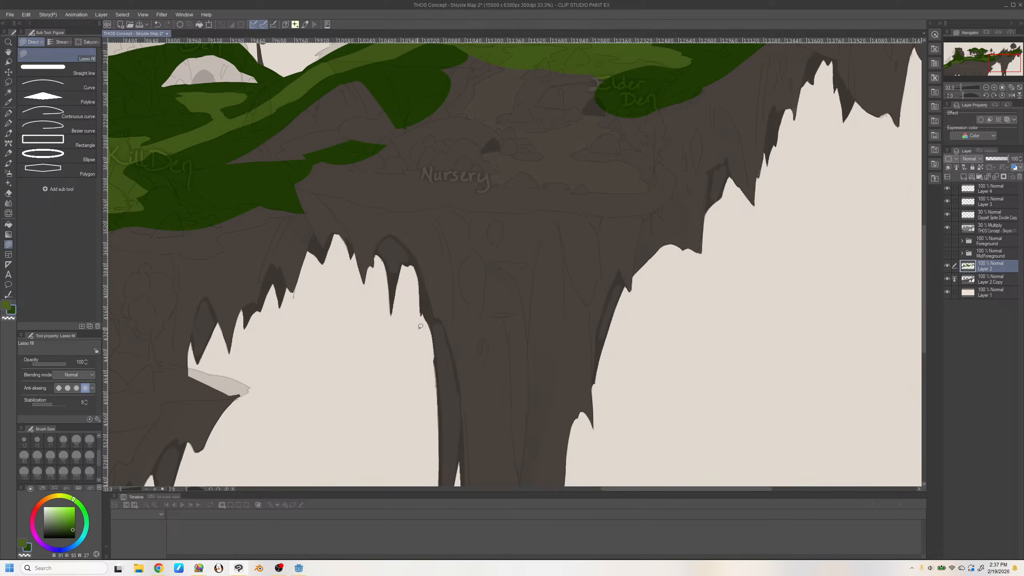
click(990, 189)
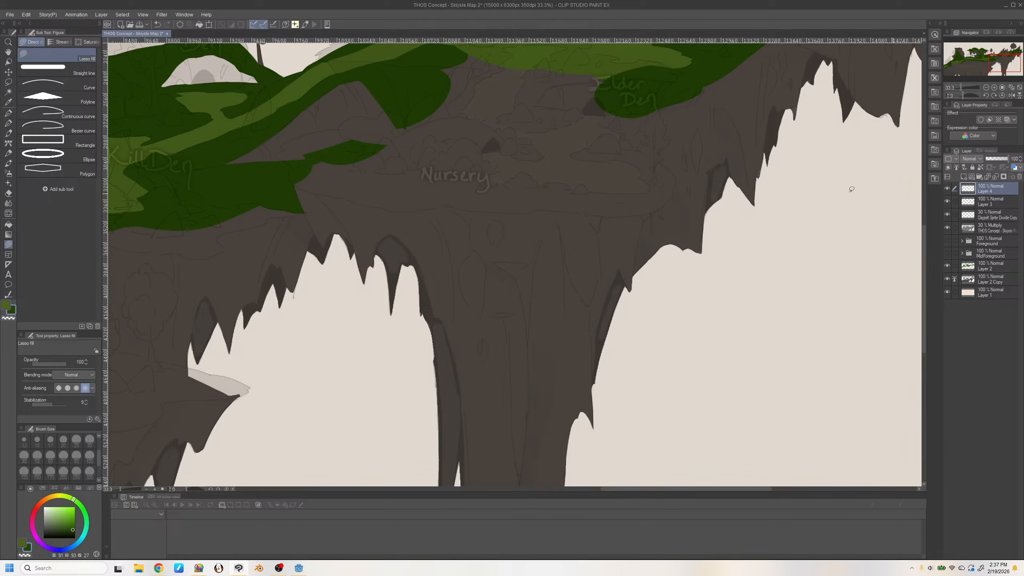
mouse_move(329, 163)
mouse_down()
mouse_move(218, 212)
mouse_move(290, 97)
mouse_up()
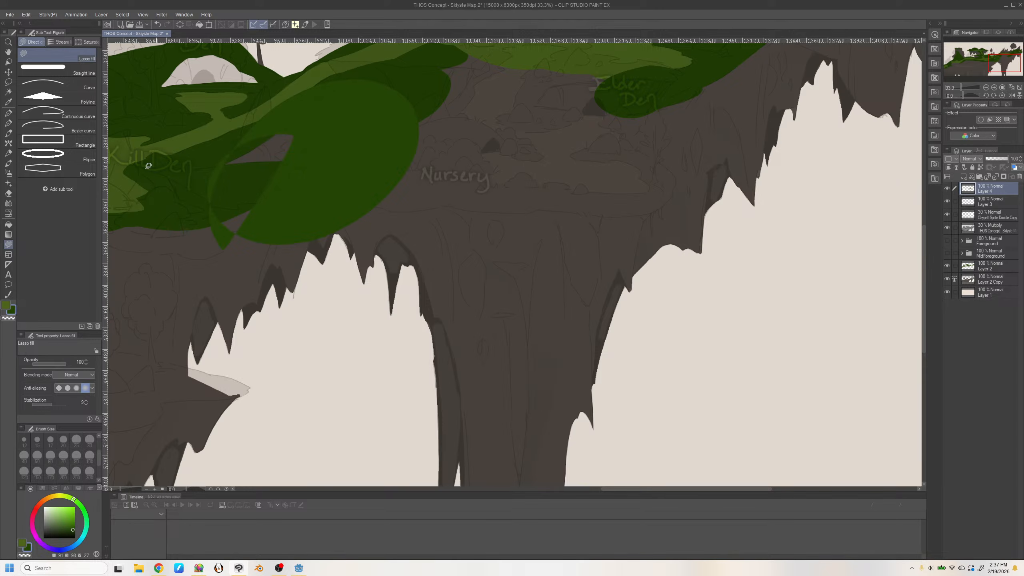
key(ctrl+z)
click(8, 133)
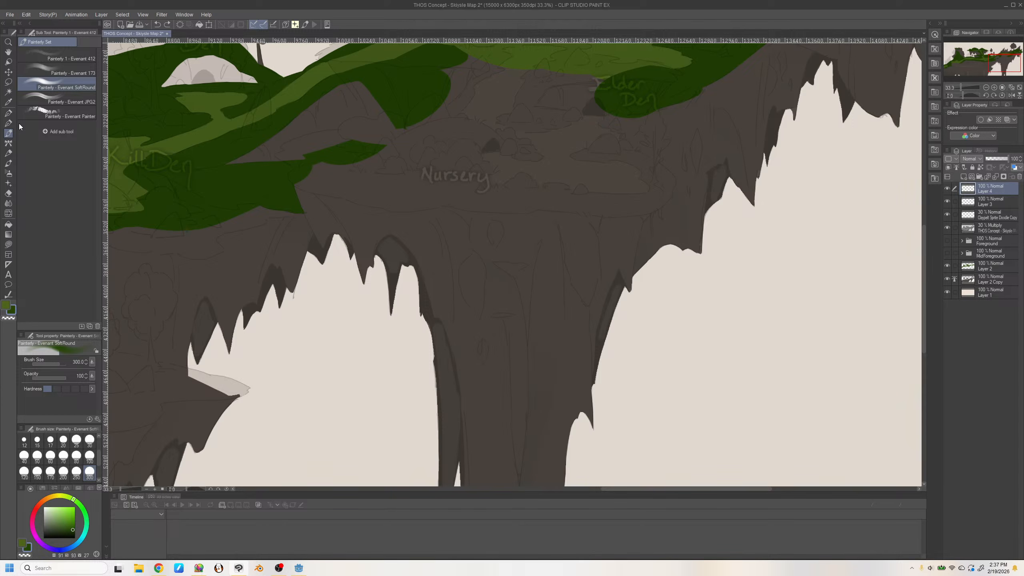
click(8, 123)
mouse_move(226, 103)
mouse_down()
mouse_move(443, 157)
mouse_move(234, 111)
mouse_up()
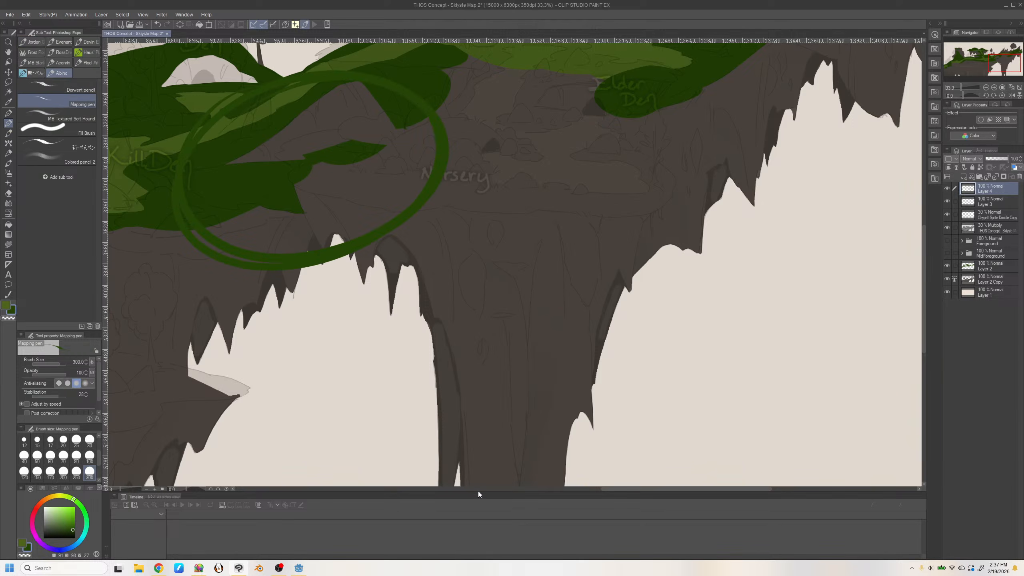
key(ctrl+z)
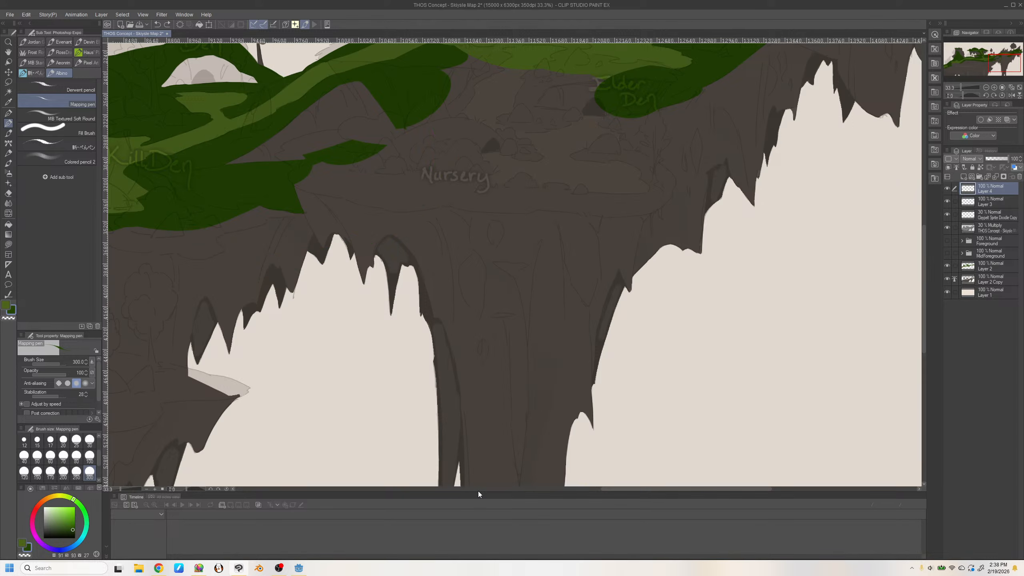
On Layer 2 Copy, fill the Apprentice Den opening with the sampled rock brown using the Mapping pen
click(985, 88)
click(986, 87)
click(985, 88)
mouse_move(988, 63)
mouse_down()
mouse_move(964, 66)
mouse_move(990, 50)
mouse_up()
click(994, 87)
click(994, 87)
click(993, 87)
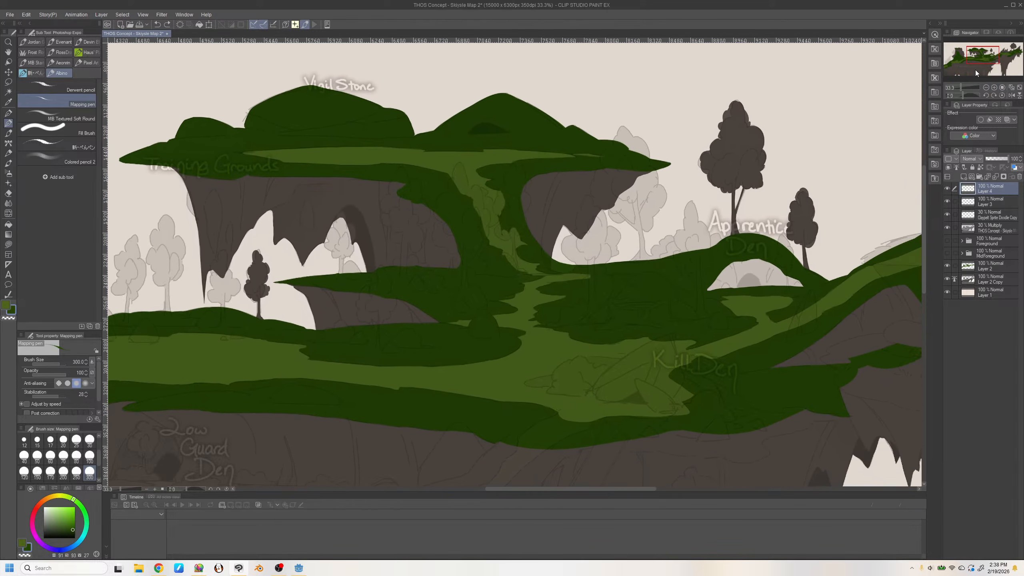
click(979, 282)
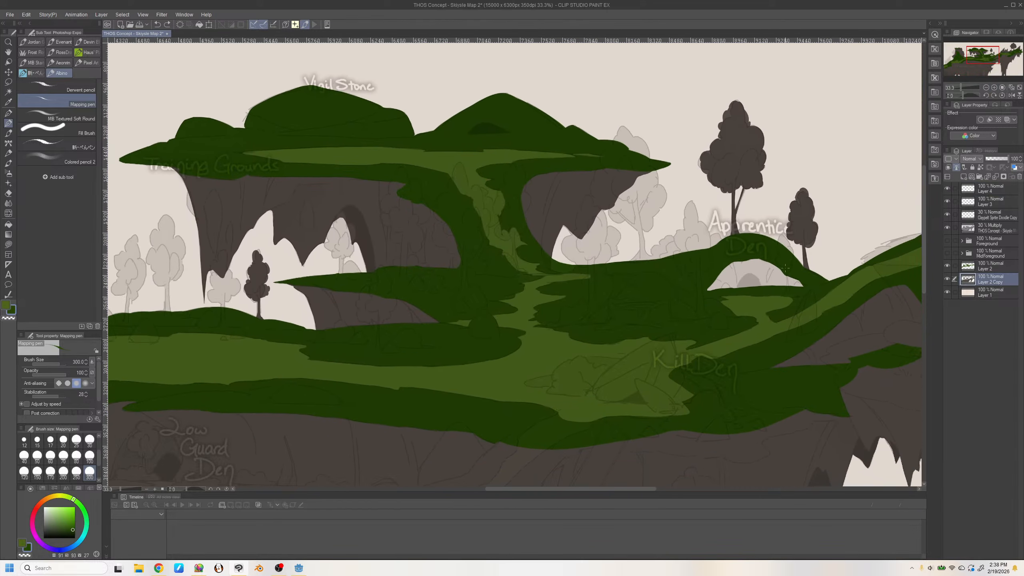
alt+click(751, 162)
click(946, 227)
mouse_move(727, 271)
mouse_down()
mouse_move(723, 298)
mouse_move(757, 261)
mouse_move(776, 265)
mouse_move(806, 284)
mouse_up()
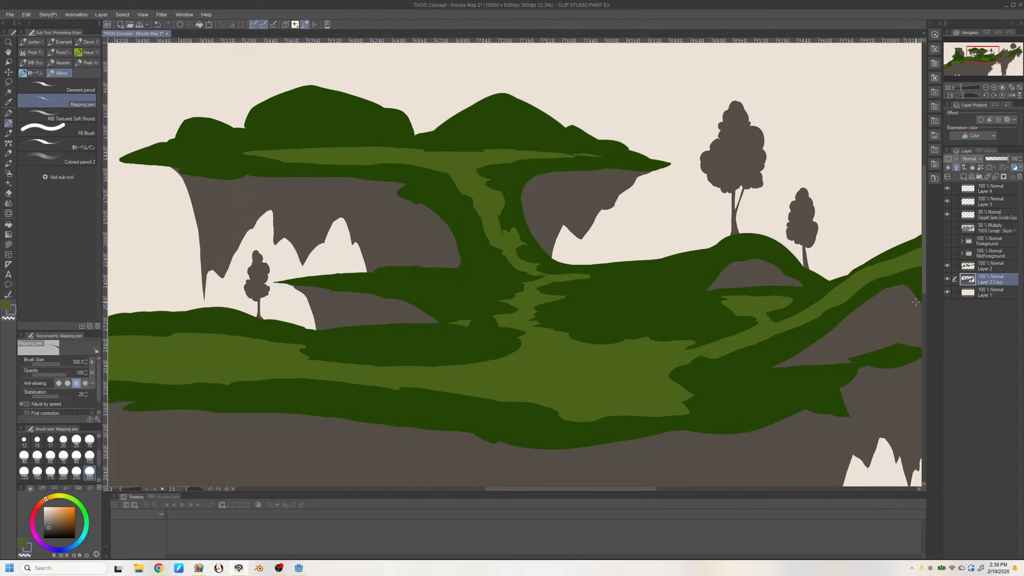
On Layer 2, extend the tip of the light green path west of the Apprentice Den slightly eastward
click(969, 271)
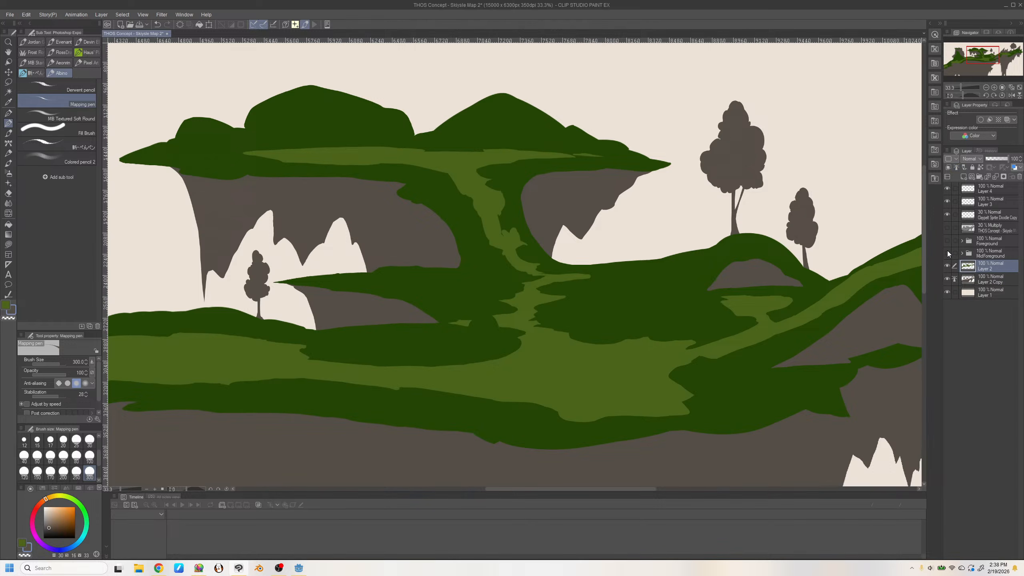
click(946, 227)
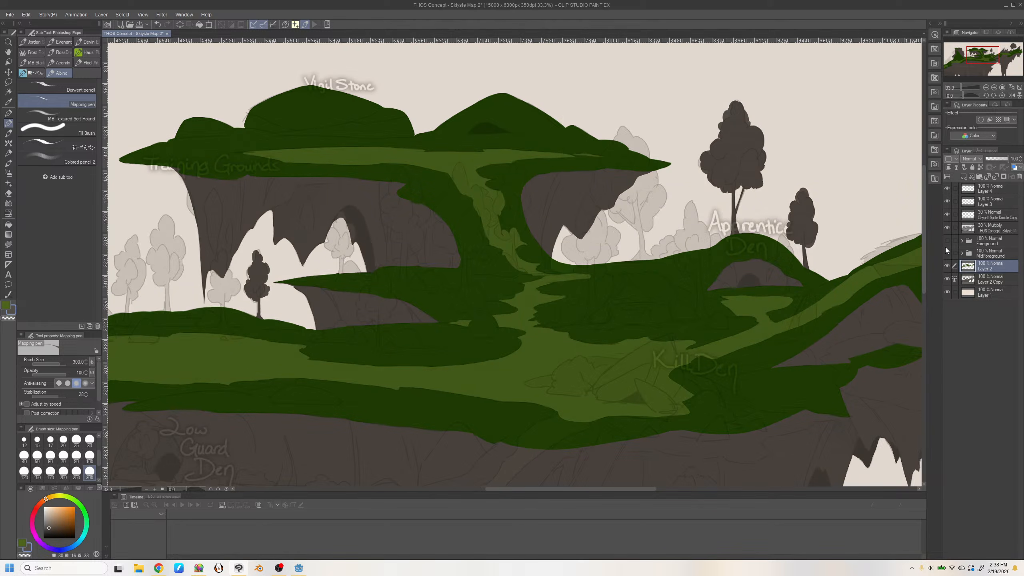
click(946, 227)
alt+click(516, 365)
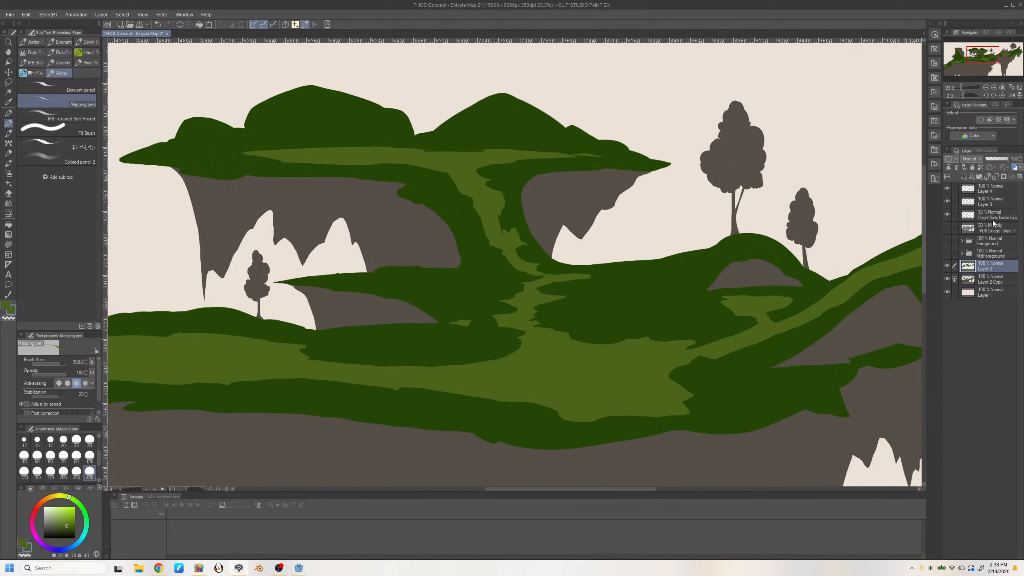
click(946, 228)
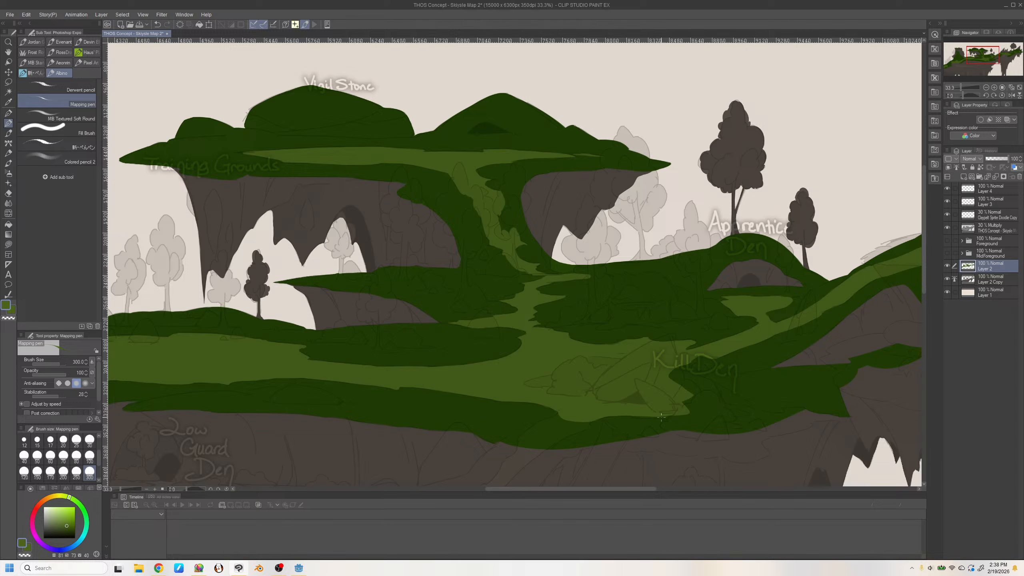
drag(573, 278, 619, 277)
Try to reshape the tip of the extended path with short green strokes, checking it with the concept sketch hidden
key(x)
drag(614, 273, 617, 290)
key(ctrl+z)
key(x)
drag(614, 269, 618, 291)
key(ctrl+z)
key(x)
click(946, 228)
key(x)
click(946, 227)
Show the Color History palette and return to the Color Wheel
click(162, 14)
mouse_move(135, 17)
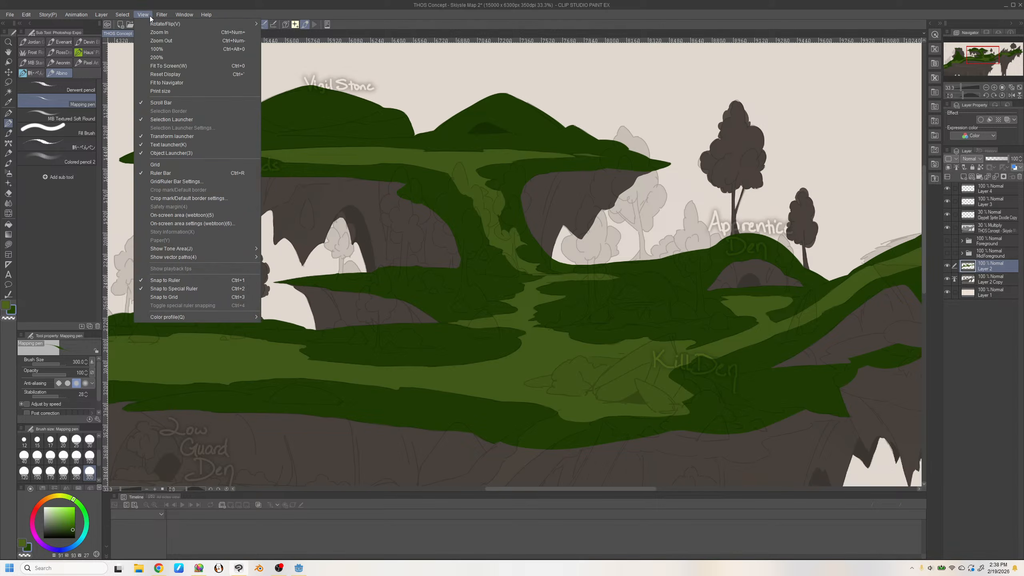
mouse_move(184, 15)
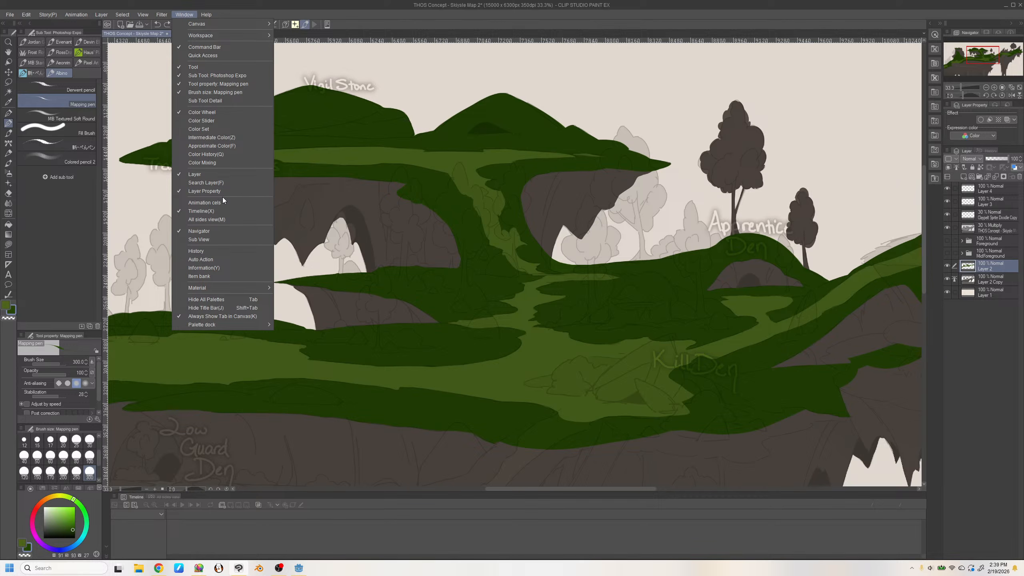
mouse_move(262, 327)
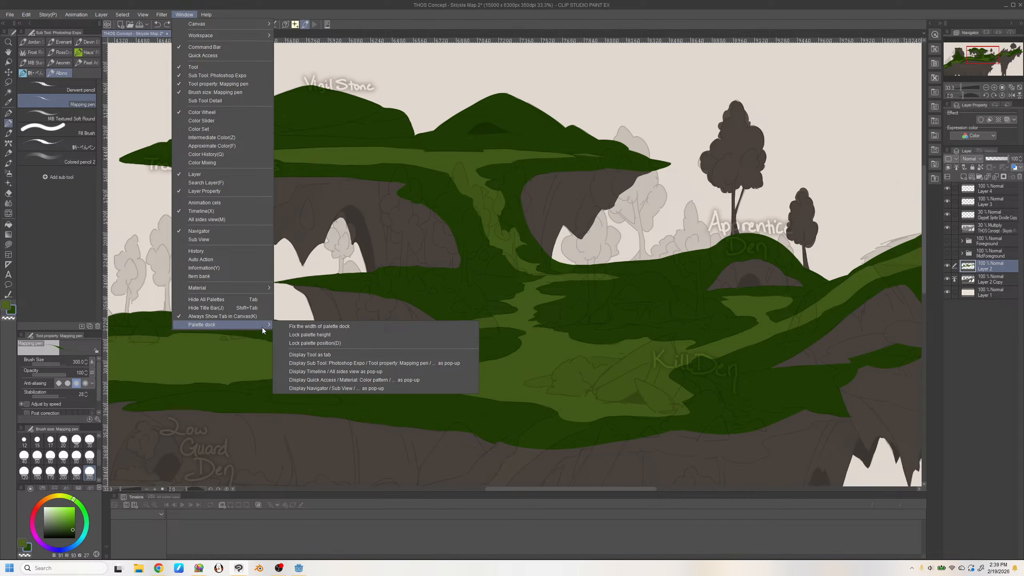
click(221, 155)
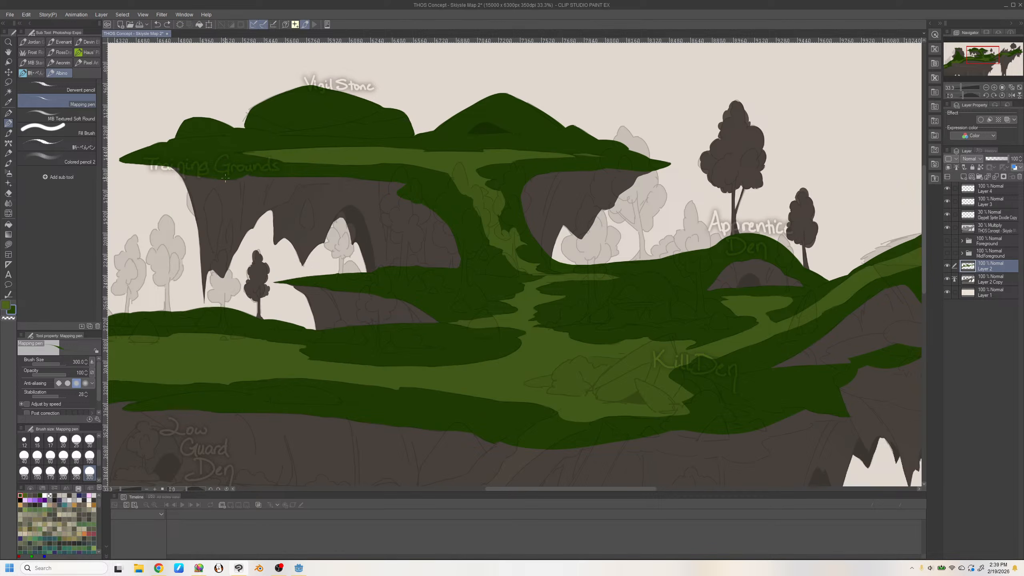
click(34, 489)
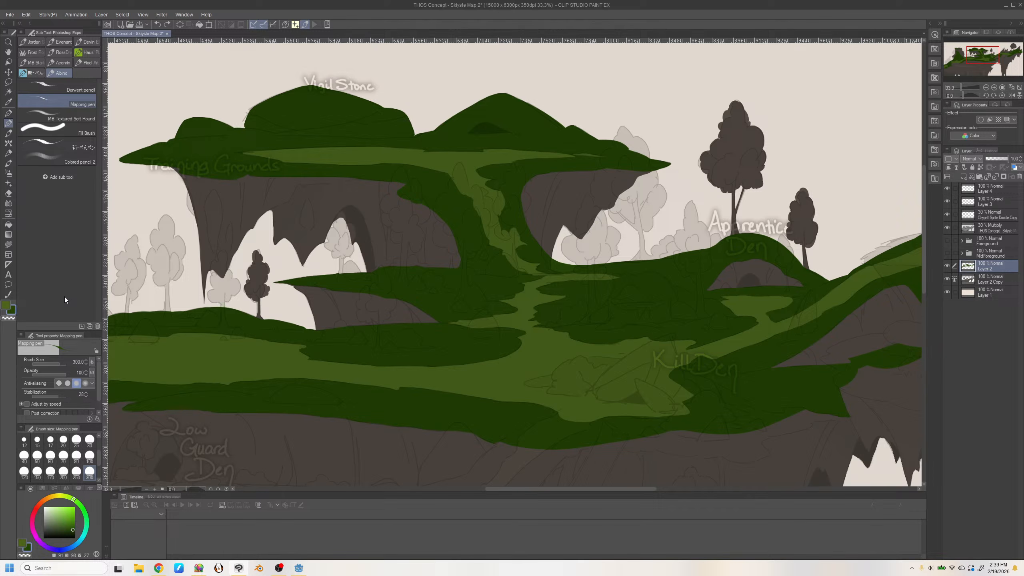
mouse_move(280, 571)
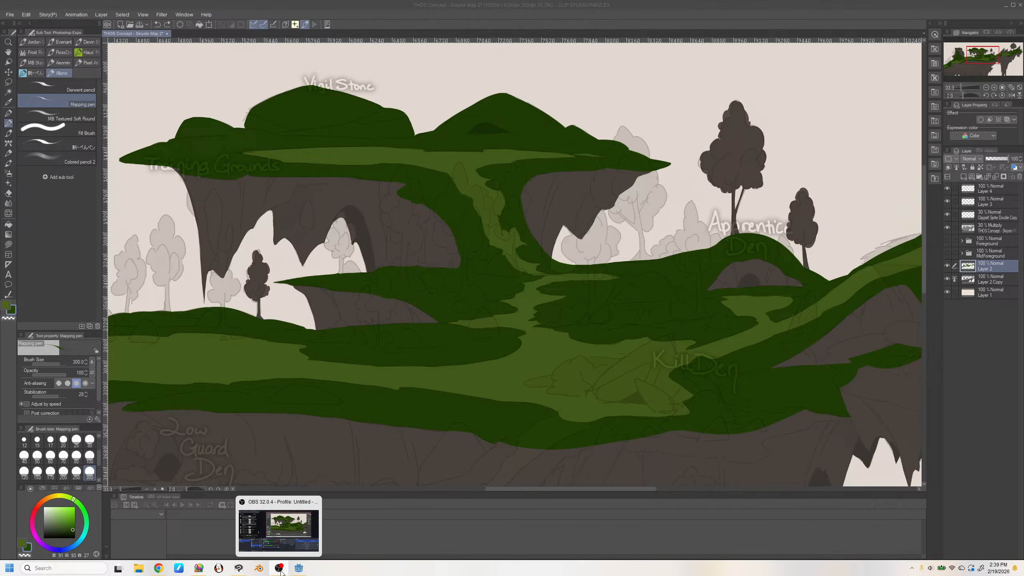
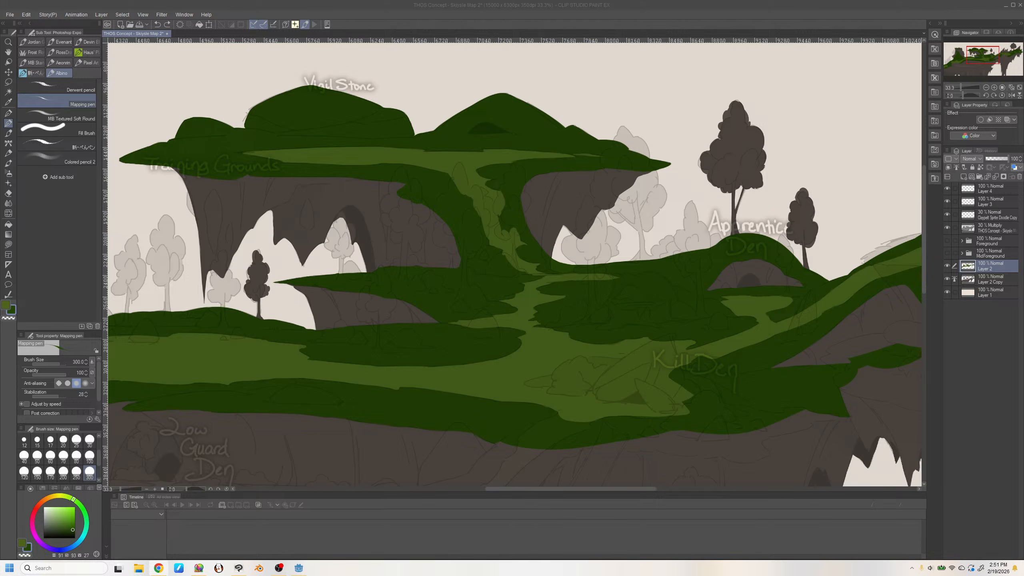
Lasso-select the Training Grounds plateau grass on Layer 2, including the descending path and the ledge below it
click(947, 266)
click(947, 266)
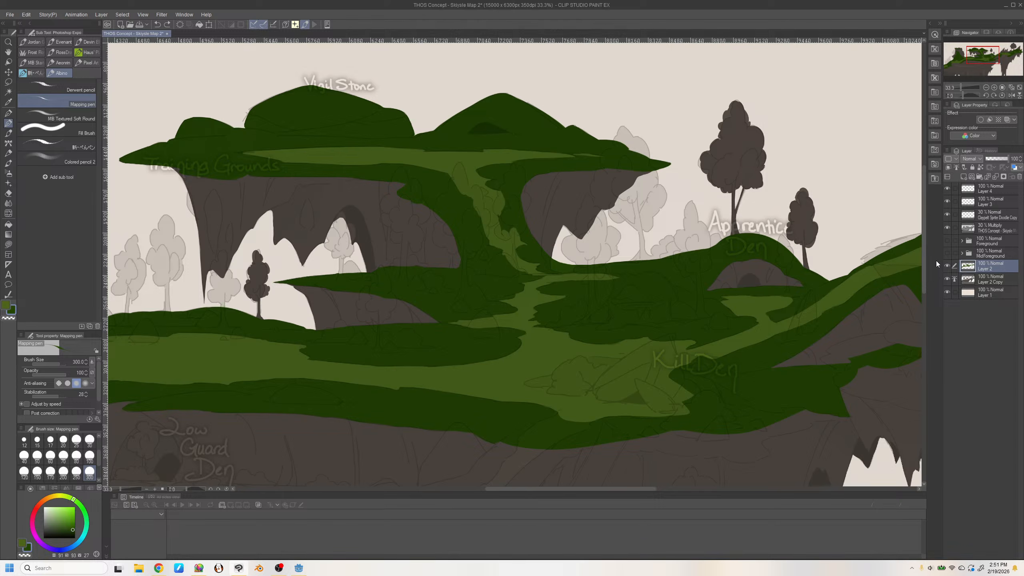
click(8, 82)
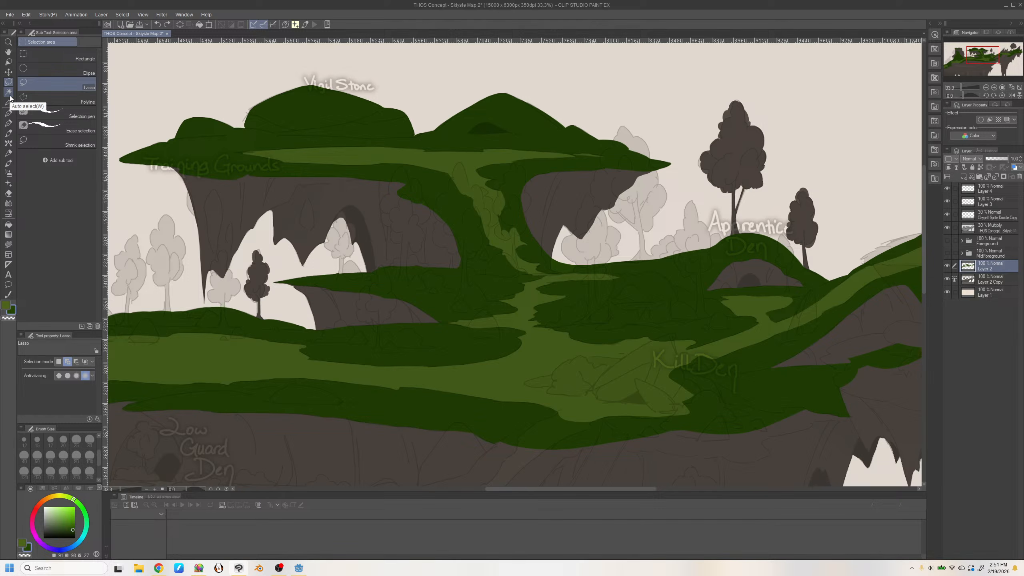
mouse_move(144, 122)
mouse_down()
mouse_move(149, 200)
mouse_move(651, 181)
mouse_move(409, 46)
mouse_move(161, 102)
mouse_up()
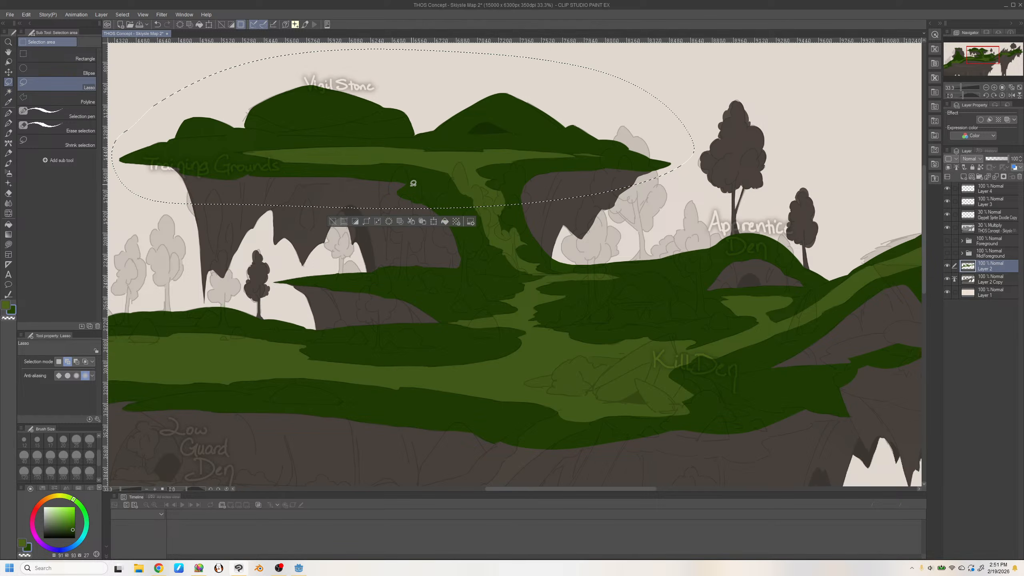
mouse_move(411, 183)
mouse_down()
mouse_move(524, 281)
mouse_move(519, 165)
mouse_up()
mouse_move(459, 256)
mouse_down()
mouse_move(266, 282)
mouse_move(419, 300)
mouse_move(495, 283)
mouse_up()
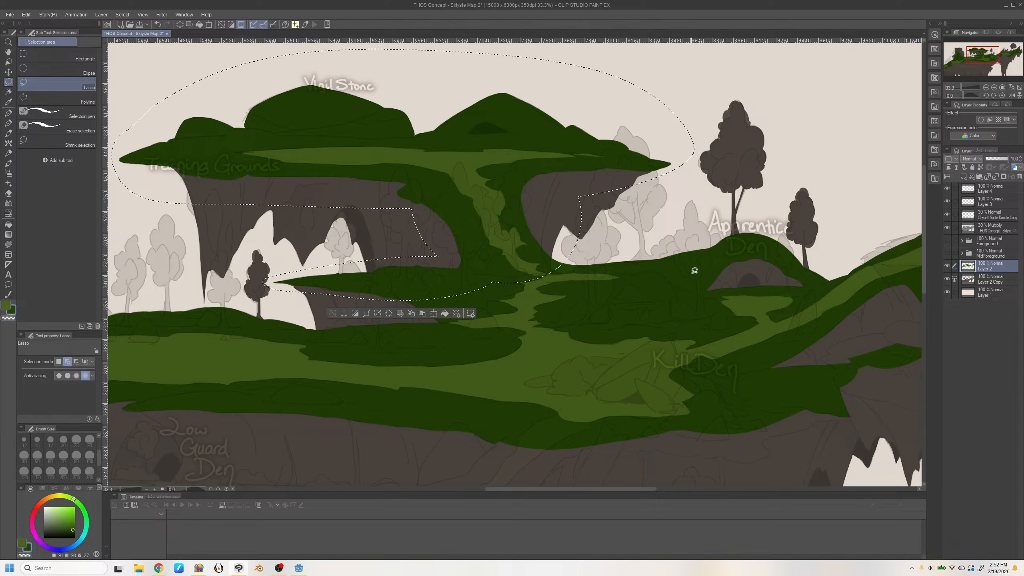
mouse_move(407, 292)
mouse_down()
mouse_move(415, 320)
mouse_move(454, 323)
mouse_move(460, 275)
mouse_up()
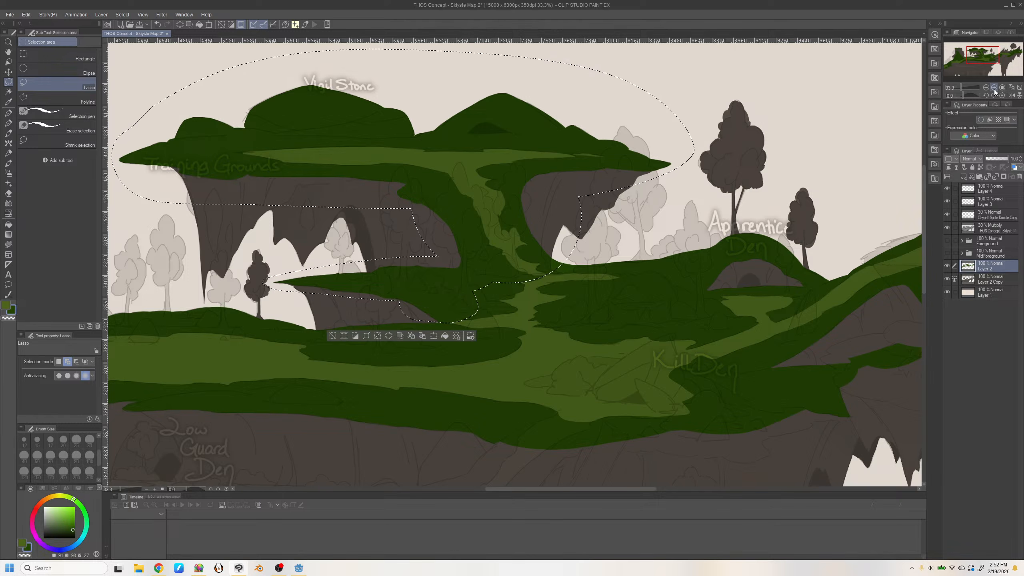
Refine the lower and eastern selection edges around the path junction by adding and subtracting lasso areas
scroll(980, 62, up, 2)
drag(980, 63, 984, 57)
mouse_move(307, 236)
mouse_down()
mouse_move(379, 238)
mouse_move(305, 217)
mouse_move(368, 247)
mouse_move(558, 240)
mouse_move(619, 201)
mouse_move(634, 180)
mouse_move(637, 138)
mouse_move(610, 106)
mouse_move(514, 93)
mouse_move(367, 126)
mouse_move(330, 149)
mouse_up()
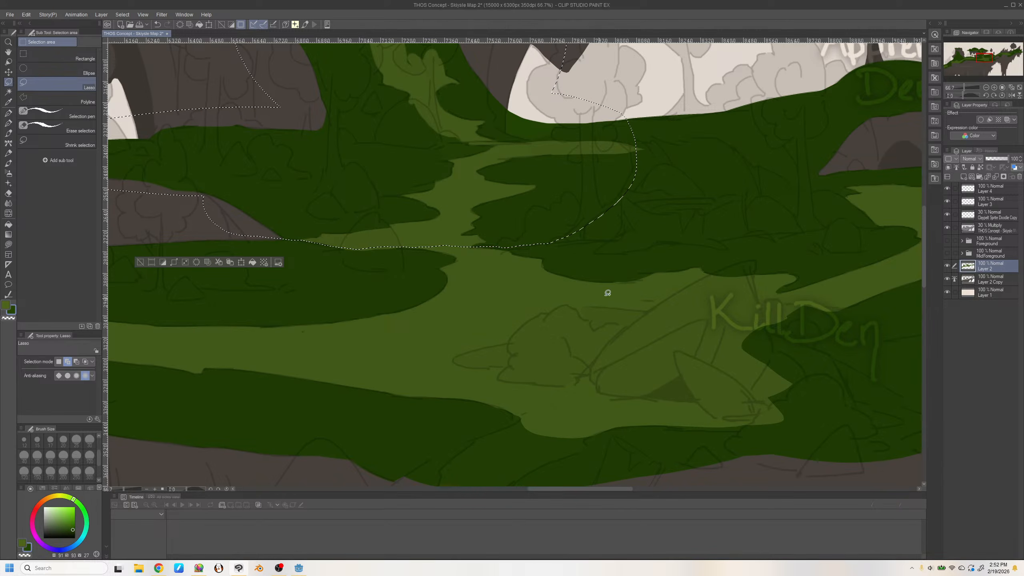
mouse_move(614, 110)
mouse_down()
mouse_move(793, 126)
mouse_move(523, 219)
mouse_up()
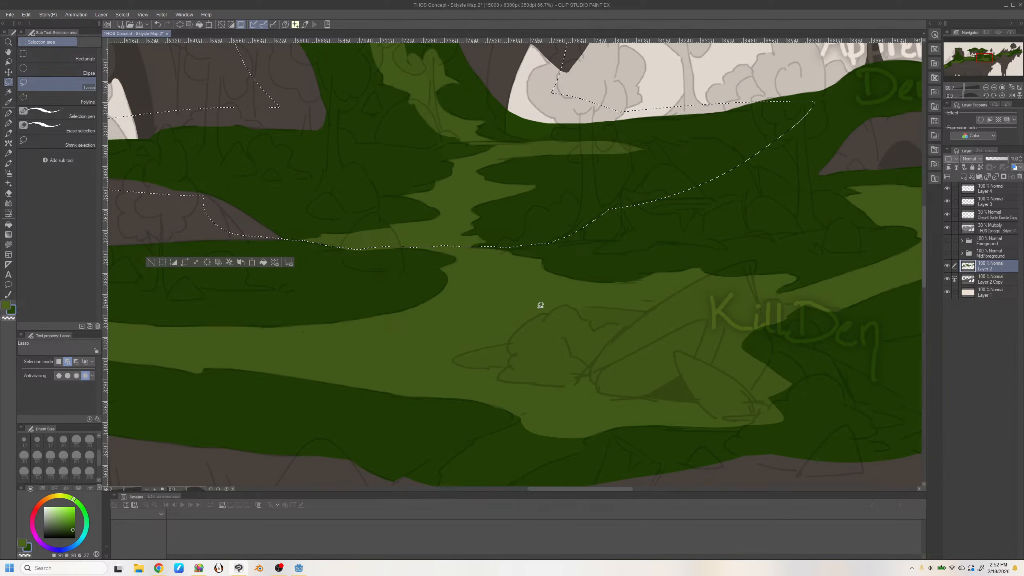
key(ctrl+z)
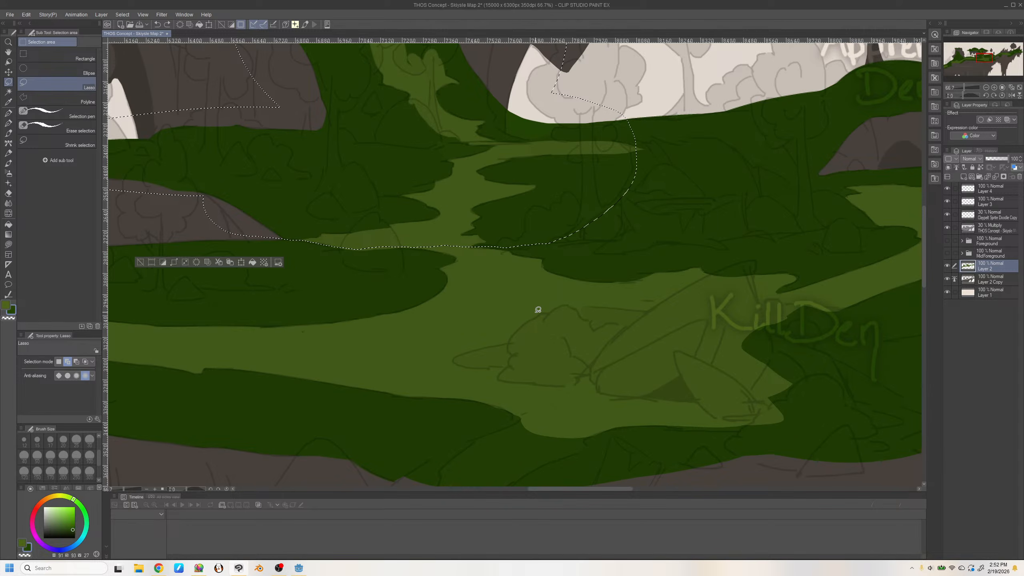
click(76, 362)
mouse_move(375, 249)
mouse_down()
mouse_move(354, 248)
mouse_move(389, 244)
mouse_up()
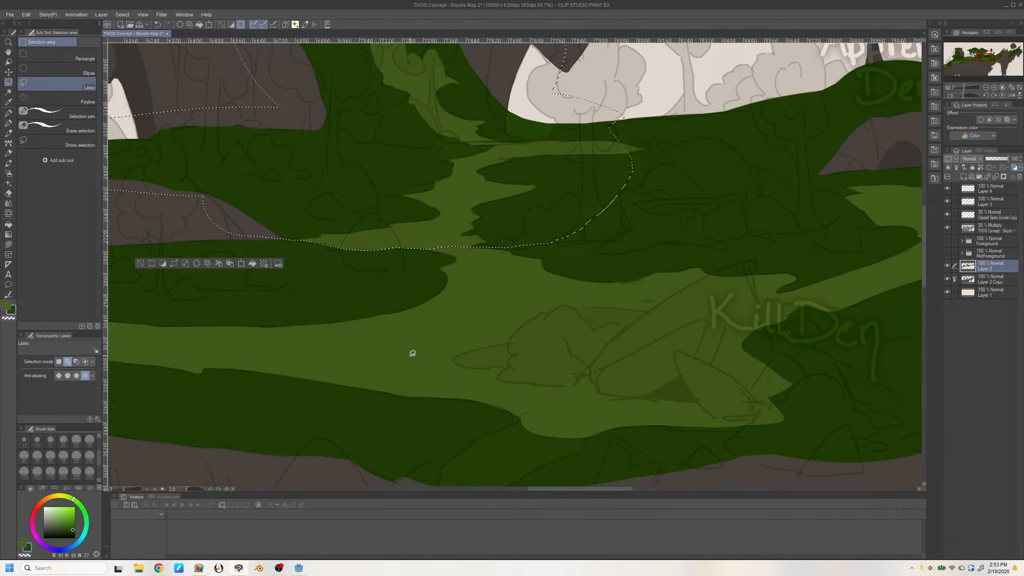
click(76, 362)
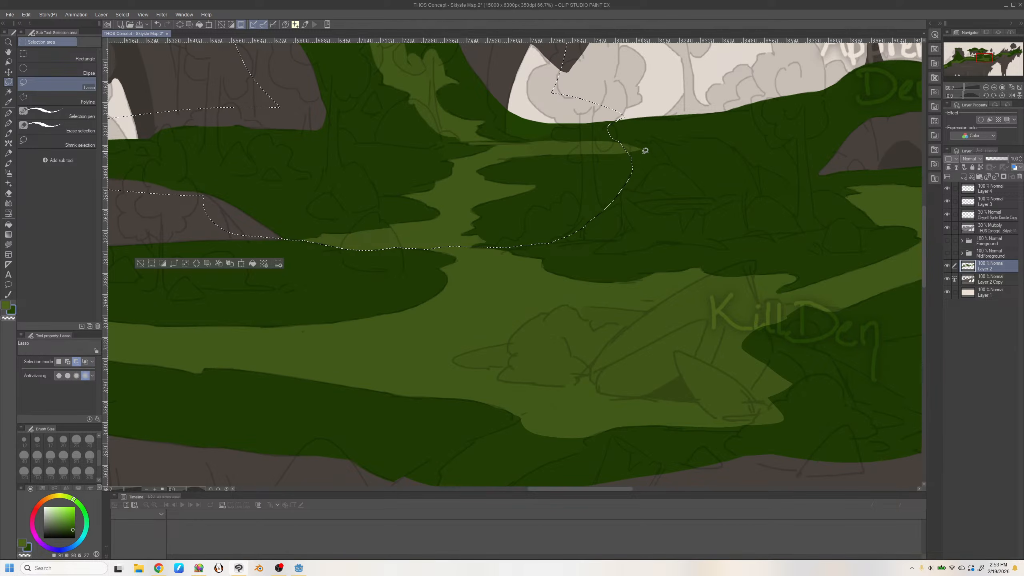
Cut the selected plateau, path and ledge grass from Layer 2 and paste it onto a separate layer
click(985, 88)
mouse_move(979, 61)
mouse_down()
mouse_move(974, 54)
mouse_move(973, 67)
mouse_move(1013, 59)
mouse_move(951, 68)
mouse_move(987, 66)
mouse_up()
click(985, 87)
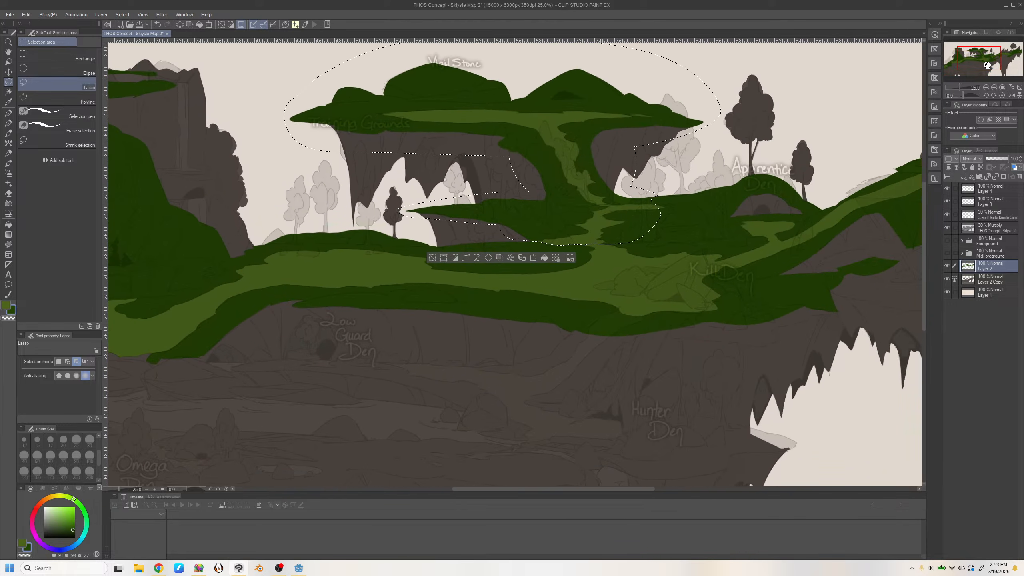
key(Delete)
key(ctrl+v)
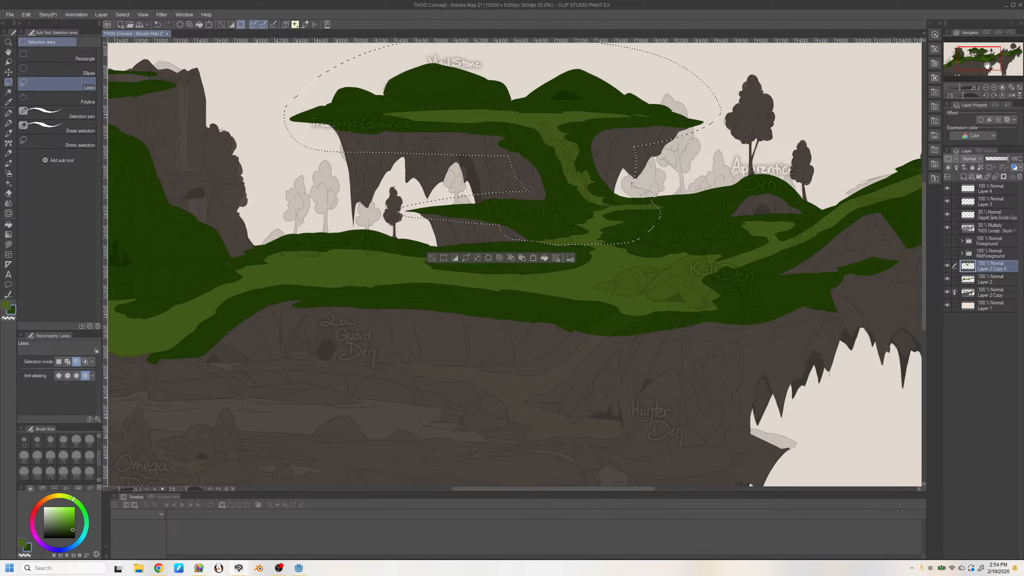
Group the separated plateau grass layer into a folder named MidBackground
key(ctrl+g)
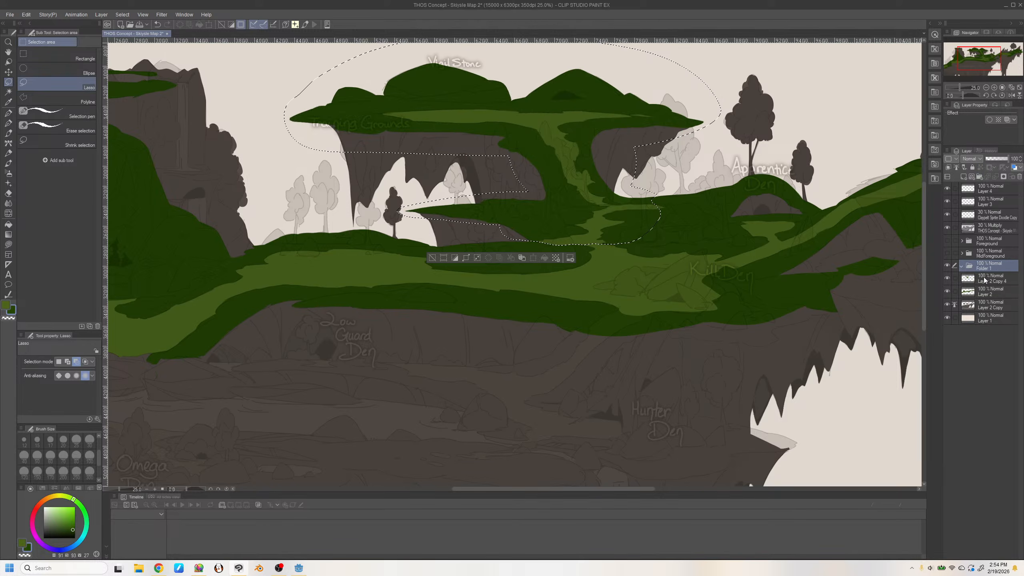
double_click(984, 267)
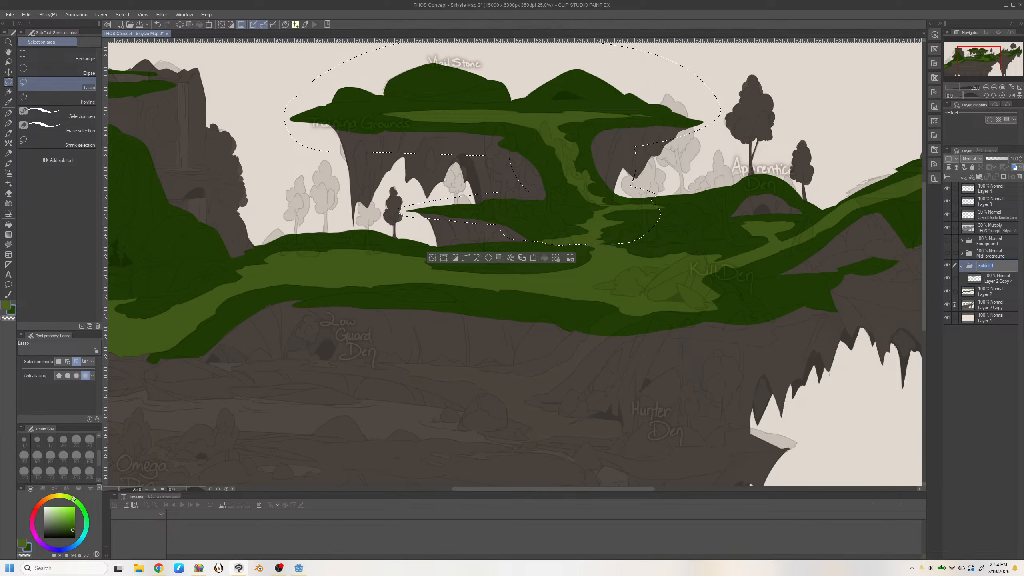
text(MidBackground)
key(Return)
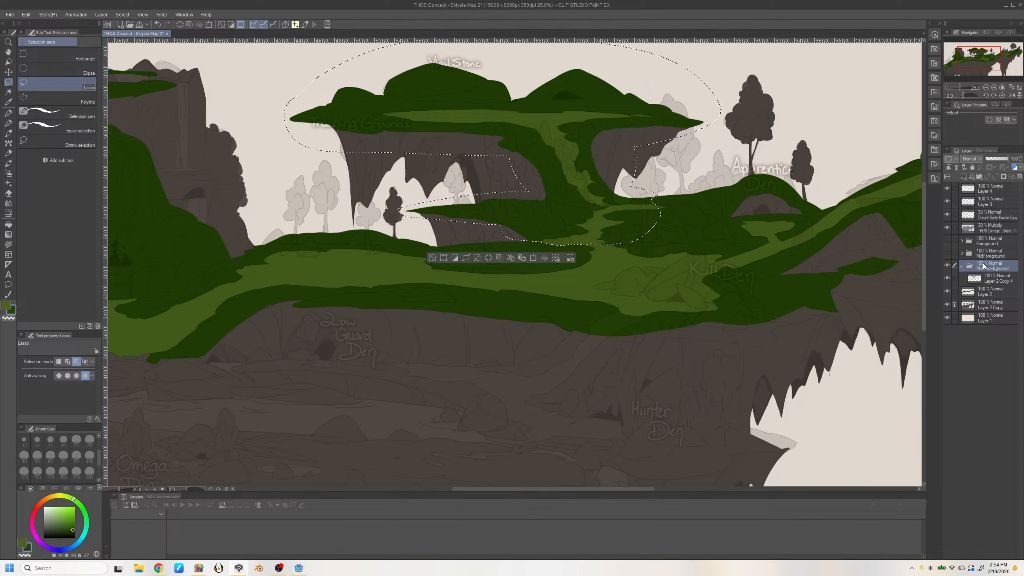
Place Layer 2, the remaining middle grass terrain, inside a new layer folder
double_click(995, 266)
key(Return)
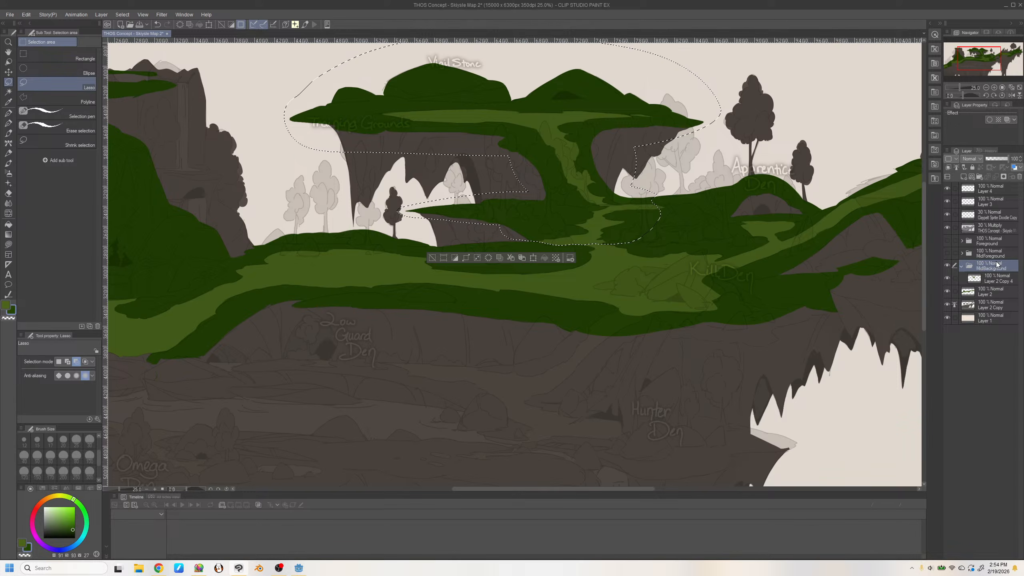
click(993, 279)
click(988, 293)
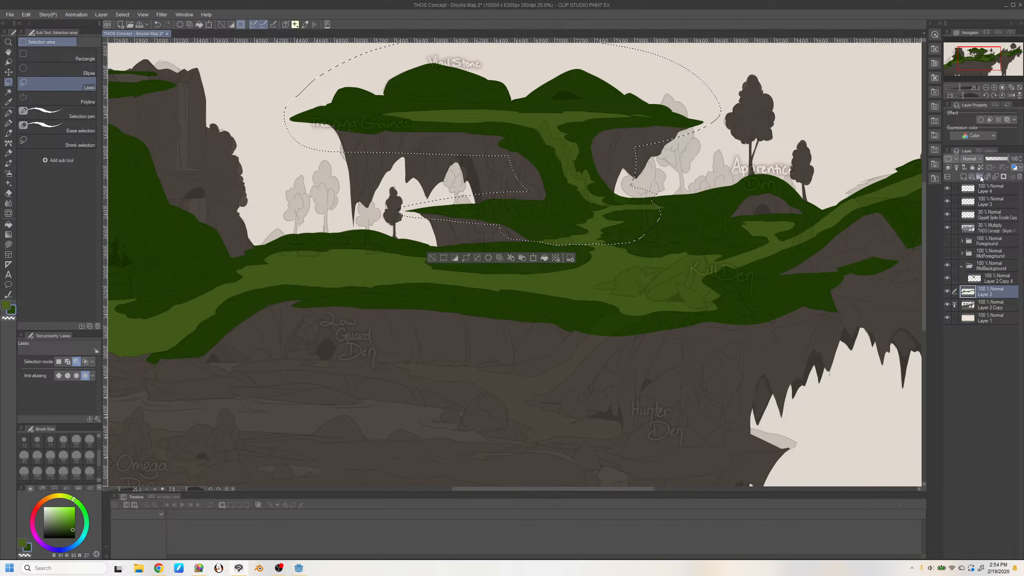
click(980, 179)
click(976, 303)
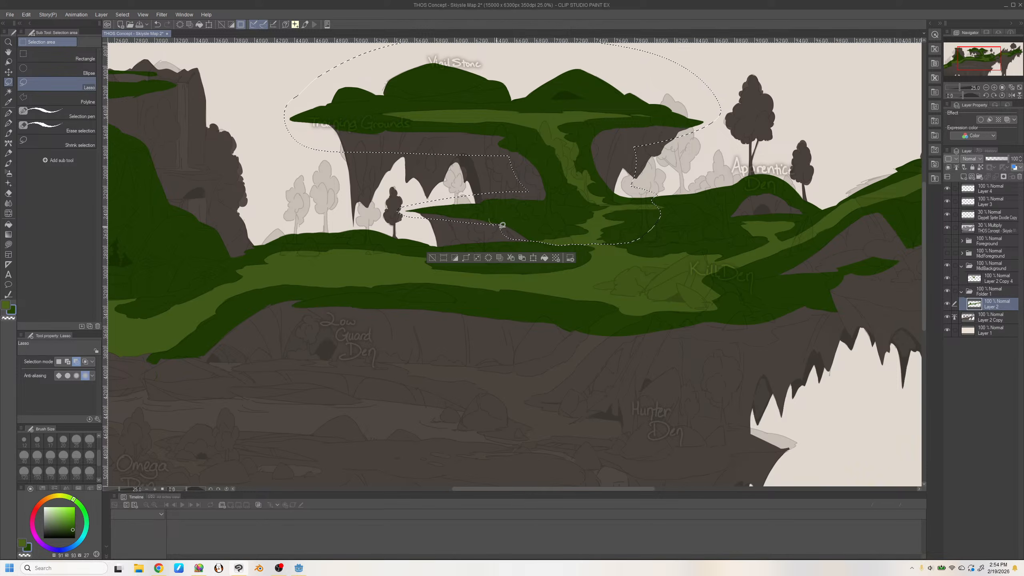
Clear the lasso selection around the plateau and rename the folder containing Layer 2 as Midground
drag(502, 225, 513, 233)
key(ctrl+z)
click(67, 361)
click(431, 257)
click(990, 292)
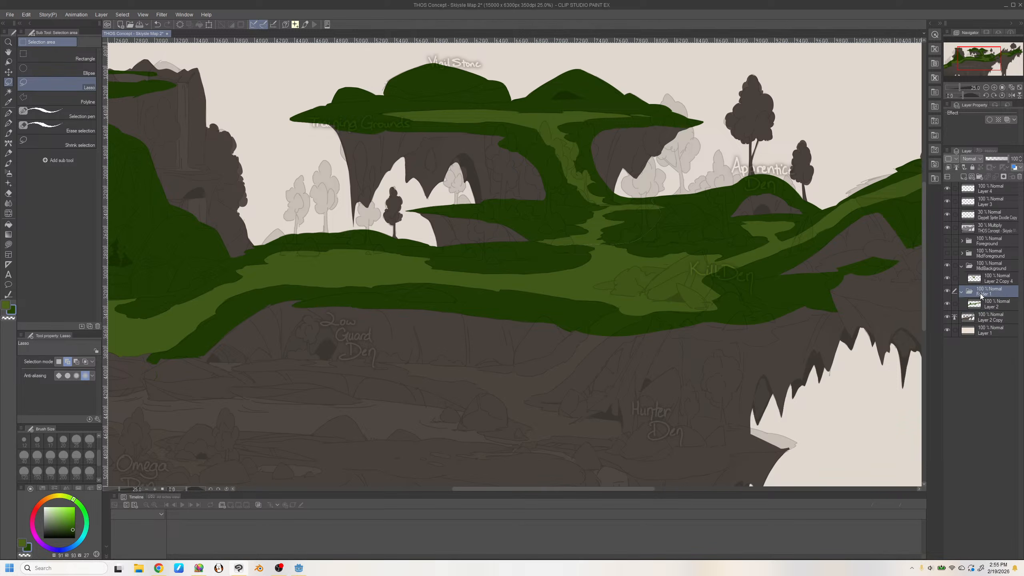
double_click(982, 296)
text(Mdiground)
key(Return)
Reorder the layer stack so the Midground folder sits above the MidBackground folder
click(966, 269)
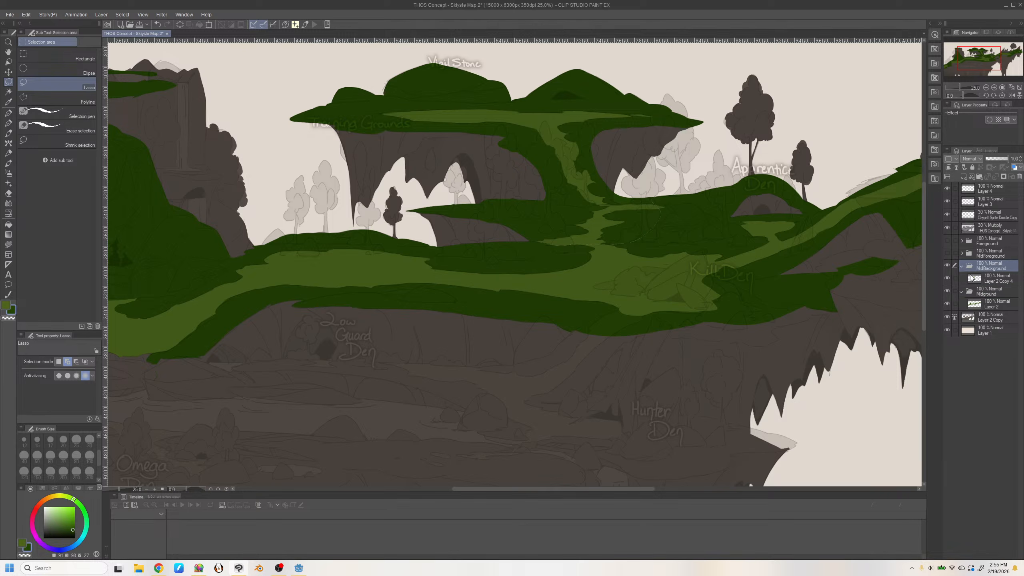
click(962, 267)
drag(984, 278, 984, 261)
click(961, 266)
Group Layer 2 Copy, the dark rock layer, into a new folder named Background
click(983, 288)
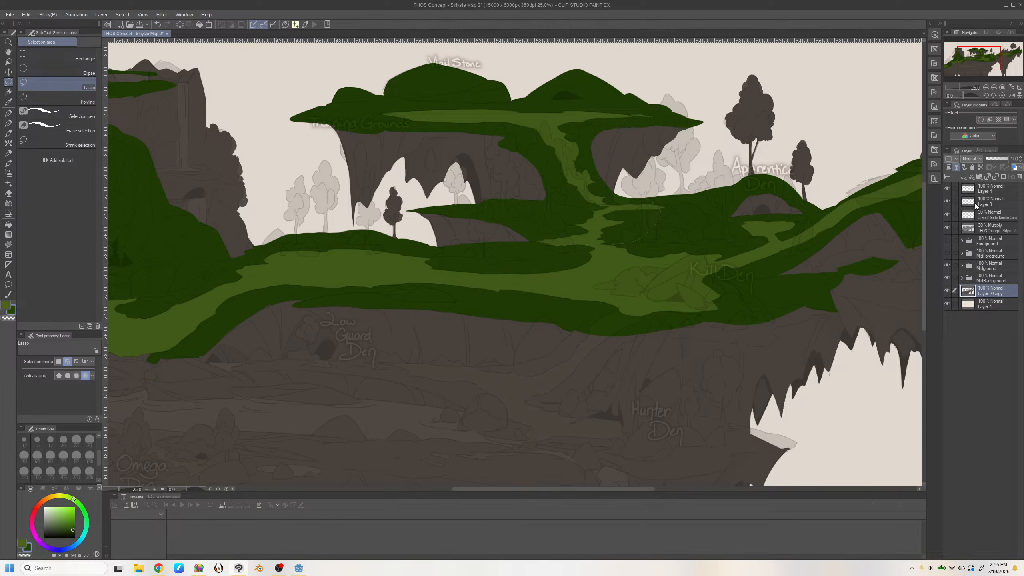
click(979, 177)
drag(985, 301, 987, 294)
double_click(981, 292)
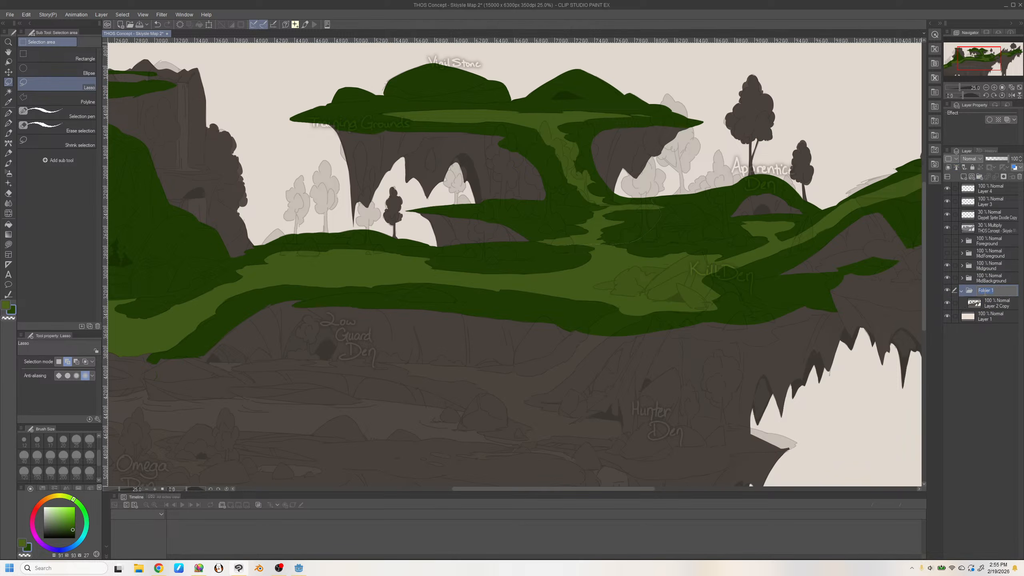
text(grund)
key(Return)
double_click(983, 294)
text(Background)
key(Return)
drag(992, 306, 993, 292)
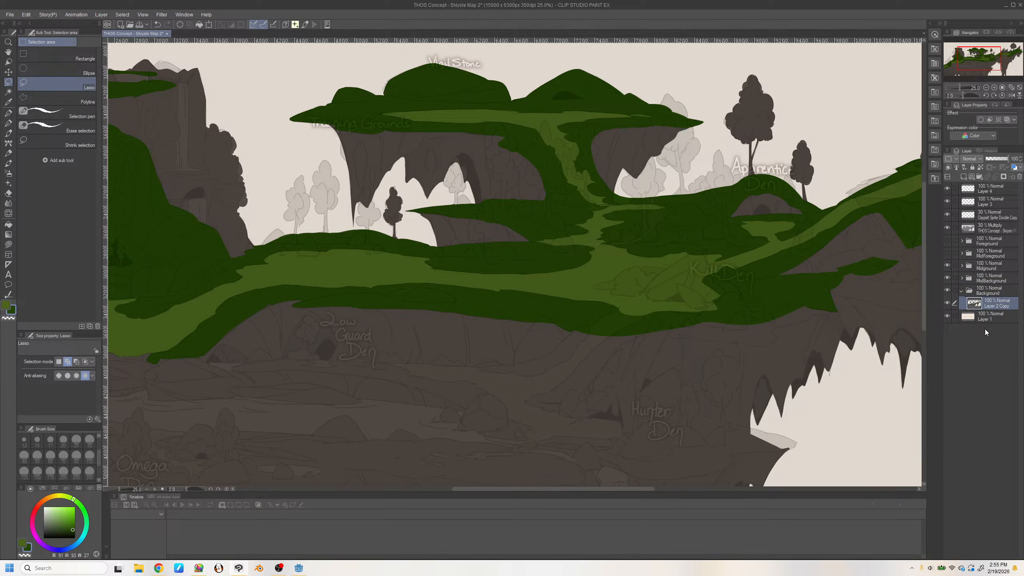
Make the MidForeground and Foreground folders visible again and save the map file
click(947, 253)
click(947, 242)
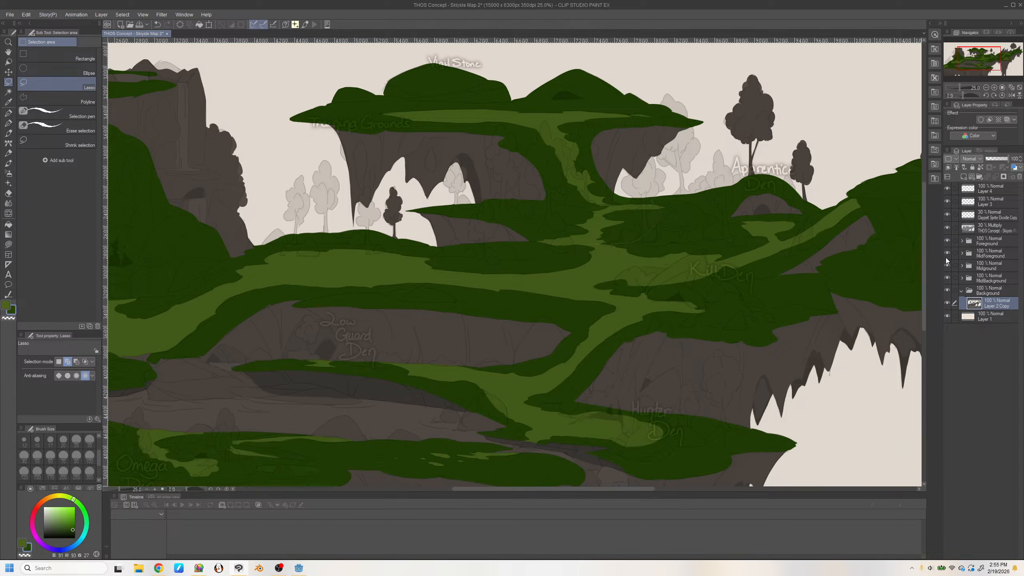
click(1011, 88)
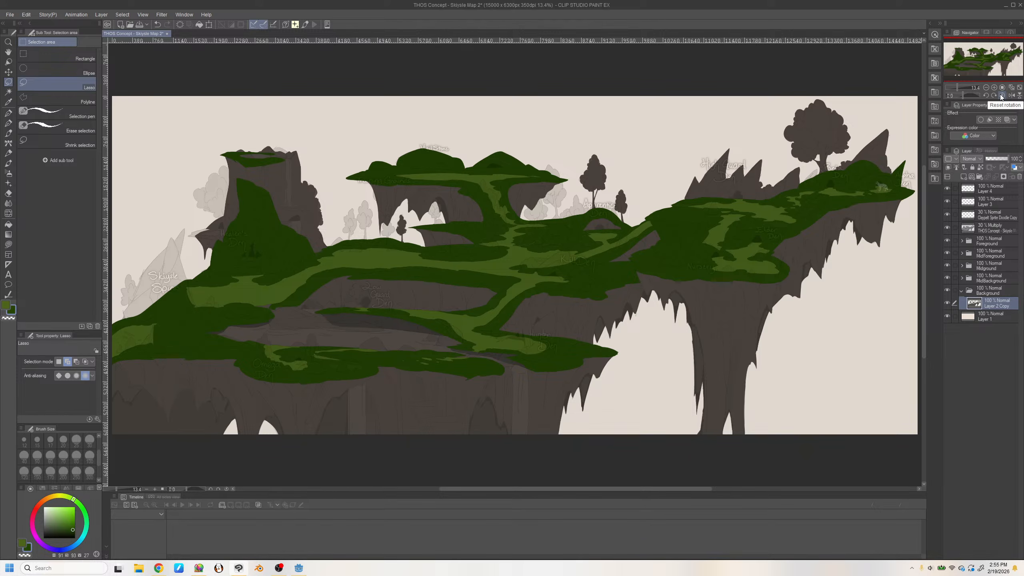
key(ctrl+s)
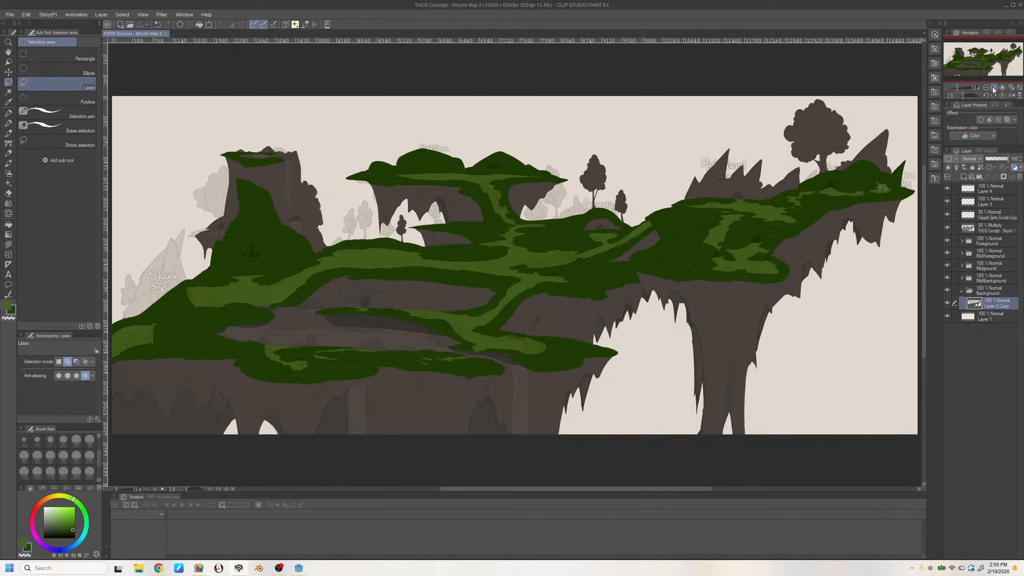
Collapse the Background folder and hide both the MidBackground and Background folders to isolate the grass in front
click(994, 88)
click(994, 87)
click(994, 88)
click(993, 88)
drag(990, 60, 985, 56)
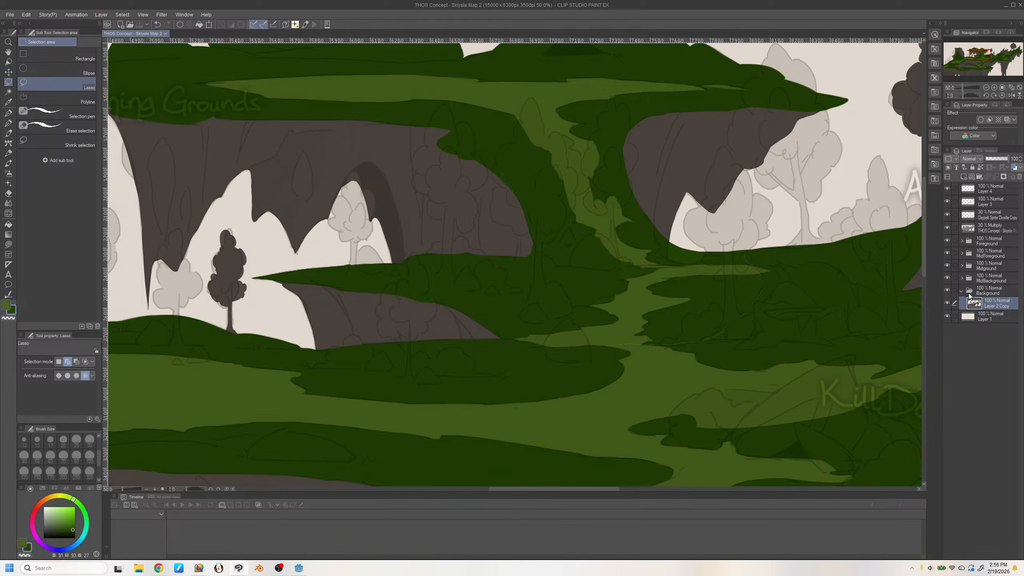
click(946, 290)
click(946, 290)
click(962, 291)
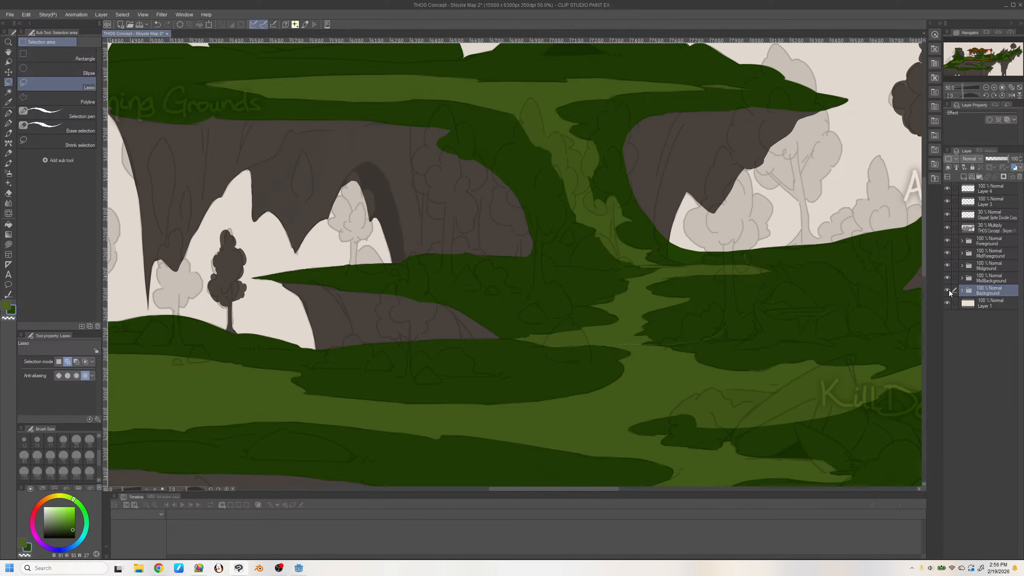
click(946, 290)
click(946, 289)
click(946, 278)
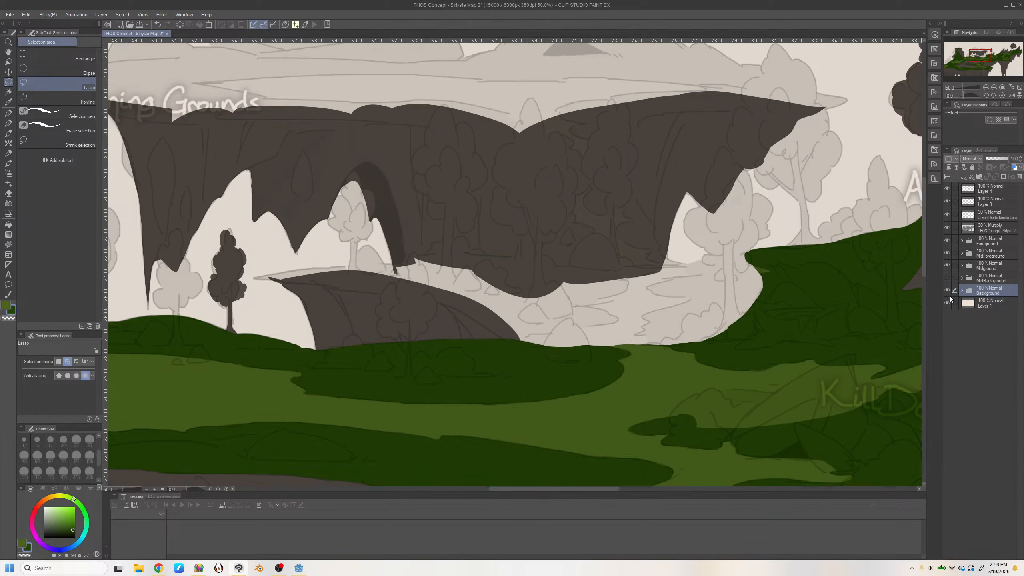
click(946, 290)
Set up Lasso fill on Layer 2 in the Midground folder and sample the dark grass green, briefly hiding the sketch overlays
click(961, 266)
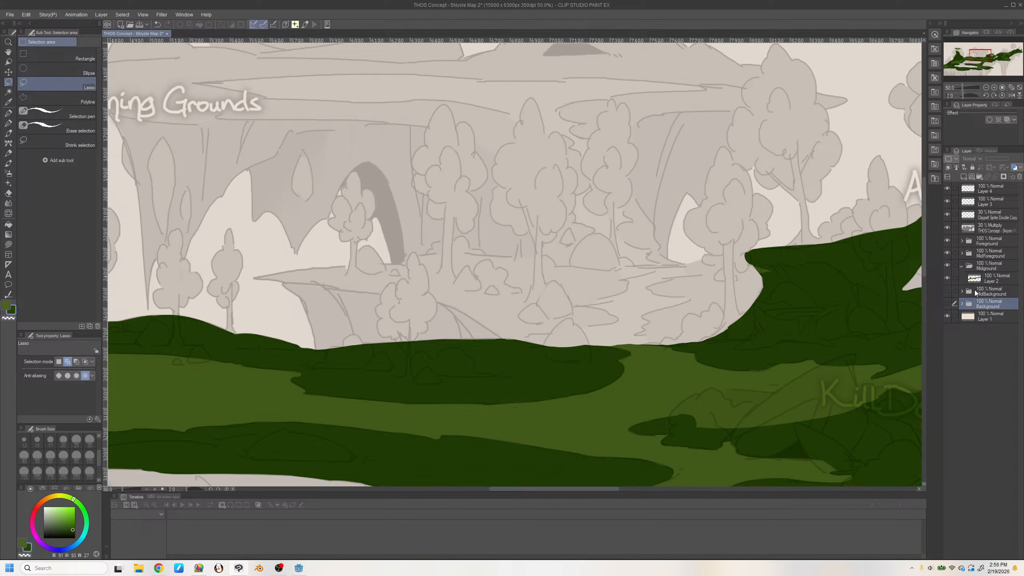
click(975, 280)
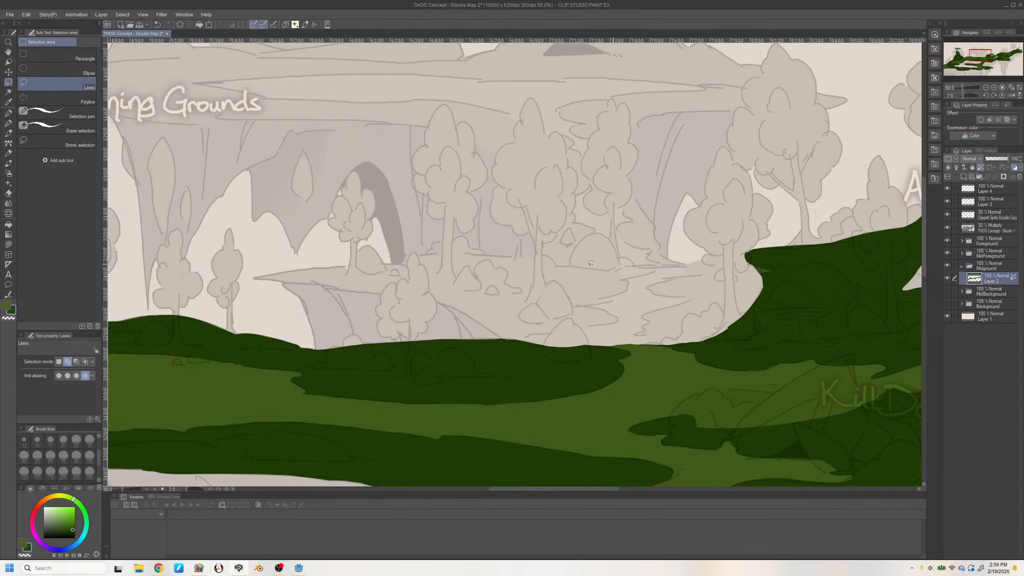
click(8, 245)
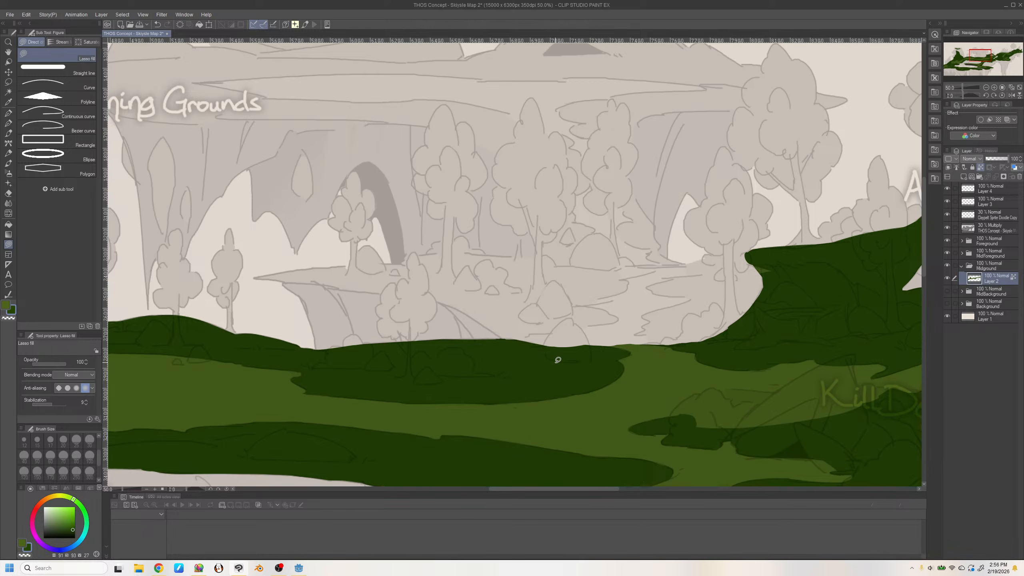
drag(593, 489, 631, 489)
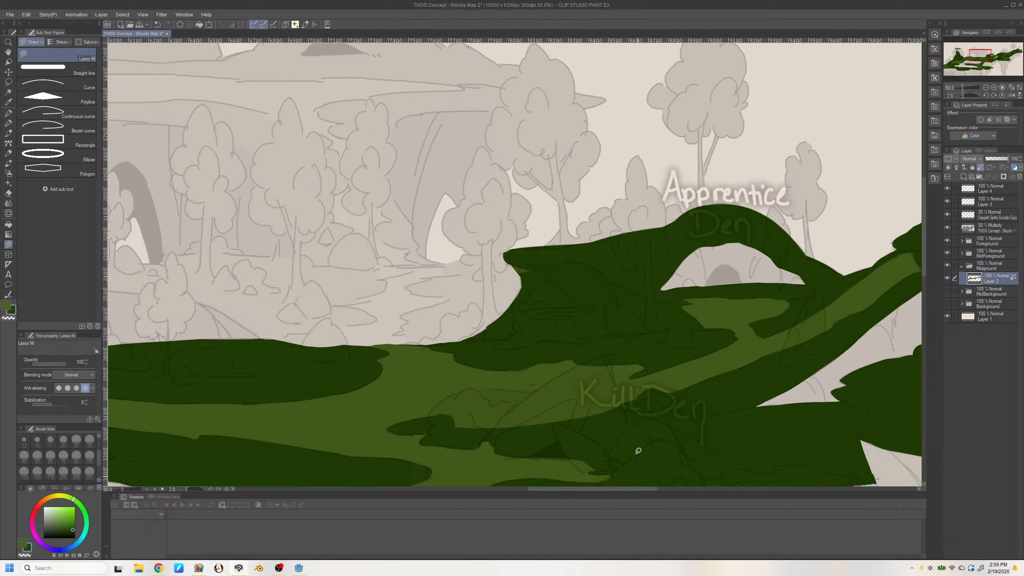
alt+click(474, 351)
click(946, 214)
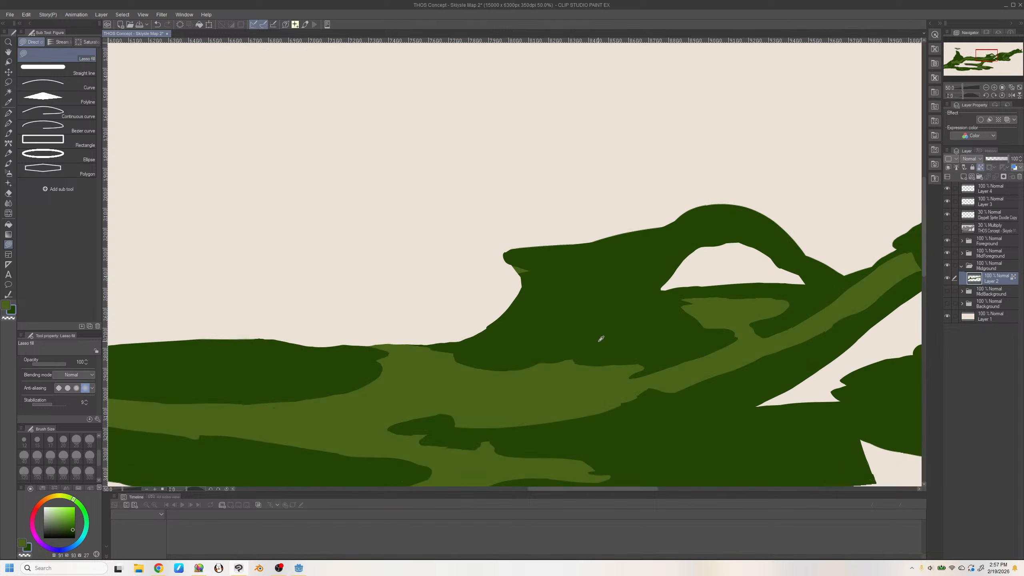
click(946, 228)
click(946, 214)
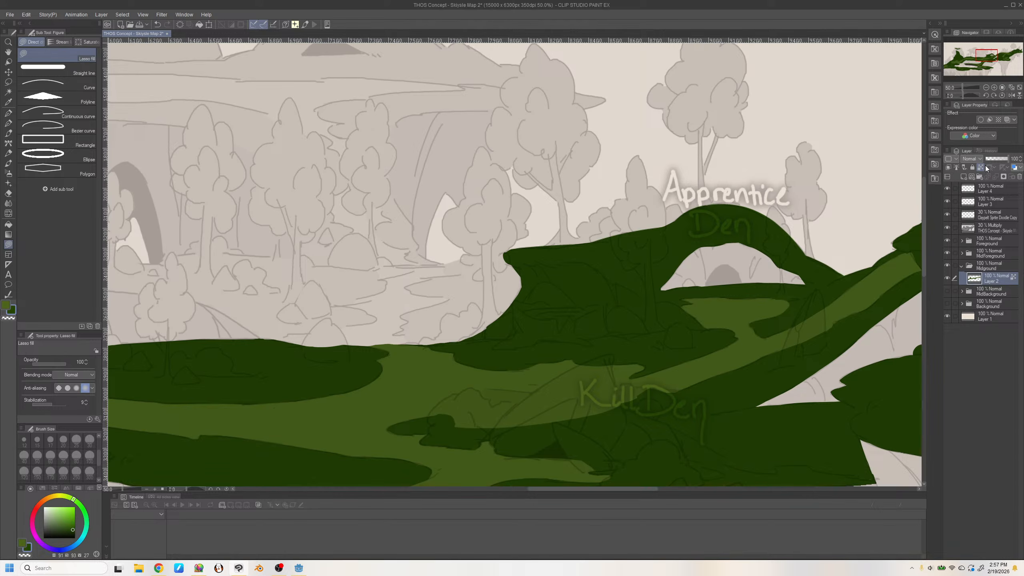
Unlock Layer 2's transparent pixels and clean up the grass edges west of the Apprentice Den and along the lower lawn with Lasso fill
mouse_move(501, 254)
mouse_down()
mouse_move(529, 281)
mouse_move(508, 258)
mouse_move(532, 273)
mouse_up()
mouse_move(437, 343)
mouse_down()
mouse_move(472, 338)
mouse_move(454, 347)
mouse_up()
mouse_move(499, 317)
mouse_down()
mouse_move(458, 341)
mouse_move(492, 337)
mouse_up()
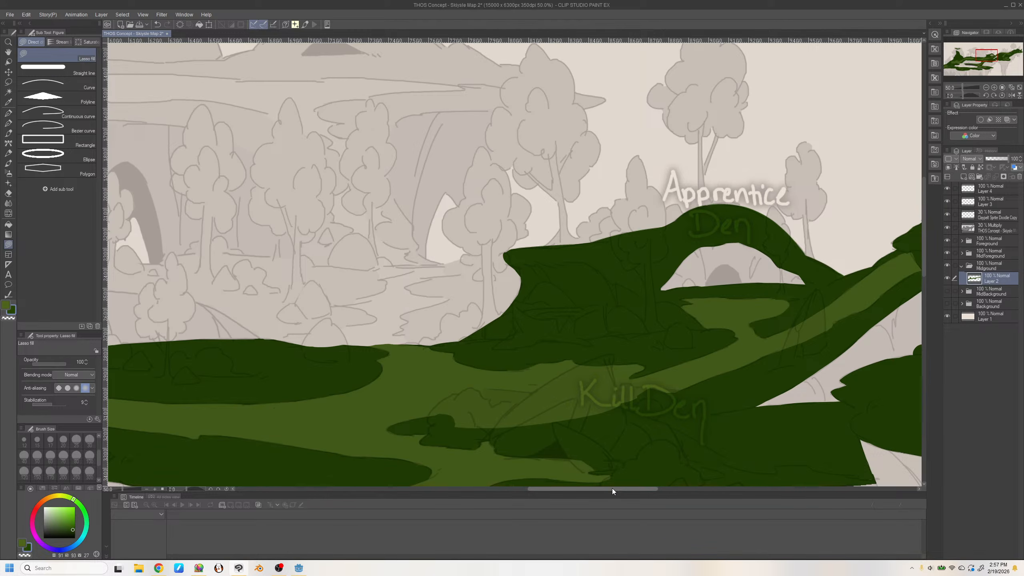
drag(612, 488, 592, 490)
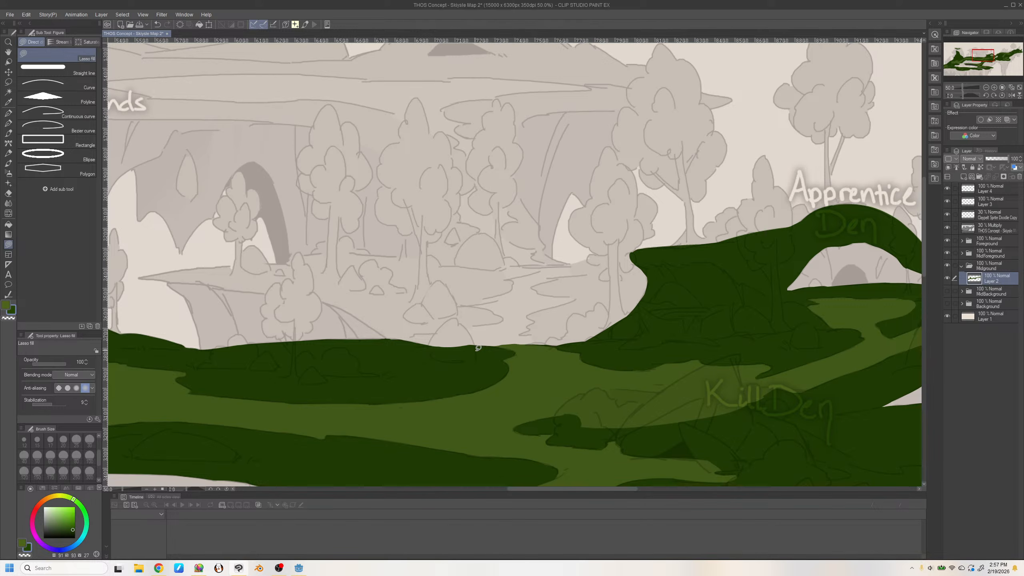
drag(484, 344, 463, 357)
drag(401, 343, 459, 354)
Carve away the overhanging ledge west of the Apprentice Den, leaving a smooth slope from the den's arch down to the path
drag(595, 490, 644, 490)
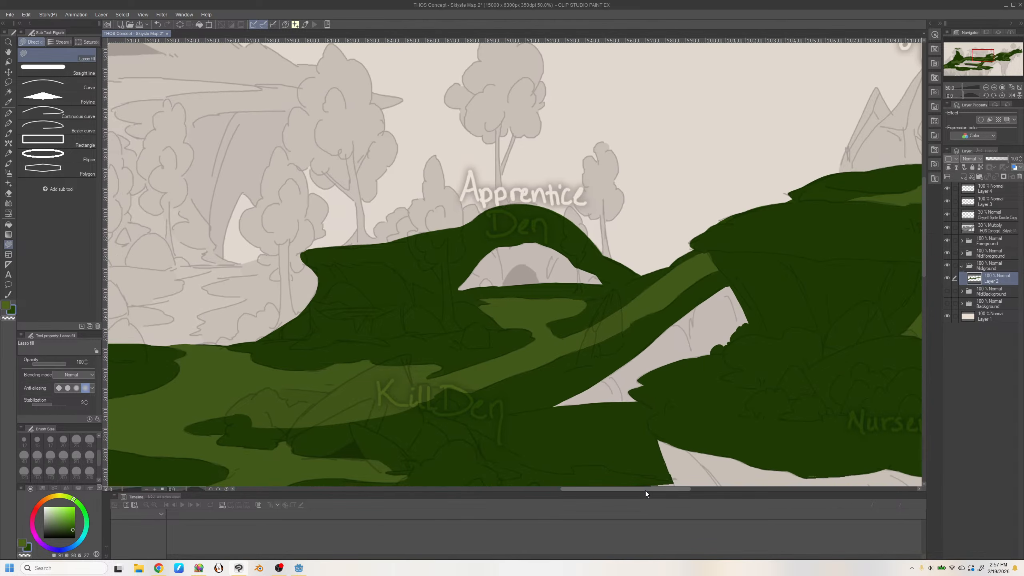
key(h)
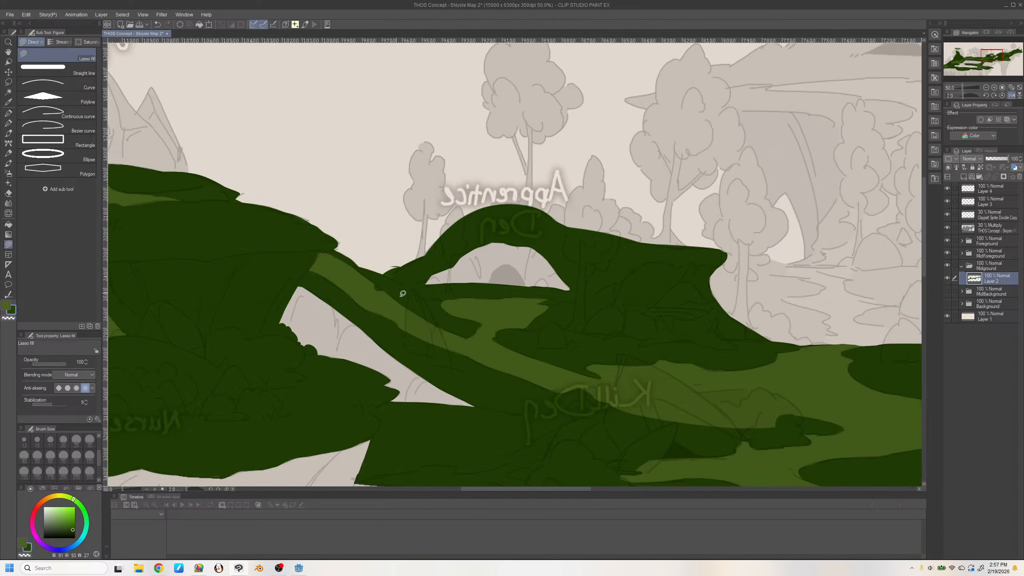
key(h)
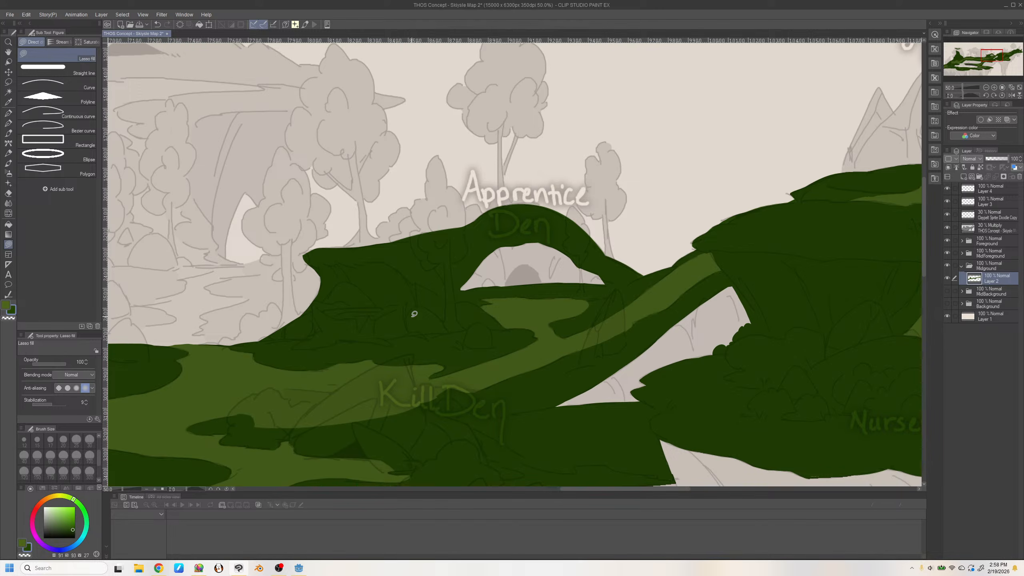
drag(988, 56, 986, 54)
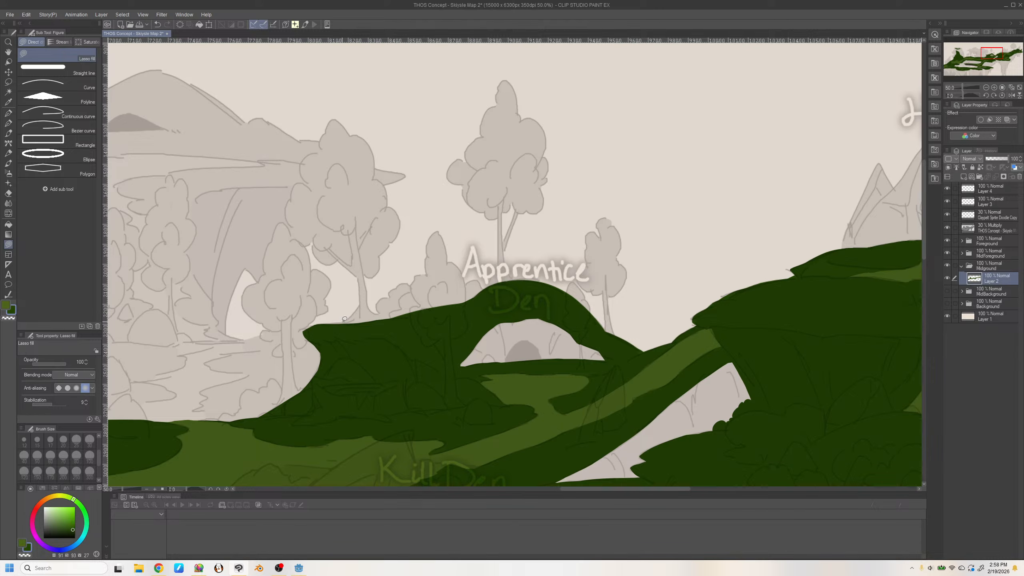
drag(344, 319, 365, 293)
drag(988, 52, 982, 54)
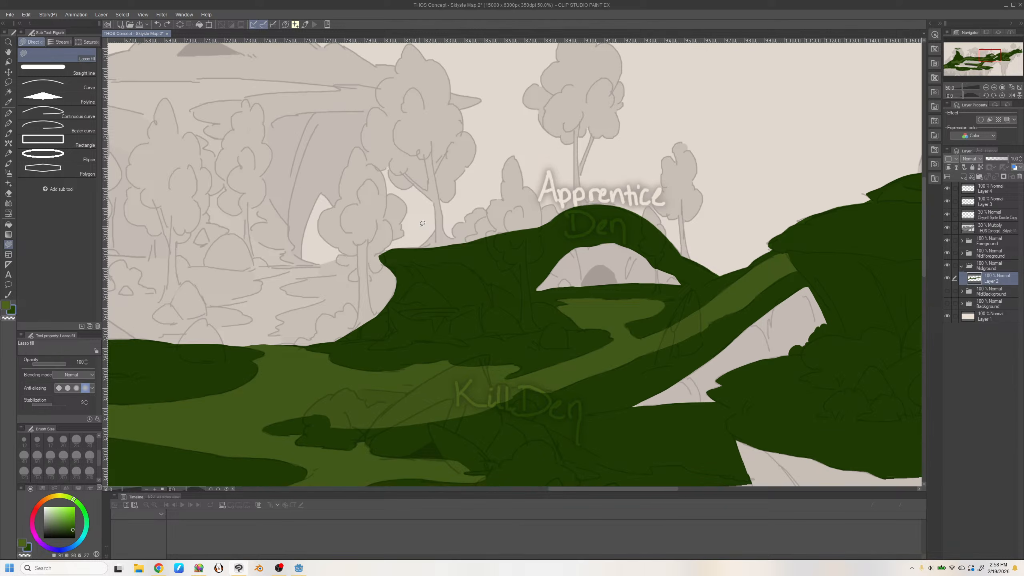
mouse_move(370, 319)
mouse_down()
mouse_move(470, 250)
mouse_move(544, 221)
mouse_move(438, 231)
mouse_move(436, 246)
mouse_move(380, 288)
mouse_up()
mouse_move(525, 226)
mouse_down()
mouse_move(436, 268)
mouse_move(451, 274)
mouse_move(381, 314)
mouse_up()
key(ctrl+z)
mouse_move(336, 337)
mouse_down()
mouse_move(412, 305)
mouse_move(334, 331)
mouse_move(394, 315)
mouse_move(545, 201)
mouse_up()
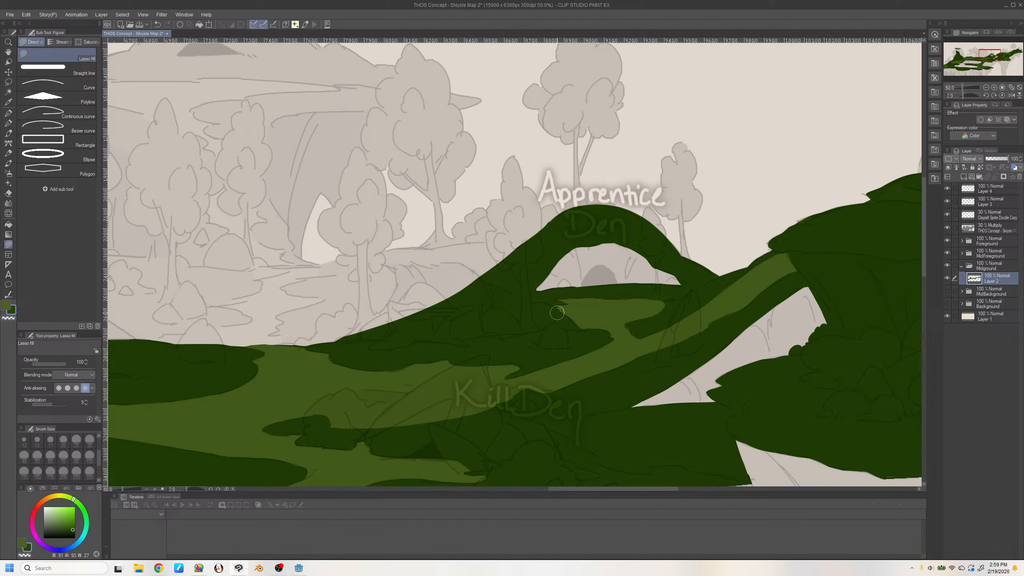
key(ctrl+z)
mouse_move(568, 211)
mouse_down()
mouse_move(459, 303)
mouse_move(568, 211)
mouse_move(510, 255)
mouse_move(533, 235)
mouse_move(525, 253)
mouse_up()
key(ctrl+z)
key(ctrl+z)
key(alt+Tab)
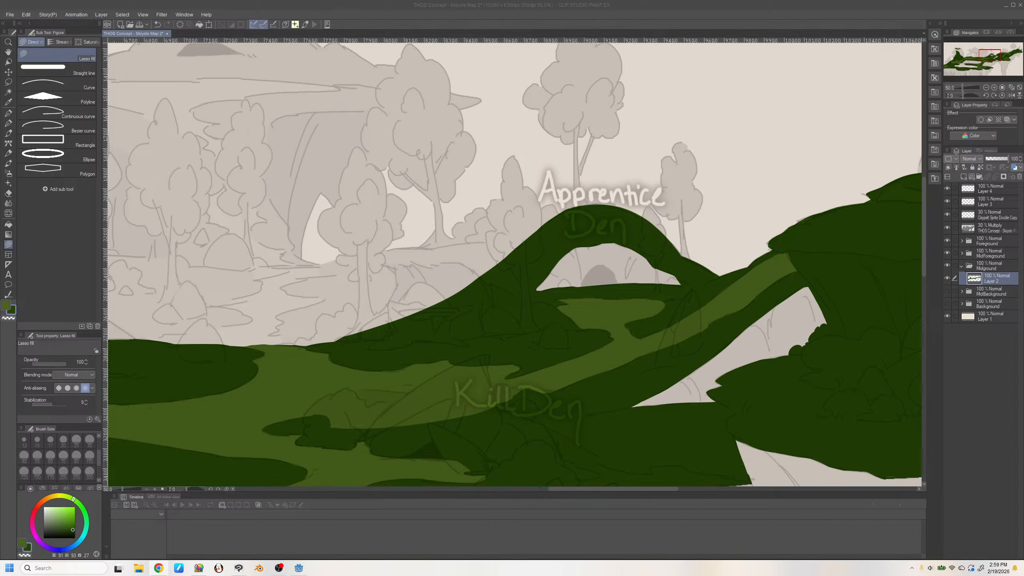
click(592, 445)
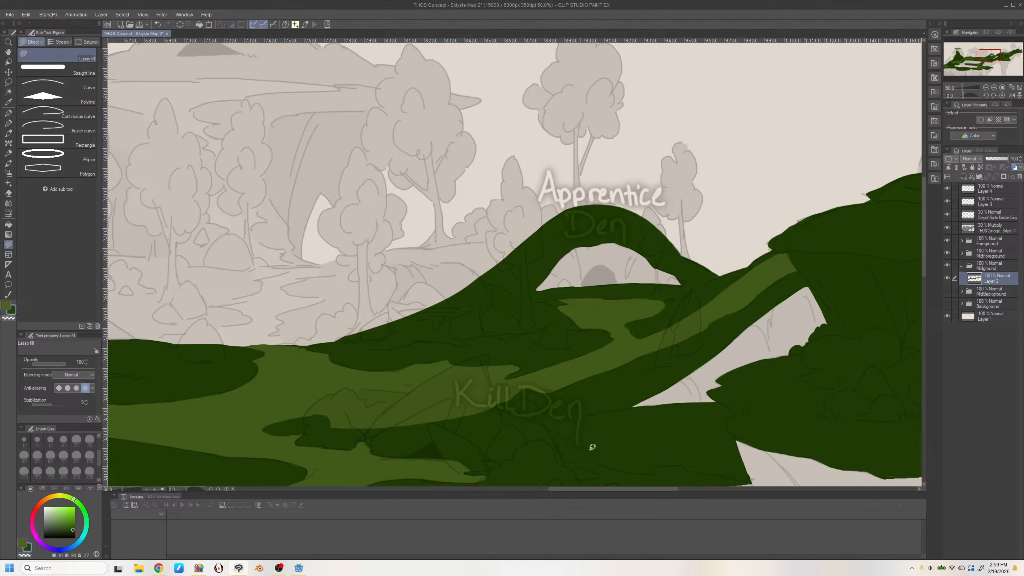
key(h)
mouse_move(349, 285)
mouse_down()
mouse_move(331, 291)
mouse_move(378, 267)
mouse_move(335, 287)
mouse_up()
key(ctrl+z)
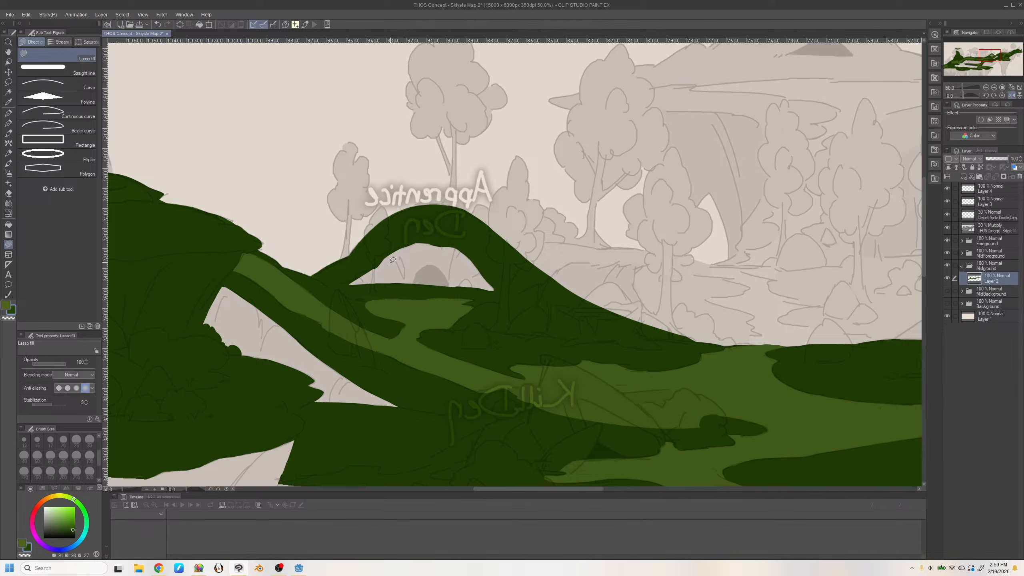
key(h)
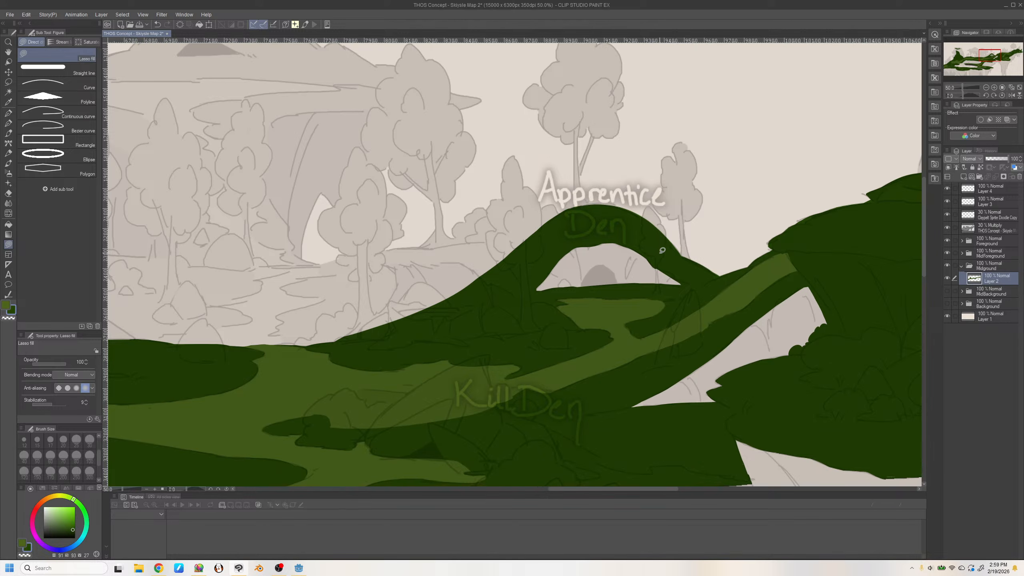
Fill a short dark green ledge onto the western shoulder of the Apprentice Den hill
drag(552, 489, 550, 490)
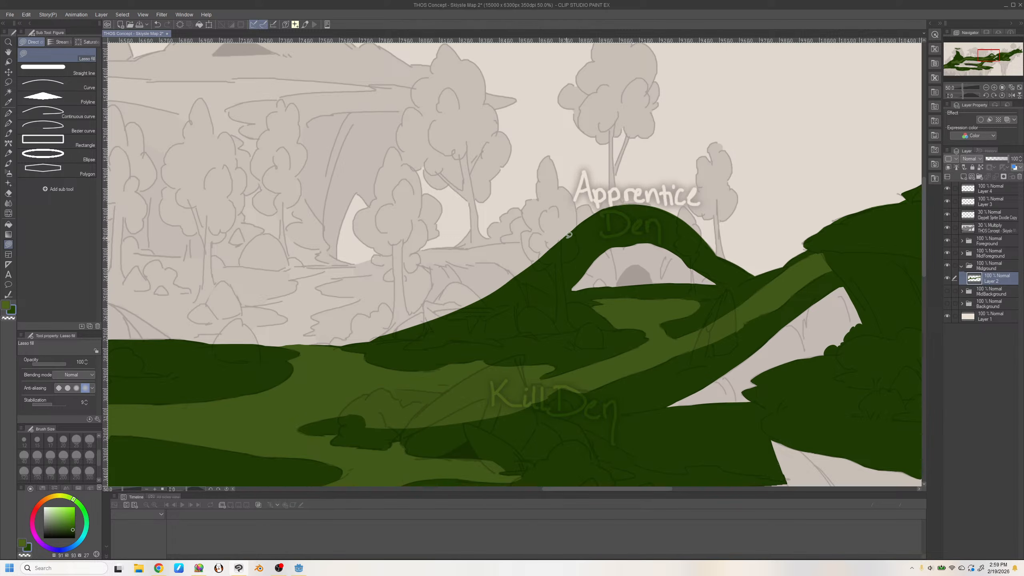
mouse_move(591, 215)
mouse_down()
mouse_move(520, 243)
mouse_move(500, 274)
mouse_move(504, 303)
mouse_move(539, 233)
mouse_move(507, 249)
mouse_move(533, 297)
mouse_move(594, 247)
mouse_up()
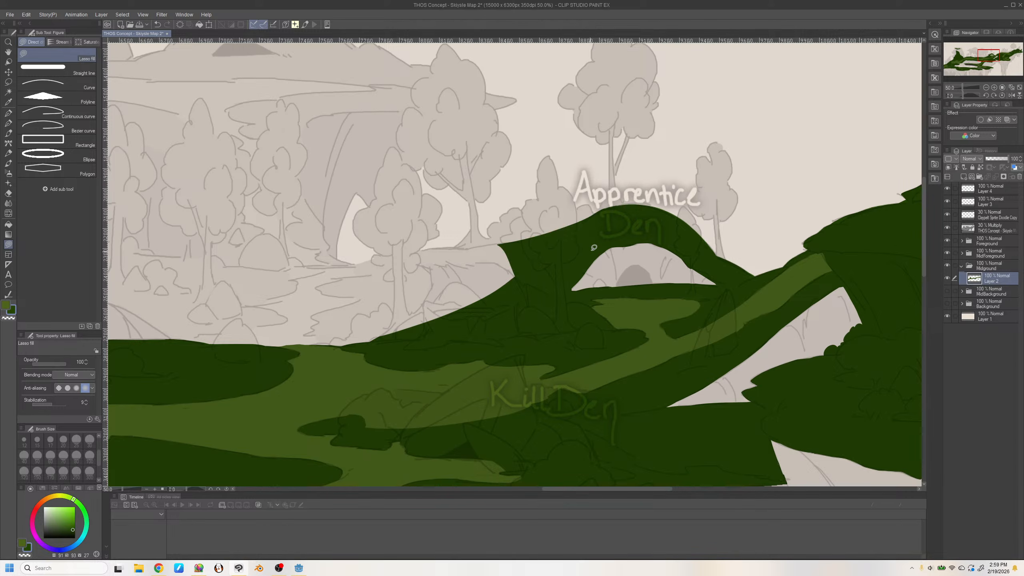
mouse_move(515, 256)
mouse_down()
mouse_move(500, 295)
mouse_move(526, 269)
mouse_up()
key(ctrl+z)
Round off the western shoulder of the Apprentice Den hill and undo the trial tree-trunk fill above the den
drag(609, 81, 607, 85)
mouse_move(697, 232)
mouse_down()
mouse_move(733, 150)
mouse_move(698, 230)
mouse_up()
mouse_move(448, 327)
mouse_down()
mouse_move(397, 172)
mouse_move(530, 300)
mouse_up()
key(ctrl+z)
key(ctrl+z)
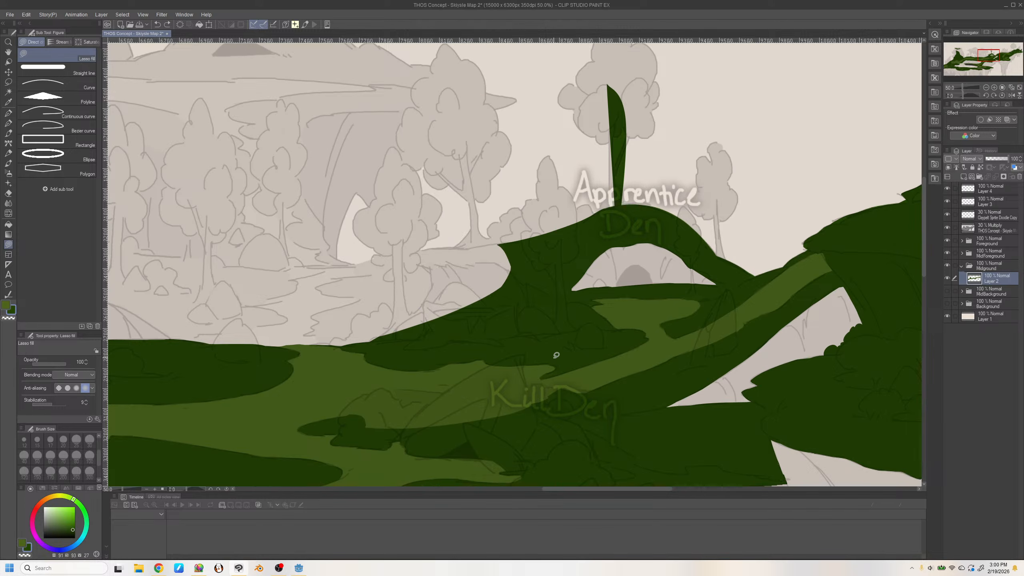
key(ctrl+z)
Fill the bushes on the Apprentice Den hill's western shoulder and the tall tree above the den in dark green
drag(990, 54, 993, 53)
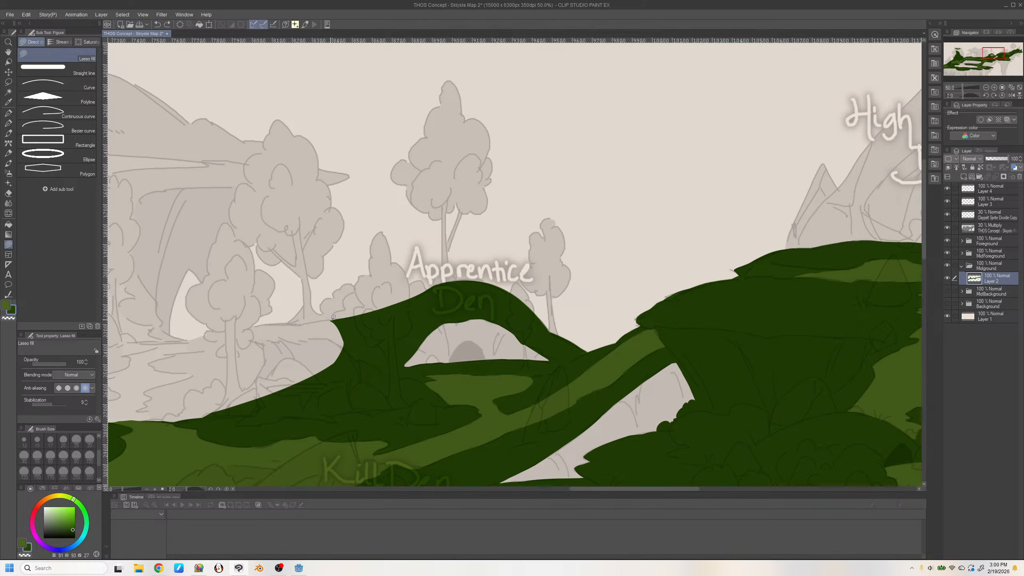
mouse_move(333, 317)
mouse_down()
mouse_move(342, 283)
mouse_move(376, 299)
mouse_move(363, 314)
mouse_move(398, 272)
mouse_move(424, 285)
mouse_move(408, 308)
mouse_move(384, 314)
mouse_move(434, 286)
mouse_move(447, 198)
mouse_move(457, 281)
mouse_move(442, 261)
mouse_move(443, 201)
mouse_move(448, 193)
mouse_move(452, 281)
mouse_move(456, 206)
mouse_move(474, 213)
mouse_move(494, 200)
mouse_move(490, 152)
mouse_move(464, 169)
mouse_move(452, 204)
mouse_move(487, 184)
mouse_up()
key(ctrl+z)
drag(489, 190, 483, 207)
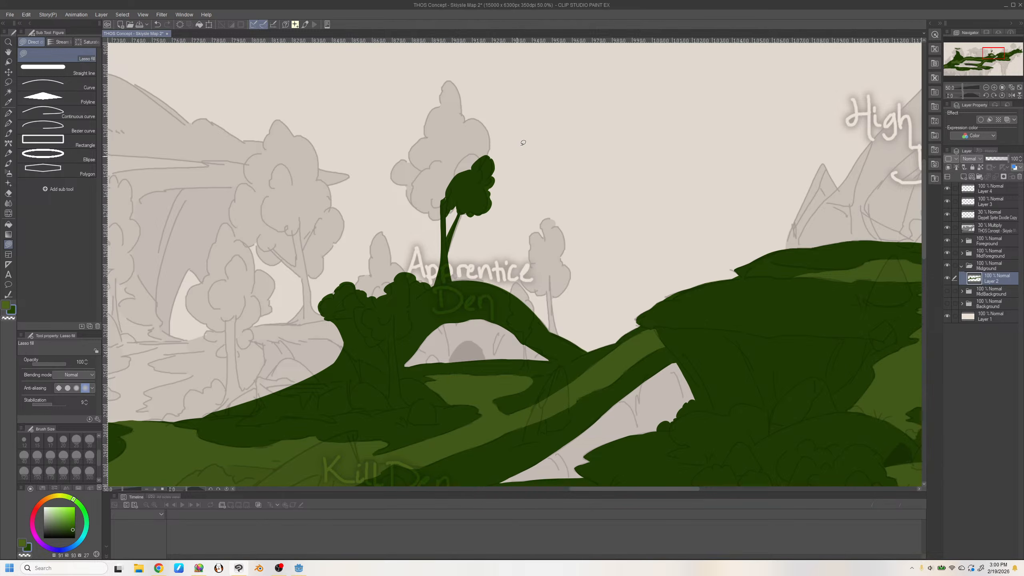
mouse_move(487, 154)
mouse_down()
mouse_move(489, 144)
mouse_move(455, 158)
mouse_move(468, 171)
mouse_up()
mouse_move(466, 119)
mouse_down()
mouse_move(469, 136)
mouse_move(443, 83)
mouse_move(468, 105)
mouse_move(449, 111)
mouse_move(459, 115)
mouse_move(446, 104)
mouse_move(448, 133)
mouse_move(454, 113)
mouse_move(415, 143)
mouse_move(411, 165)
mouse_move(437, 146)
mouse_move(430, 167)
mouse_move(433, 143)
mouse_up()
mouse_move(448, 204)
mouse_down()
mouse_move(469, 161)
mouse_move(458, 196)
mouse_move(429, 211)
mouse_move(421, 207)
mouse_move(426, 169)
mouse_move(398, 187)
mouse_move(421, 172)
mouse_up()
drag(445, 209, 458, 207)
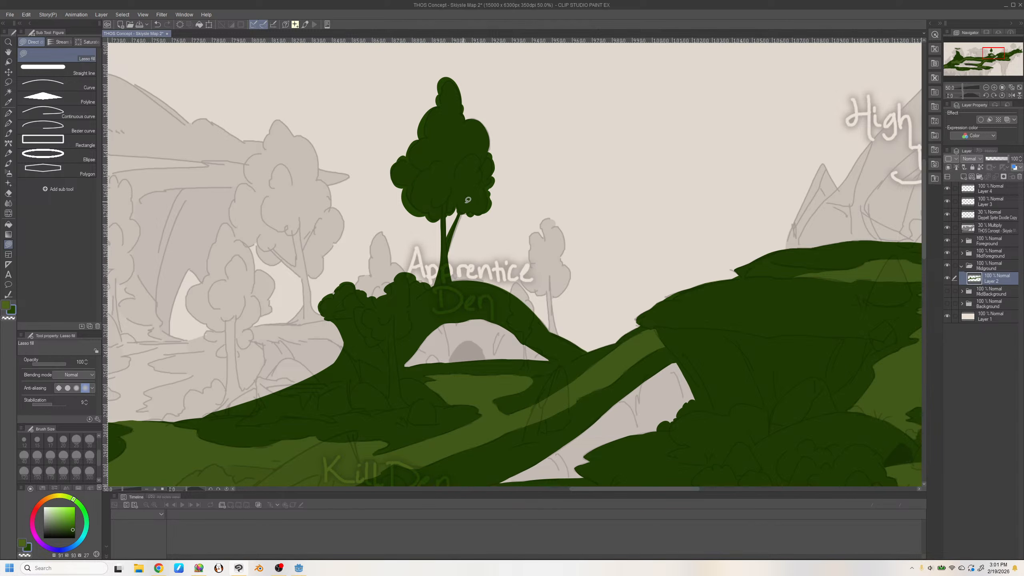
Fill the small tree east of the Apprentice Den, trunk and crown, in dark green
mouse_move(549, 328)
mouse_down()
mouse_move(551, 277)
mouse_move(560, 338)
mouse_up()
mouse_move(521, 288)
mouse_down()
mouse_move(555, 299)
mouse_move(566, 255)
mouse_move(529, 258)
mouse_move(529, 248)
mouse_move(542, 253)
mouse_move(528, 258)
mouse_move(540, 248)
mouse_move(548, 260)
mouse_move(544, 240)
mouse_move(562, 234)
mouse_move(556, 334)
mouse_move(558, 274)
mouse_up()
key(ctrl+z)
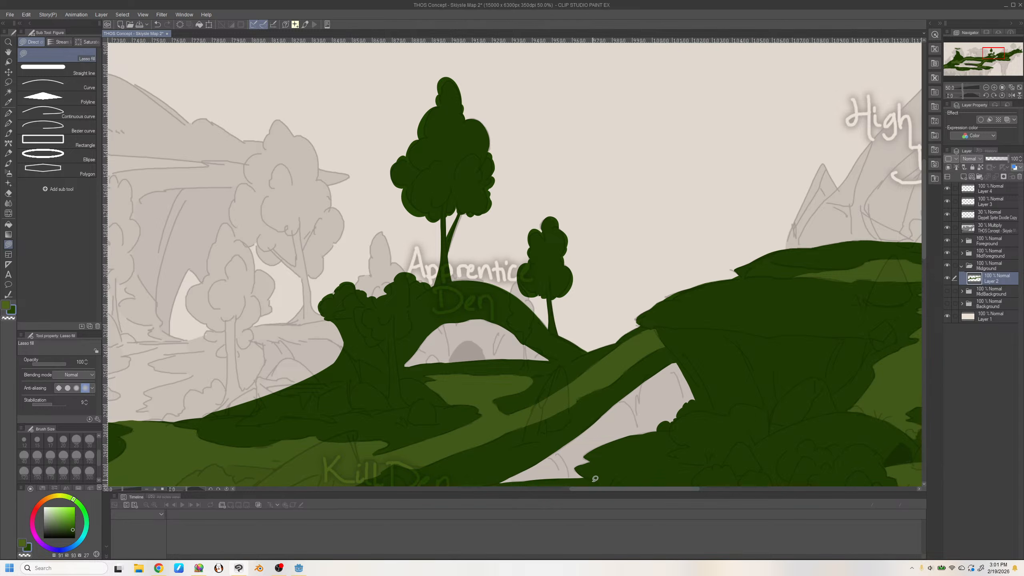
Collapse the Midground folder, show the MidBackground folder and make its Layer 2 Copy 4 the active layer
drag(592, 488, 540, 488)
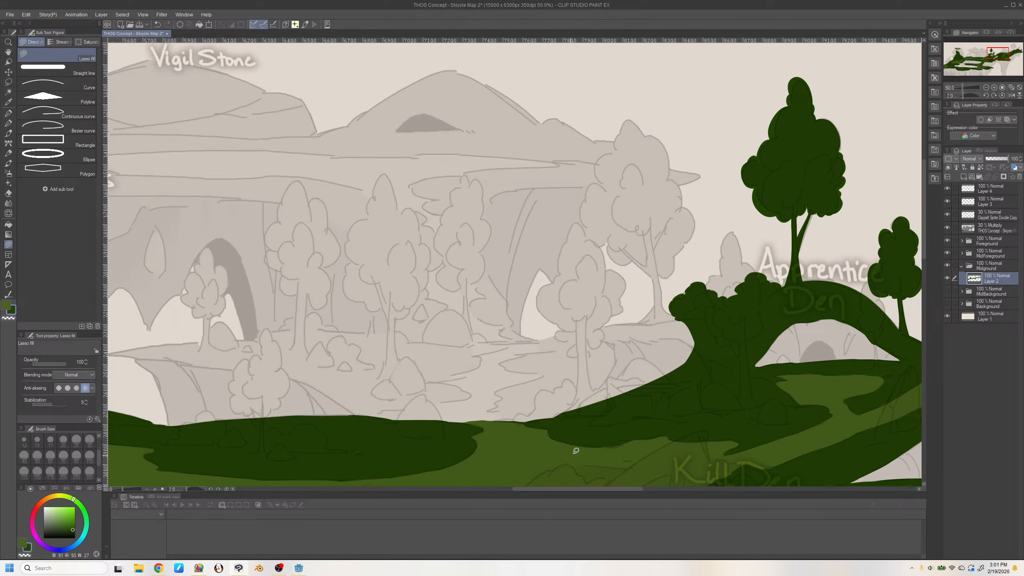
click(961, 268)
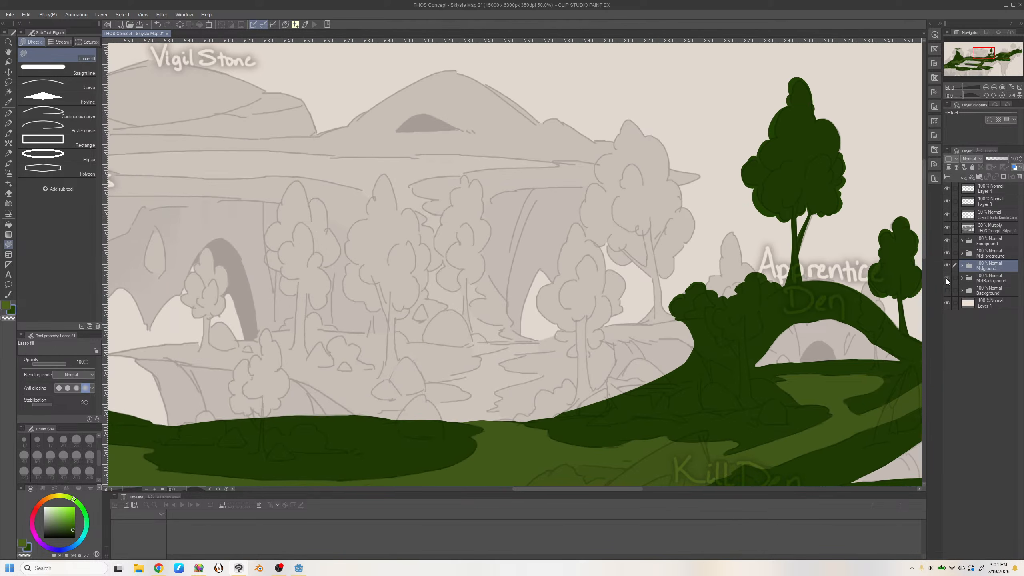
click(946, 279)
click(961, 278)
click(972, 293)
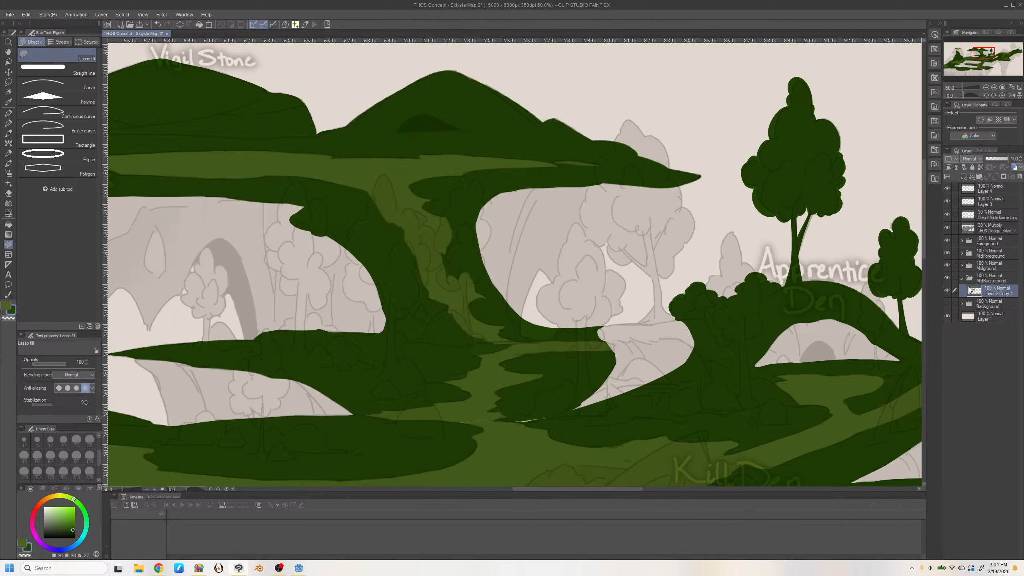
Fade the Midground folder to about half opacity and reselect Layer 2 Copy 4 in MidBackground
click(946, 265)
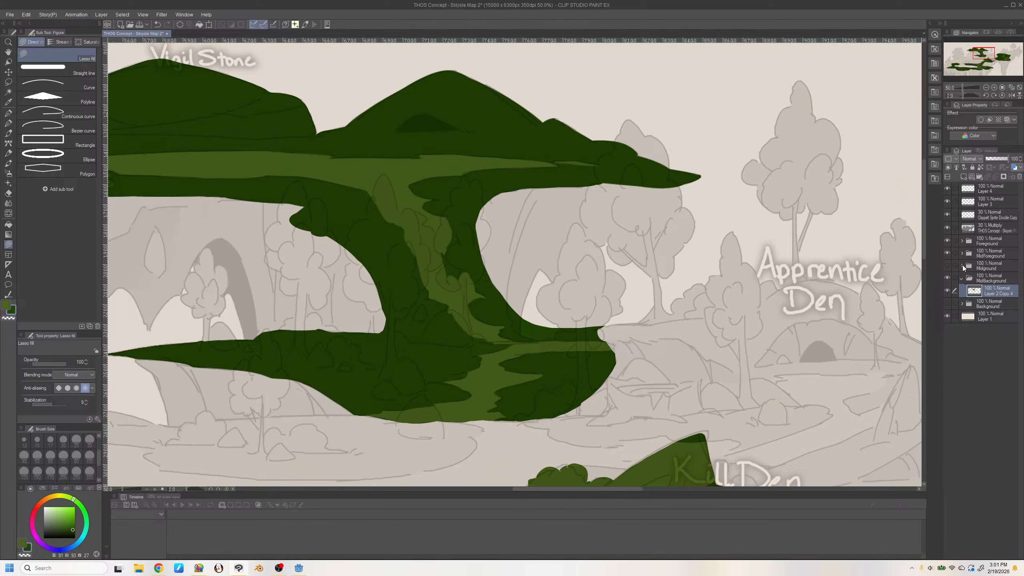
click(946, 265)
click(992, 267)
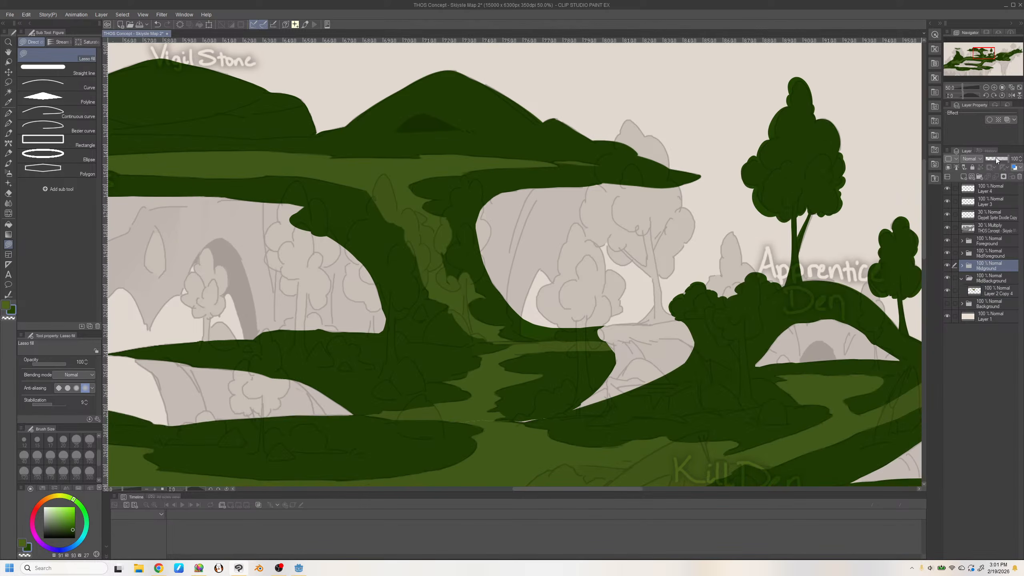
drag(1007, 159, 997, 158)
click(990, 291)
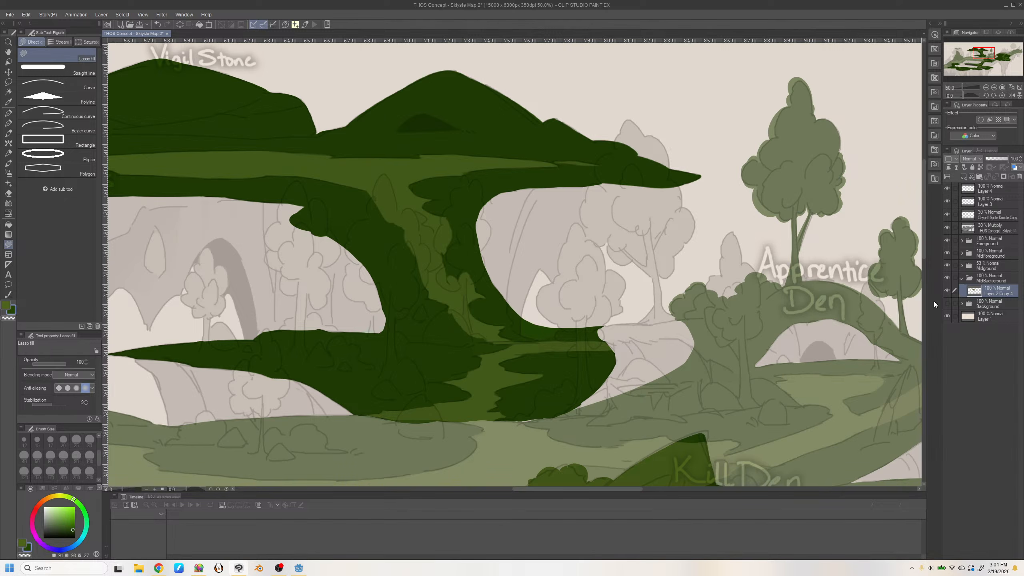
Extend the lower MidBackground ledge east toward the Apprentice Den in dark green, with a rounded end and a deeper underside
mouse_move(591, 327)
mouse_down()
mouse_move(647, 324)
mouse_move(600, 363)
mouse_move(591, 353)
mouse_move(644, 318)
mouse_move(616, 401)
mouse_move(590, 347)
mouse_move(626, 389)
mouse_up()
key(ctrl+z)
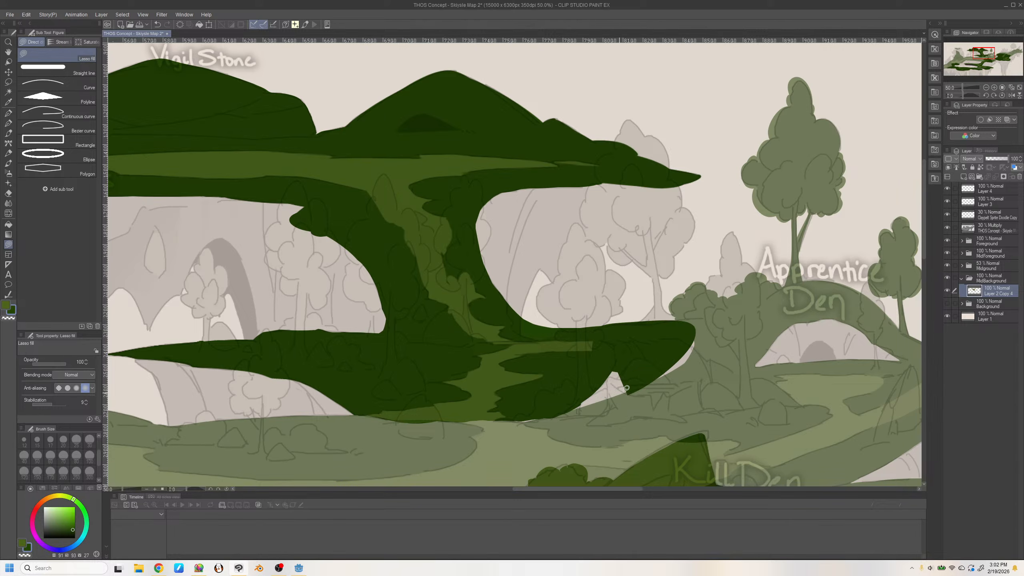
mouse_move(694, 329)
mouse_down()
mouse_move(602, 417)
mouse_move(569, 402)
mouse_up()
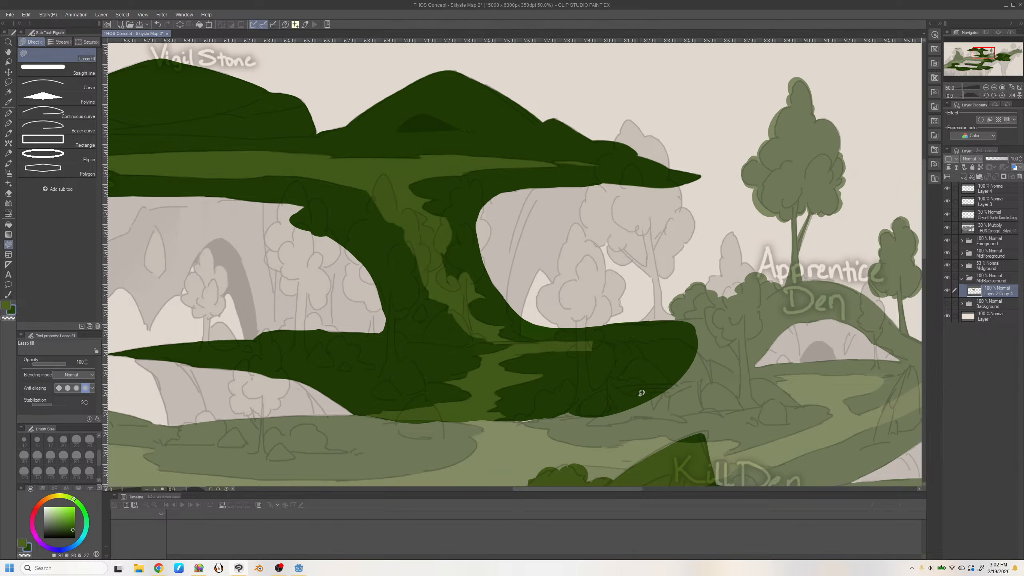
mouse_move(640, 397)
mouse_down()
mouse_move(403, 434)
mouse_move(606, 399)
mouse_up()
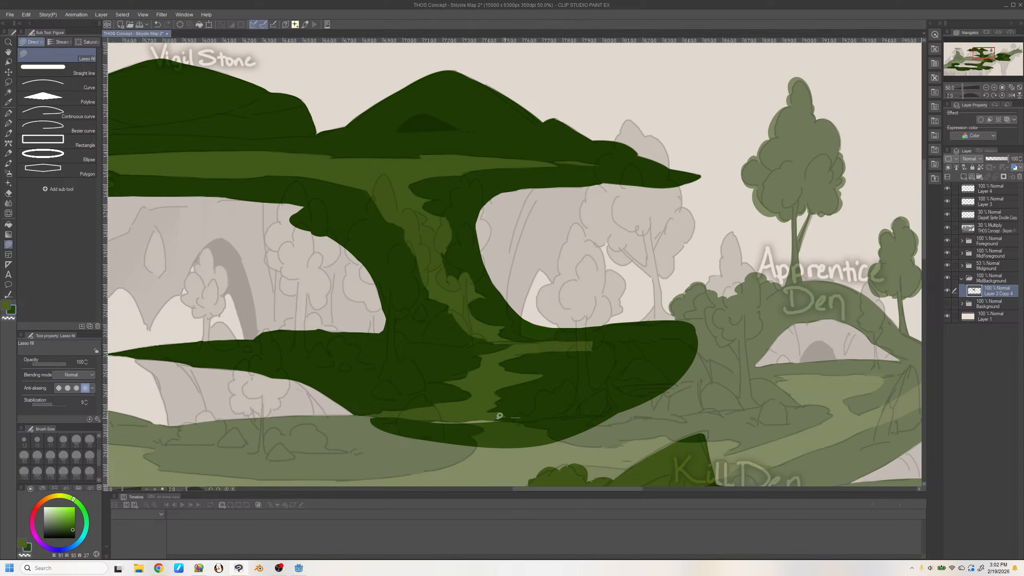
Extend the light green path down across the lower ledge's new underside and refine its jagged grass edges
alt+click(509, 419)
mouse_move(502, 418)
mouse_down()
mouse_move(472, 435)
mouse_move(433, 432)
mouse_move(435, 415)
mouse_move(352, 416)
mouse_move(434, 414)
mouse_up()
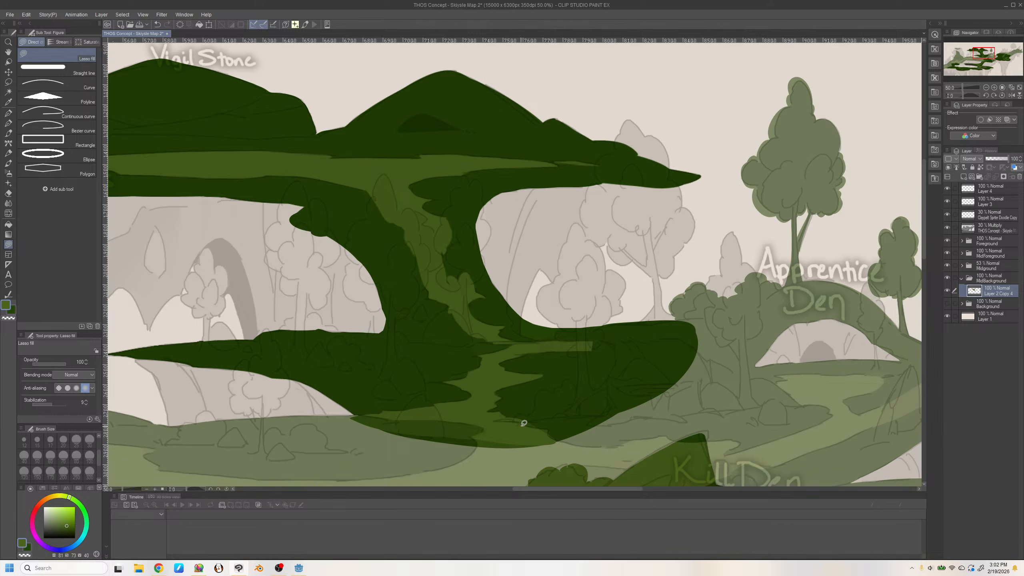
mouse_move(512, 420)
mouse_down()
mouse_move(560, 427)
mouse_move(539, 442)
mouse_up()
key(x)
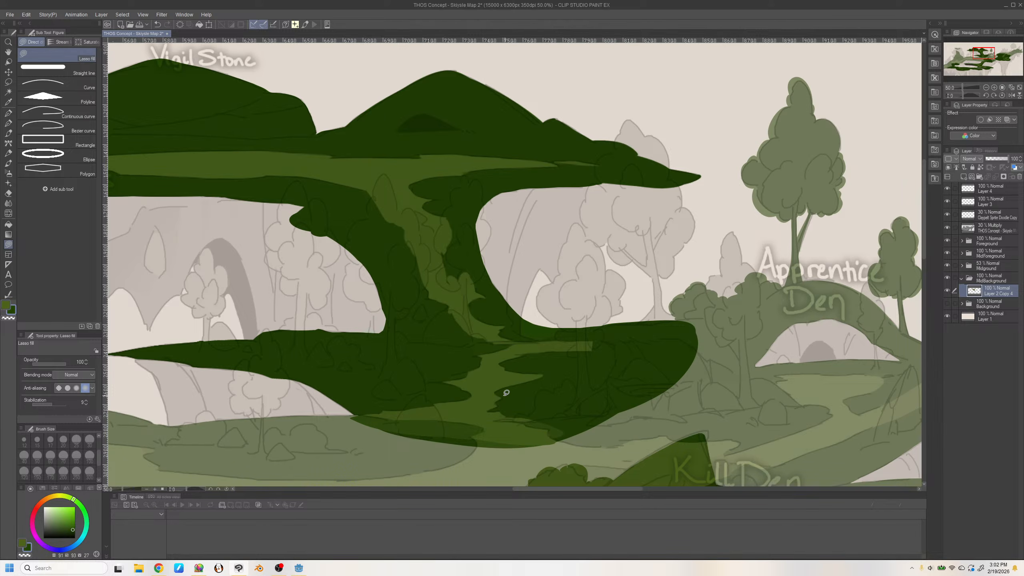
drag(501, 393, 501, 405)
key(x)
drag(445, 380, 463, 385)
key(alt+Tab)
Reshape the eastern edge of the climbing path between the two plateaus into a scalloped, bushy grass outline
drag(443, 232, 467, 237)
key(x)
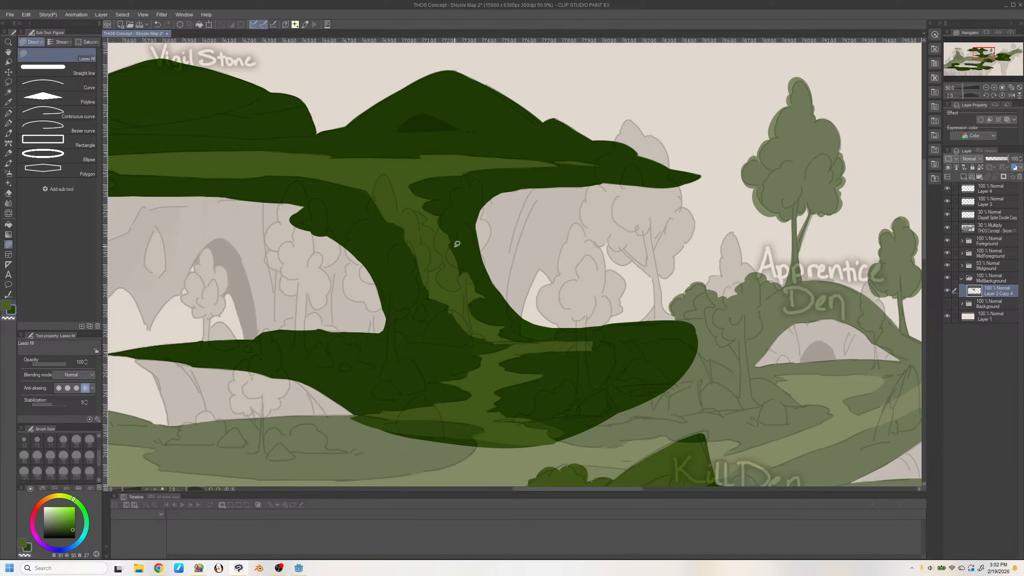
mouse_move(455, 246)
mouse_down()
mouse_move(453, 257)
mouse_move(465, 257)
mouse_move(462, 279)
mouse_move(469, 264)
mouse_move(470, 290)
mouse_move(487, 299)
mouse_up()
key(ctrl+z)
key(ctrl+z)
key(x)
mouse_move(473, 298)
mouse_down()
mouse_move(471, 311)
mouse_move(480, 303)
mouse_move(487, 327)
mouse_move(468, 300)
mouse_up()
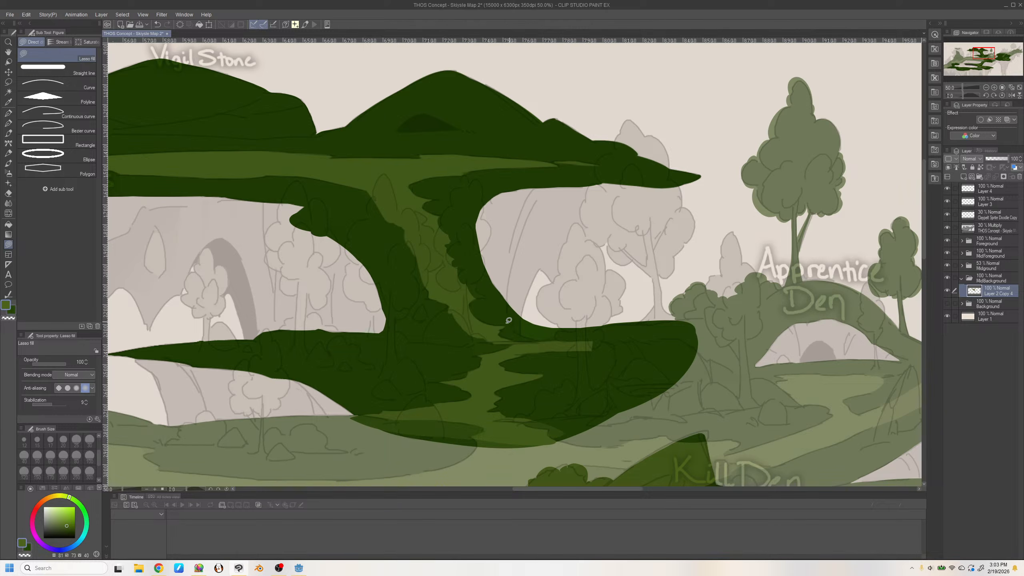
drag(511, 335, 497, 333)
Sample the dark green and build a bushy western edge along the climbing path, down to its foot
alt+click(371, 189)
mouse_move(381, 210)
mouse_down()
mouse_move(398, 239)
mouse_move(420, 234)
mouse_move(407, 259)
mouse_move(434, 290)
mouse_move(431, 271)
mouse_move(410, 273)
mouse_move(404, 302)
mouse_up()
key(x)
key(x)
key(x)
key(x)
key(ctrl+z)
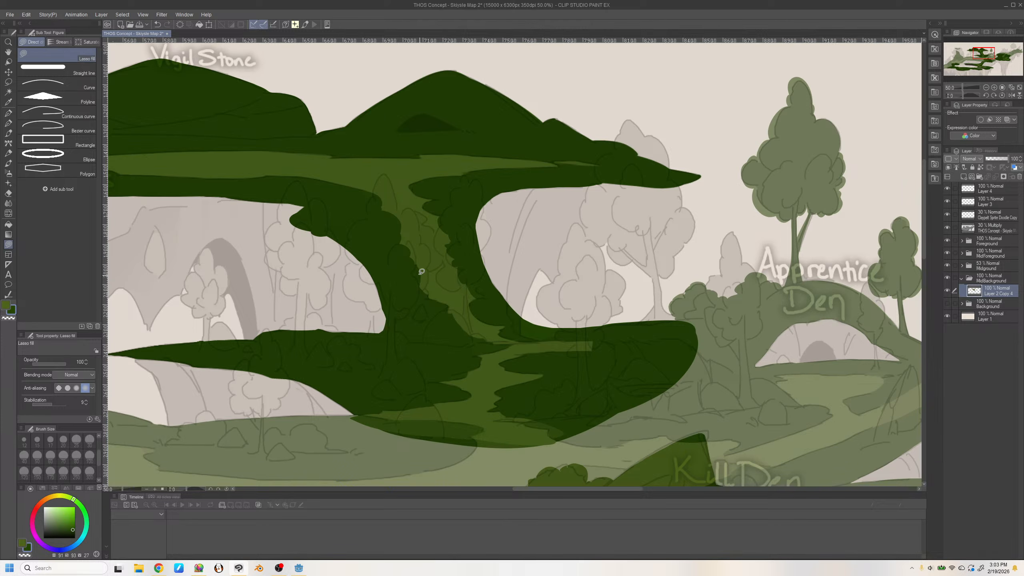
key(ctrl+z)
drag(412, 261, 421, 298)
mouse_move(429, 292)
mouse_down()
mouse_move(438, 293)
mouse_move(426, 300)
mouse_up()
key(ctrl+z)
mouse_move(422, 286)
mouse_down()
mouse_move(432, 299)
mouse_move(423, 301)
mouse_move(470, 337)
mouse_move(507, 336)
mouse_up()
key(x)
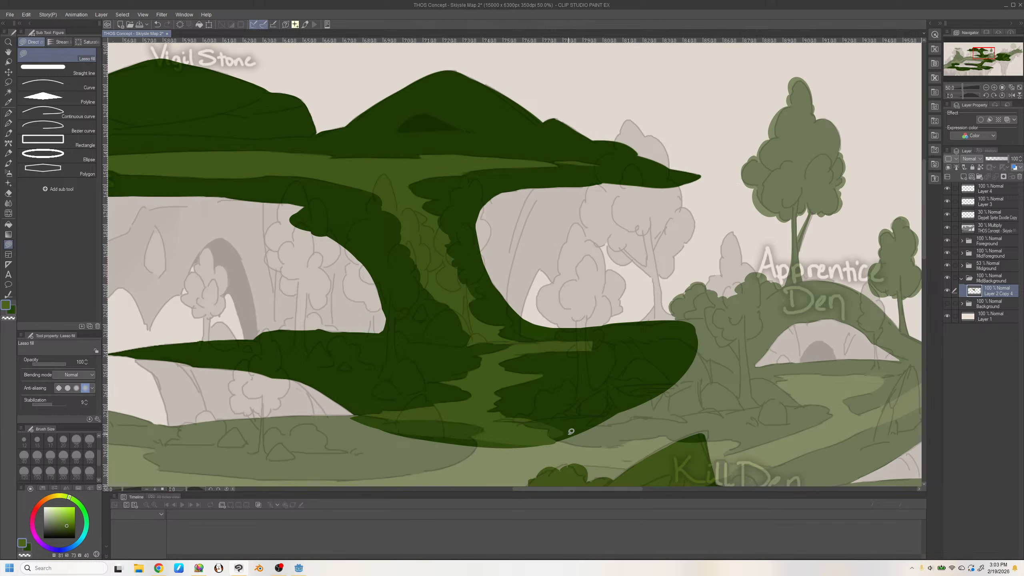
Cover the squared-off eastern stub of the path on the lower ledge with dark green
key(x)
mouse_move(542, 349)
mouse_down()
mouse_move(603, 339)
mouse_move(559, 358)
mouse_move(562, 338)
mouse_up()
key(ctrl+z)
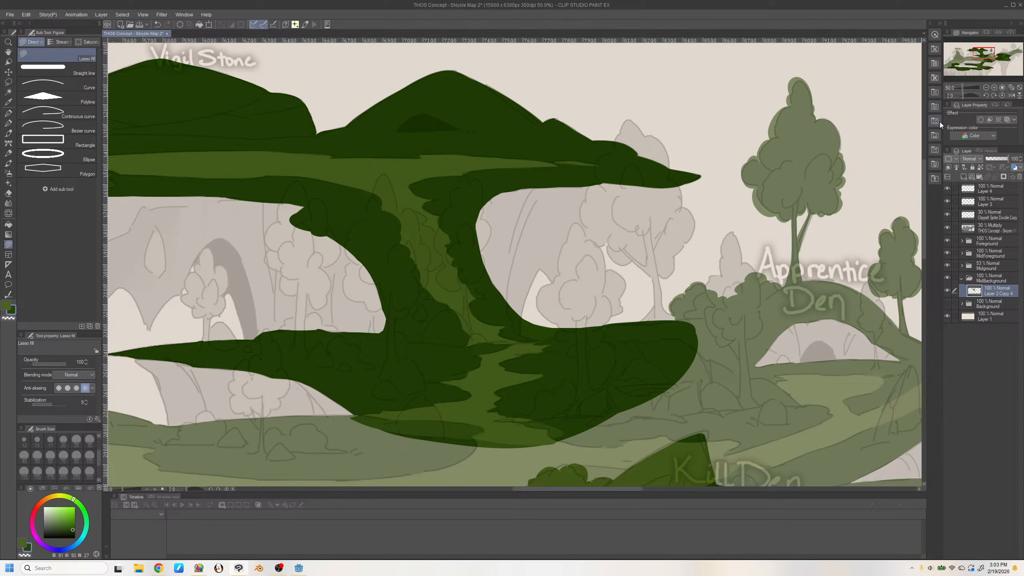
Touch up the western tip of the light green path on the Training Grounds plateau
click(986, 86)
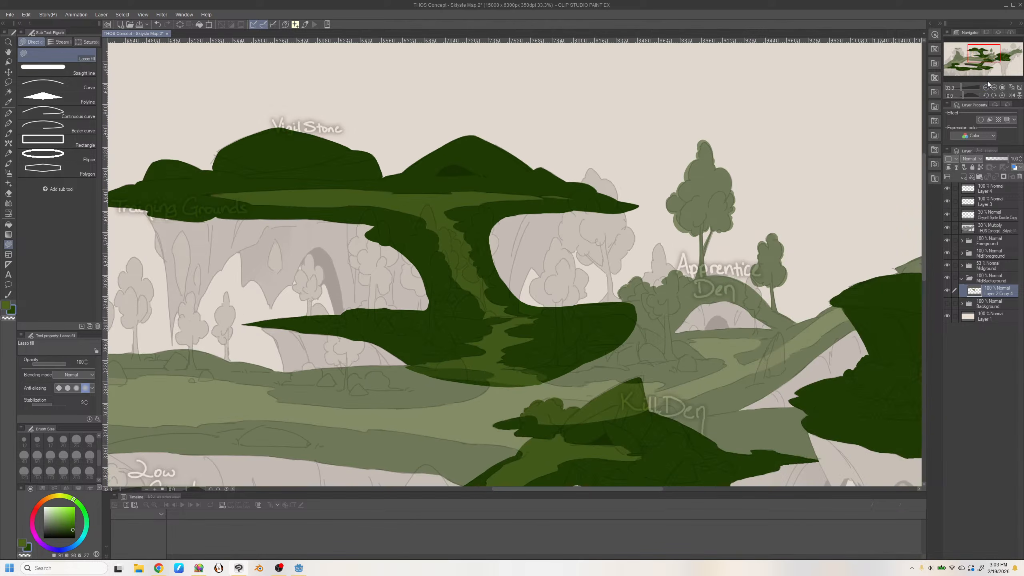
click(993, 87)
drag(984, 58, 975, 59)
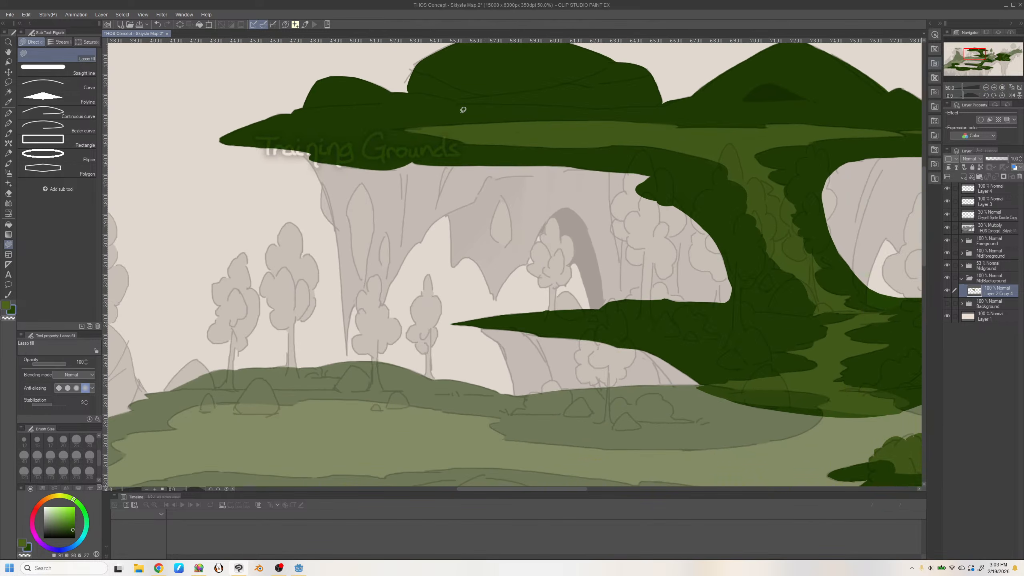
key(x)
key(h)
alt+click(635, 130)
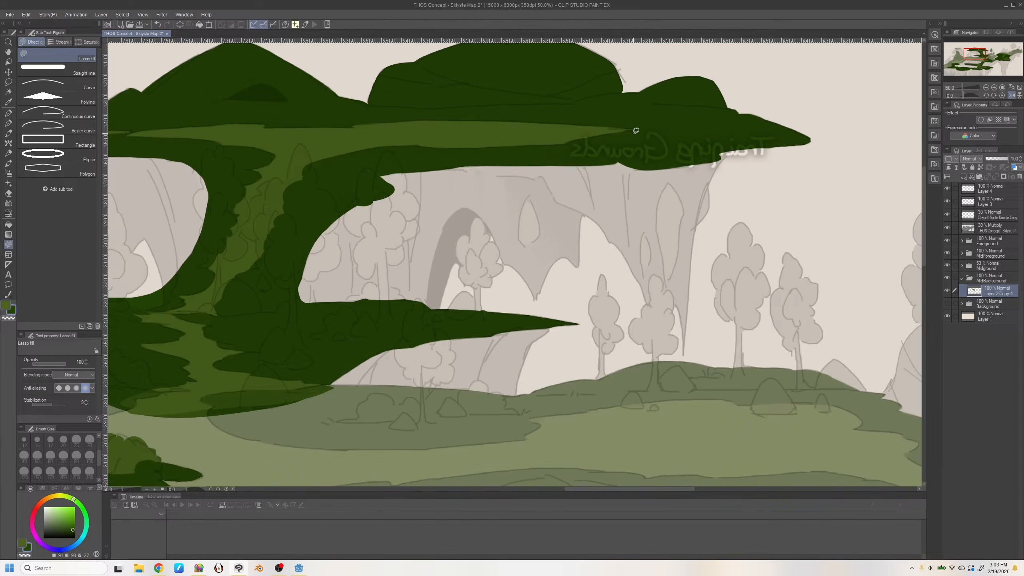
mouse_move(642, 130)
mouse_down()
mouse_move(597, 137)
mouse_move(638, 128)
mouse_up()
key(x)
key(h)
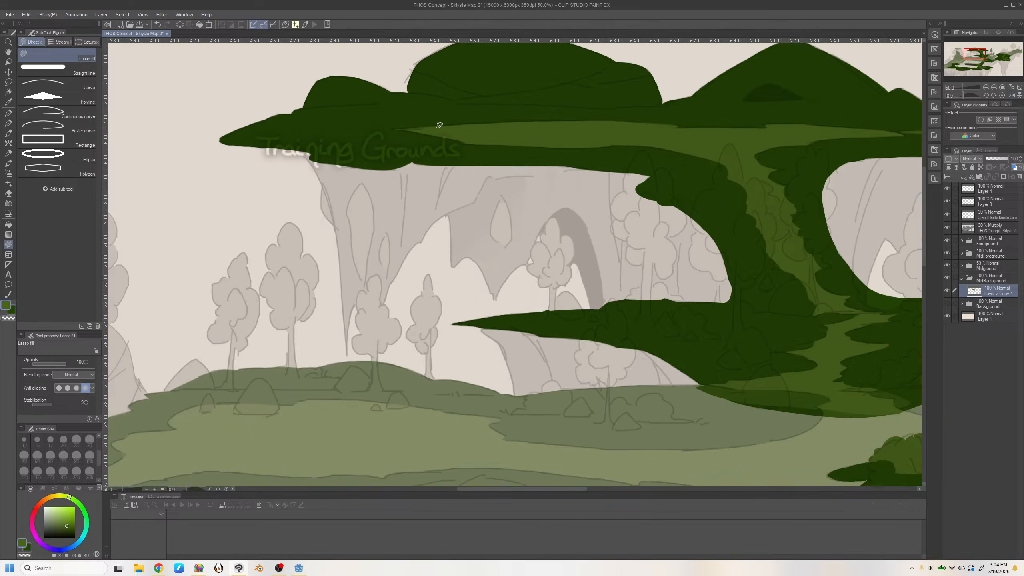
Refine the upper edge of the Training Grounds path with light green fills, undoing the unwanted ones
drag(437, 126, 590, 123)
drag(493, 123, 594, 119)
drag(465, 122, 597, 118)
key(ctrl+z)
key(ctrl+z)
drag(492, 121, 647, 122)
key(ctrl+z)
mouse_move(772, 125)
mouse_down()
mouse_move(656, 130)
mouse_move(714, 132)
mouse_up()
key(ctrl+z)
Restore the Midground folder to 100% opacity and check the whole map's flat colours with the Multiply sketch layer briefly hidden
drag(583, 489, 612, 489)
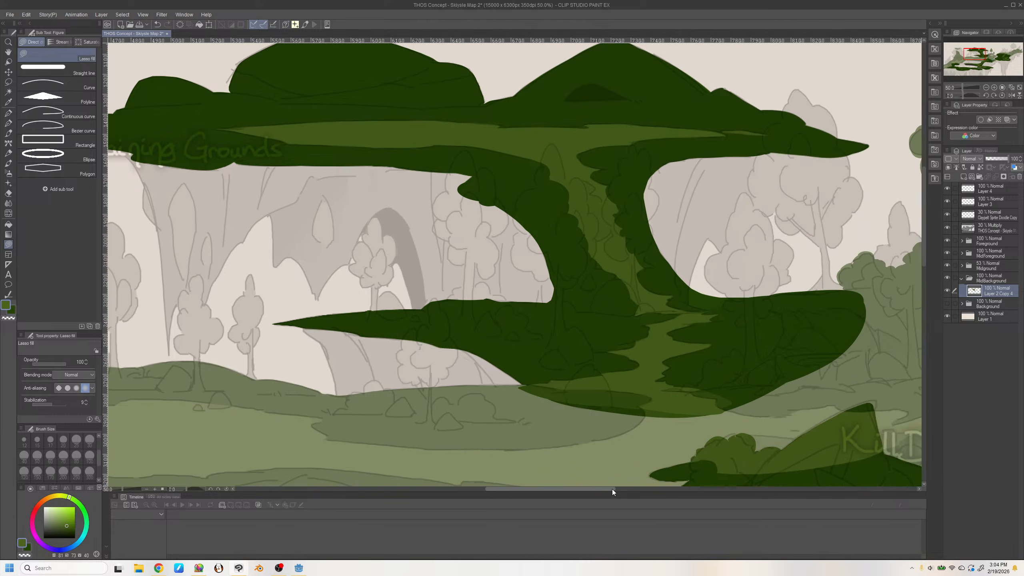
key(h)
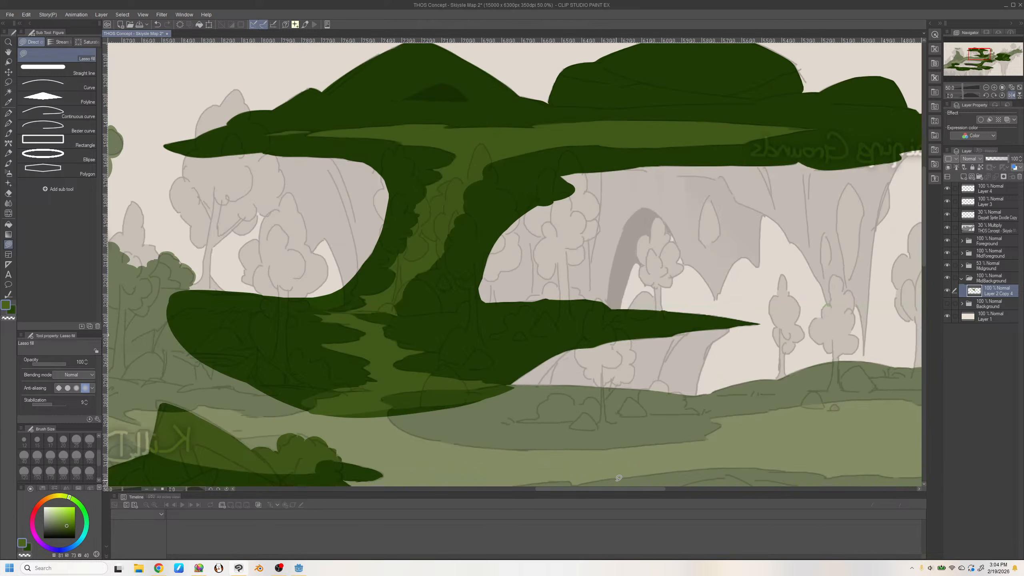
click(982, 270)
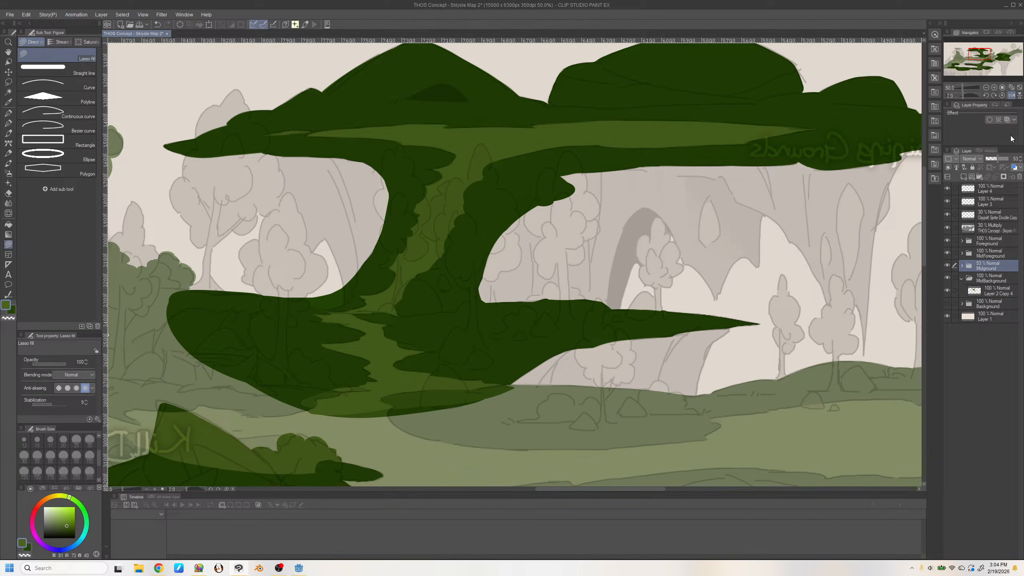
drag(1006, 158, 1020, 155)
key(h)
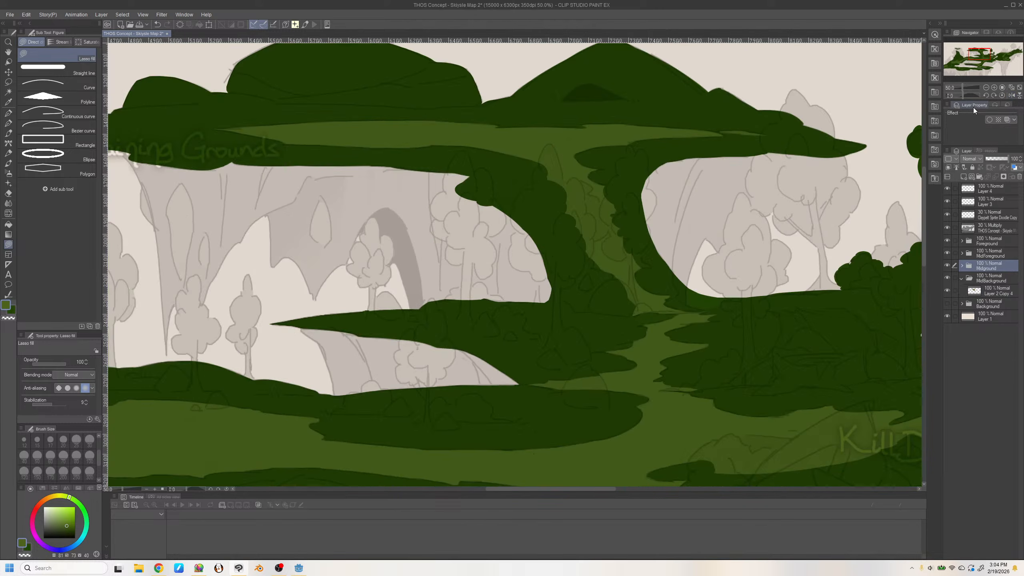
double_click(985, 88)
drag(967, 57, 971, 66)
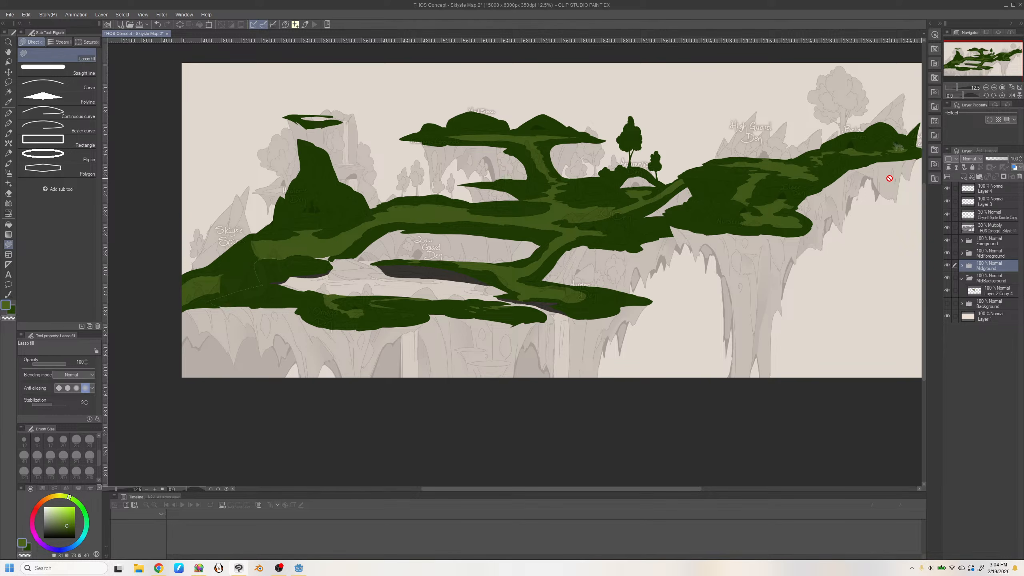
click(946, 228)
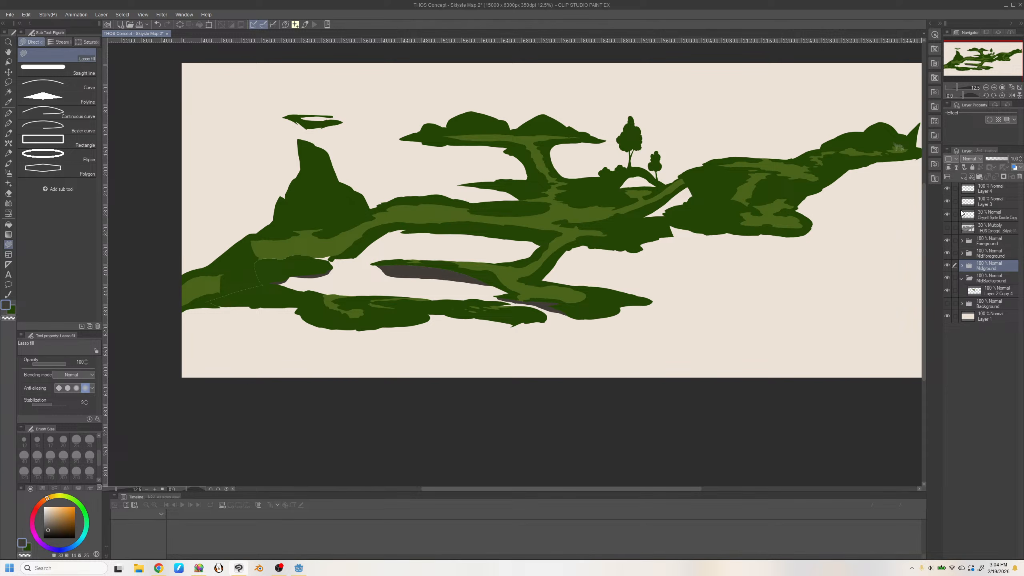
click(946, 228)
Expand the Foreground folder and select its Layer 2 Copy layer to work around the Nursery and Elder Den
click(994, 87)
click(994, 87)
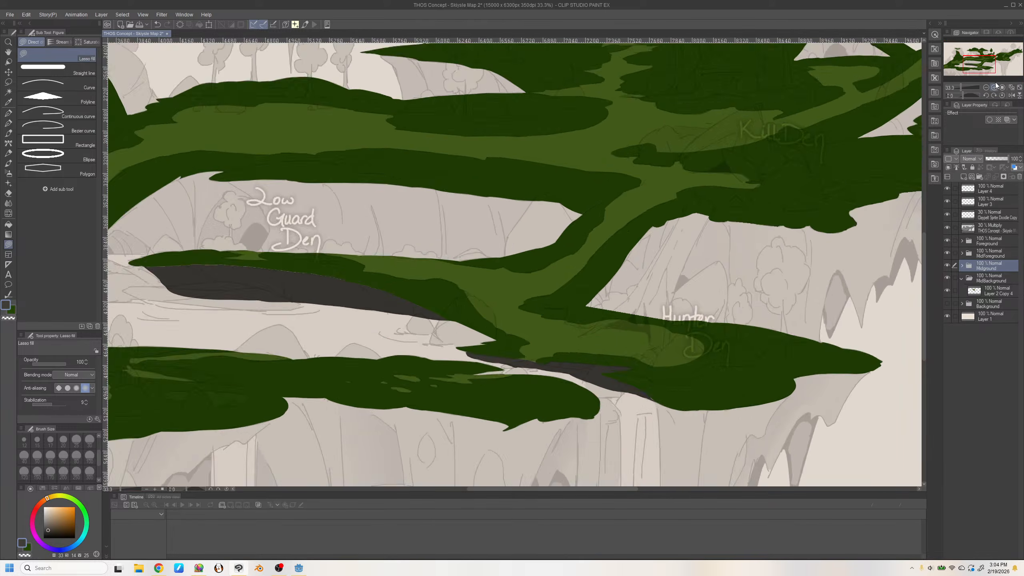
click(994, 87)
drag(980, 60, 1004, 54)
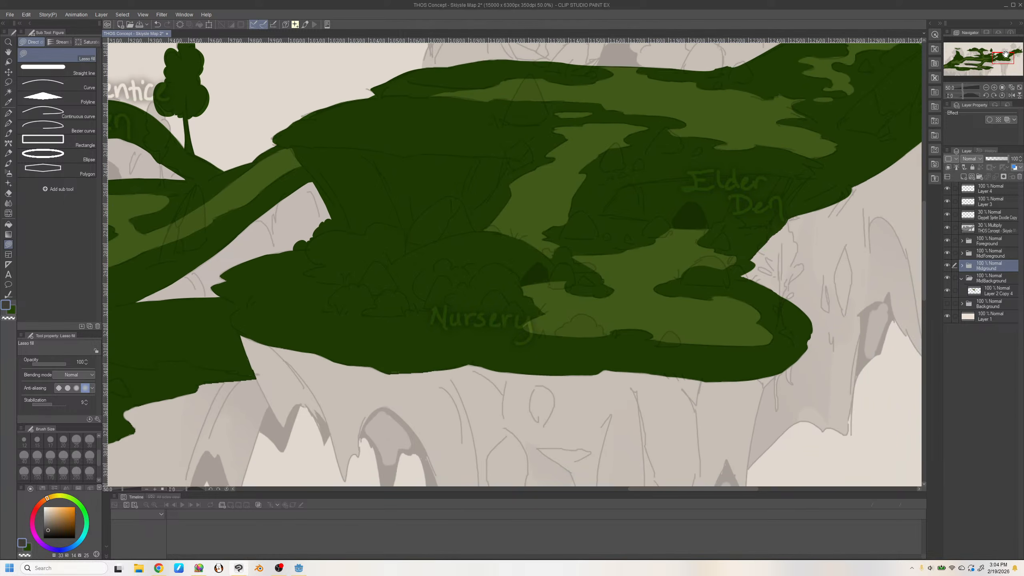
click(962, 241)
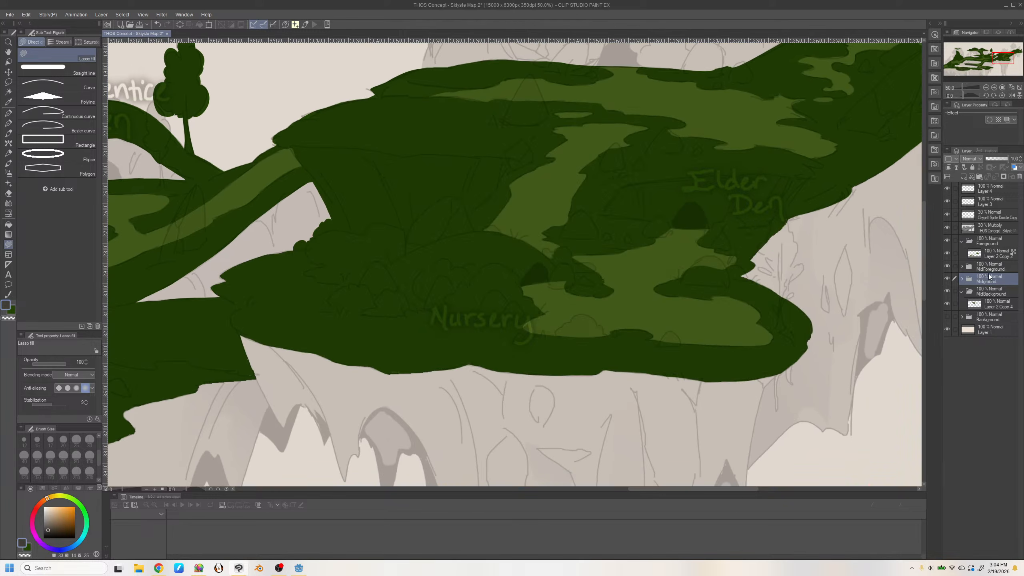
click(984, 255)
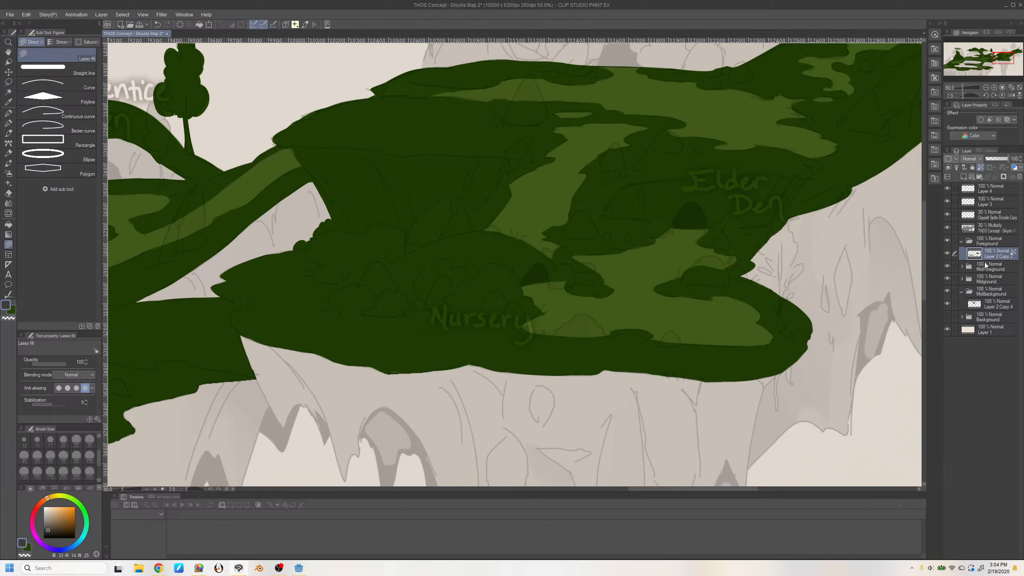
Fill the rock wall between the Nursery and the upper plateau with dark grey on the Foreground folder's Layer 2 Copy
click(948, 254)
click(948, 255)
key(h)
mouse_move(525, 156)
mouse_down()
mouse_move(739, 147)
mouse_move(712, 207)
mouse_move(665, 234)
mouse_move(611, 238)
mouse_move(570, 219)
mouse_move(542, 193)
mouse_move(535, 157)
mouse_move(524, 158)
mouse_up()
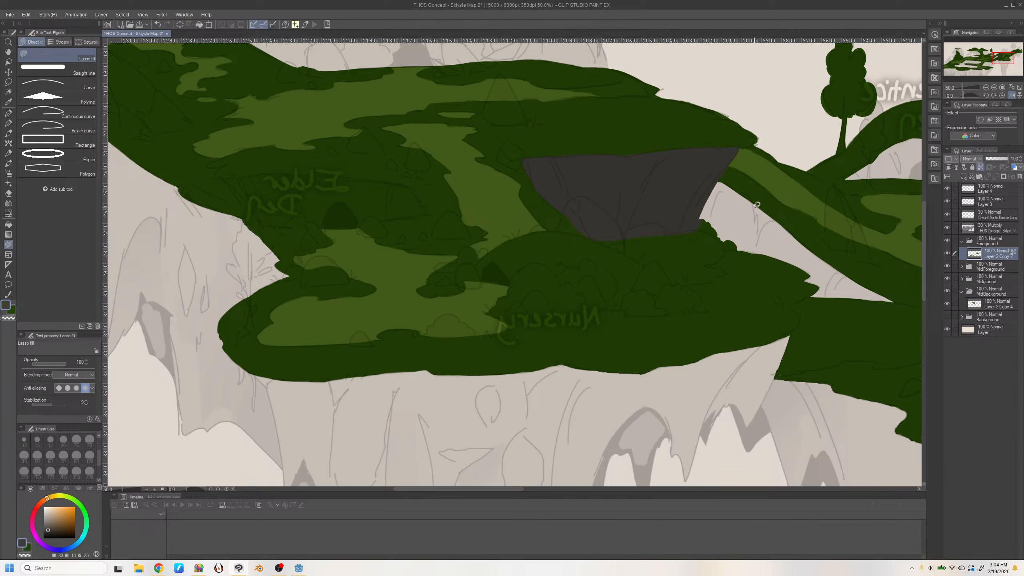
key(x)
drag(546, 154, 600, 144)
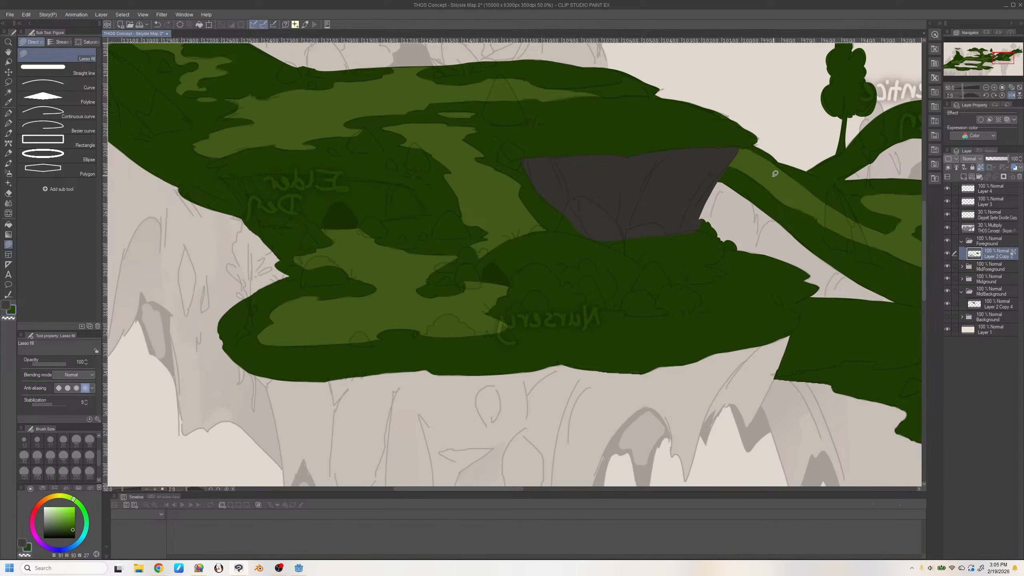
key(x)
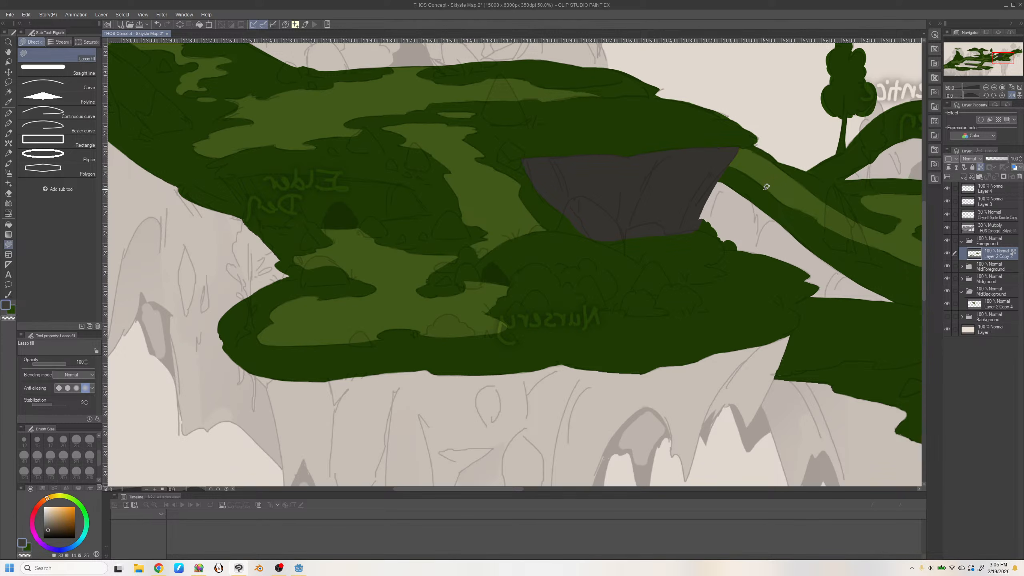
Fill the Elder Den's rock face with dark grey and adjust its outline, undoing the last fill
key(h)
mouse_move(600, 213)
mouse_down()
mouse_move(643, 184)
mouse_move(805, 176)
mouse_move(768, 225)
mouse_move(600, 213)
mouse_move(731, 225)
mouse_up()
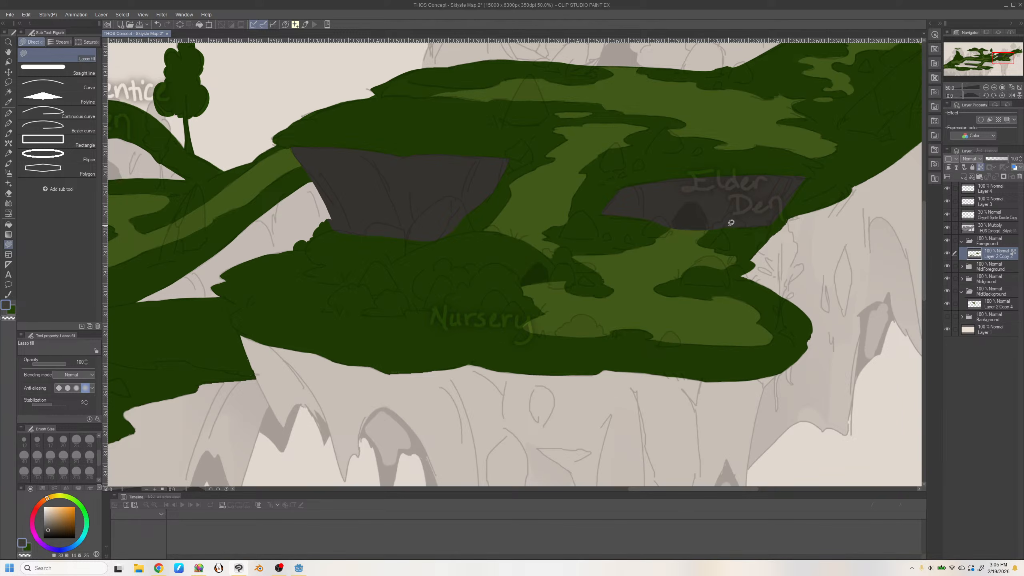
drag(612, 207, 673, 222)
mouse_move(799, 177)
mouse_down()
mouse_move(775, 219)
mouse_move(785, 207)
mouse_move(813, 211)
mouse_up()
key(ctrl+z)
Collapse the Foreground folder and select Layer 2 in the Midground folder to work around the Alpha and Beta Dens
click(986, 87)
drag(991, 65, 1009, 69)
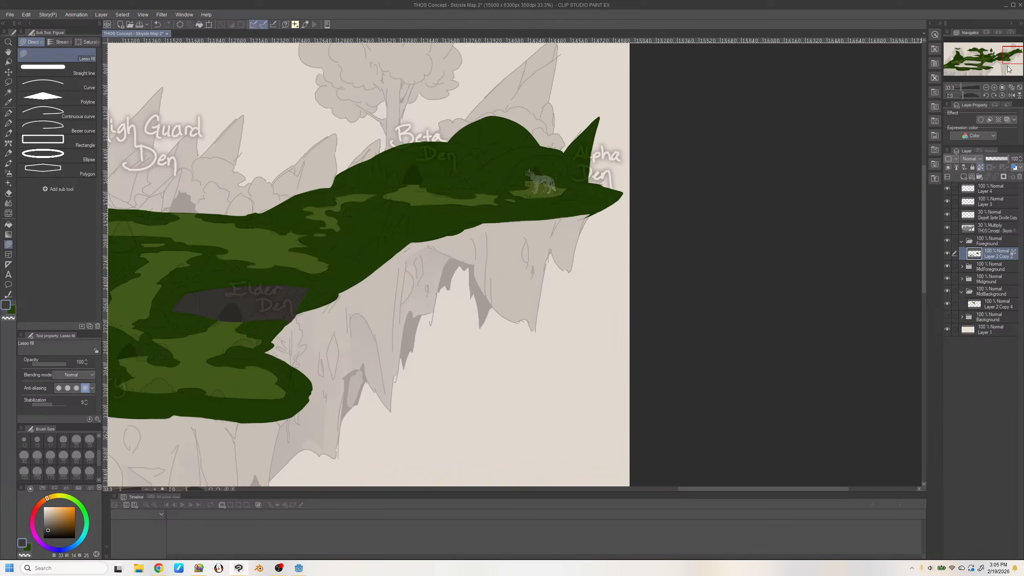
click(962, 241)
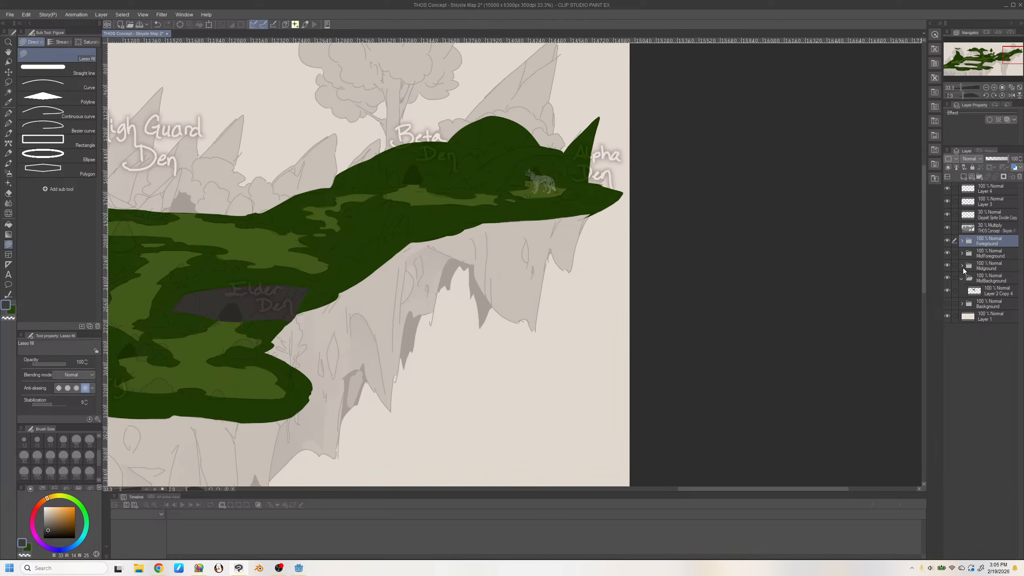
click(962, 267)
click(986, 275)
click(994, 87)
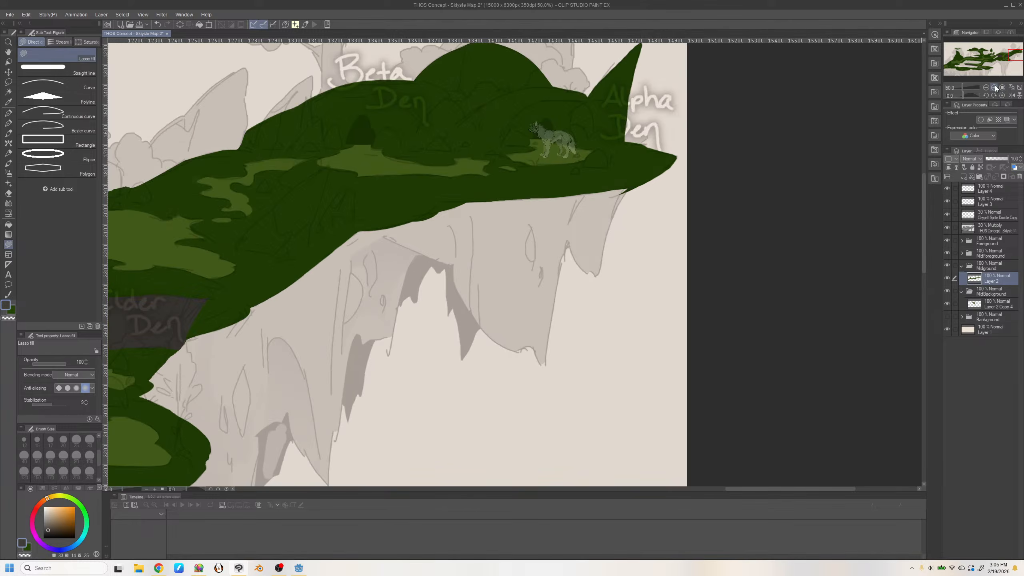
click(993, 87)
drag(924, 205, 924, 180)
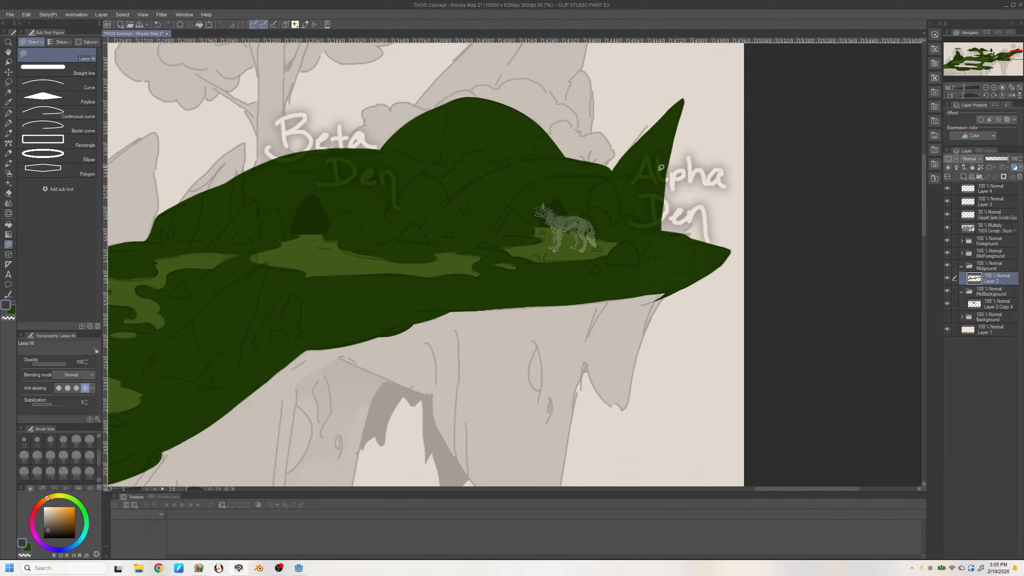
Fill the rock face around the Alpha Den's entrance with dark grey, undoing the unwanted fill
mouse_move(491, 233)
mouse_down()
mouse_move(546, 180)
mouse_move(595, 175)
mouse_move(608, 184)
mouse_move(607, 227)
mouse_move(512, 233)
mouse_move(591, 222)
mouse_move(620, 175)
mouse_move(558, 173)
mouse_move(521, 194)
mouse_move(497, 224)
mouse_up()
key(ctrl+z)
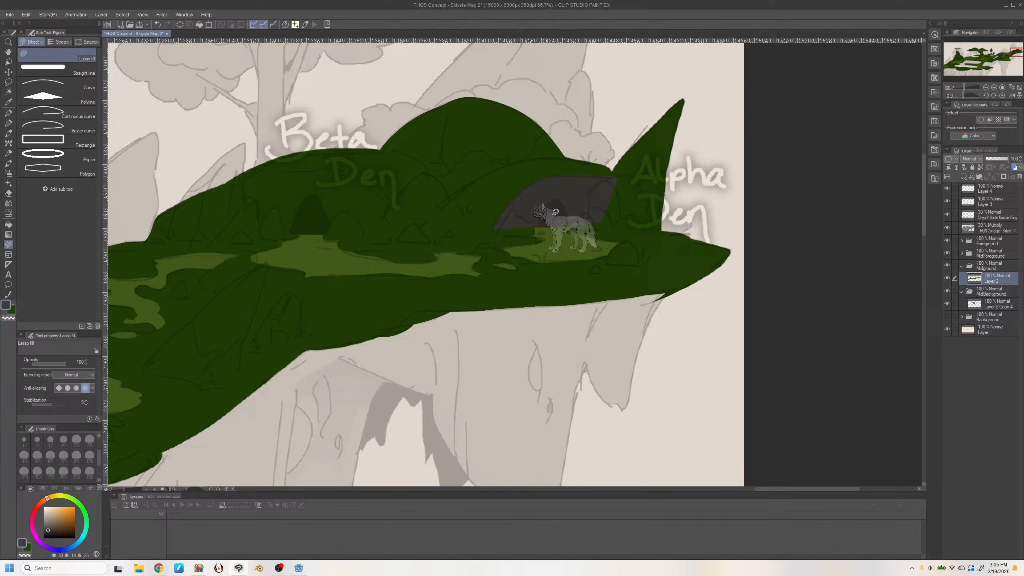
drag(560, 222, 610, 184)
key(x)
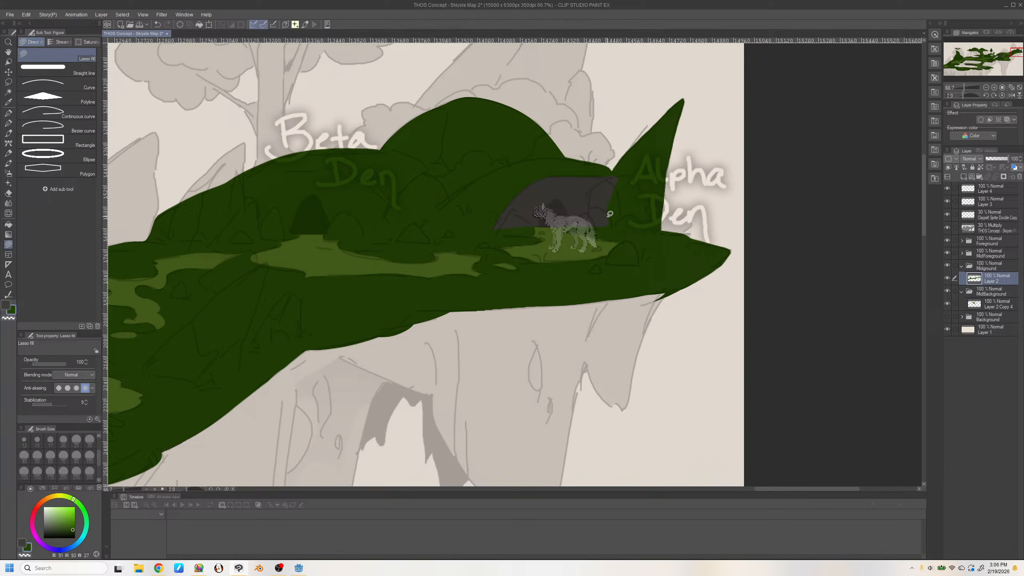
key(x)
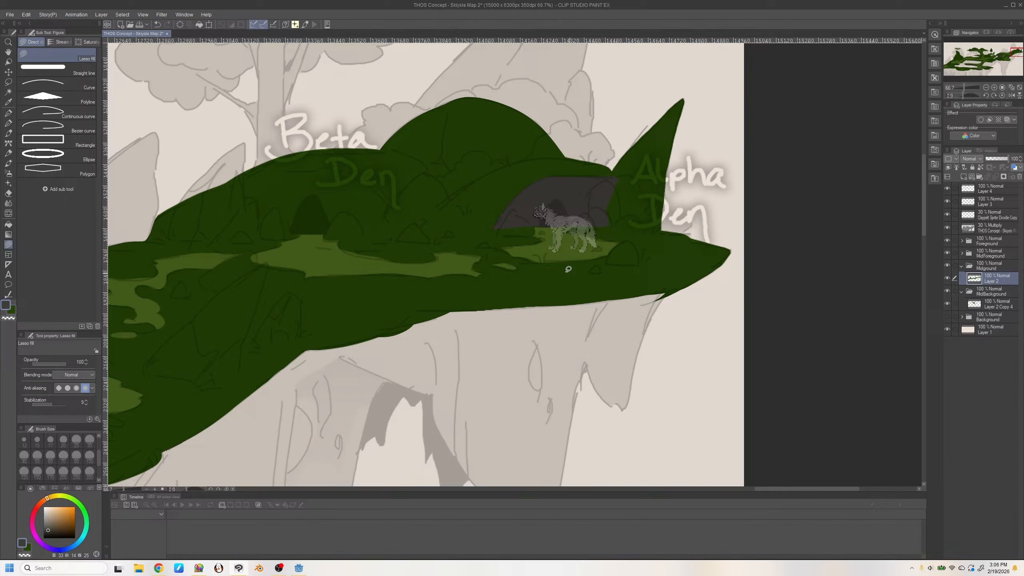
Fill the Beta Den's arched rock face with dark grey and reshape its upper left edge
mouse_move(281, 230)
mouse_down()
mouse_move(400, 230)
mouse_move(388, 199)
mouse_move(358, 175)
mouse_move(302, 170)
mouse_move(242, 233)
mouse_up()
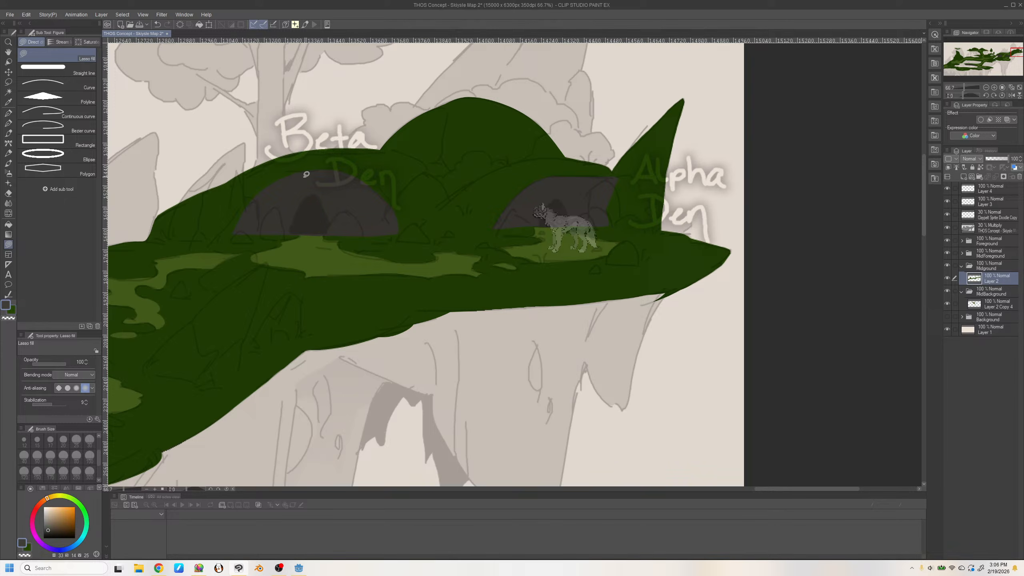
mouse_move(311, 171)
mouse_down()
mouse_move(297, 167)
mouse_move(247, 215)
mouse_up()
key(ctrl+z)
mouse_move(300, 174)
mouse_down()
mouse_move(255, 198)
mouse_move(266, 236)
mouse_up()
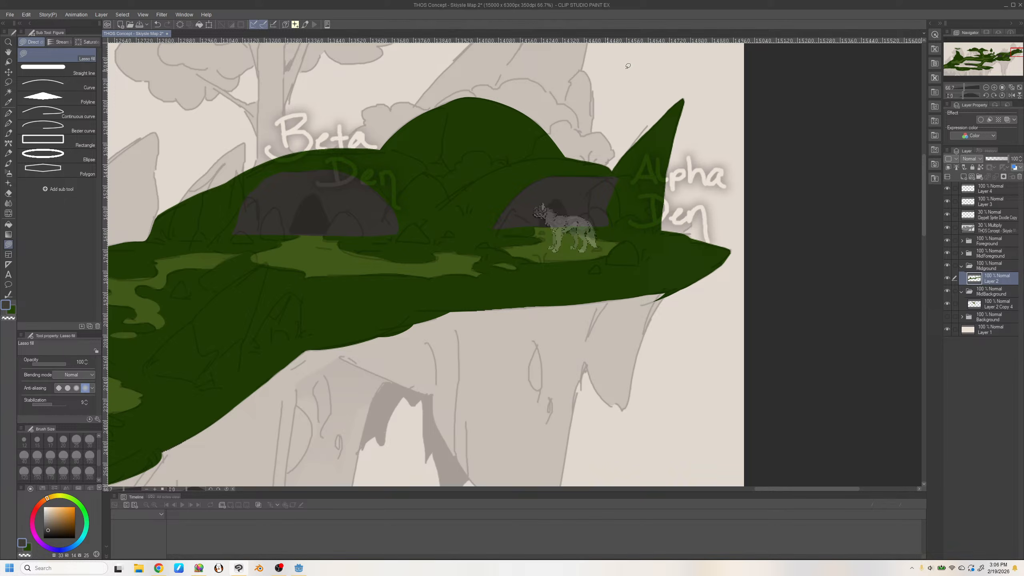
key(h)
mouse_move(584, 197)
mouse_down()
mouse_move(662, 140)
mouse_move(550, 80)
mouse_move(459, 140)
mouse_move(460, 156)
mouse_move(584, 197)
mouse_up()
key(h)
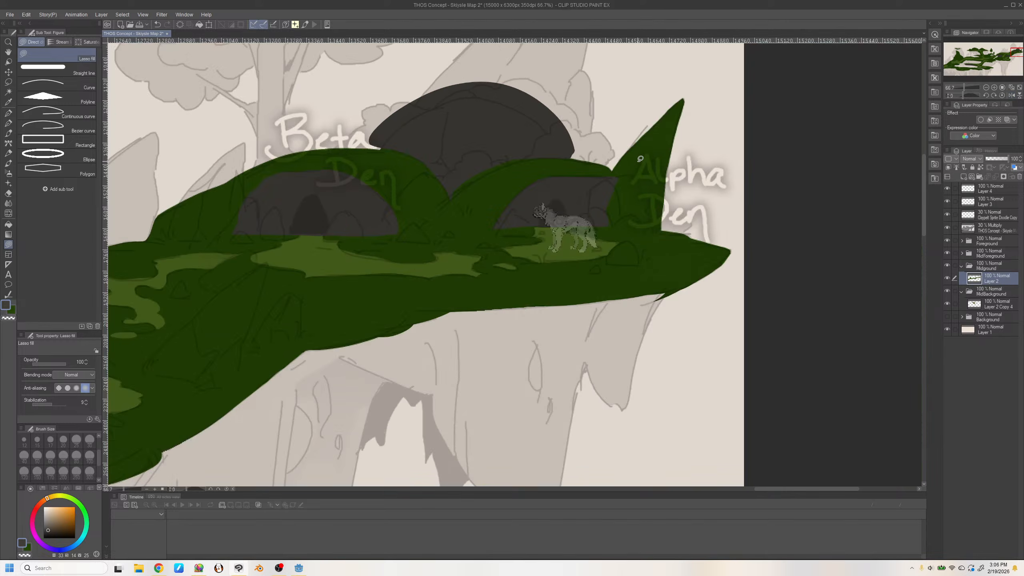
key(ctrl+z)
mouse_move(449, 200)
mouse_down()
mouse_move(477, 179)
mouse_move(573, 156)
mouse_move(554, 117)
mouse_move(399, 108)
mouse_move(379, 146)
mouse_up()
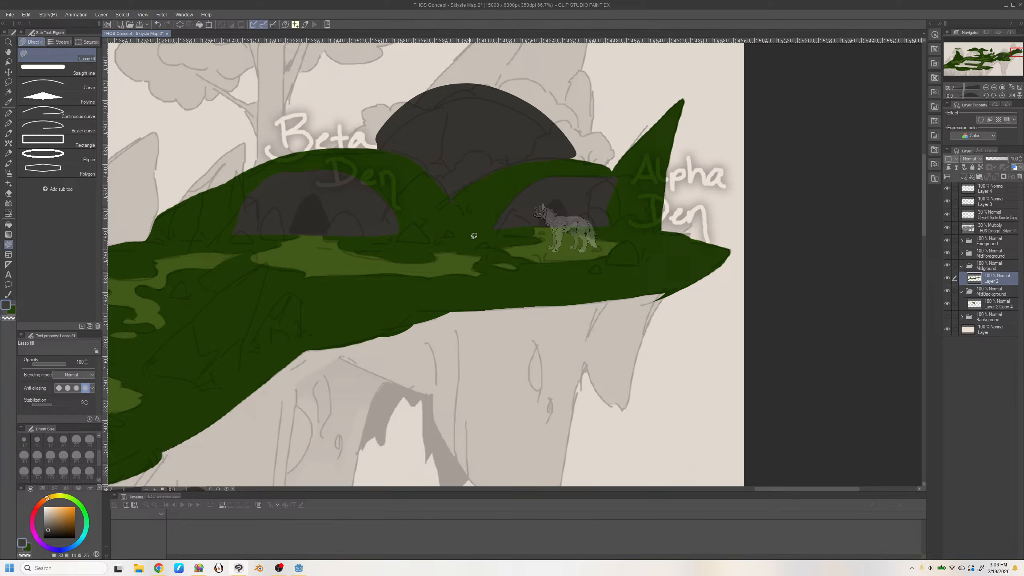
key(ctrl+z)
Lock Layer 2's transparent pixels, fill the dome between the Beta and Alpha Dens dark grey, and refine its lower edge with dark green
click(980, 168)
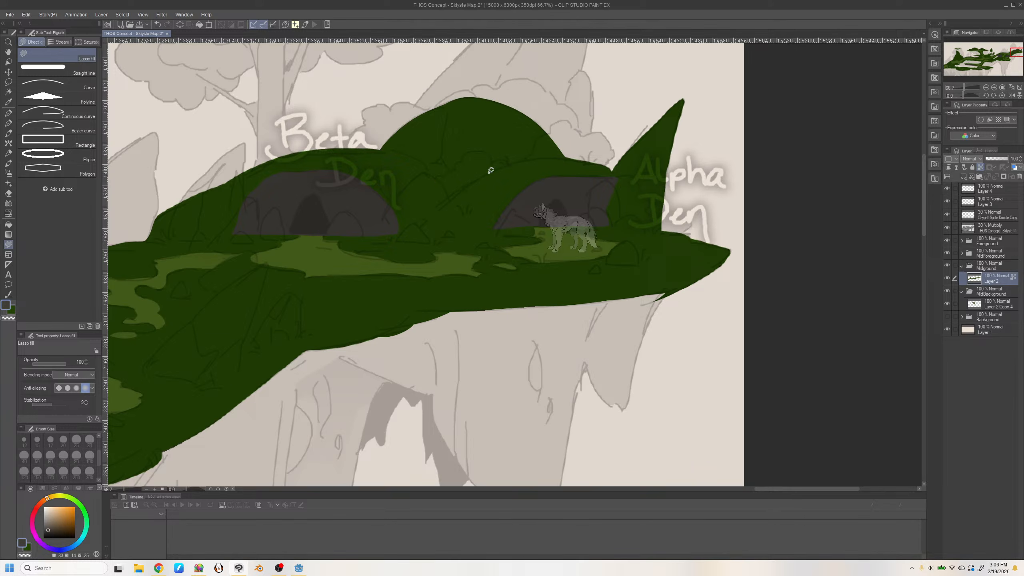
mouse_move(452, 200)
mouse_down()
mouse_move(558, 156)
mouse_move(435, 92)
mouse_move(431, 168)
mouse_move(451, 196)
mouse_up()
key(h)
alt+click(631, 201)
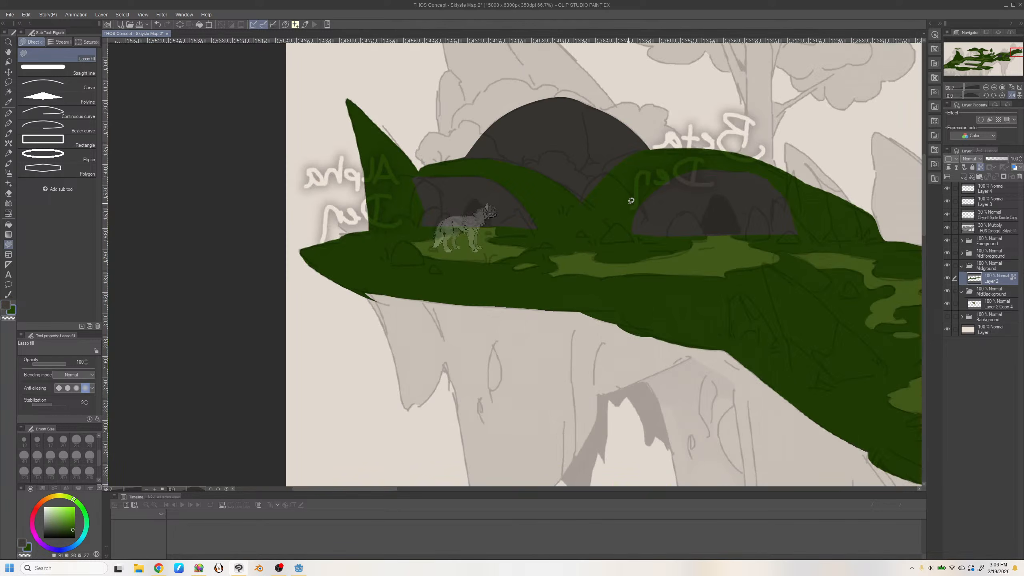
mouse_move(592, 200)
mouse_down()
mouse_move(611, 165)
mouse_move(612, 179)
mouse_up()
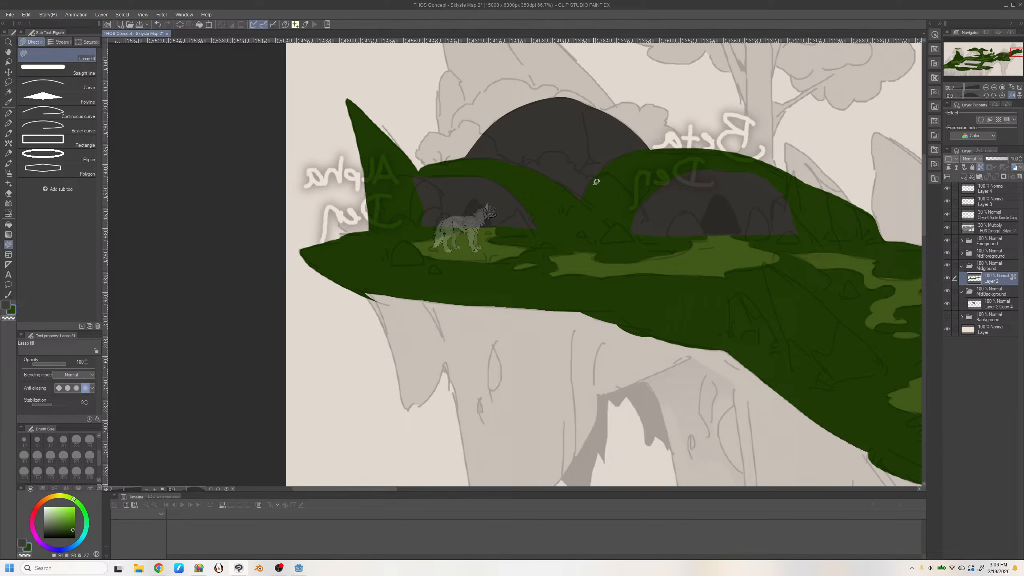
key(h)
alt+click(627, 211)
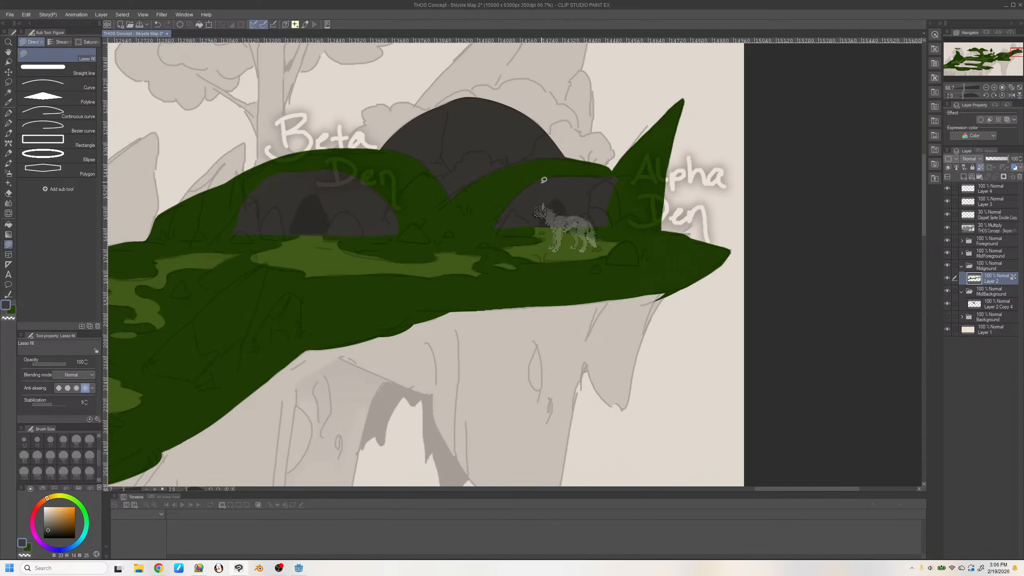
Add dark grey boulders beside and in front of the Beta Den and small stones on the grass towards the Alpha Den
mouse_move(388, 209)
mouse_down()
mouse_move(428, 172)
mouse_move(451, 185)
mouse_move(411, 229)
mouse_move(391, 234)
mouse_move(426, 229)
mouse_move(433, 243)
mouse_move(403, 242)
mouse_up()
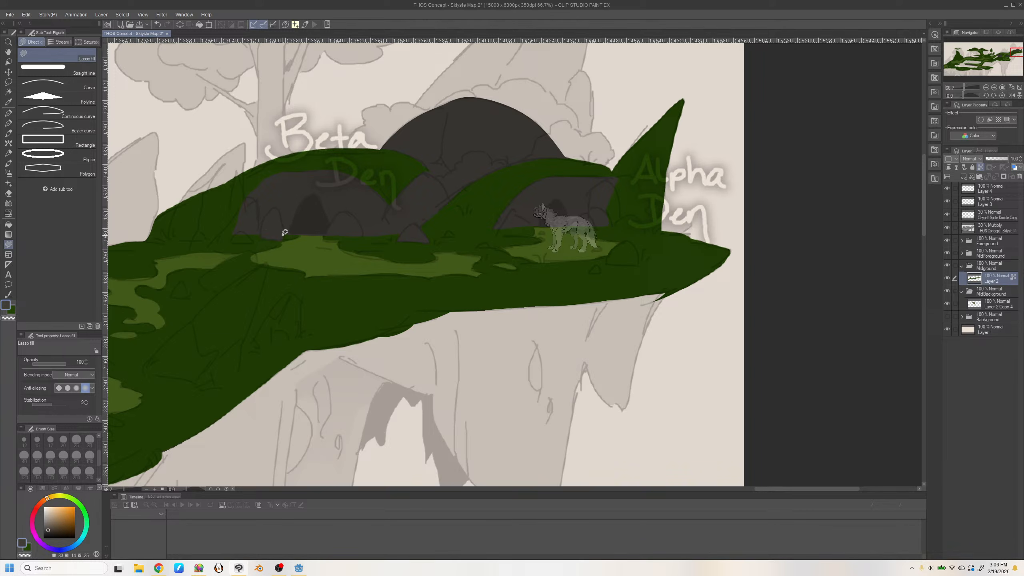
mouse_move(326, 235)
mouse_down()
mouse_move(364, 233)
mouse_move(347, 224)
mouse_move(358, 220)
mouse_up()
drag(779, 491, 759, 490)
mouse_move(596, 231)
mouse_down()
mouse_move(629, 247)
mouse_move(655, 223)
mouse_move(683, 222)
mouse_move(658, 236)
mouse_move(688, 233)
mouse_up()
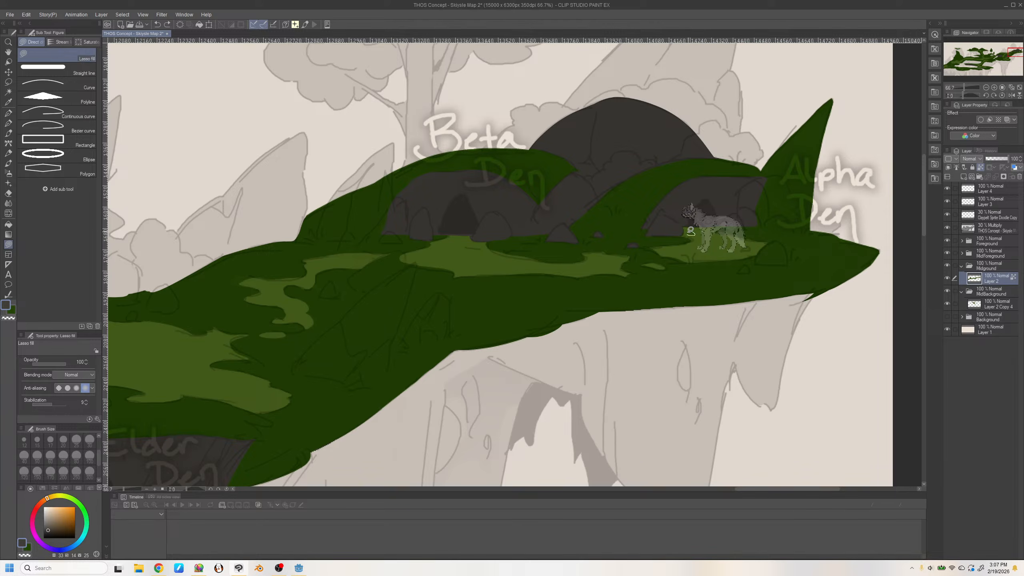
Widen the Alpha Den's dark grey rock face and add small stones around the entrances of both dens
drag(690, 231, 698, 232)
mouse_move(763, 176)
mouse_down()
mouse_move(784, 172)
mouse_move(798, 222)
mouse_move(753, 226)
mouse_up()
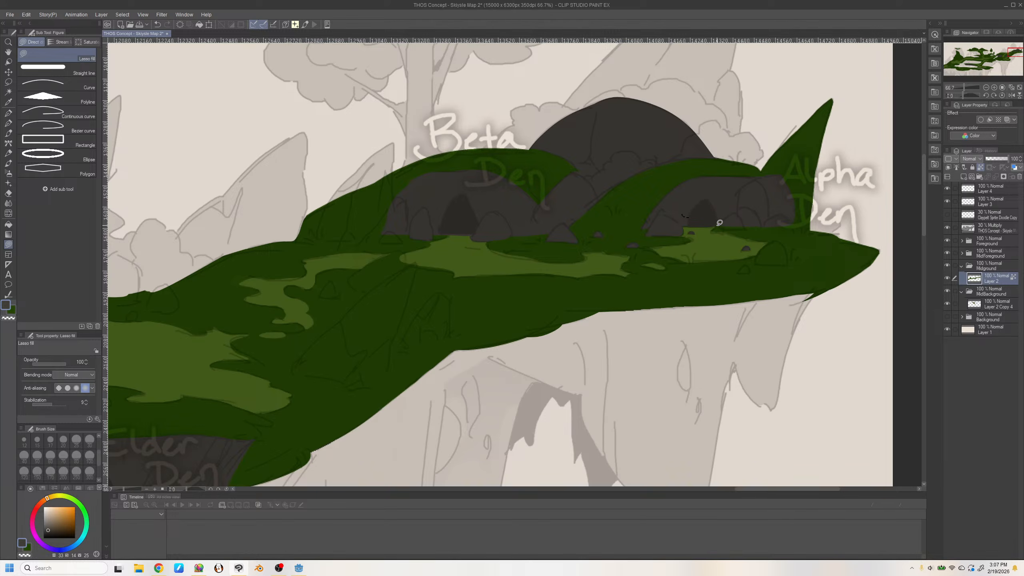
mouse_move(719, 222)
mouse_down()
mouse_move(728, 234)
mouse_move(721, 224)
mouse_up()
mouse_move(742, 226)
mouse_down()
mouse_move(794, 227)
mouse_move(792, 219)
mouse_up()
mouse_move(381, 237)
mouse_down()
mouse_move(403, 236)
mouse_move(381, 242)
mouse_up()
Sample the path's light green with the Multiply sketch briefly hidden, join the path segments below the Beta Den, and trim the edge dark green
click(947, 228)
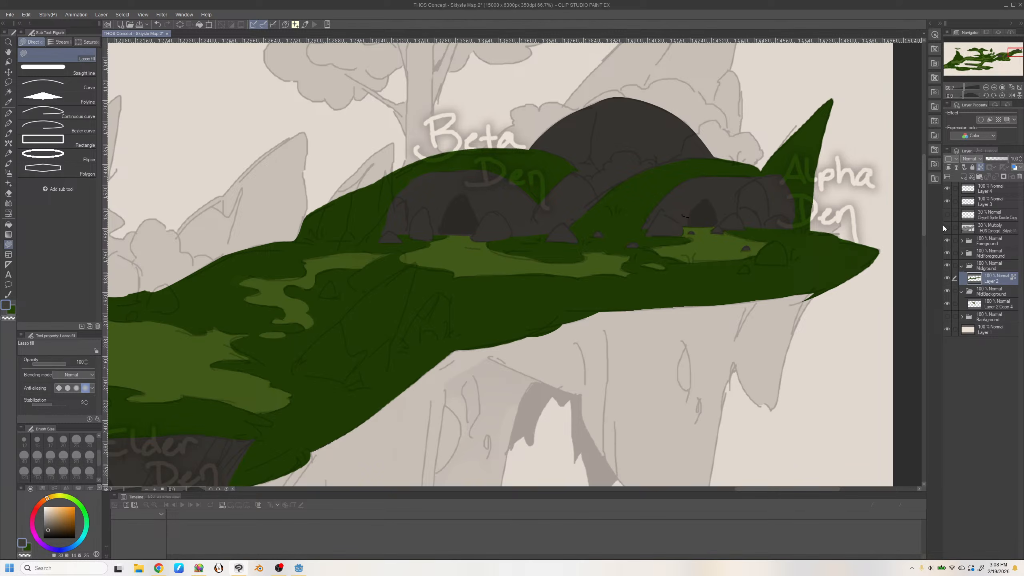
alt+click(461, 247)
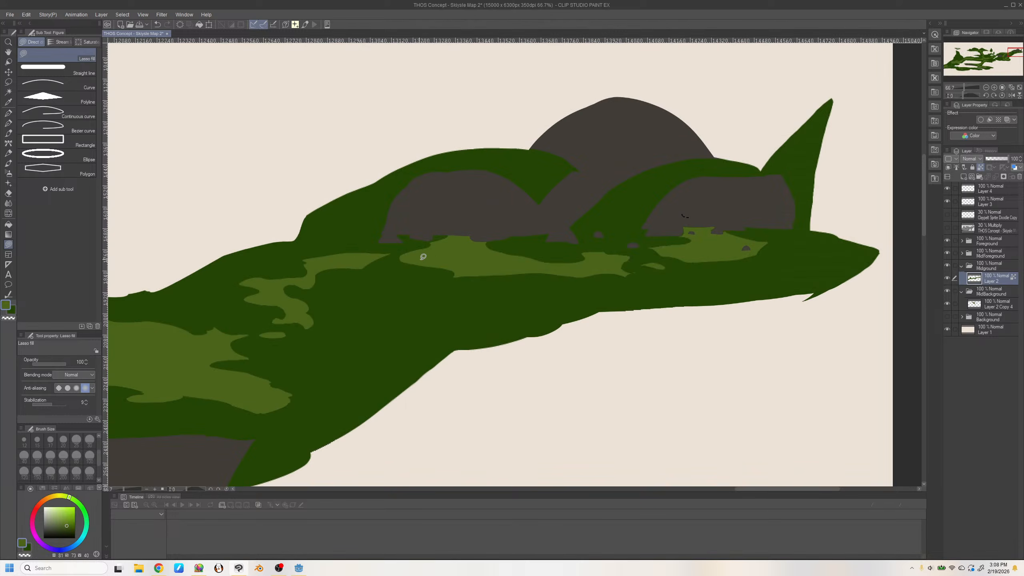
click(947, 227)
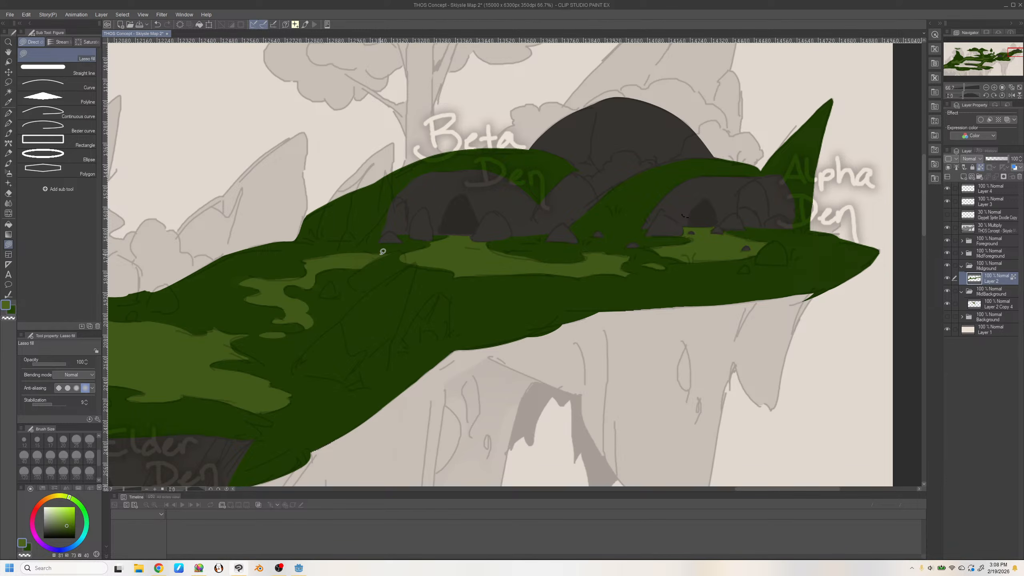
mouse_move(381, 251)
mouse_down()
mouse_move(415, 252)
mouse_move(370, 250)
mouse_move(381, 262)
mouse_move(351, 267)
mouse_move(451, 265)
mouse_move(353, 263)
mouse_up()
key(ctrl+z)
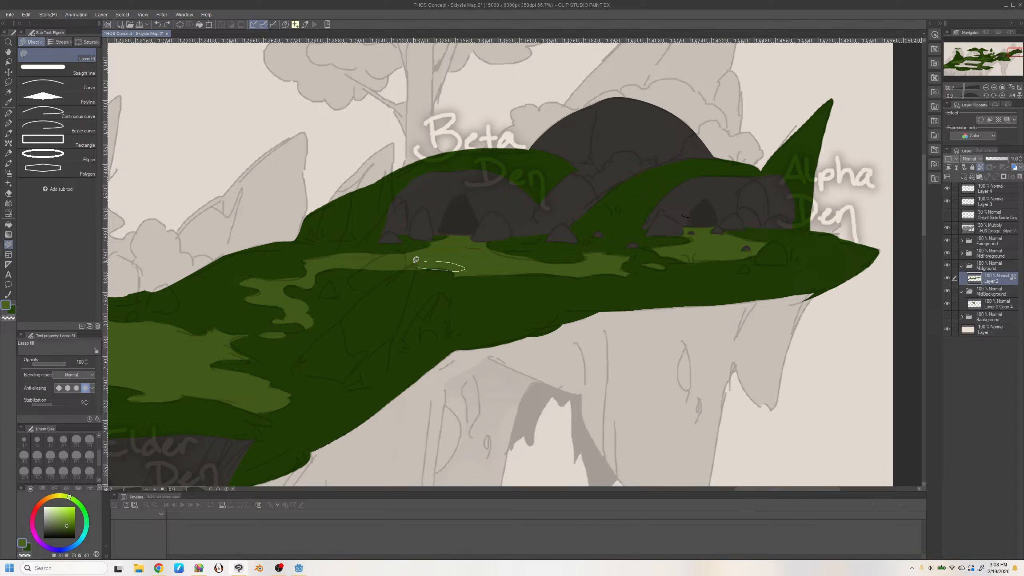
drag(441, 242, 421, 250)
key(x)
mouse_move(489, 246)
mouse_down()
mouse_move(555, 253)
mouse_move(533, 256)
mouse_move(559, 263)
mouse_move(461, 280)
mouse_move(572, 276)
mouse_up()
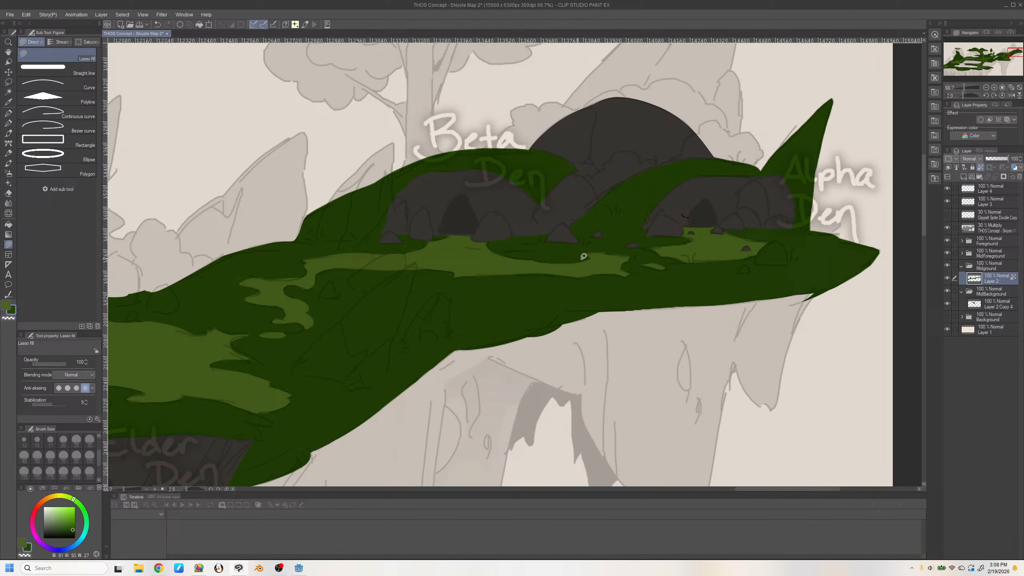
Refine the path's edges between the Beta Den and the Alpha Den with lasso fills
mouse_move(578, 255)
mouse_down()
mouse_move(555, 252)
mouse_move(633, 252)
mouse_move(638, 273)
mouse_move(646, 248)
mouse_move(690, 259)
mouse_move(663, 258)
mouse_up()
key(x)
key(x)
drag(636, 248, 662, 253)
mouse_move(727, 231)
mouse_down()
mouse_move(749, 240)
mouse_move(671, 261)
mouse_move(685, 261)
mouse_up()
Touch up the narrow winding path west of the Beta Den with dark and light green fills
drag(743, 490, 711, 490)
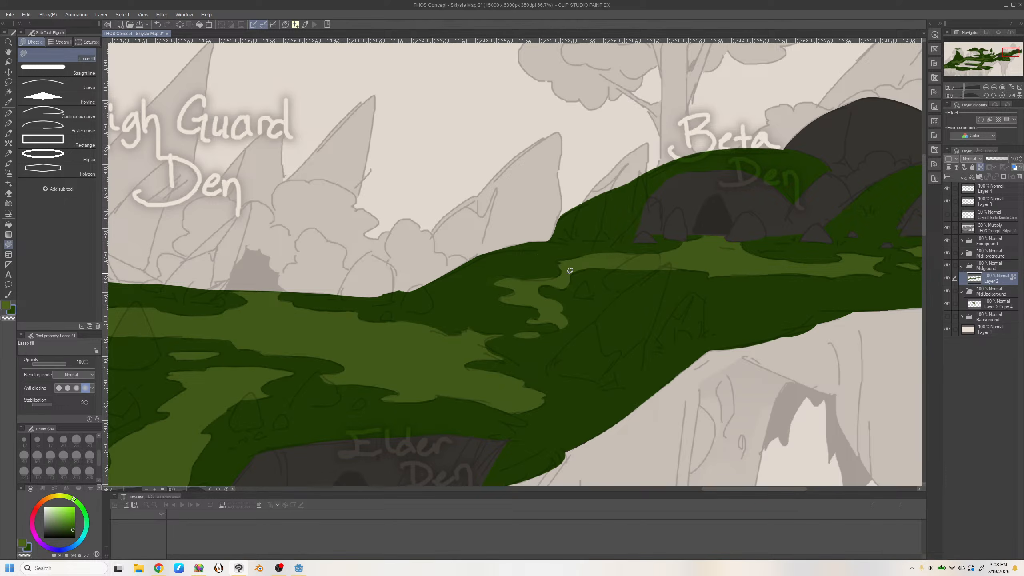
key(x)
key(x)
drag(515, 291, 501, 299)
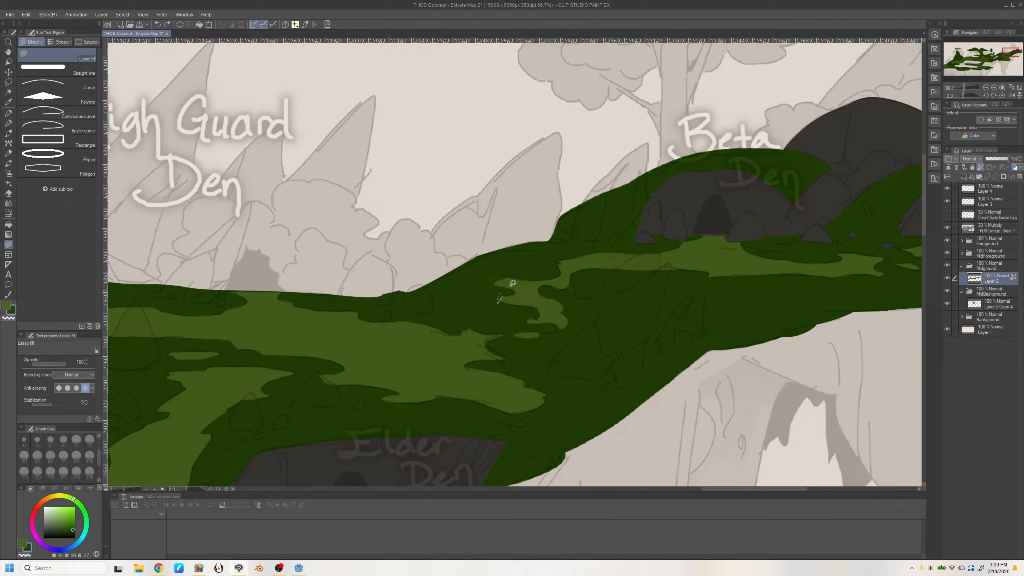
alt+click(531, 305)
key(x)
Refine the edges of the wide path between the High Guard and Elder Dens with green fills, undoing the unwanted one
drag(503, 336, 504, 346)
key(x)
key(x)
key(x)
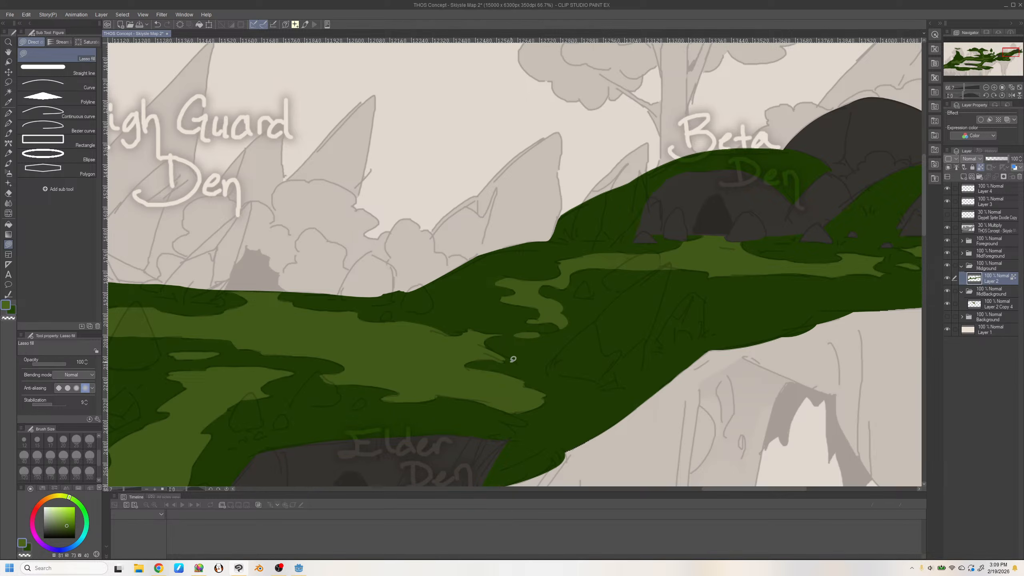
key(x)
drag(454, 336, 444, 329)
key(h)
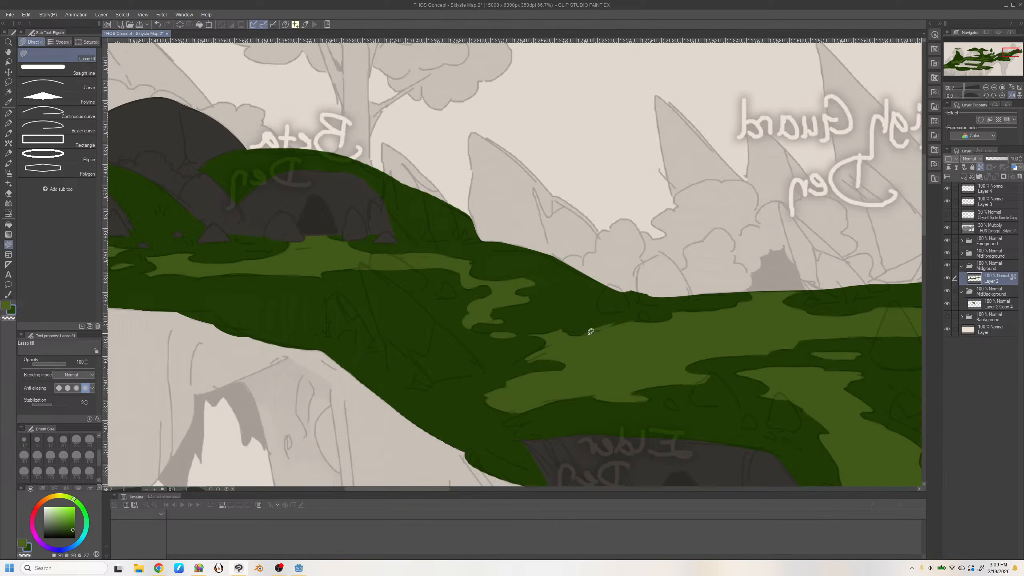
key(ctrl+z)
mouse_move(632, 400)
mouse_down()
mouse_move(711, 373)
mouse_move(697, 386)
mouse_move(716, 366)
mouse_move(713, 376)
mouse_up()
Restore the canvas to its unflipped orientation and bring the Kill Den and Hunter Den area into view
key(alt+Tab)
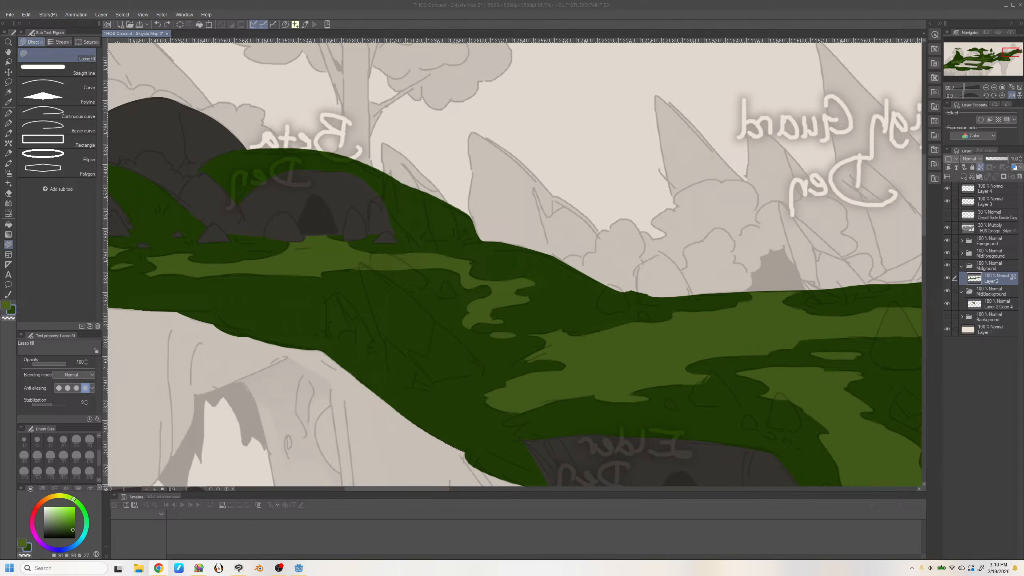
click(504, 526)
key(h)
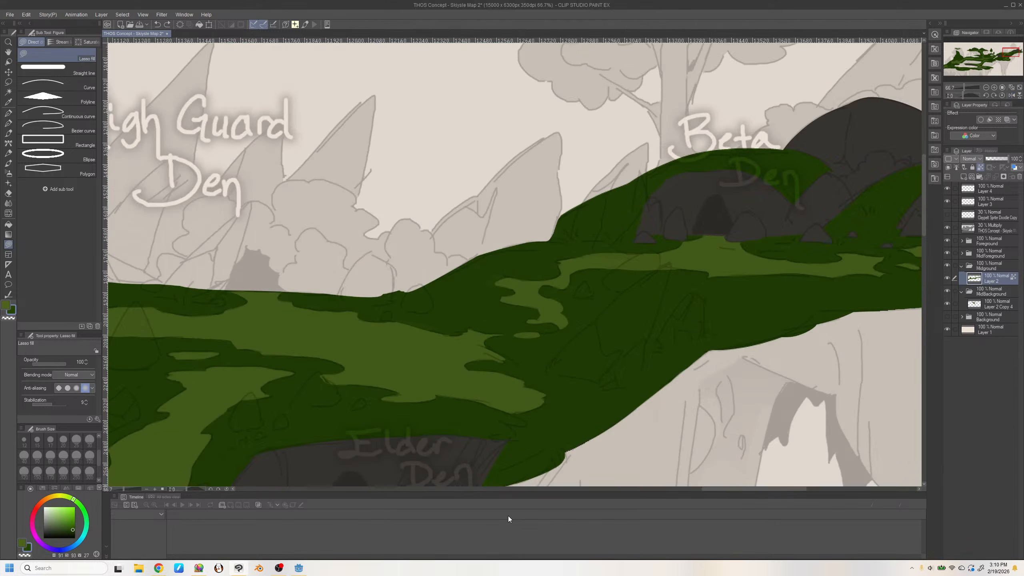
drag(709, 490, 626, 493)
click(986, 87)
click(985, 87)
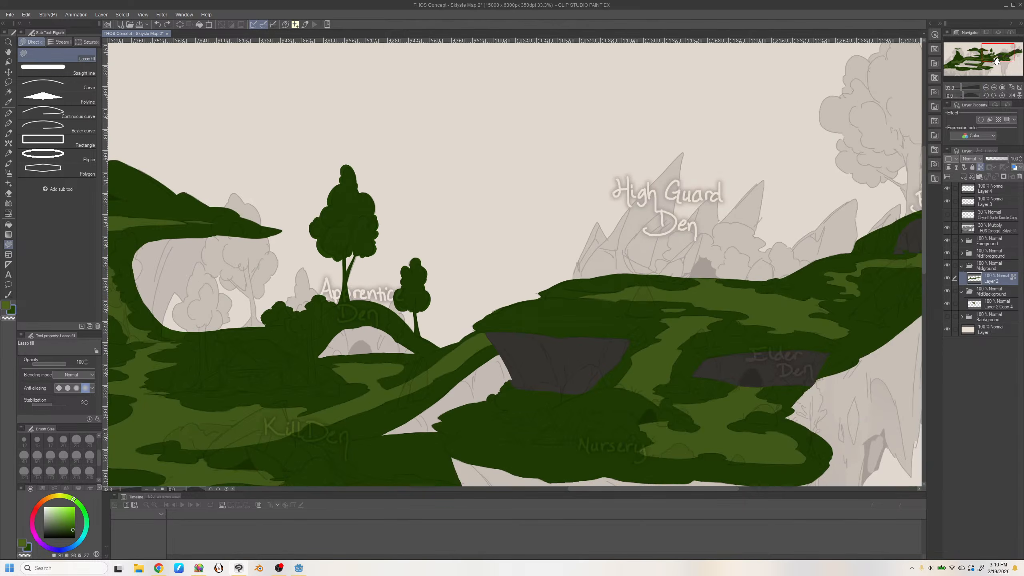
mouse_move(996, 59)
mouse_down()
mouse_move(1005, 64)
mouse_move(984, 67)
mouse_up()
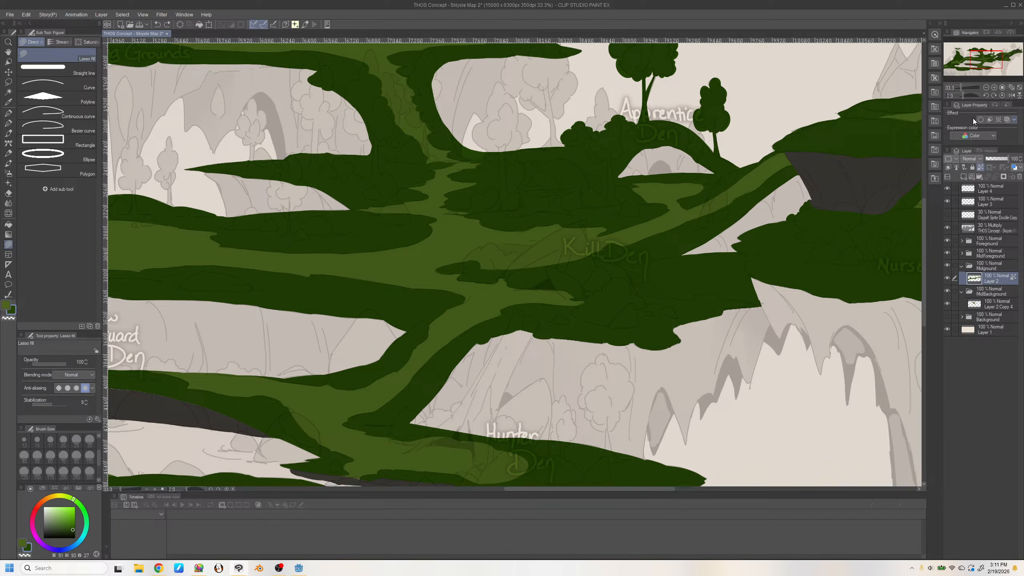
Show the Background folder's rock again and check the flat colours at the map's west end with the sketch layer hidden and restored
click(947, 316)
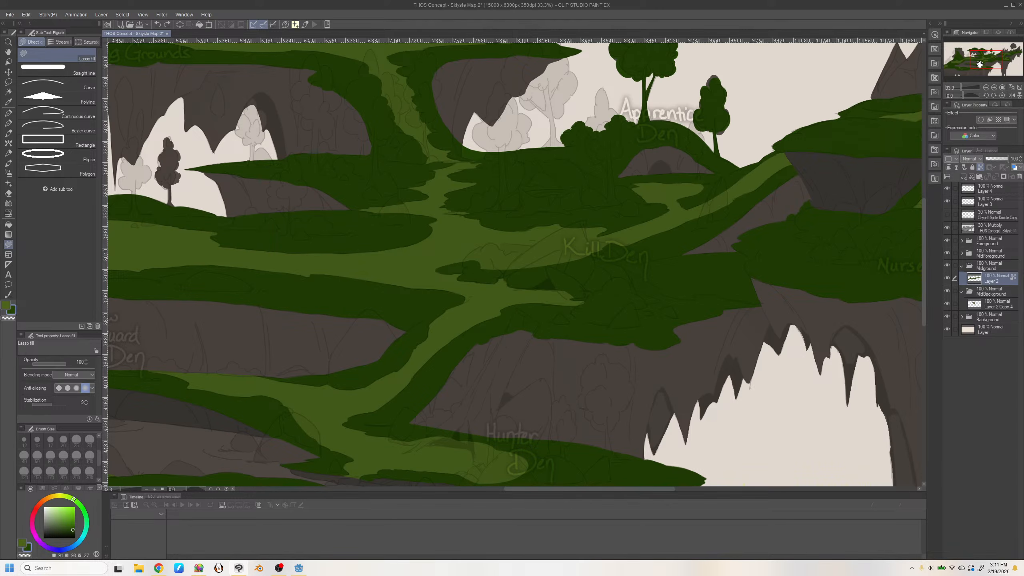
drag(980, 64, 970, 67)
drag(960, 68, 976, 66)
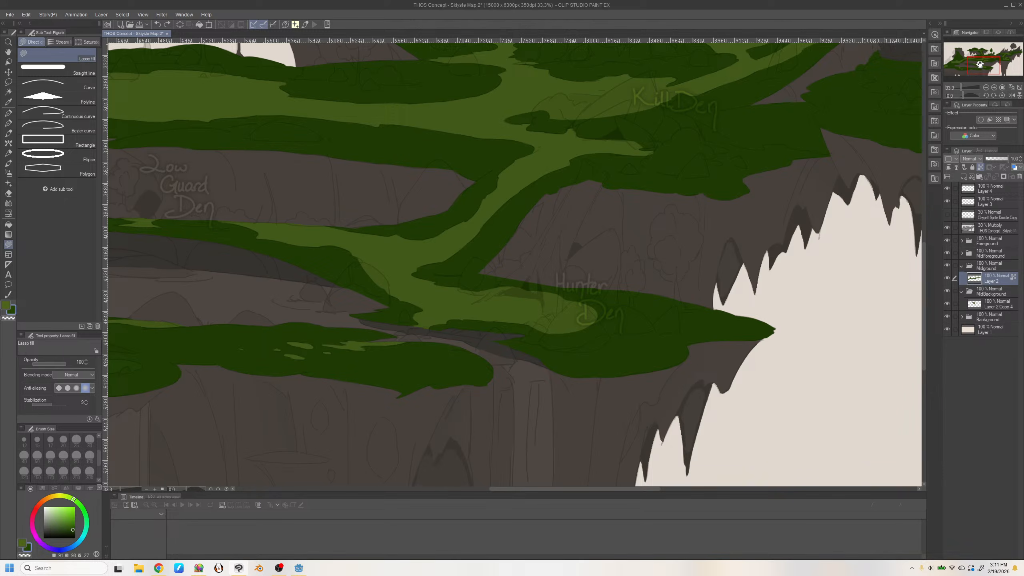
drag(977, 67, 940, 67)
click(947, 277)
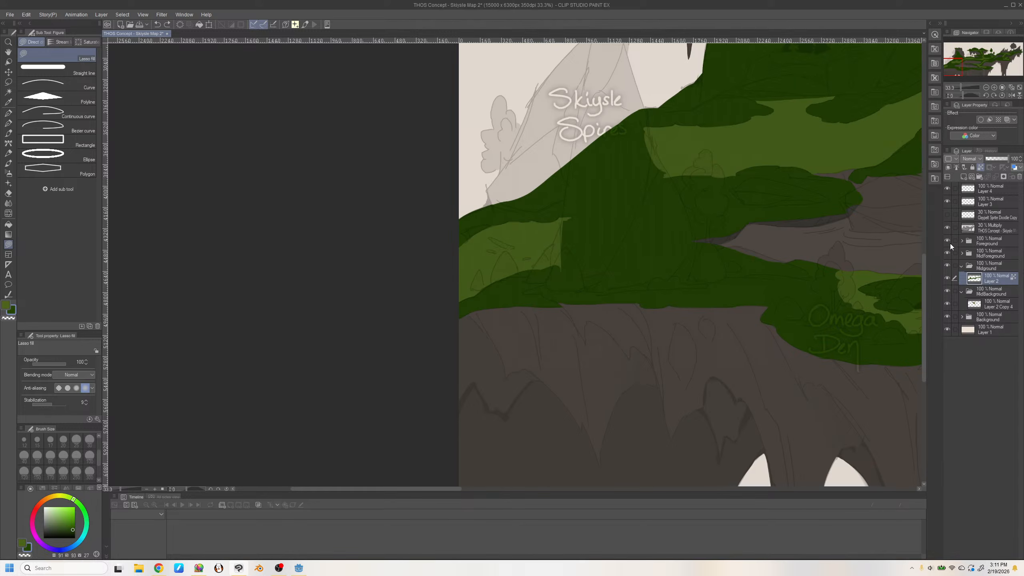
click(946, 228)
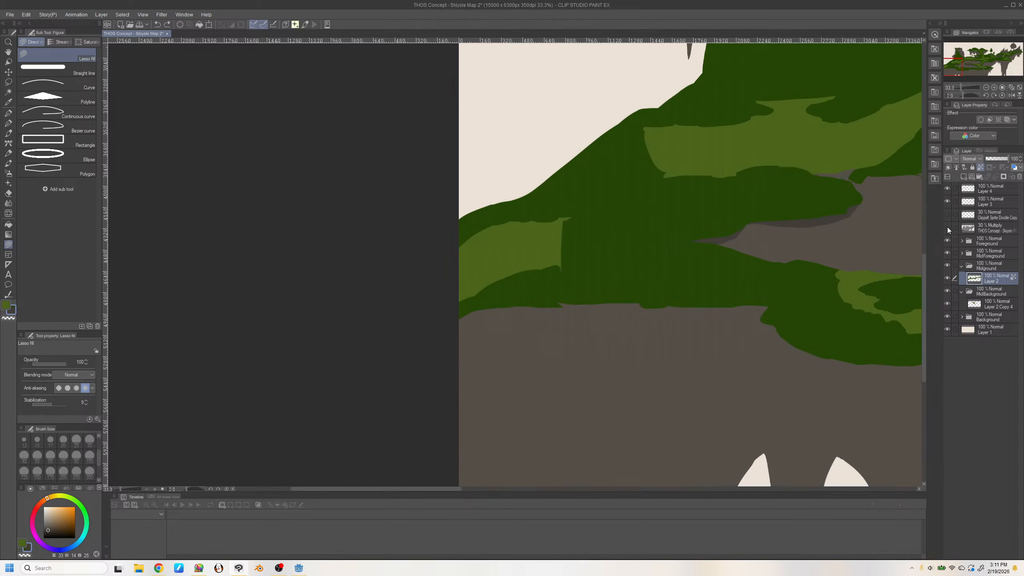
click(947, 228)
Fill a small grey rock patch at the west edge and join the two light green path sections below Skiysle Spire
mouse_move(458, 249)
mouse_down()
mouse_move(494, 224)
mouse_move(447, 241)
mouse_move(491, 226)
mouse_move(451, 239)
mouse_move(480, 231)
mouse_move(454, 249)
mouse_move(483, 226)
mouse_up()
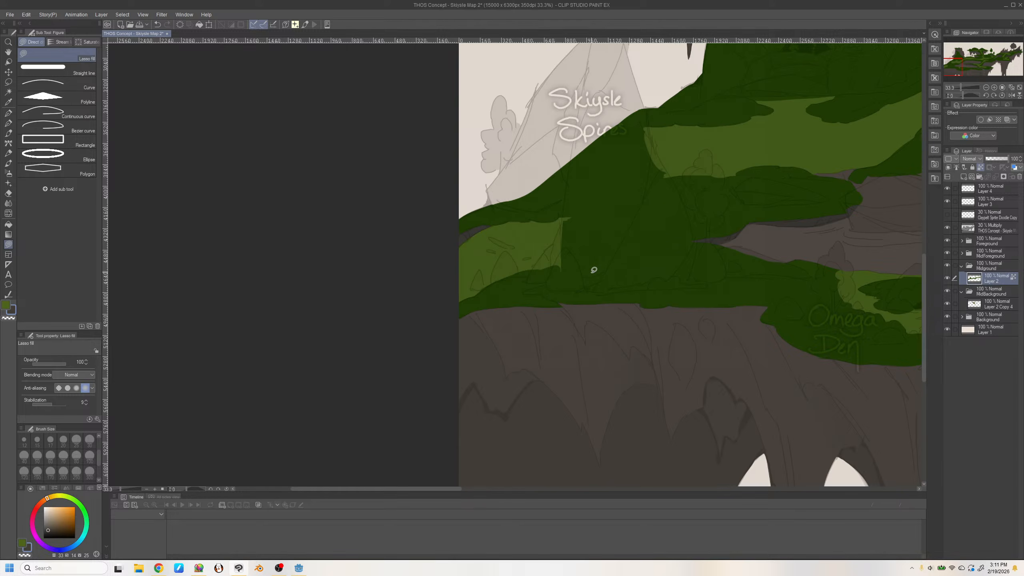
alt+click(562, 260)
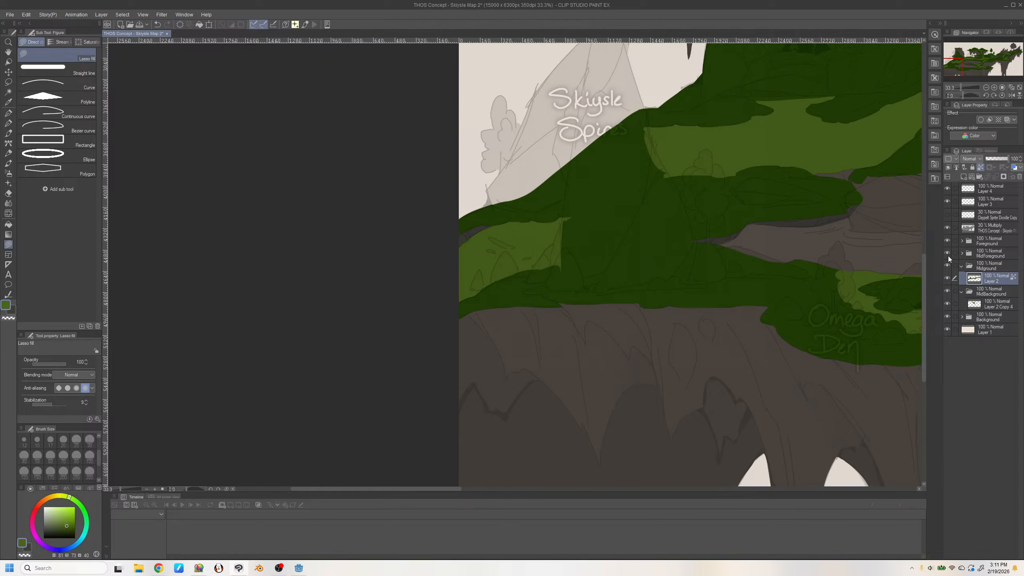
mouse_move(501, 276)
mouse_down()
mouse_move(551, 267)
mouse_move(509, 279)
mouse_move(503, 268)
mouse_move(564, 275)
mouse_up()
mouse_move(653, 129)
mouse_down()
mouse_move(607, 165)
mouse_move(615, 199)
mouse_move(621, 187)
mouse_up()
mouse_move(558, 220)
mouse_down()
mouse_move(653, 130)
mouse_move(651, 164)
mouse_move(560, 242)
mouse_up()
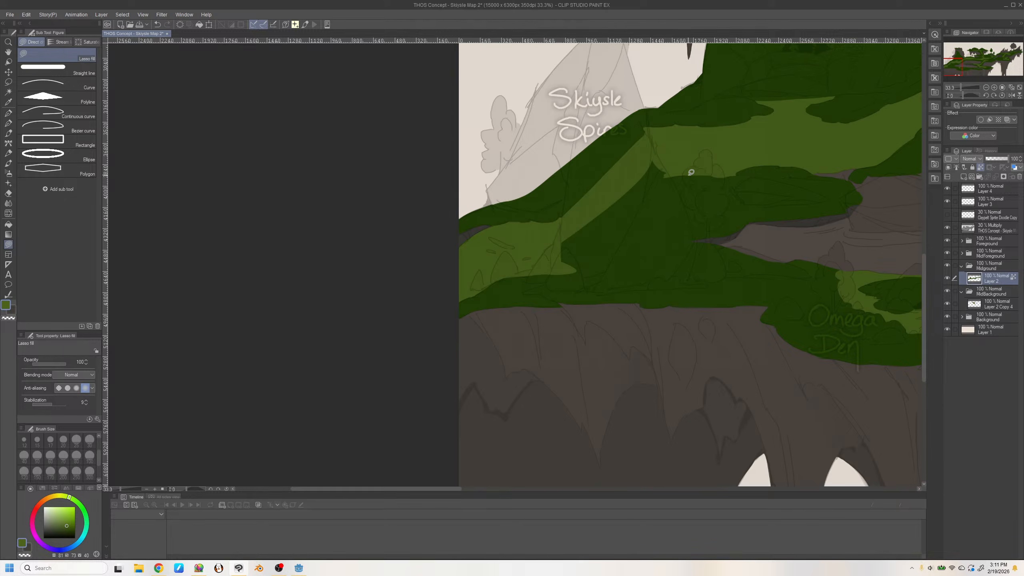
mouse_move(694, 172)
mouse_down()
mouse_move(648, 194)
mouse_move(591, 258)
mouse_move(555, 263)
mouse_move(612, 195)
mouse_move(695, 142)
mouse_up()
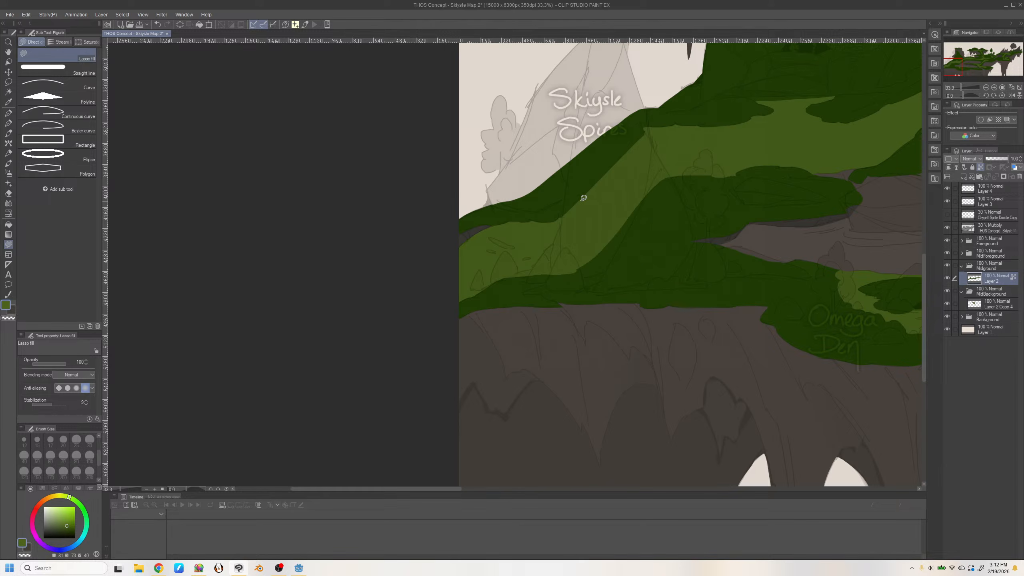
mouse_move(650, 128)
mouse_down()
mouse_move(648, 142)
mouse_move(614, 162)
mouse_move(631, 158)
mouse_up()
Refine the upper and lower edges of the new path section below Skiysle Spire with lasso fills, redoing the upper edge once
drag(952, 66, 954, 65)
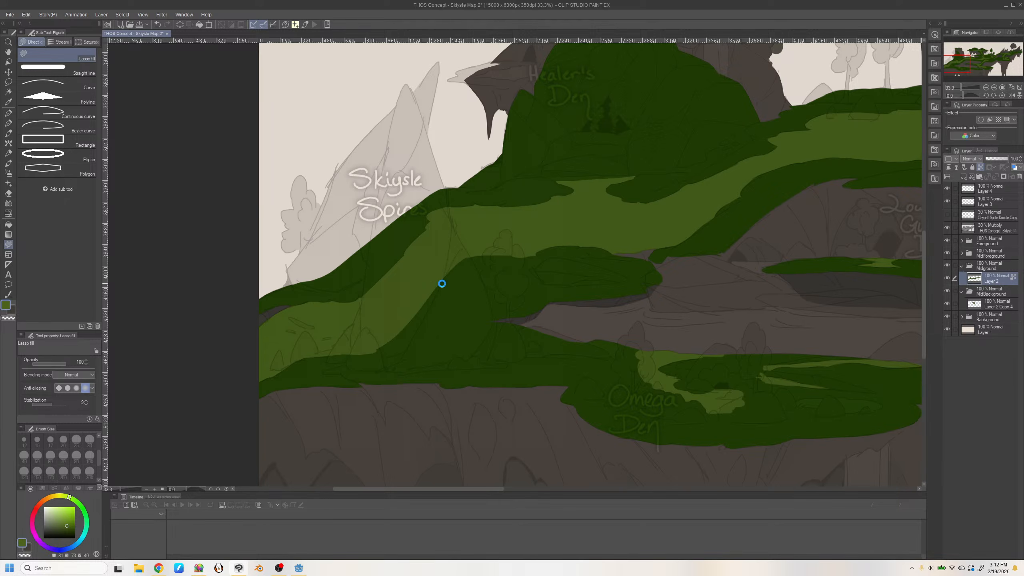
mouse_move(517, 246)
mouse_down()
mouse_move(399, 303)
mouse_move(521, 235)
mouse_move(516, 252)
mouse_move(383, 344)
mouse_move(522, 244)
mouse_up()
mouse_move(373, 350)
mouse_down()
mouse_move(473, 283)
mouse_move(382, 318)
mouse_up()
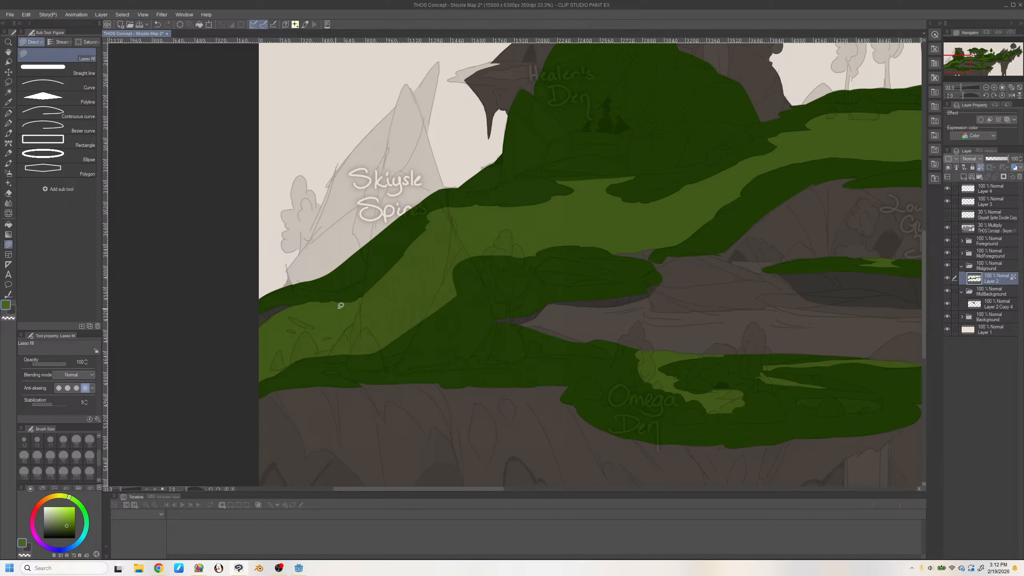
drag(375, 280, 438, 237)
key(ctrl+z)
drag(371, 287, 448, 240)
Try a lasso fill on the Foreground folder's layer in the grass beside the path below Skiysle Spire, and undo it
click(962, 266)
click(962, 241)
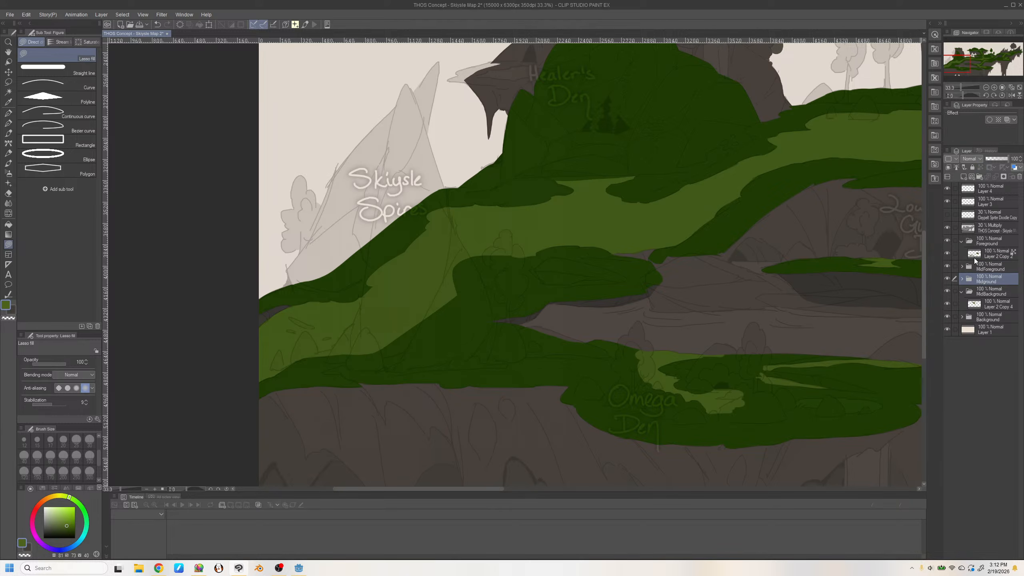
click(975, 257)
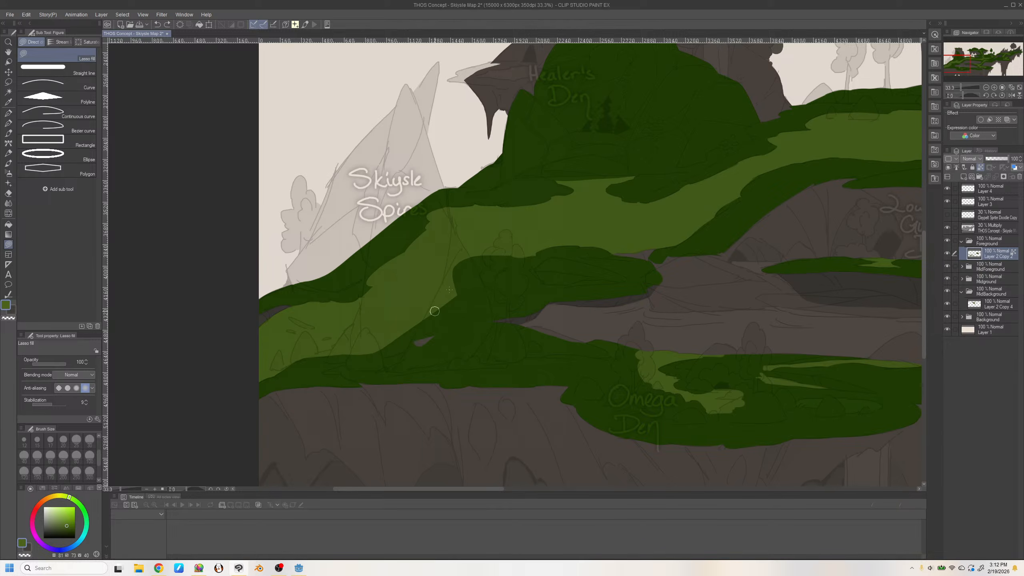
mouse_move(440, 334)
mouse_down()
mouse_move(458, 263)
mouse_move(448, 353)
mouse_up()
key(ctrl+z)
key(ctrl+z)
Locate the overlapping grass by toggling folder visibility and cut it away beside the path on the MidForeground folder's layer
click(946, 253)
click(945, 253)
click(948, 267)
click(962, 267)
click(979, 280)
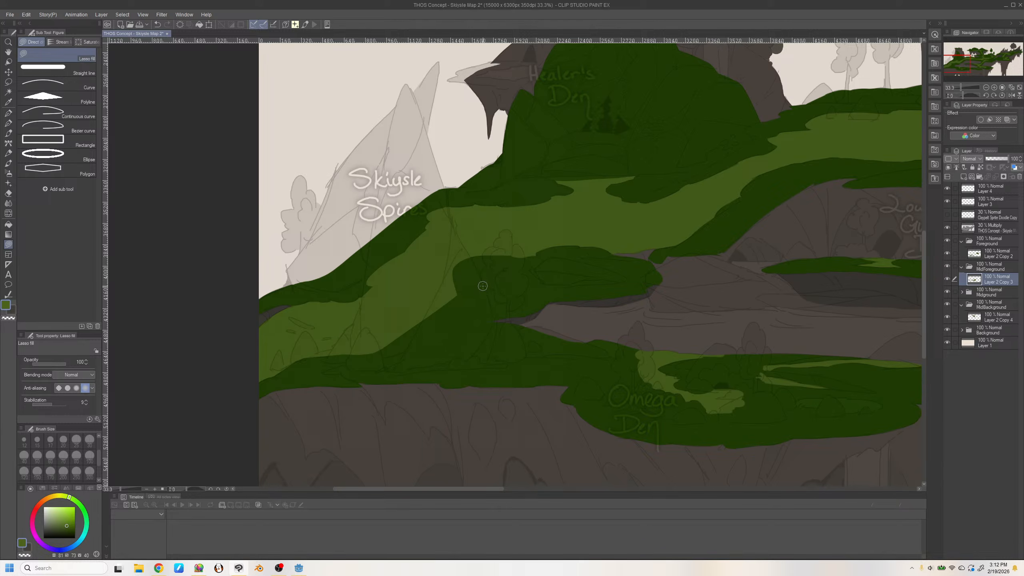
scroll(482, 286, down, 1)
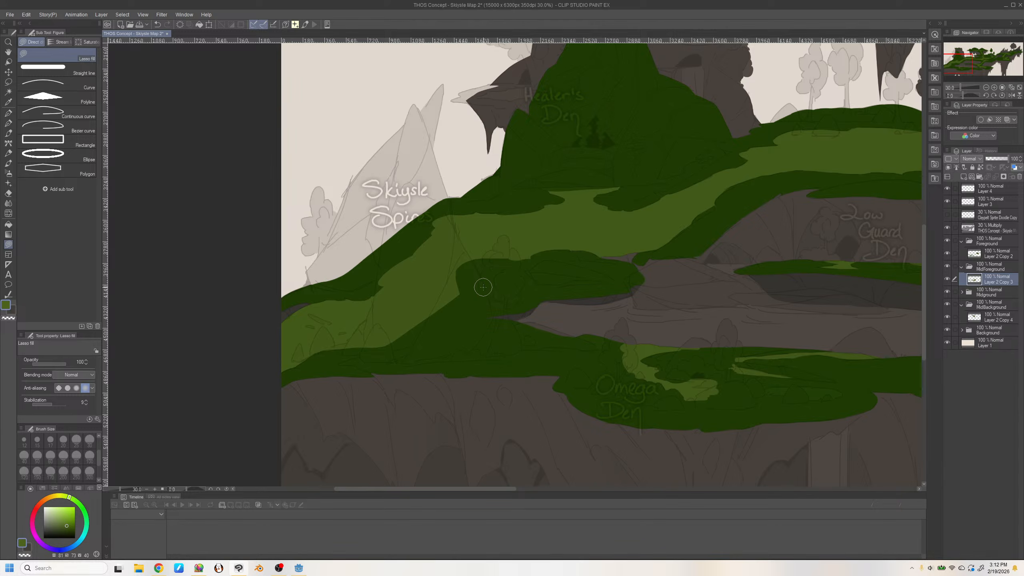
mouse_move(478, 283)
mouse_down()
mouse_move(445, 290)
mouse_move(502, 244)
mouse_move(447, 296)
mouse_move(516, 255)
mouse_move(446, 298)
mouse_move(512, 256)
mouse_move(453, 293)
mouse_move(498, 256)
mouse_up()
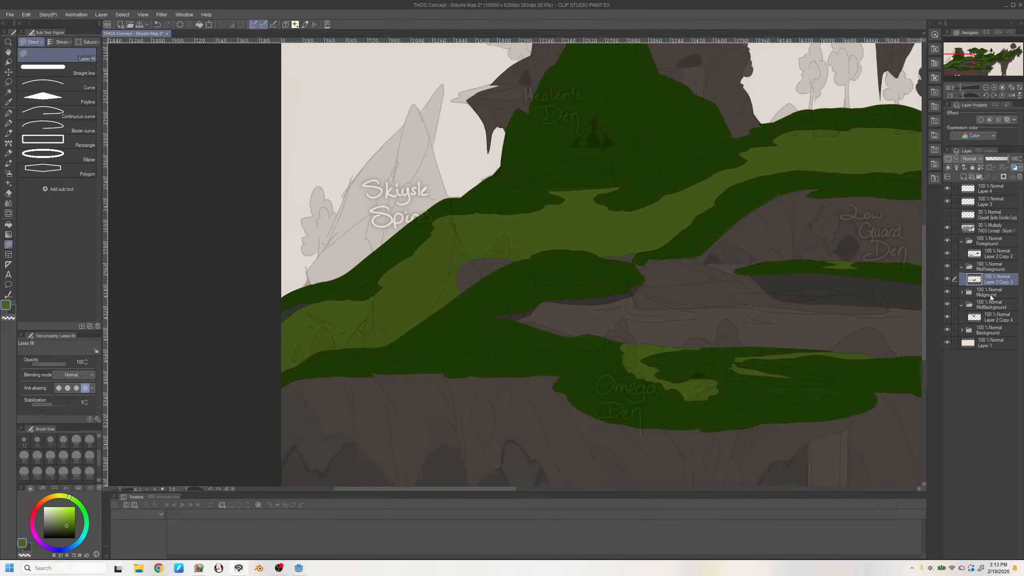
Extend the light green path on the Midground folder's Layer 2 to the trimmed grass edge, undoing the oversized fill
click(987, 319)
click(961, 292)
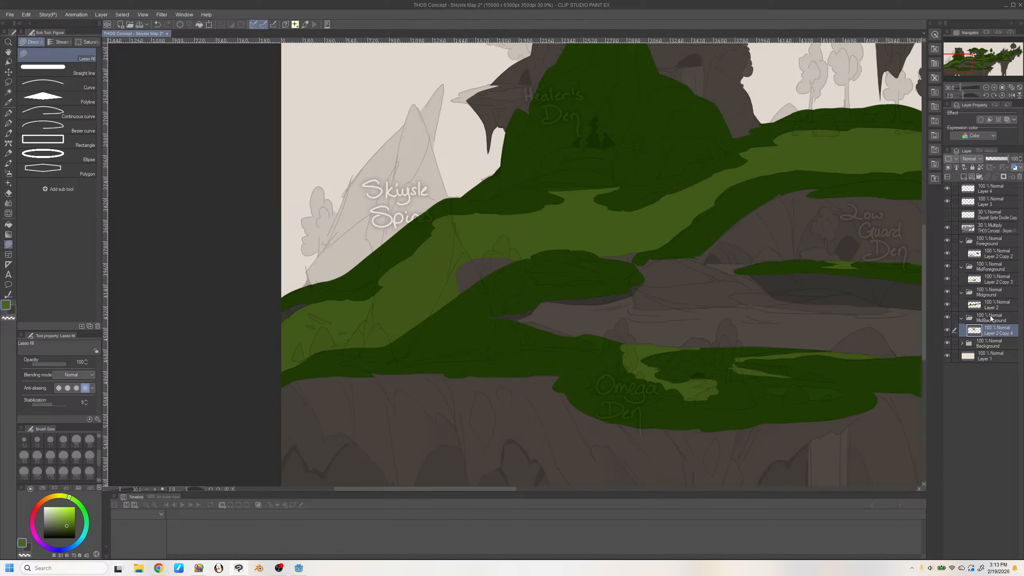
click(995, 304)
mouse_move(484, 248)
mouse_down()
mouse_move(525, 244)
mouse_move(486, 249)
mouse_move(485, 300)
mouse_move(482, 276)
mouse_up()
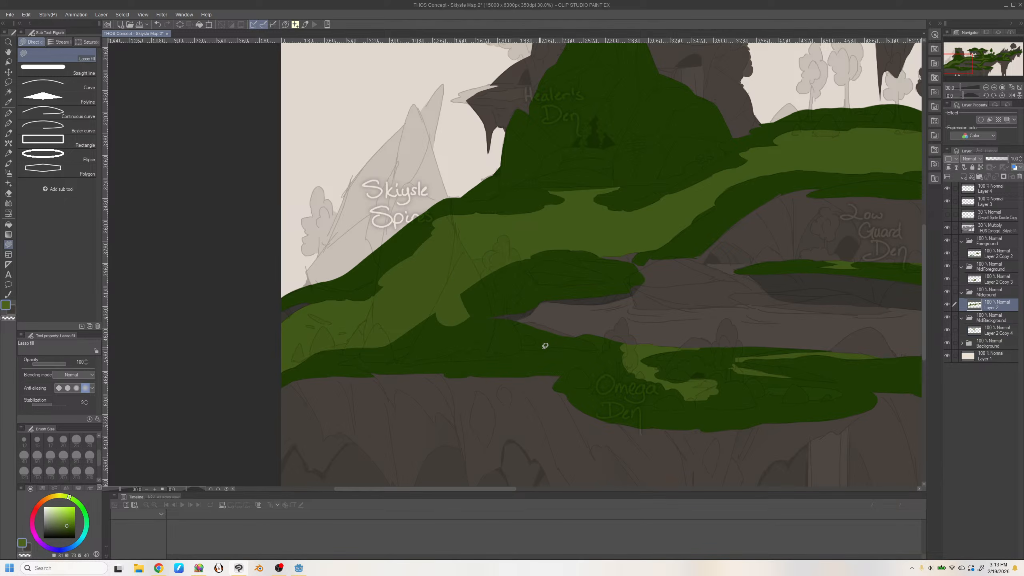
key(ctrl+z)
key(x)
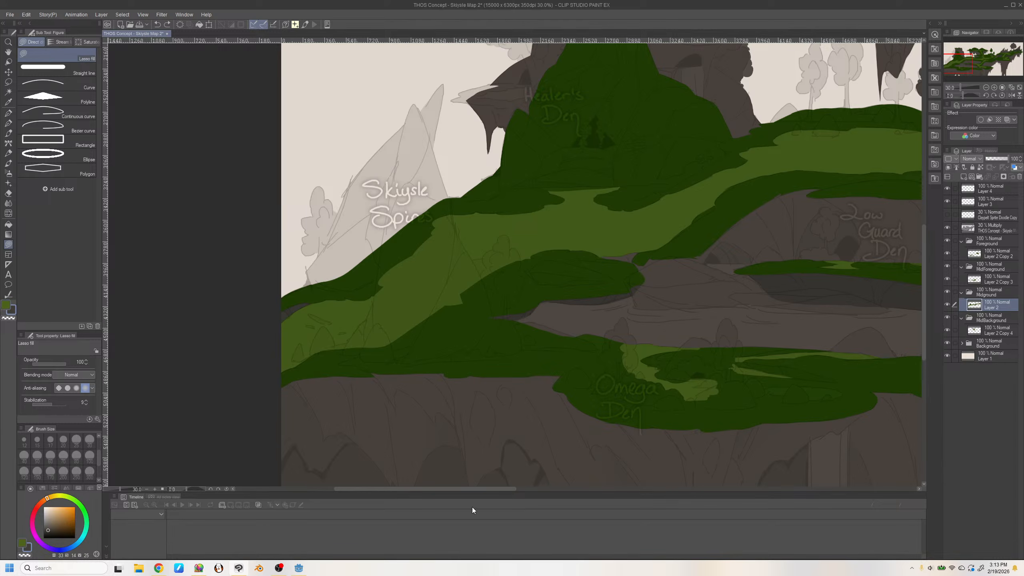
Try to apply a tonal correction to the flat colour layers of the Foreground, MidForeground, Midground and MidBackground folders together
drag(959, 63, 966, 58)
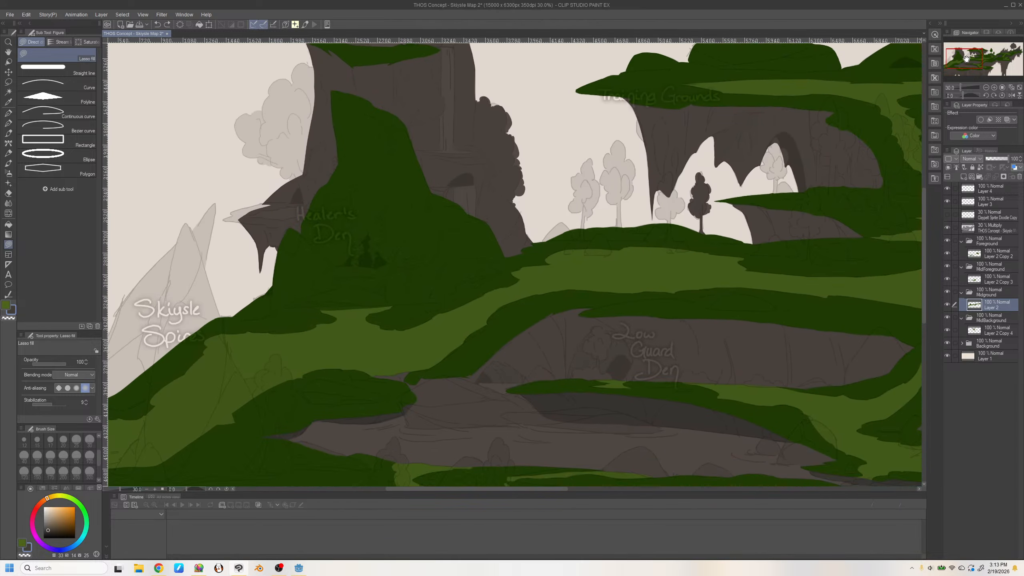
click(996, 330)
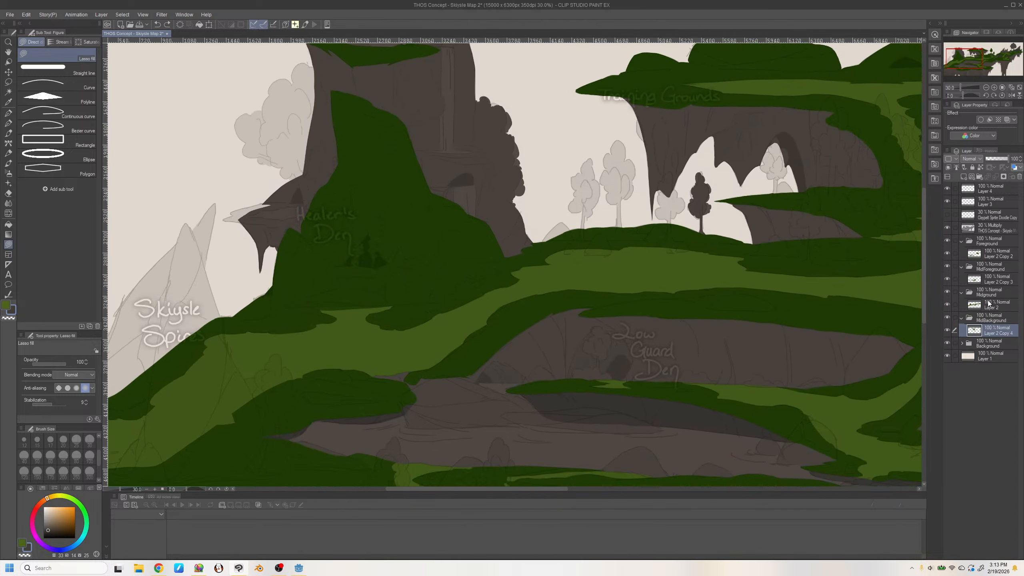
ctrl+click(985, 305)
ctrl+click(993, 280)
ctrl+click(992, 257)
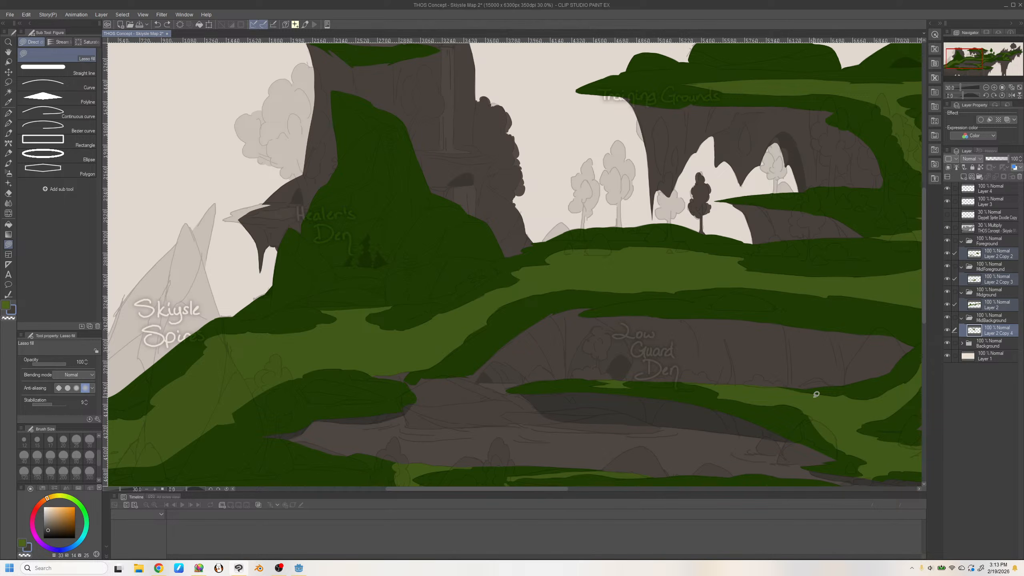
click(164, 17)
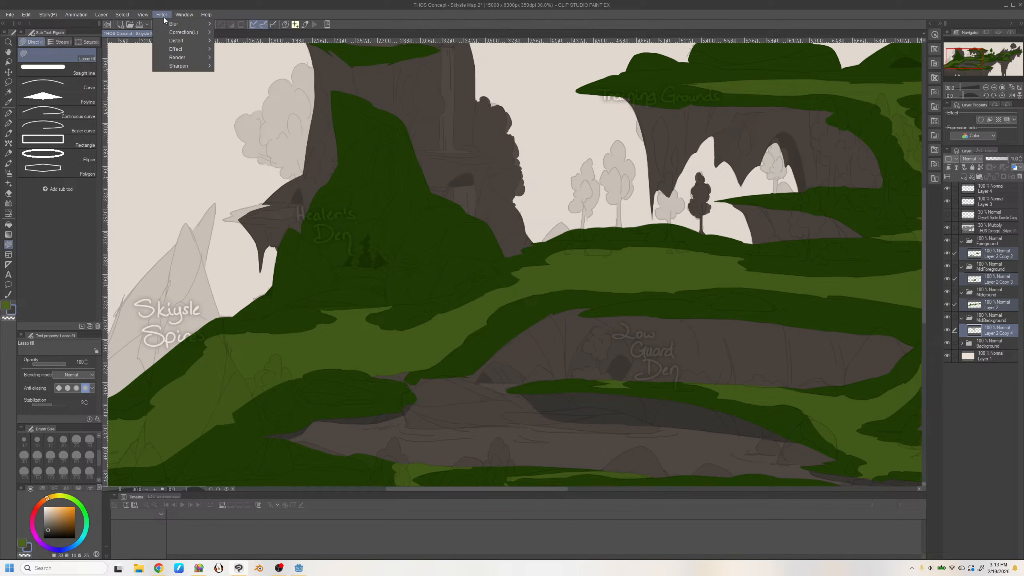
mouse_move(140, 19)
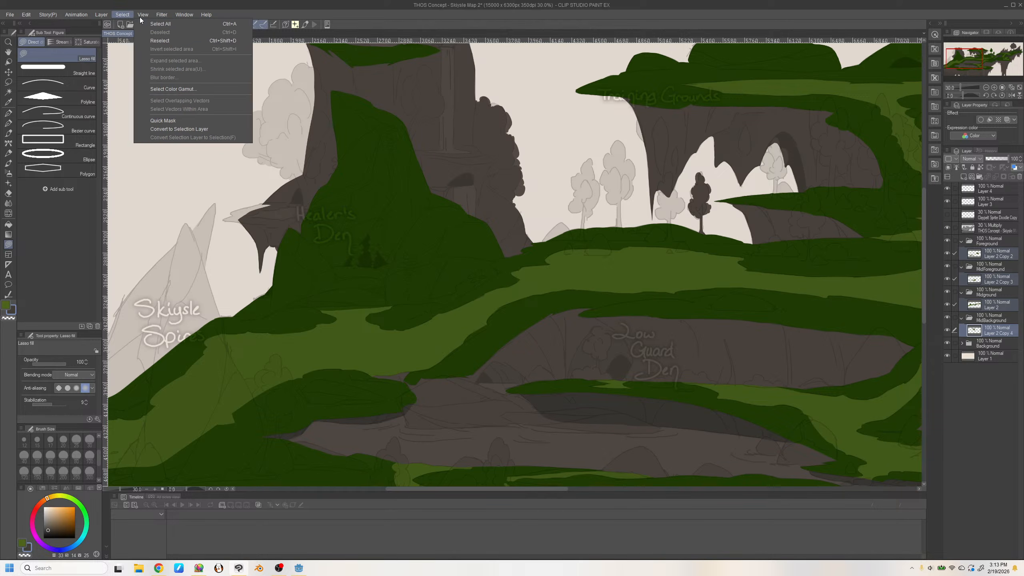
mouse_move(26, 15)
mouse_move(75, 185)
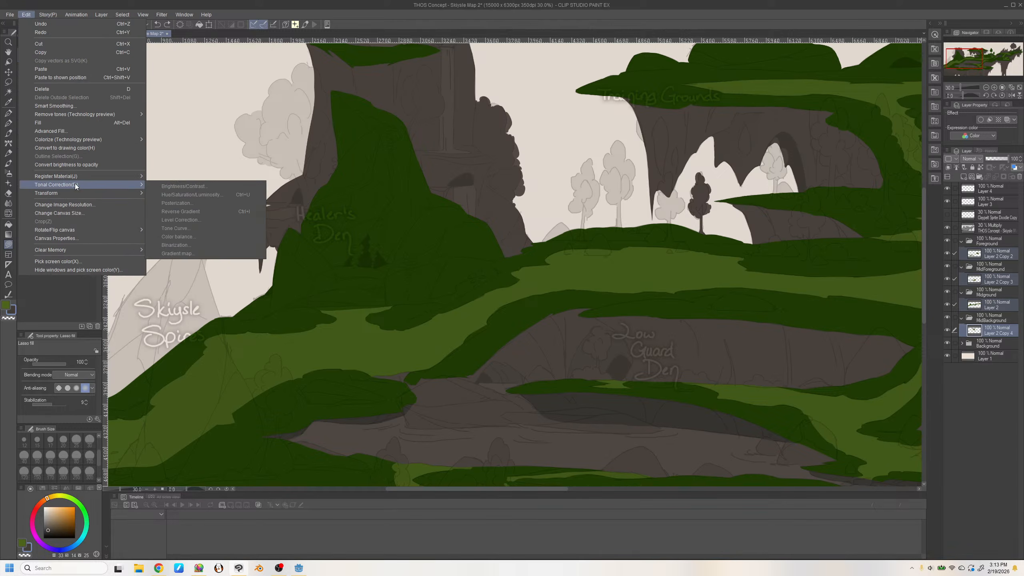
Add a Hue/Saturation/Luminosity correction layer above the flat colour layer in the MidBackground folder
click(997, 332)
click(1000, 333)
right_click(996, 333)
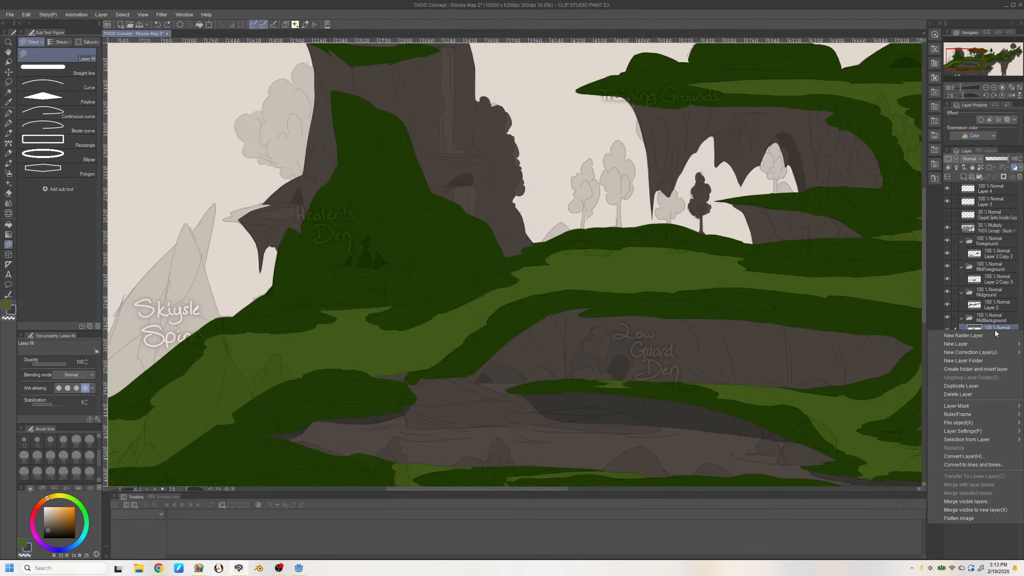
mouse_move(987, 352)
click(899, 362)
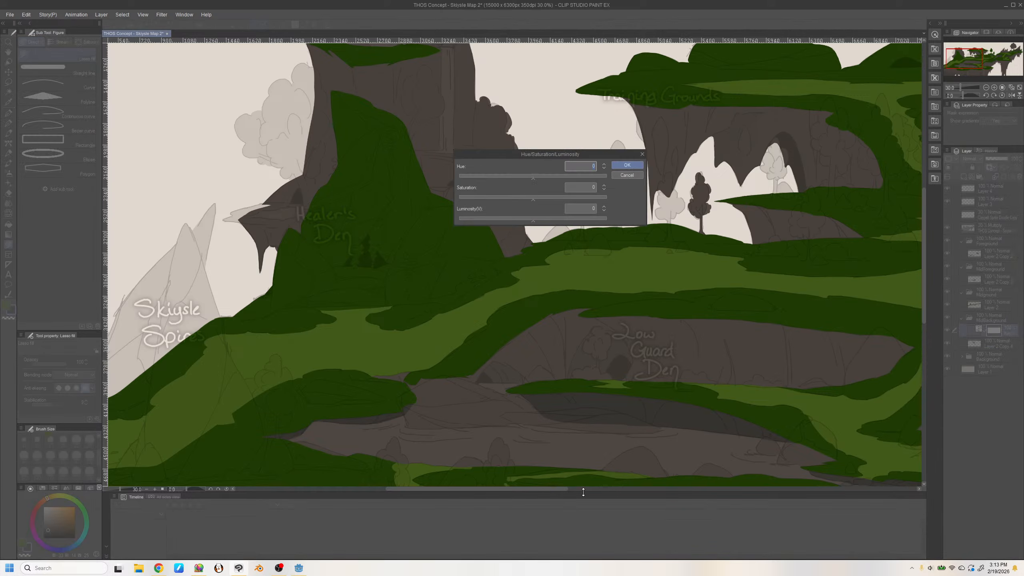
Set the MidBackground correction to Hue 20 and Saturation 10, and apply it
click(539, 198)
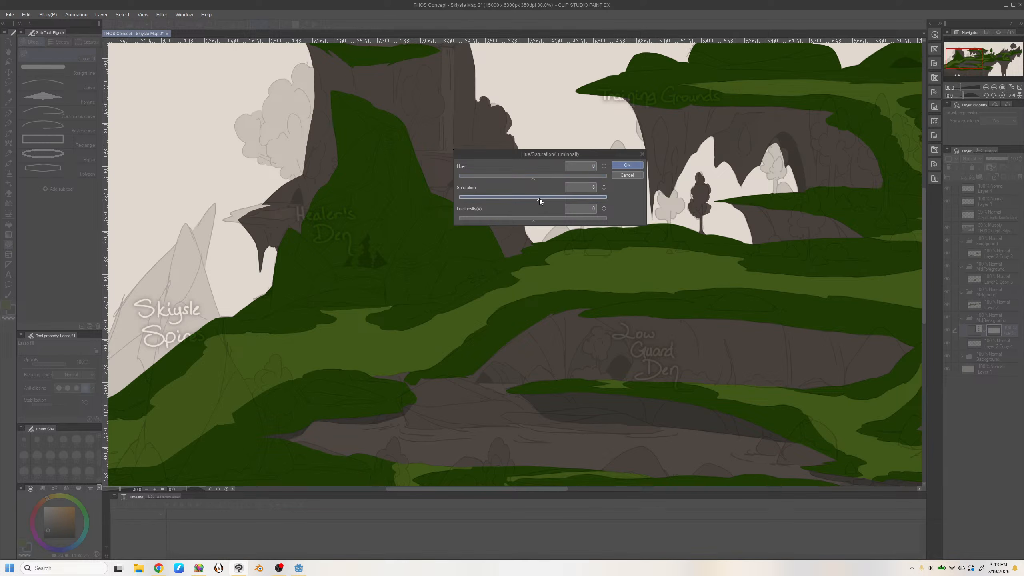
click(536, 177)
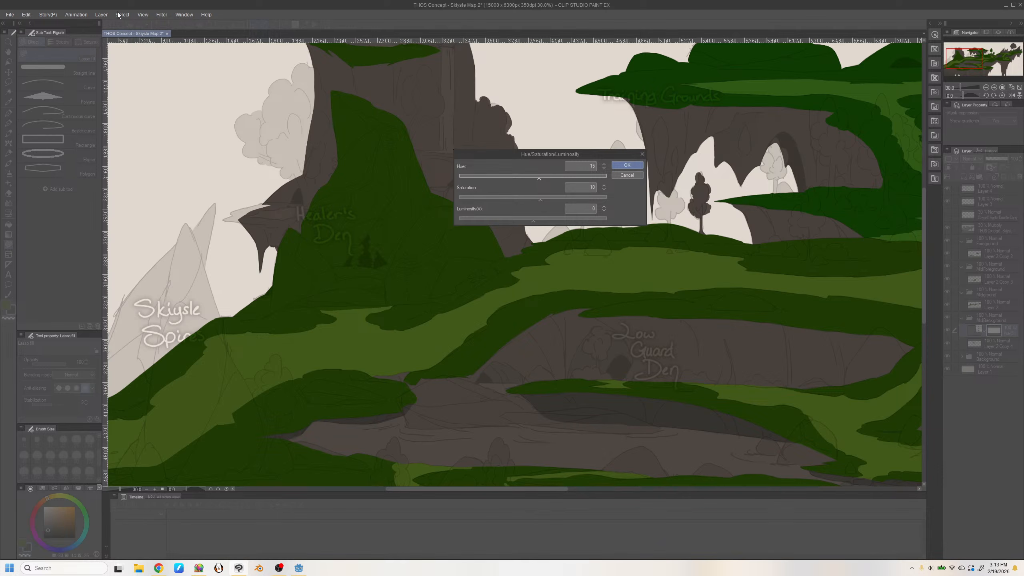
key(alt+Tab)
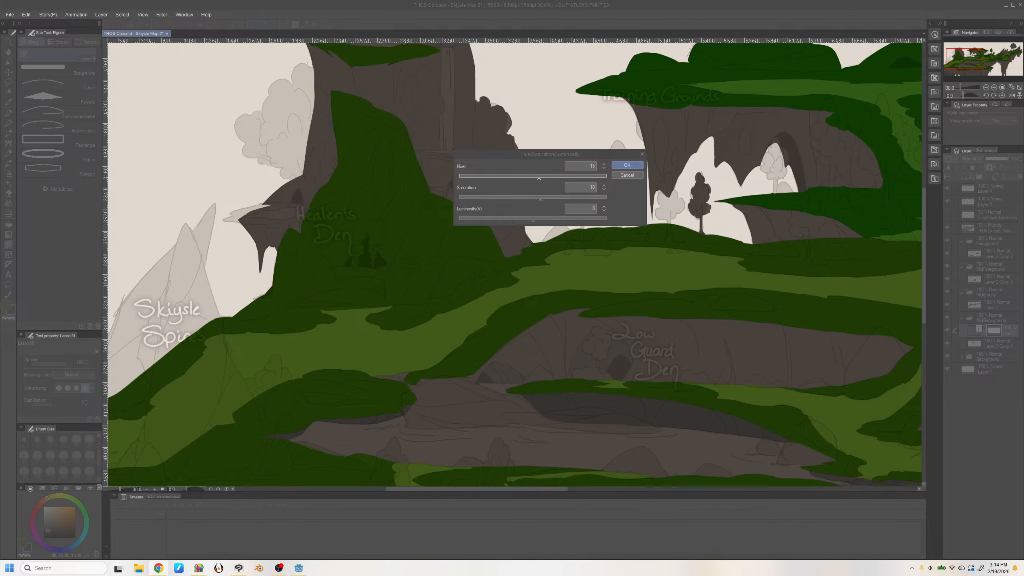
click(541, 178)
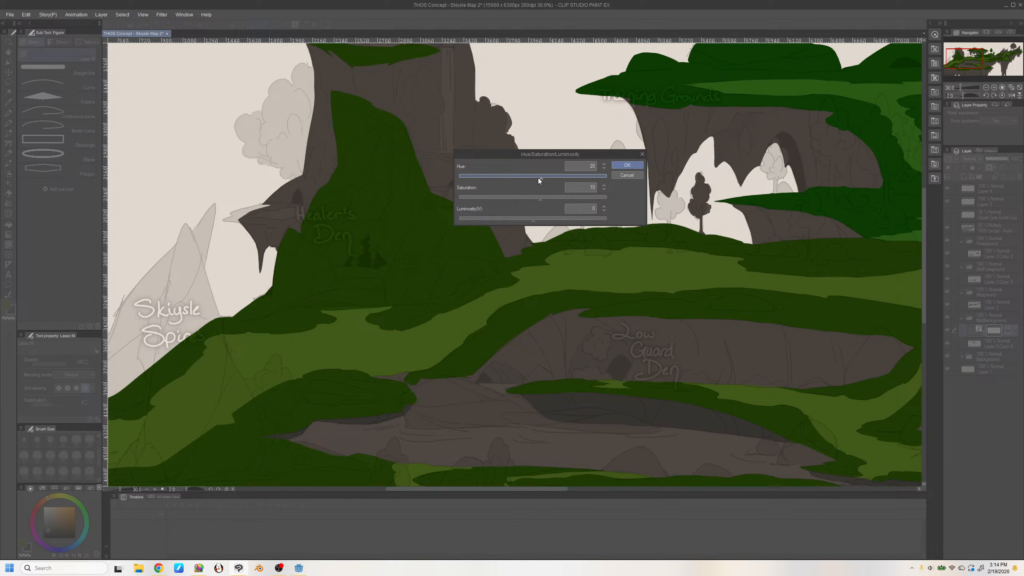
click(629, 165)
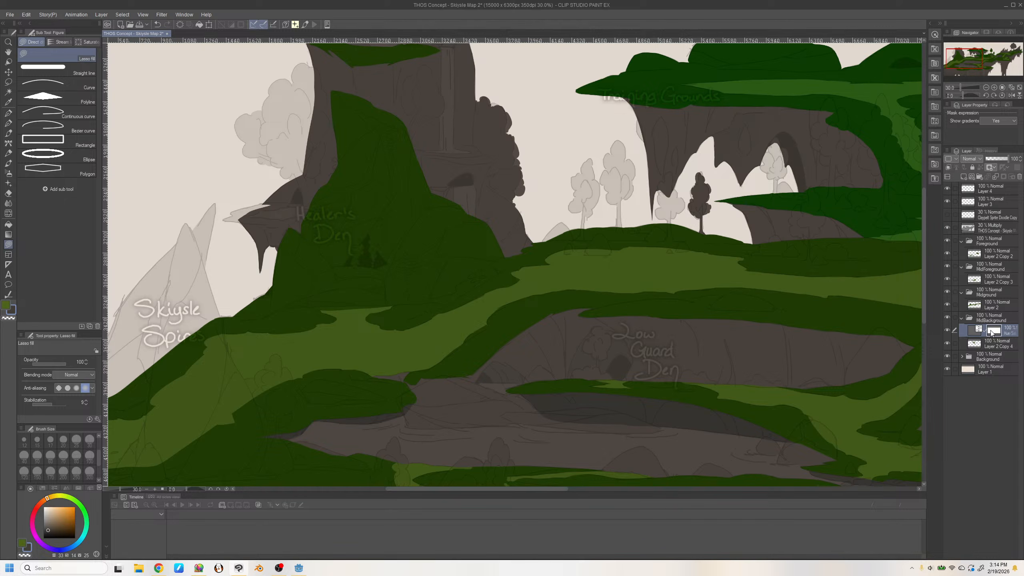
Try moving the correction layer's mask onto the Midground folder, and undo the move
drag(991, 331, 995, 294)
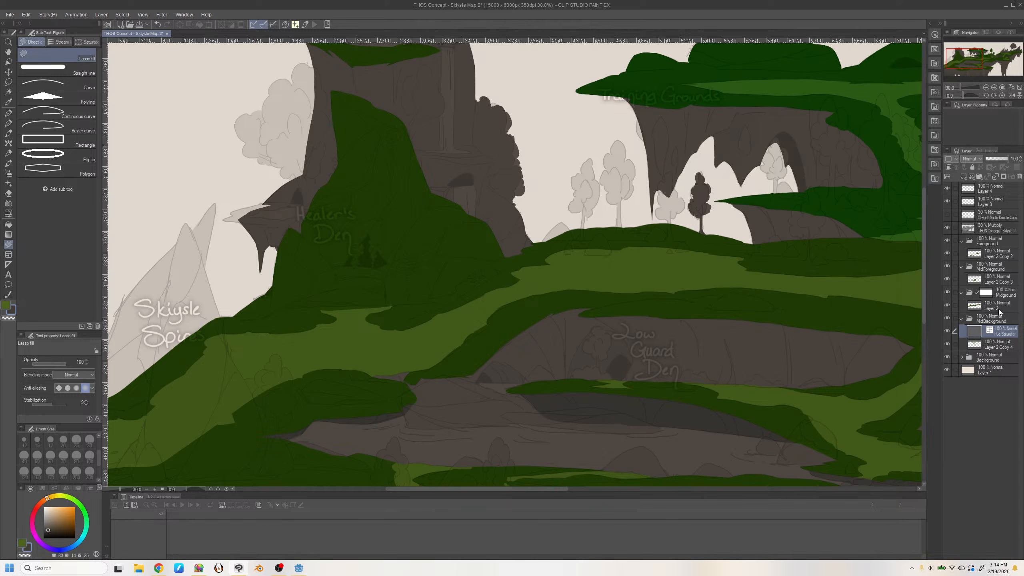
click(996, 297)
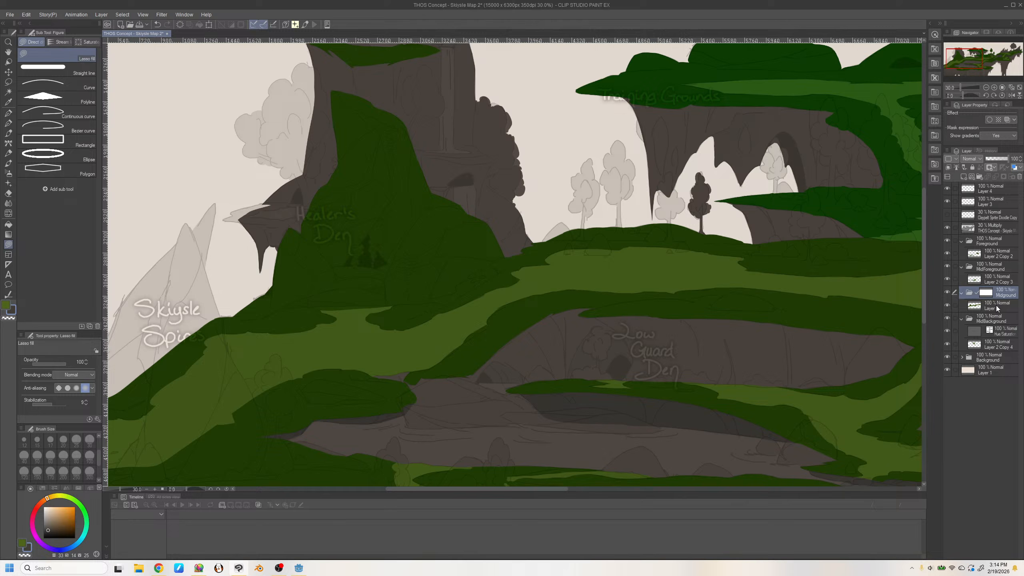
click(994, 333)
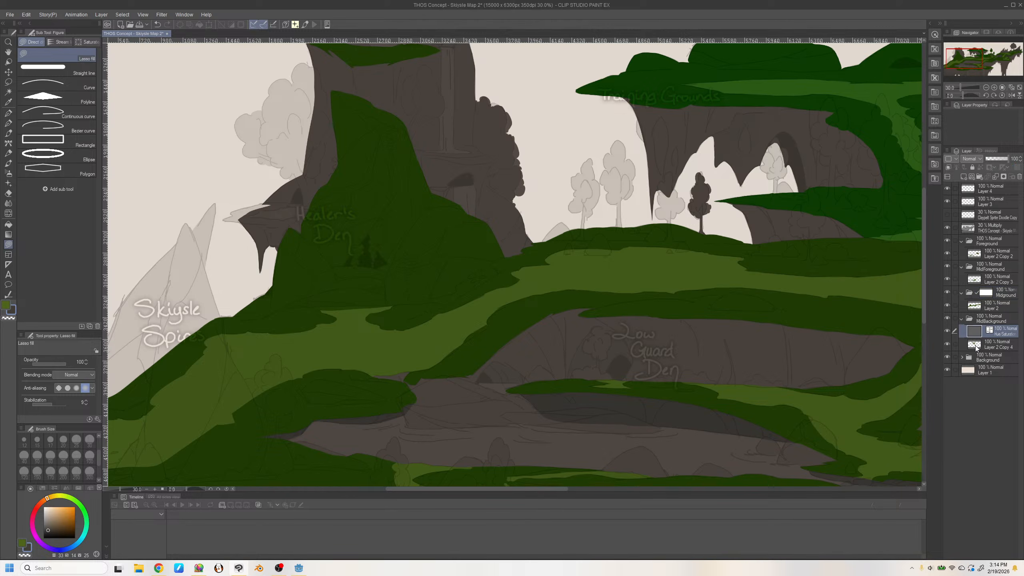
key(ctrl+z)
key(ctrl+y)
key(ctrl+z)
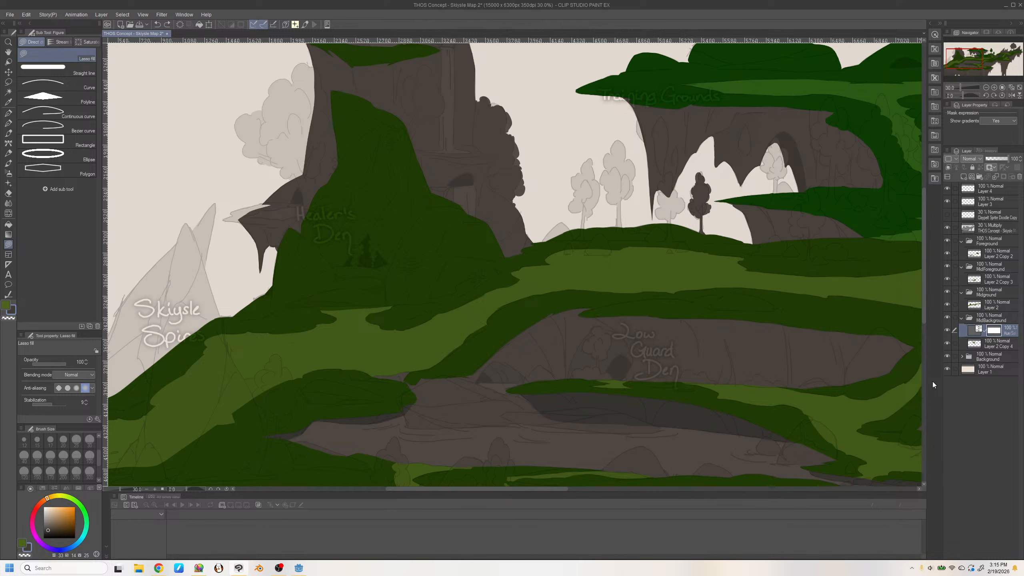
Paste copies of the Hue/Saturation/Luminosity correction layer above the flat colour layers in the Midground, MidForeground and Foreground folders
click(998, 305)
key(ctrl+v)
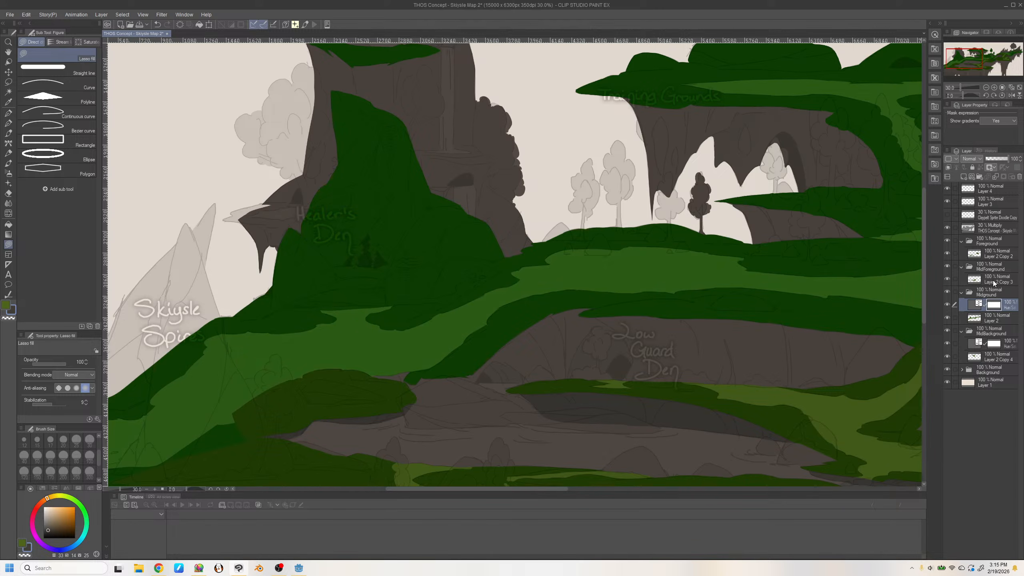
click(994, 284)
key(ctrl+v)
click(993, 255)
key(ctrl+v)
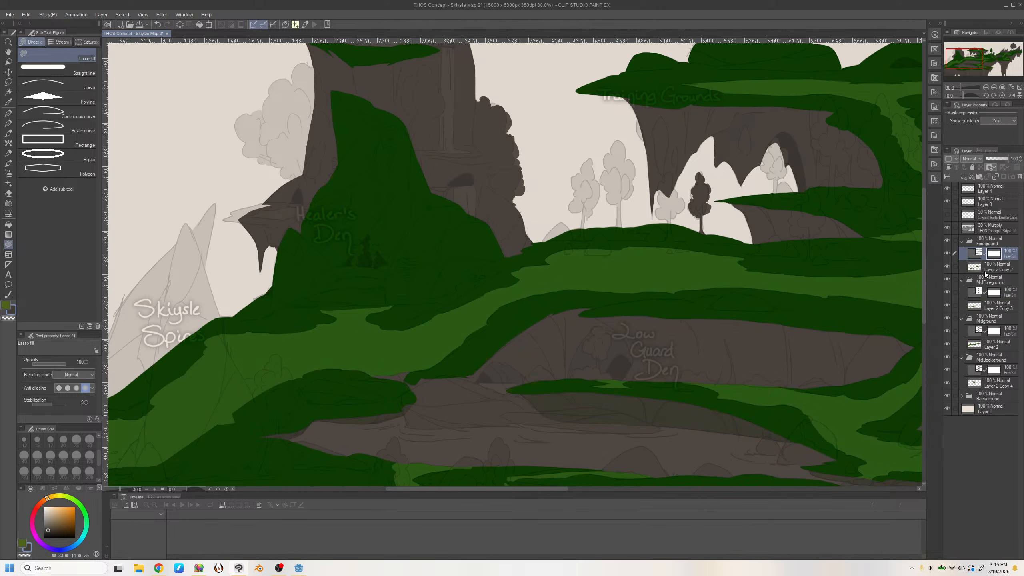
Merge each correction layer into the flat colour layer beneath it in the Foreground, MidForeground, Midground and MidBackground folders
click(985, 88)
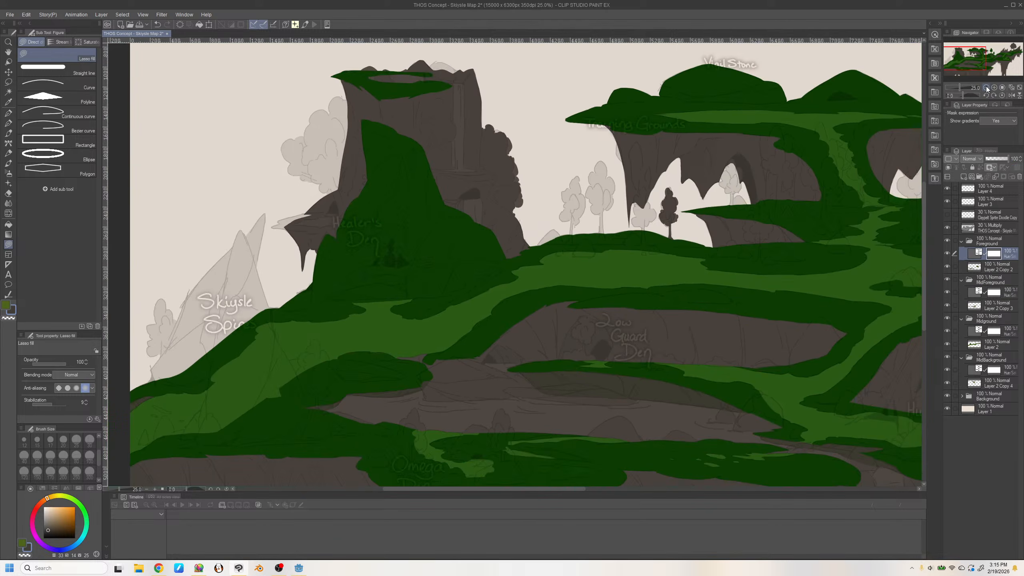
click(985, 88)
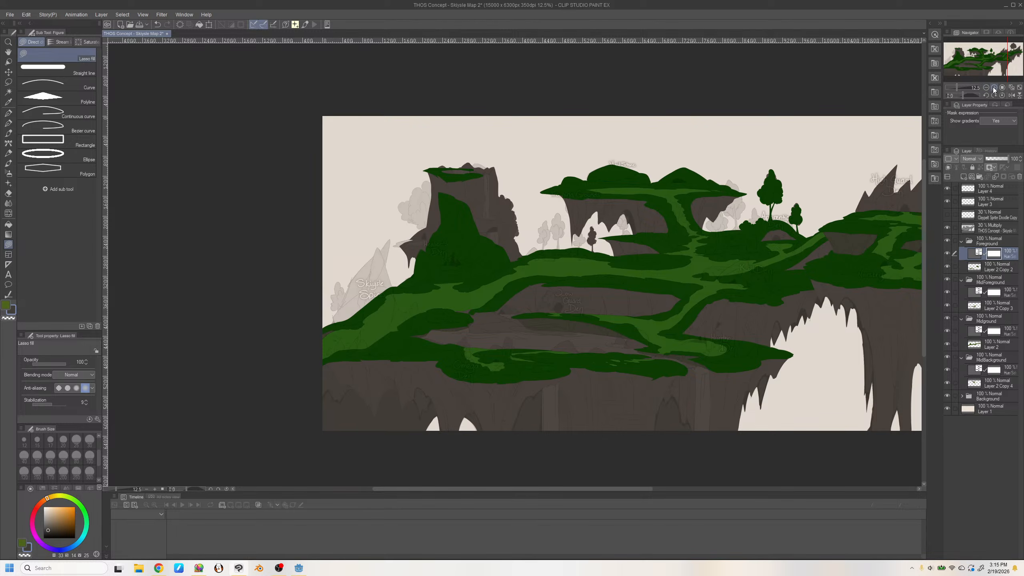
click(993, 88)
drag(979, 62, 991, 67)
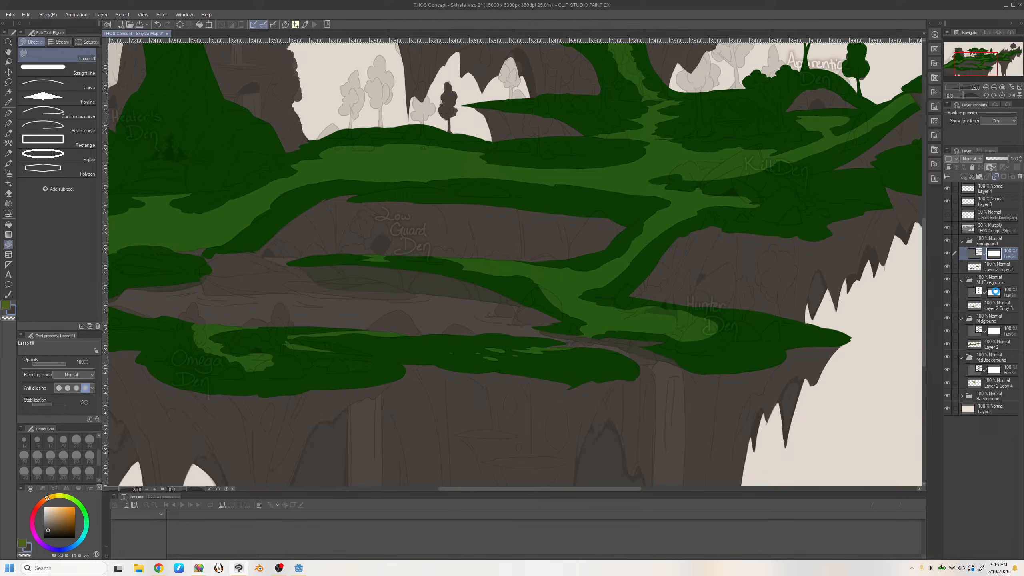
click(1005, 280)
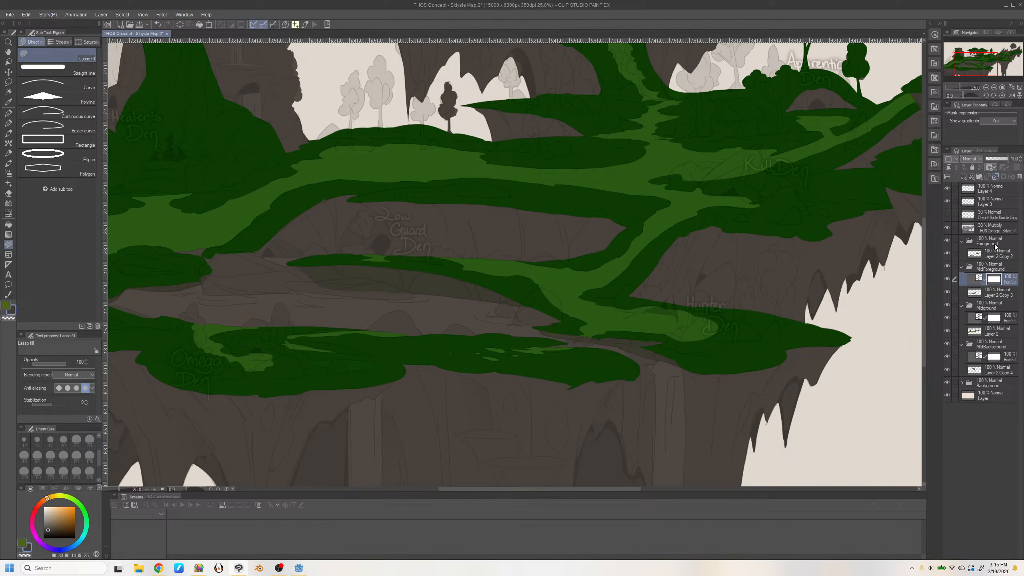
key(ctrl+e)
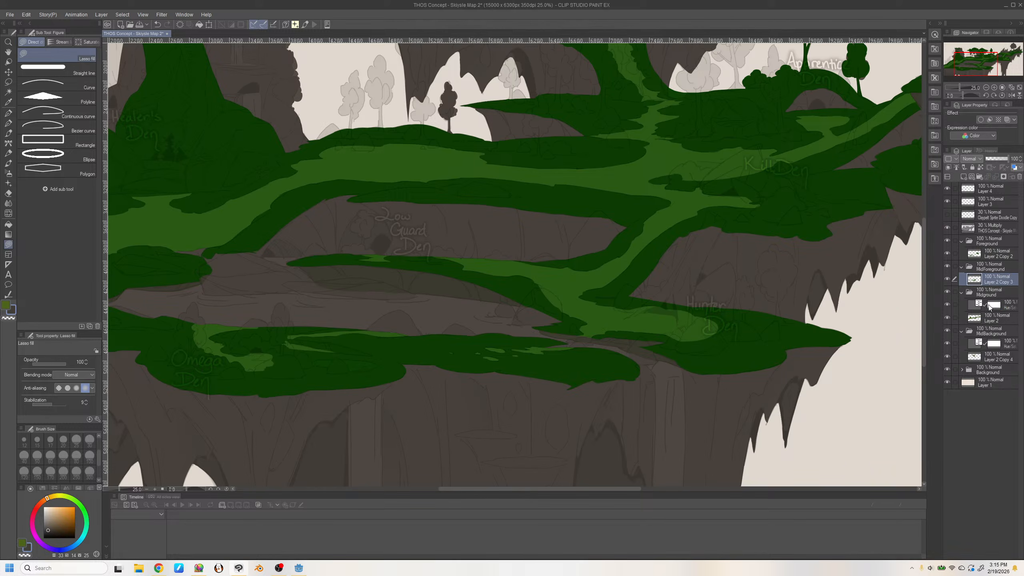
click(1010, 309)
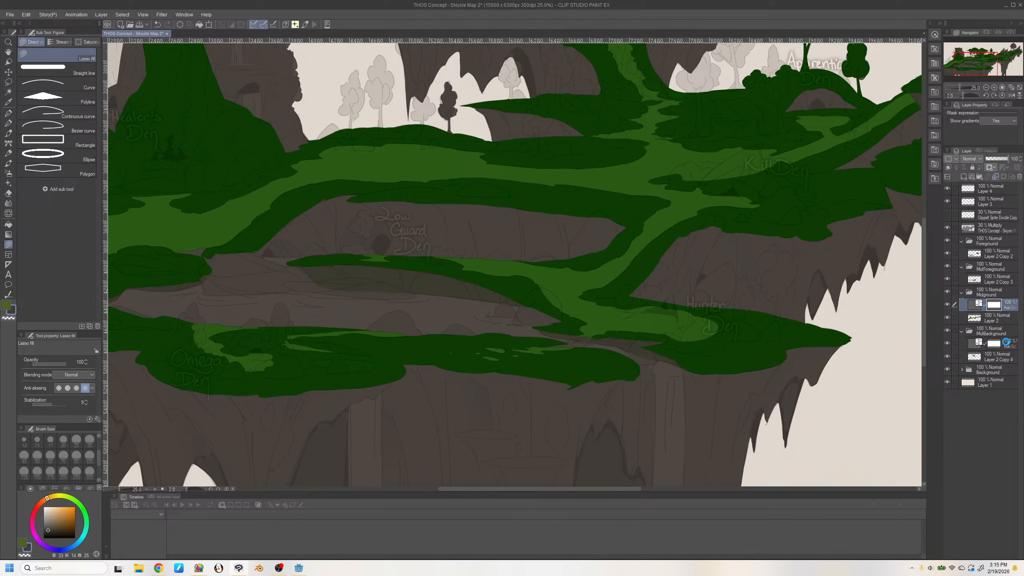
key(ctrl+e)
click(1007, 329)
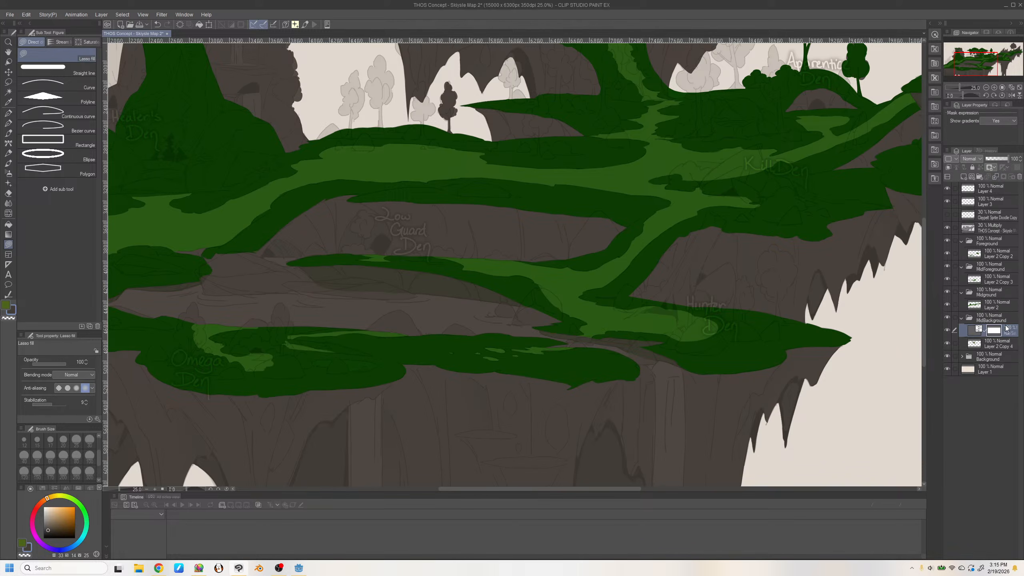
click(1002, 177)
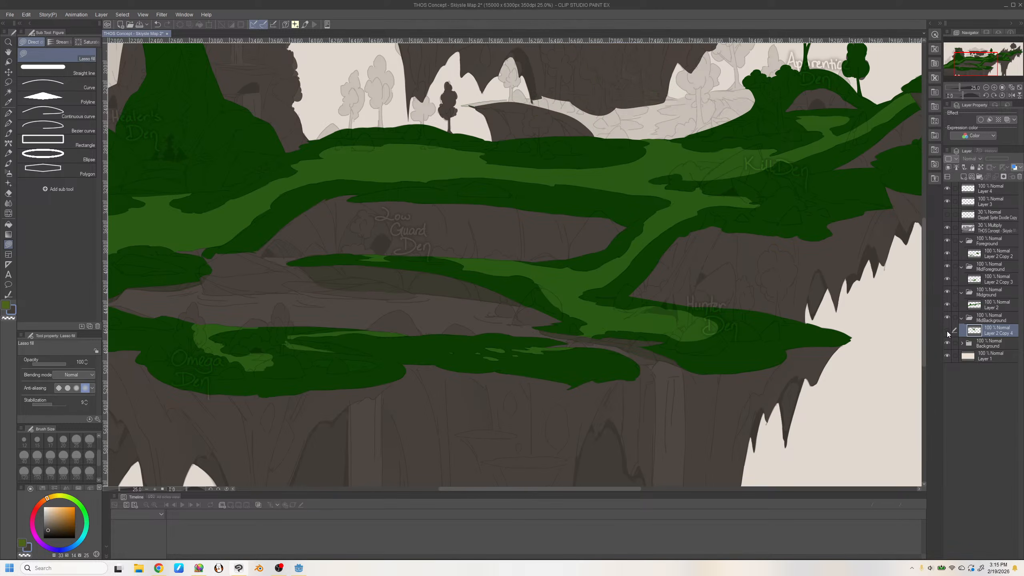
Collapse the four open depth folders and toggle the visibility of the MidForeground and Midground folders to check what each contains
click(961, 241)
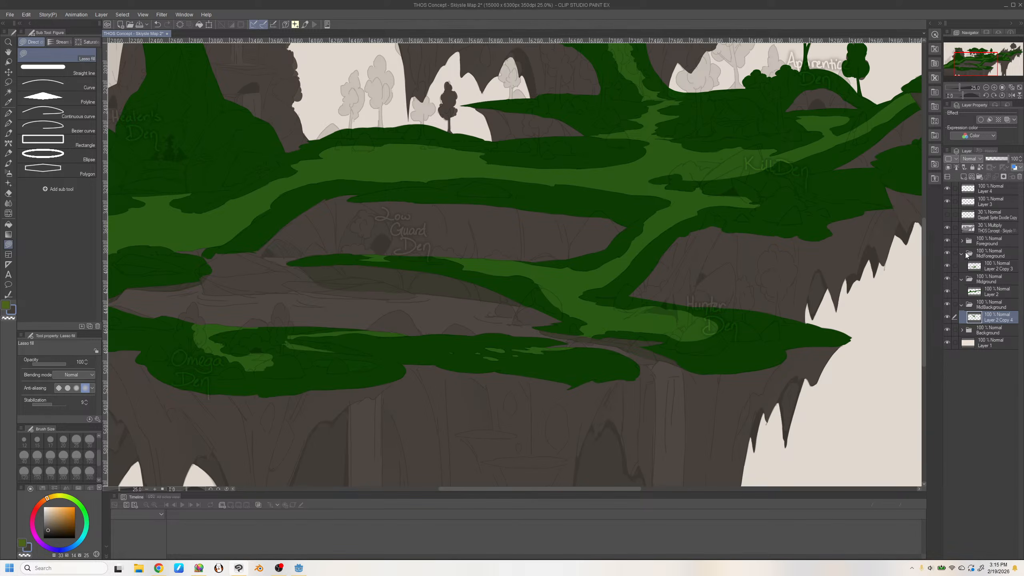
click(962, 253)
click(962, 266)
click(961, 279)
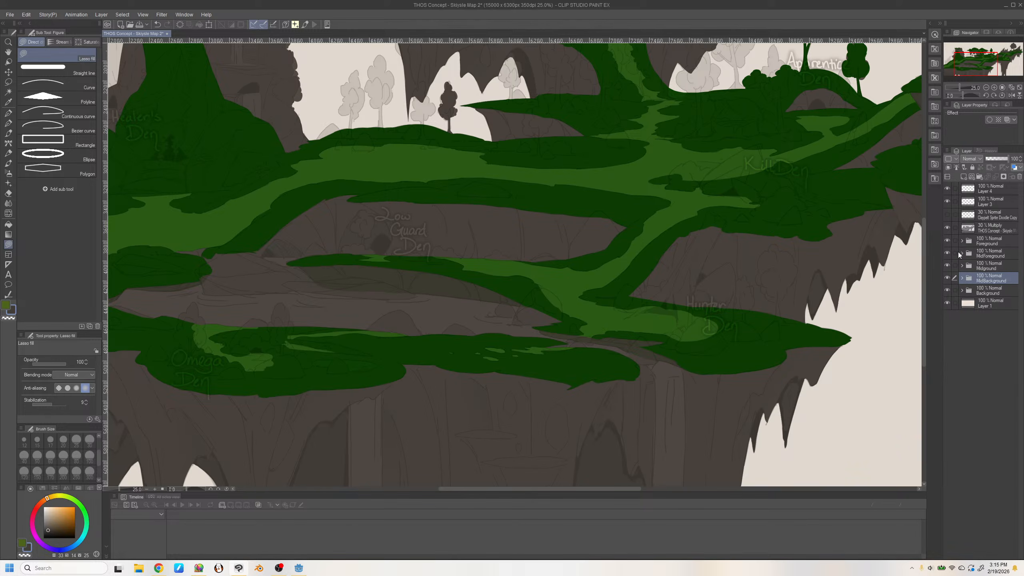
click(945, 253)
click(945, 254)
click(976, 267)
click(945, 265)
click(945, 266)
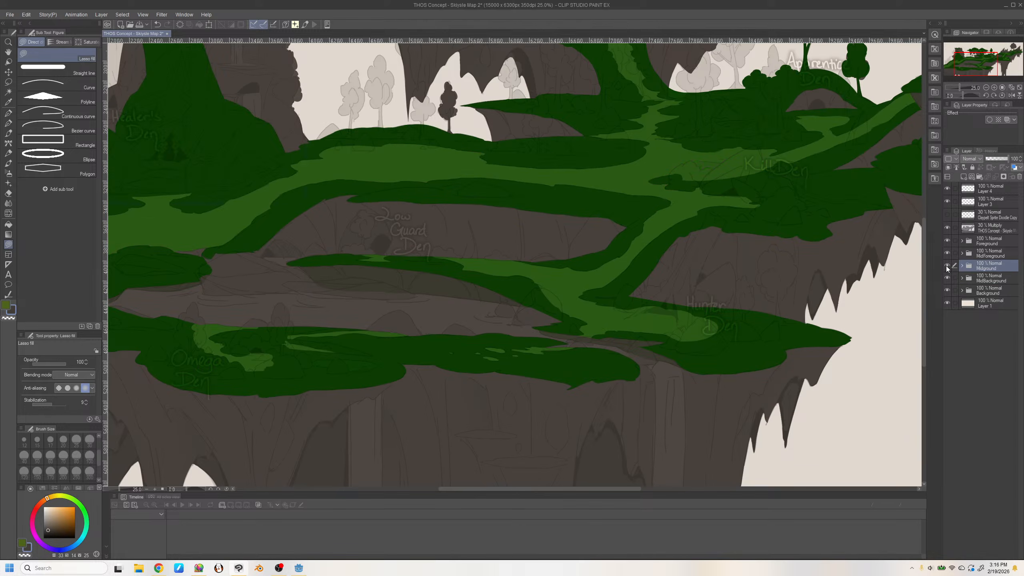
On a new layer above the Midground folder, lasso-fill the lake below Low Guard Den and its outflowing stream in blue
click(963, 176)
click(75, 546)
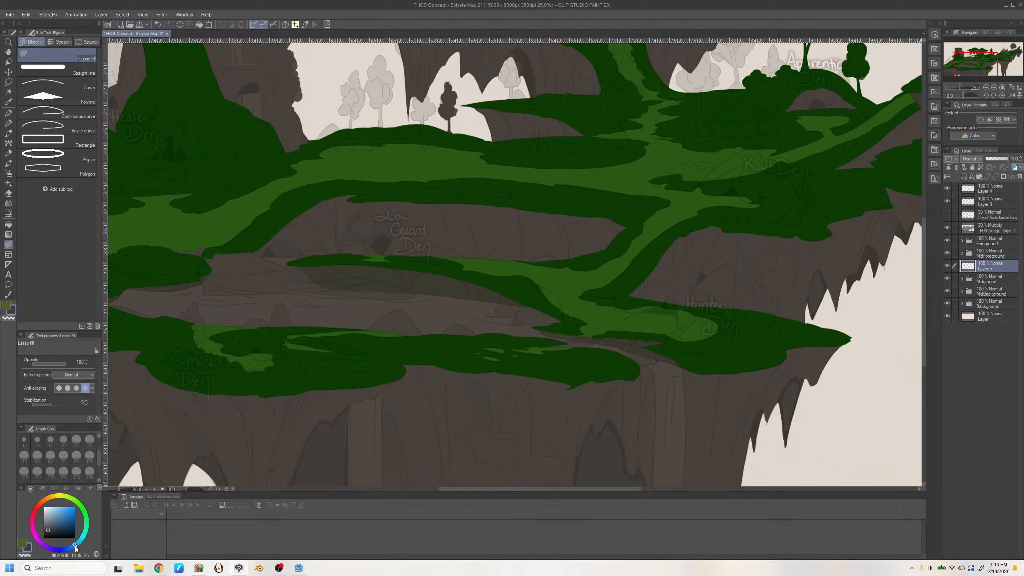
click(62, 518)
mouse_move(394, 287)
mouse_down()
mouse_move(353, 338)
mouse_move(403, 288)
mouse_up()
drag(617, 489, 597, 488)
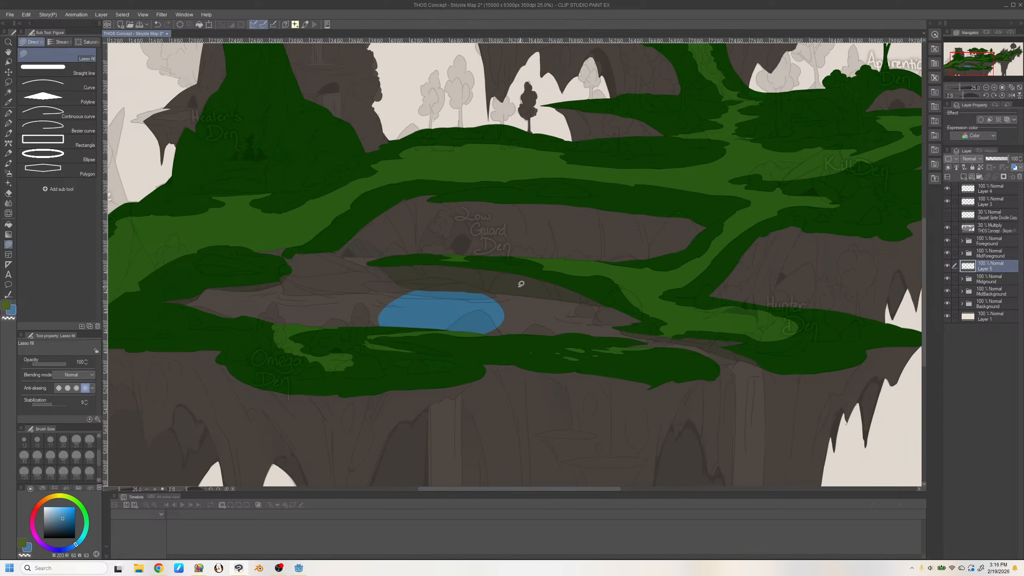
mouse_move(521, 284)
mouse_down()
mouse_move(640, 304)
mouse_move(524, 287)
mouse_up()
mouse_move(652, 327)
mouse_down()
mouse_move(686, 322)
mouse_move(661, 326)
mouse_up()
drag(728, 349, 747, 363)
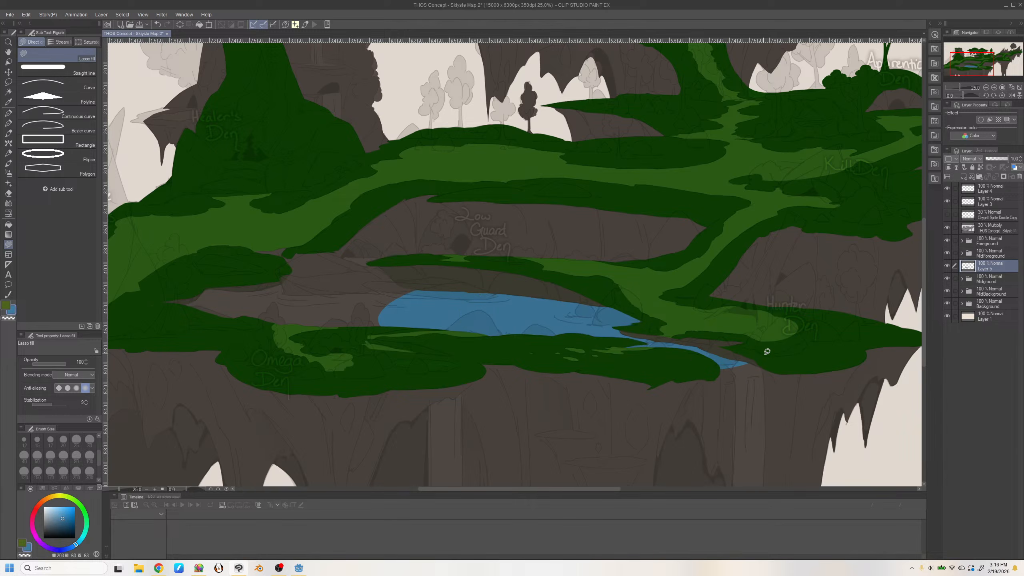
drag(924, 288, 924, 322)
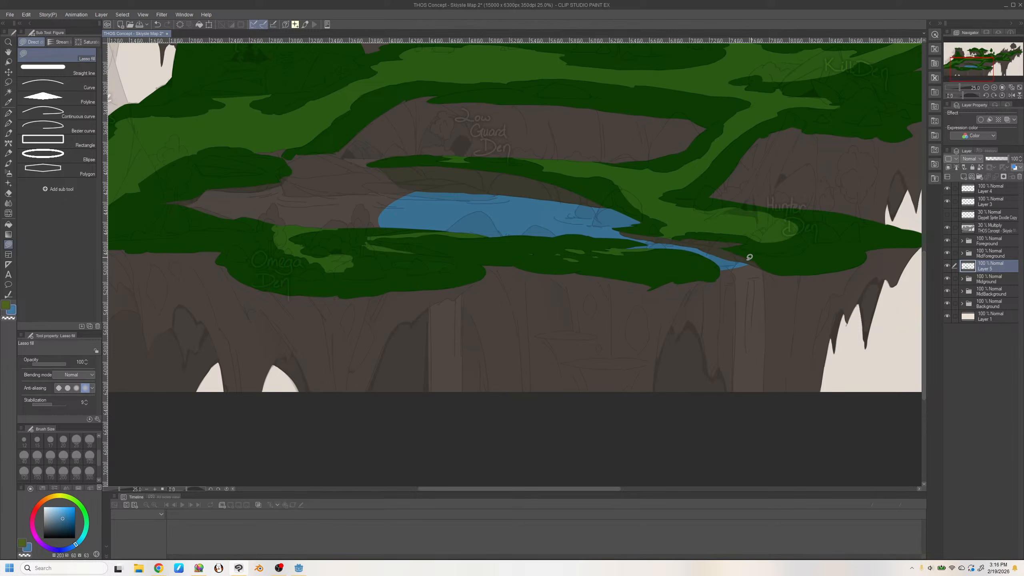
key(ctrl+z)
mouse_move(721, 262)
mouse_down()
mouse_move(751, 262)
mouse_move(721, 266)
mouse_up()
key(ctrl+z)
key(ctrl+z)
Mirror the canvas view and lasso-fill the waterfall from the stream's end down the cliff to the canvas edge in blue
key(h)
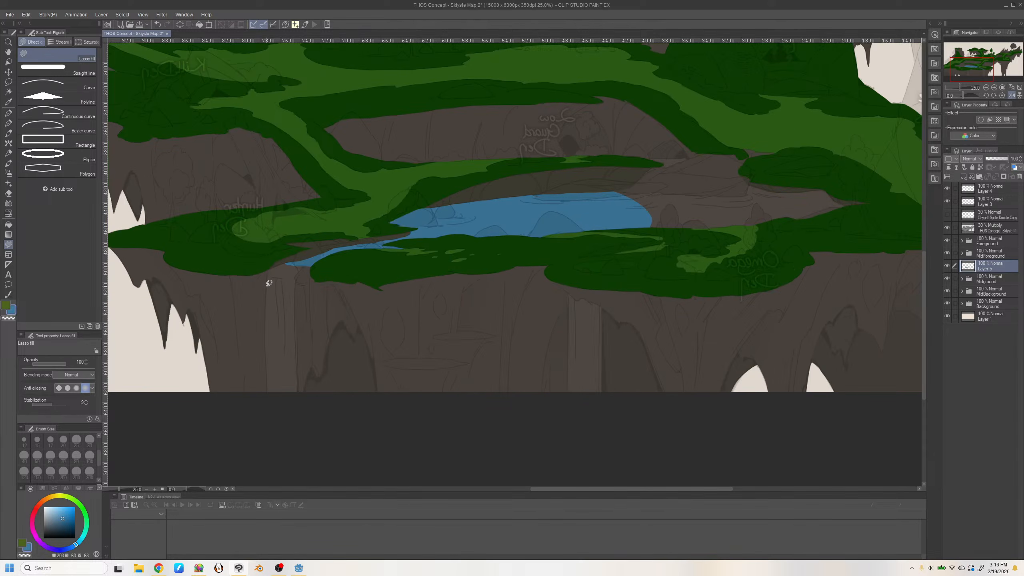
mouse_move(269, 283)
mouse_down()
mouse_move(266, 409)
mouse_move(292, 406)
mouse_move(265, 329)
mouse_move(268, 367)
mouse_move(298, 385)
mouse_up()
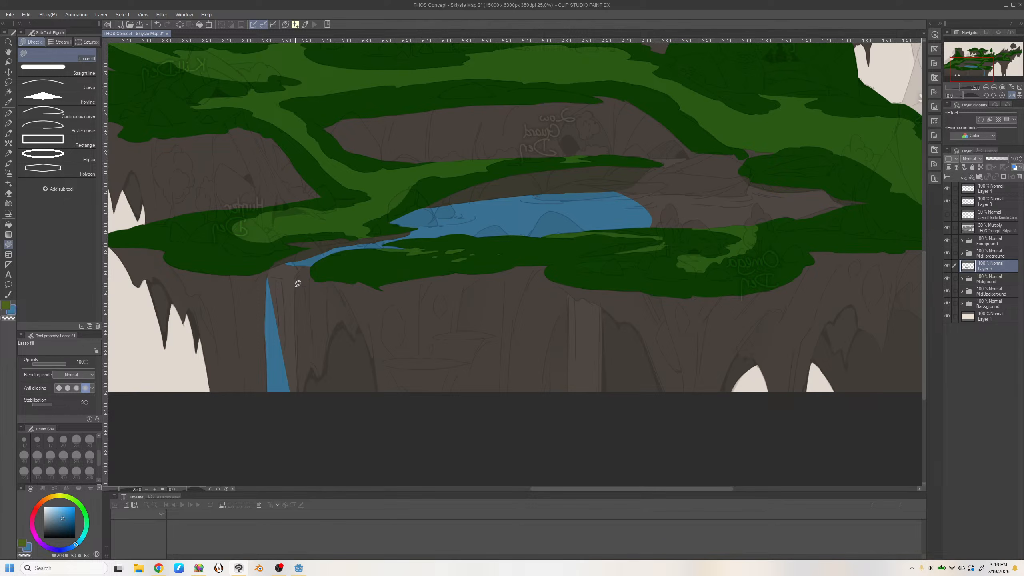
drag(297, 283, 286, 401)
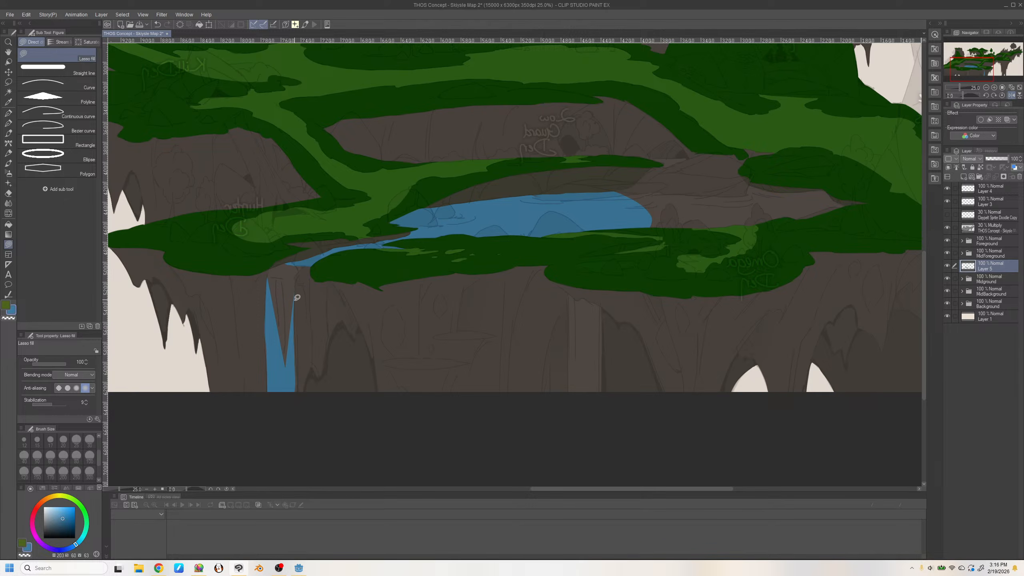
drag(295, 300, 294, 397)
drag(295, 282, 296, 393)
drag(297, 332, 298, 401)
mouse_move(287, 297)
mouse_down()
mouse_move(285, 365)
mouse_move(291, 295)
mouse_move(269, 270)
mouse_move(304, 261)
mouse_move(297, 293)
mouse_move(268, 282)
mouse_move(295, 294)
mouse_move(310, 262)
mouse_move(292, 276)
mouse_move(313, 259)
mouse_move(294, 275)
mouse_up()
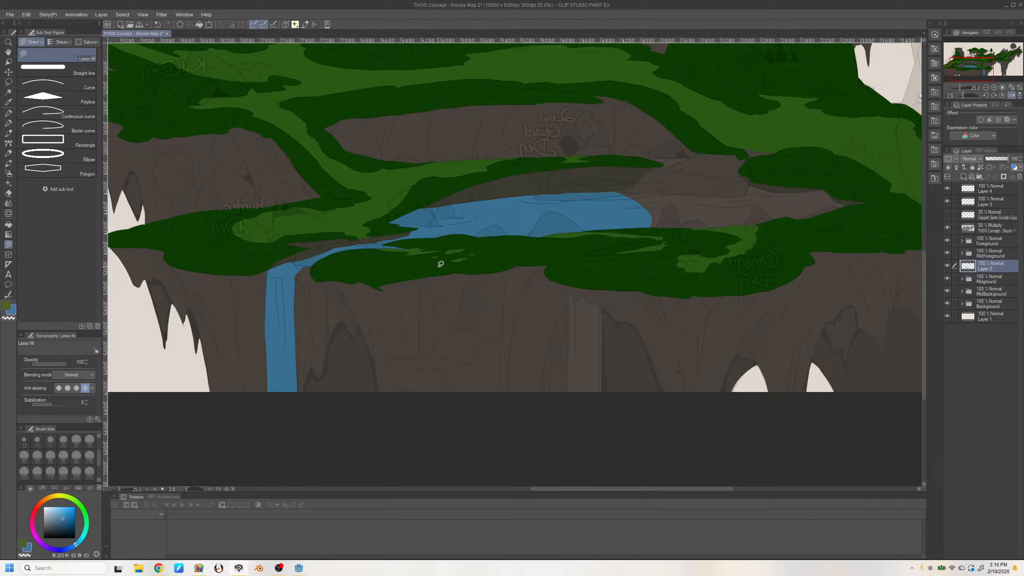
Extend the blue lake fill to its far tip above Omega Den and up over the cascade beside Low Guard Den
drag(637, 232, 633, 187)
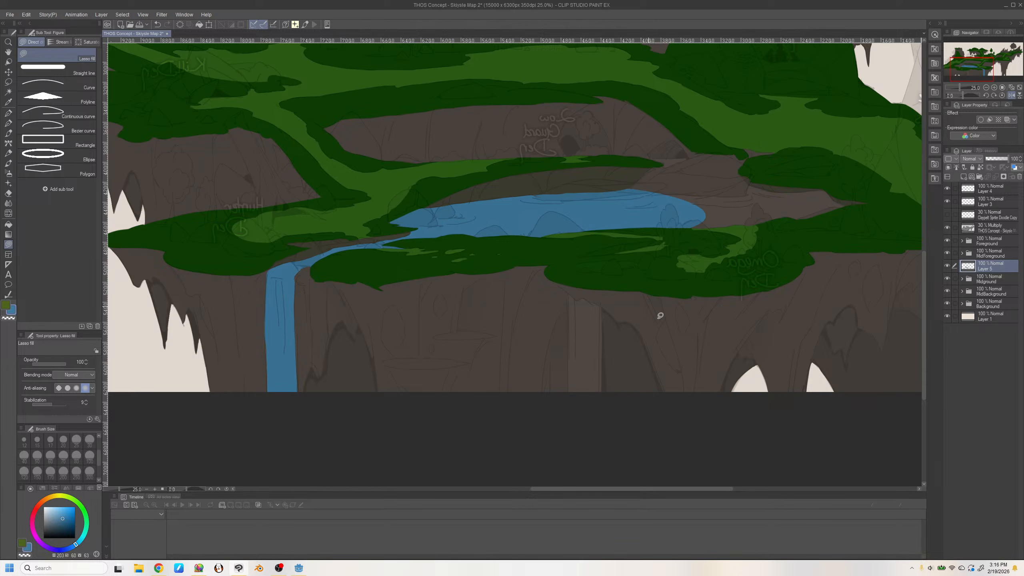
drag(643, 489, 704, 472)
mouse_move(629, 192)
mouse_down()
mouse_move(598, 230)
mouse_move(588, 182)
mouse_move(525, 233)
mouse_move(517, 182)
mouse_move(597, 194)
mouse_up()
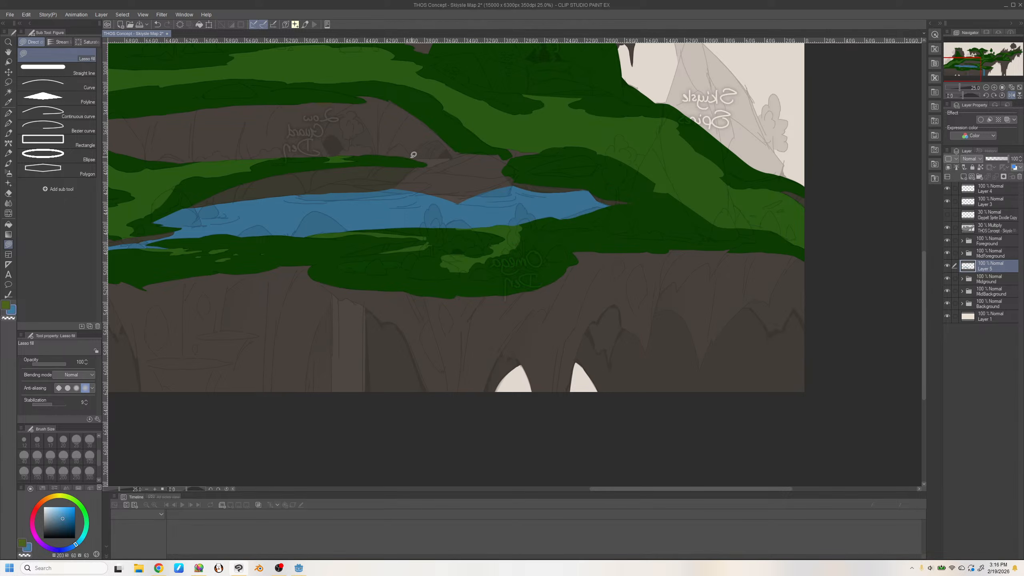
mouse_move(400, 157)
mouse_down()
mouse_move(451, 155)
mouse_move(520, 202)
mouse_move(387, 194)
mouse_up()
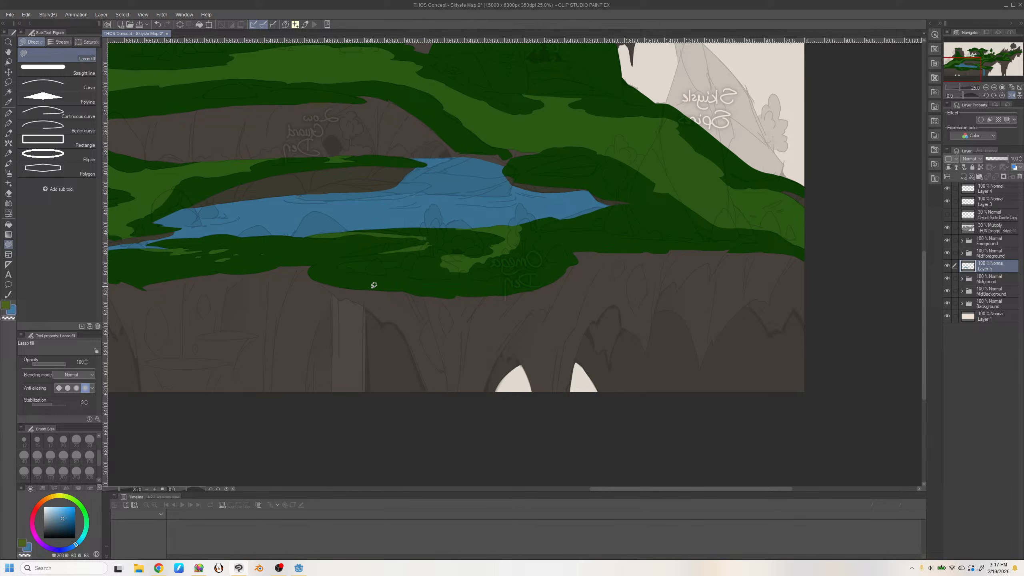
Return the canvas view to its unmirrored orientation and examine the blue water against the whole map
drag(971, 69, 977, 62)
click(1011, 95)
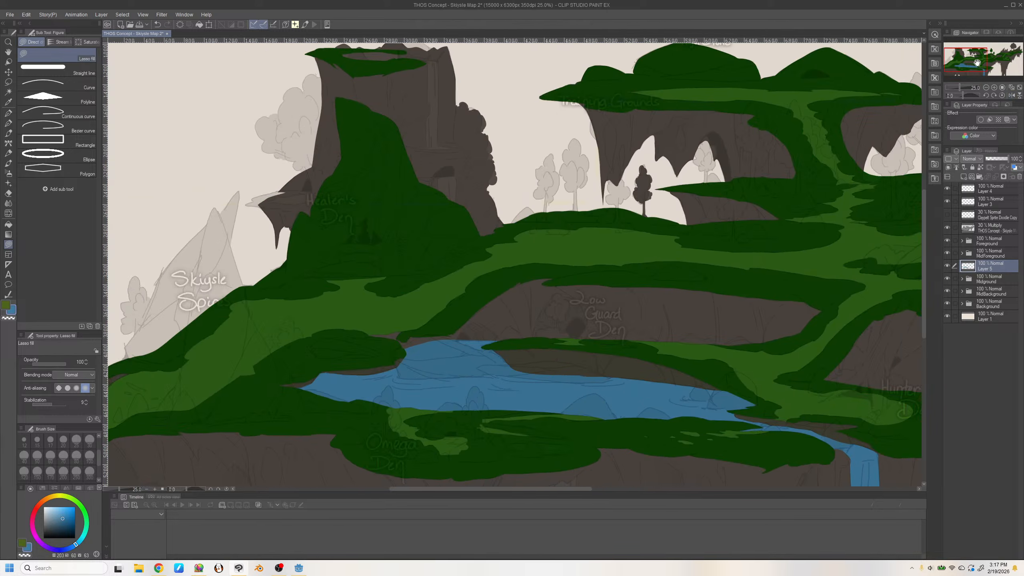
mouse_move(975, 60)
mouse_down()
mouse_move(1000, 62)
mouse_move(977, 66)
mouse_up()
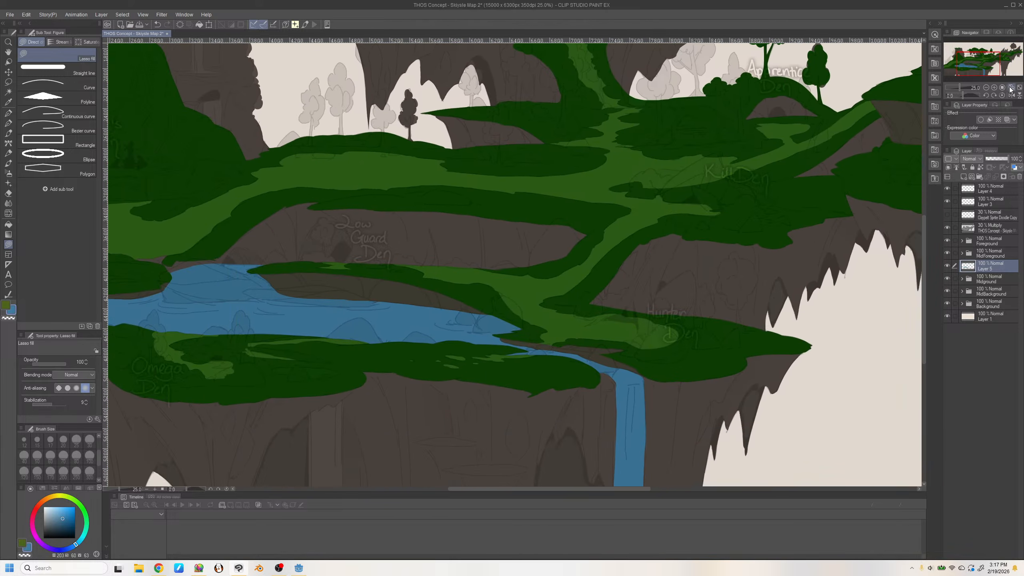
click(1011, 88)
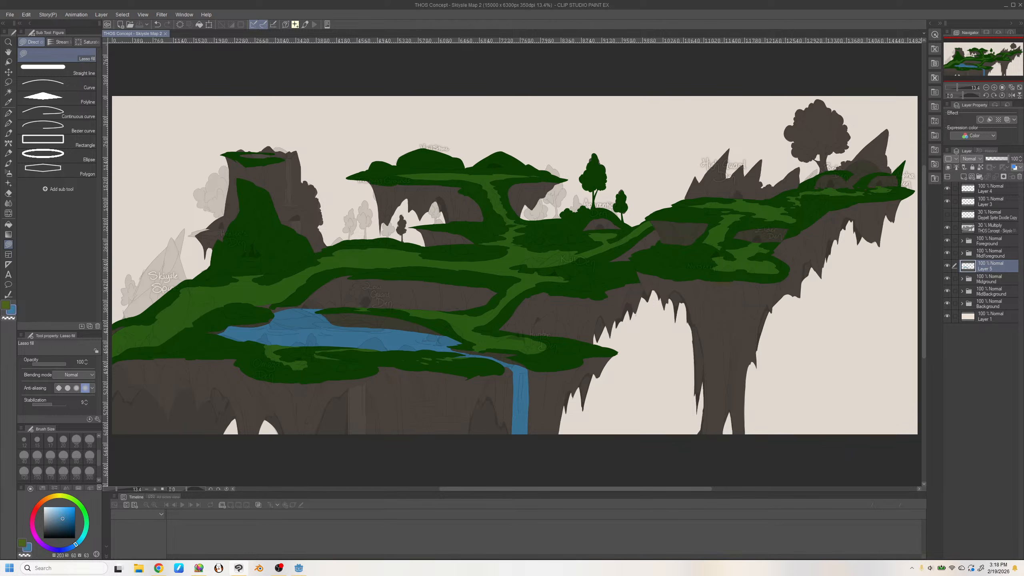
key(alt+Tab)
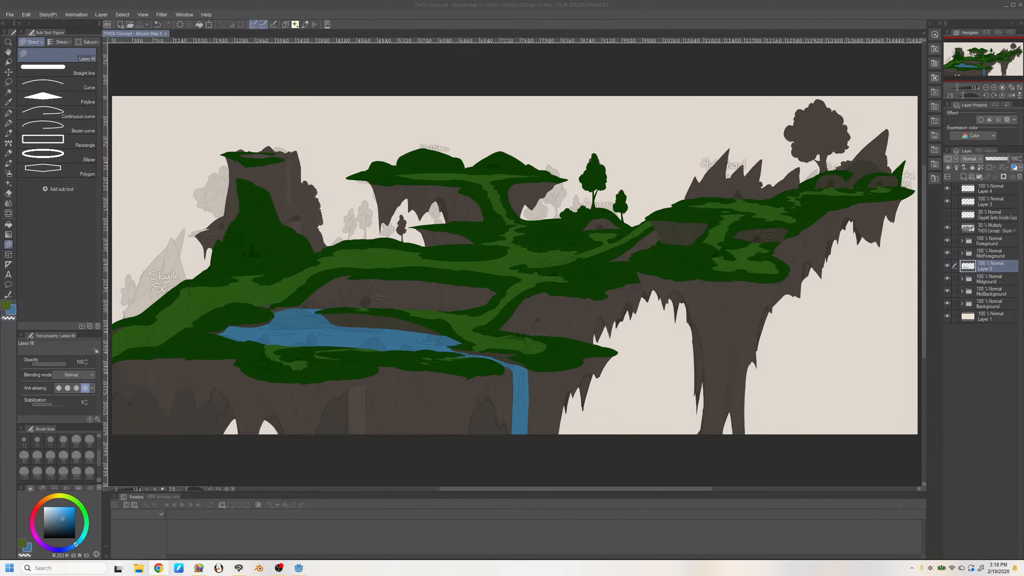
key(alt+Tab)
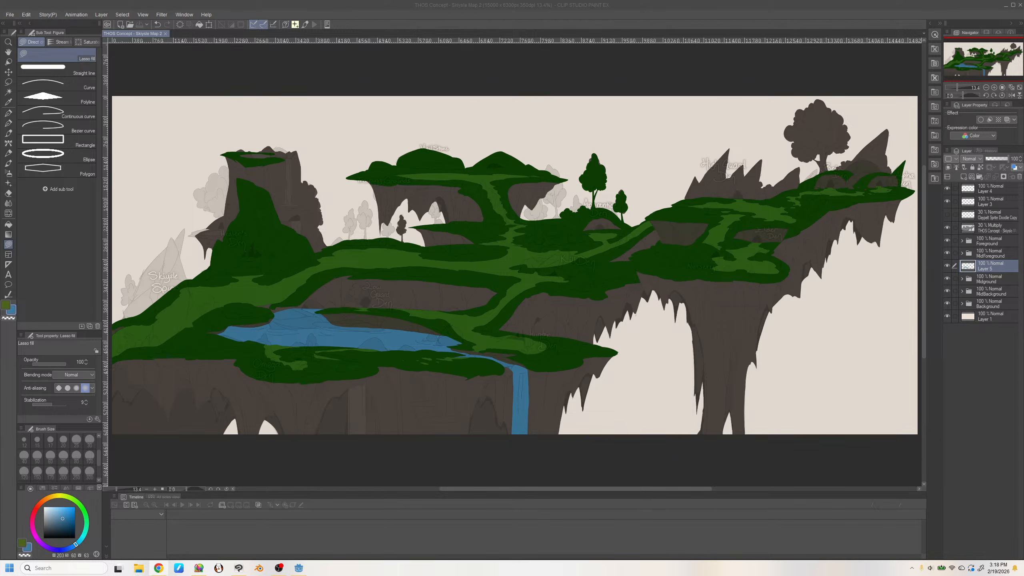